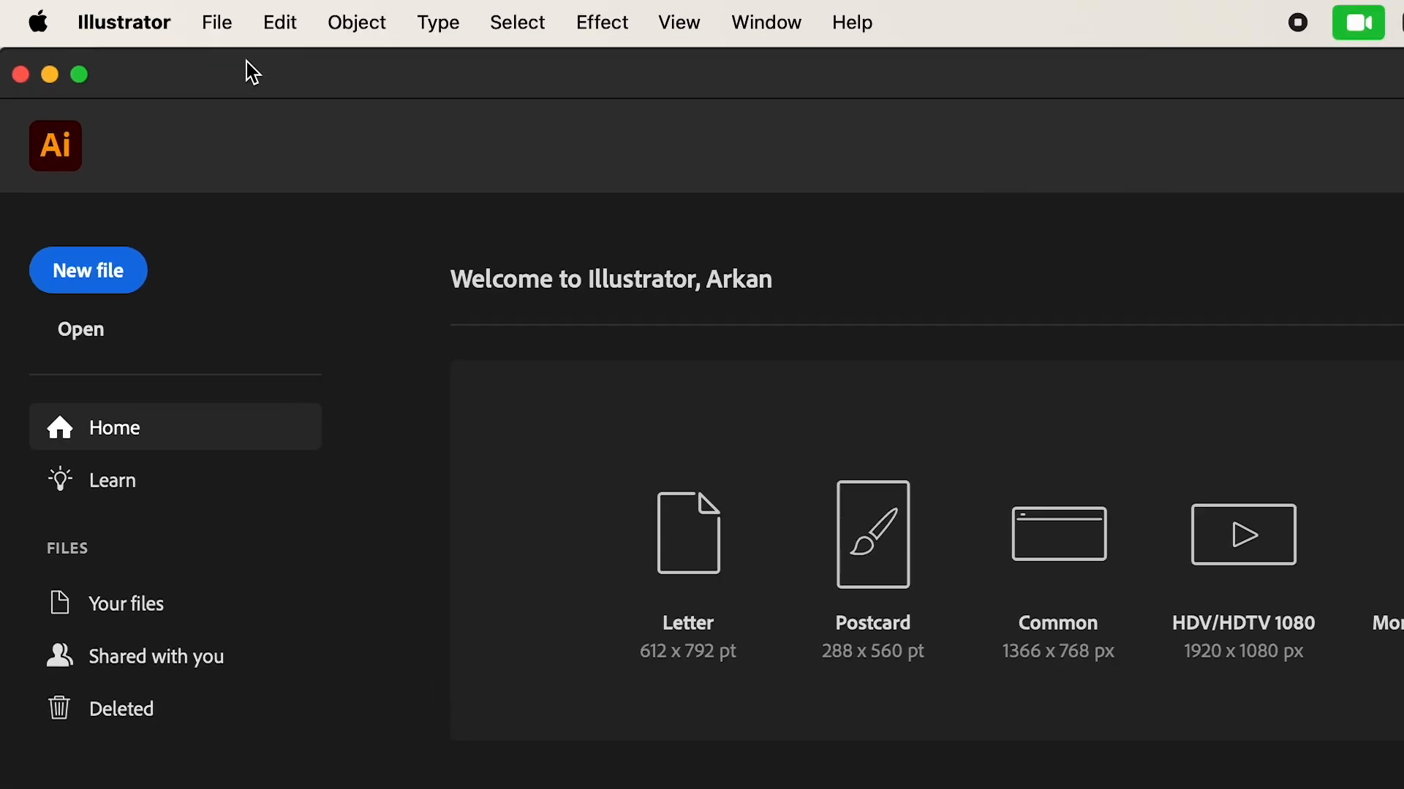
Step: Start a new document and name it YT-15
left_click(219, 22)
left_click(774, 188)
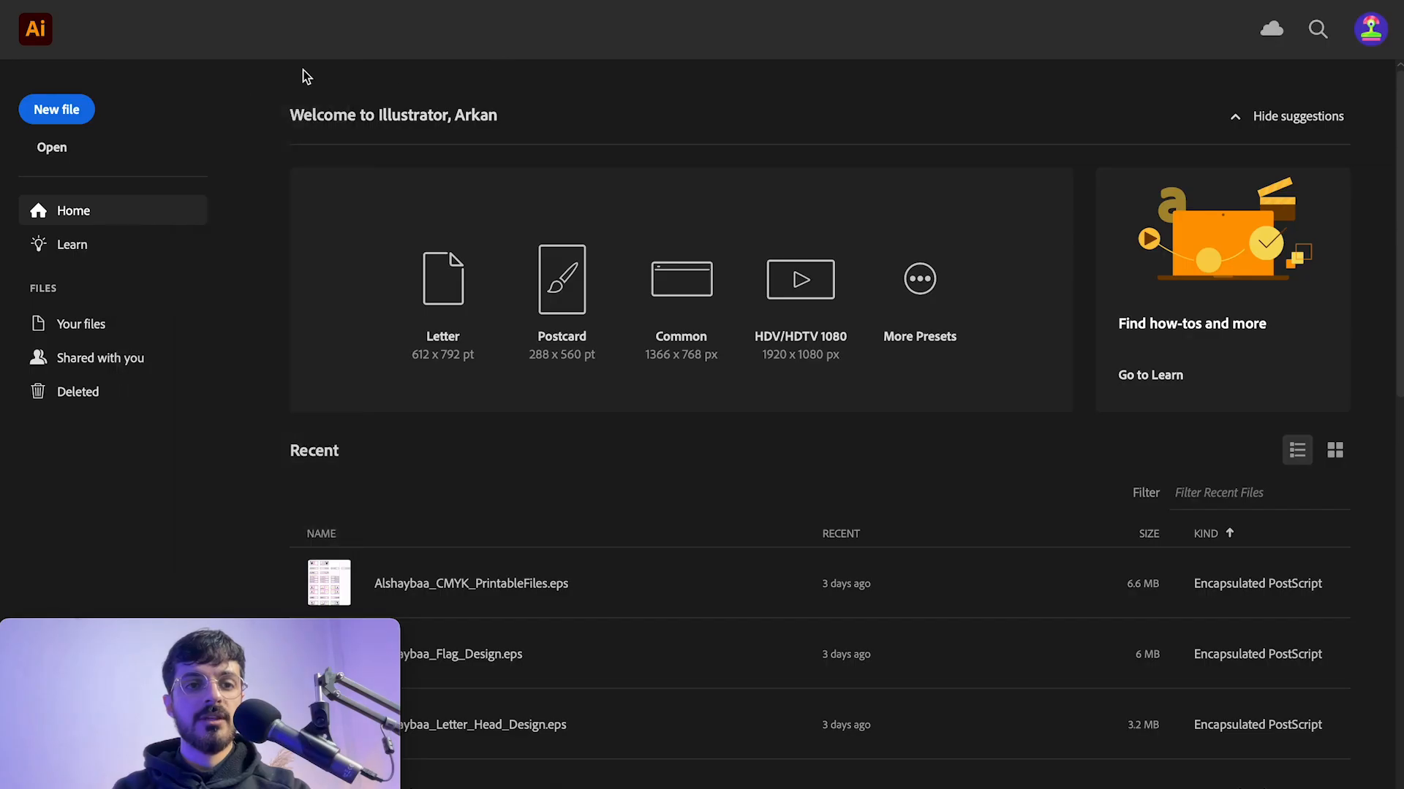
left_click(64, 116)
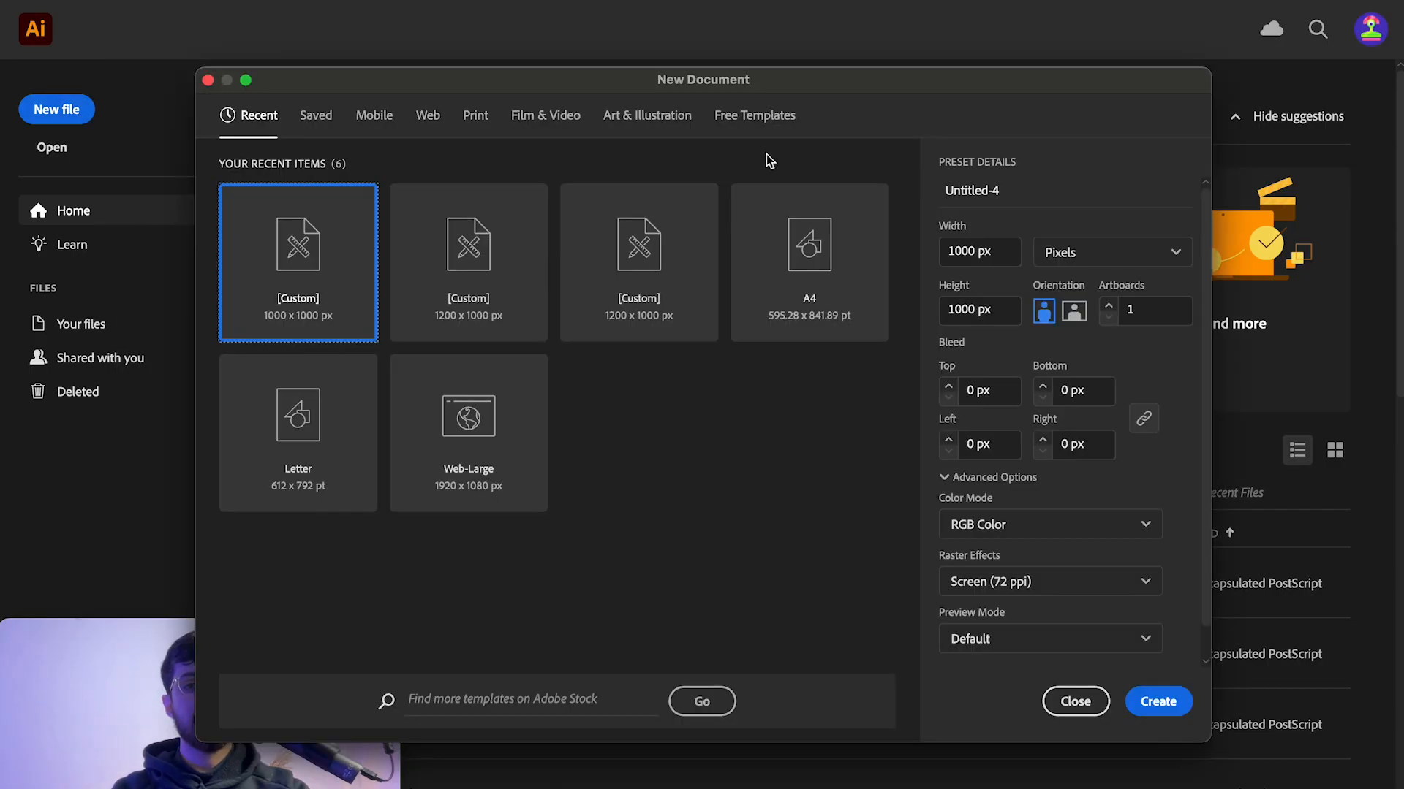
left_click(1016, 192)
type("YT-15")
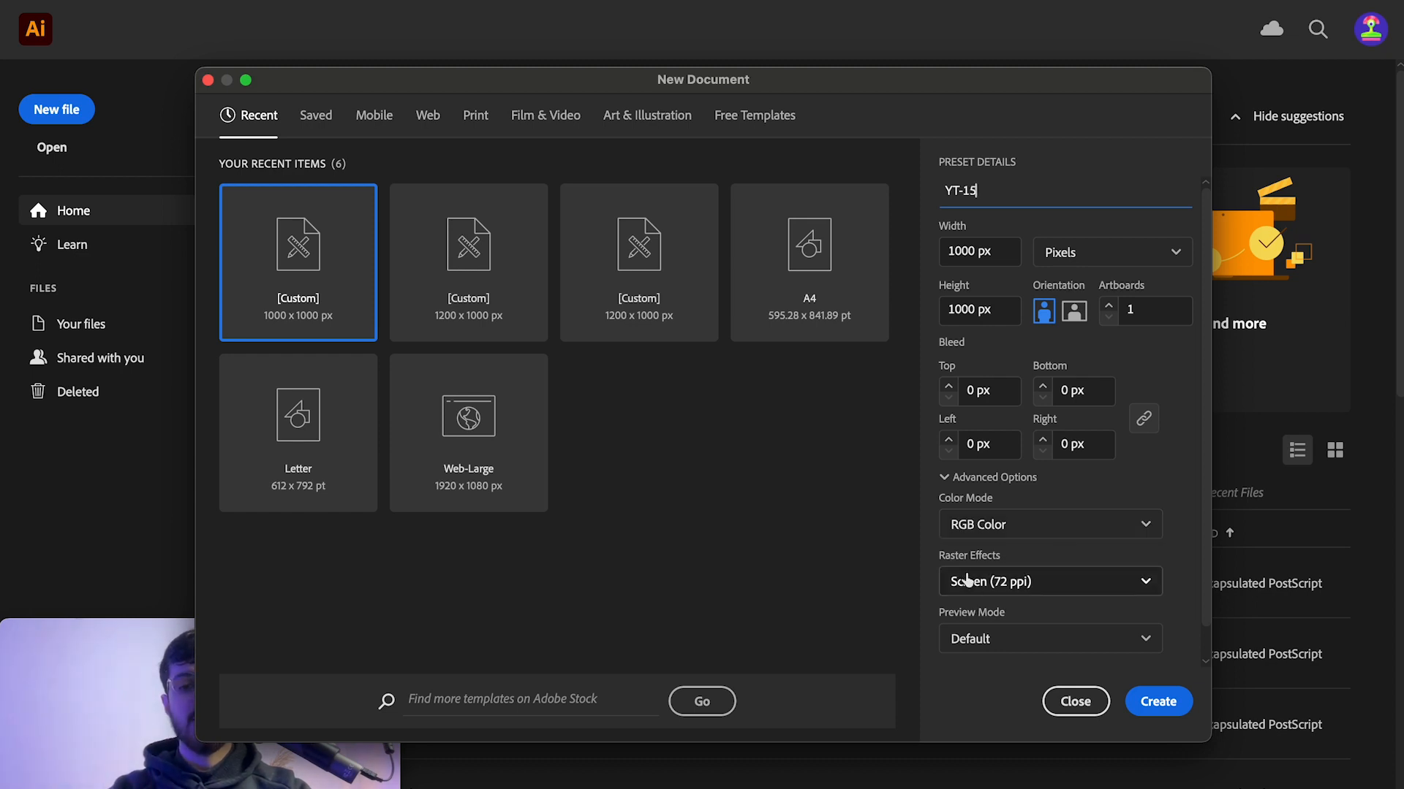
Step: Create the 1000 x 1000 px RGB document with Screen (72 ppi) raster effects
left_click(826, 85)
left_click_drag(826, 86, 937, 46)
left_click_drag(315, 697, 380, 630)
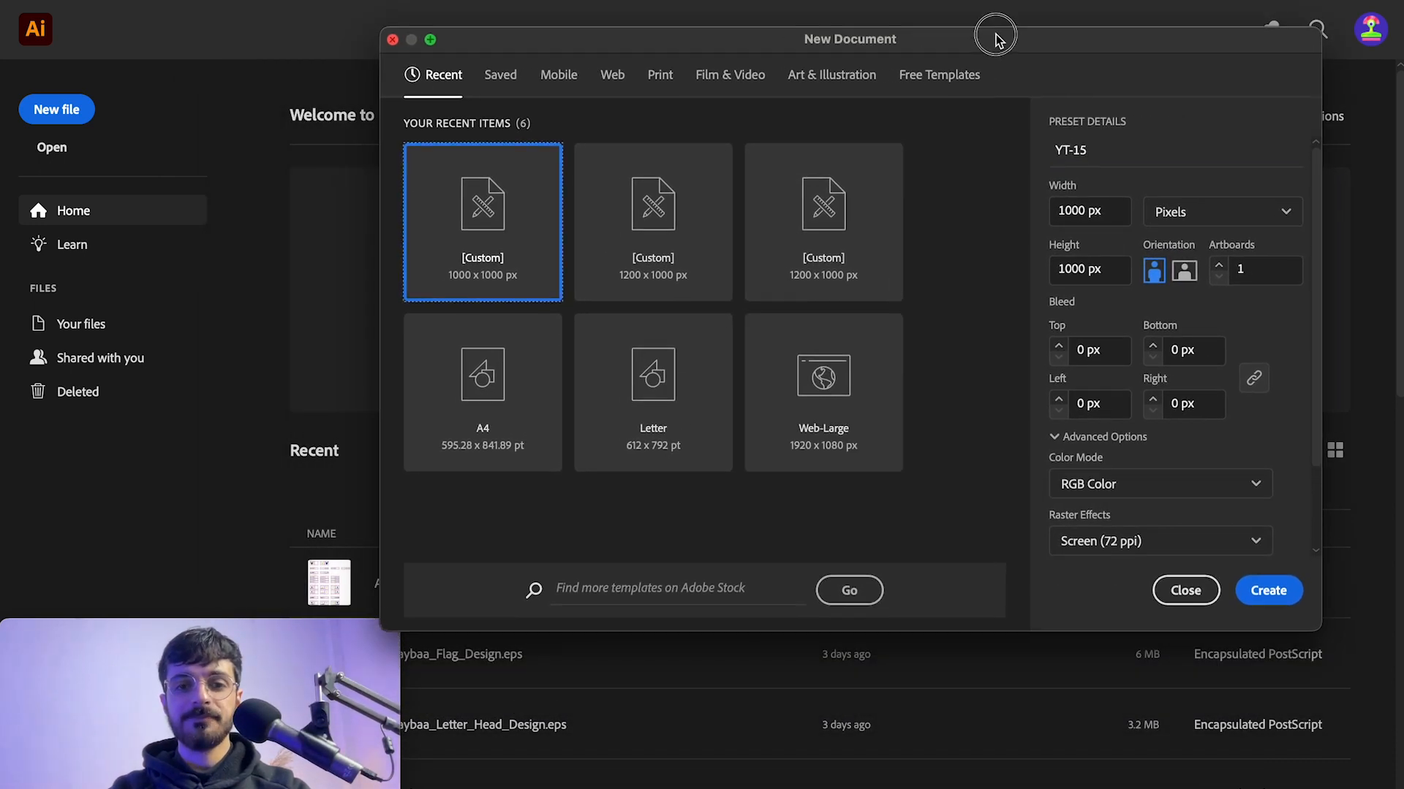
left_click_drag(995, 40, 995, 27)
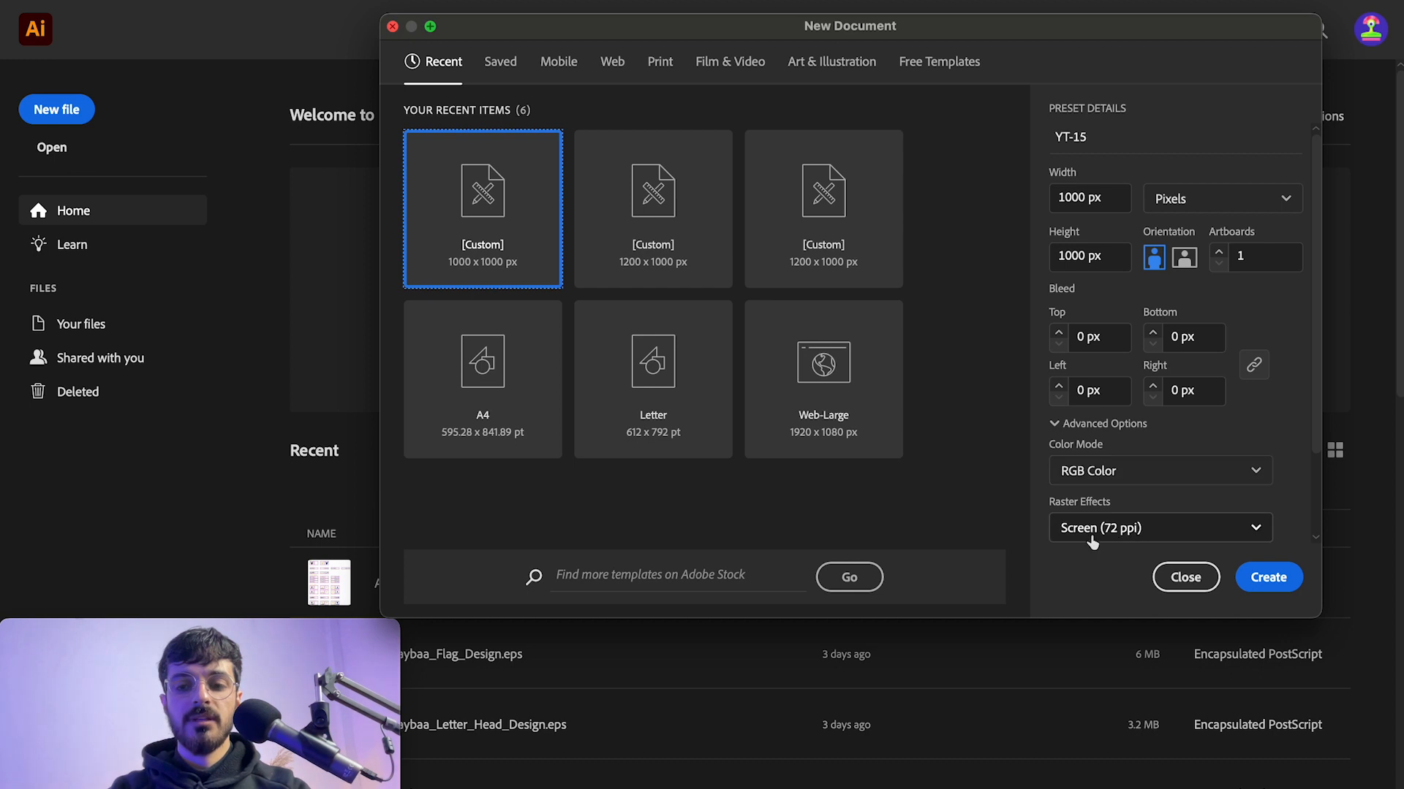
left_click(1144, 540)
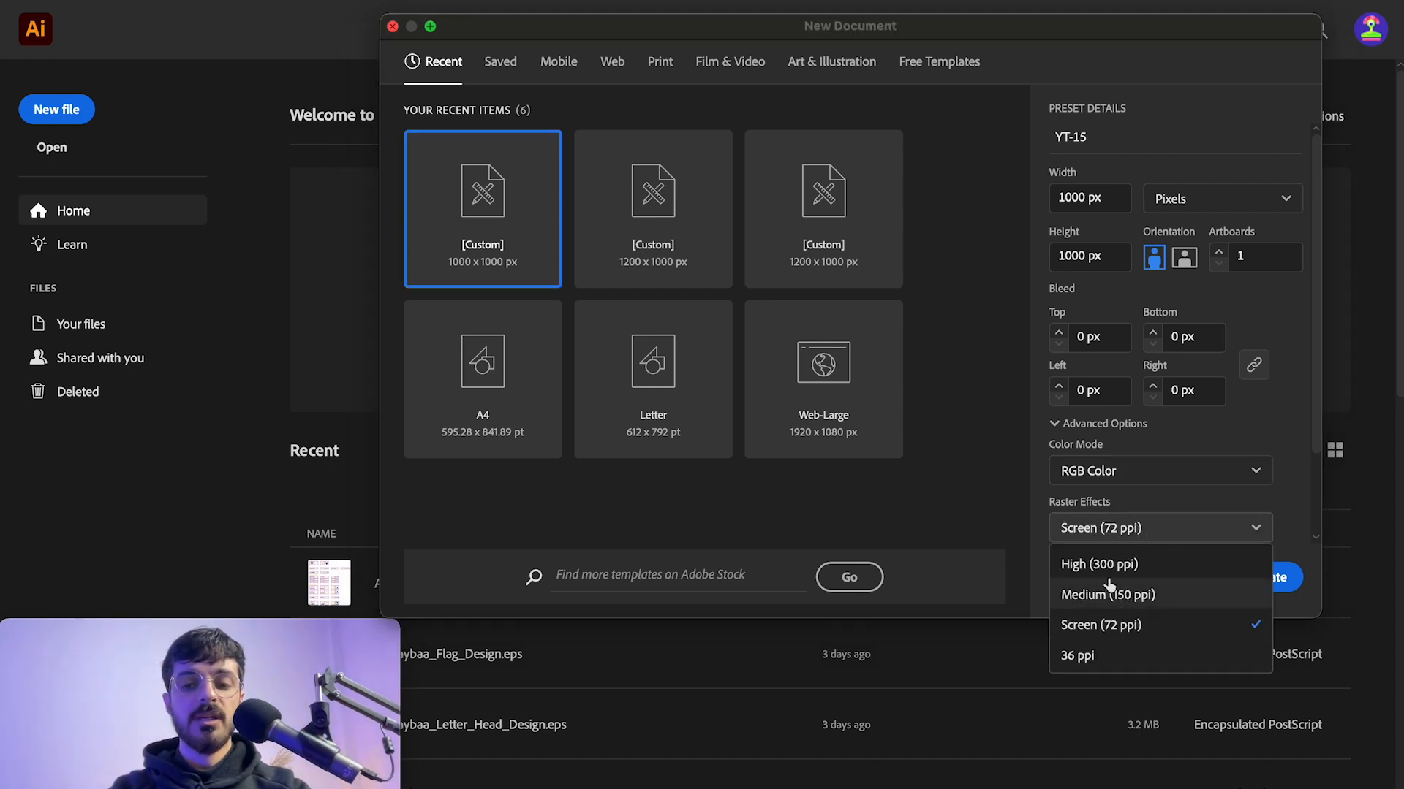
left_click(1135, 538)
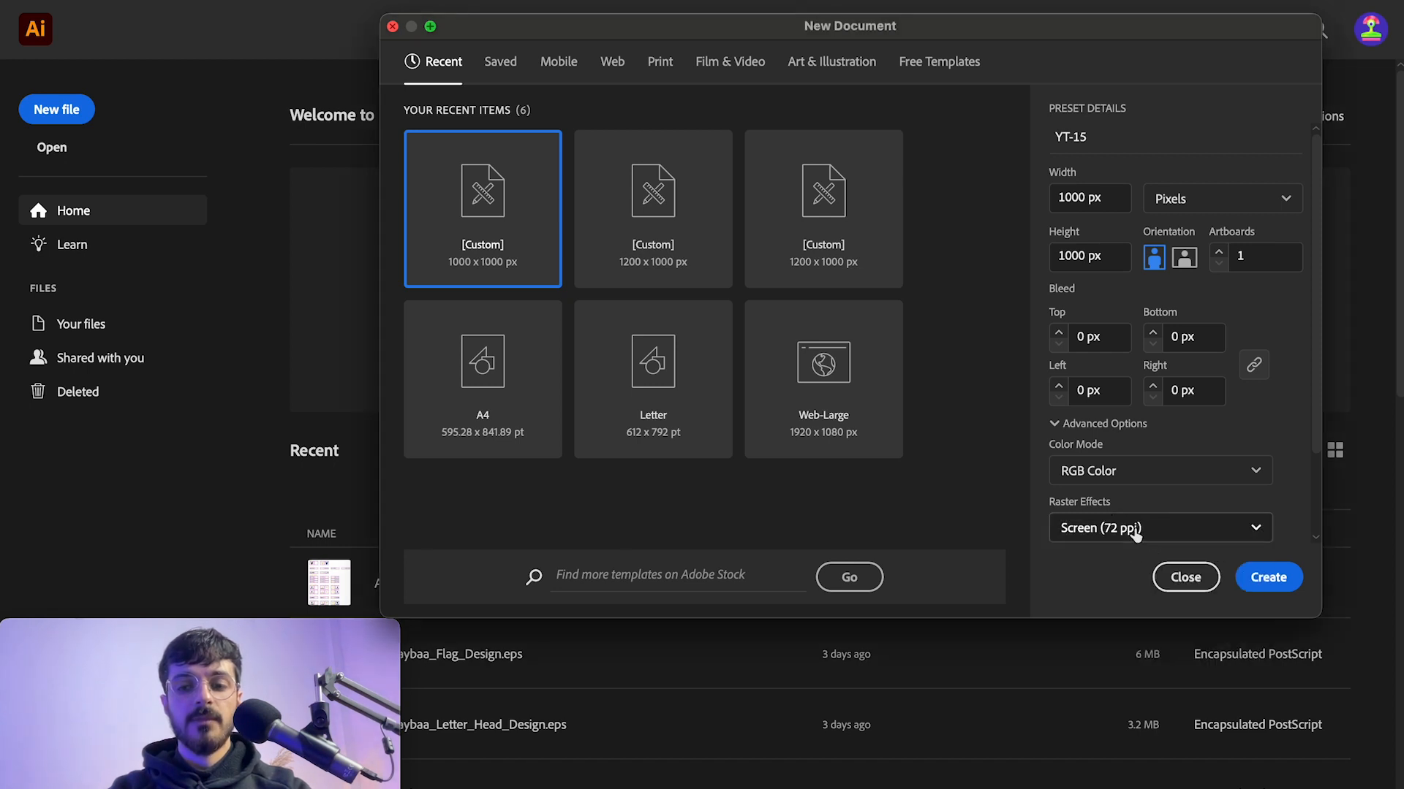
left_click(1279, 583)
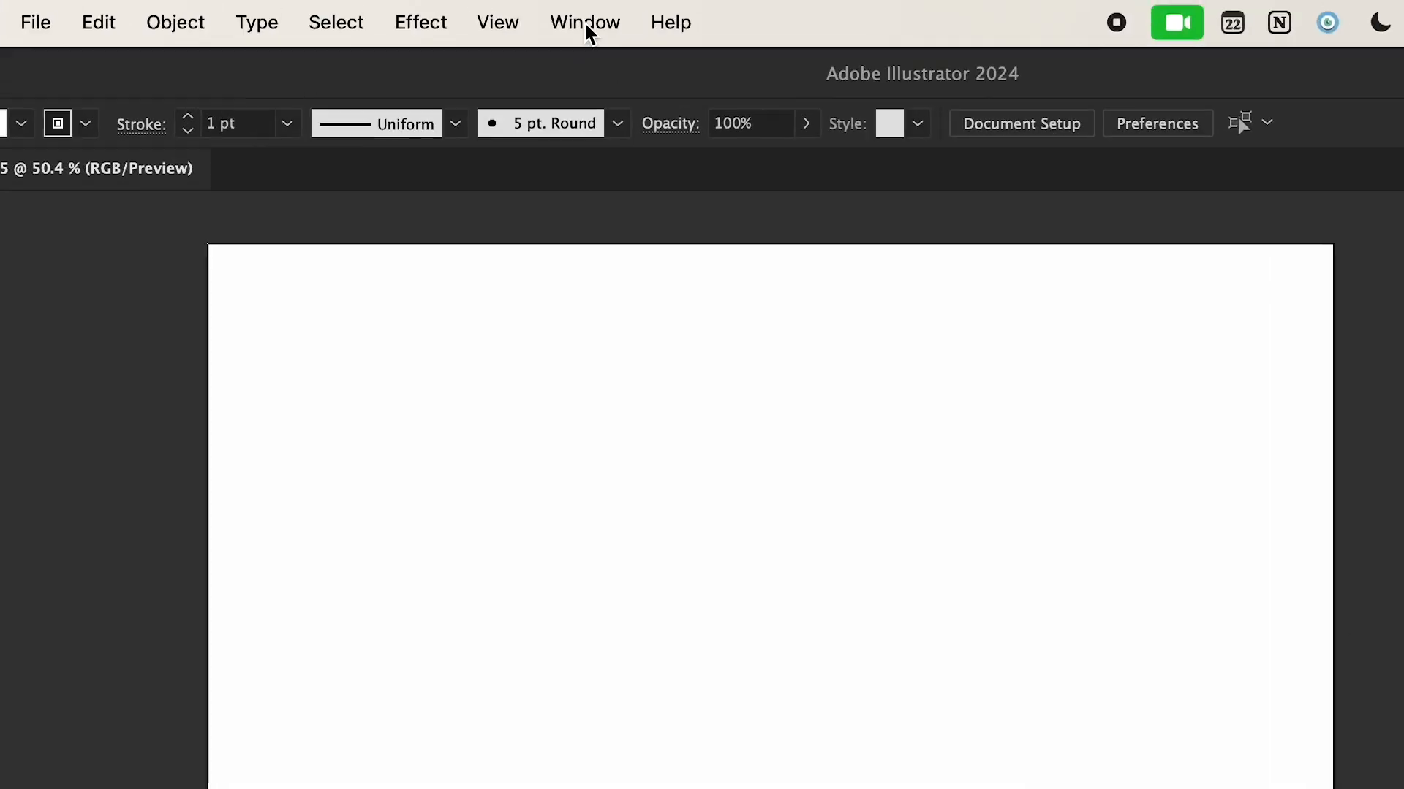
Step: Open the Text to Vector Graphic (Beta) panel
left_click(585, 23)
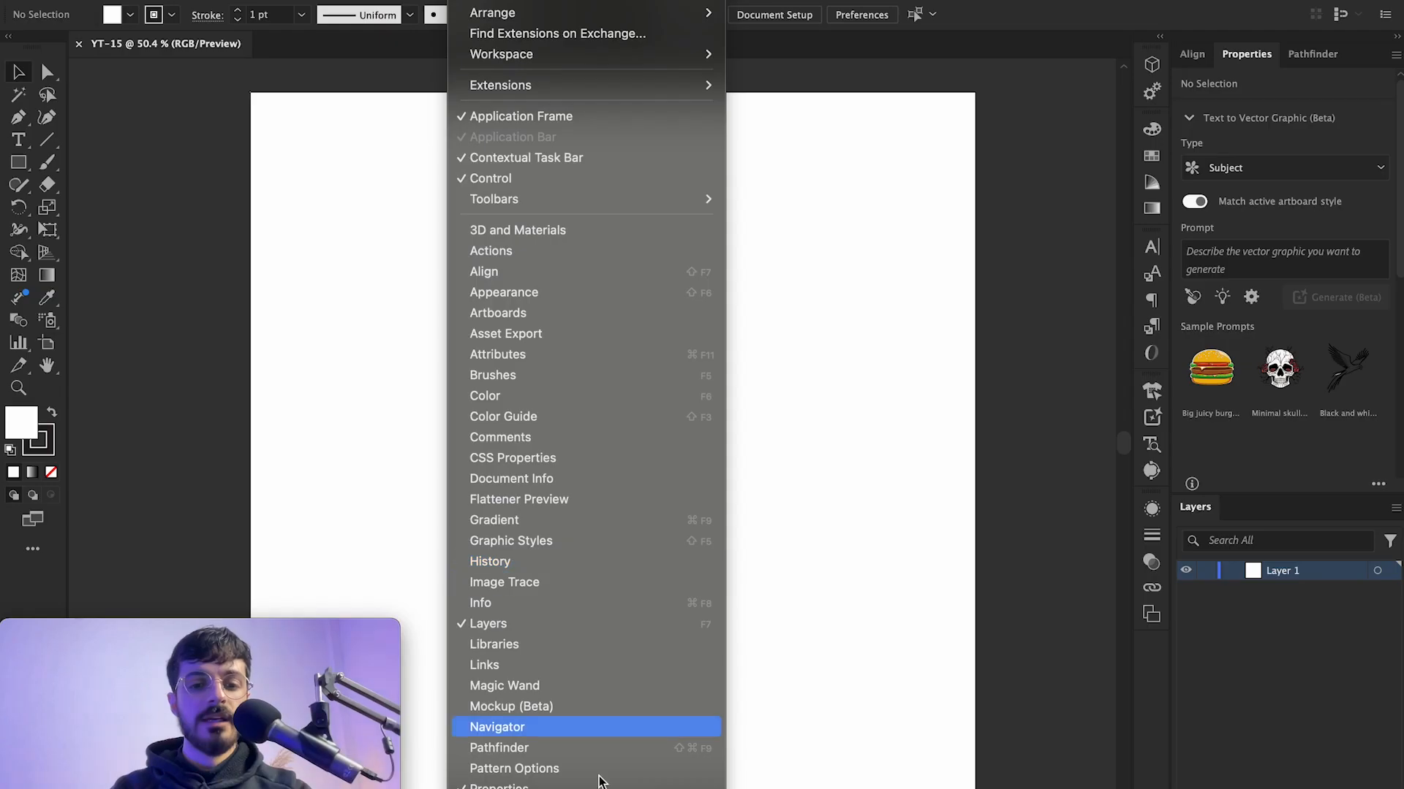
scroll(598, 783, "down", 5)
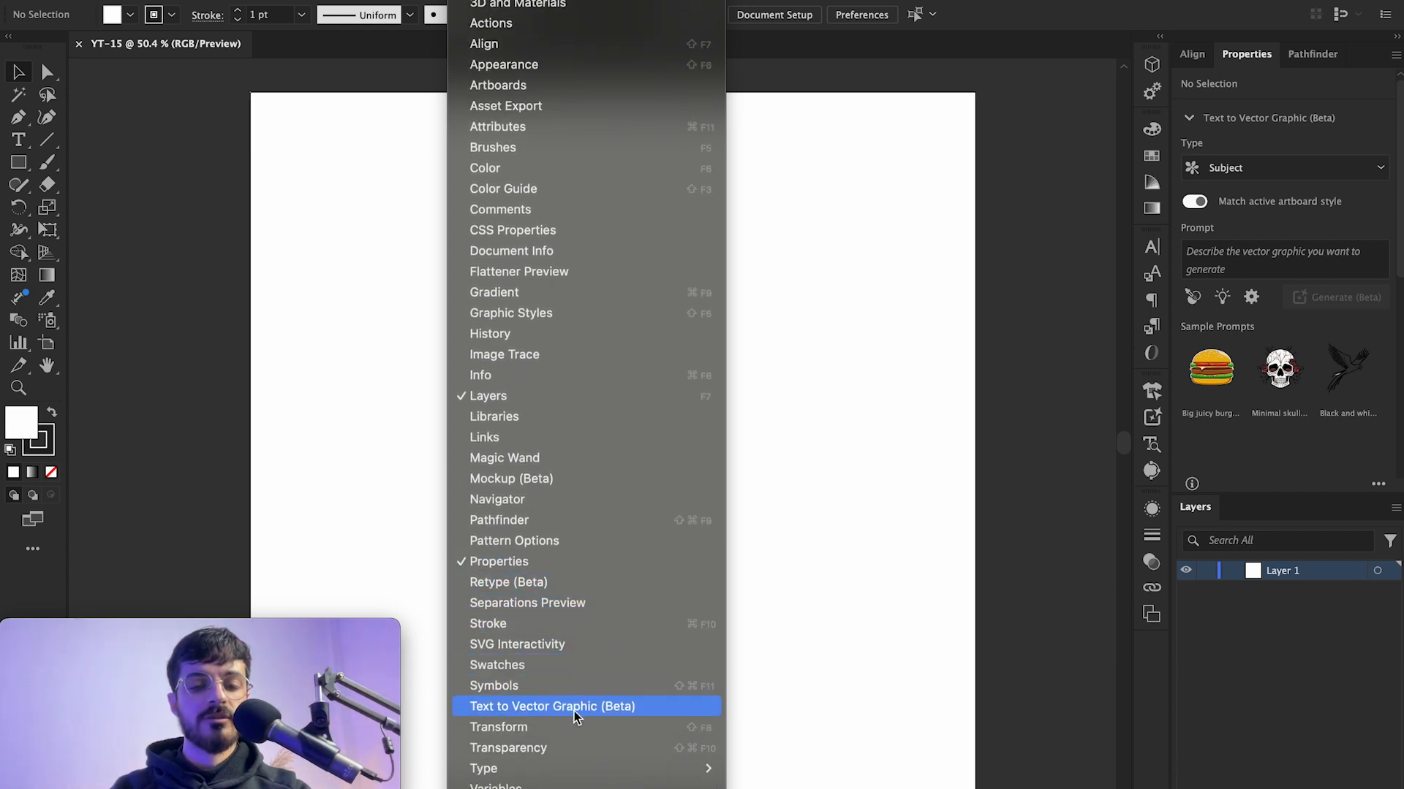
left_click(602, 714)
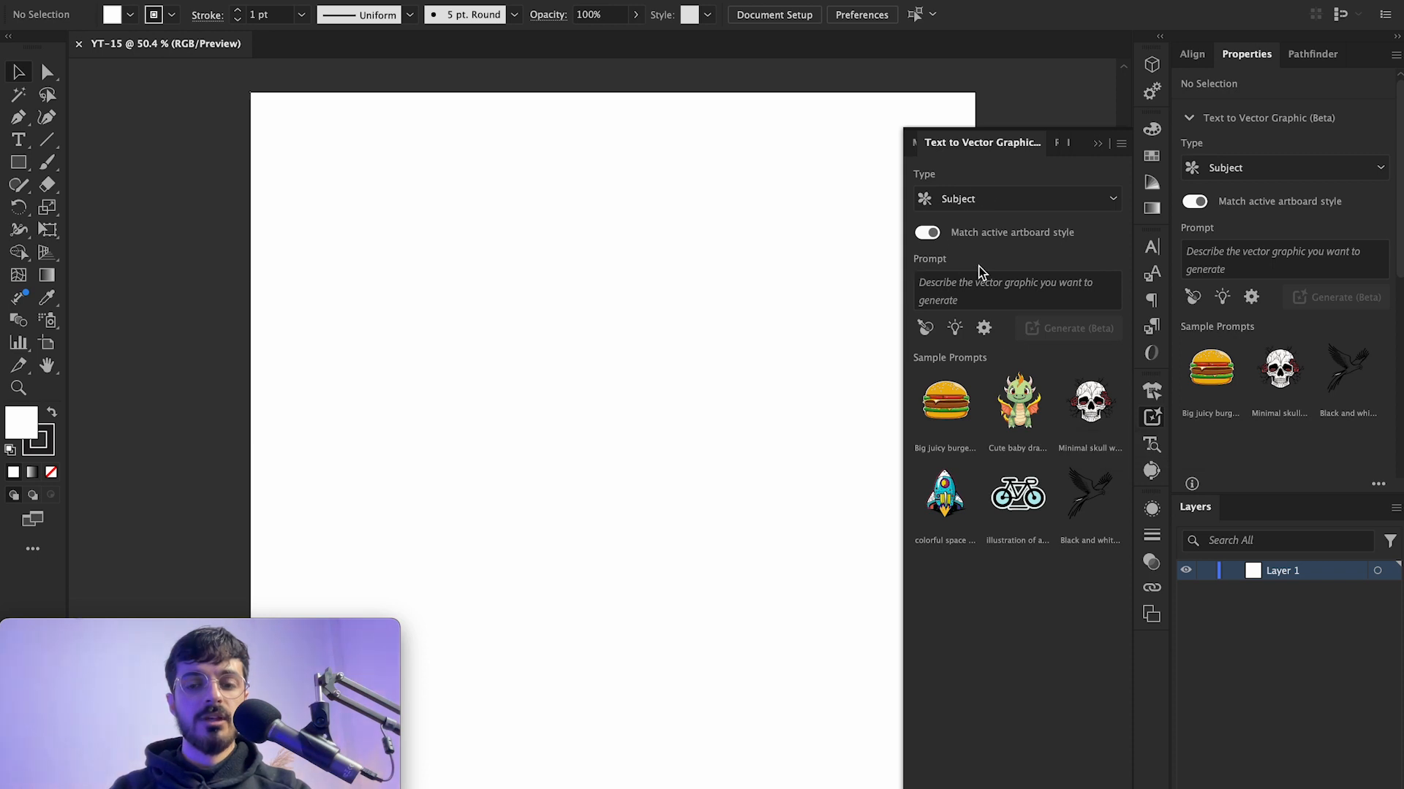
Step: Draw a square about 391 x 391 px on the artboard with the Rectangle tool
left_click(1018, 301)
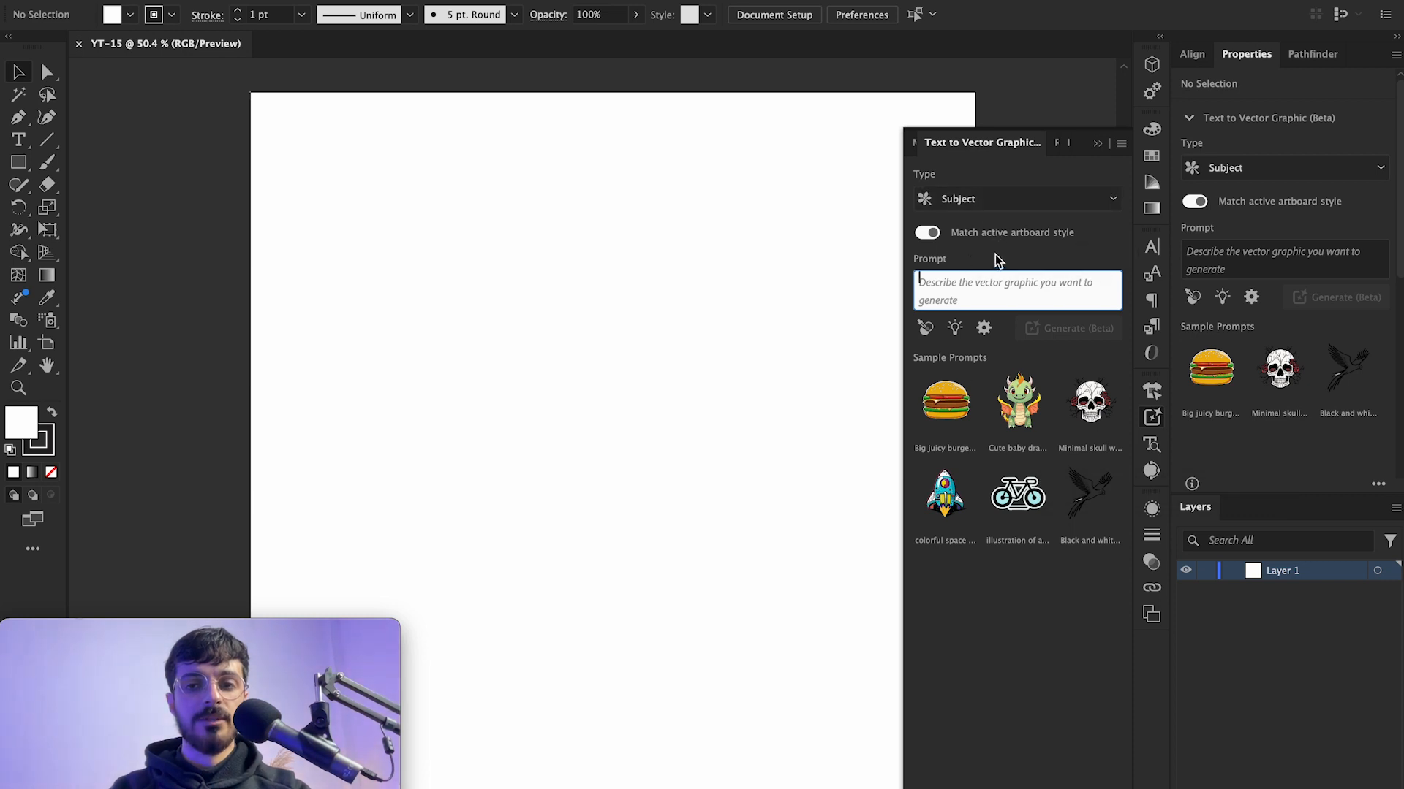
left_click(880, 252)
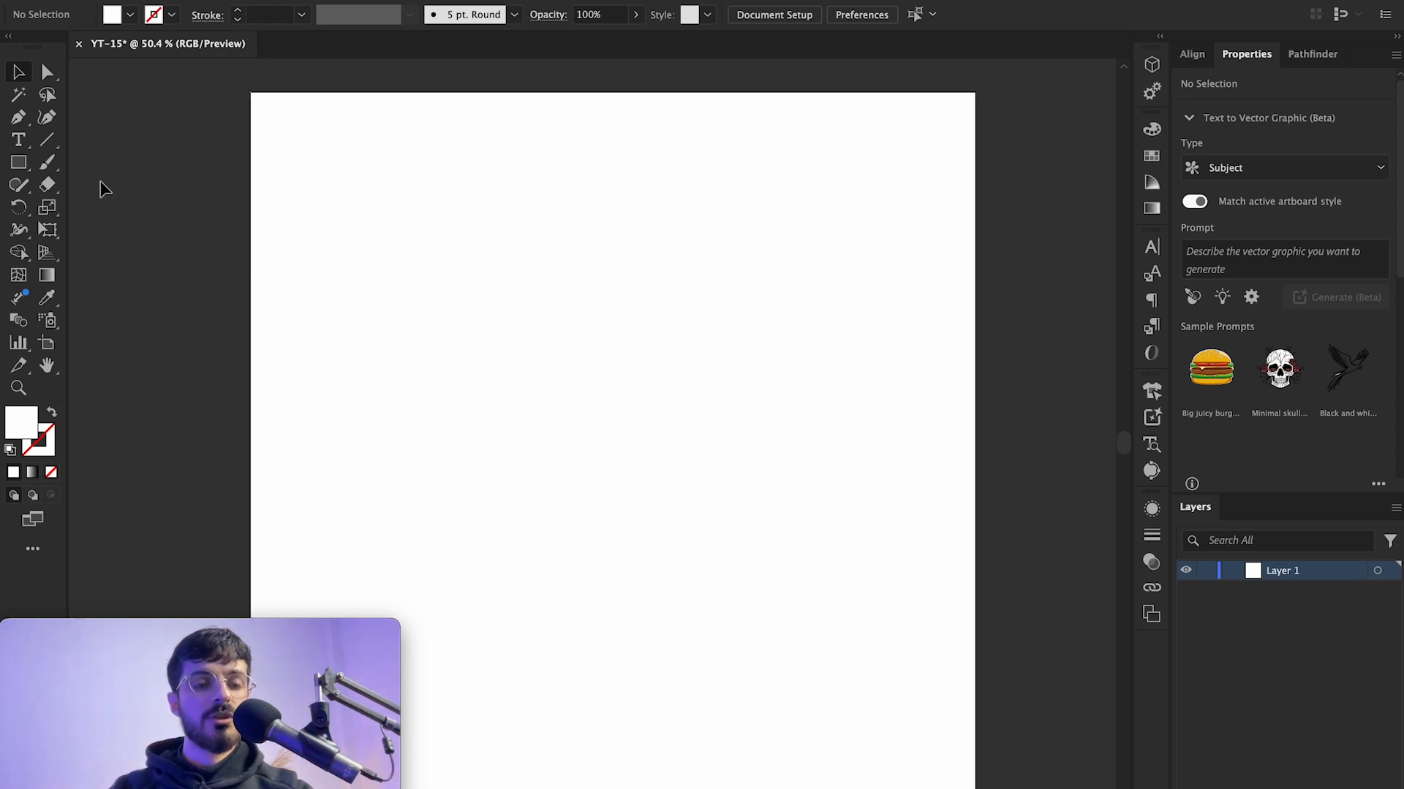
left_click(20, 164)
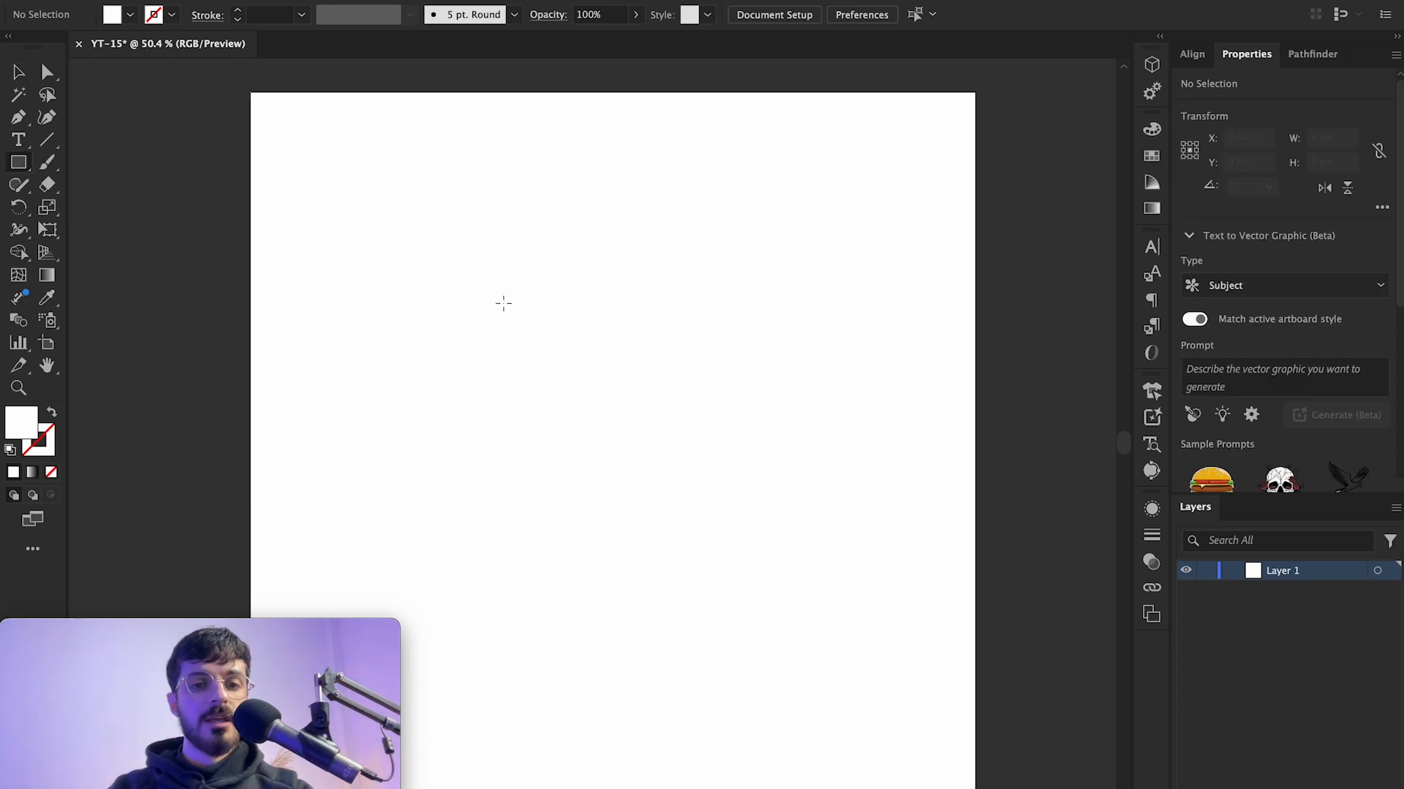
left_click_drag(476, 281, 761, 518)
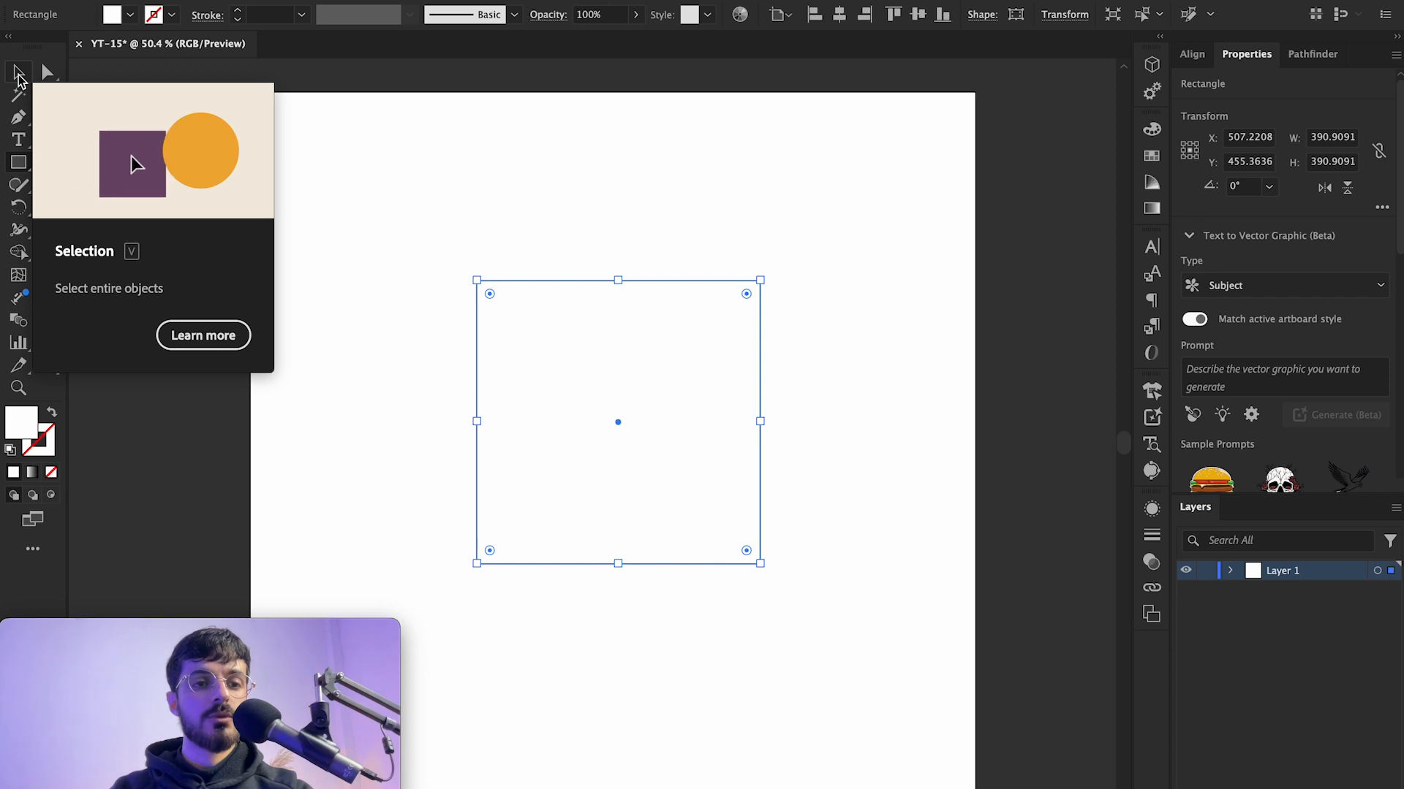
left_click(17, 76)
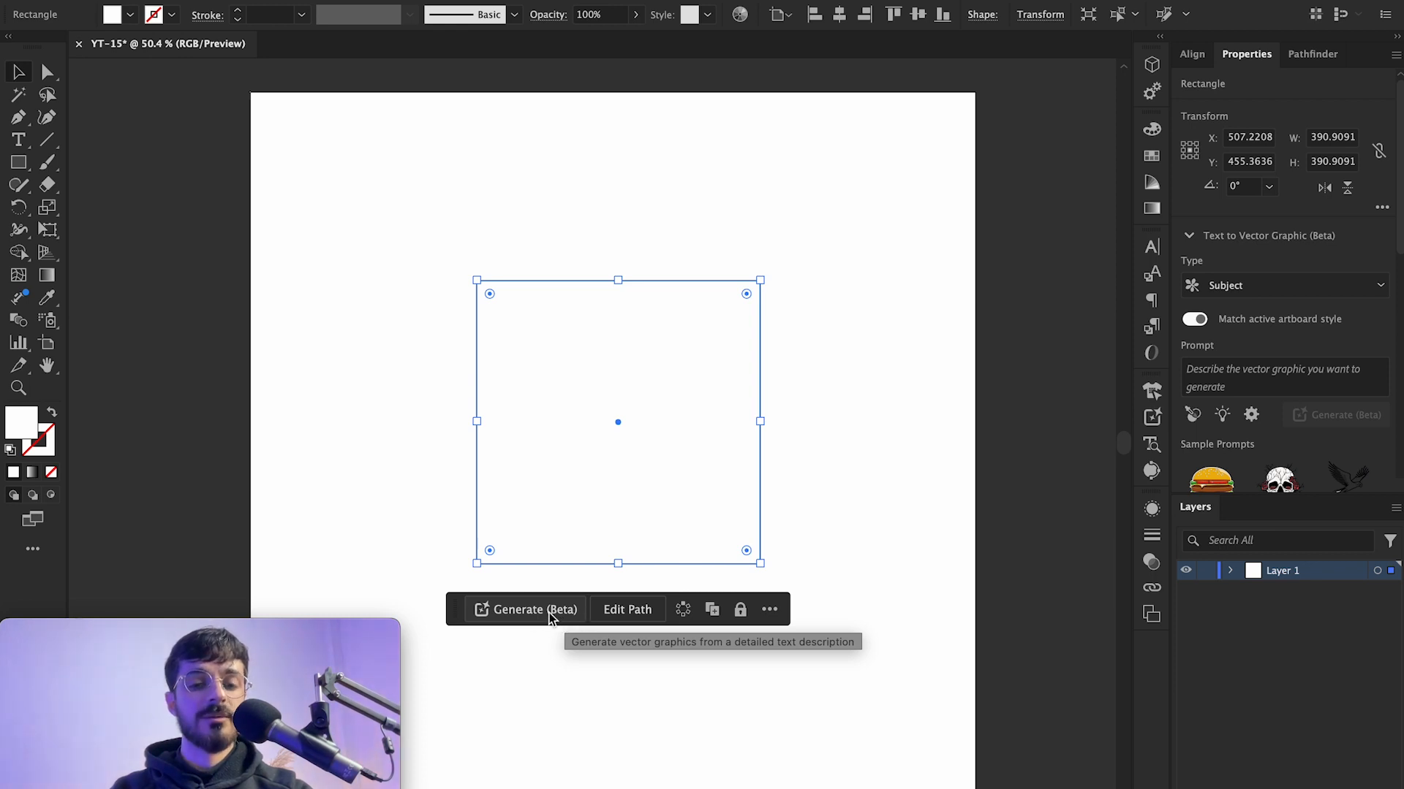
left_click(424, 0)
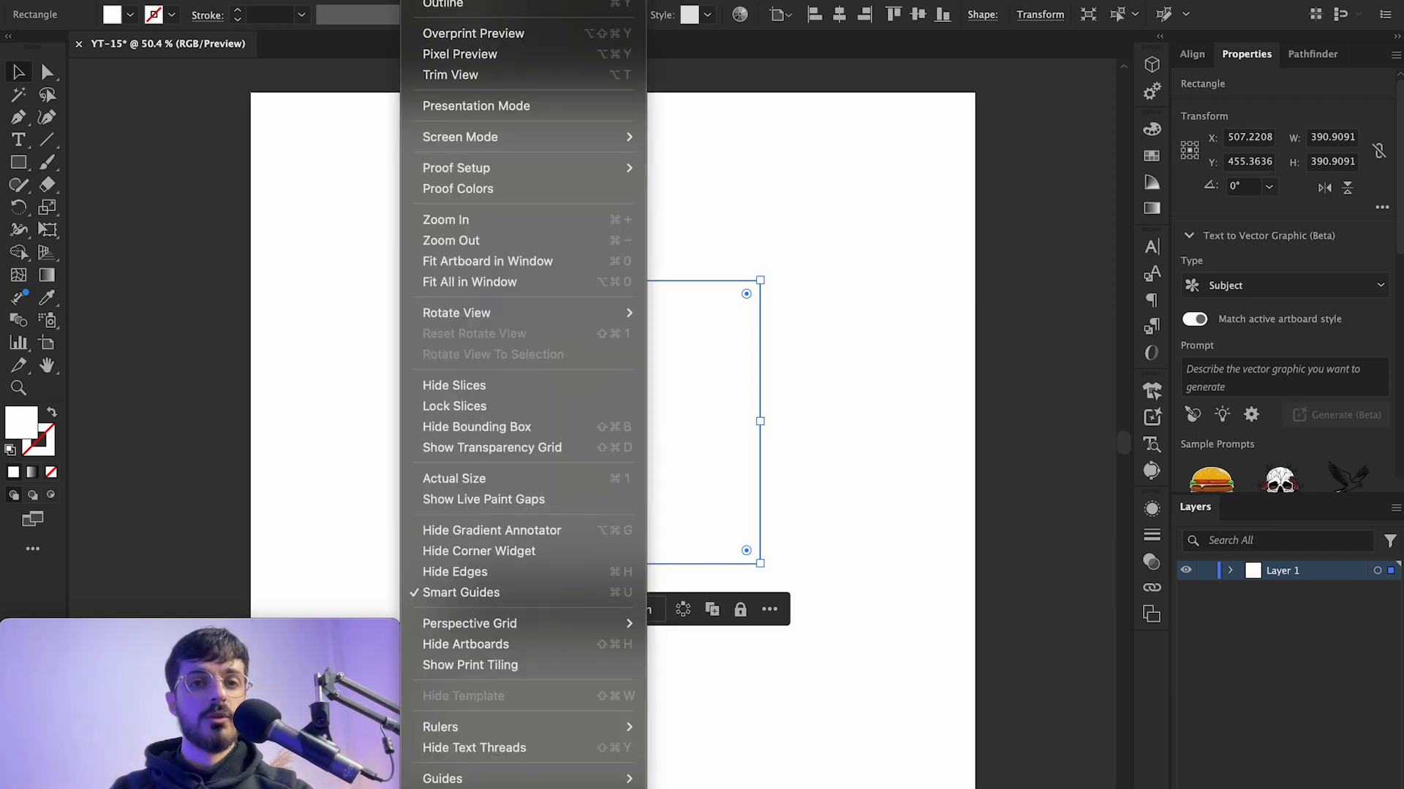
mouse_move(474, 0)
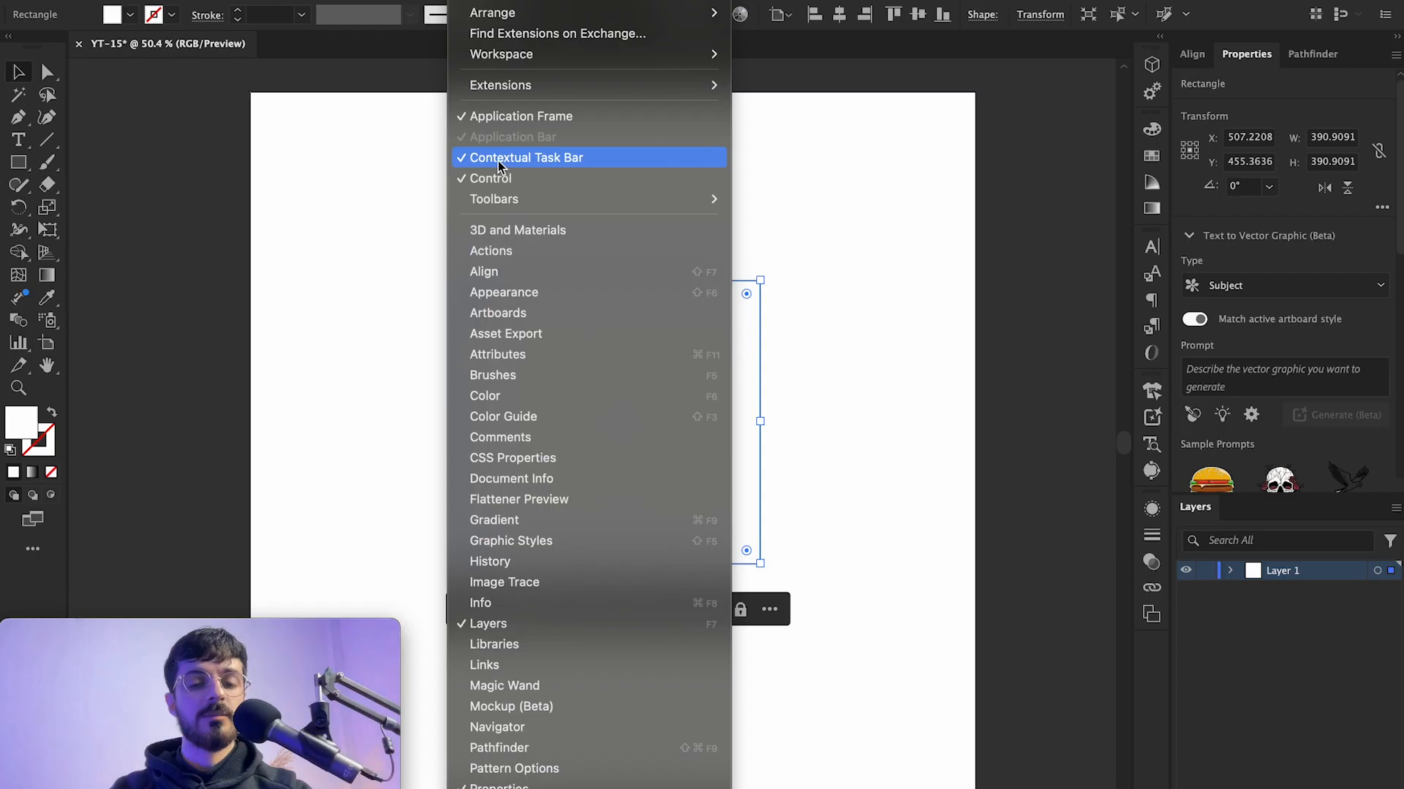
left_click(816, 354)
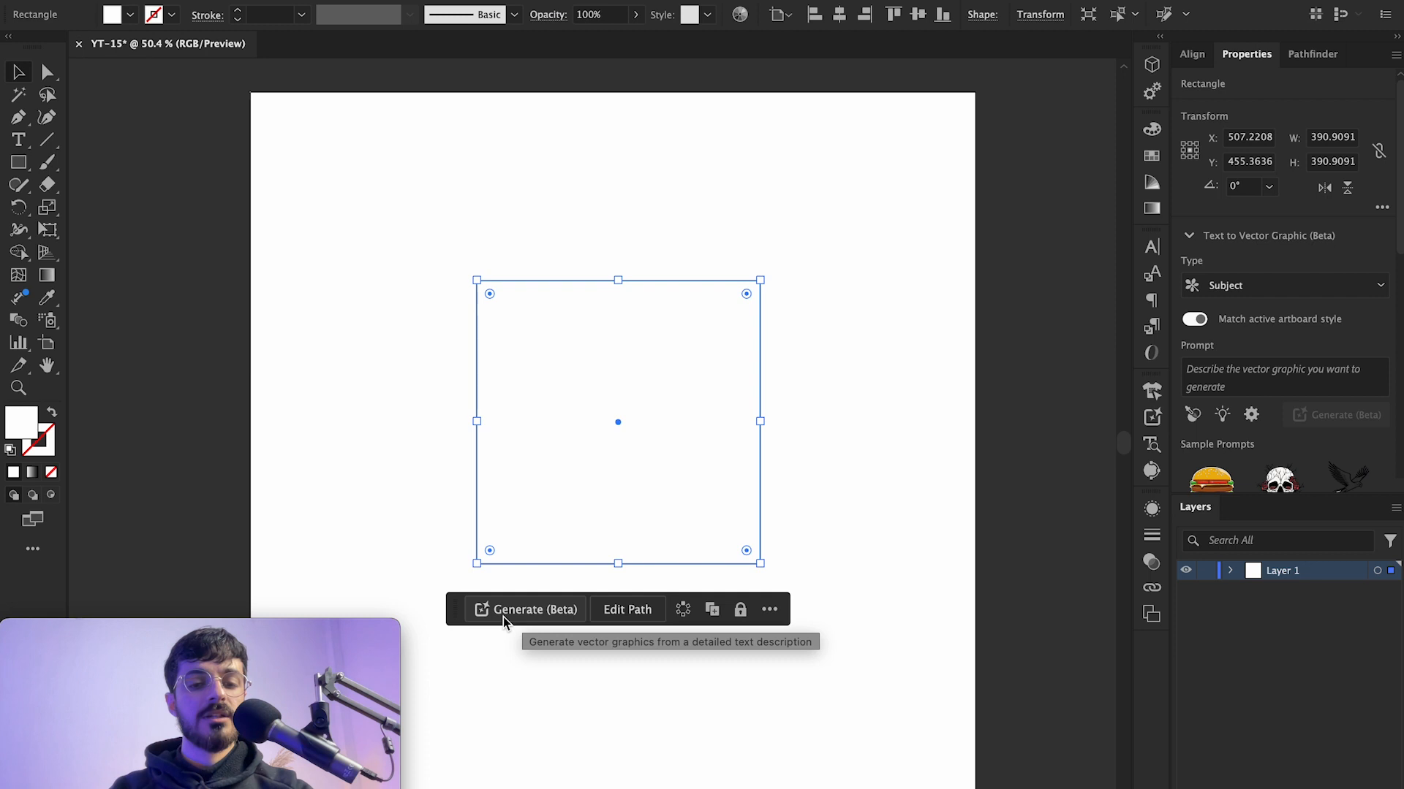
Step: Start Generate (Beta) on the selected rectangle and set the generation type to Scene
left_click(526, 618)
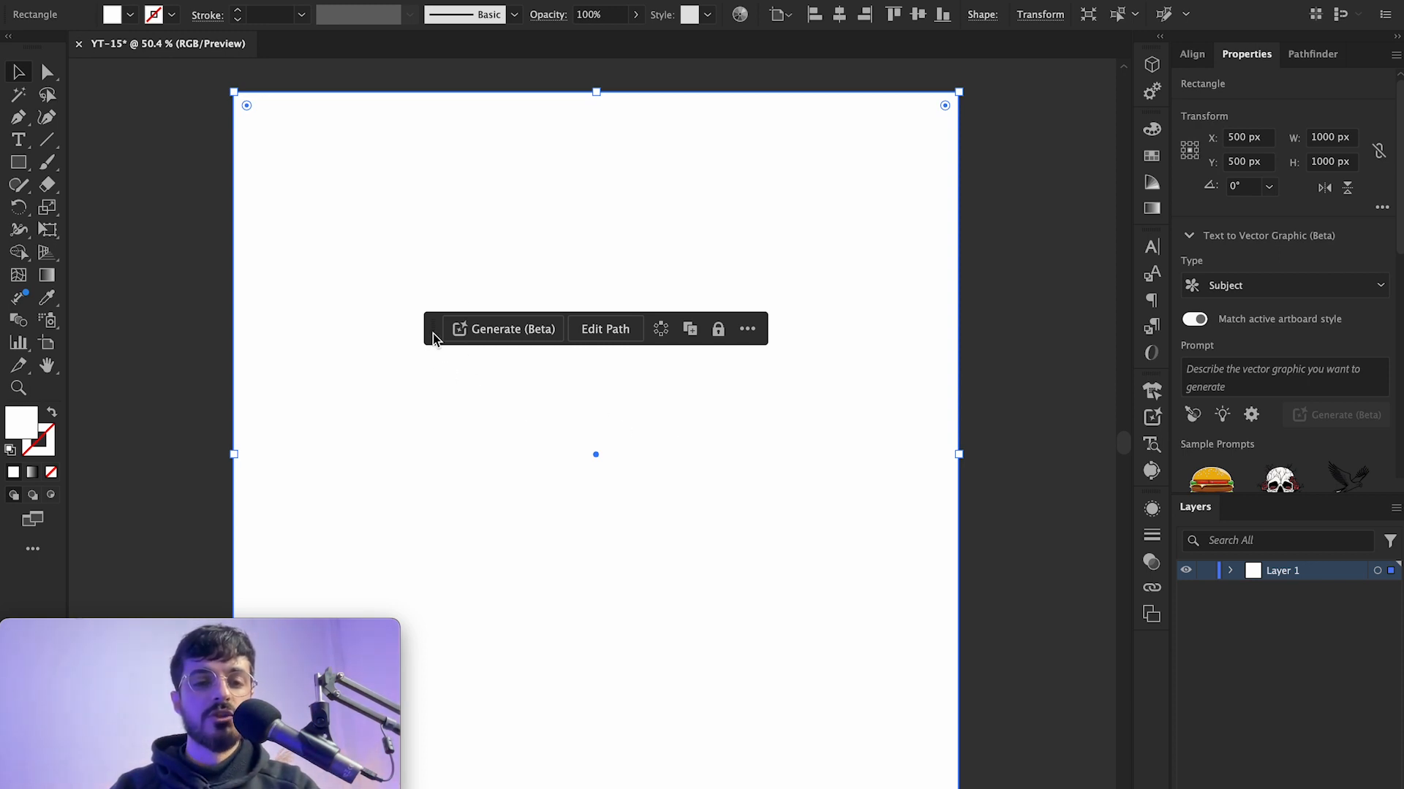
left_click_drag(432, 340, 438, 223)
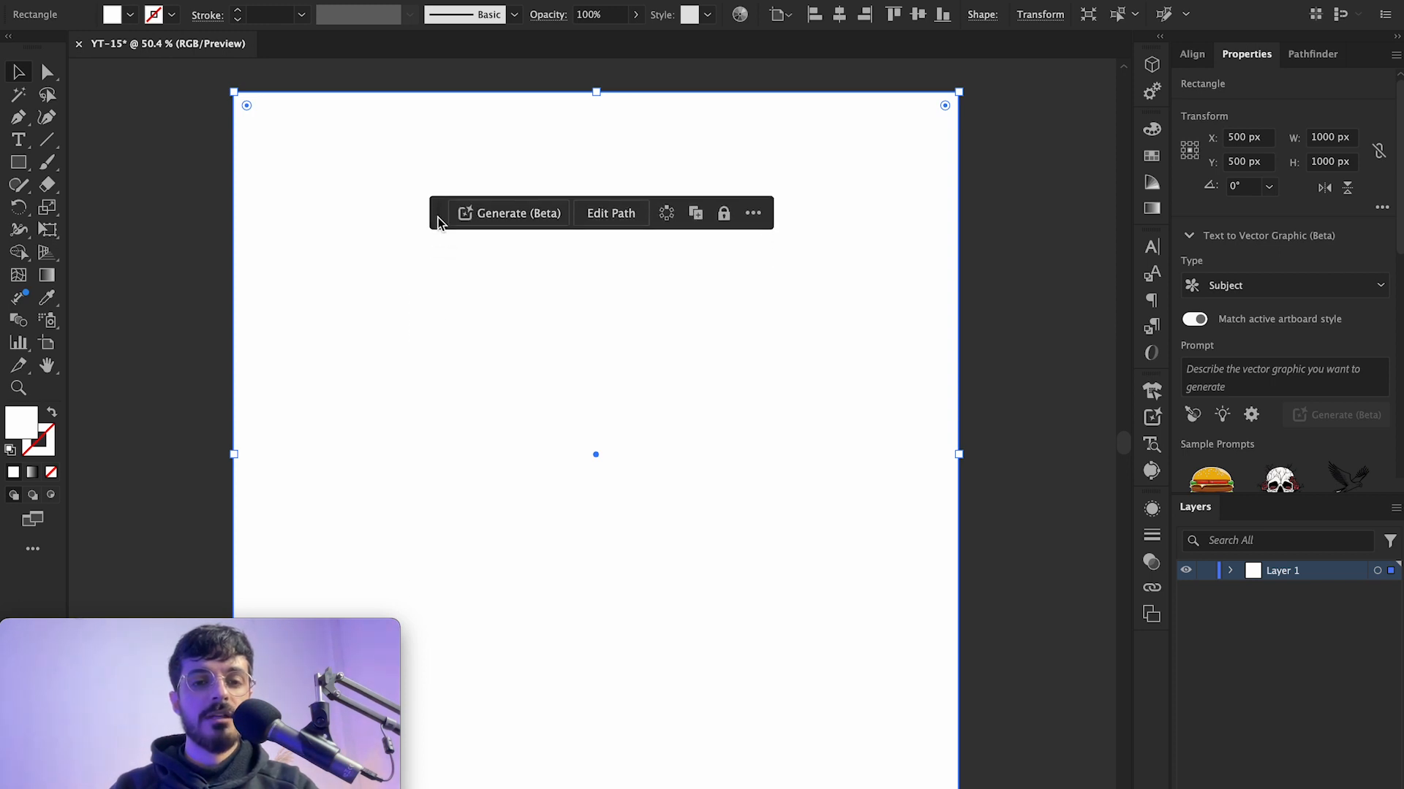
left_click_drag(438, 223, 445, 175)
left_click(503, 169)
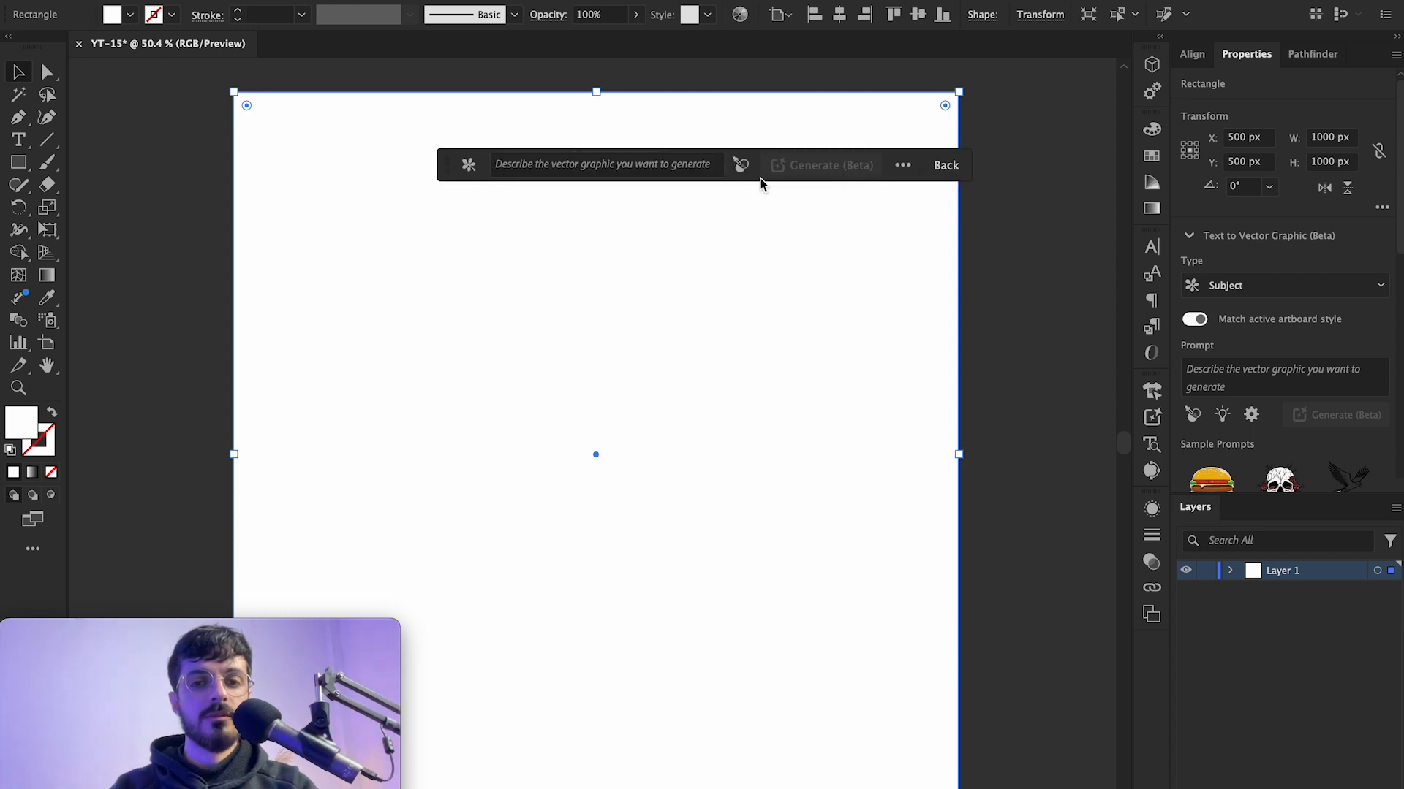
left_click(469, 166)
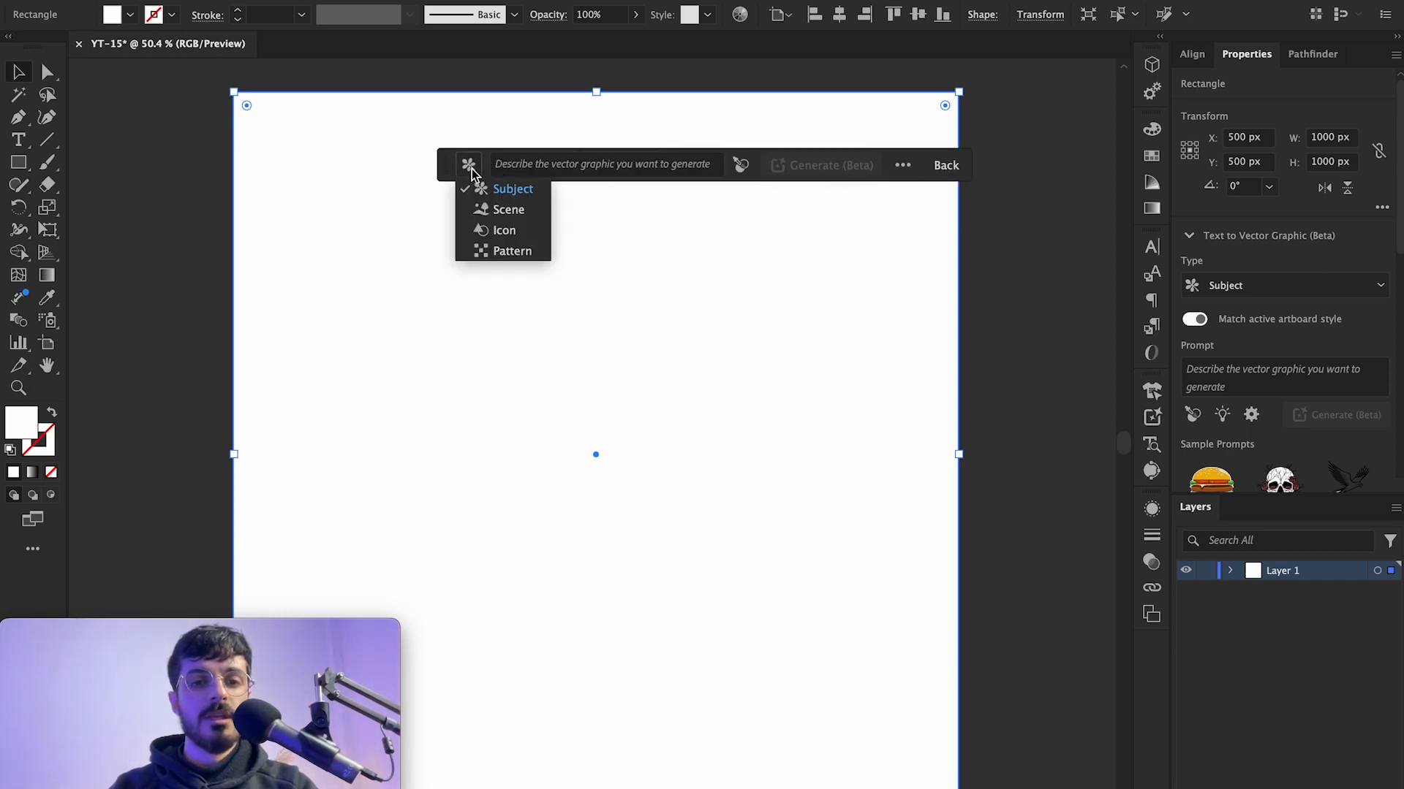
left_click(510, 211)
Step: Enter the prompt Camping to generate a vector scene
left_click(470, 168)
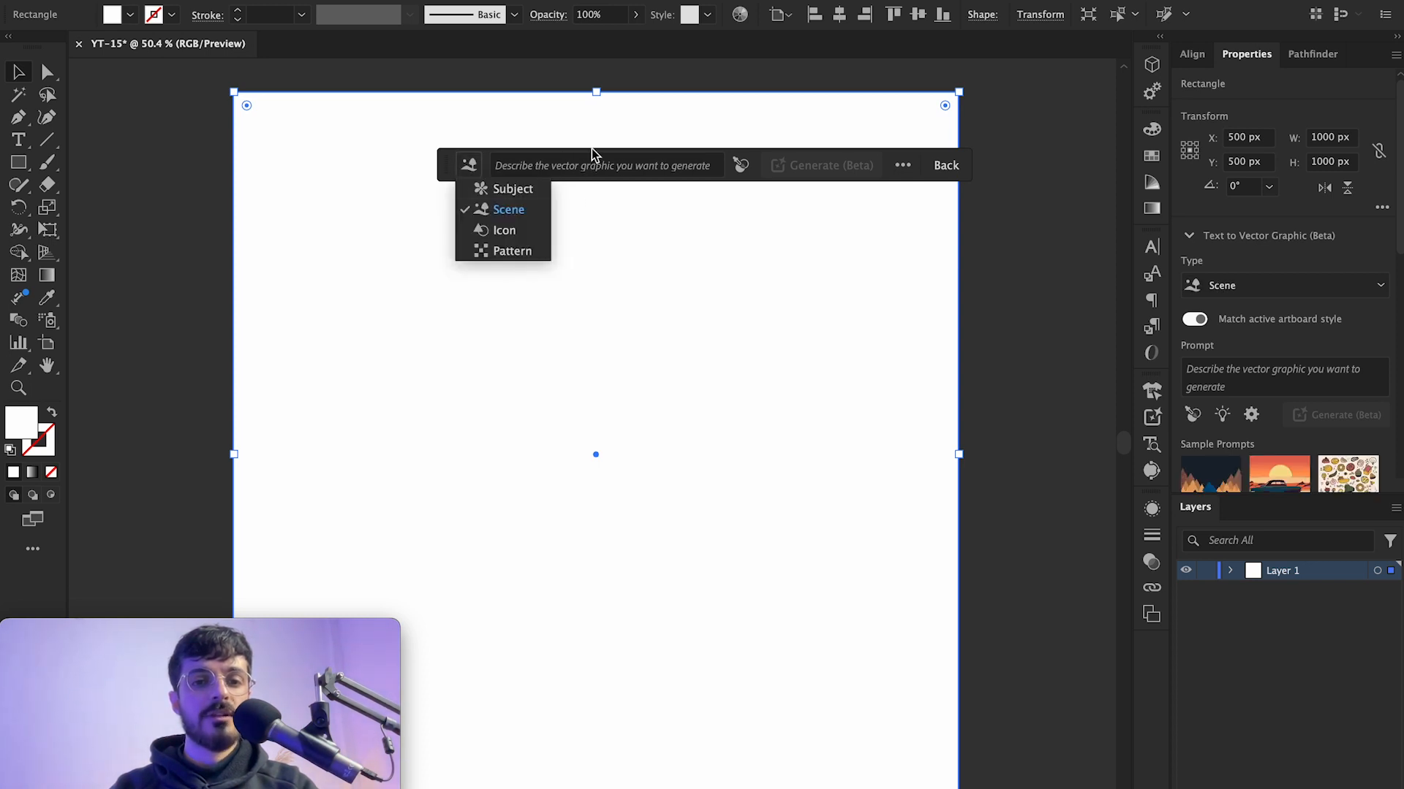
left_click(623, 165)
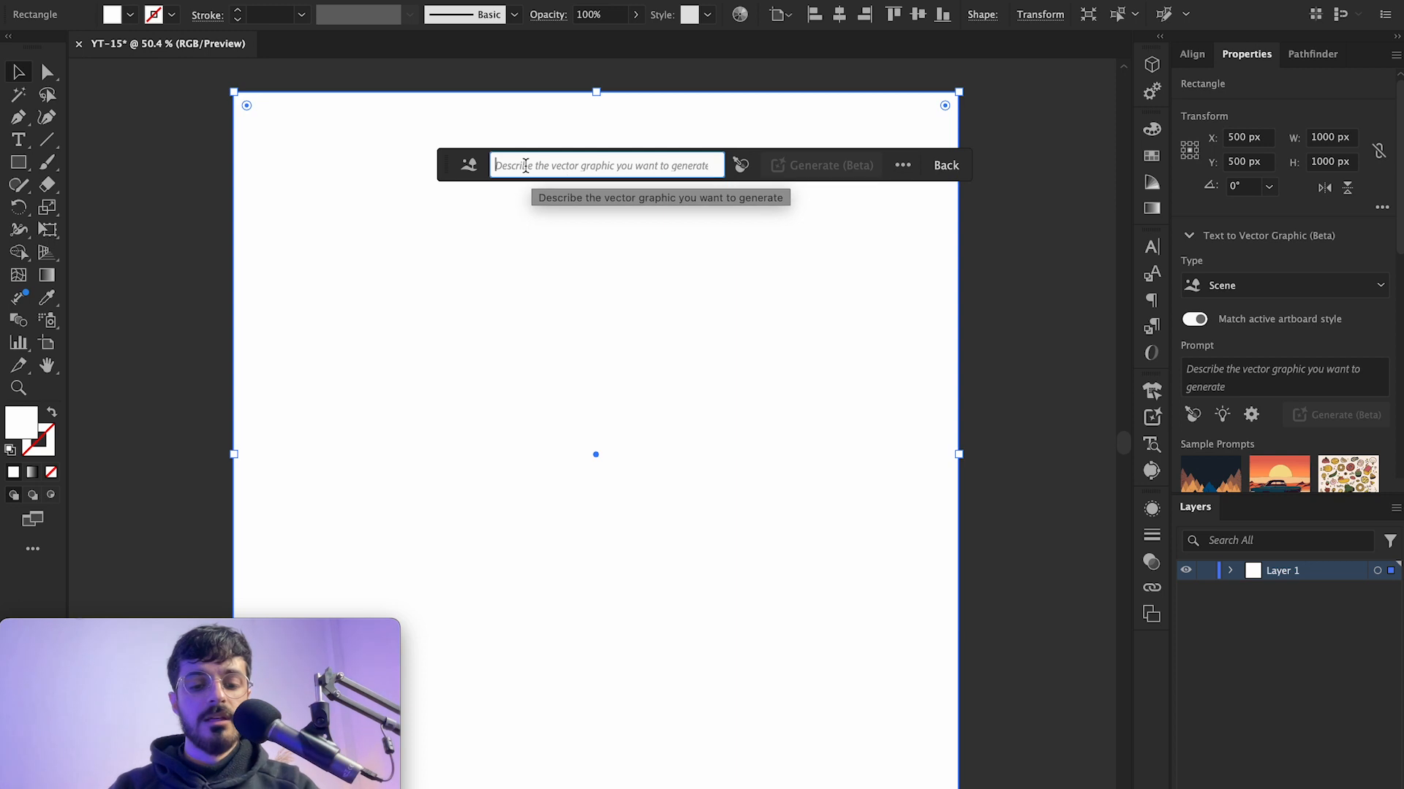
type("Cap")
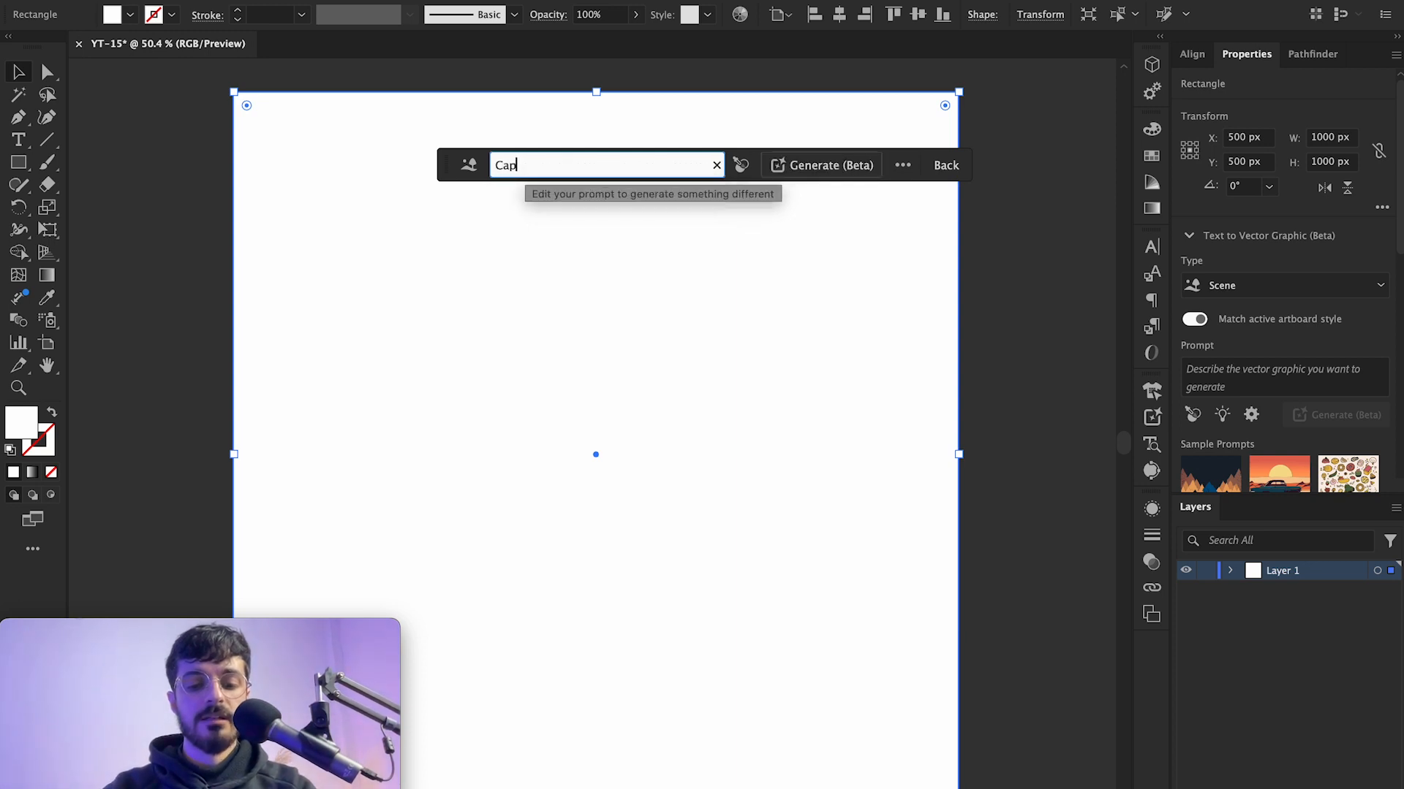
type("ing")
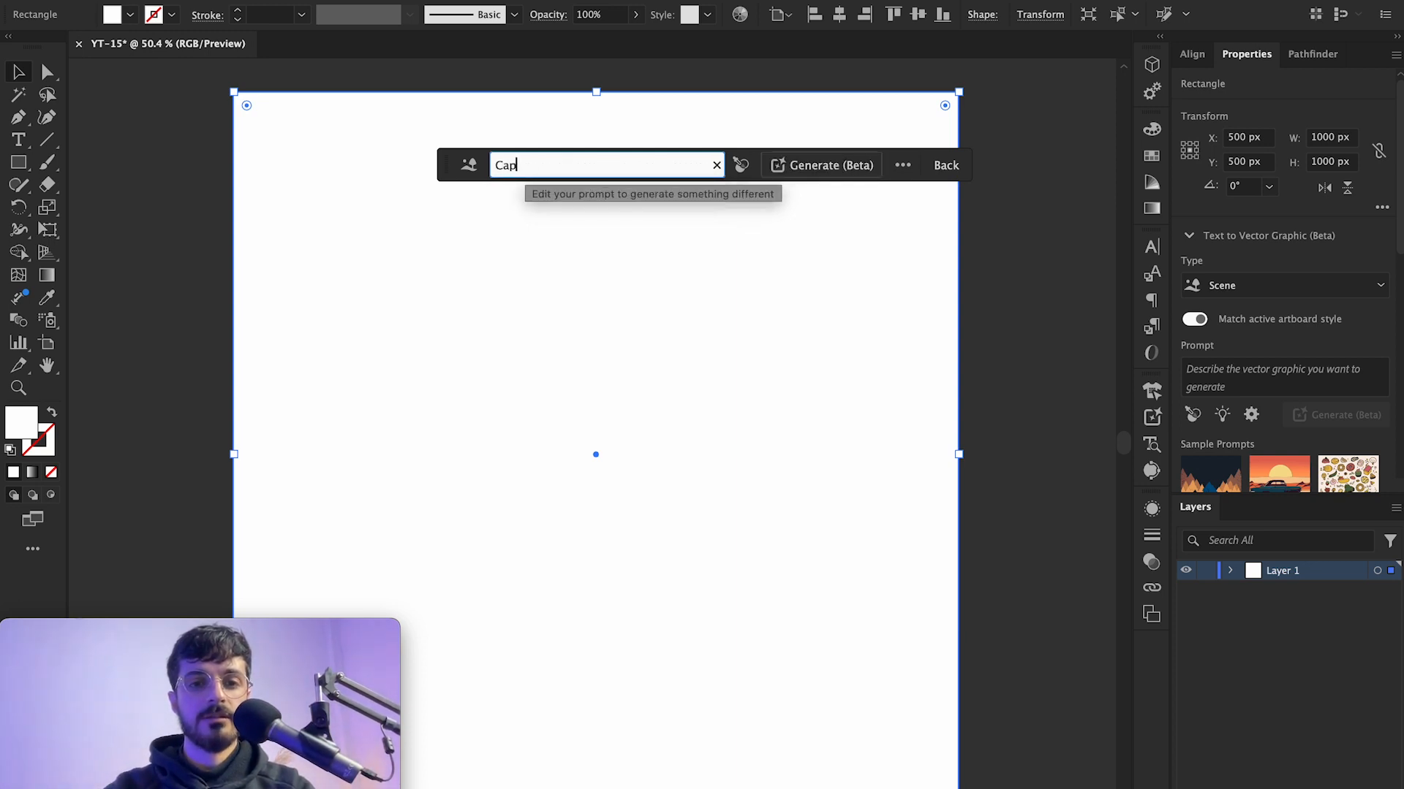
type("mpin")
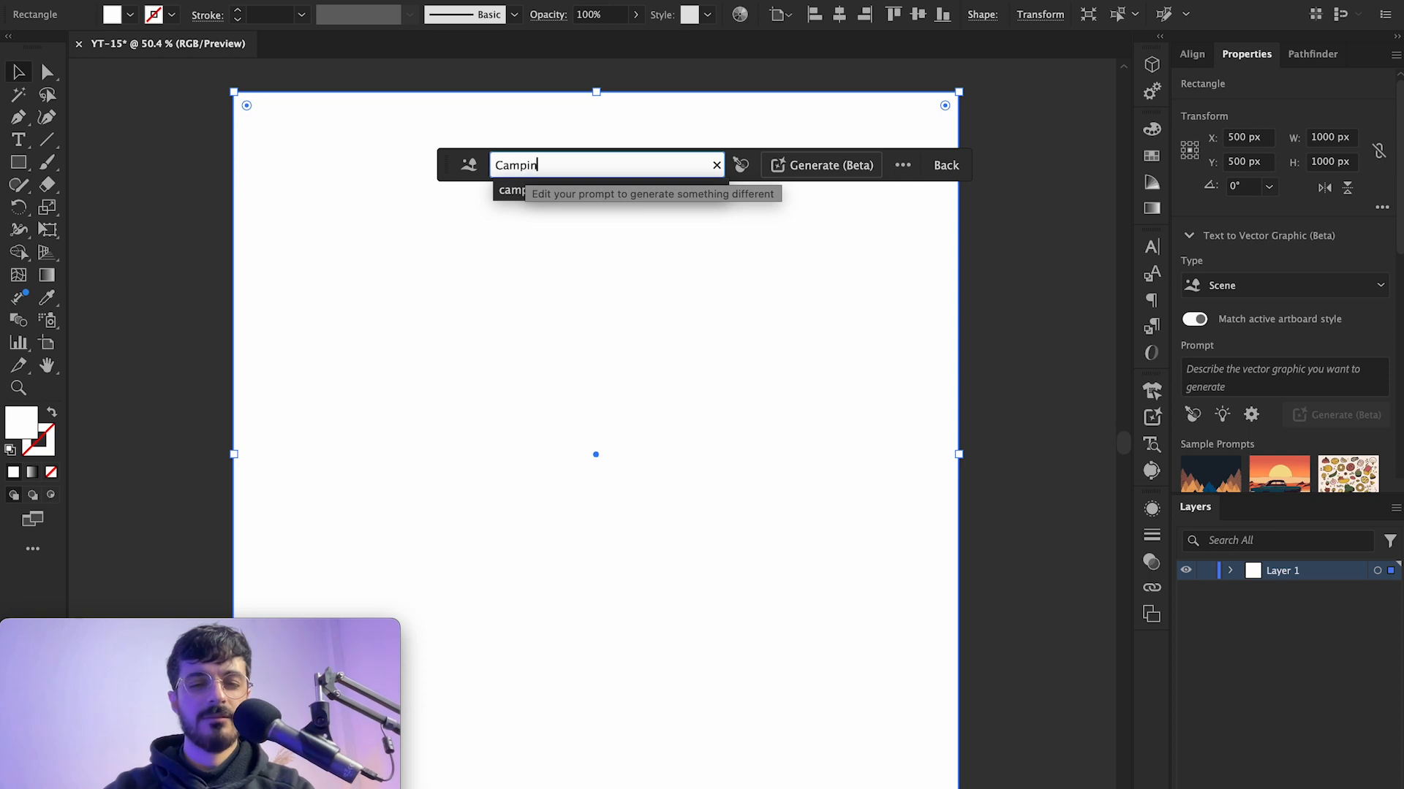
type("g")
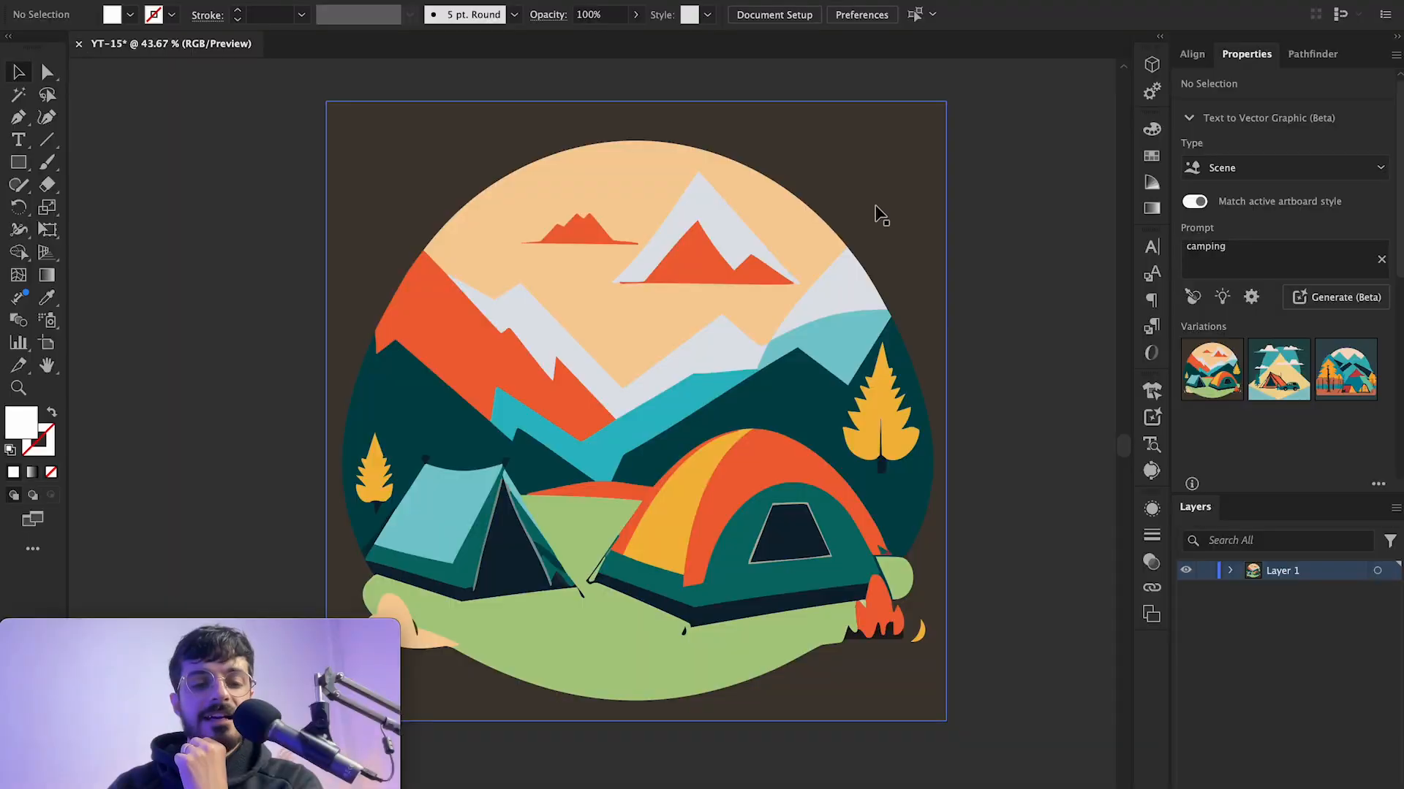
Step: Compare the three generated variations of the camping scene and keep the first one
left_click(687, 446)
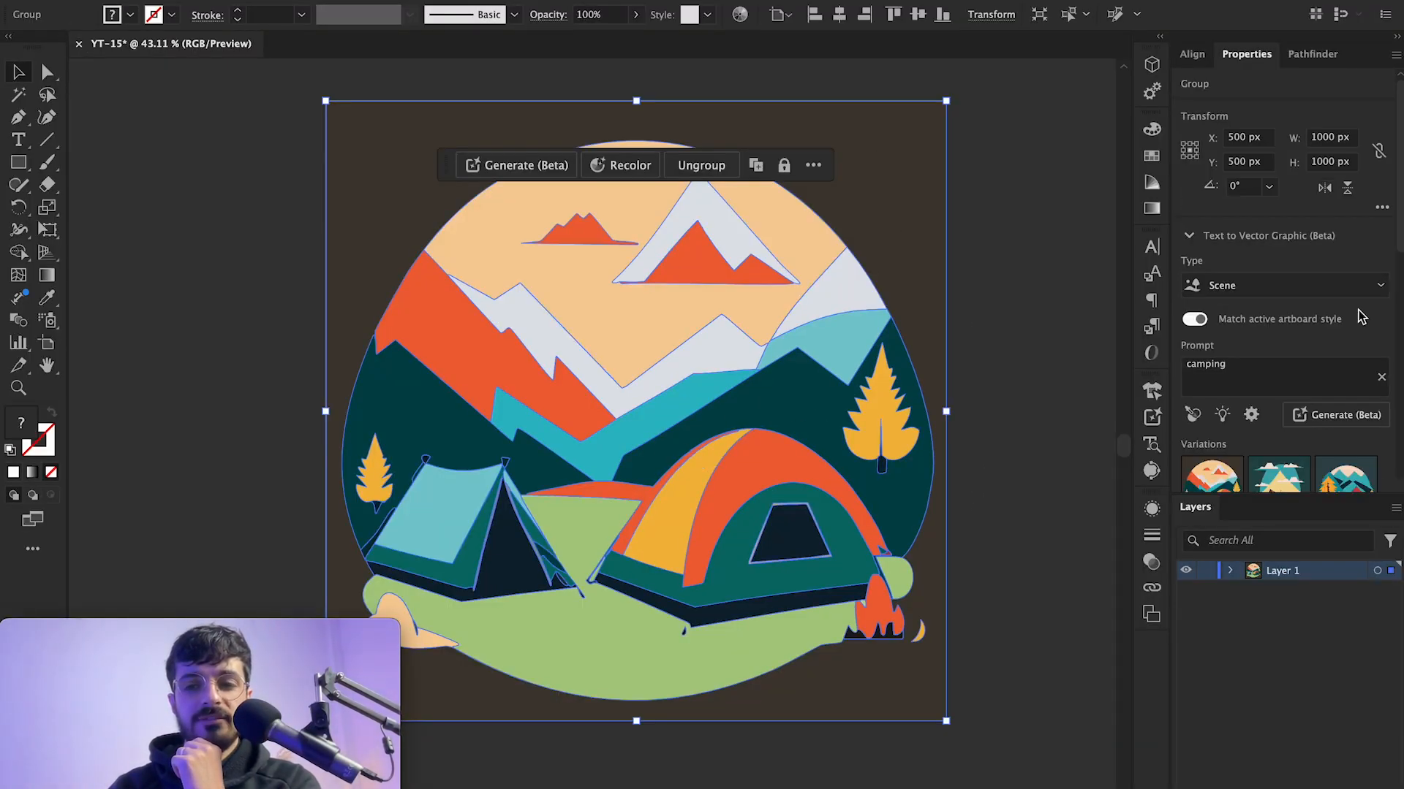
scroll(1359, 315, "down", 3)
mouse_move(1348, 369)
mouse_move(1210, 382)
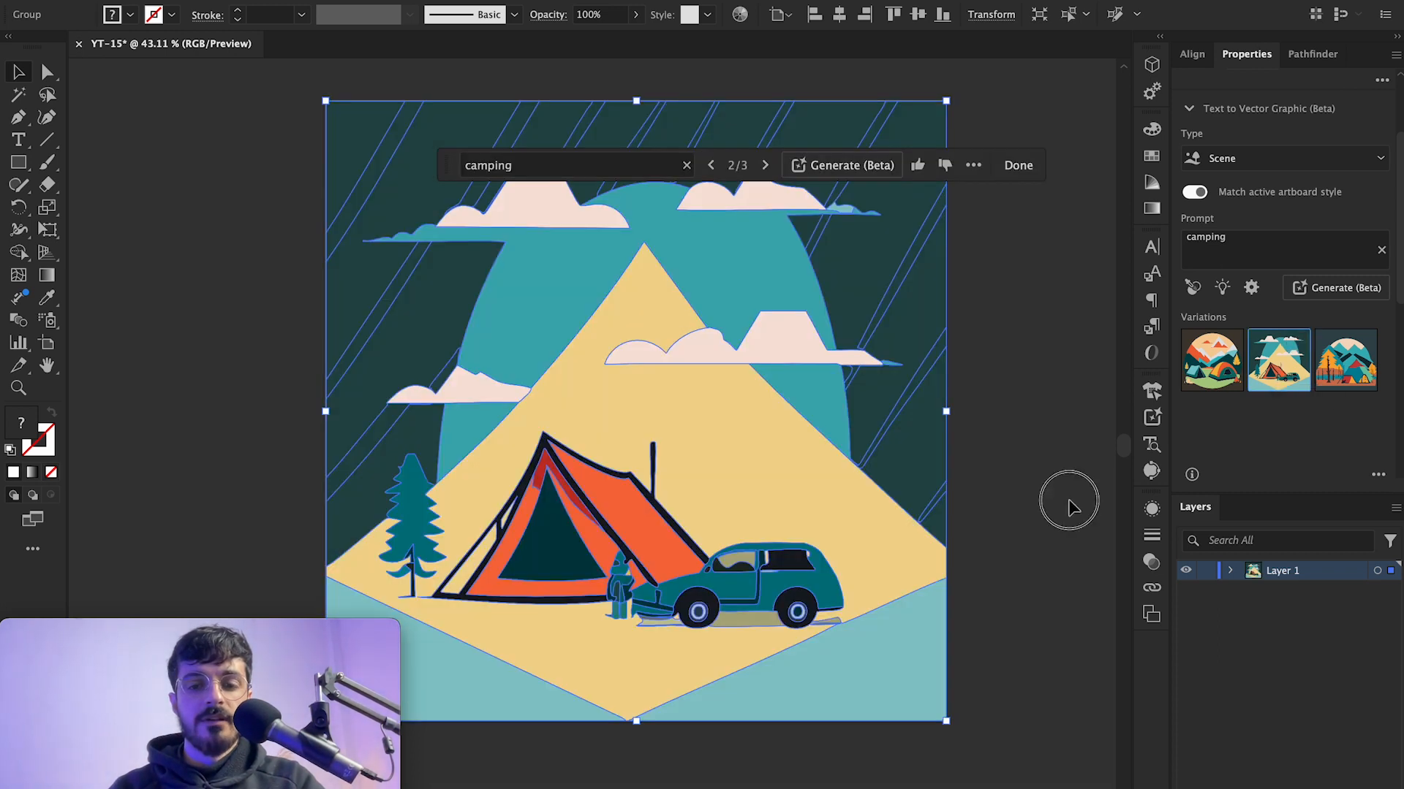
left_click(1069, 508)
left_click(786, 497)
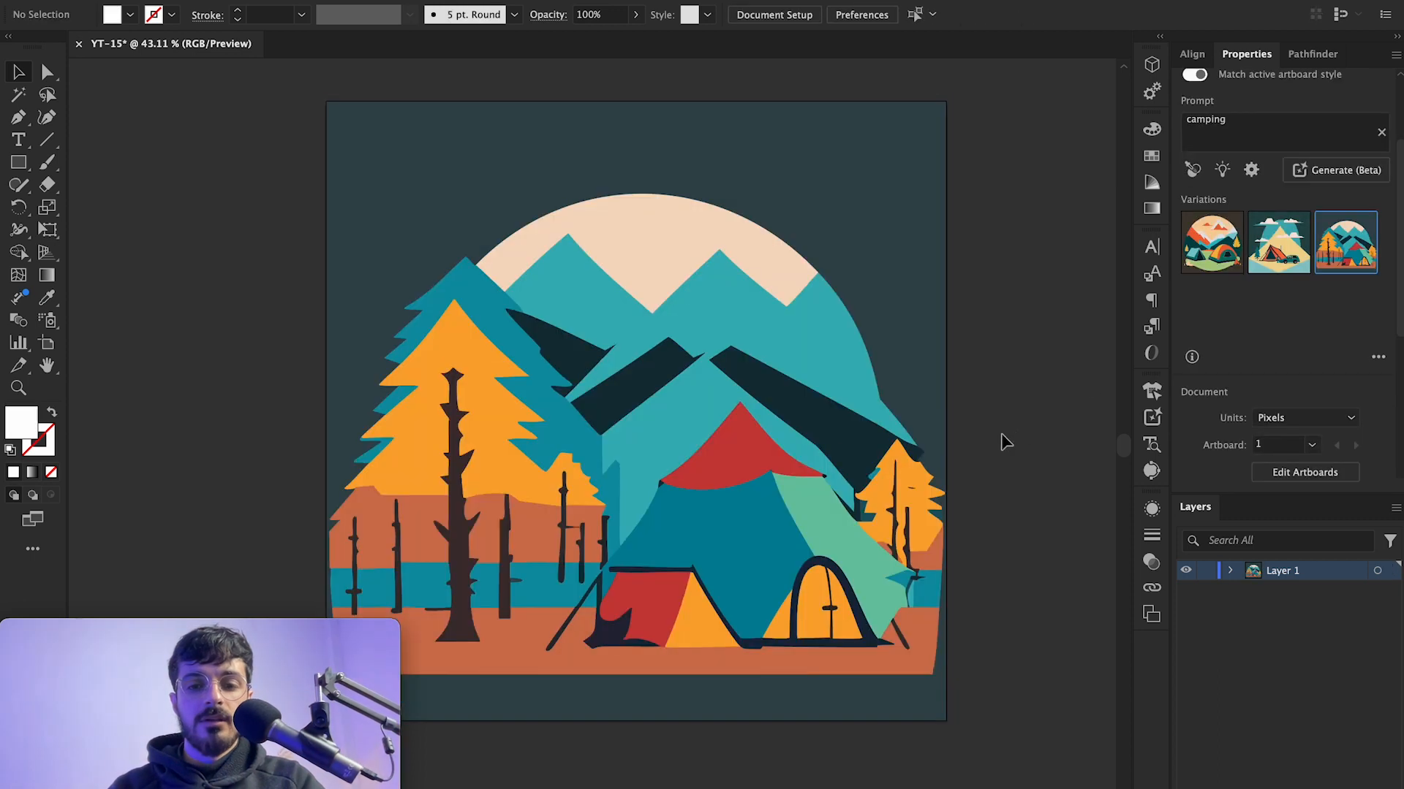
left_click(836, 459)
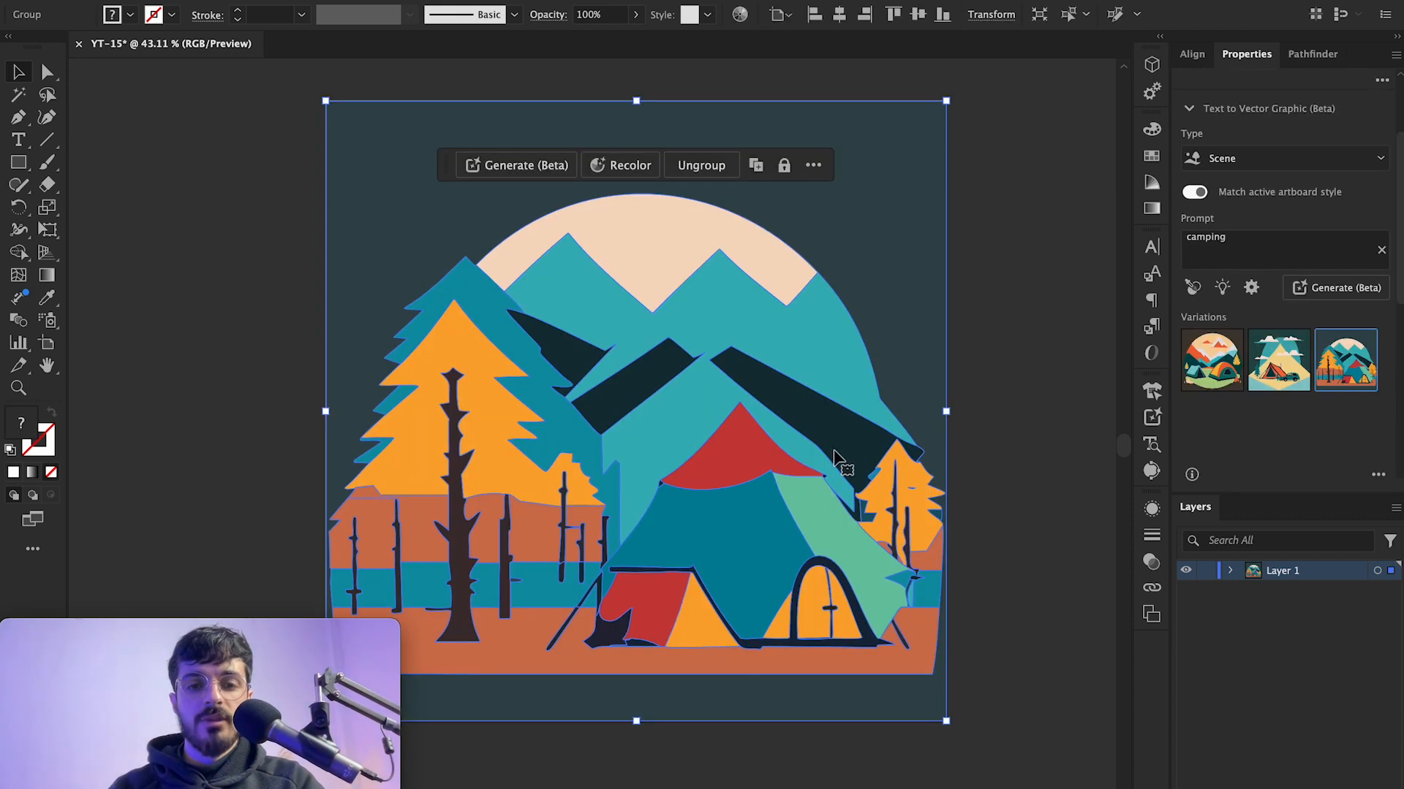
left_click(1192, 377)
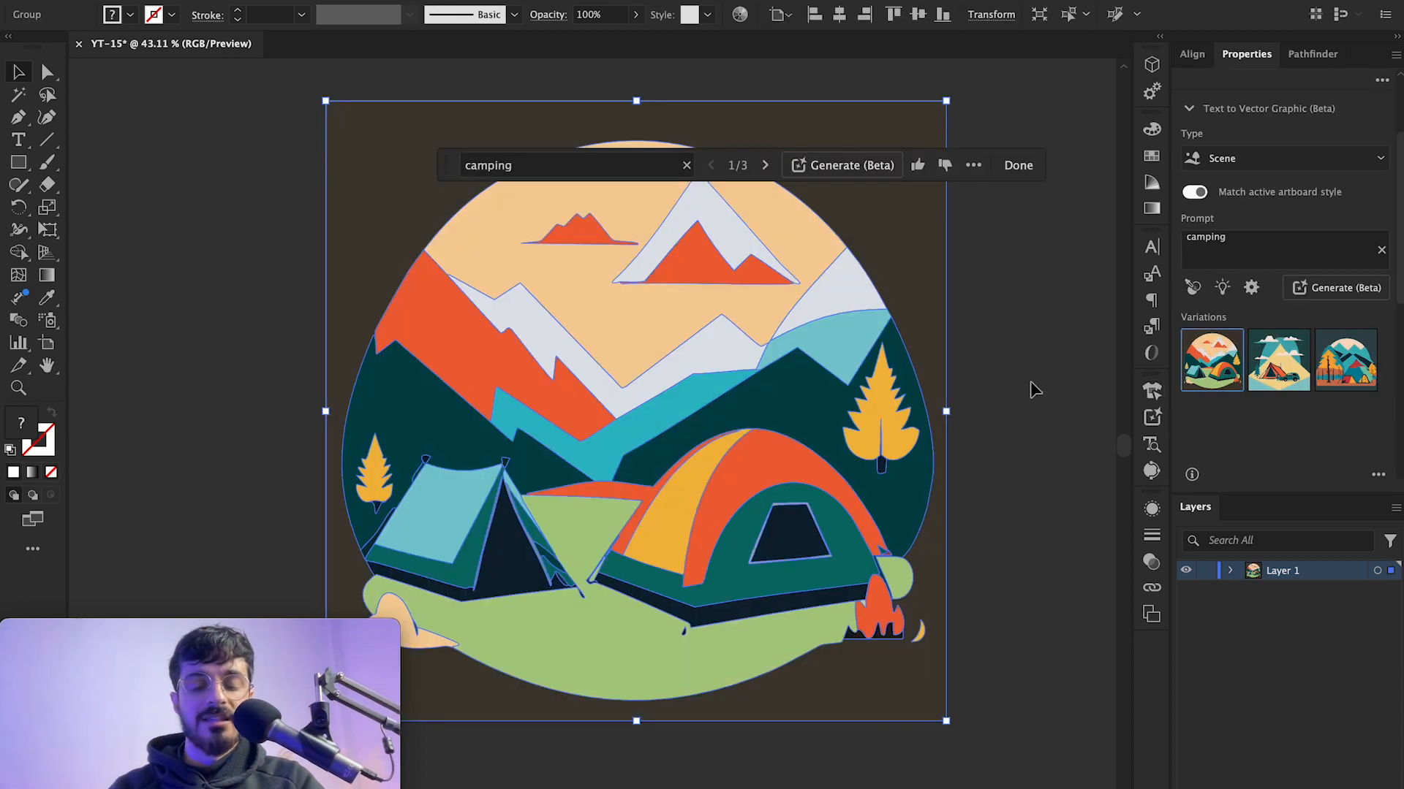
left_click(1001, 369)
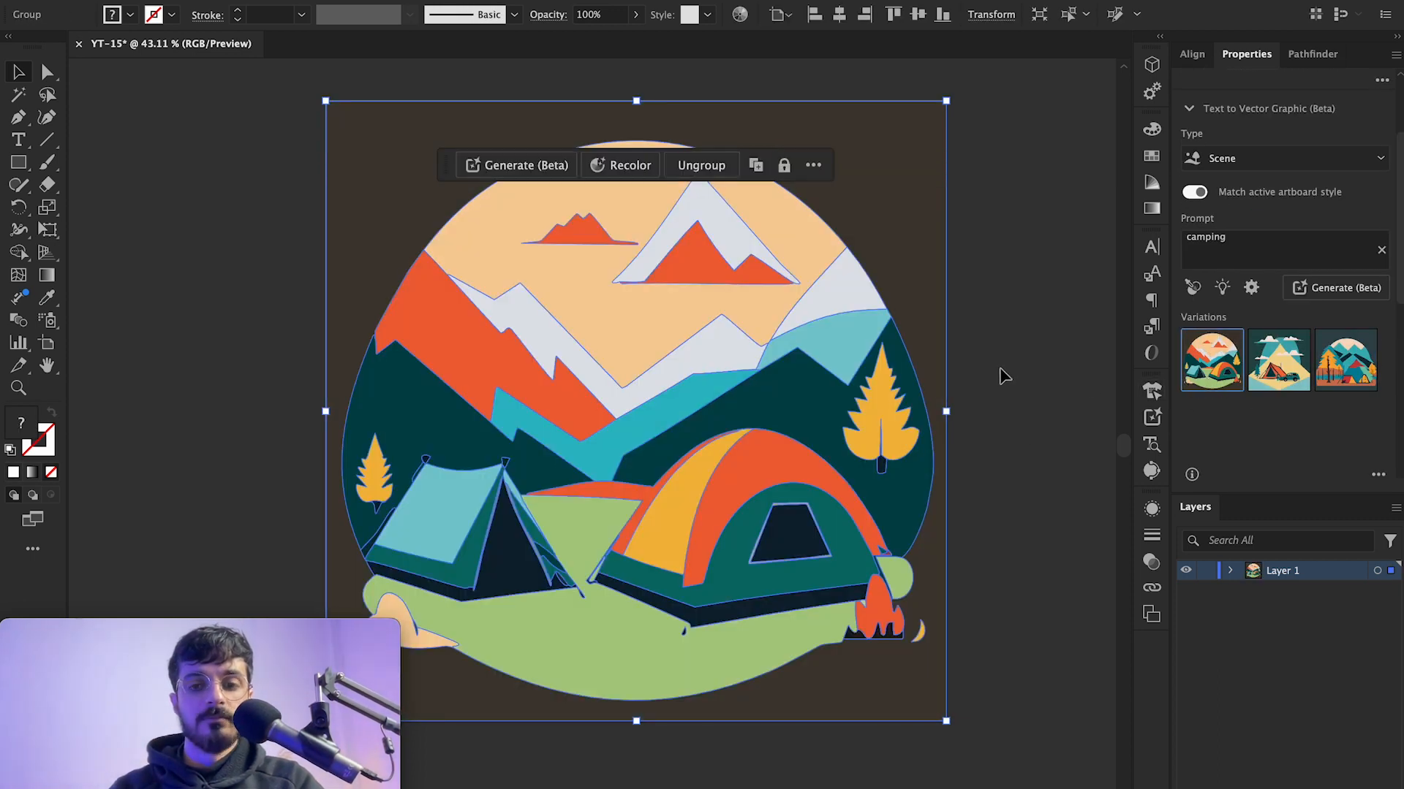
left_click(1279, 359)
left_click(1345, 359)
left_click(1237, 374)
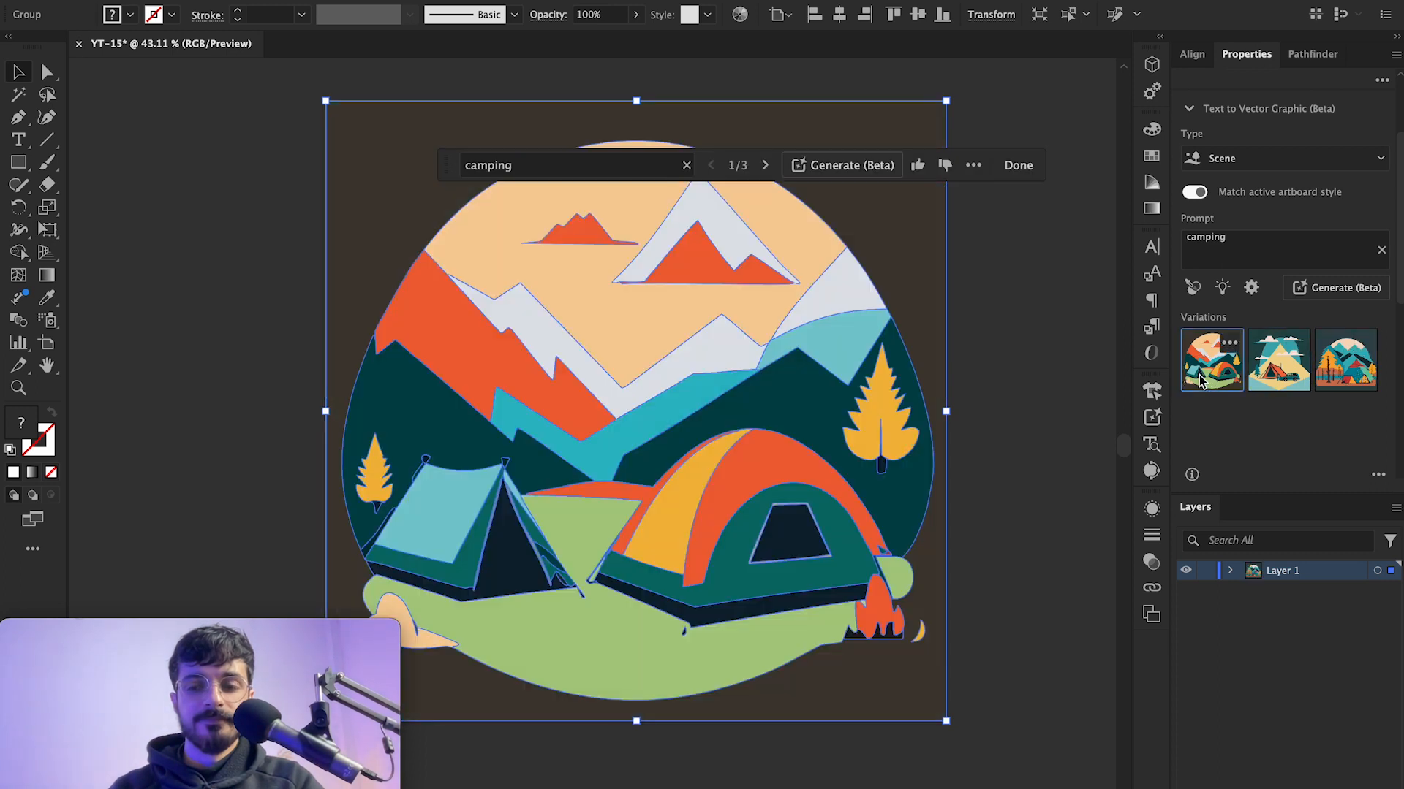
Step: Fit the artboard in the window and open the Text to Vector Graphic (Beta) panel
left_click(994, 374)
key("ctrl+0")
left_click(1152, 419)
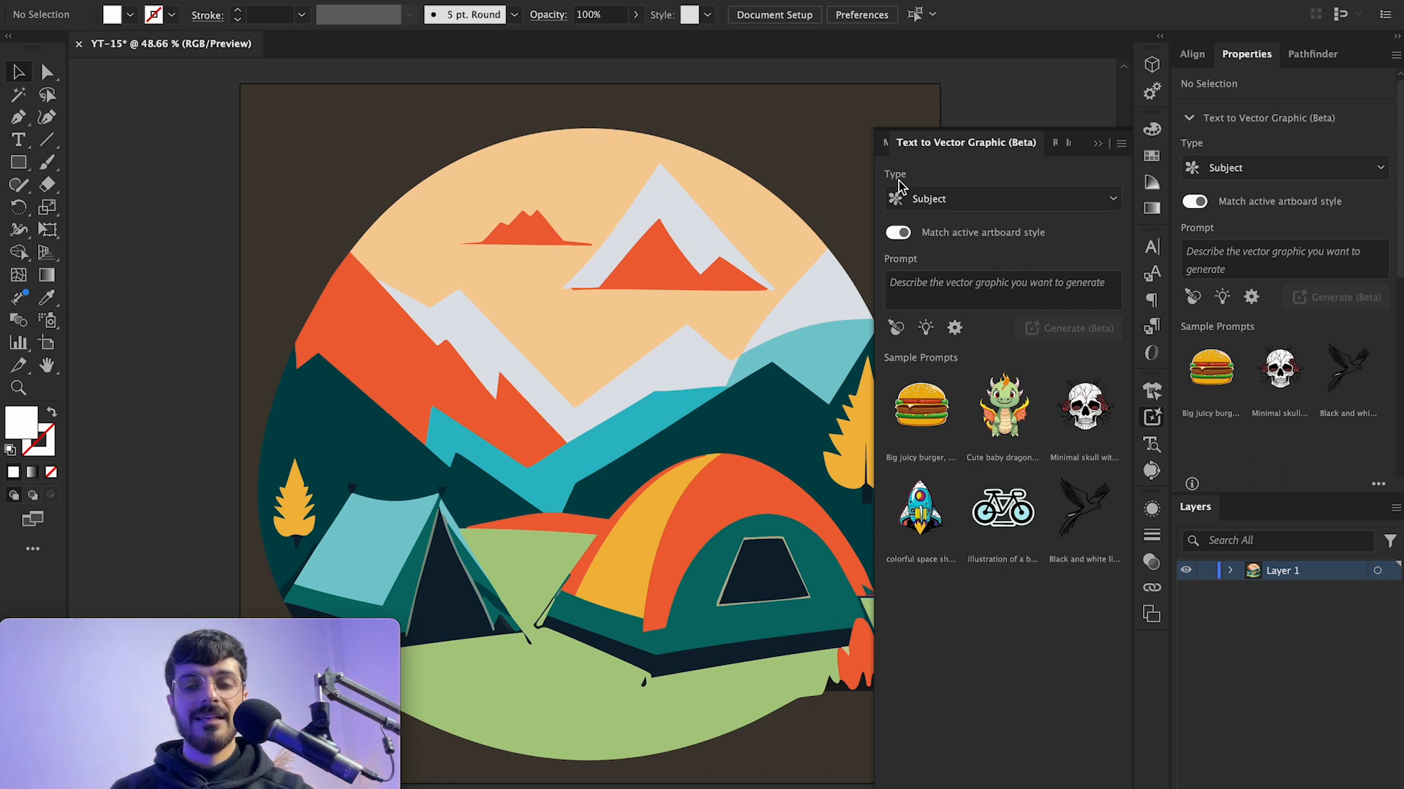
left_click(928, 203)
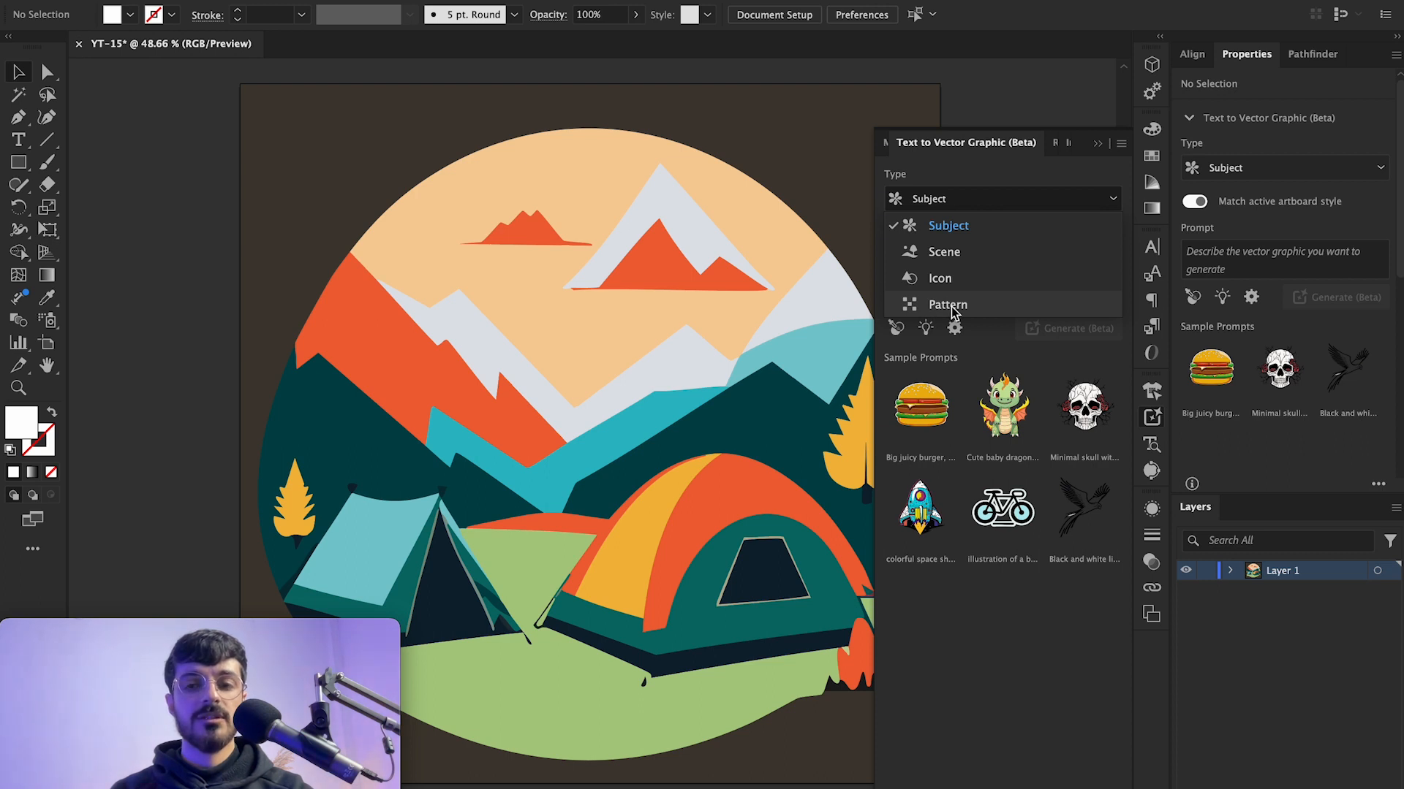
left_click(926, 205)
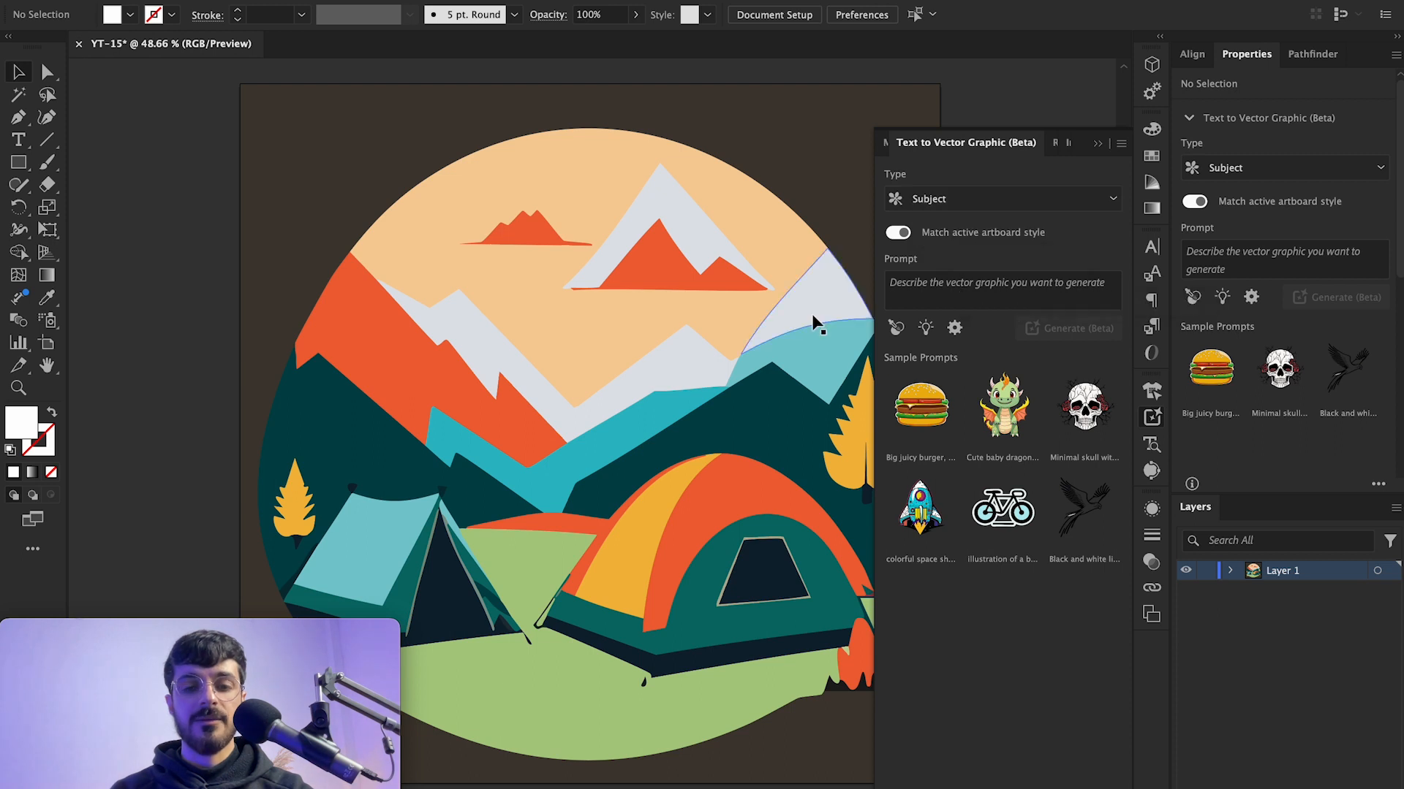
scroll(811, 314, "down", 3)
Step: Delete the generated camping scene from the artboard
left_click(720, 234)
left_click(344, 446)
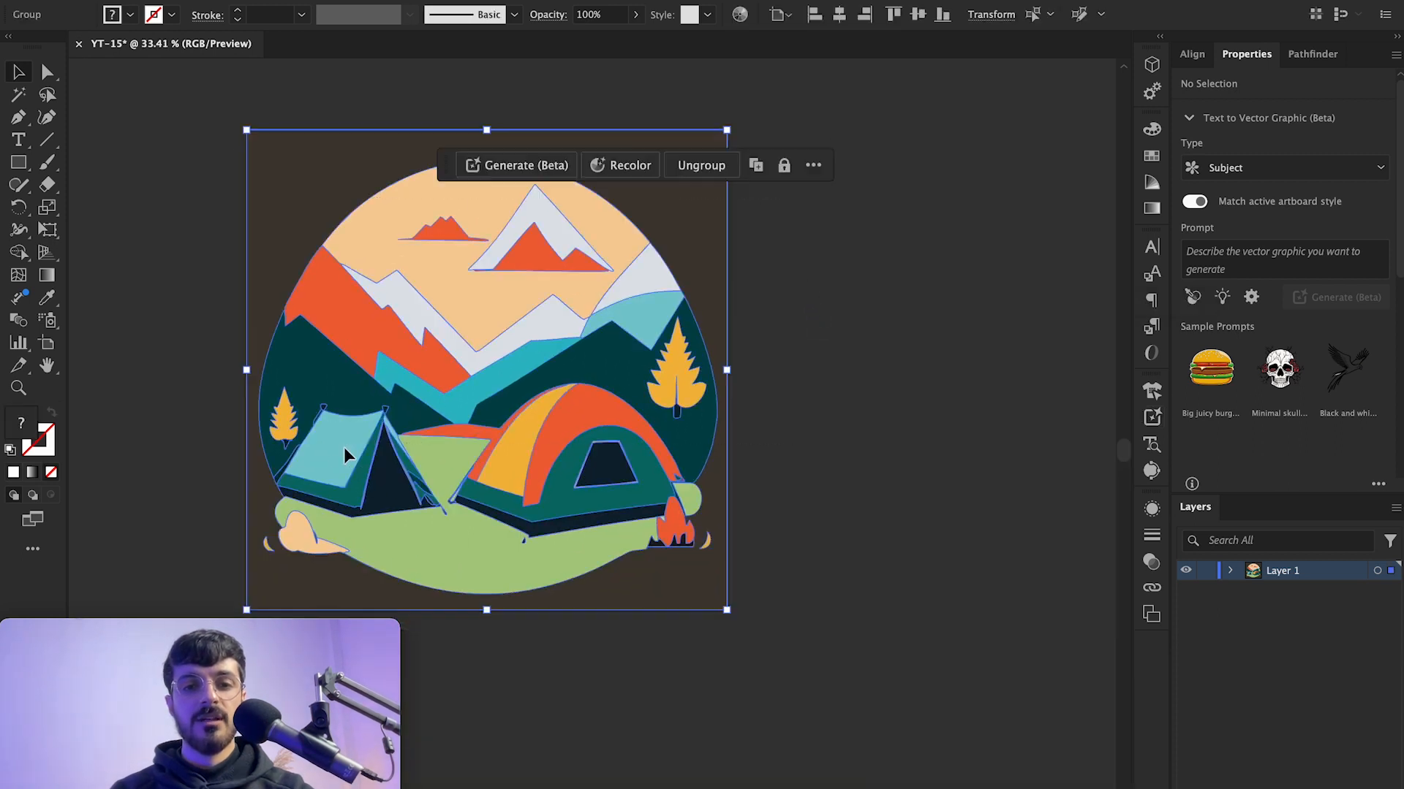
key("Delete")
Step: Draw a square rectangle about 594 px wide on the artboard with the Rectangle tool
scroll(502, 396, "left", 1)
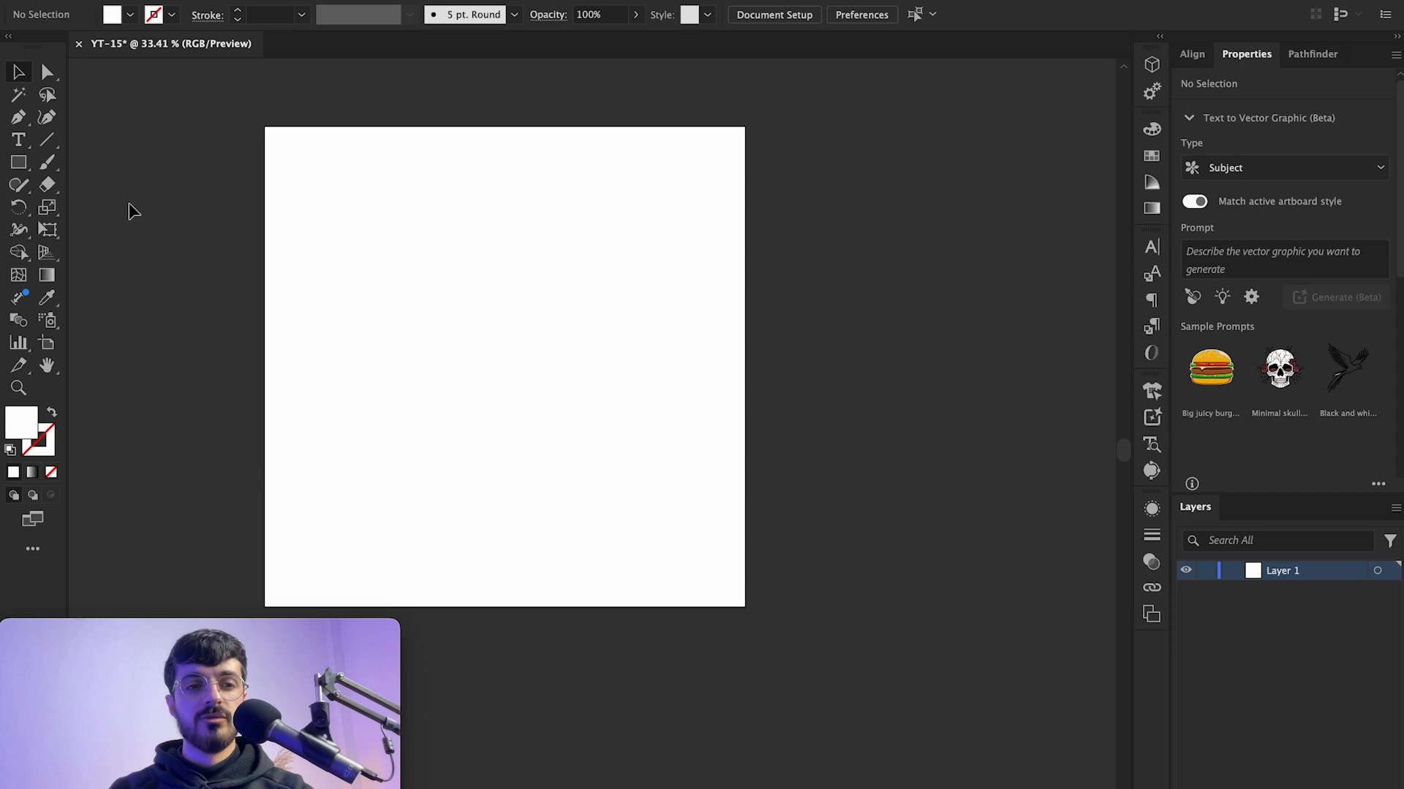
left_click(21, 164)
left_click_drag(360, 226, 646, 486)
key("v")
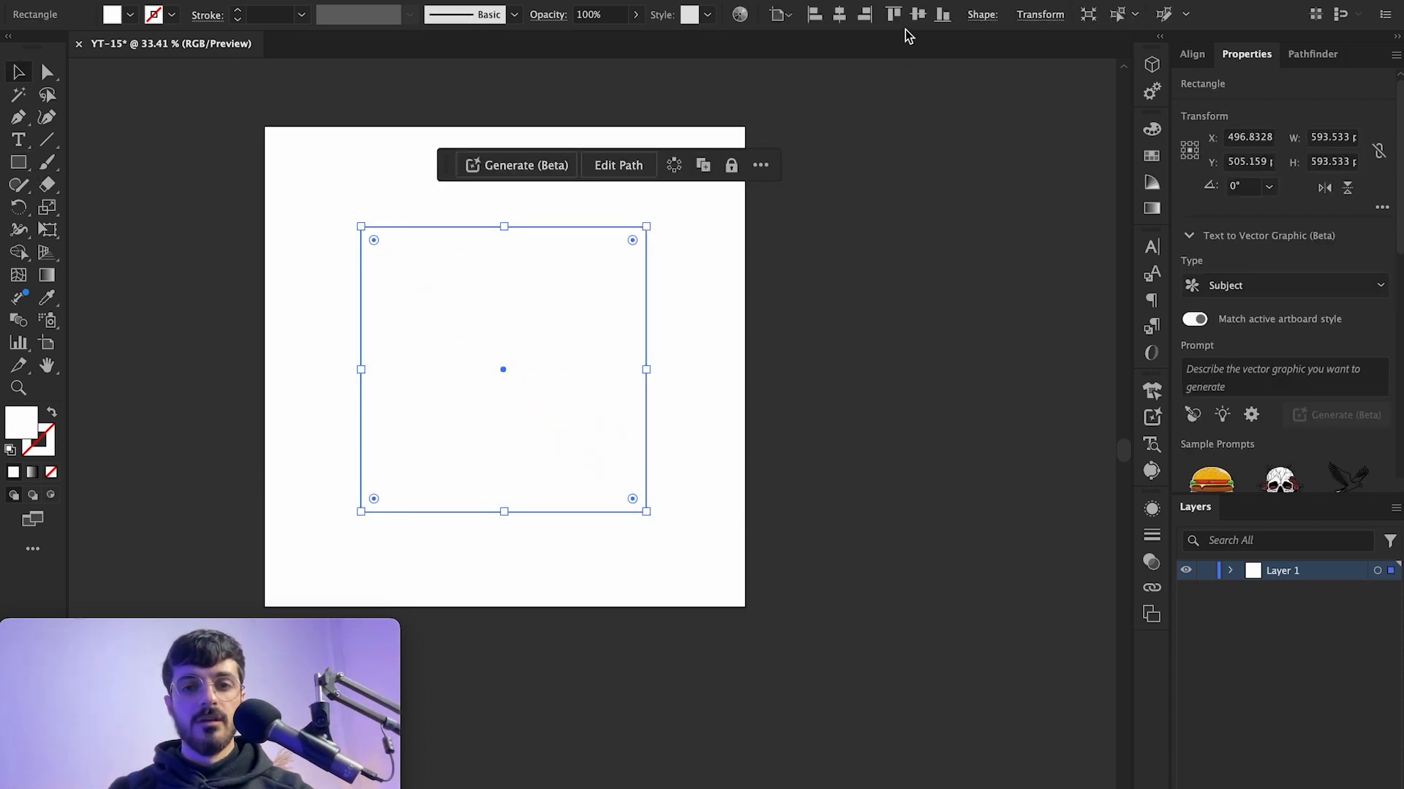
Step: Center the rectangle horizontally and vertically on the artboard
left_click(839, 14)
left_click(917, 15)
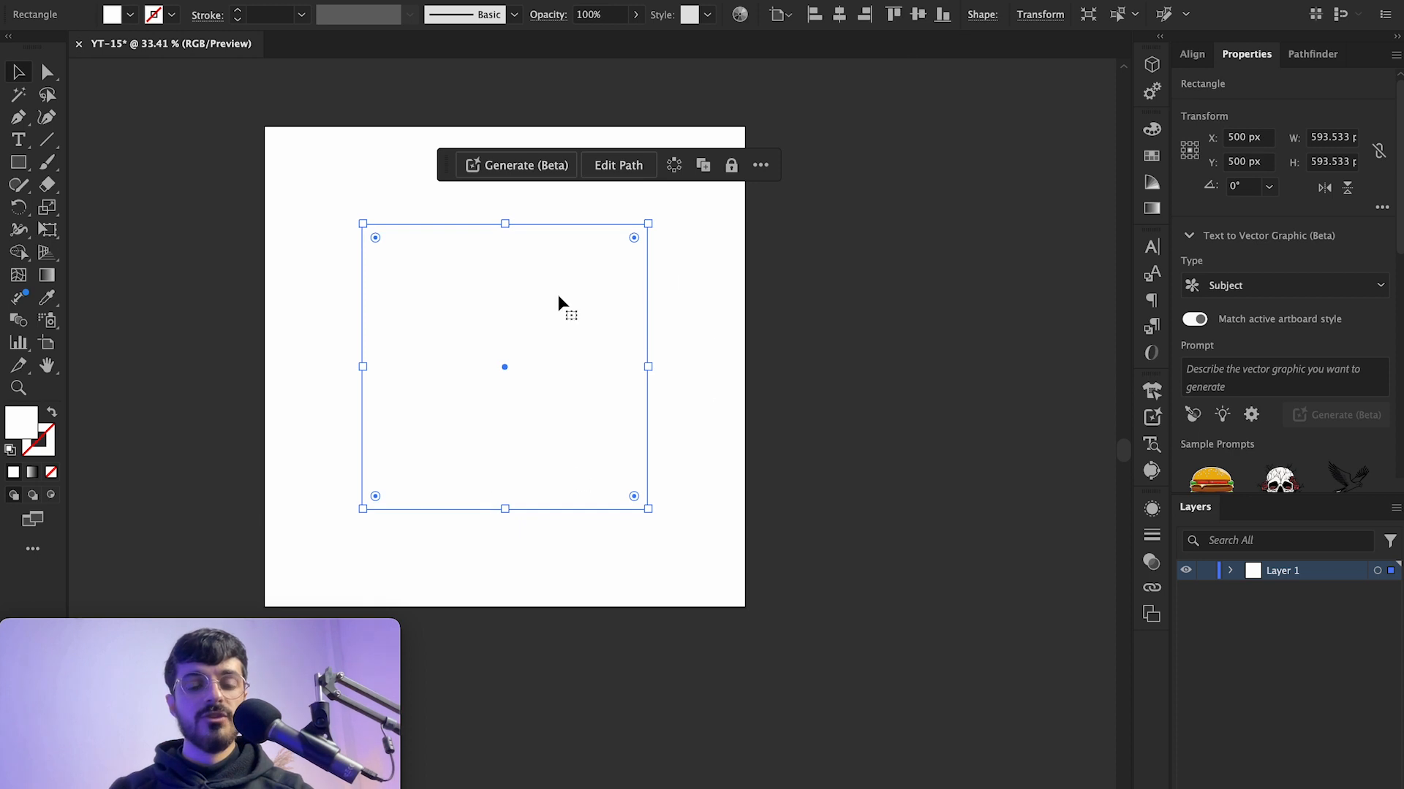
left_click_drag(837, 344, 469, 304)
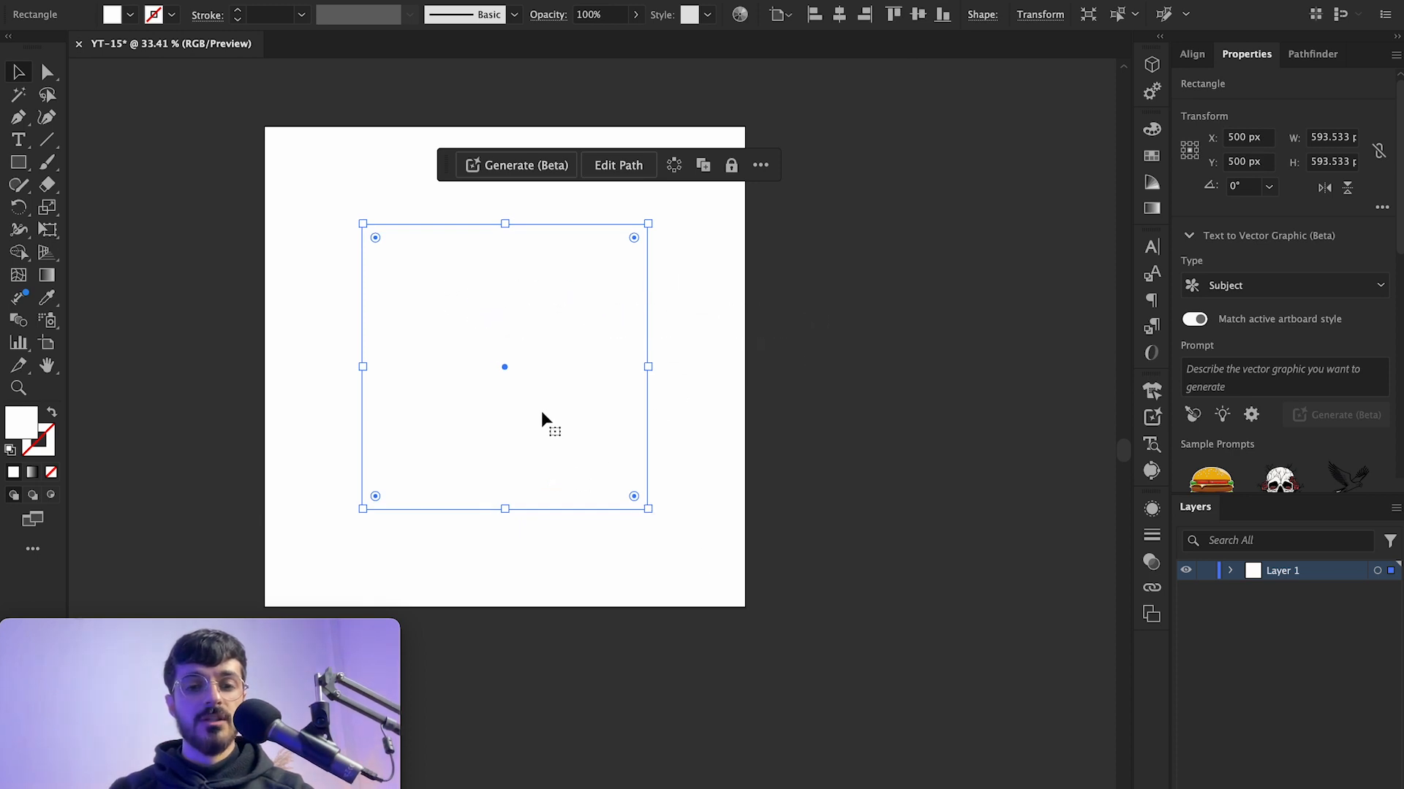
Step: Generate a Subject-type vector graphic in the rectangle from the prompt Rabbit
left_click(1159, 426)
left_click(1001, 292)
type("Rabbit")
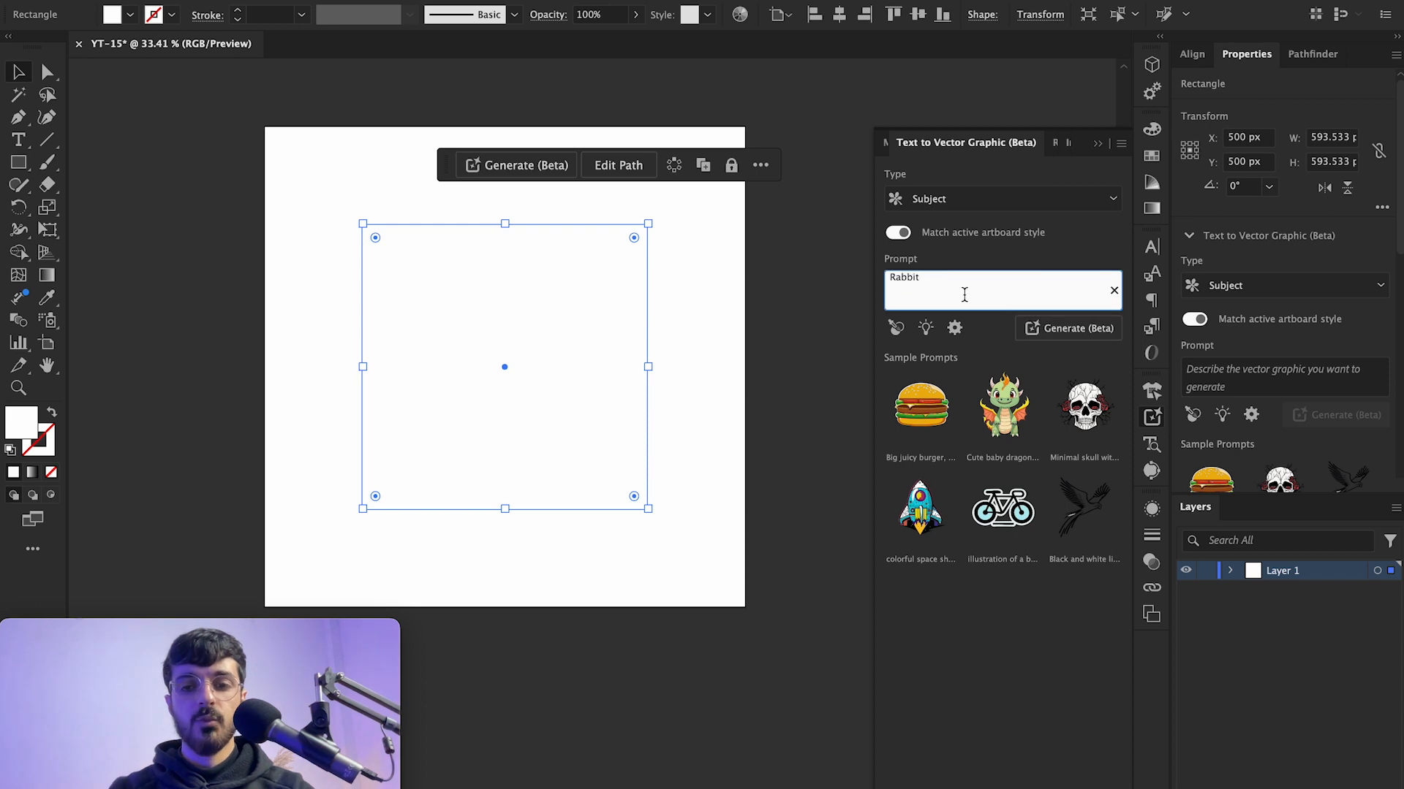
left_click(1051, 330)
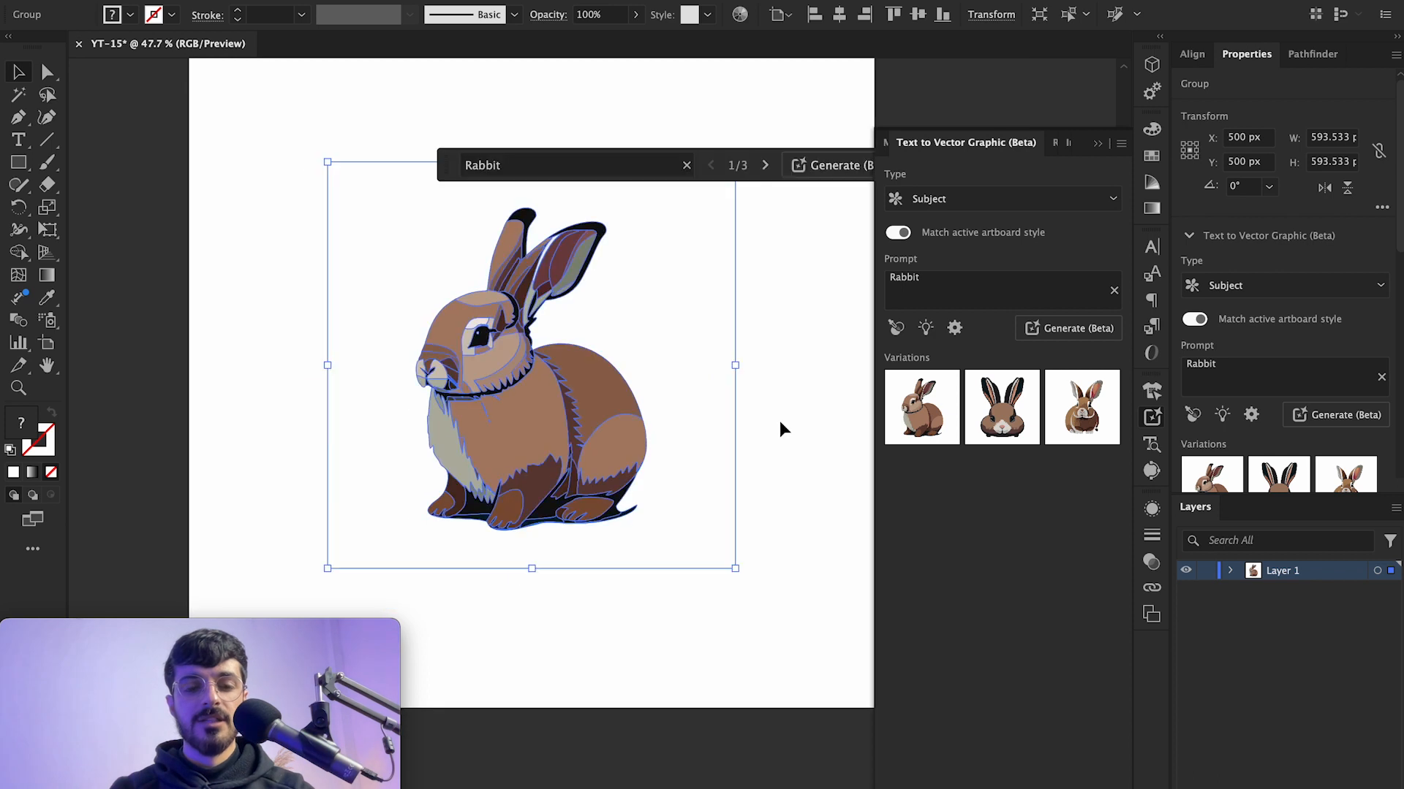
Step: Zoom in and out to inspect the details of the generated rabbit
left_click(779, 419)
scroll(523, 472, "up", 5)
scroll(524, 473, "up", 5)
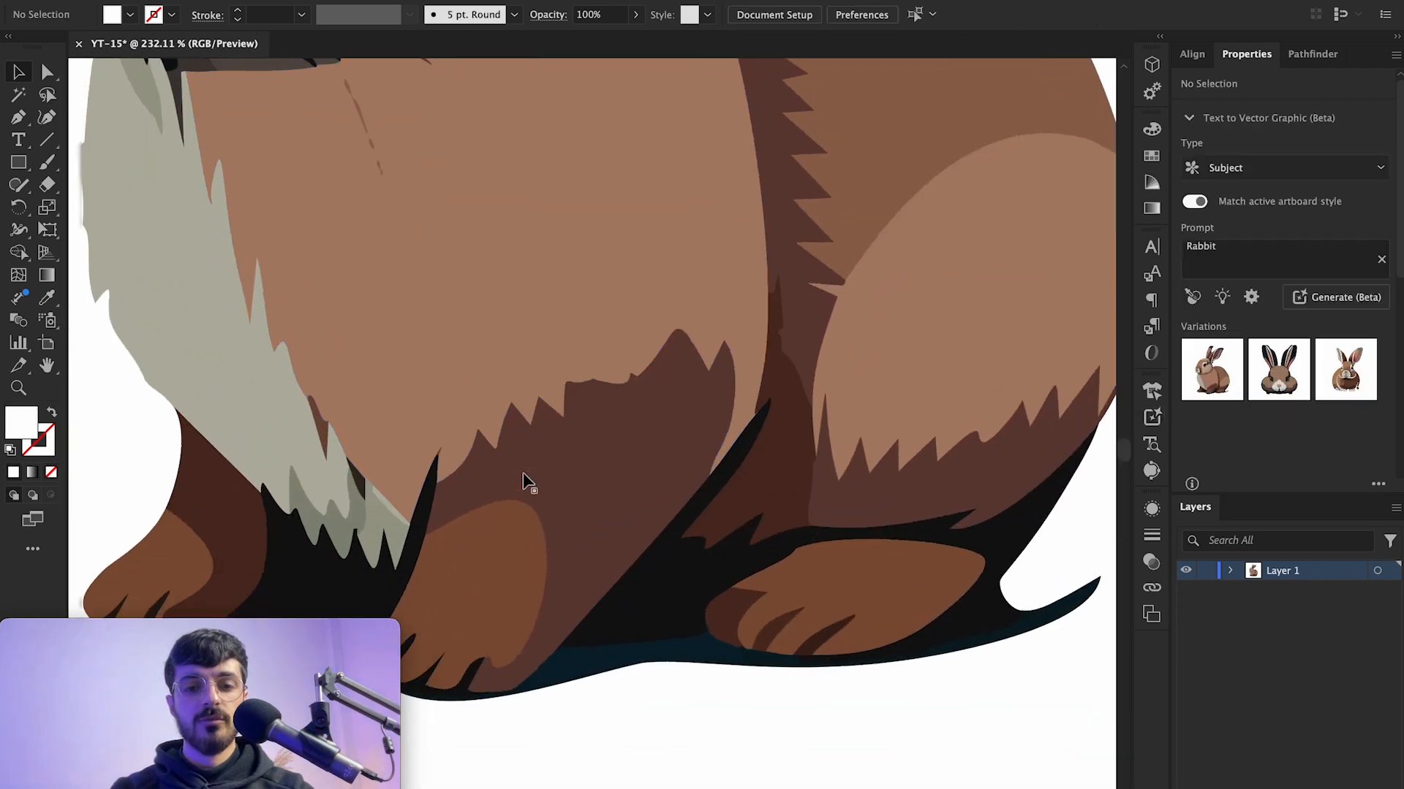
scroll(521, 475, "down", 5)
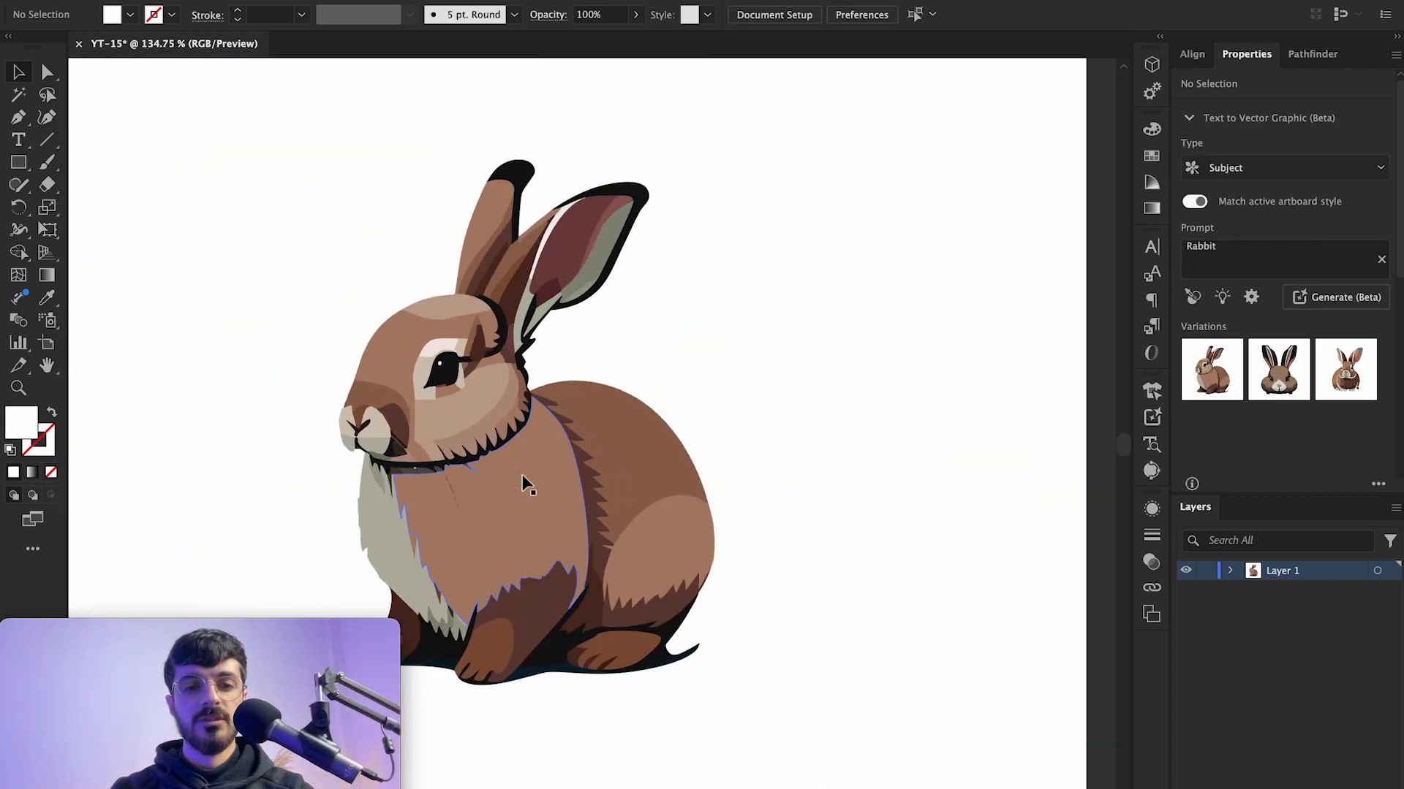
scroll(527, 484, "up", 3)
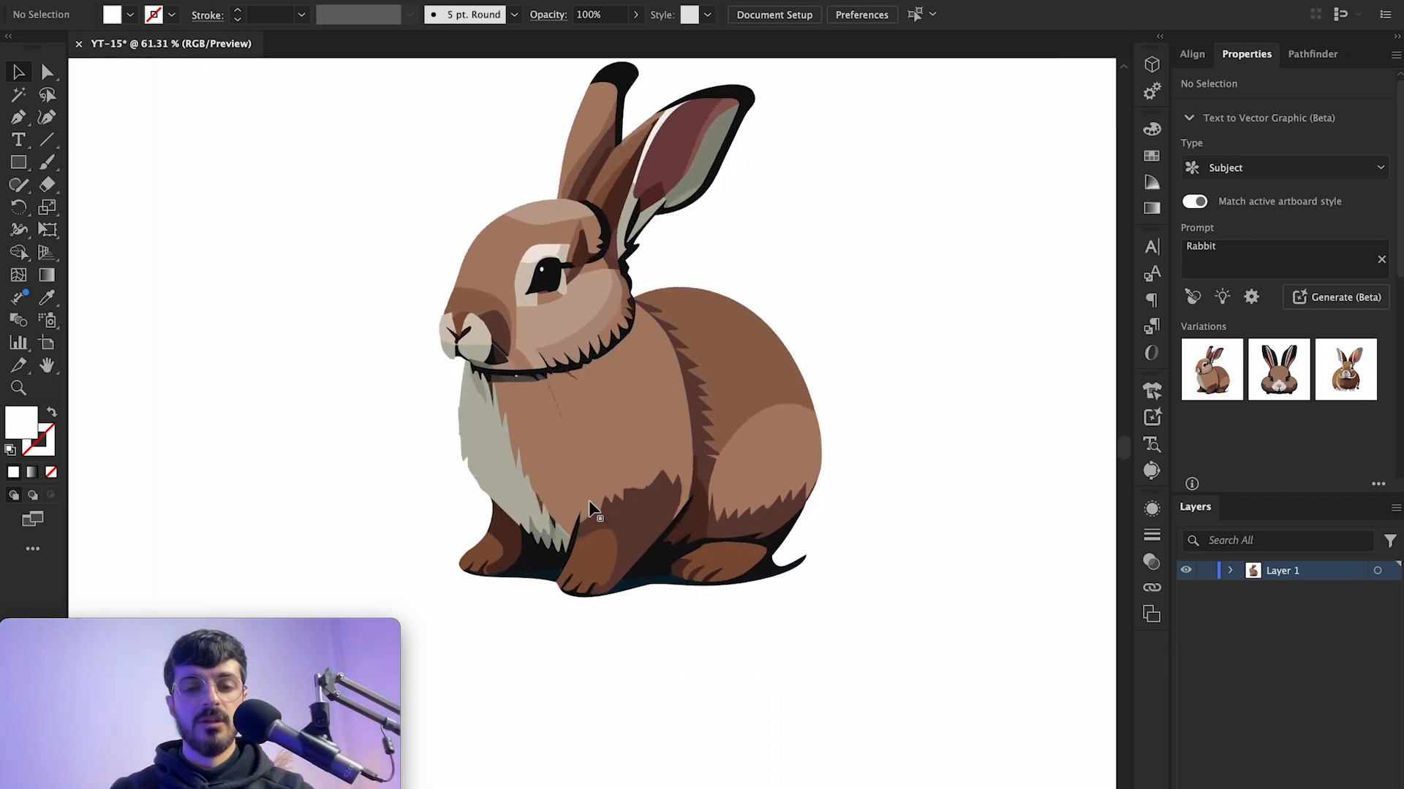
scroll(589, 500, "up", 2)
scroll(589, 500, "down", 3)
Step: Preview each of the three rabbit variations on the canvas
left_click(589, 500)
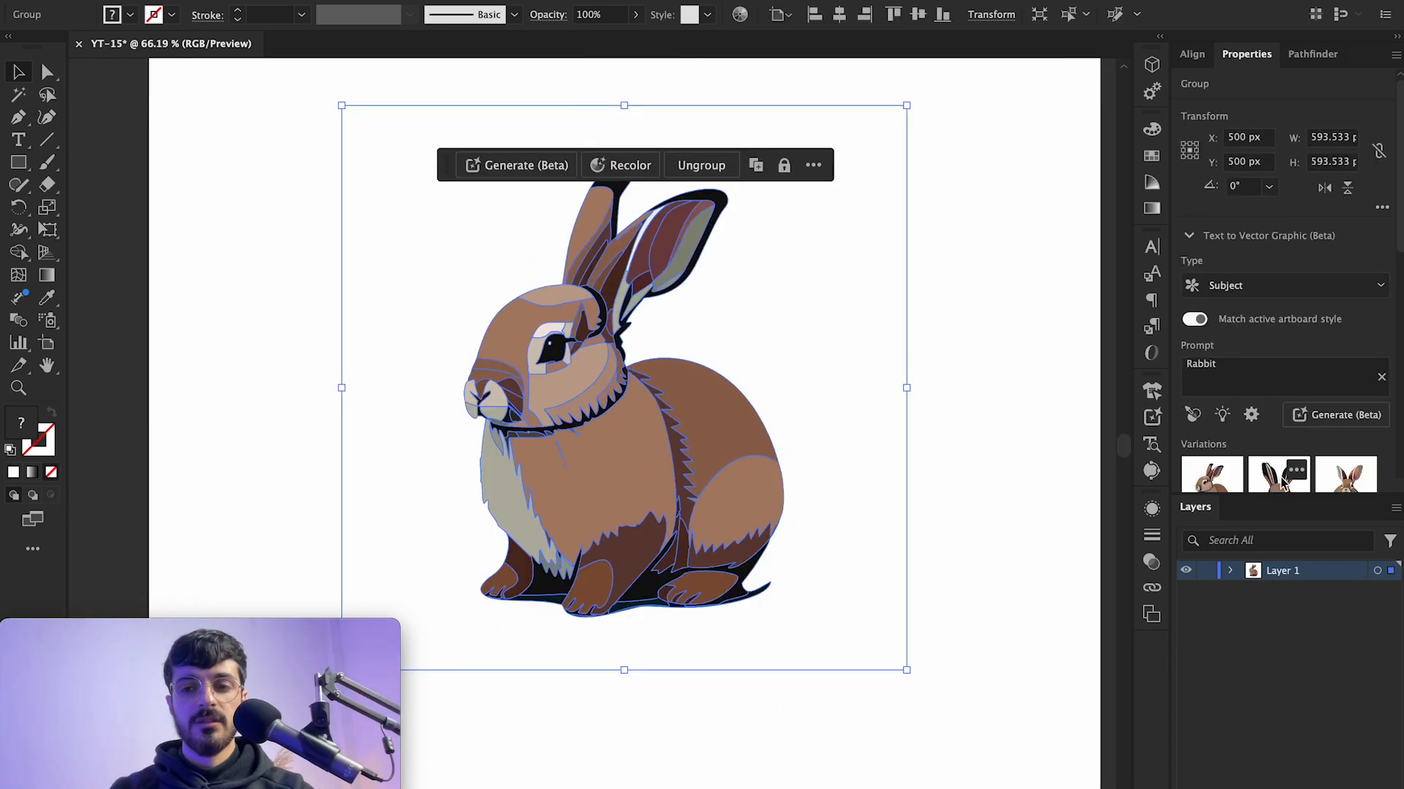
scroll(1280, 468, "down", 3)
left_click(1280, 288)
left_click(1342, 301)
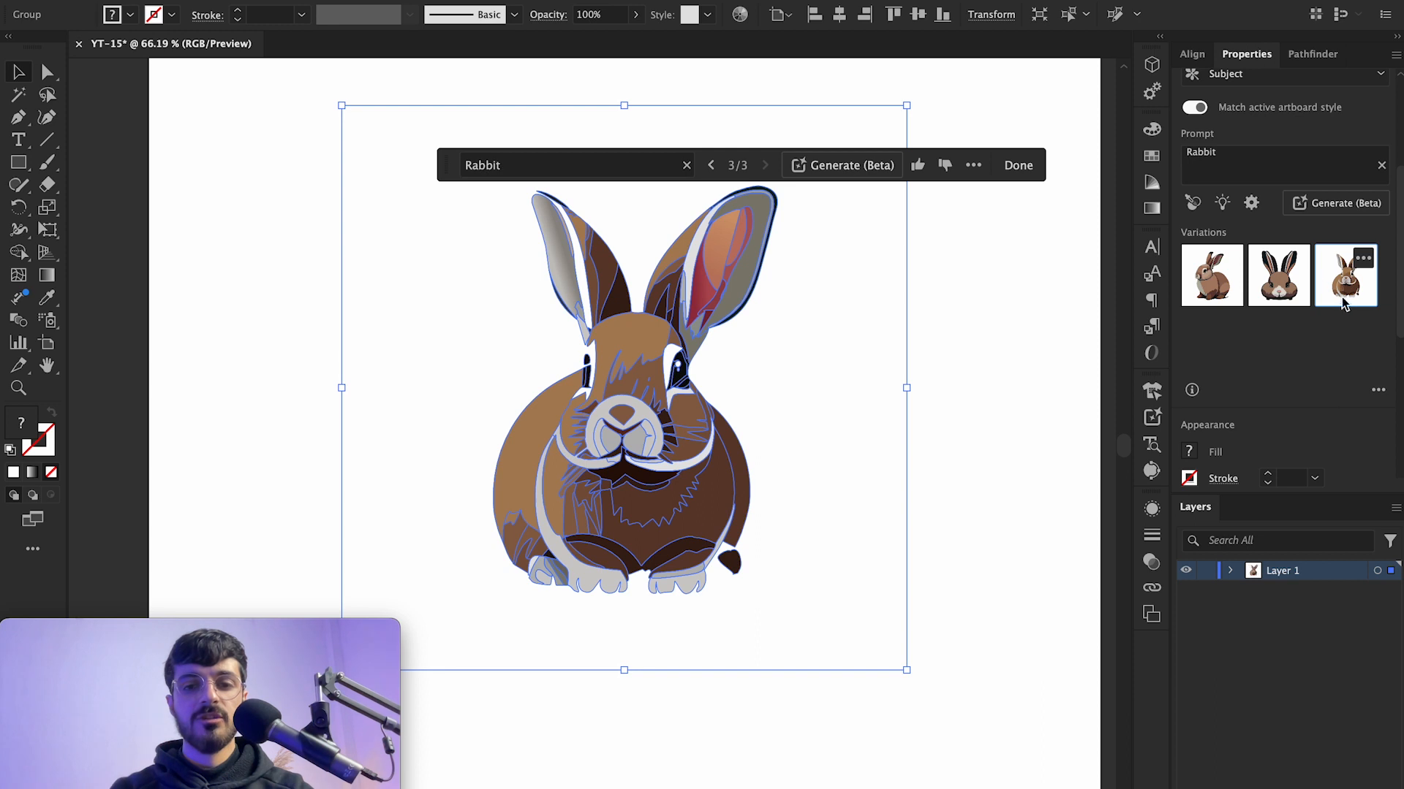
left_click(1212, 285)
left_click(966, 332)
Step: Undo the rabbit generation to return to the empty rectangle
key("super+z")
key("super+z")
key("super+z")
key("super+z")
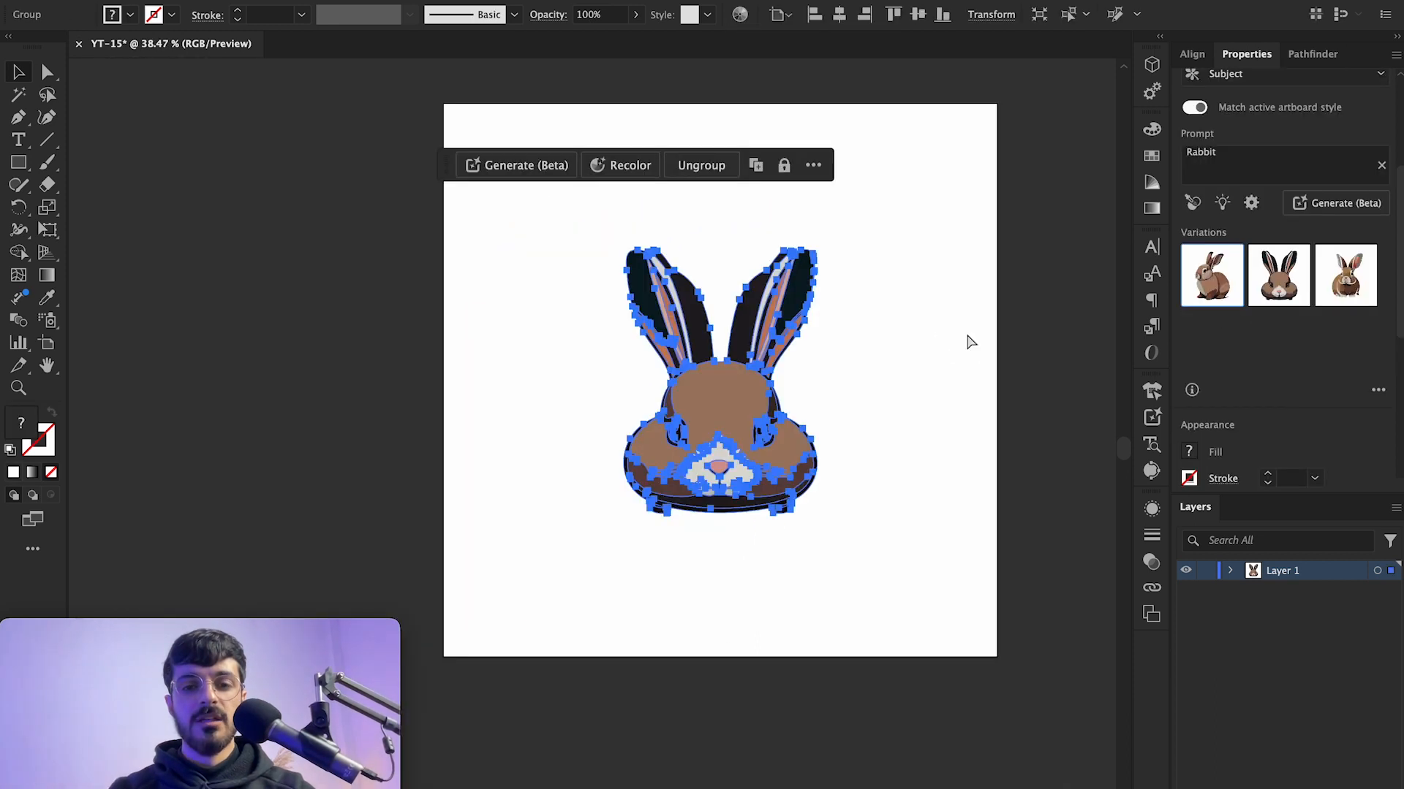
scroll(923, 351, "up", 2)
scroll(923, 351, "right", 2)
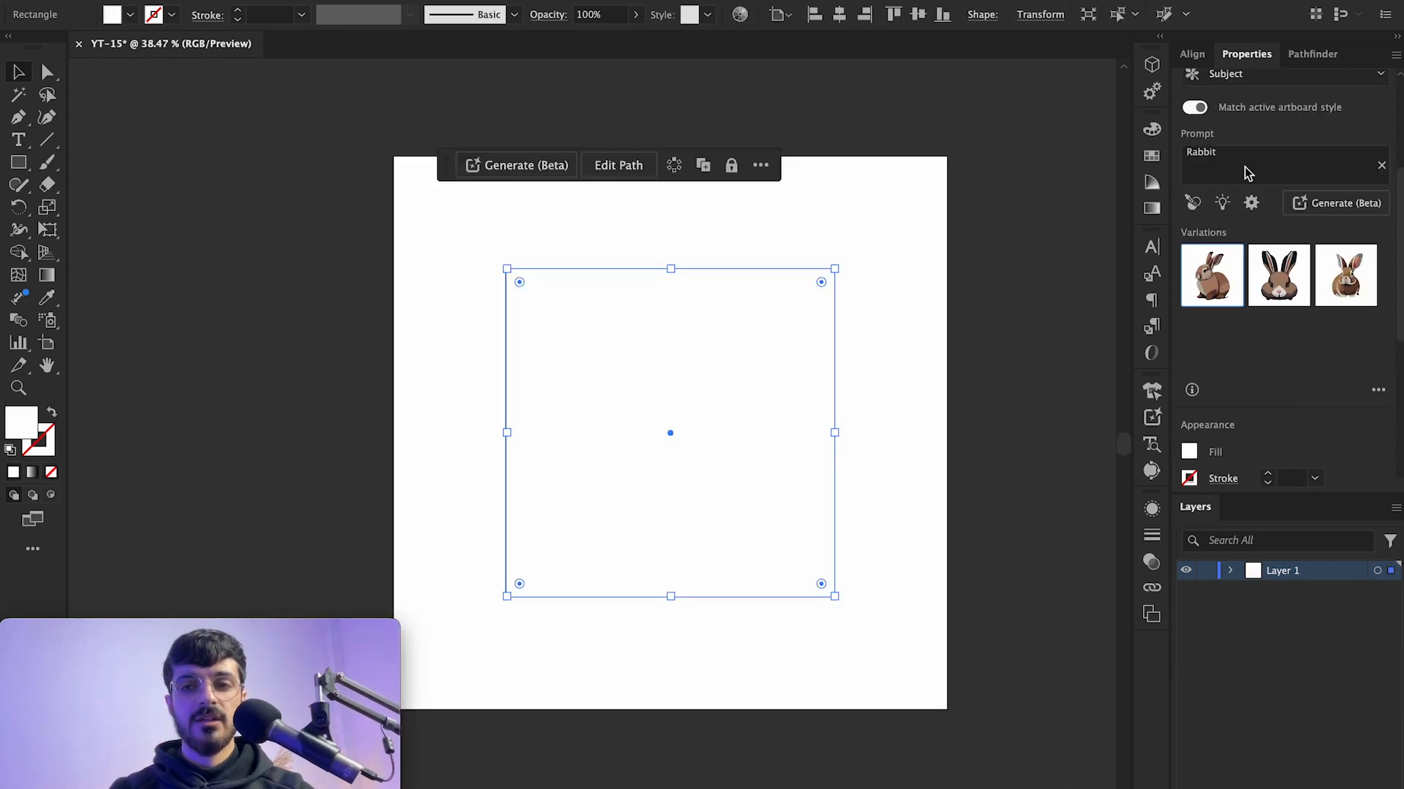
Step: Switch the generation type to Scene and generate rabbit scene variations
scroll(1247, 219, "down", 2)
scroll(1281, 232, "up", 5)
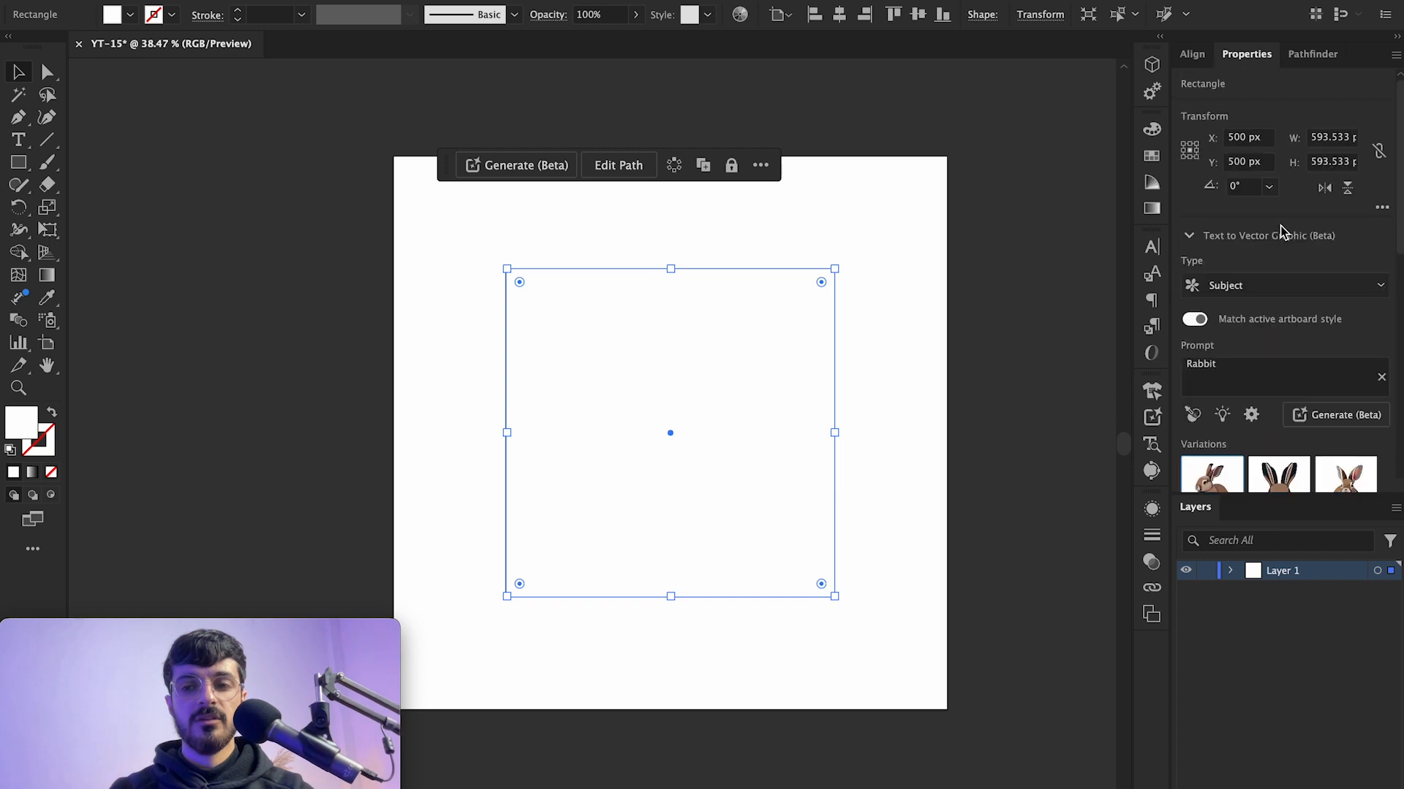
left_click(1274, 288)
left_click(1238, 340)
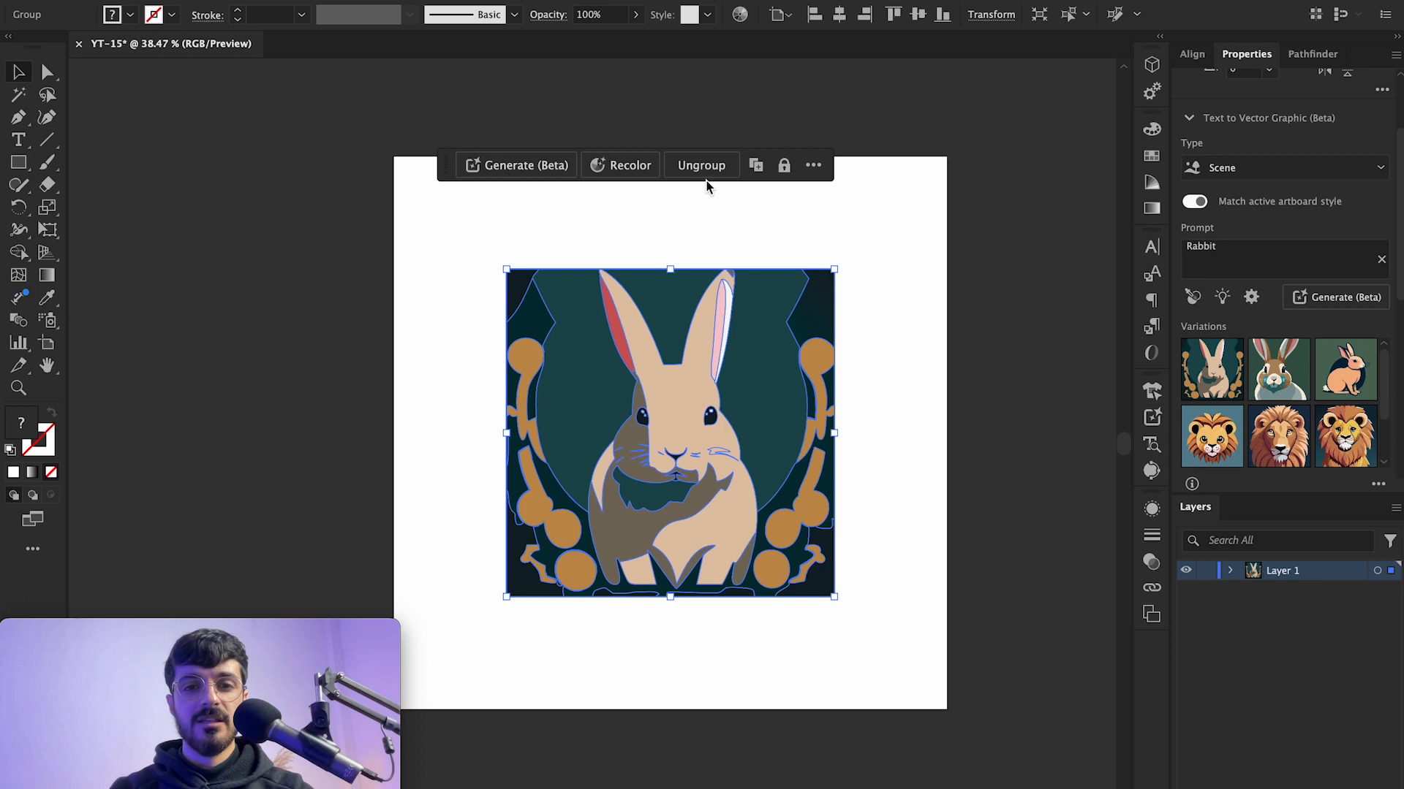
Step: Apply a different rabbit scene variation and zoom in to inspect it
left_click(1268, 387)
left_click(892, 424)
left_click(779, 456)
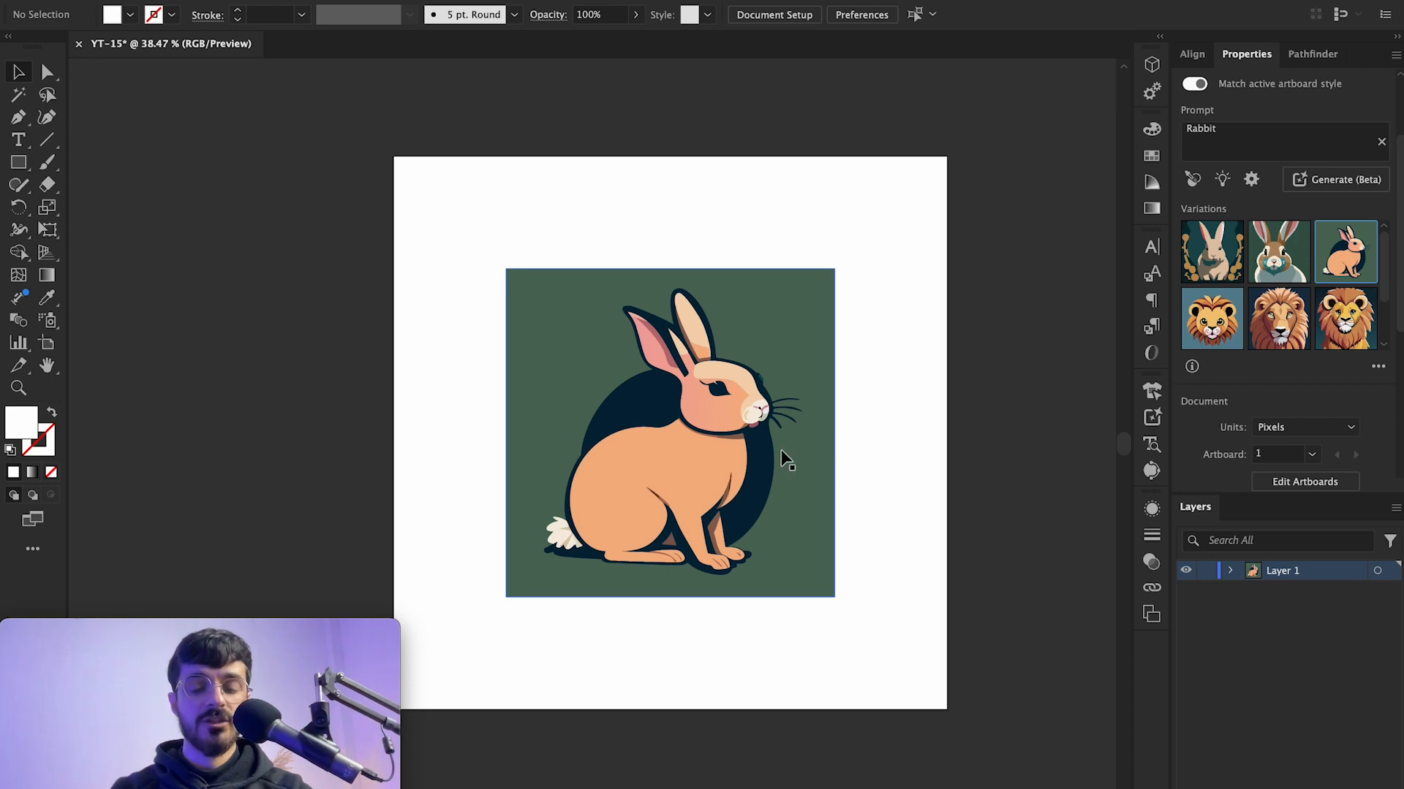
left_click(782, 451)
left_click(951, 430)
scroll(696, 384, "up", 10)
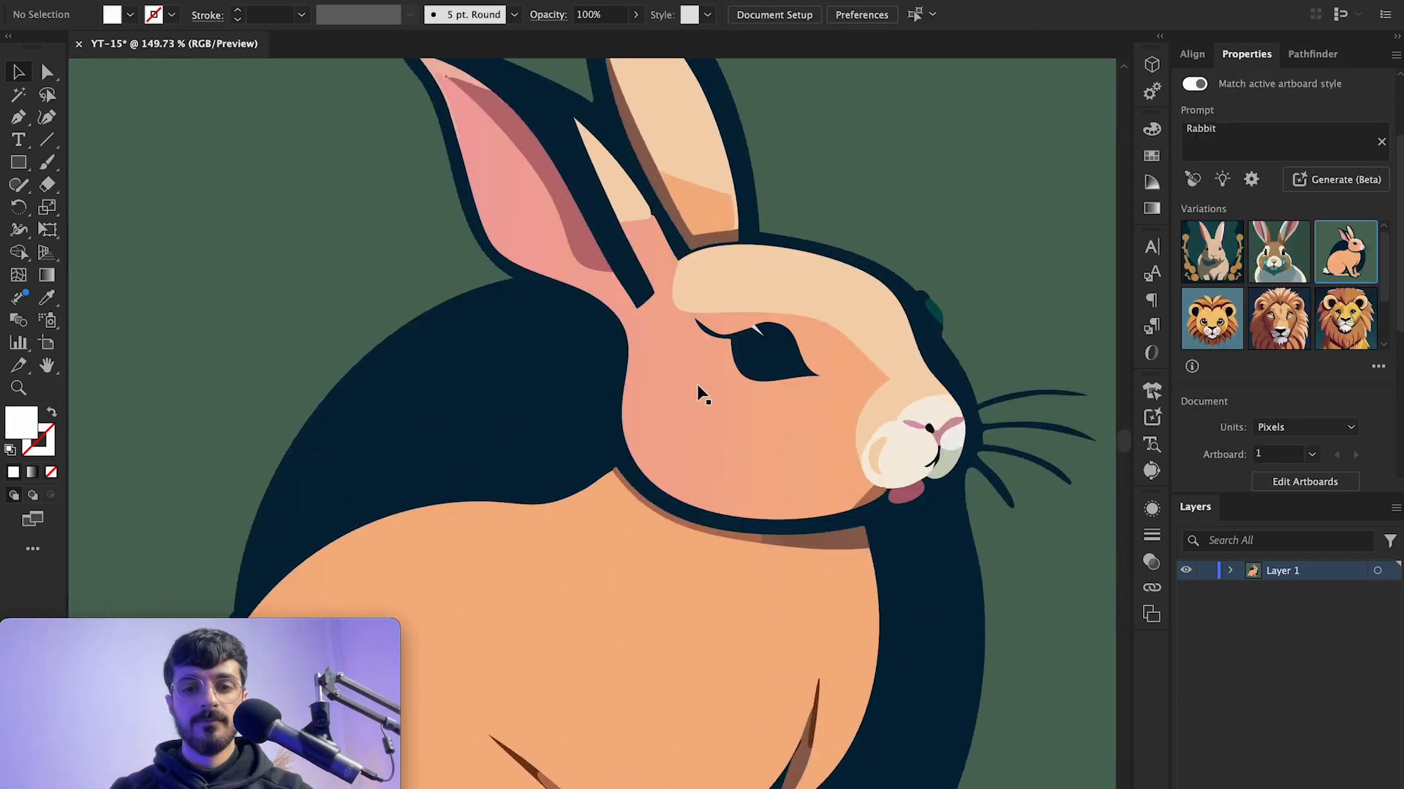
scroll(696, 383, "down", 10)
scroll(722, 486, "up", 5)
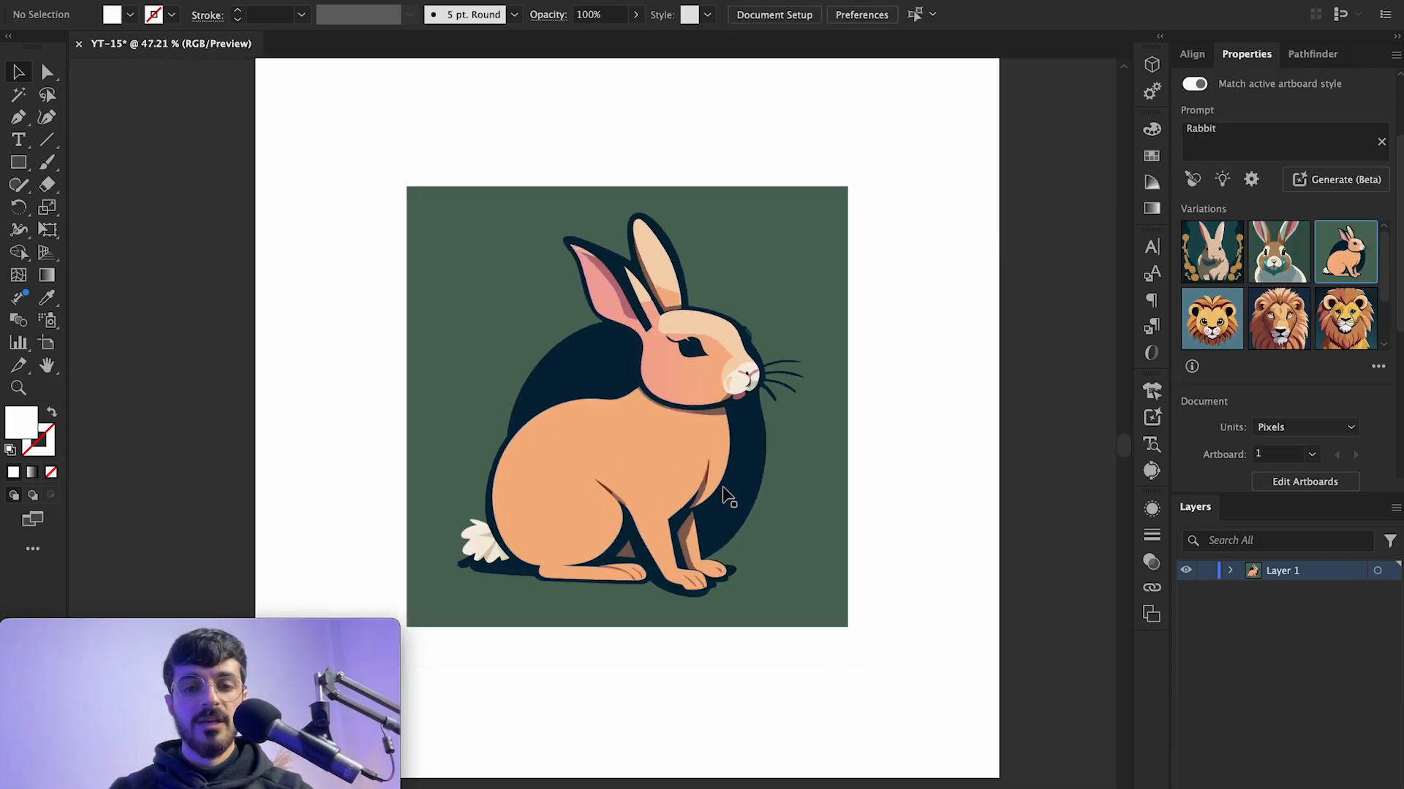
Step: Try moving a shape inside the rabbit scene group in isolation mode, and undo the move
double_click(722, 485)
scroll(744, 441, "up", 4)
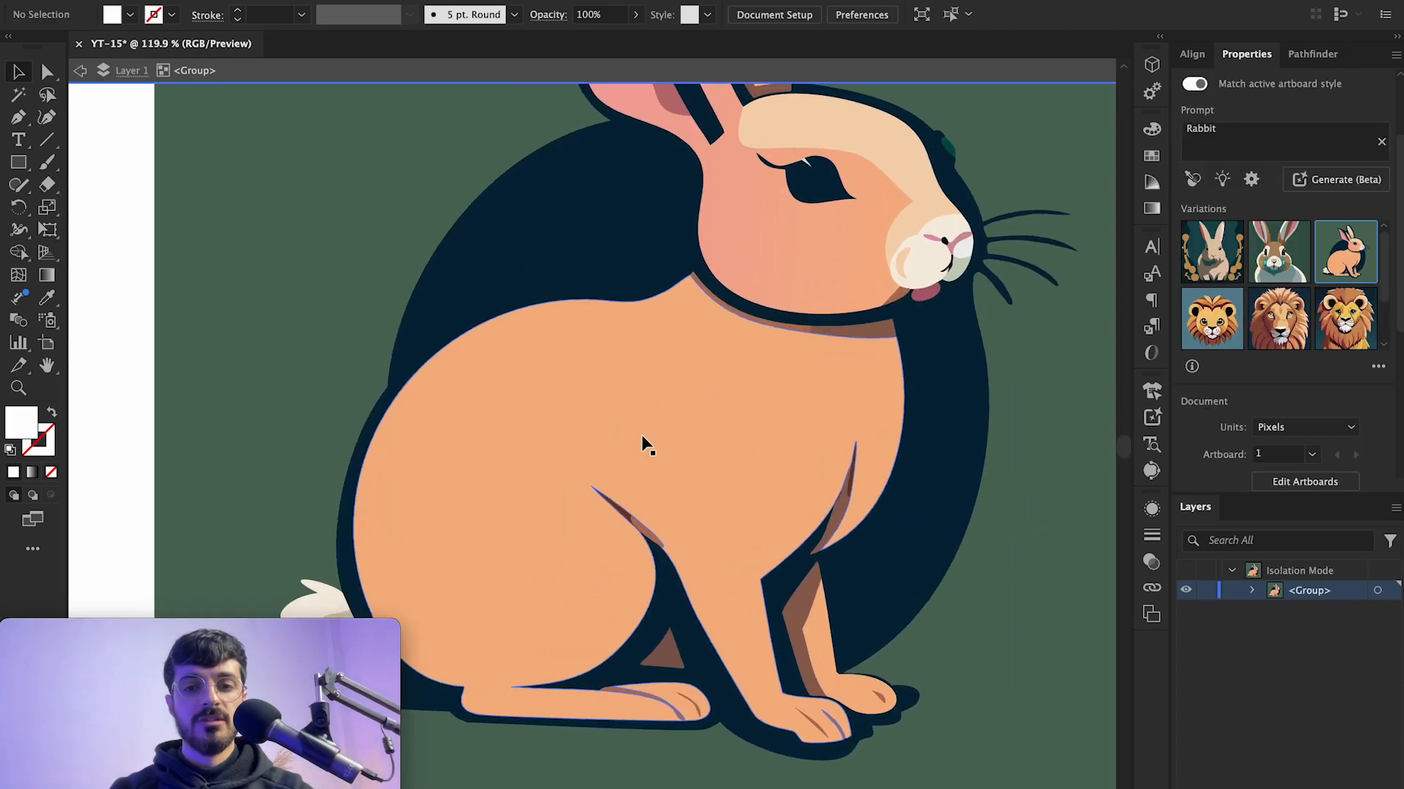
scroll(642, 436, "up", 3)
scroll(735, 387, "down", 3)
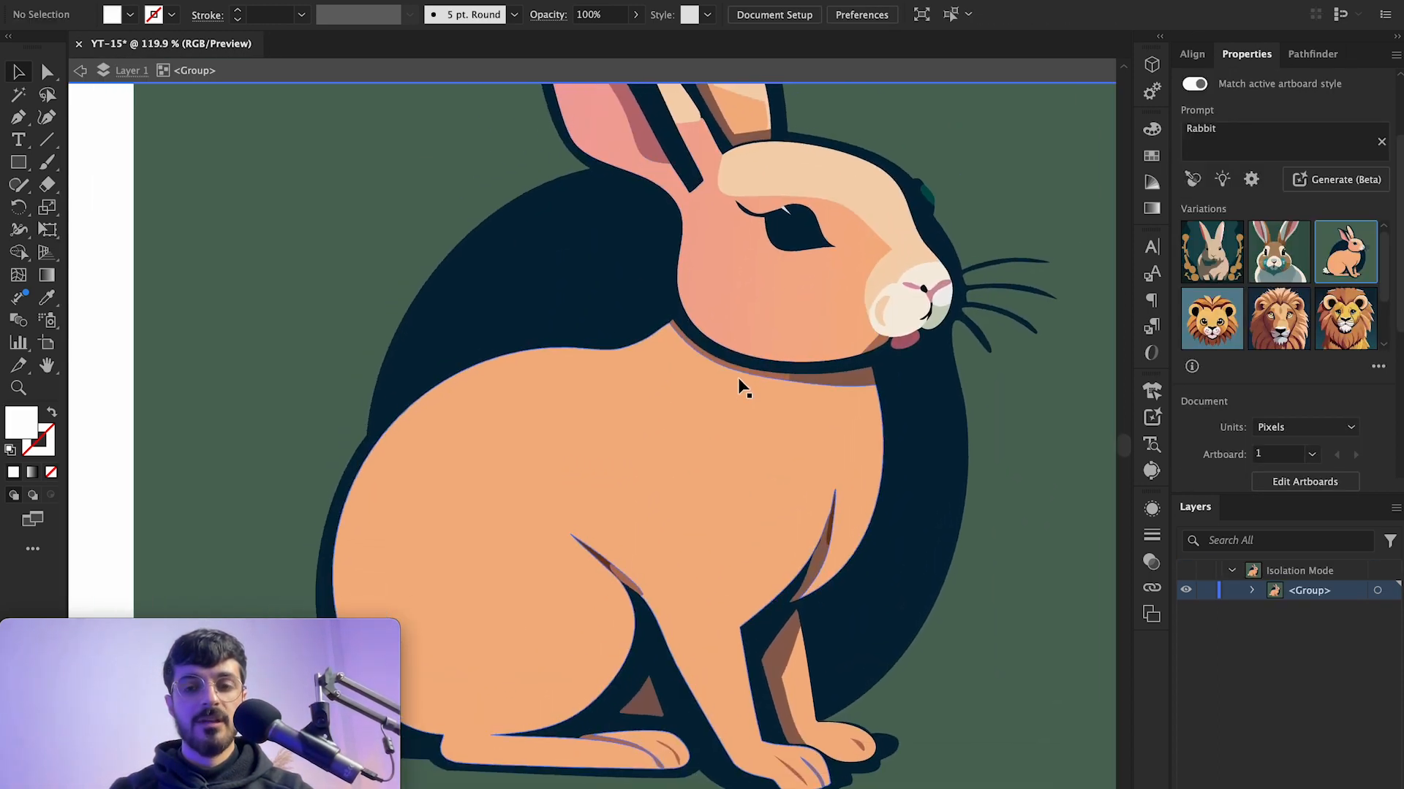
scroll(738, 377, "up", 3)
scroll(701, 526, "down", 3)
scroll(756, 414, "up", 4)
left_click(755, 414)
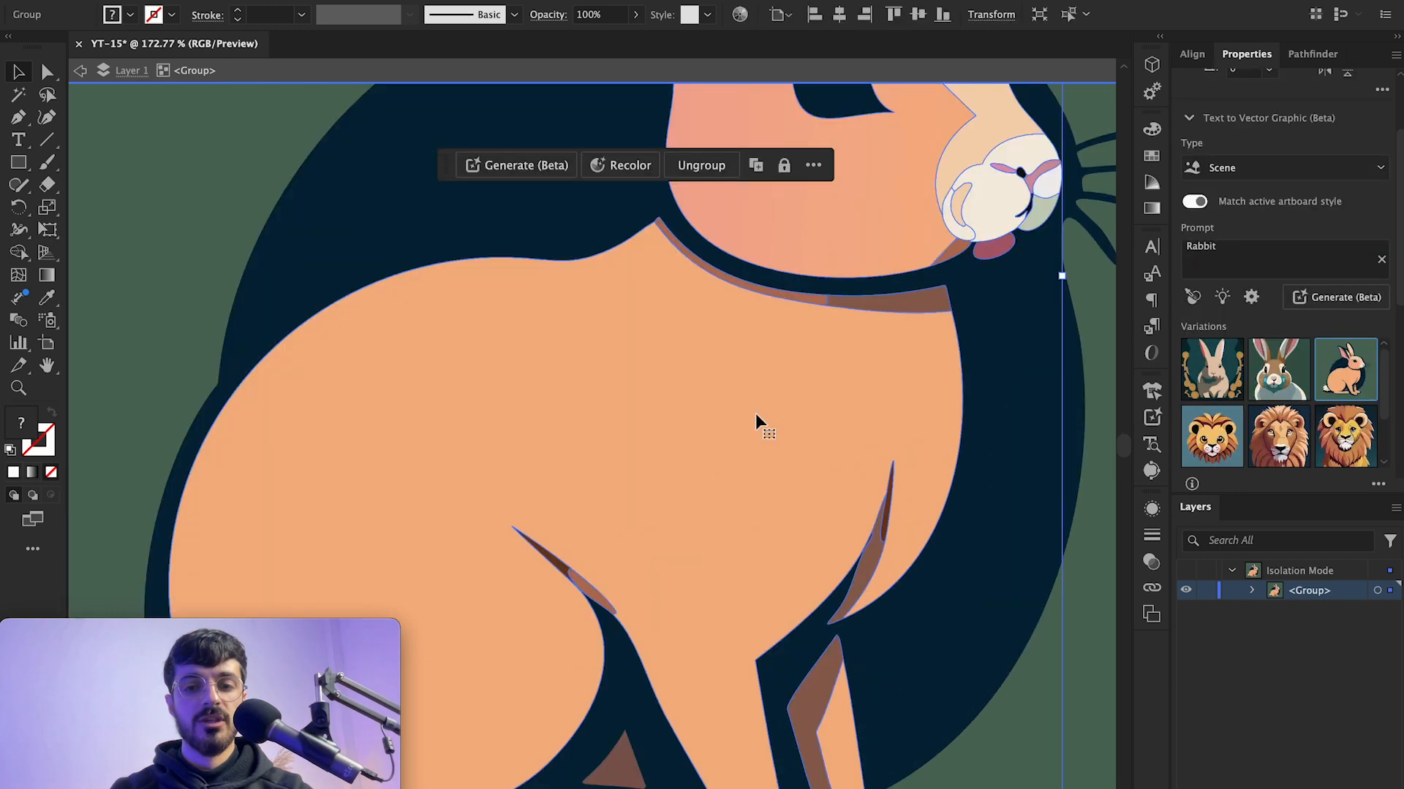
scroll(746, 418, "down", 5)
double_click(736, 533)
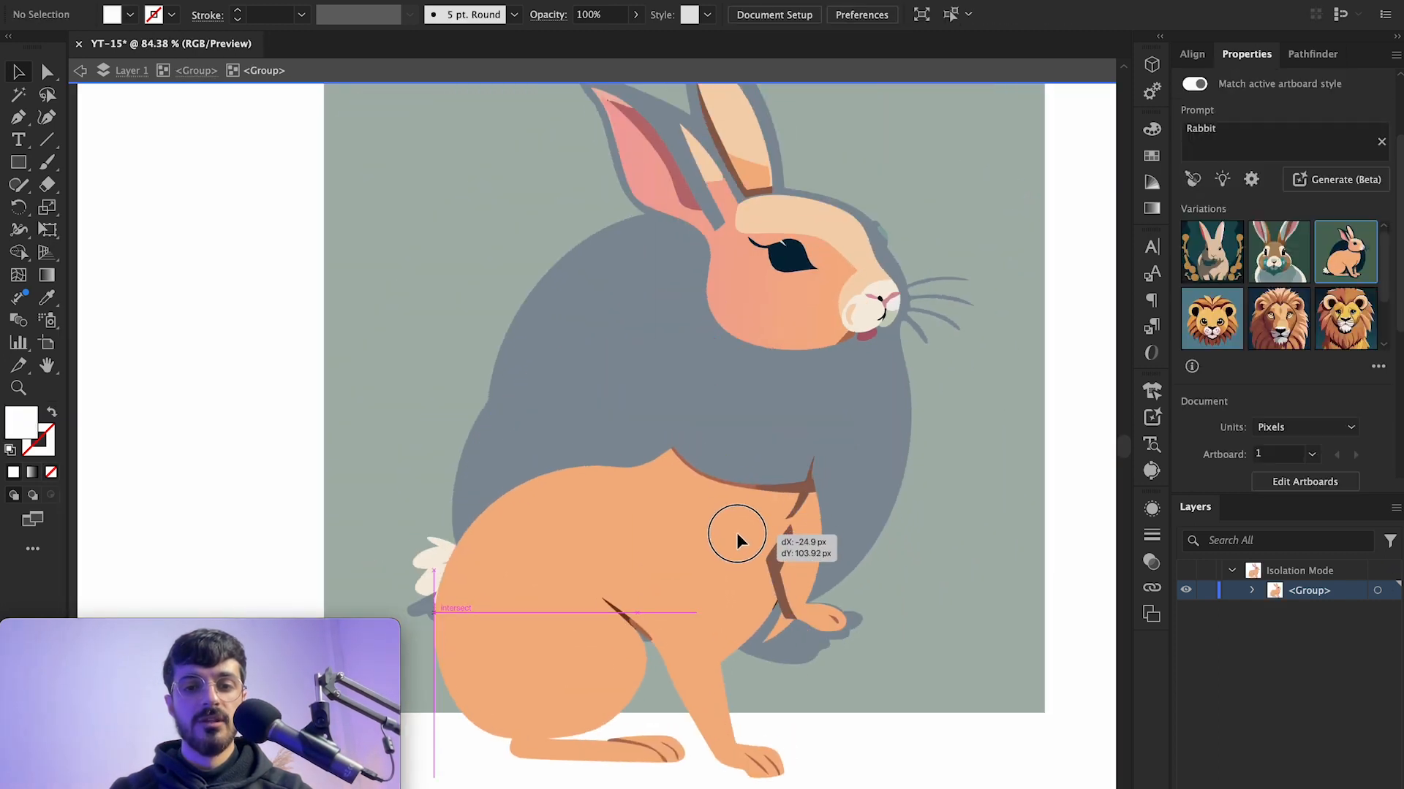
left_click_drag(818, 302, 819, 419)
scroll(819, 419, "up", 5)
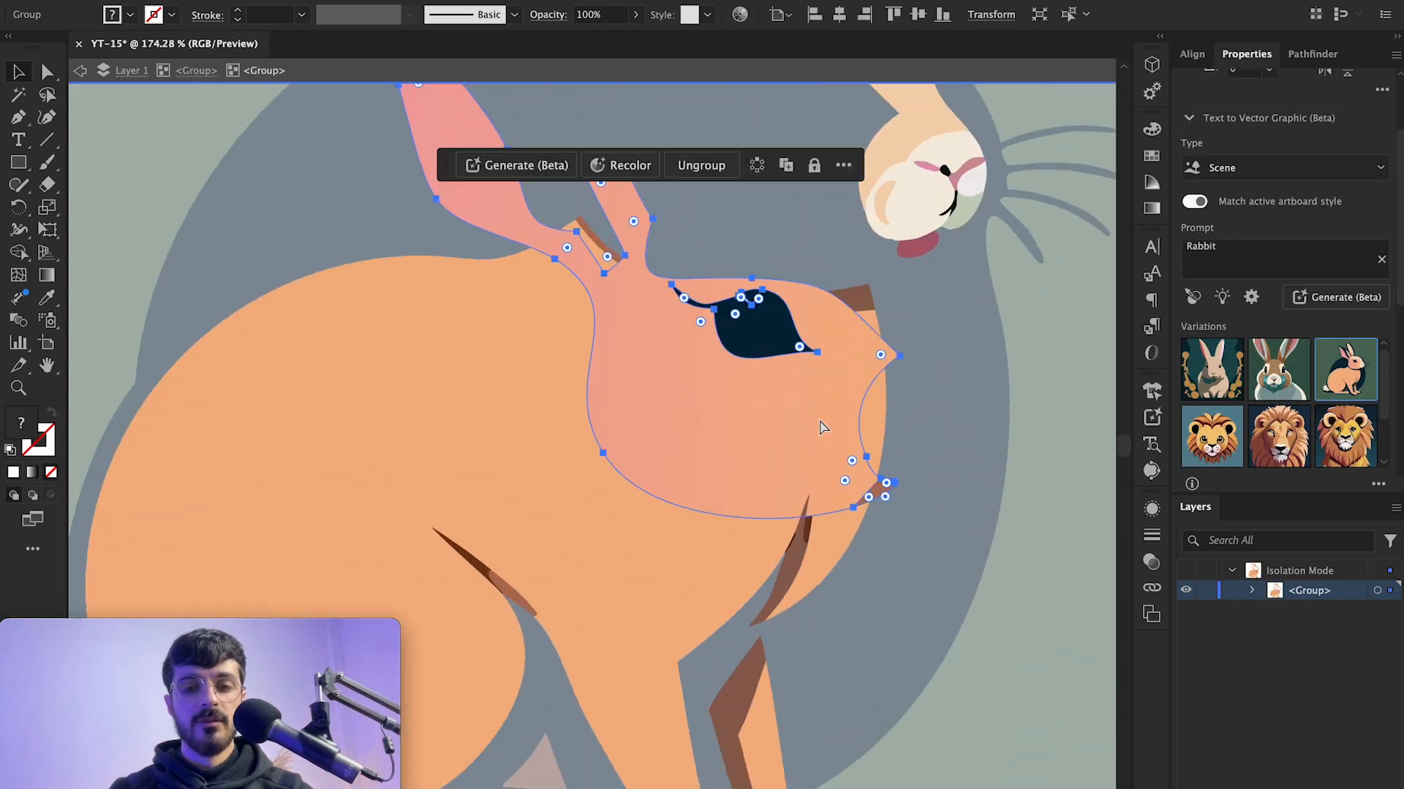
key("ctrl+z")
Step: Exit isolation mode and zoom out to view the whole rabbit scene
scroll(819, 419, "up", 2)
scroll(819, 418, "down", 5)
scroll(818, 418, "up", 2)
scroll(740, 431, "up", 2)
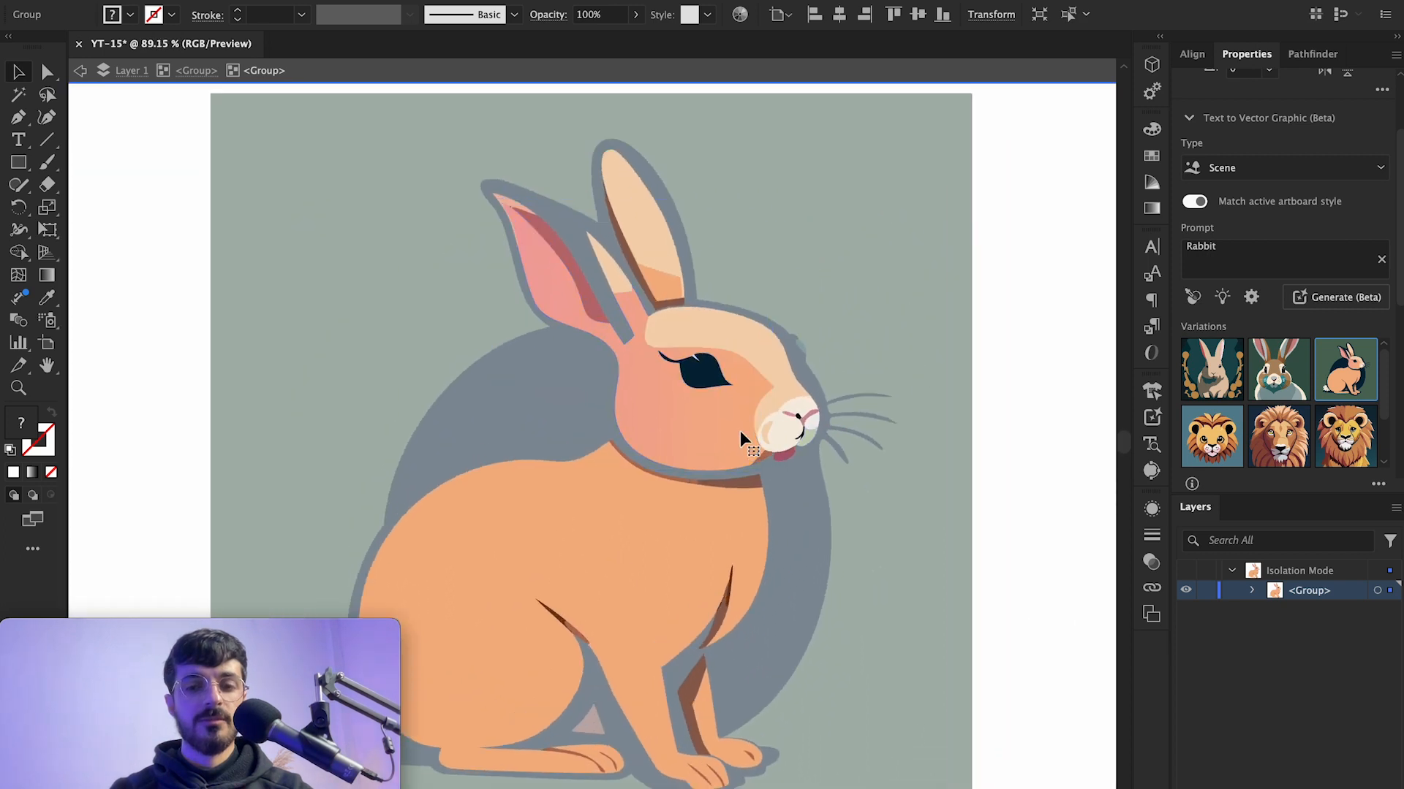
double_click(898, 377)
scroll(898, 376, "down", 5)
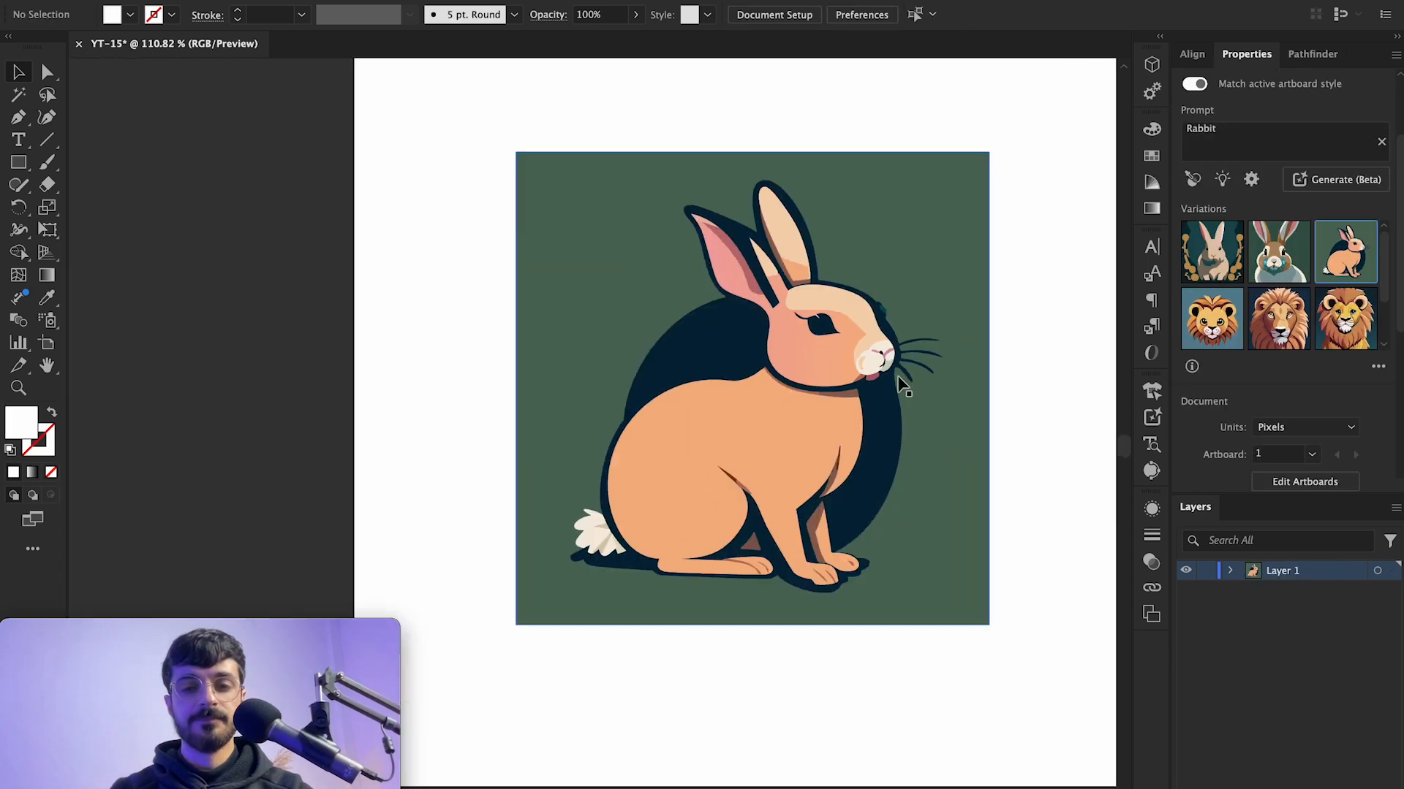
scroll(987, 328, "up", 2)
scroll(987, 329, "left", 1)
Step: Undo the scene generation to return to the empty rectangle
key("ctrl+z")
key("ctrl+z")
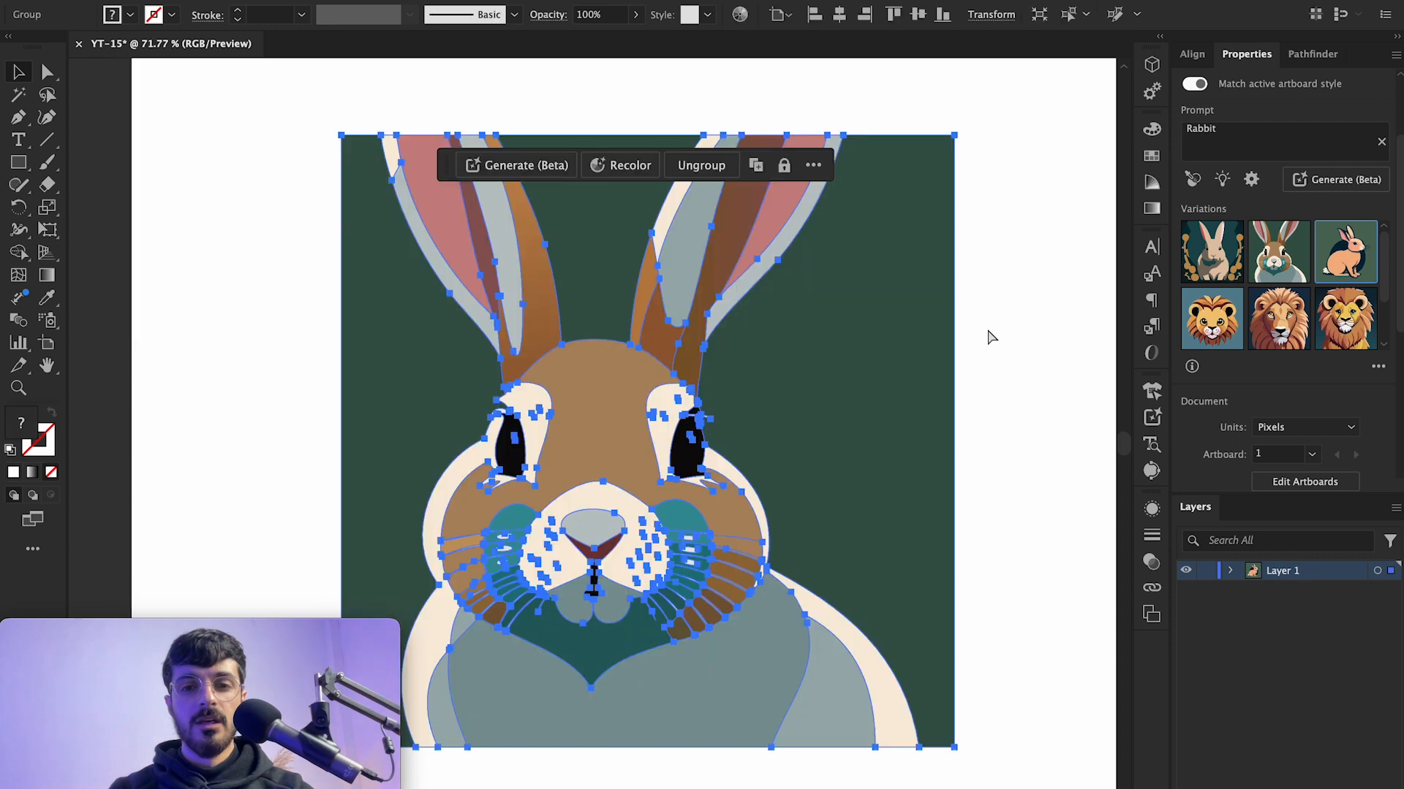
key("ctrl+z")
scroll(987, 328, "down", 1)
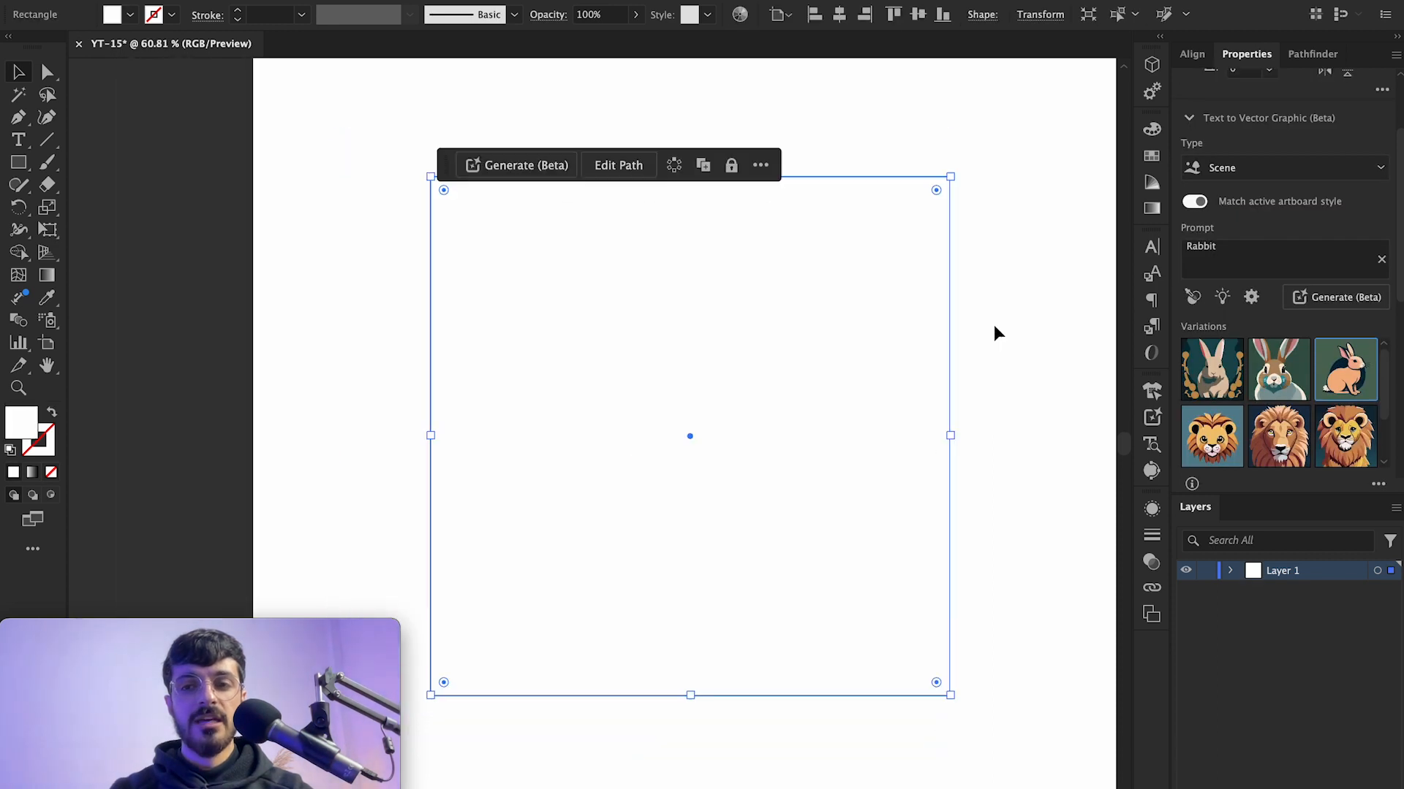
Step: Set the generation type to Icon and generate rabbit icon variations
left_click(1261, 179)
left_click(1277, 248)
left_click(1299, 260)
key("Return")
Step: Cycle through the rabbit icon variations and keep the third one
scroll(1069, 281, "right", 1)
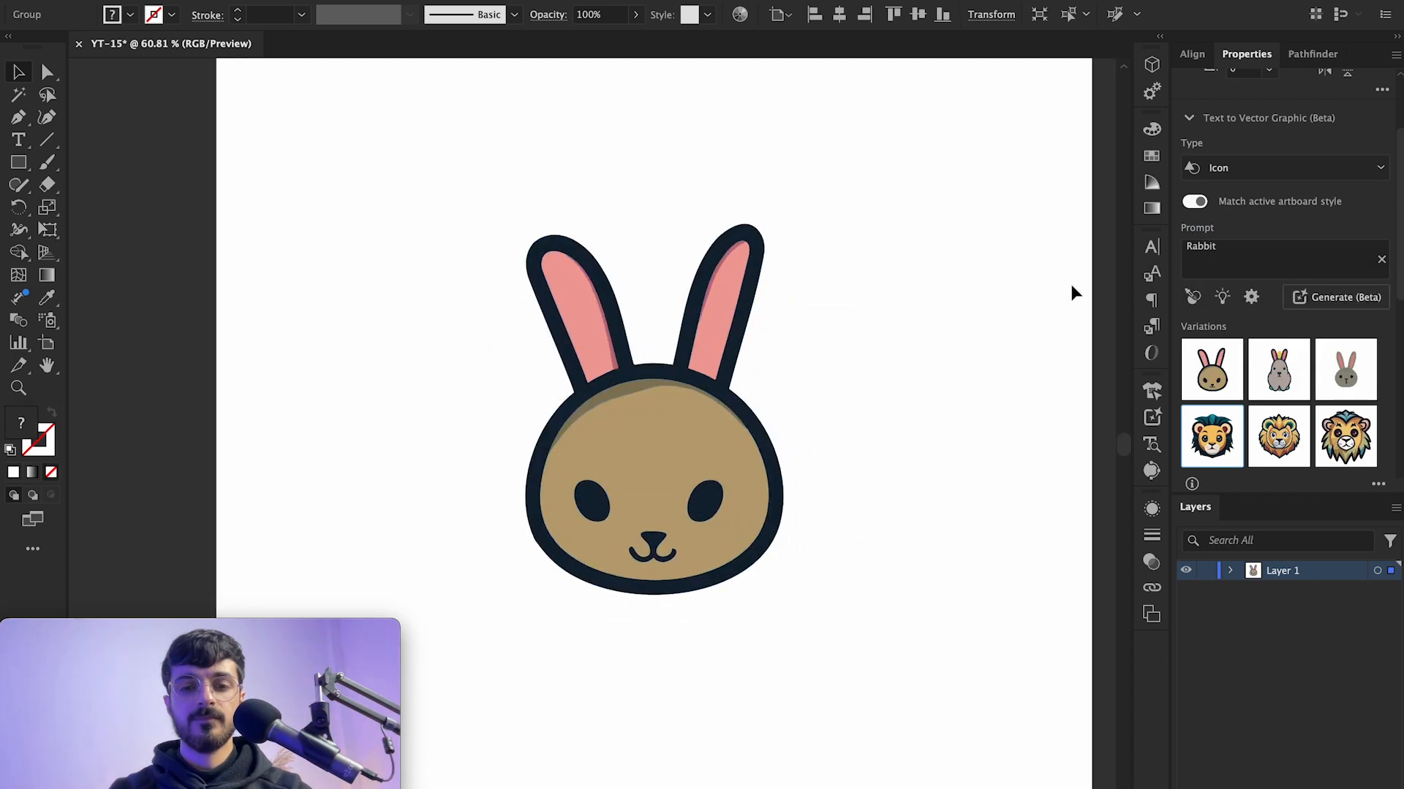
left_click(765, 166)
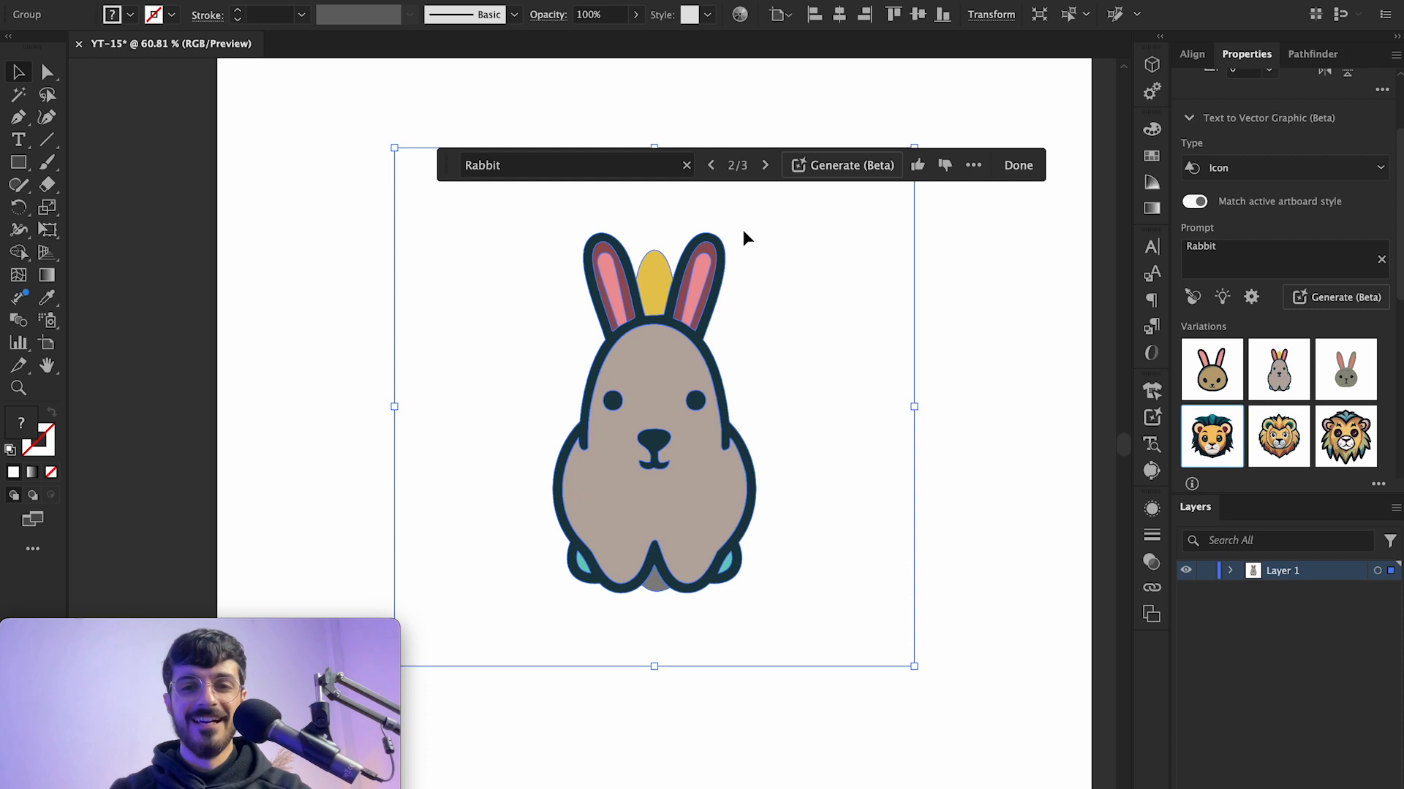
left_click(765, 167)
left_click(984, 366)
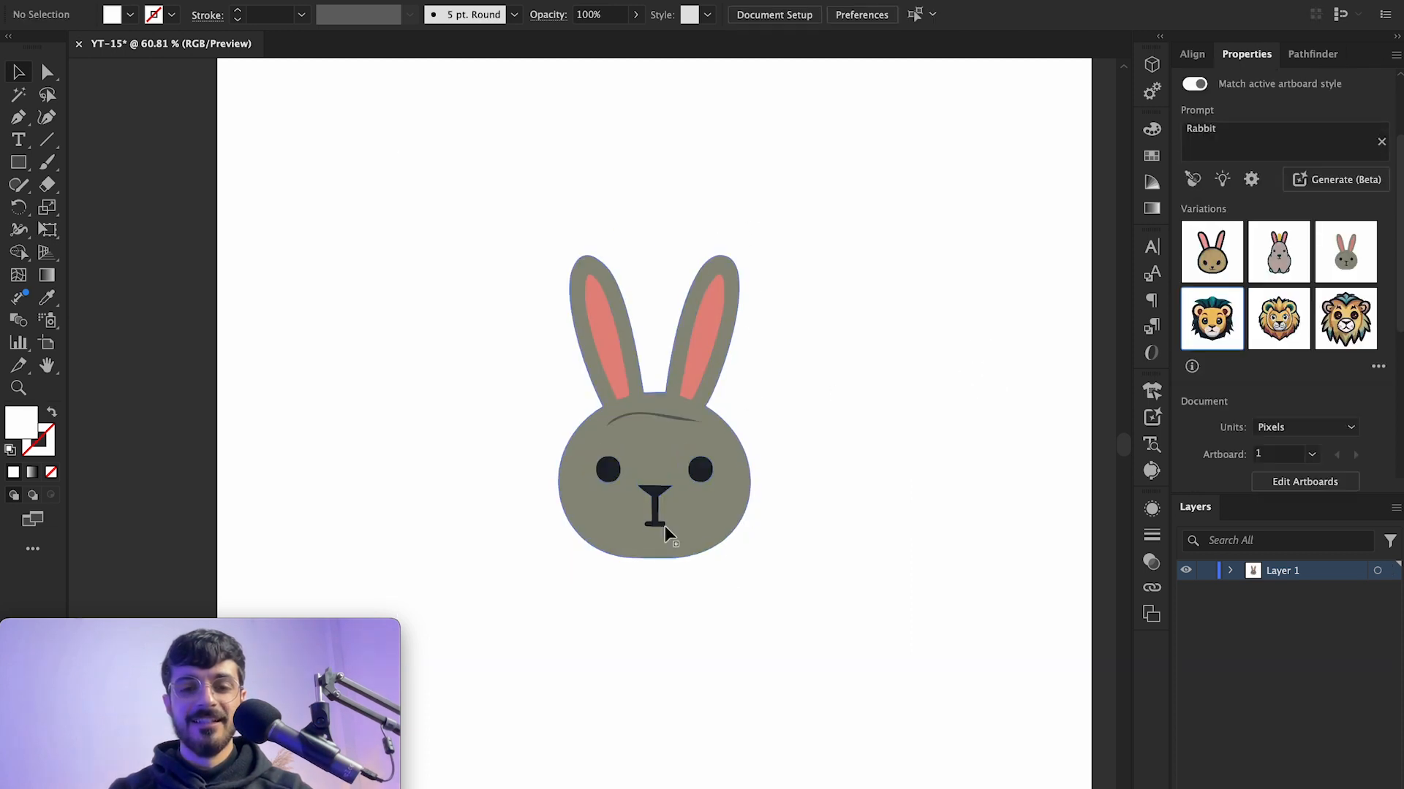
Step: Zoom in and out to inspect the rabbit icon
scroll(556, 511, "up", 5)
scroll(735, 493, "down", 4)
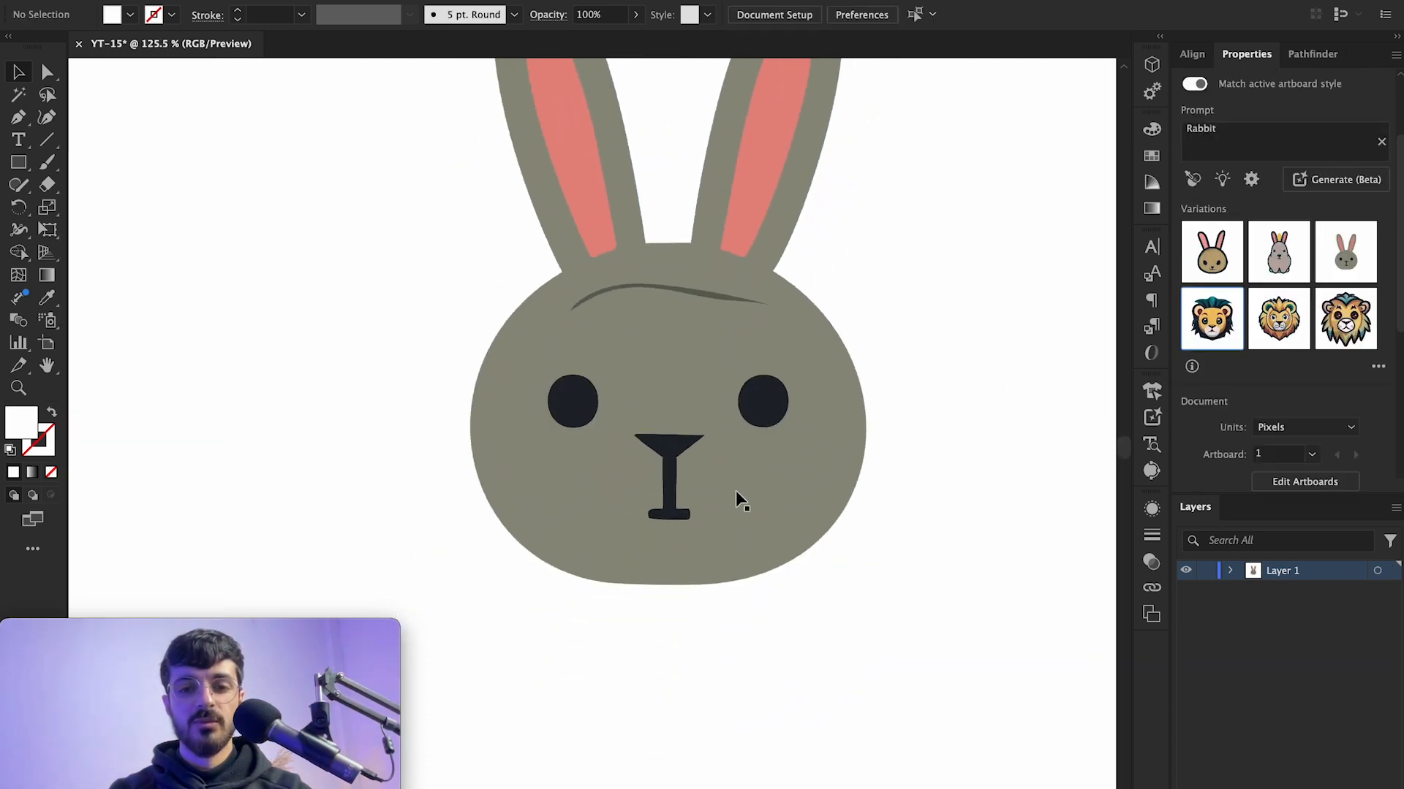
scroll(735, 492, "up", 2)
scroll(736, 493, "up", 2)
scroll(736, 493, "down", 3)
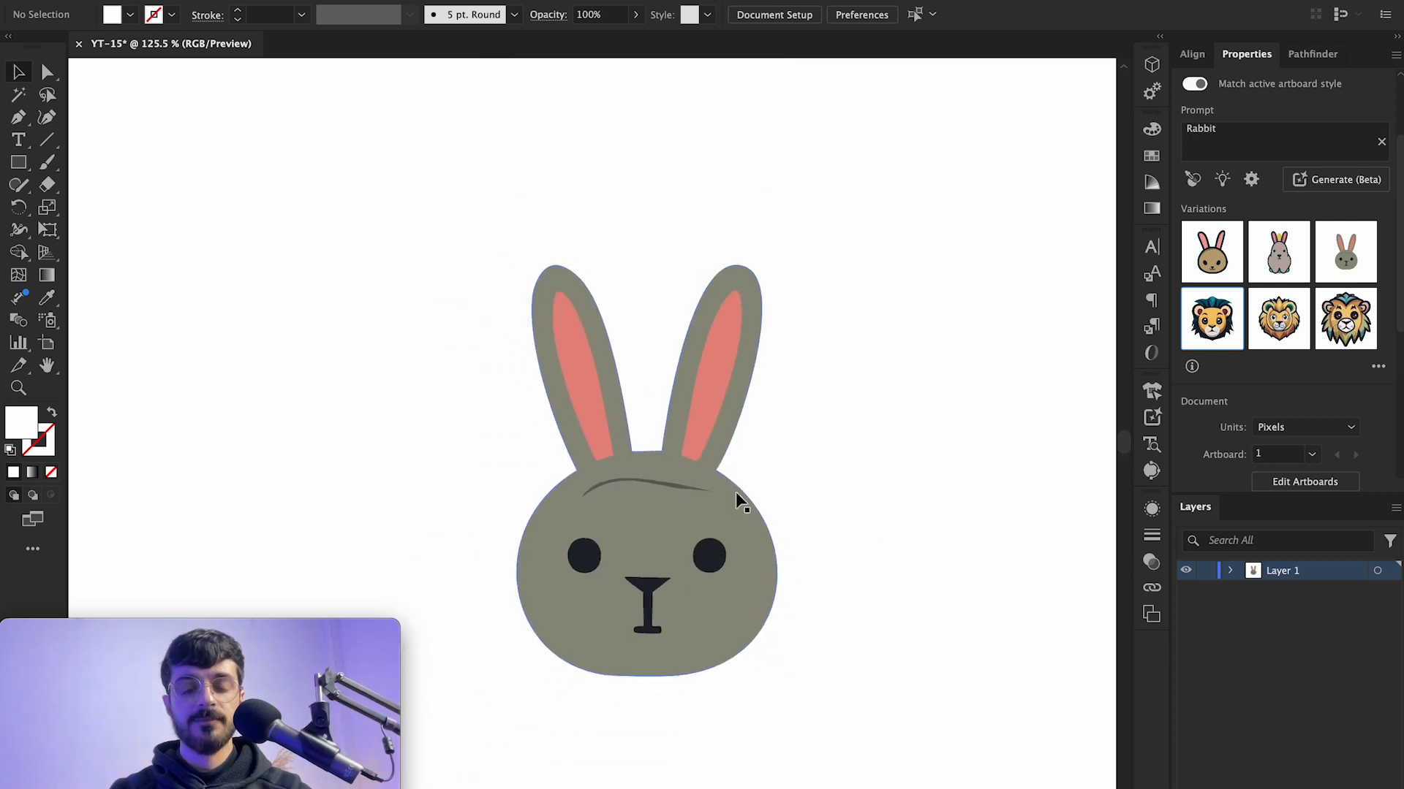
Step: Switch the generation type to Pattern and try generating a Rabbit pattern on the selected rabbit icon, cancelling it
left_click(720, 502)
left_click(1309, 170)
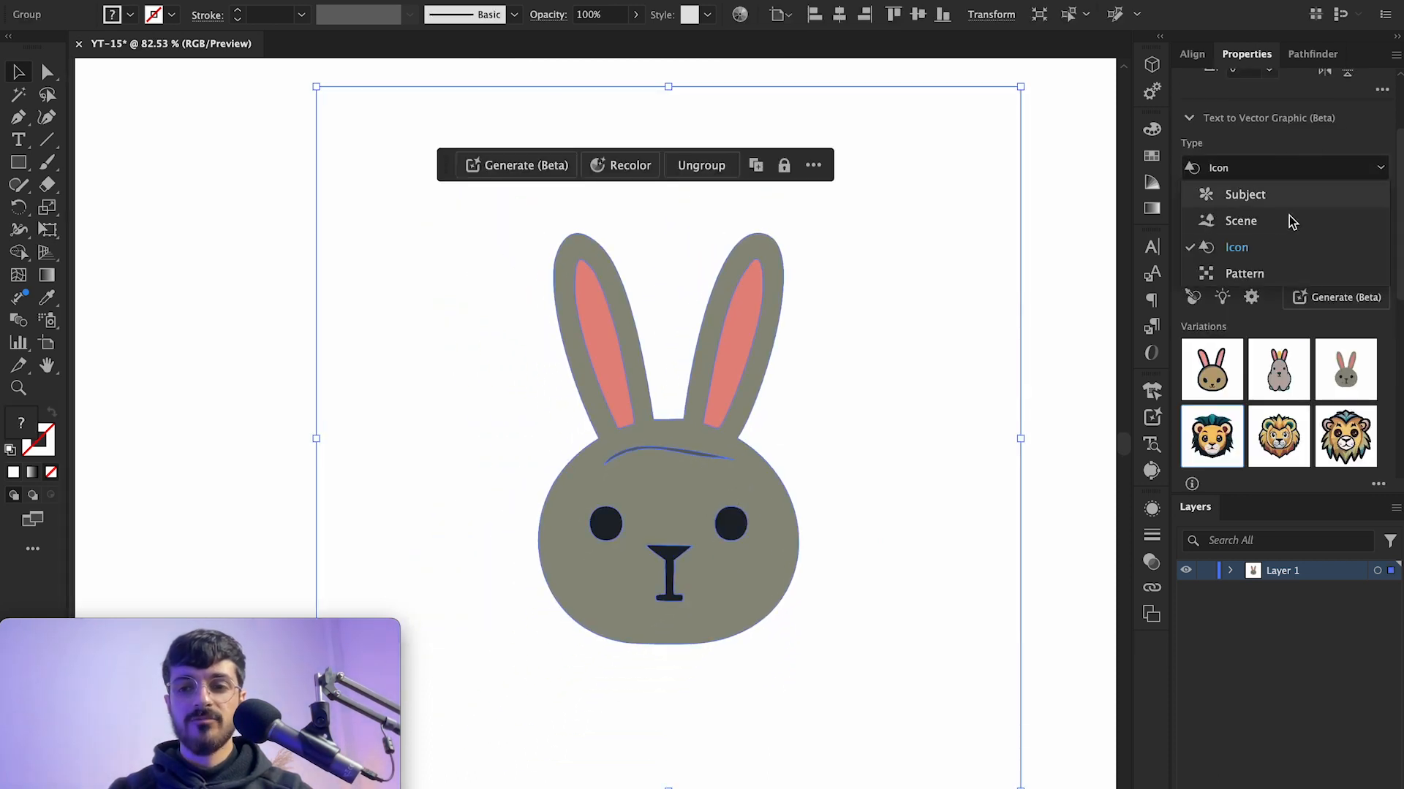
left_click(1261, 270)
left_click(1265, 256)
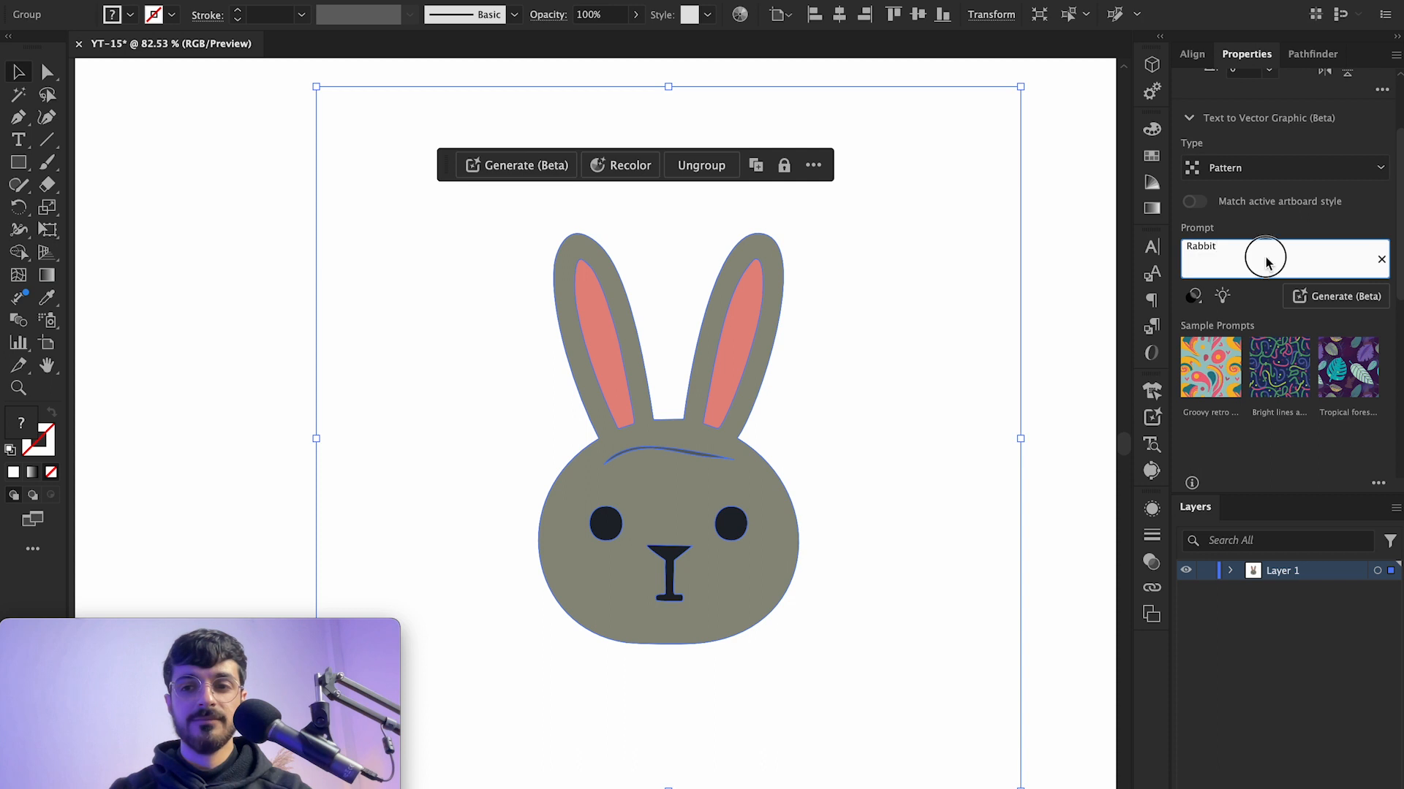
key("Return")
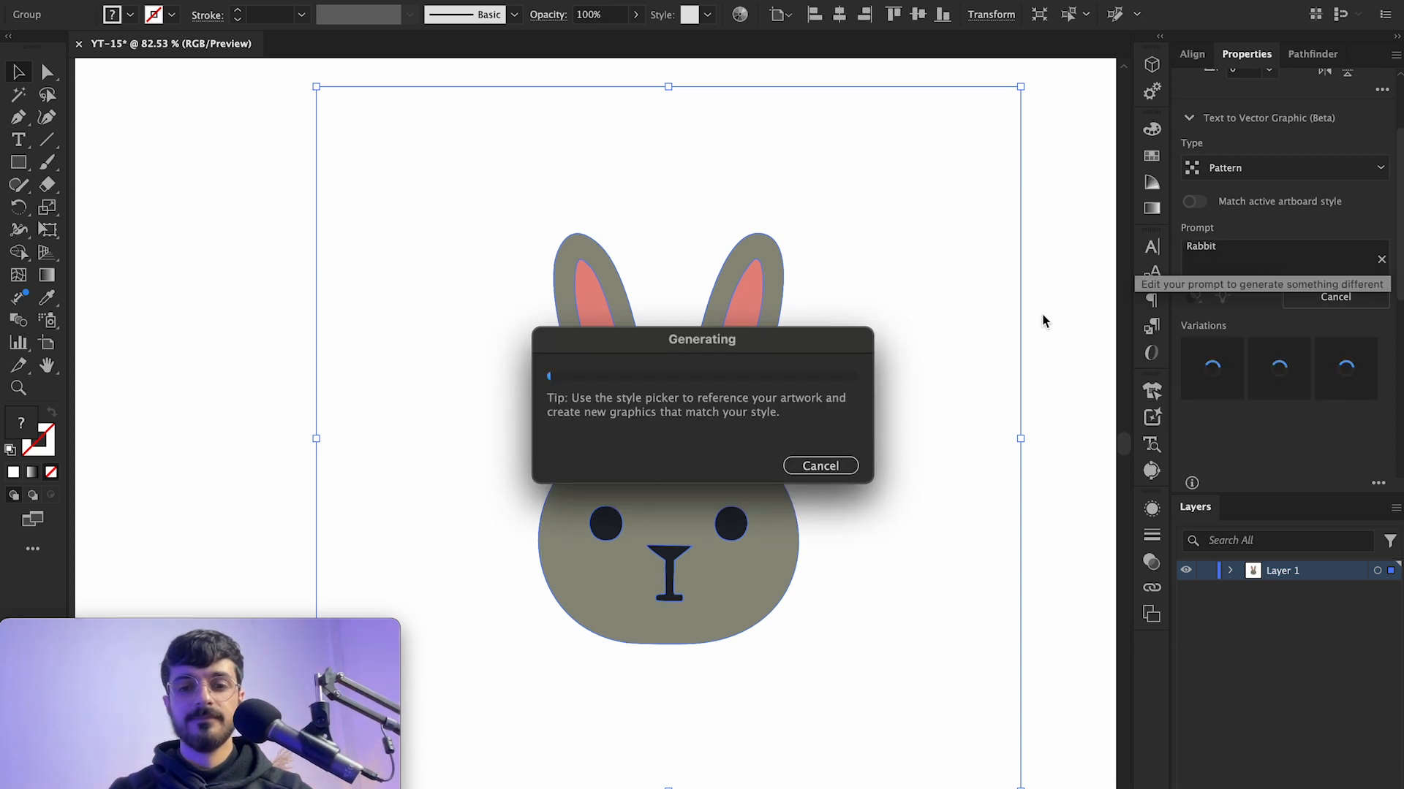
left_click(819, 466)
key("ctrl+a")
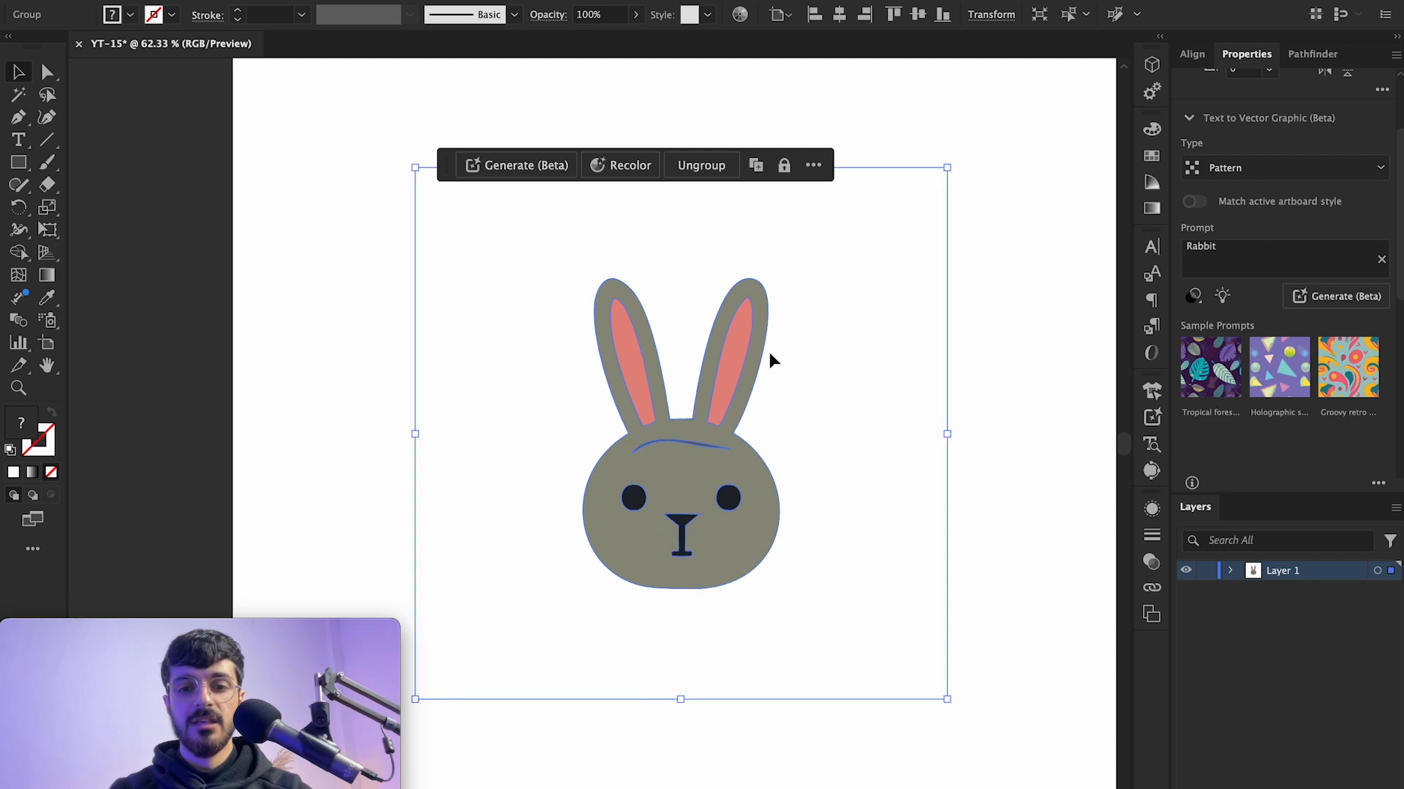
scroll(769, 354, "down", 3)
key("Delete")
left_click(29, 168)
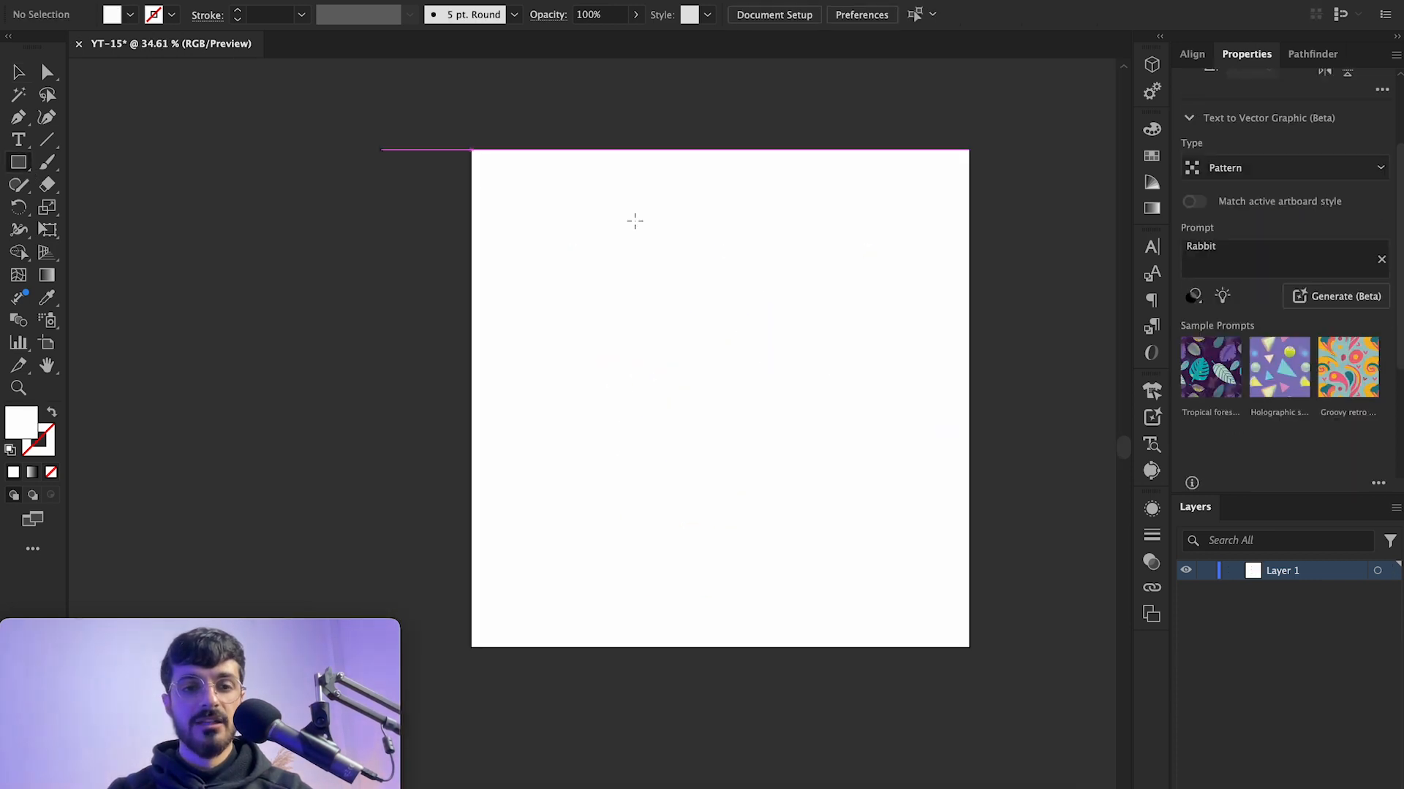
scroll(633, 255, "up", 1)
scroll(614, 285, "right", 1)
key("ctrl+z")
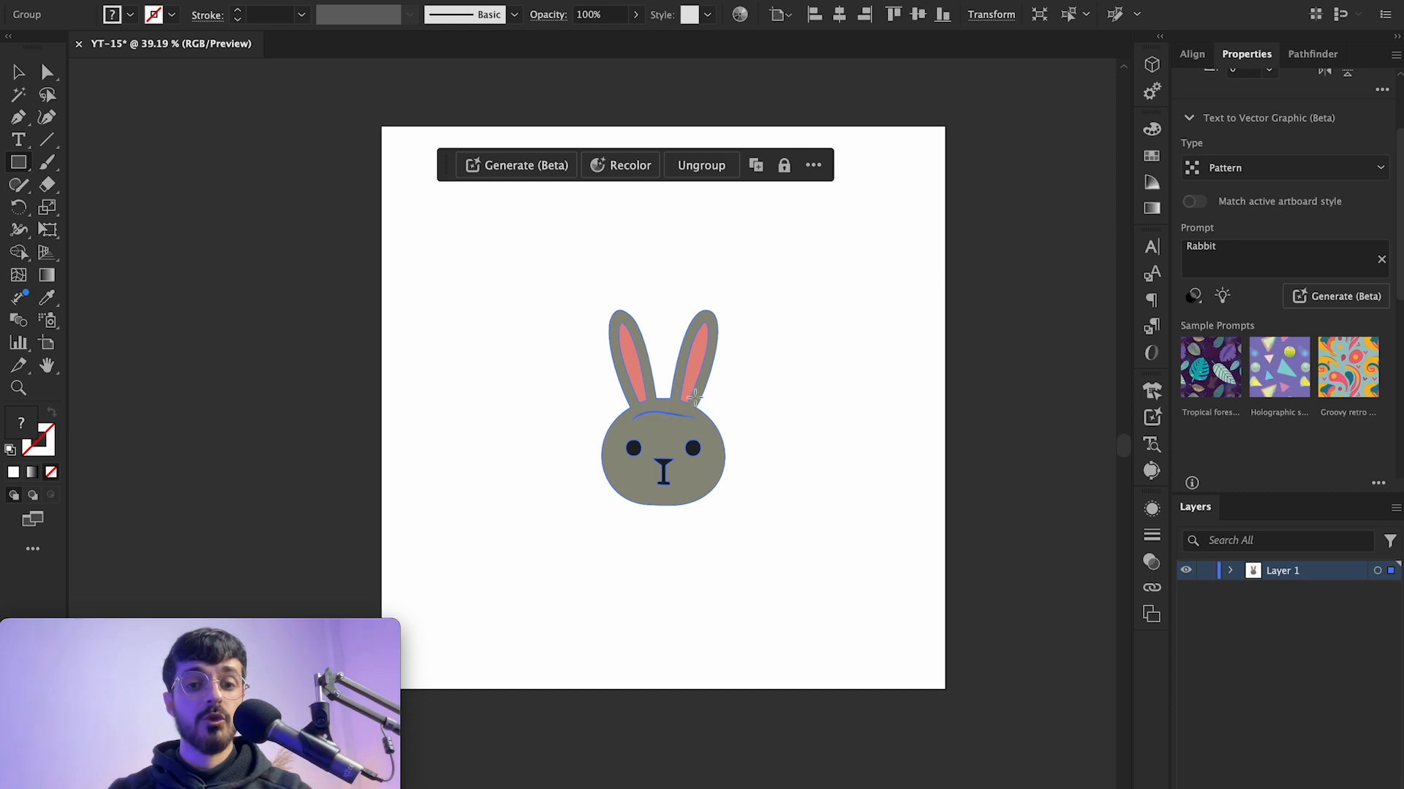
Step: Cut the rabbit icon from the artboard and draw a large square rectangle covering most of the artboard
key("ctrl+x")
mouse_move(395, 136)
left_mouse_down()
mouse_move(840, 545)
mouse_move(883, 623)
left_mouse_up()
key("v")
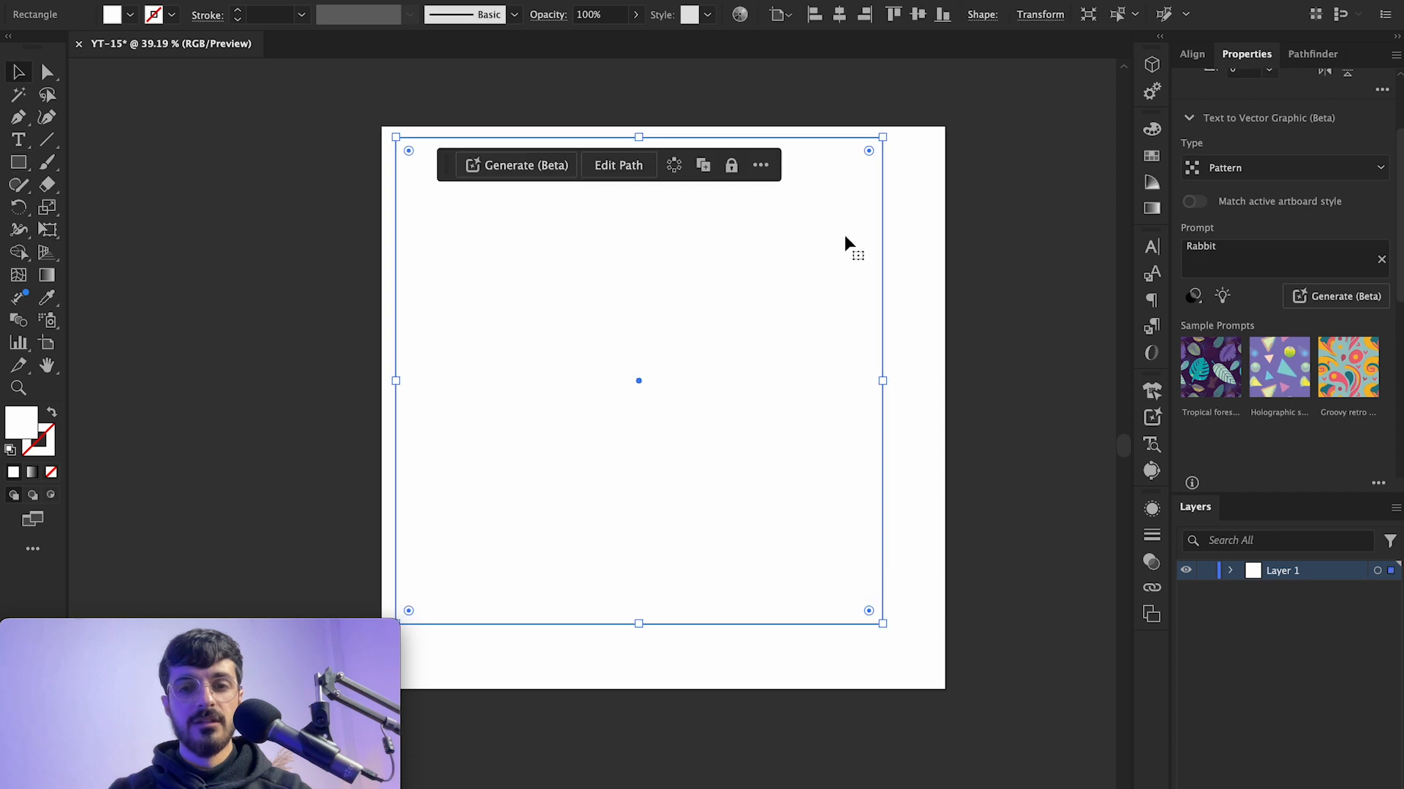
Step: Center the rectangle horizontally and vertically on the artboard
left_click(840, 15)
left_click(917, 15)
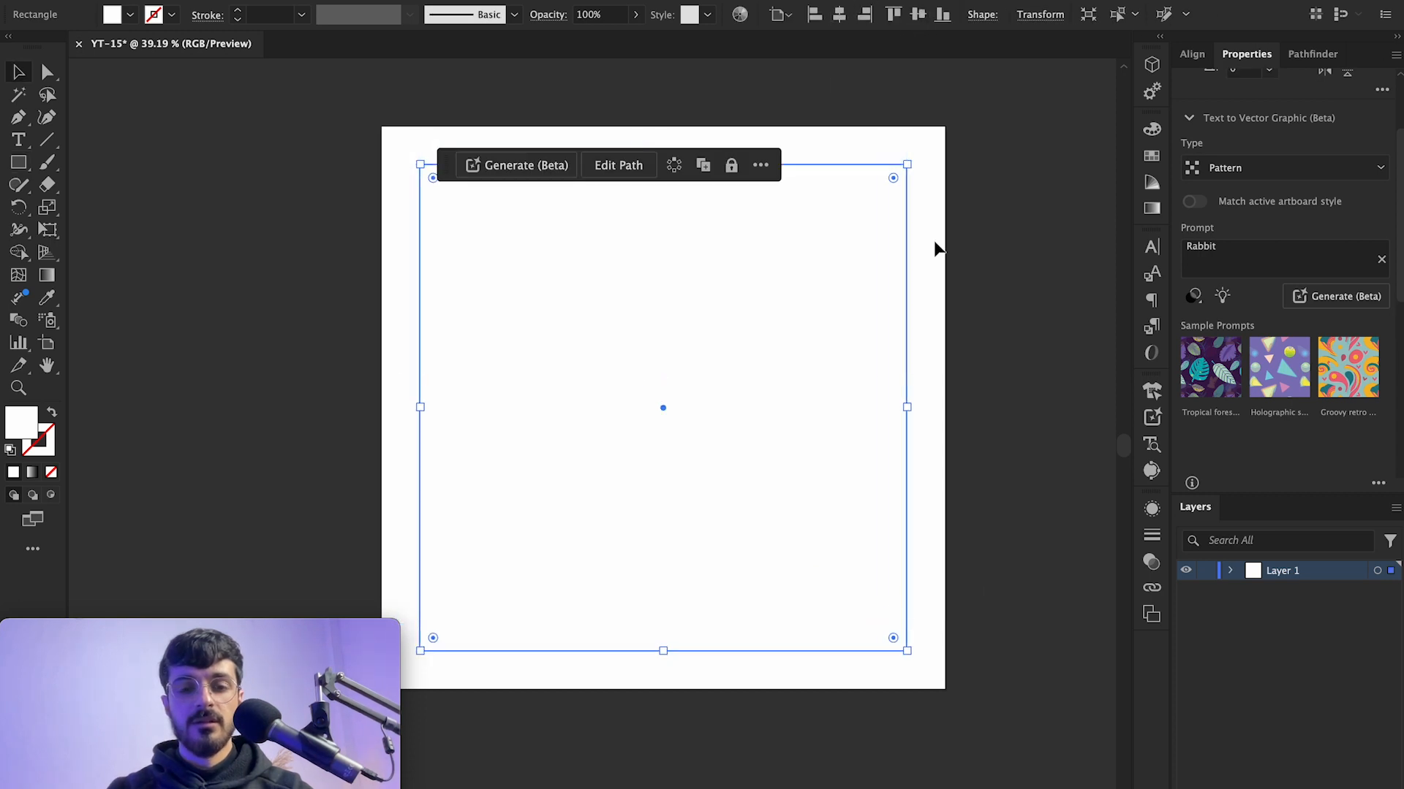
scroll(934, 240, "left", 2)
scroll(933, 239, "right", 1)
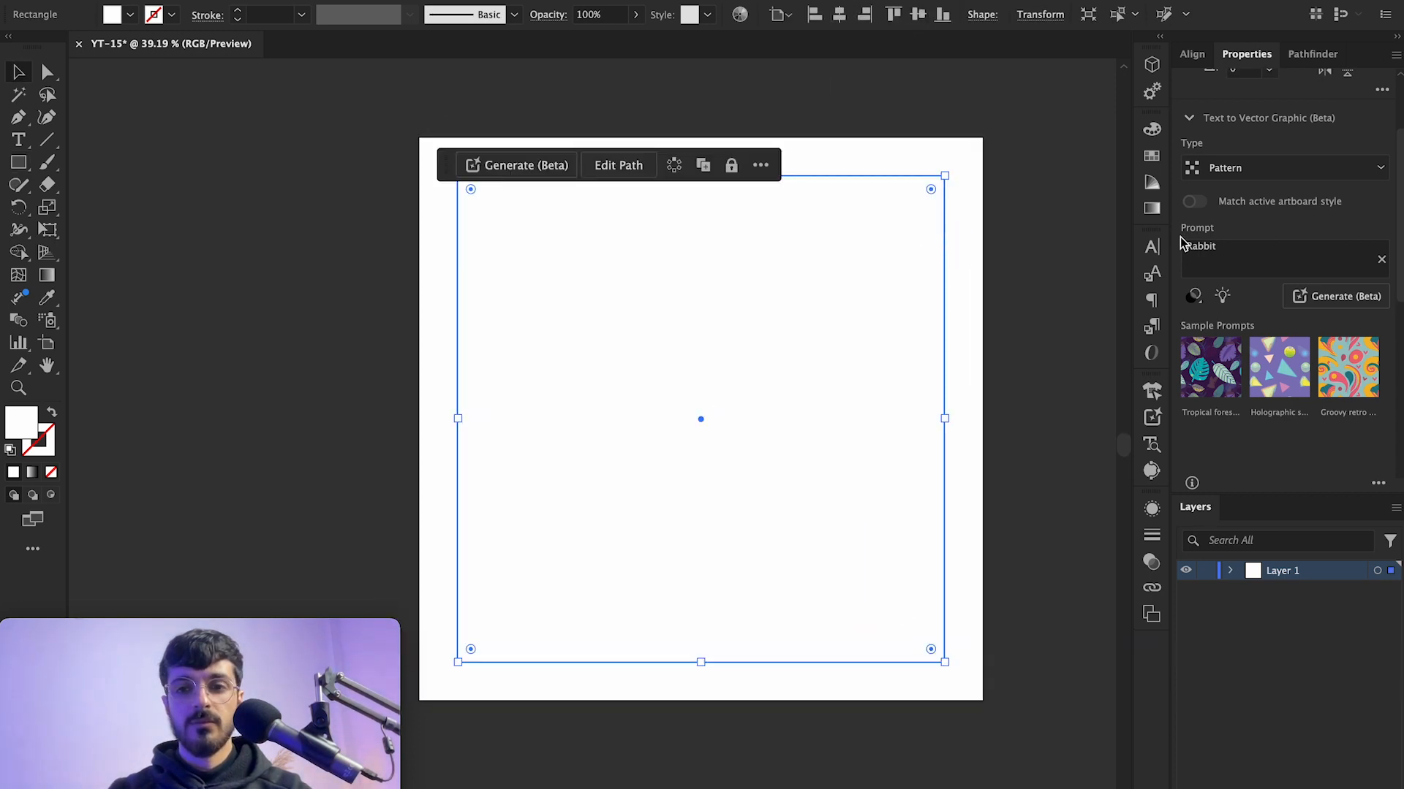
Step: Generate a Rabbit pattern filling the selected rectangle and zoom in to inspect it
left_click(1261, 250)
left_click(1232, 177)
left_click(1243, 280)
left_click(1326, 297)
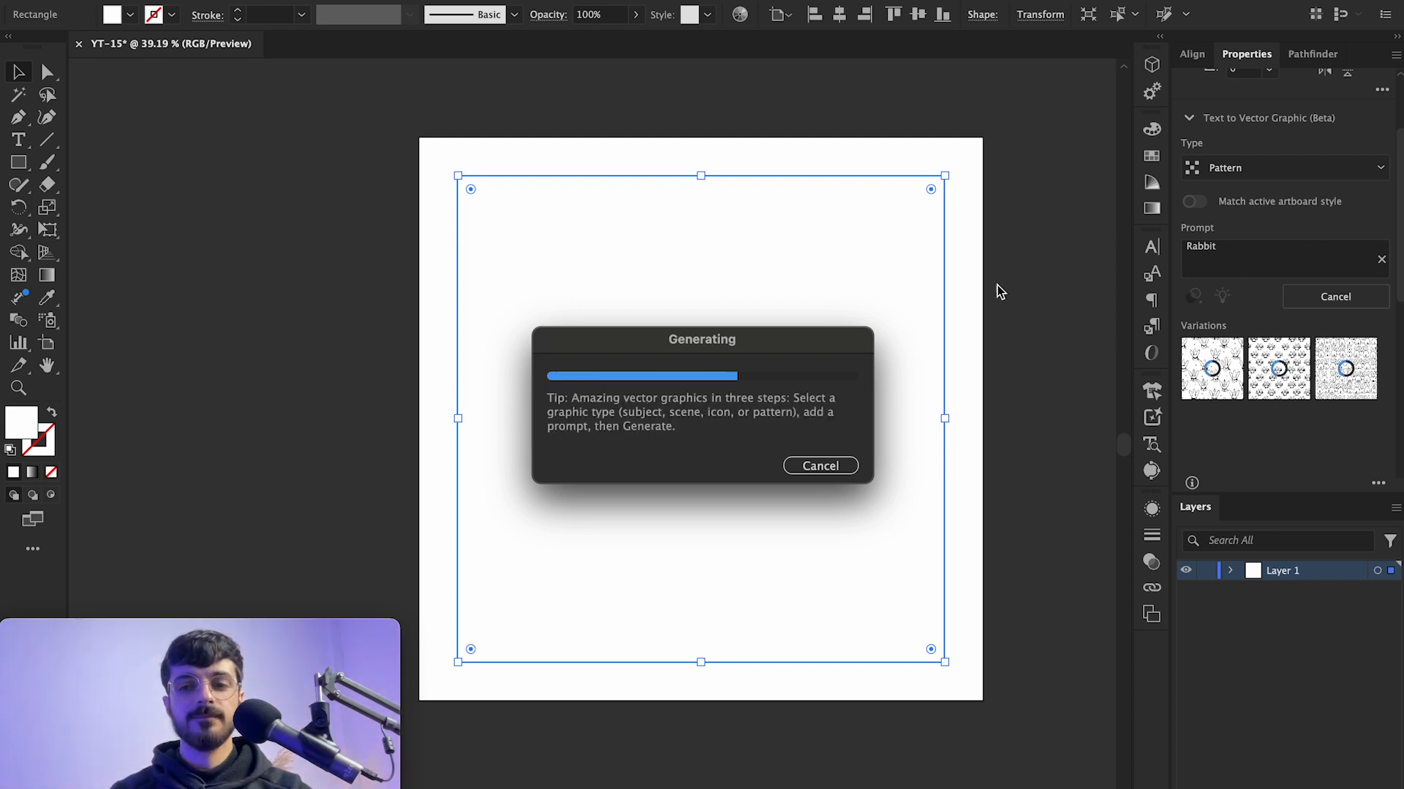
scroll(669, 372, "up", 10)
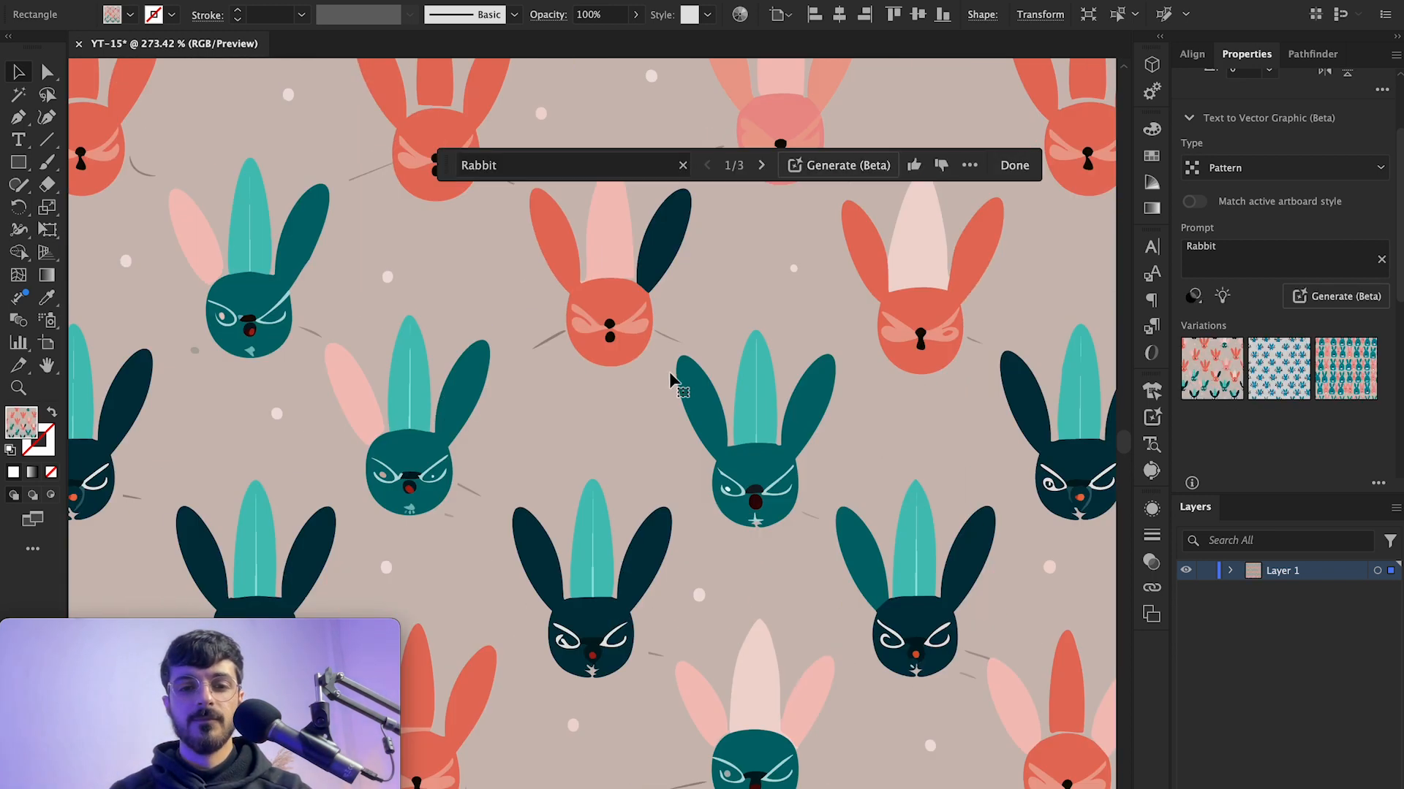
scroll(668, 371, "down", 8)
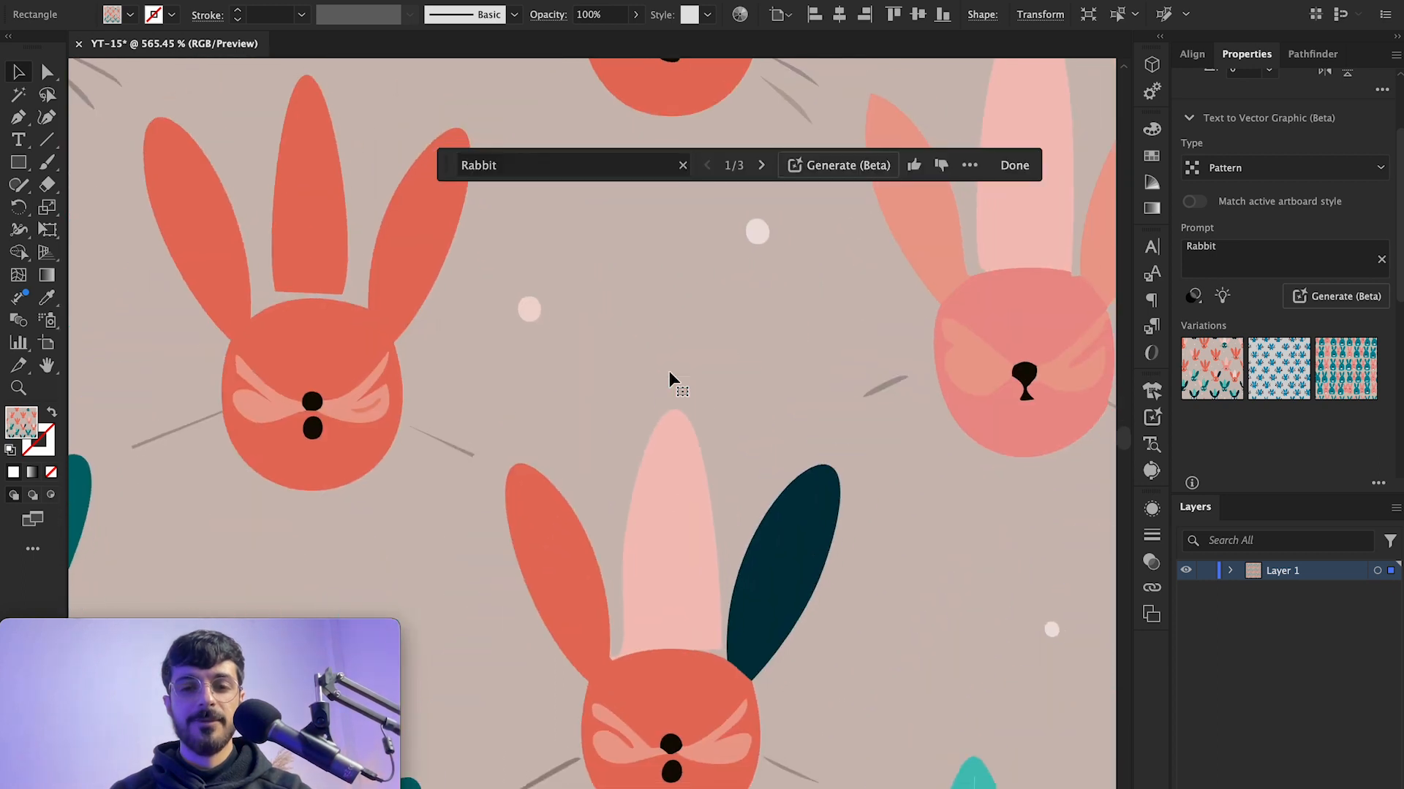
scroll(669, 371, "down", 5)
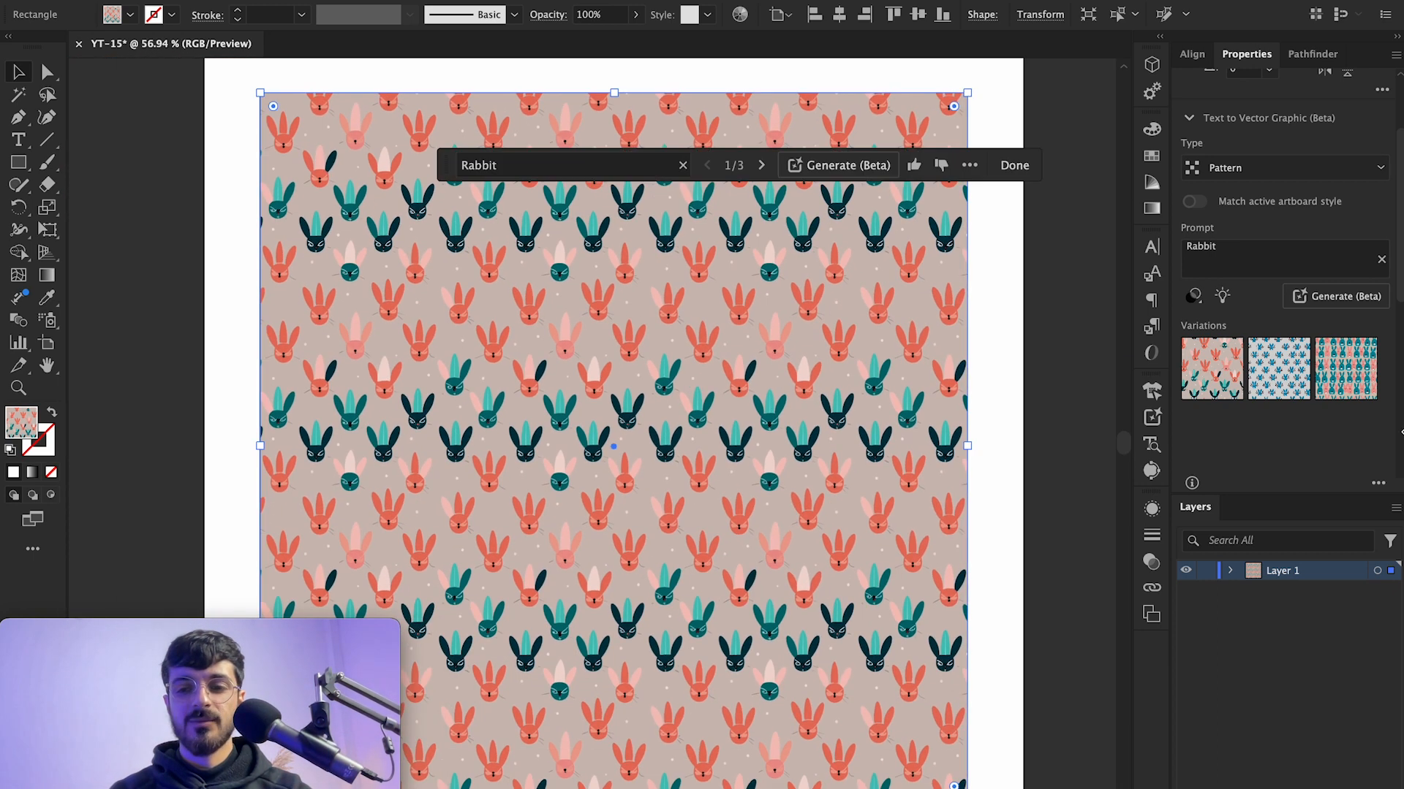
Step: Apply the second pattern variation and zoom in to inspect it
left_click(1279, 368)
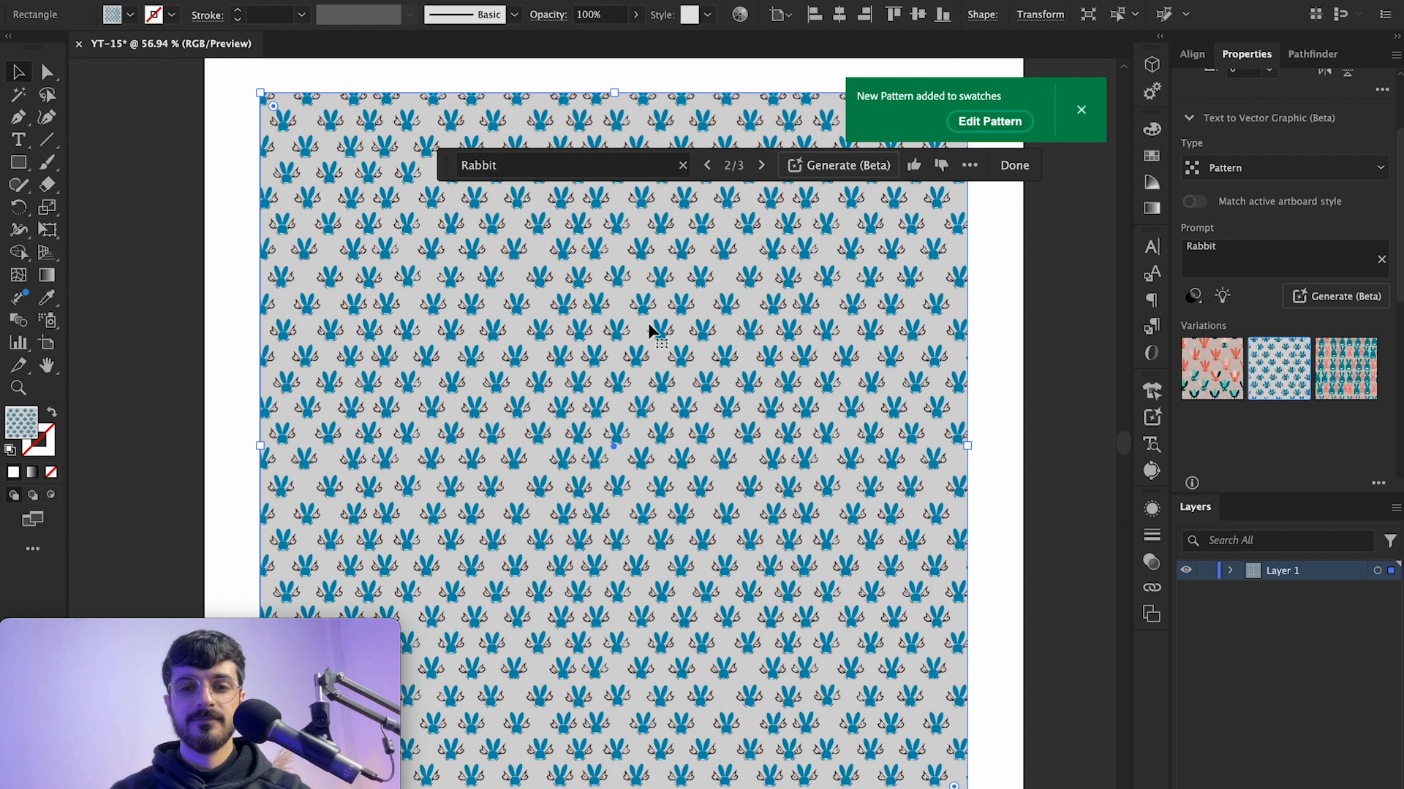
scroll(649, 331, "up", 7)
scroll(751, 400, "up", 2)
scroll(751, 400, "down", 5)
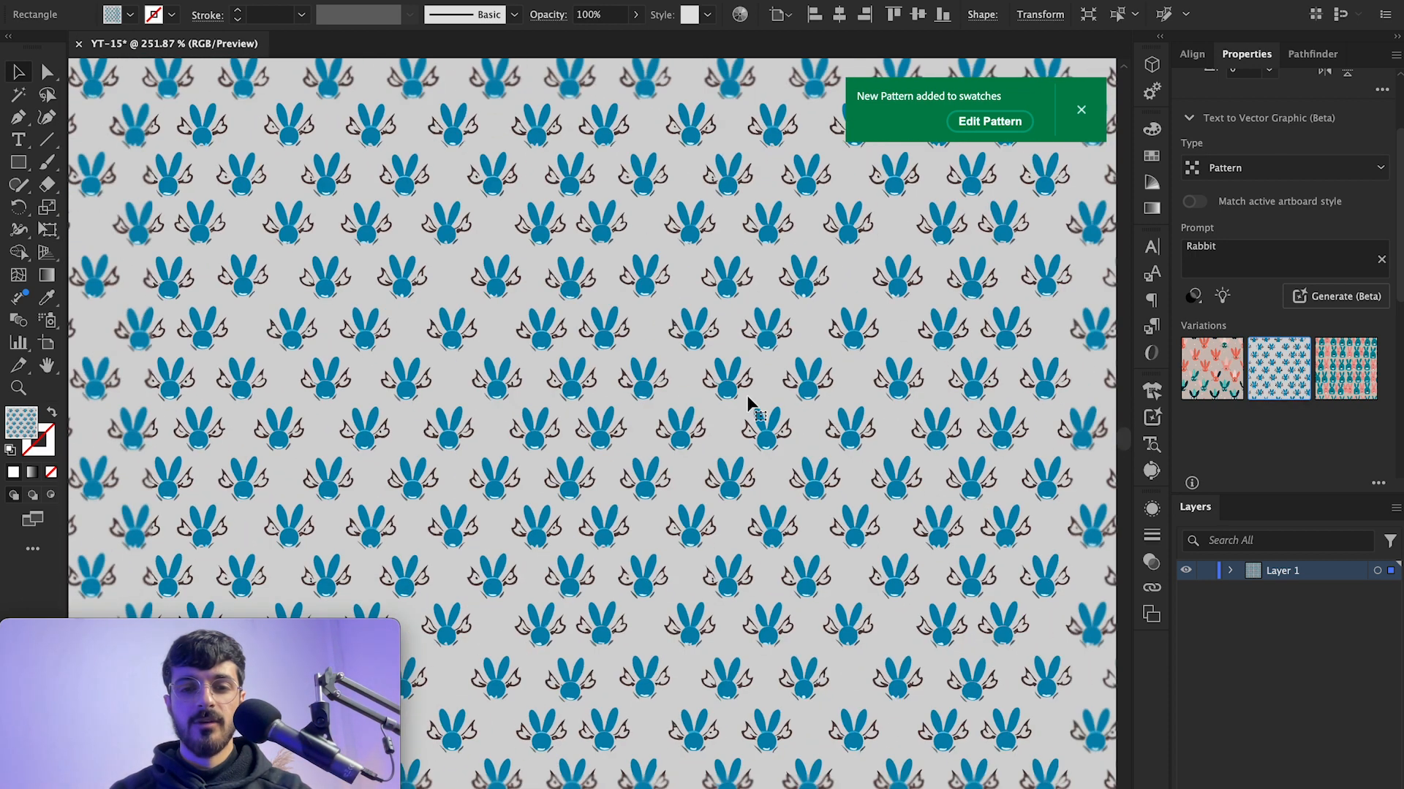
scroll(748, 396, "down", 4)
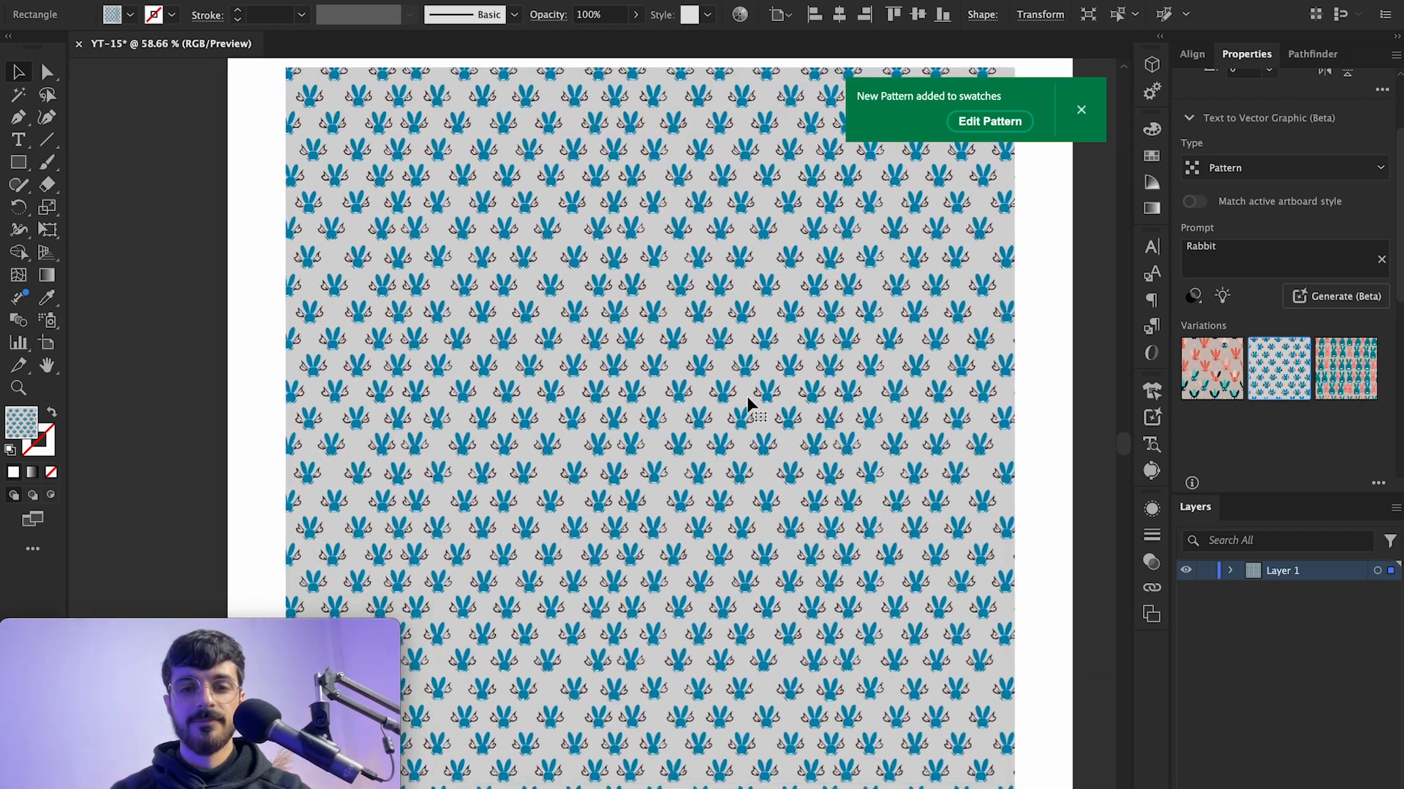
Step: Apply the third pattern variation and zoom in and out to inspect it
mouse_move(1306, 396)
scroll(688, 307, "up", 10)
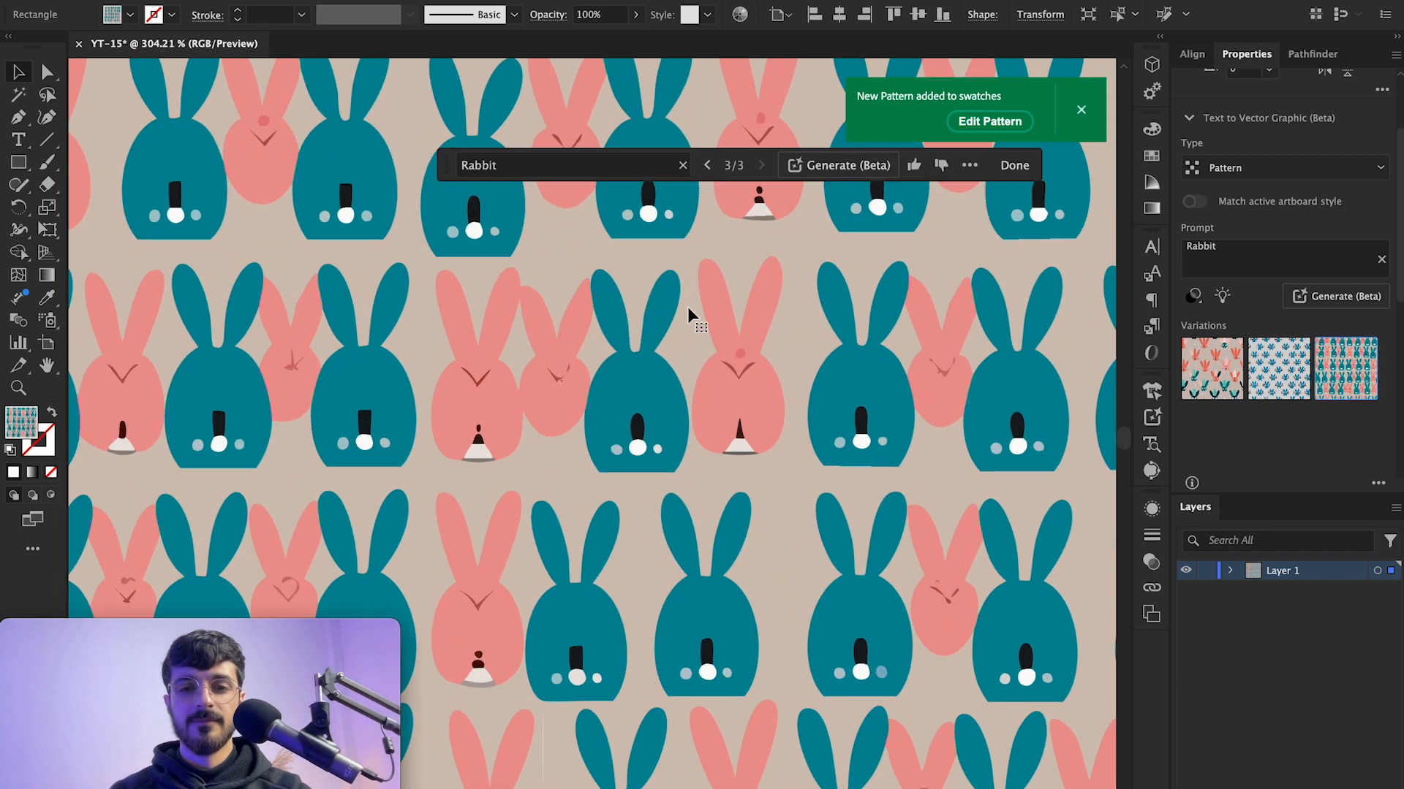
scroll(741, 443, "down", 4)
scroll(741, 443, "down", 6)
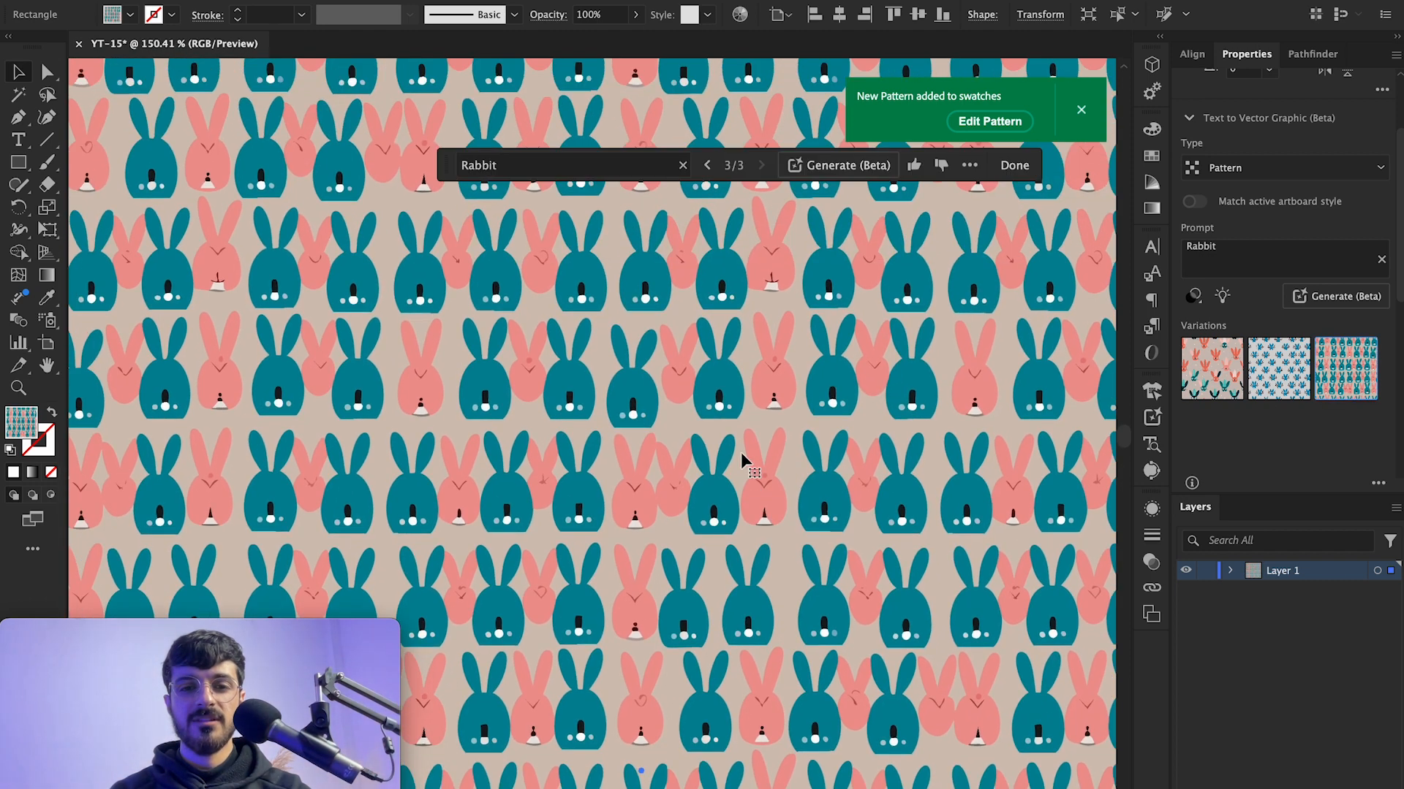
scroll(741, 459, "down", 4)
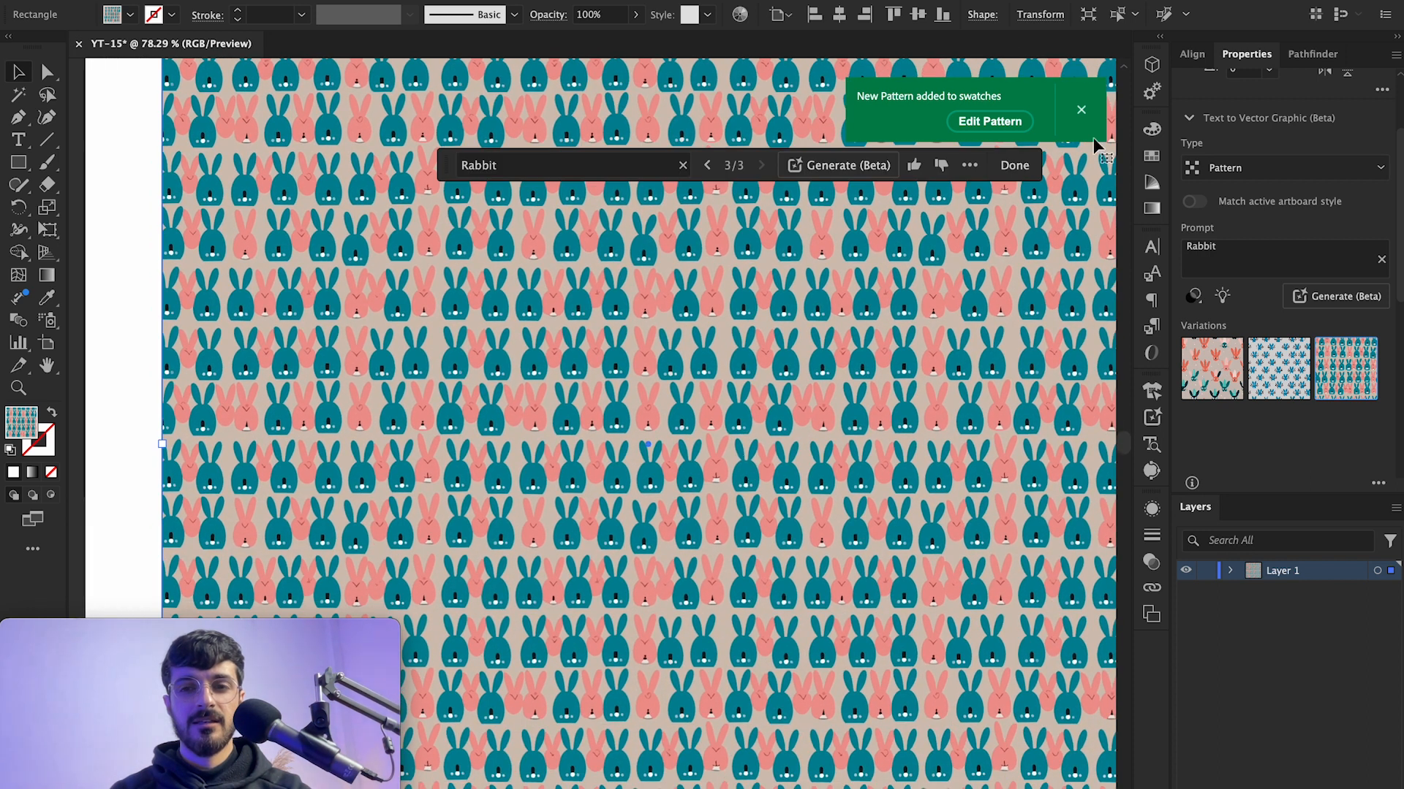
Step: Dismiss the pattern notification and open the Swatches panel to view the added pattern swatches
left_click(1082, 111)
scroll(742, 328, "right", 2)
scroll(741, 328, "up", 1)
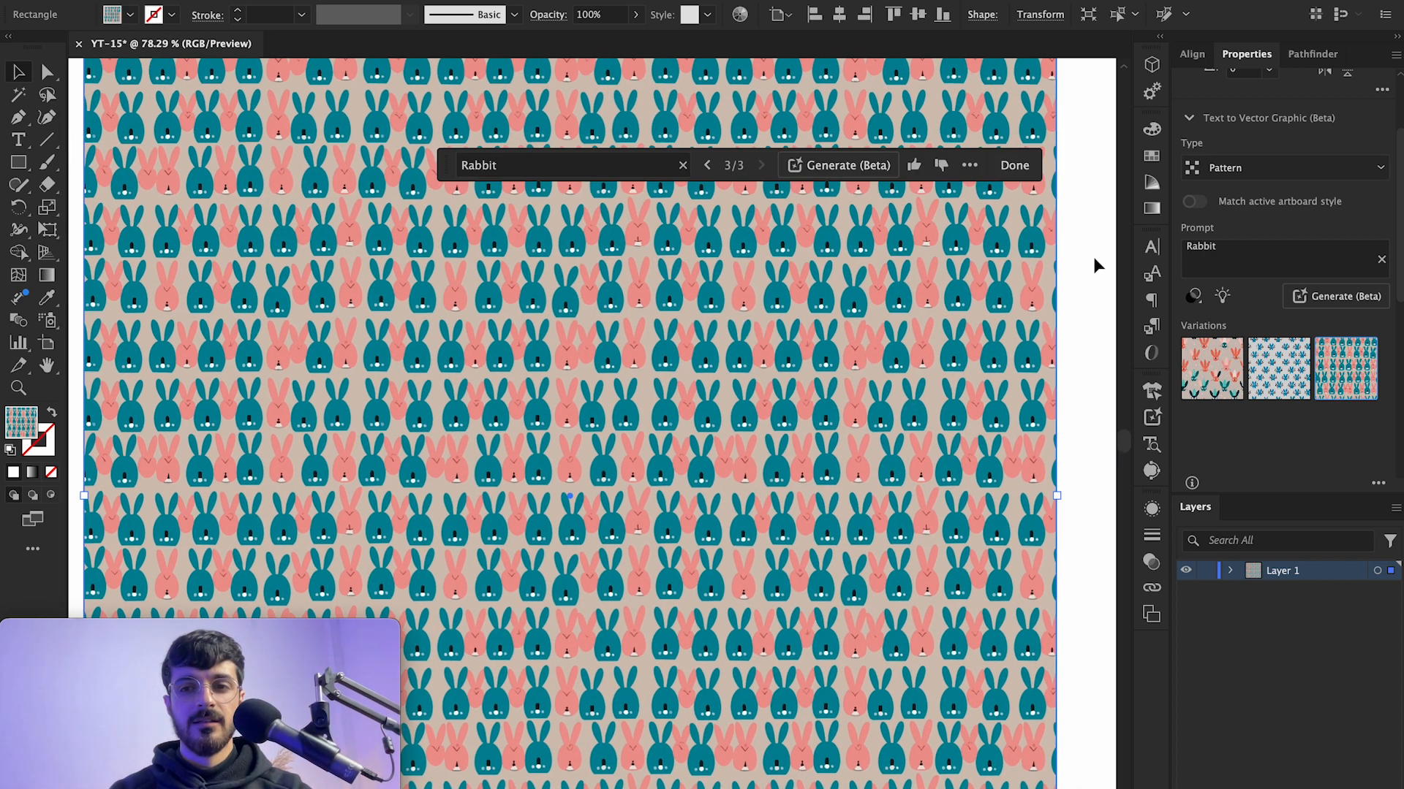
left_click(1153, 155)
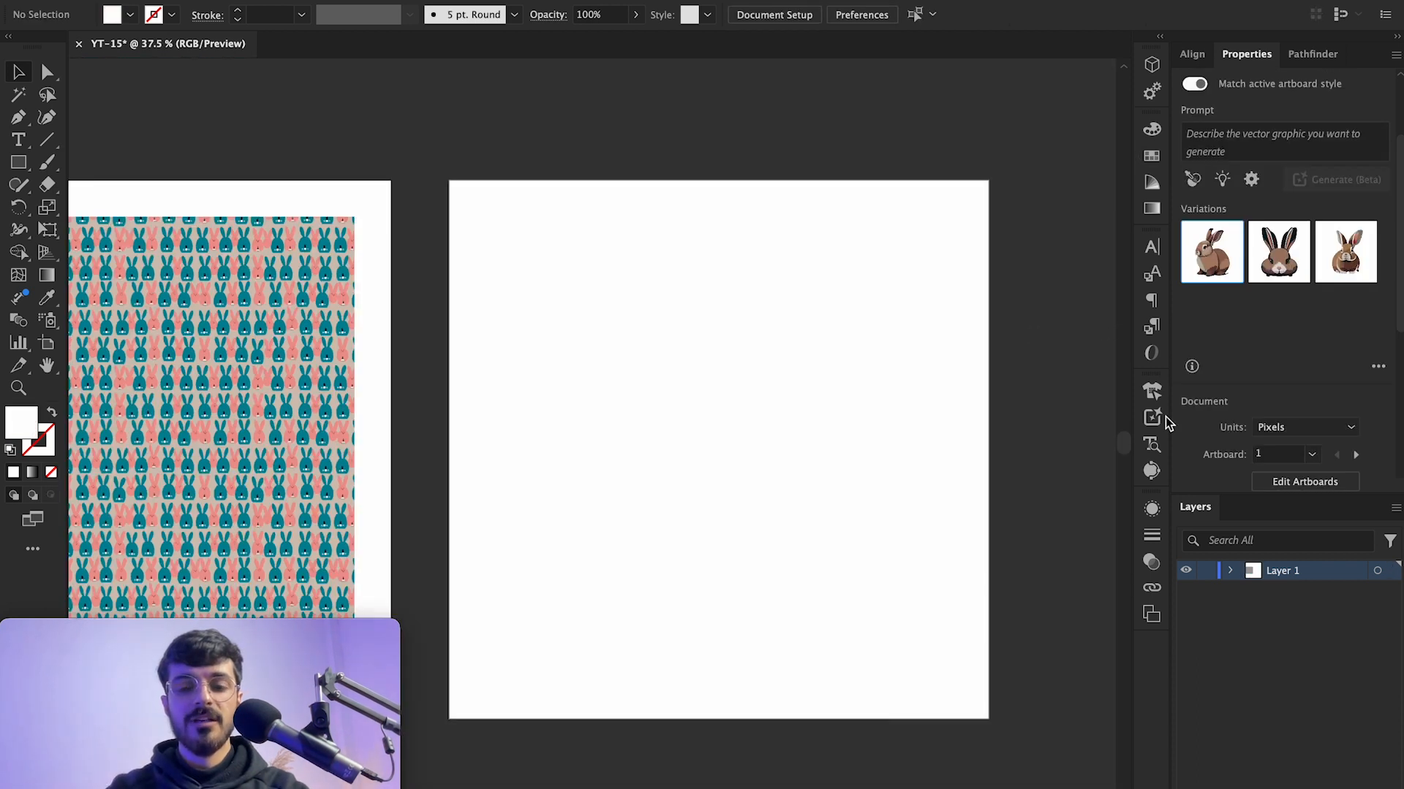
Step: Open the Text to Vector Graphic panel and collapse it again
left_click(1154, 417)
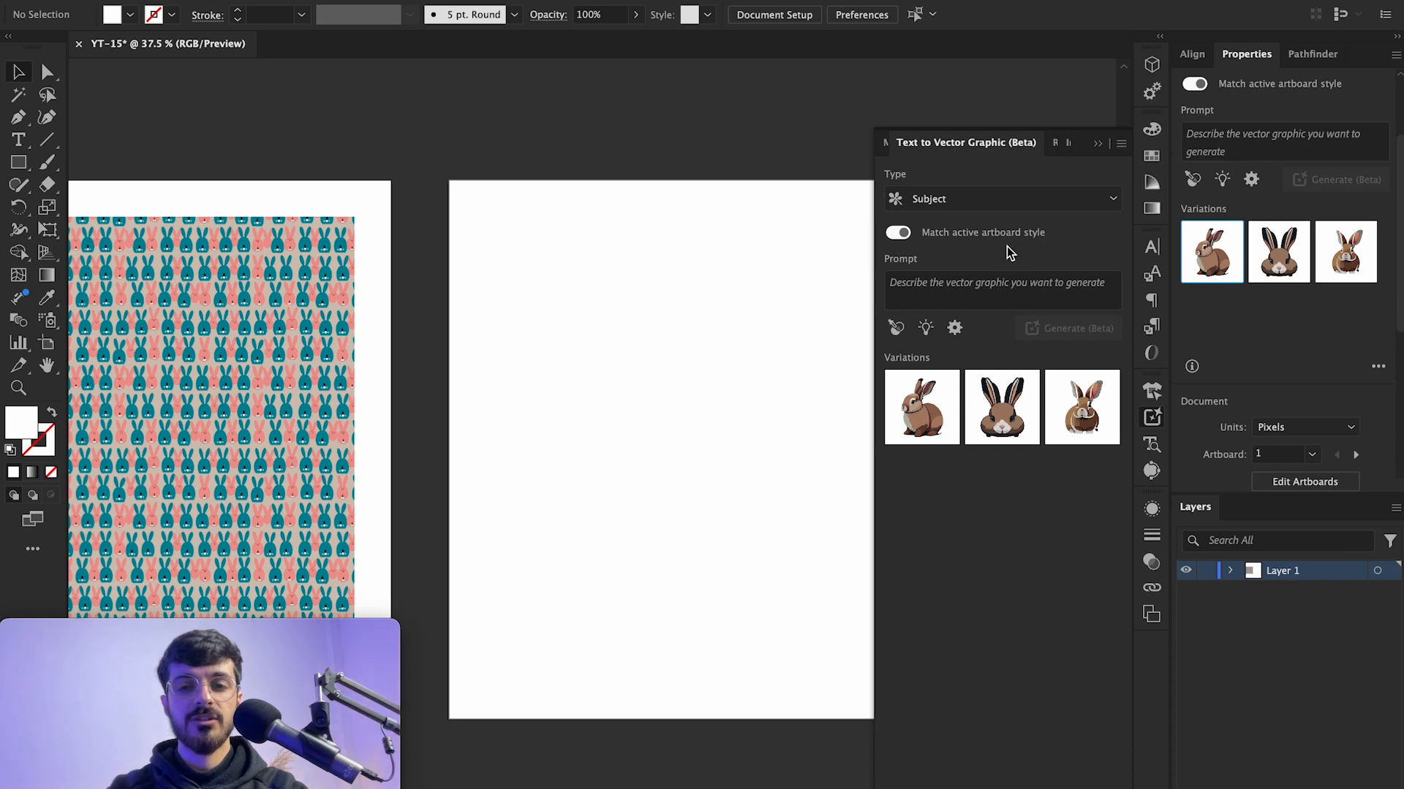
scroll(836, 263, "left", 6)
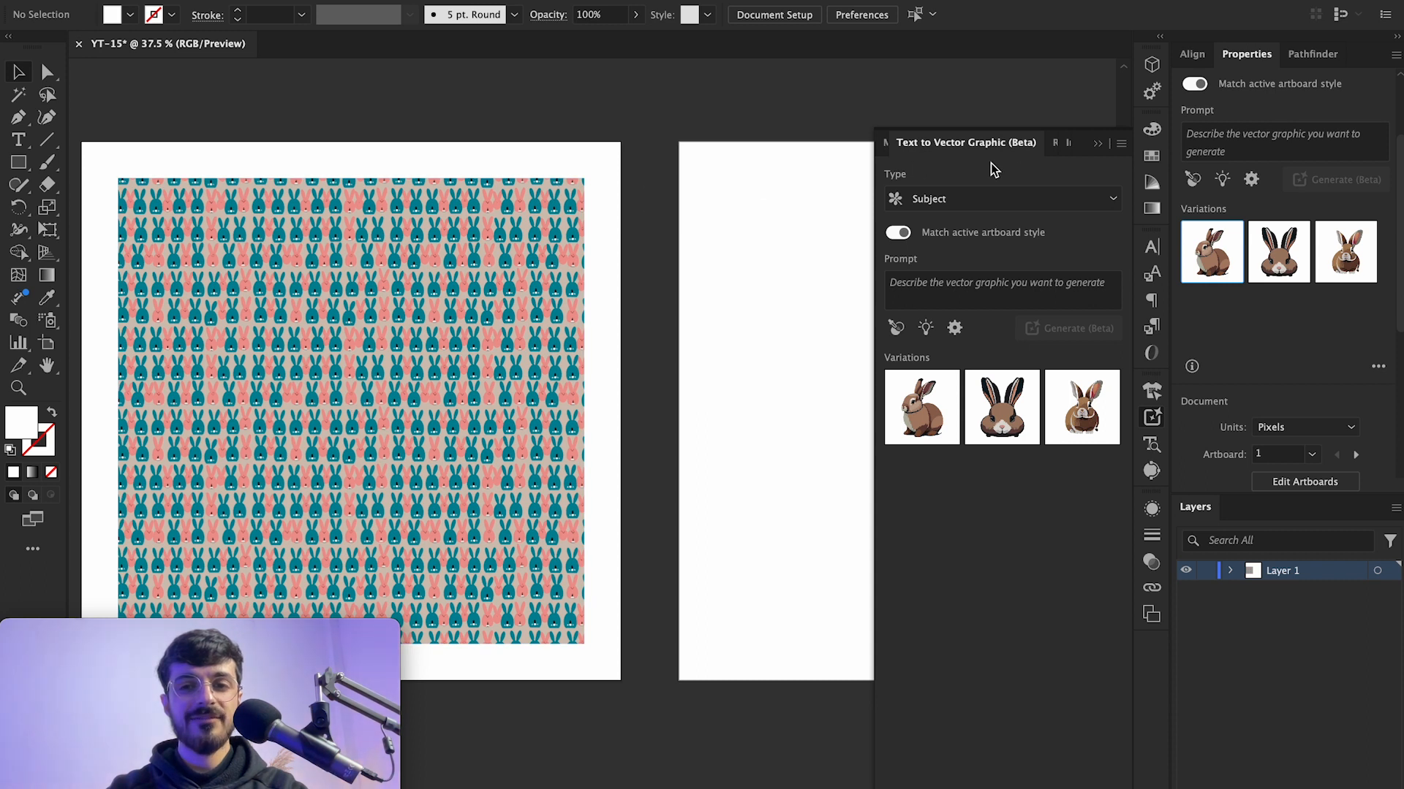
left_click(1094, 146)
scroll(787, 167, "left", 5)
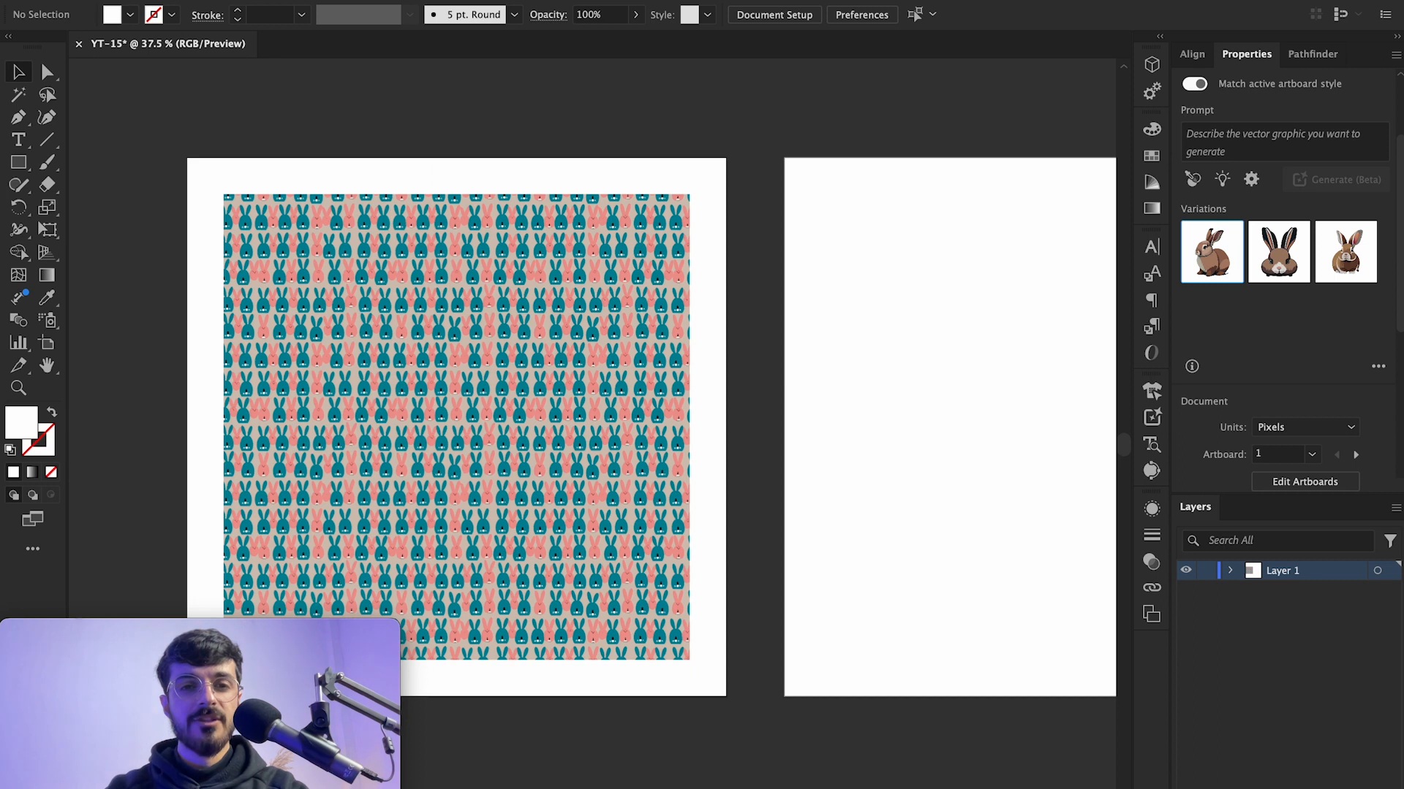
Step: Open the Artboards panel, switch between Artboard 1 copy and Artboard 1, and close the panel
left_click(475, 1)
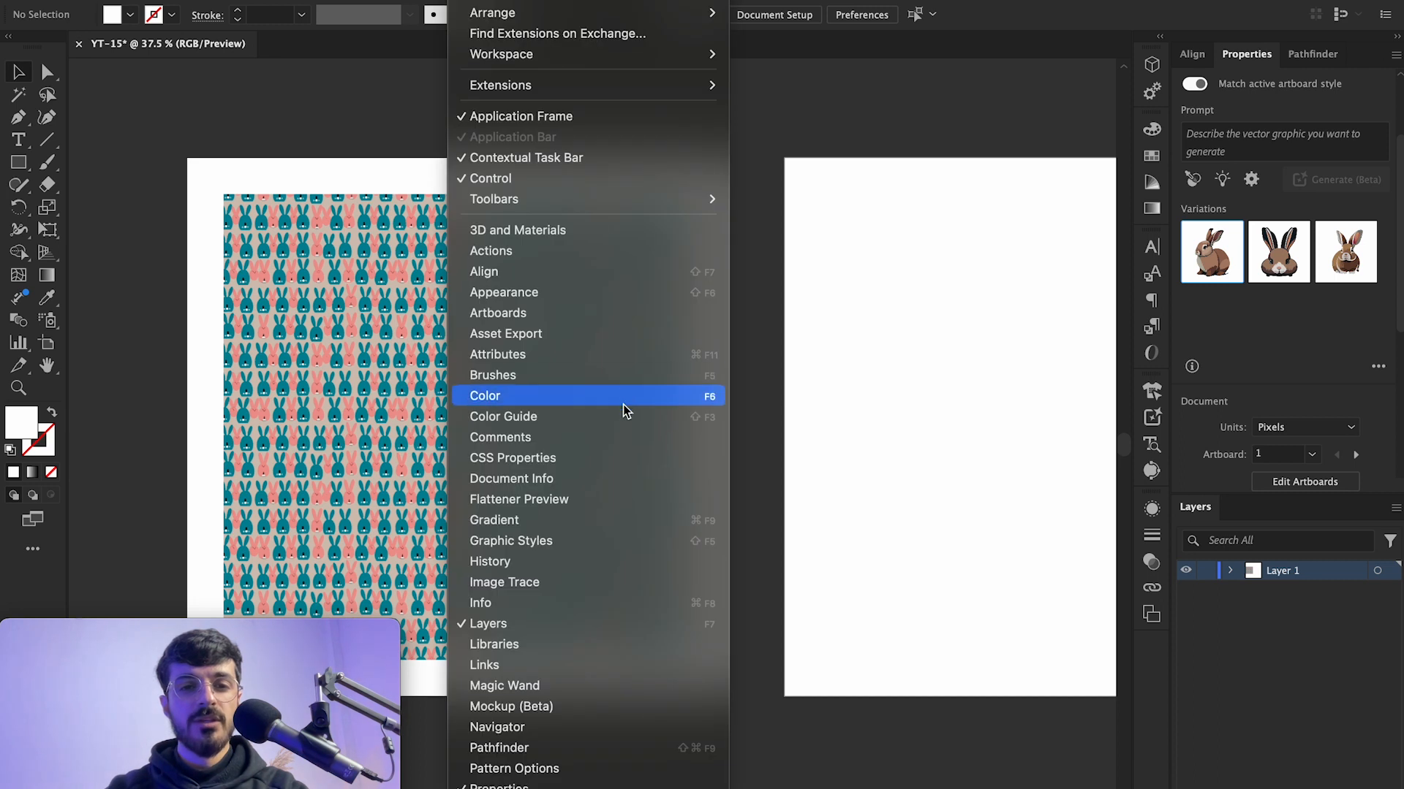
left_click(490, 318)
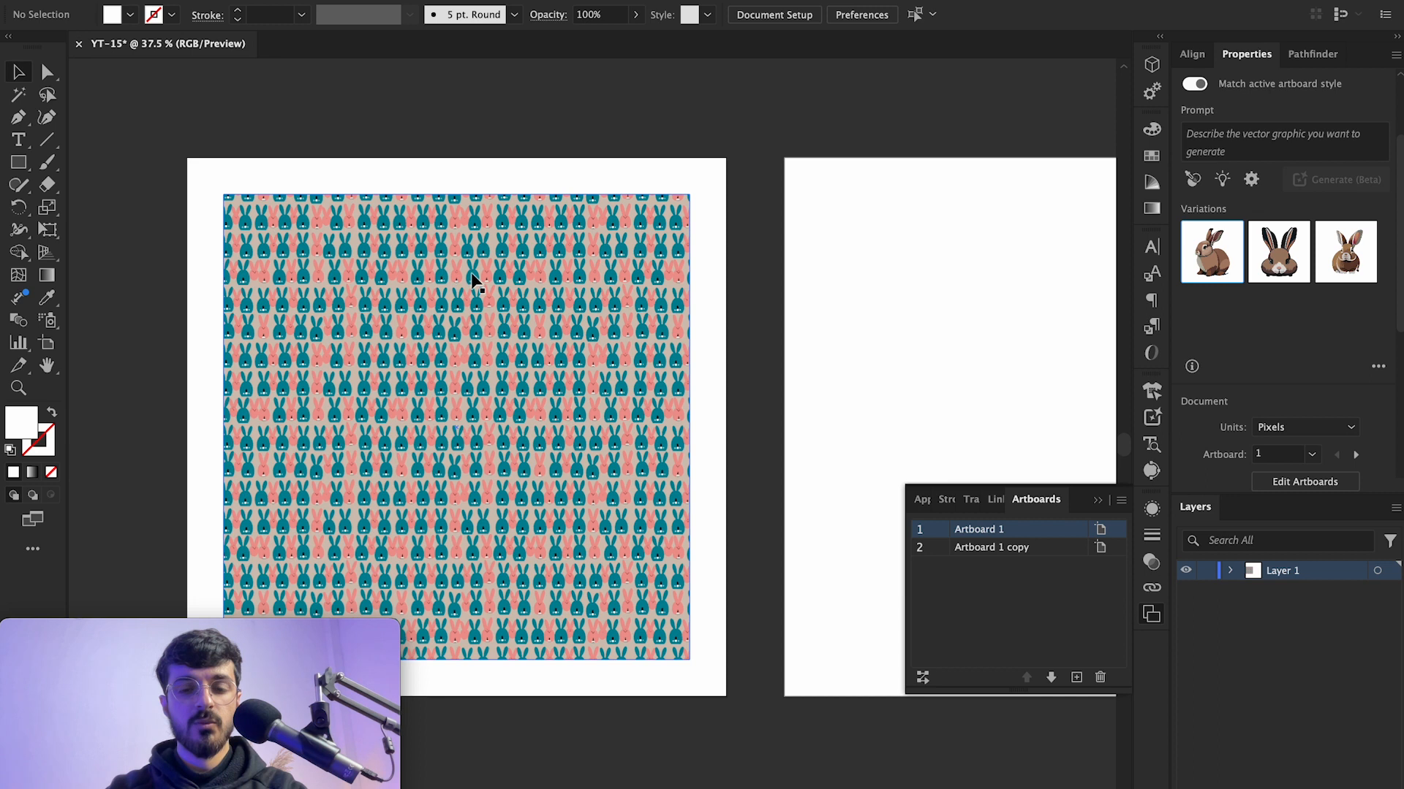
left_click(999, 556)
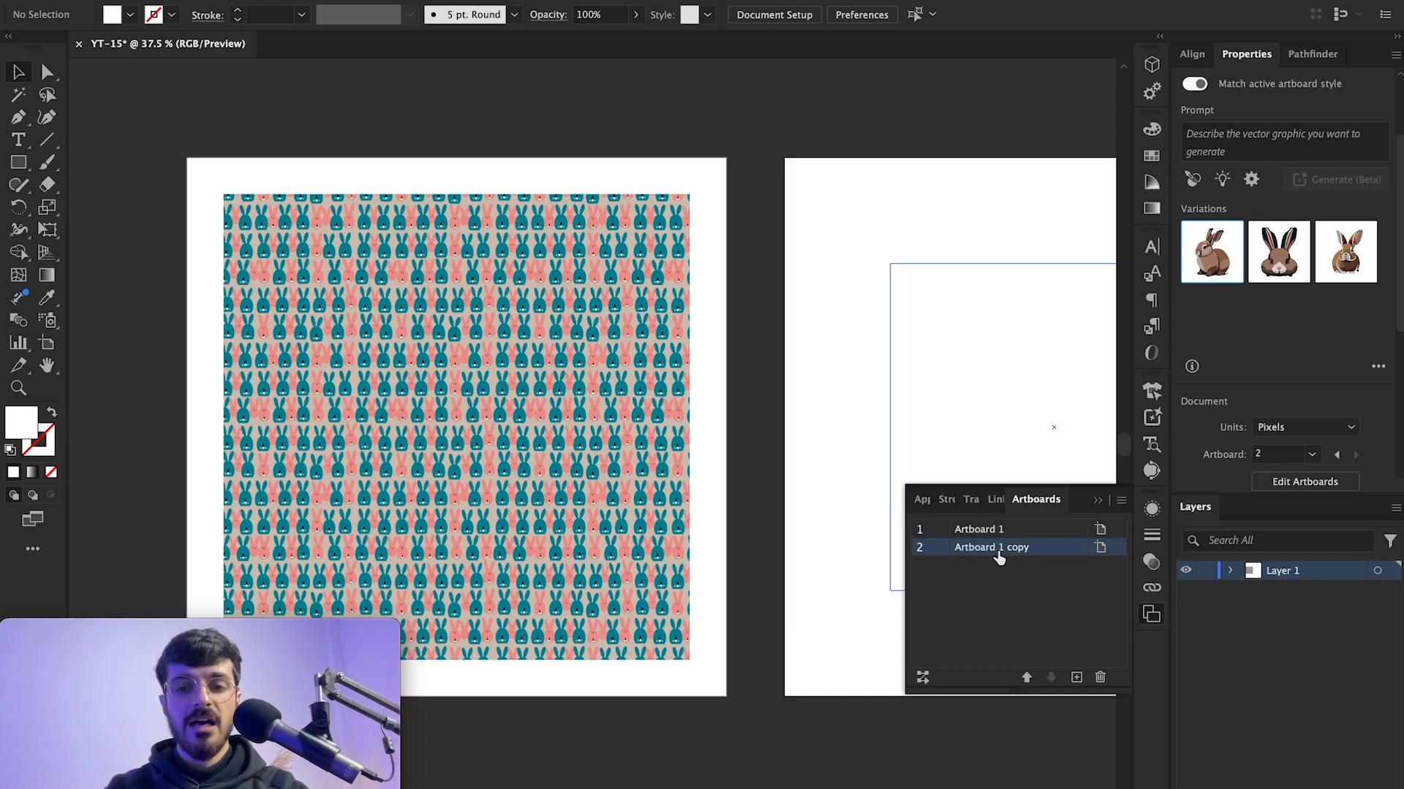
scroll(879, 185, "right", 4)
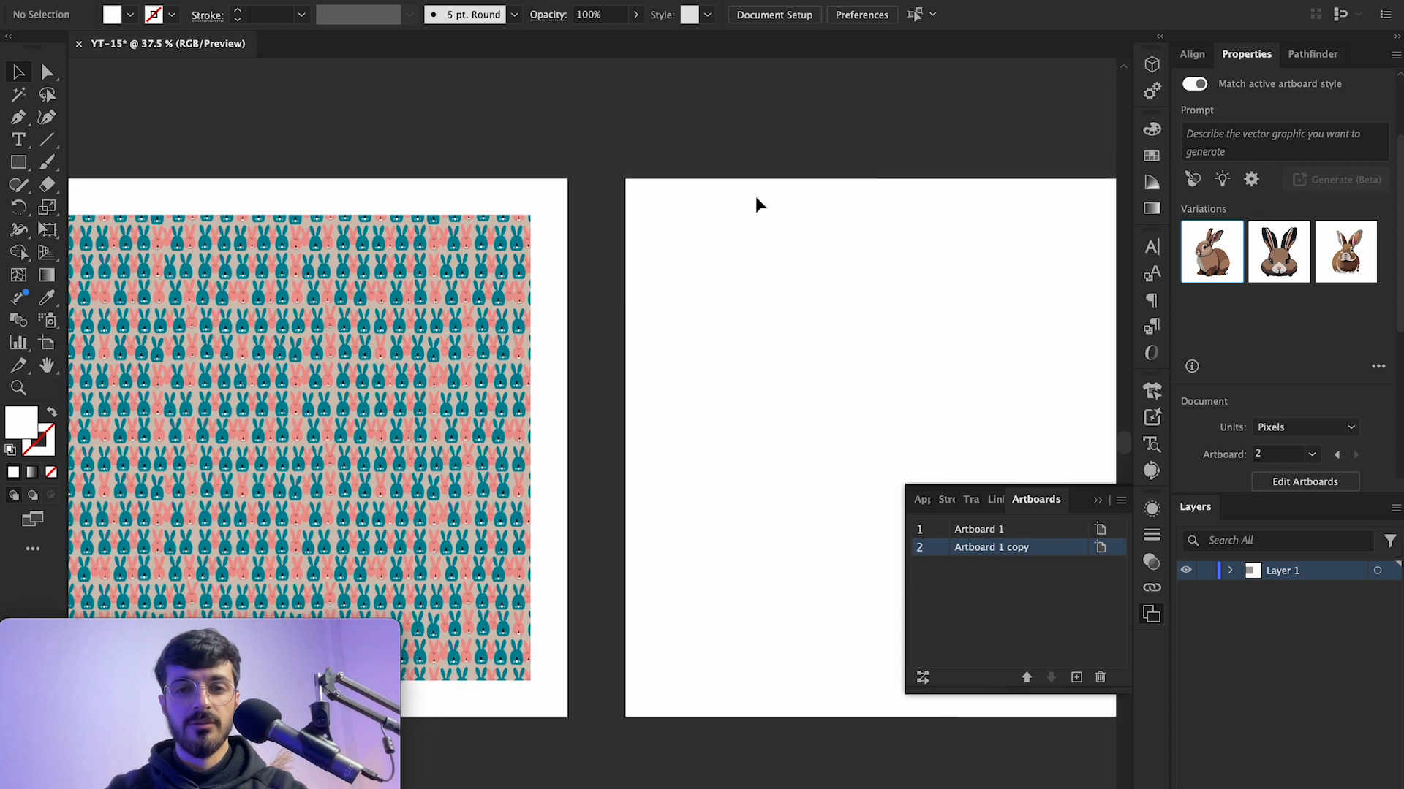
scroll(752, 246, "left", 5)
left_click(1022, 530)
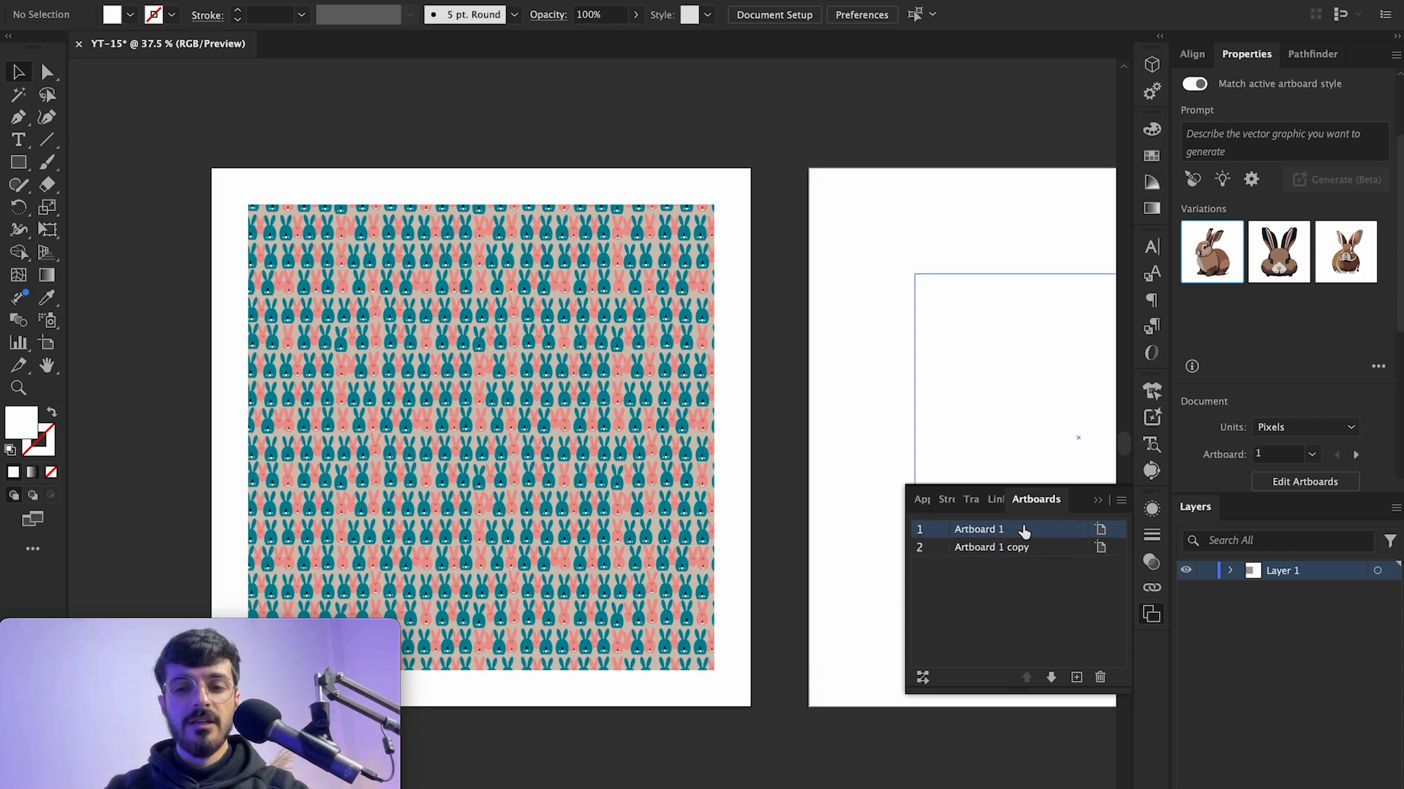
left_click(1099, 501)
scroll(831, 304, "up", 2)
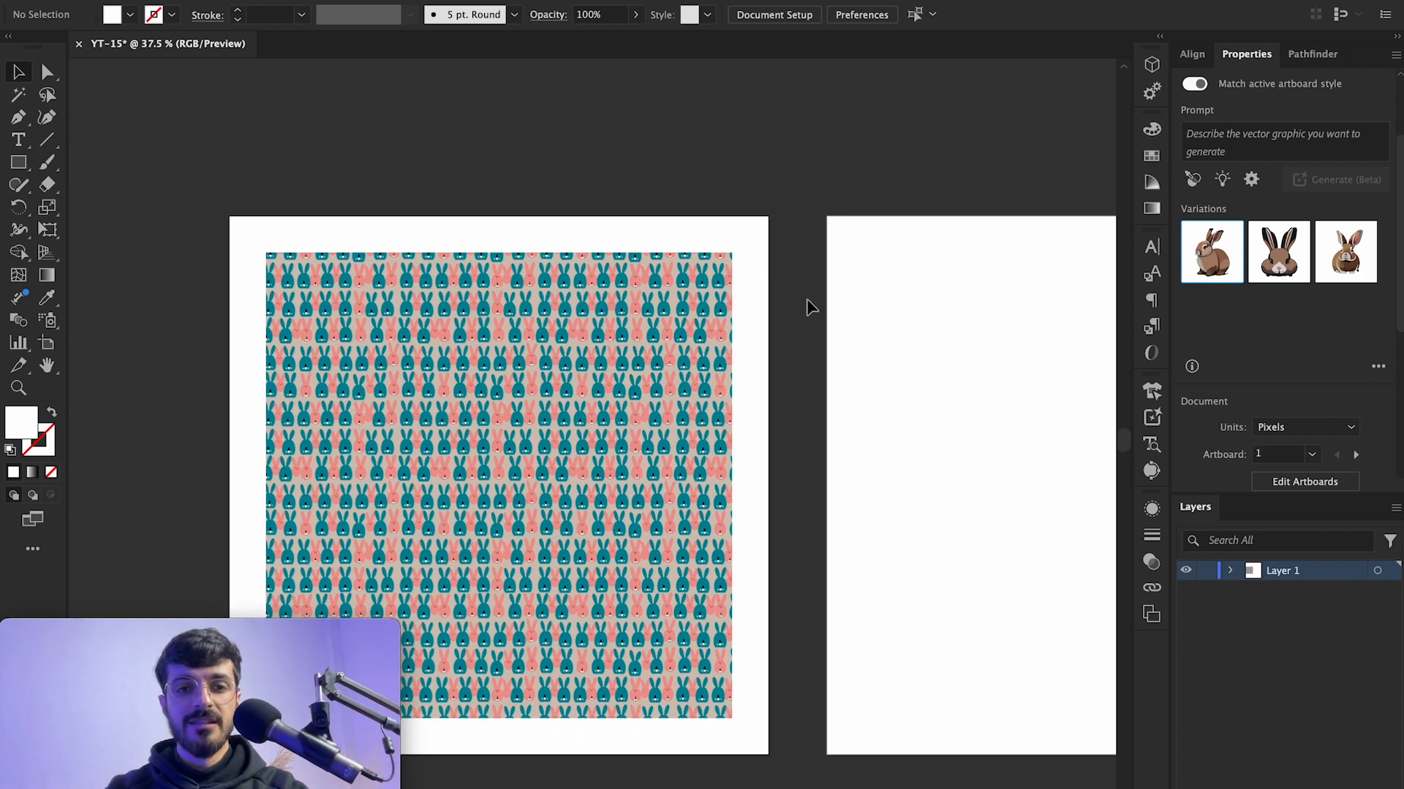
Step: Set the user interface brightness to the lightest option in Preferences
left_click(82, 13)
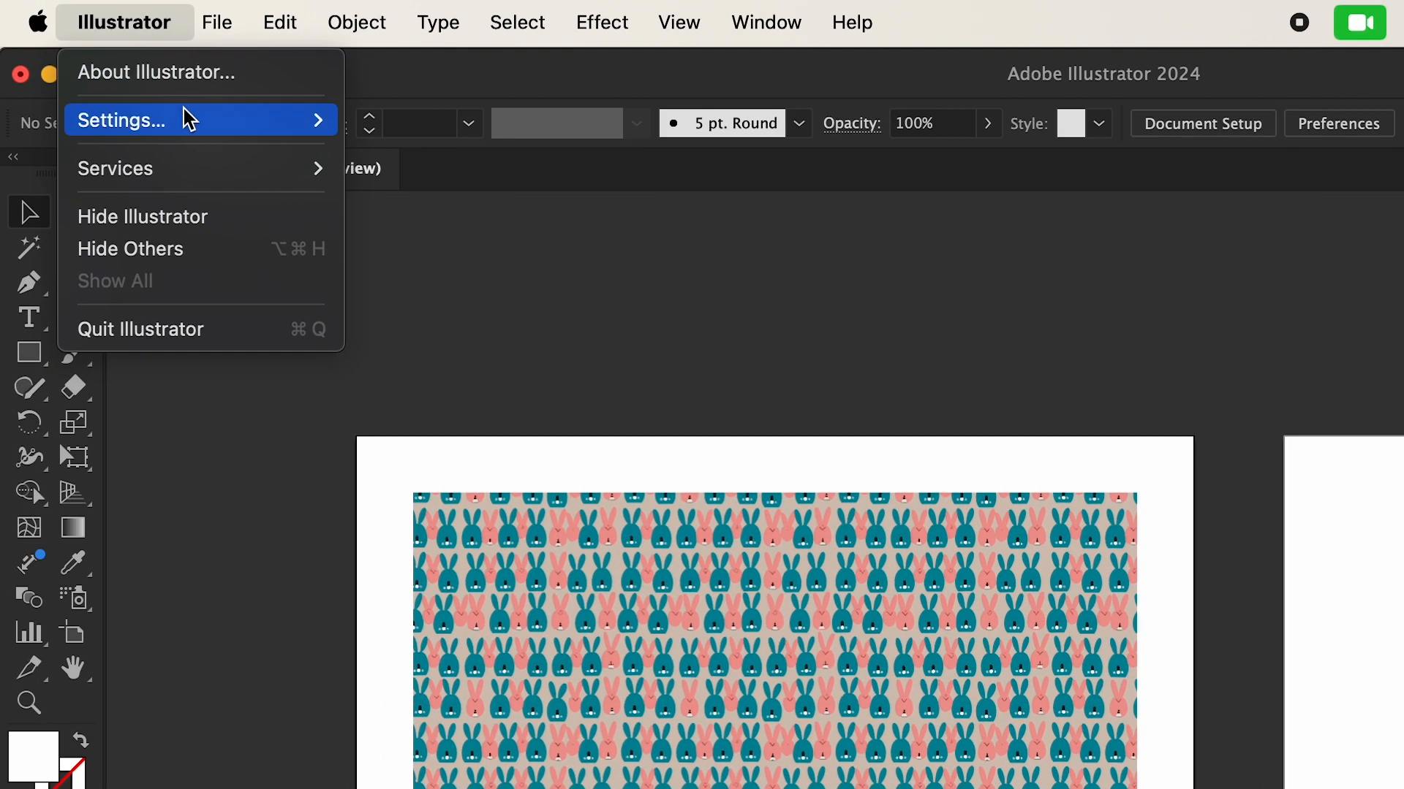
mouse_move(119, 75)
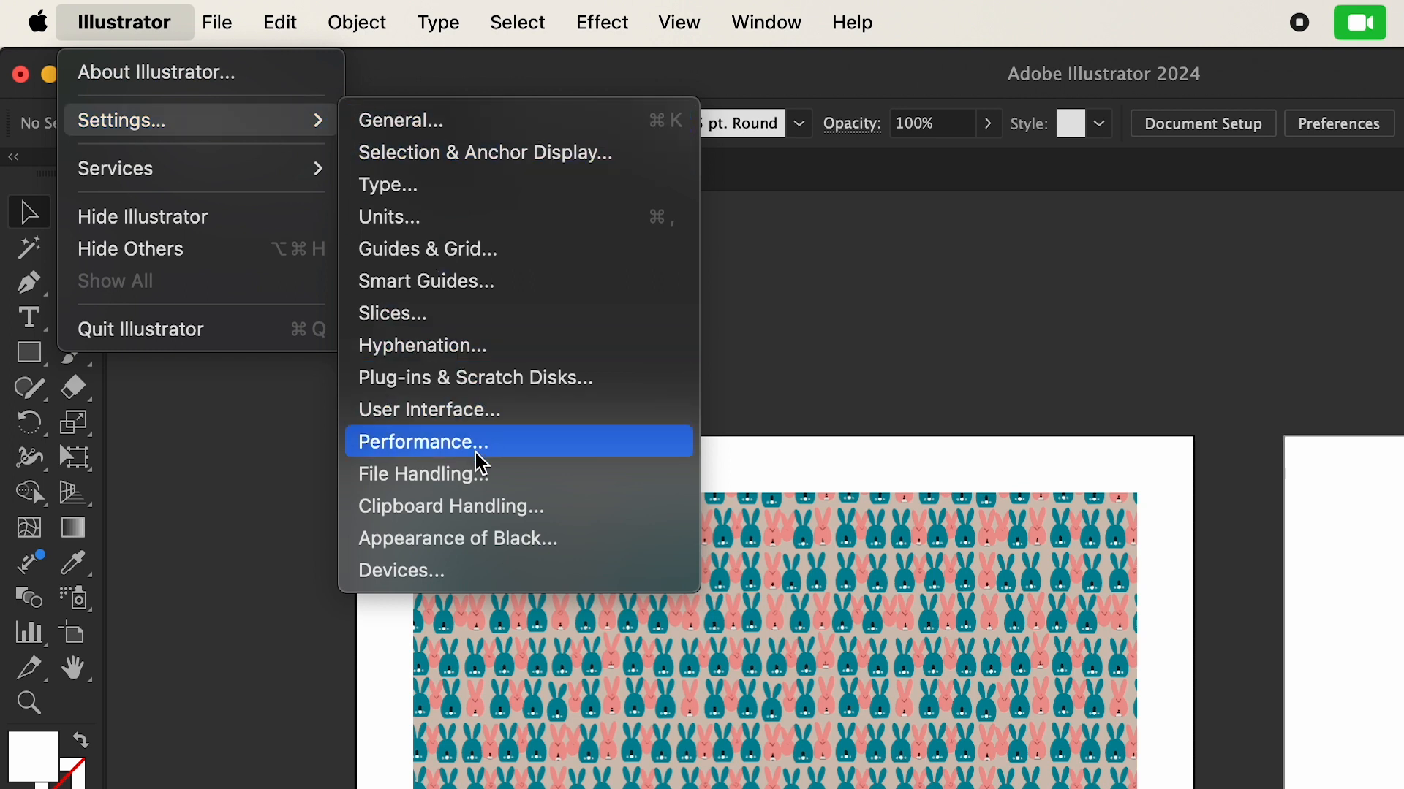
left_click(417, 411)
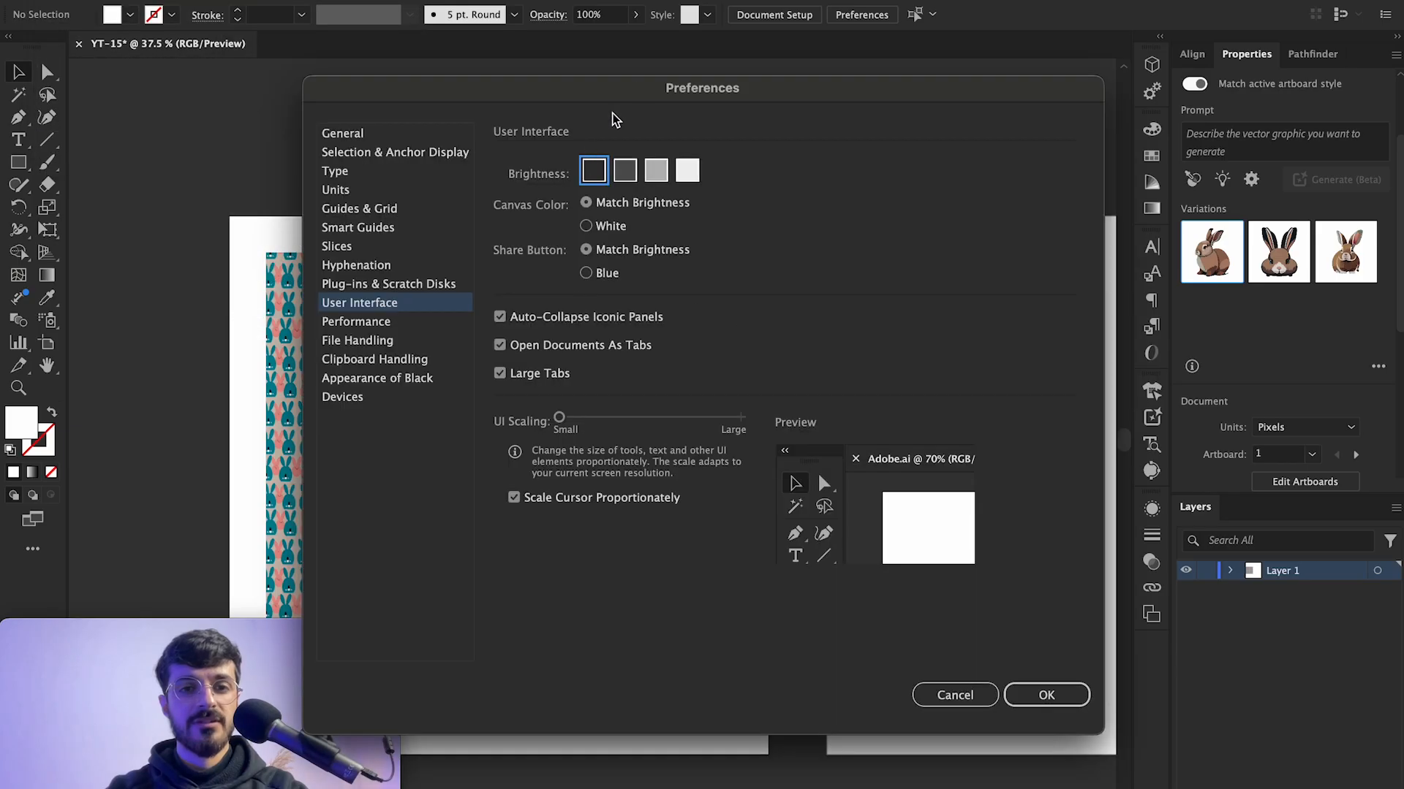
left_click_drag(764, 113, 1035, 218)
left_click(1057, 288)
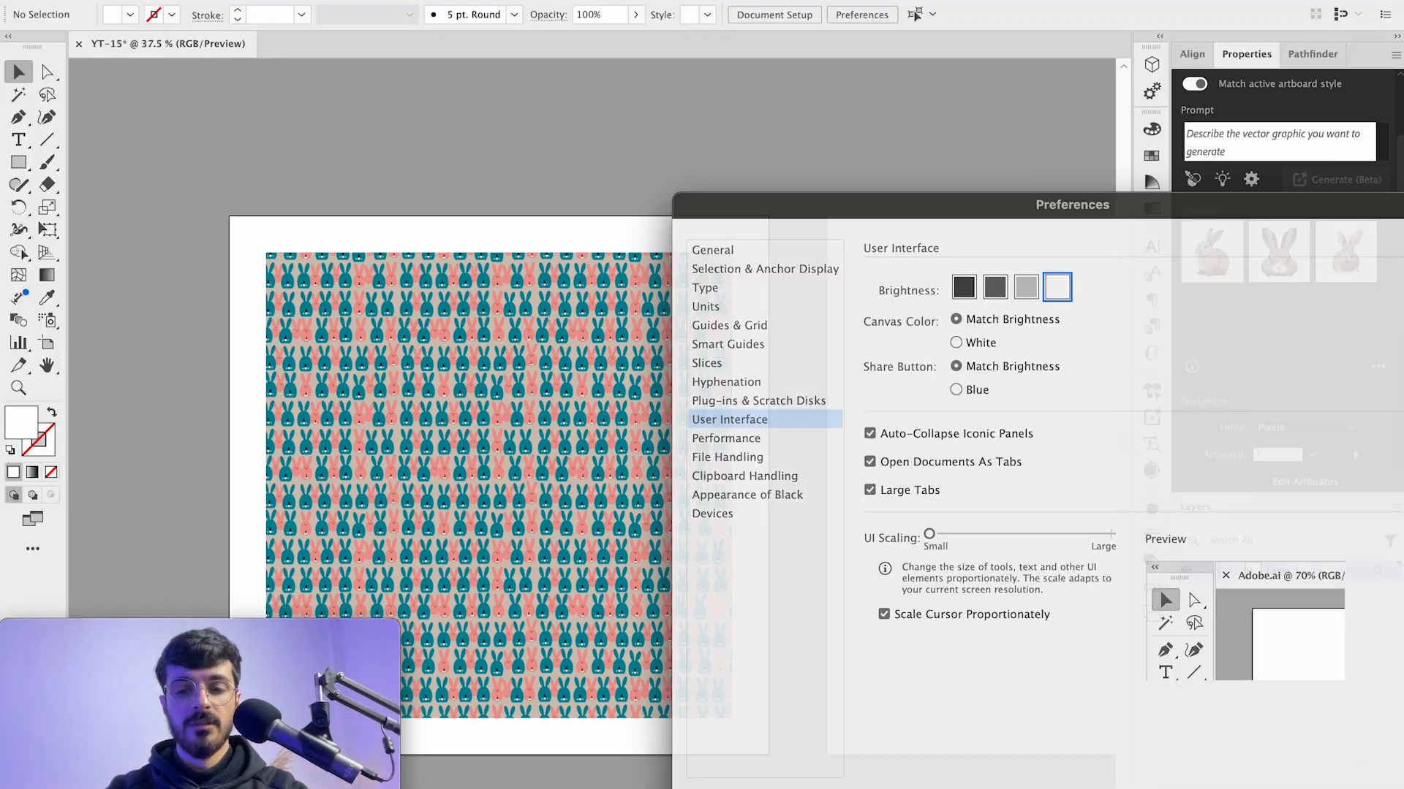
left_click(1376, 784)
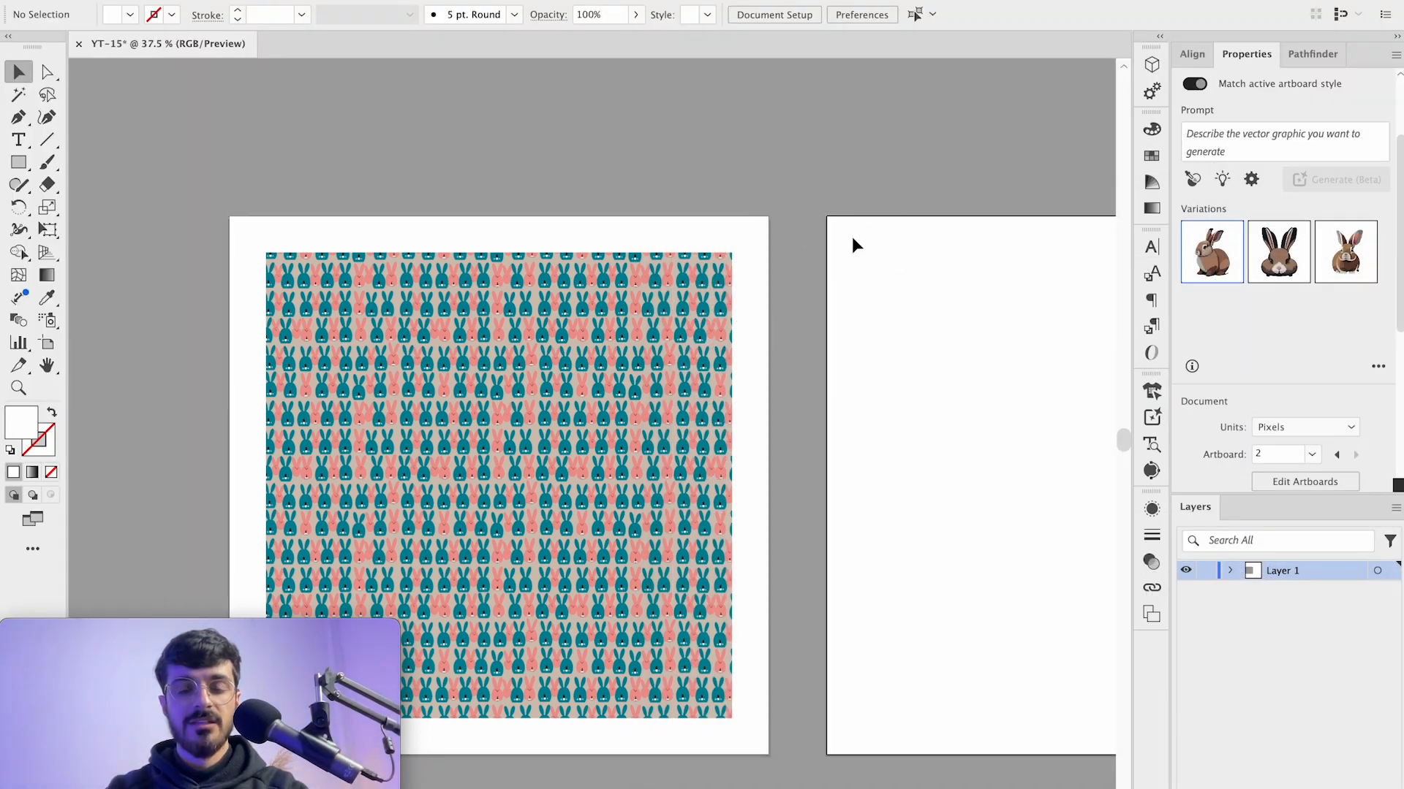
Step: Switch the user interface brightness to the darkest option in Preferences
scroll(851, 236, "up", 5)
scroll(767, 212, "up", 3)
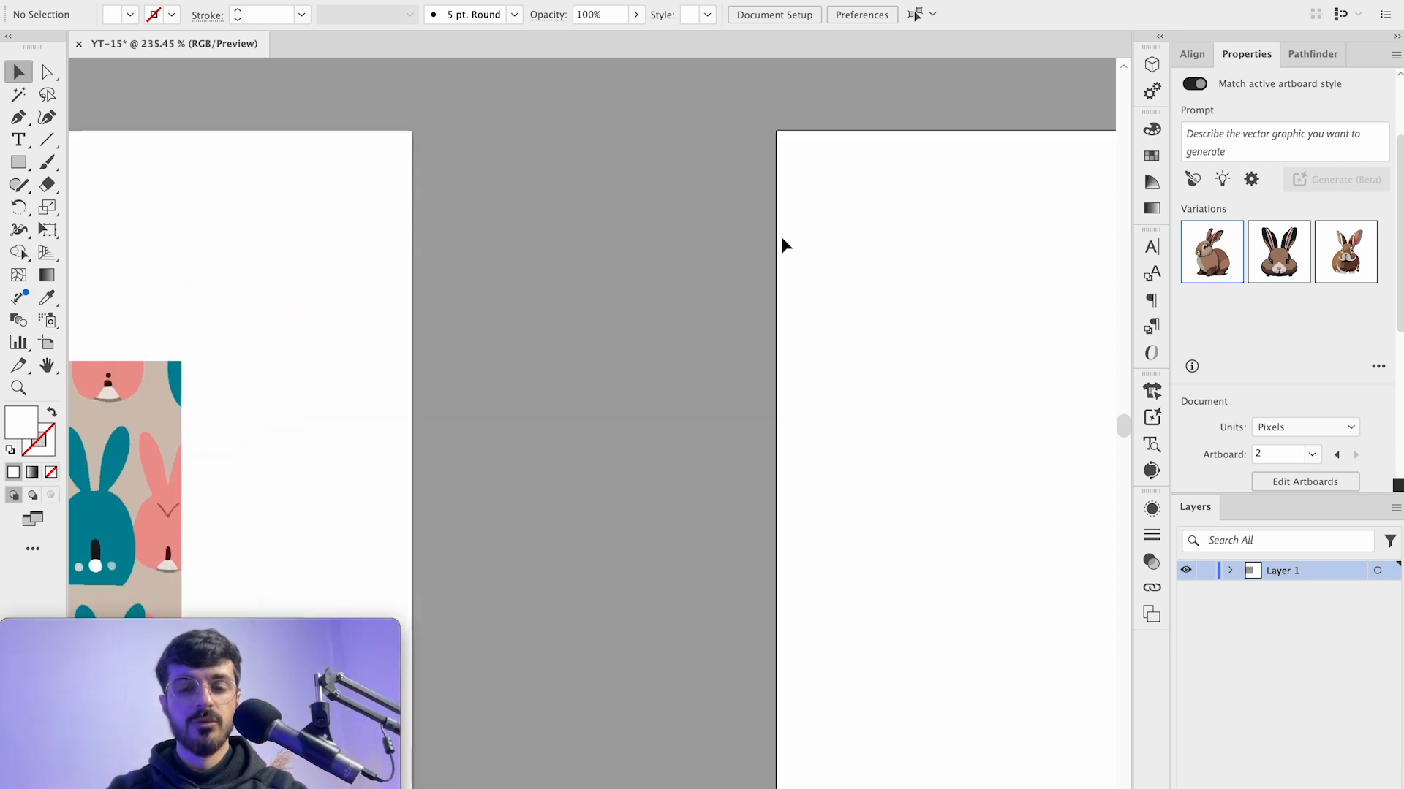
scroll(708, 250, "down", 8)
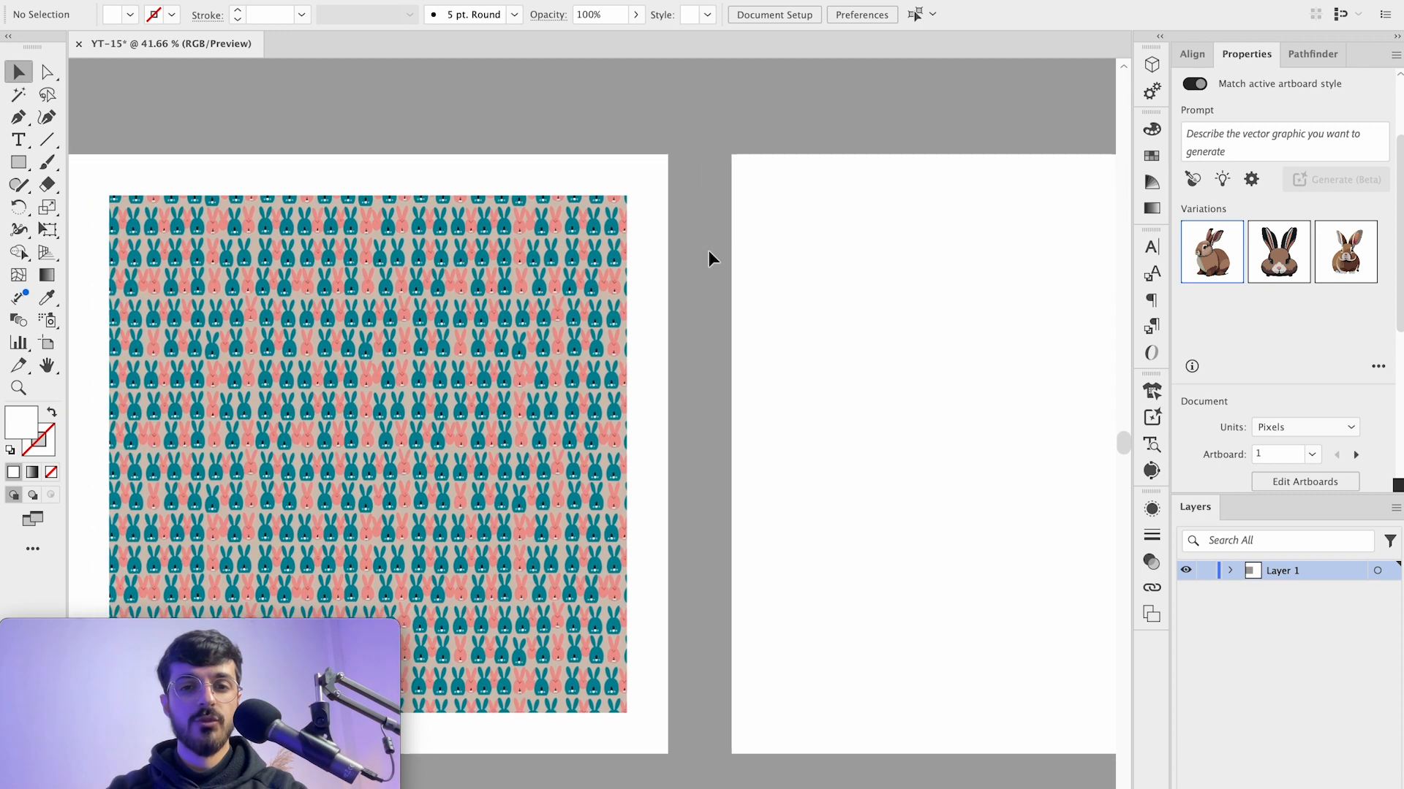
scroll(709, 250, "right", 5)
scroll(442, 161, "left", 2)
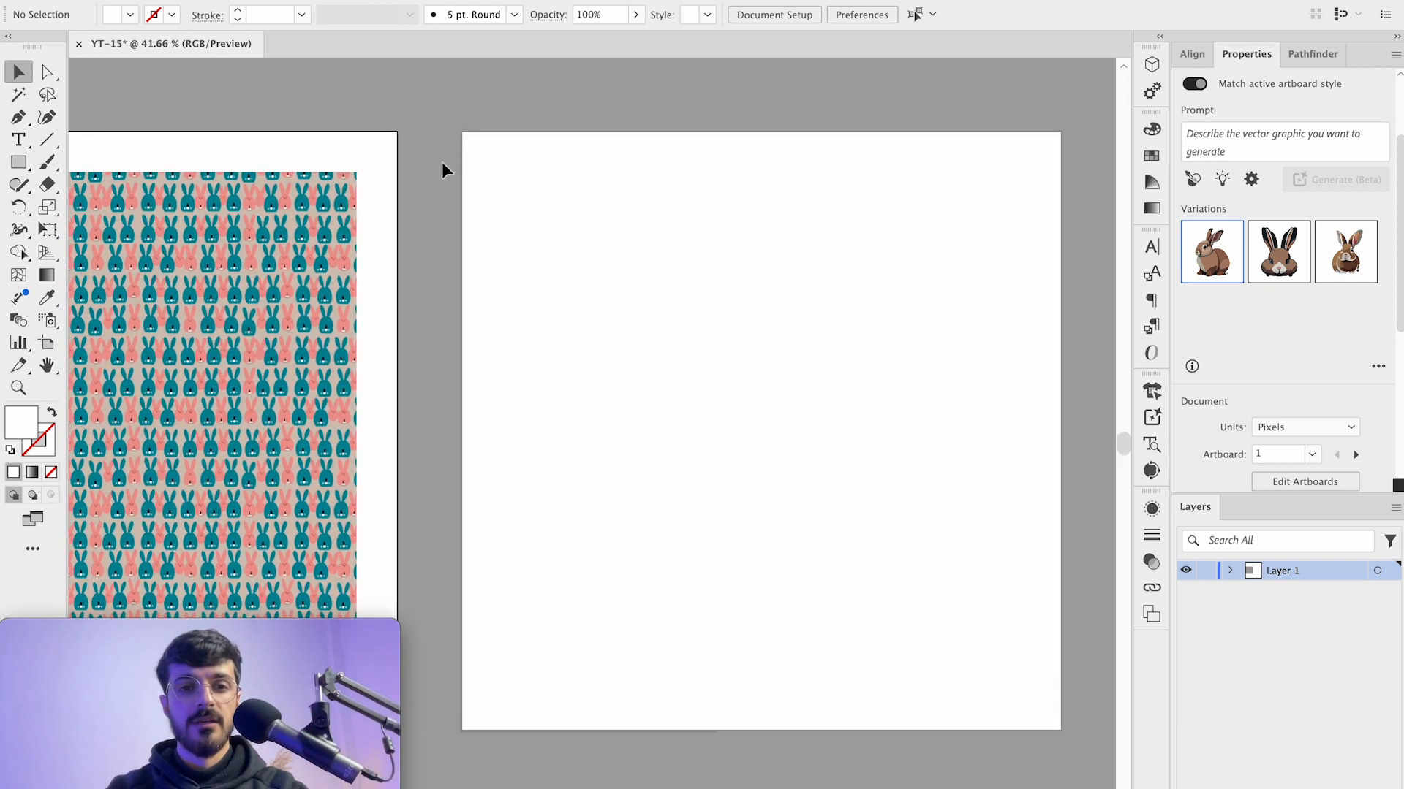
scroll(440, 162, "right", 2)
scroll(441, 162, "down", 1)
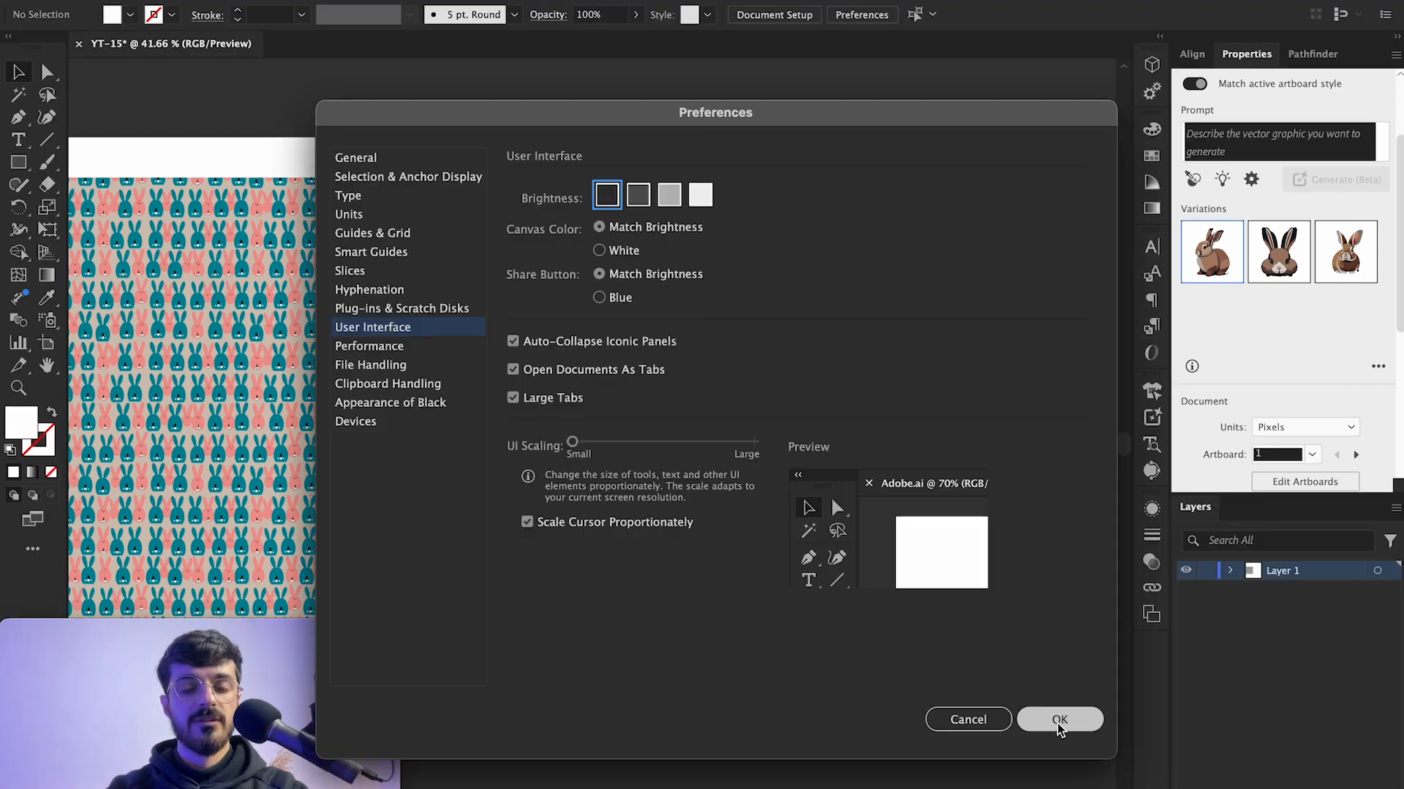
left_click(1059, 720)
Step: Draw a rectangle over the bunny pattern on Artboard 1 and align it to the artboard's horizontal and vertical centre
scroll(461, 113, "up", 1)
scroll(460, 113, "right", 2)
scroll(461, 113, "left", 1)
scroll(460, 113, "up", 1)
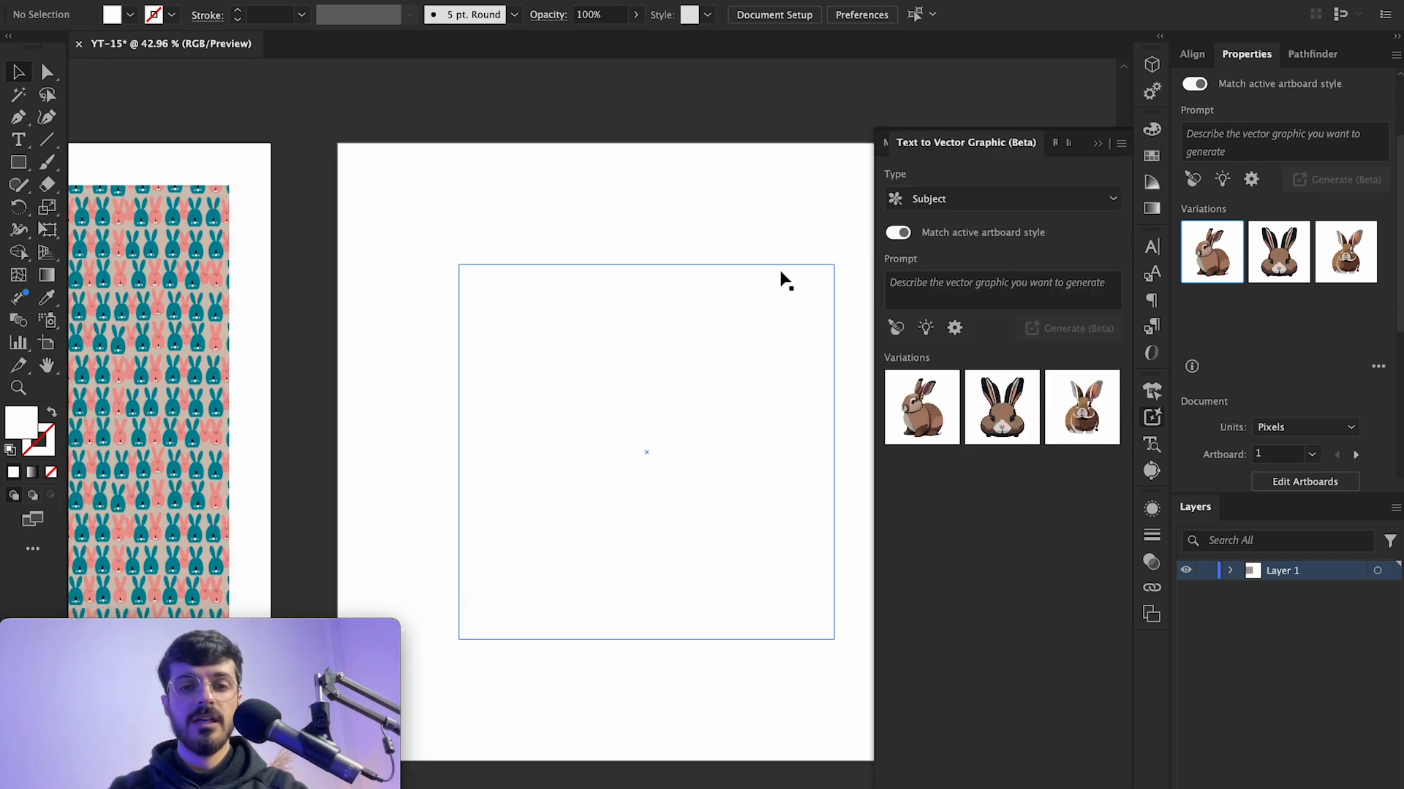
scroll(782, 280, "down", 3)
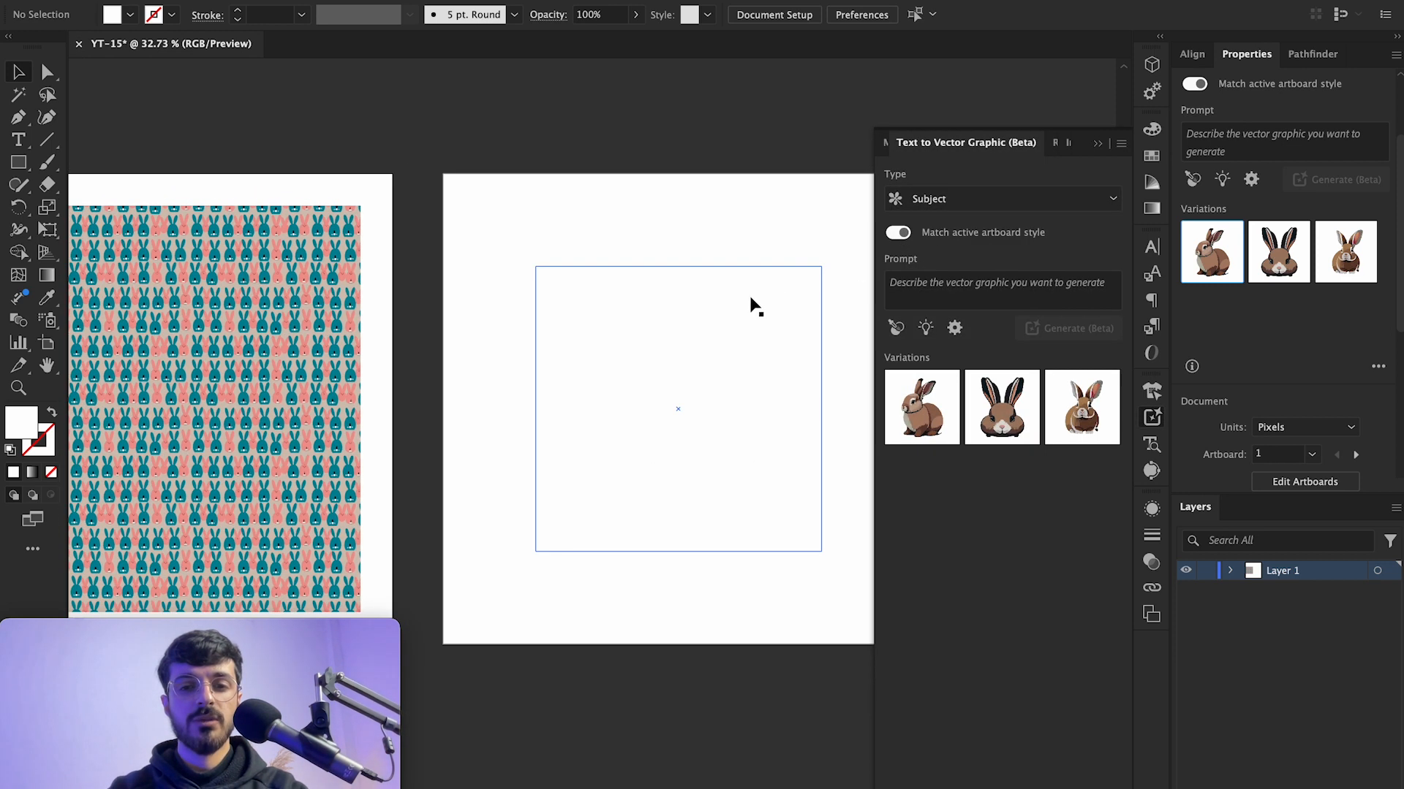
scroll(755, 307, "up", 5)
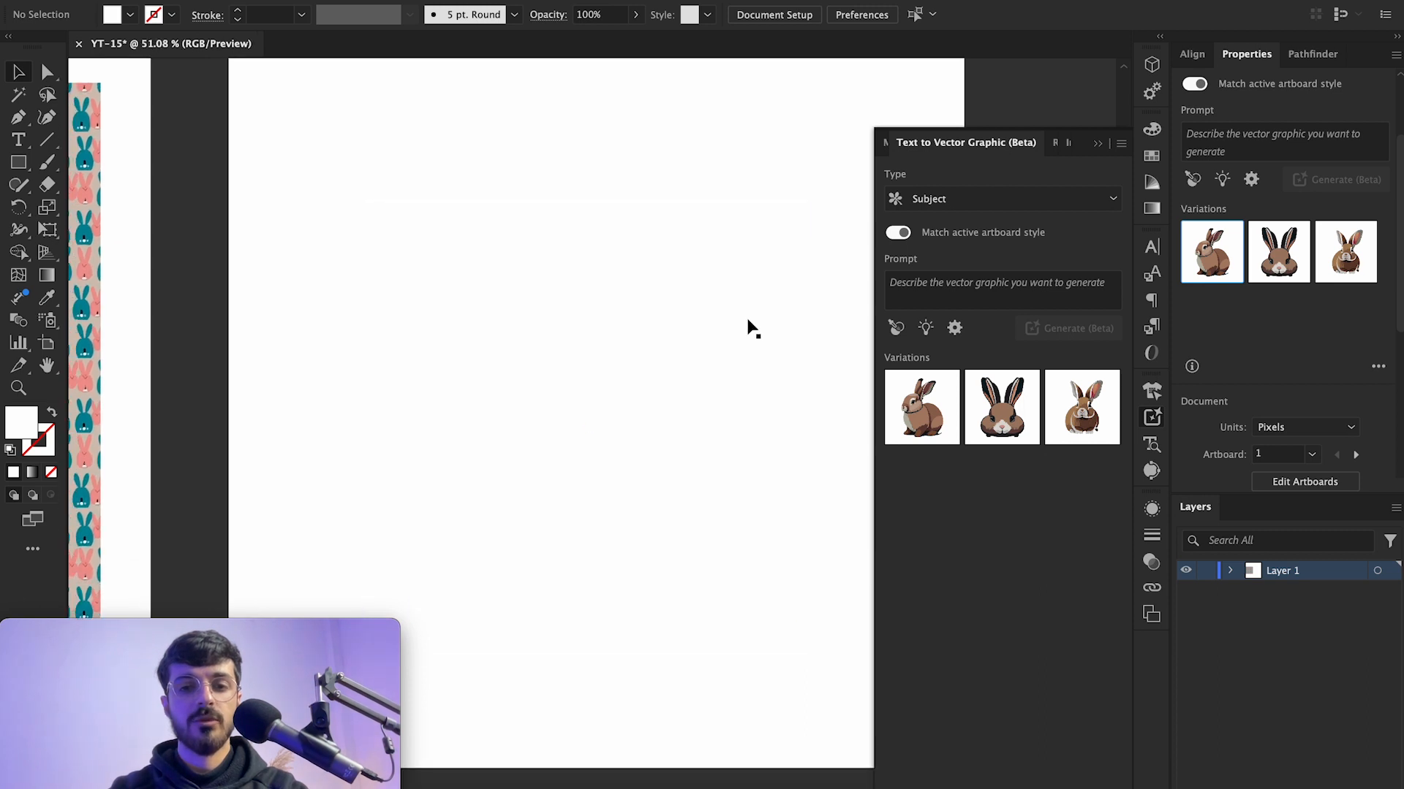
scroll(749, 326, "down", 3)
left_click(700, 334)
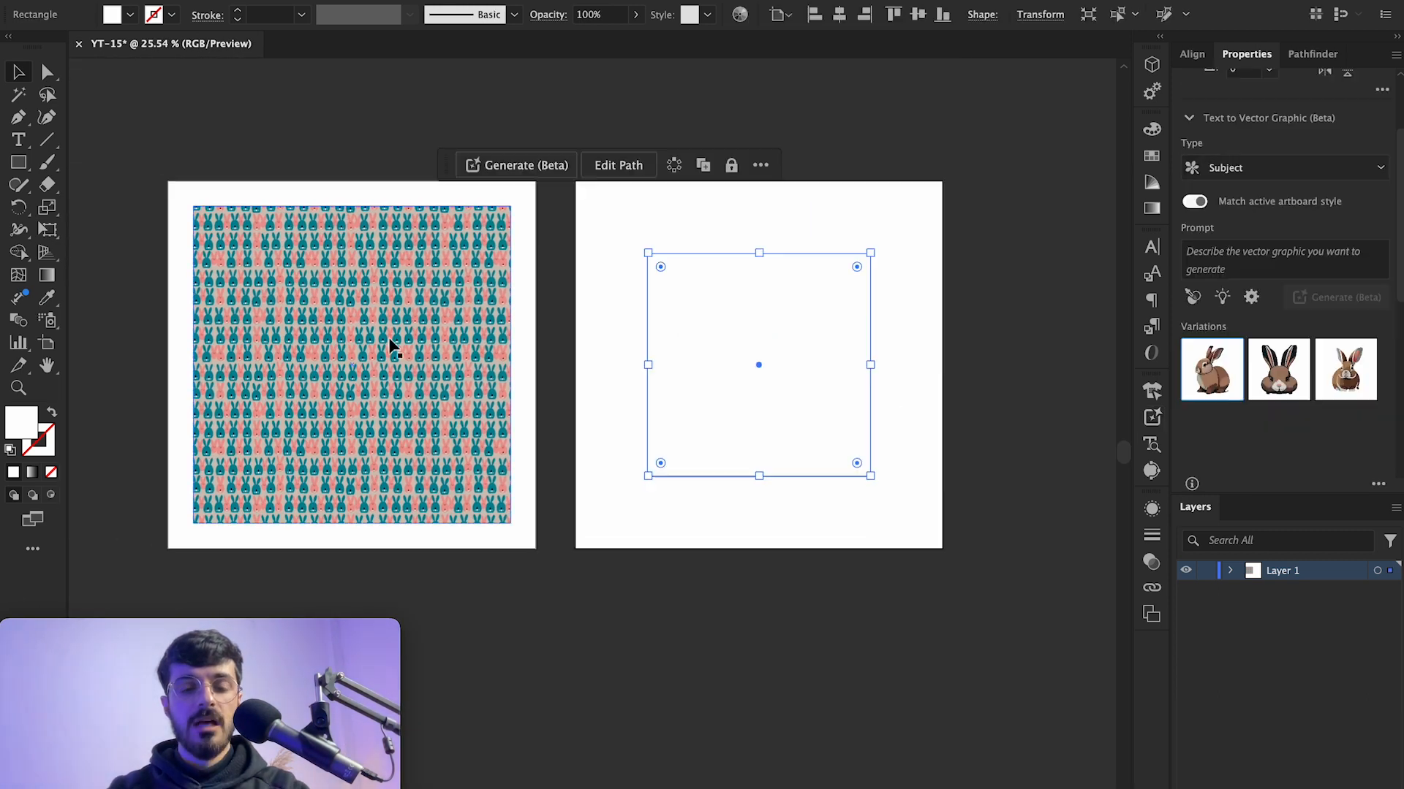
scroll(211, 395, "up", 7)
scroll(209, 394, "left", 1)
scroll(210, 395, "down", 2)
scroll(211, 397, "left", 4)
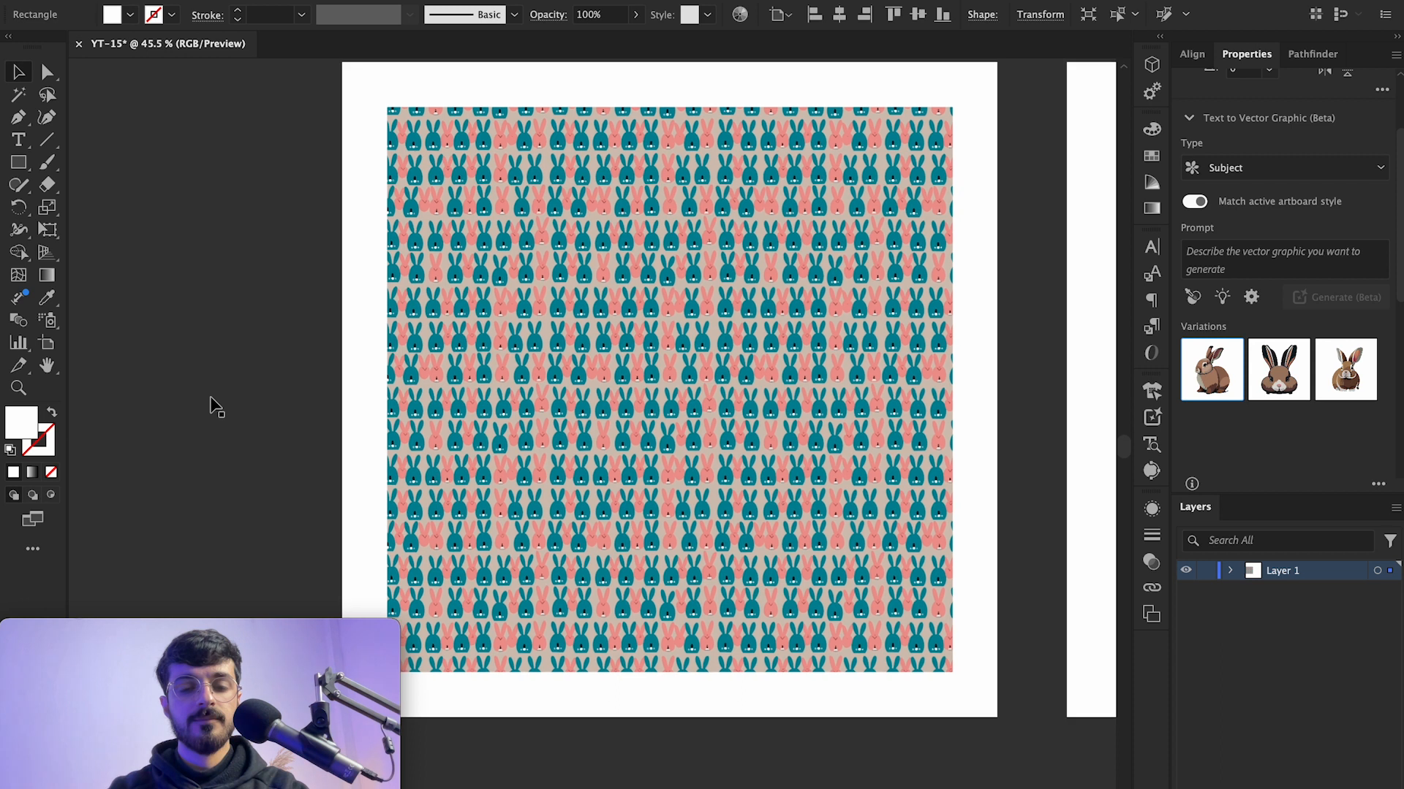
scroll(217, 407, "left", 3)
scroll(216, 407, "up", 1)
key("m")
left_click_drag(643, 276, 892, 496)
key("v")
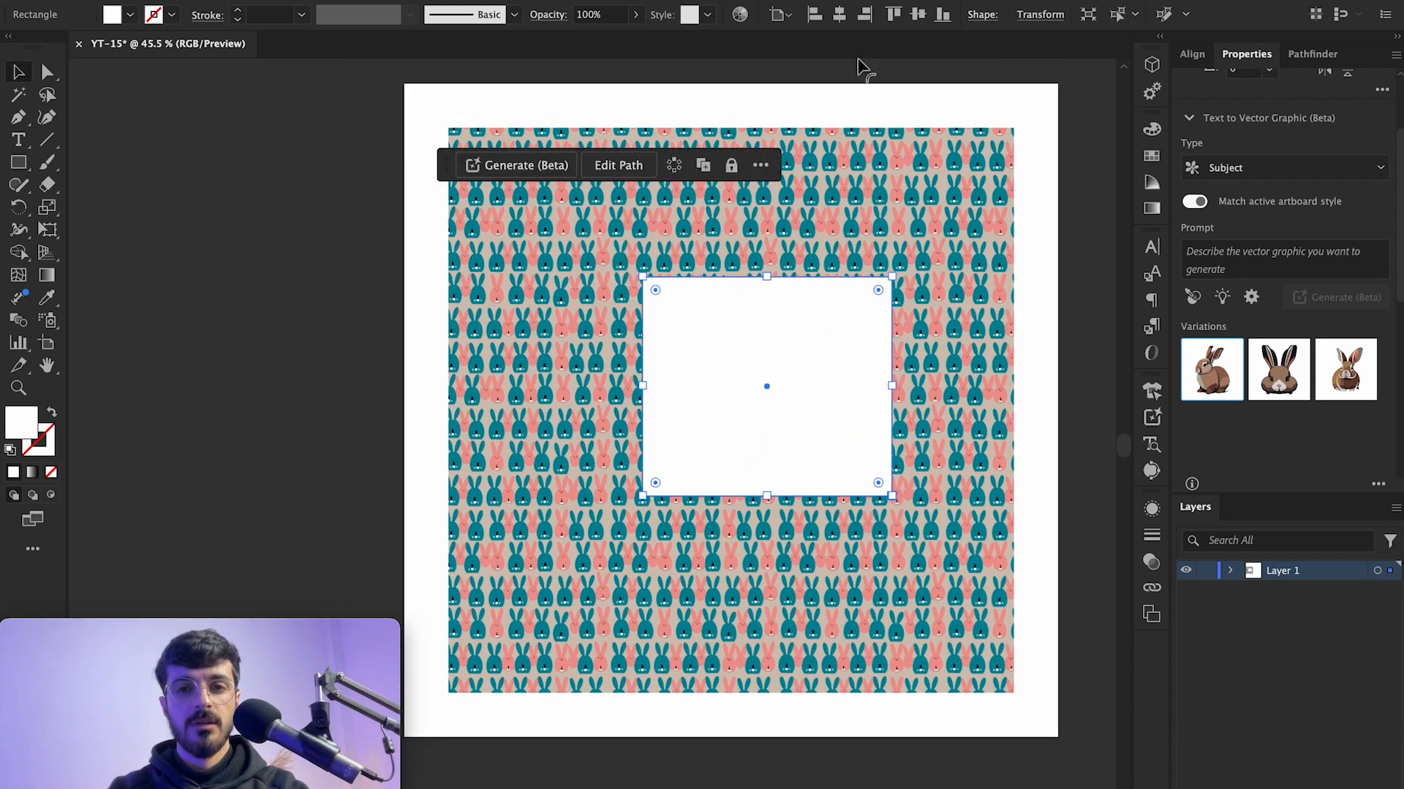
left_click(839, 14)
left_click(917, 13)
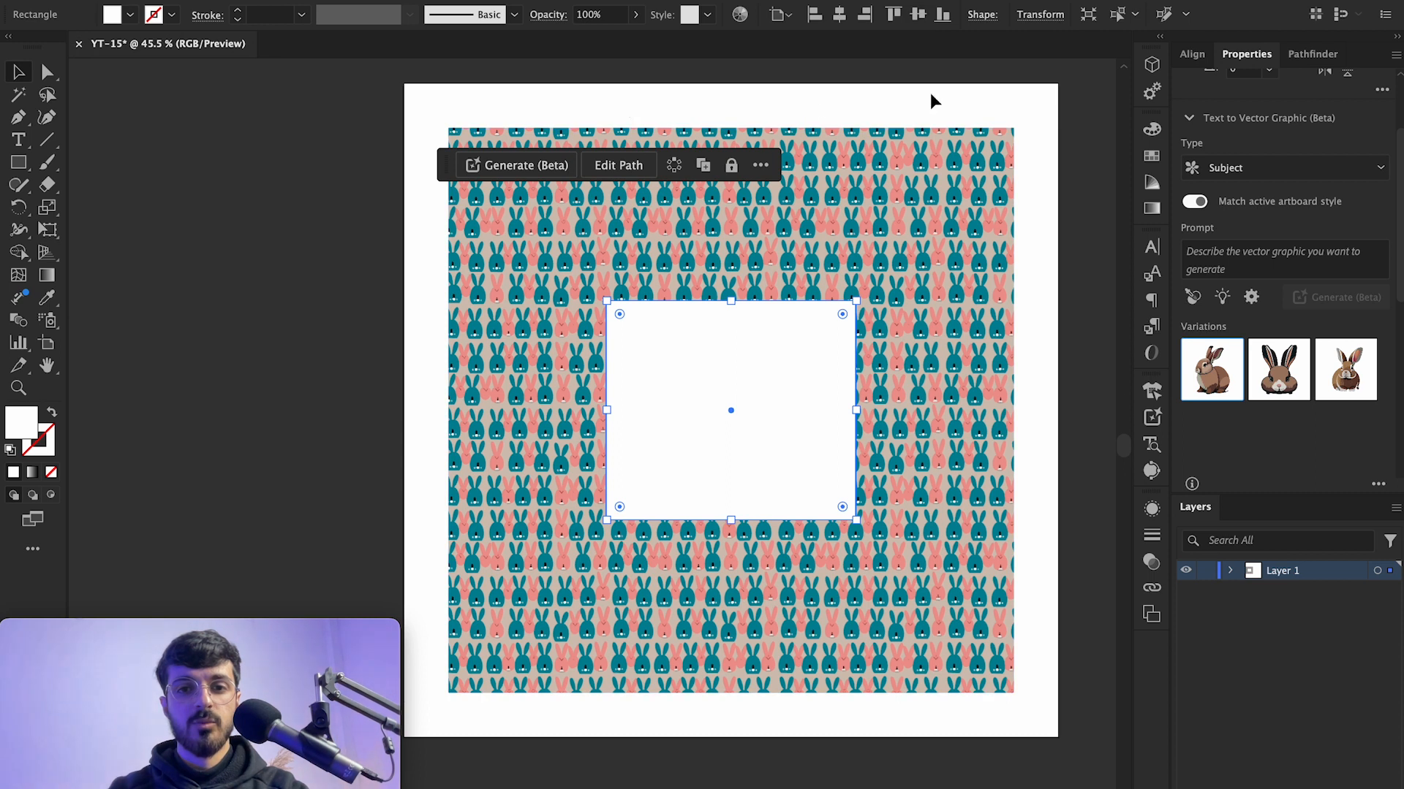
Step: Turn off Match active artboard style and generate a Subject graphic in the rectangle from the prompt Lion
scroll(822, 446, "right", 3)
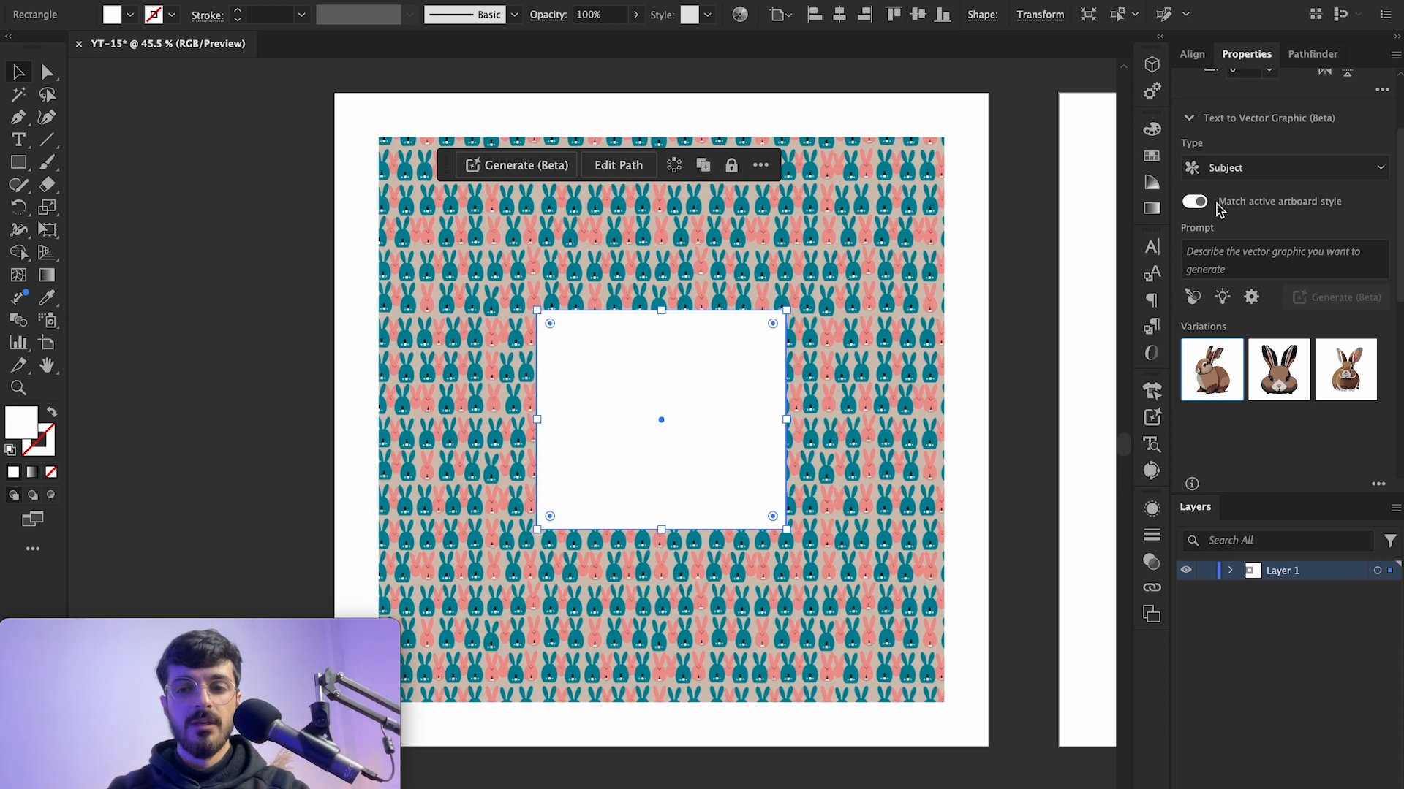
left_click(1196, 204)
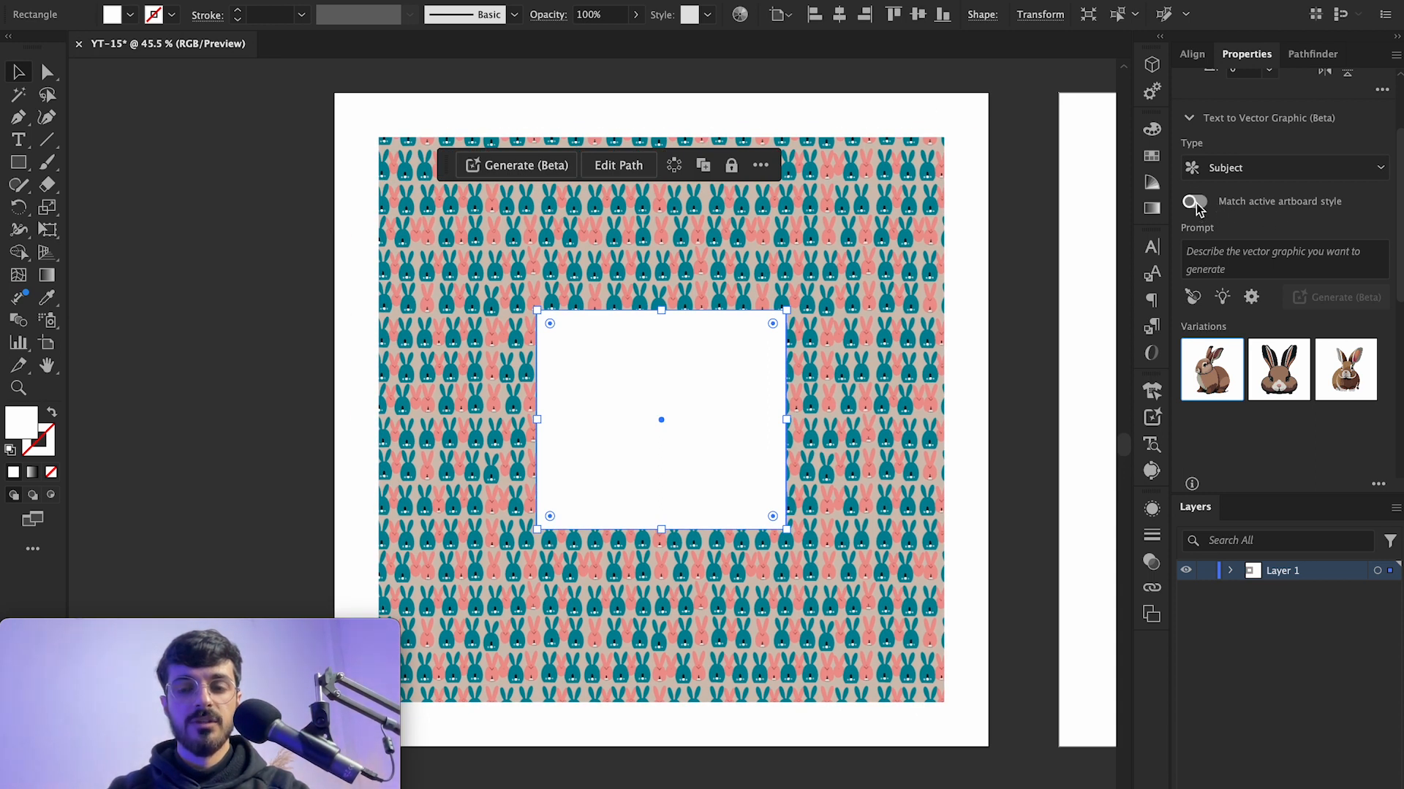
left_click(1255, 263)
type("L")
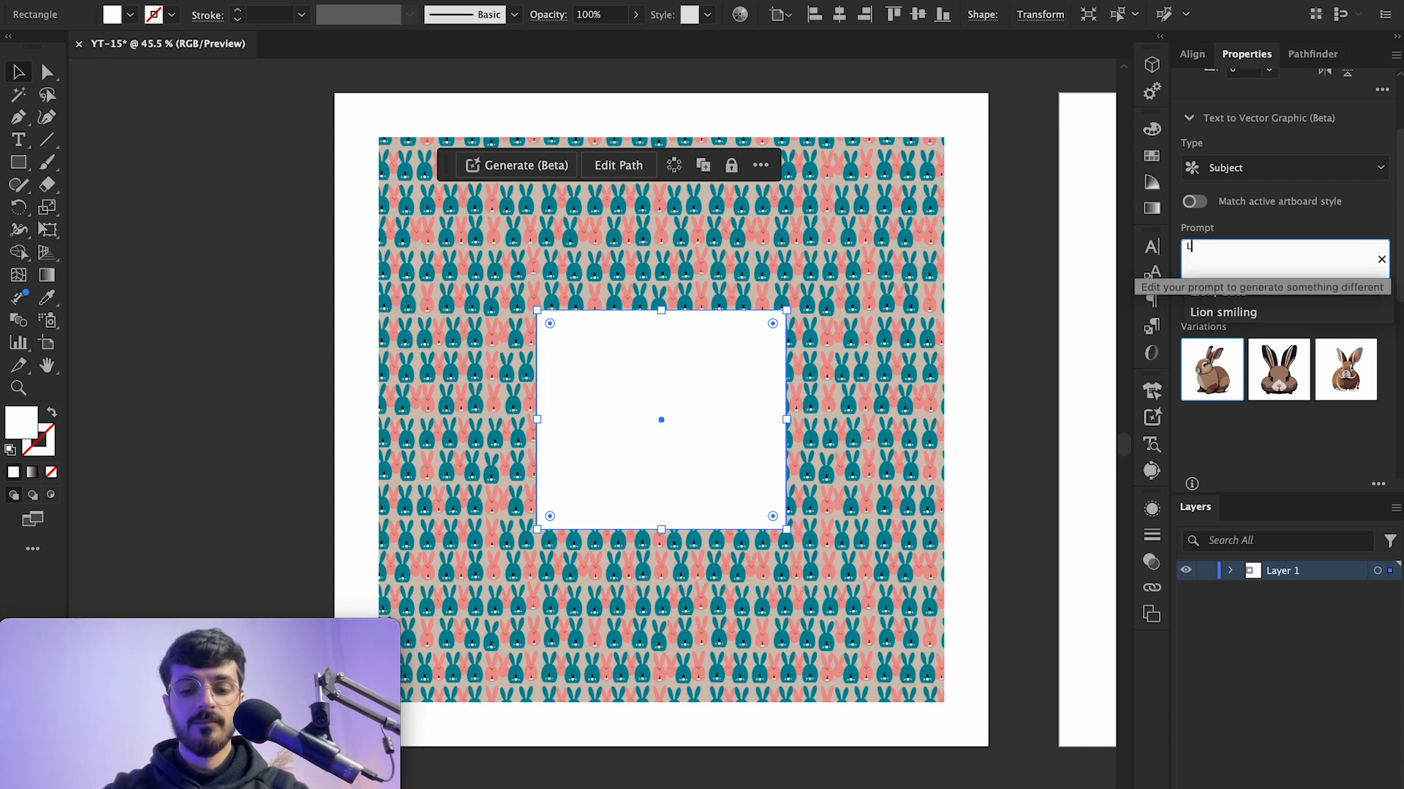
type("ion")
key("Return")
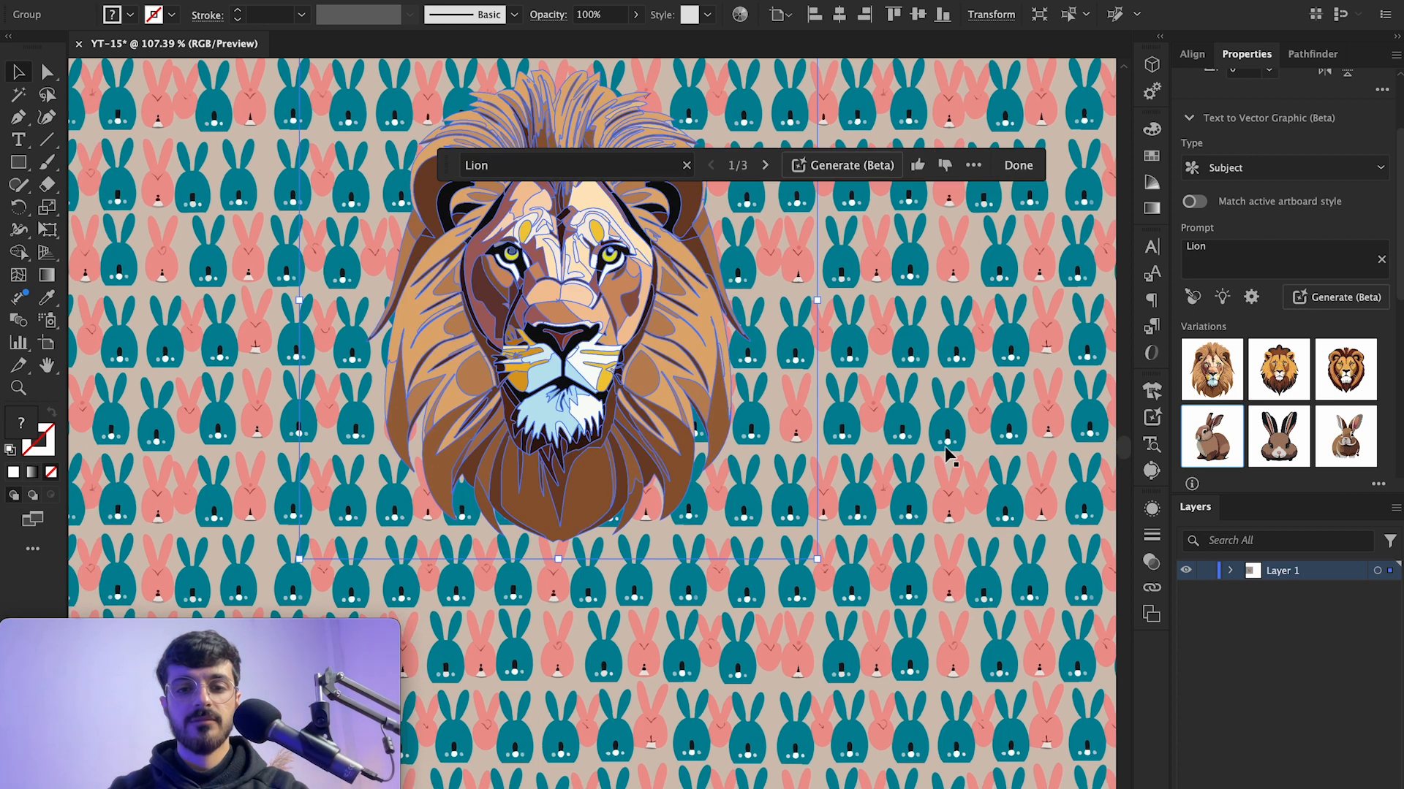
Step: Undo the generated lion and generate the Lion prompt again in the rectangle
left_click(947, 455)
key("ctrl+z")
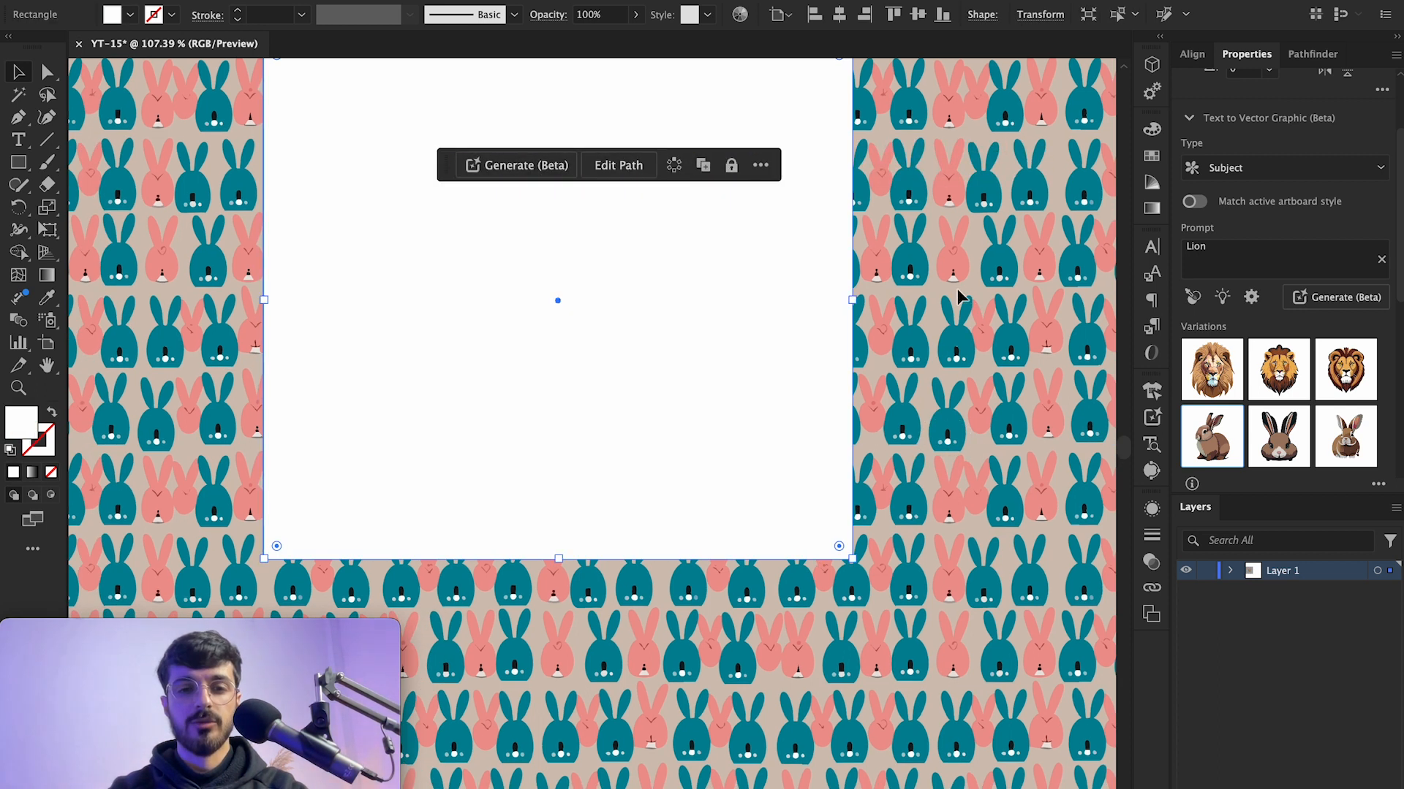
scroll(765, 370, "down", 5)
scroll(714, 391, "up", 3)
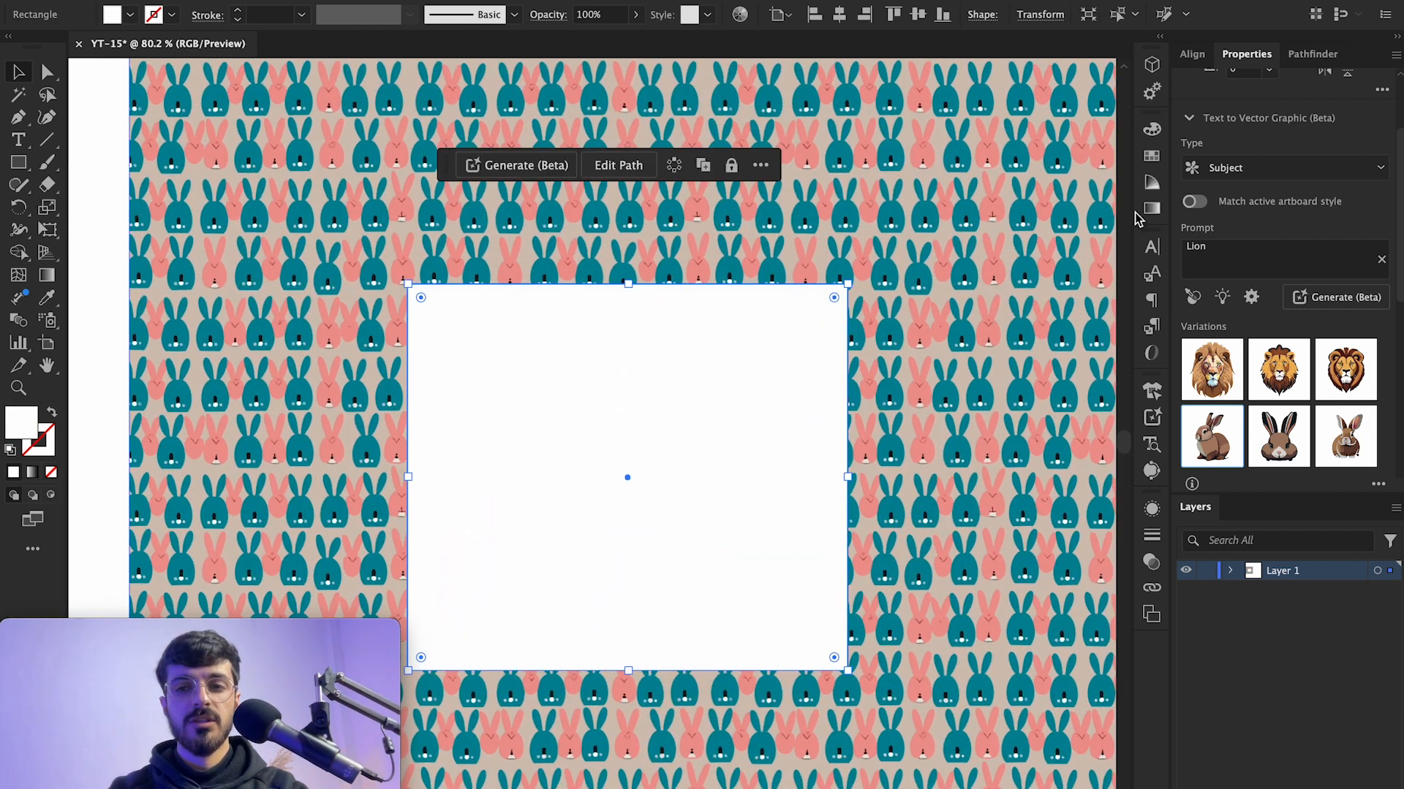
left_click(1233, 253)
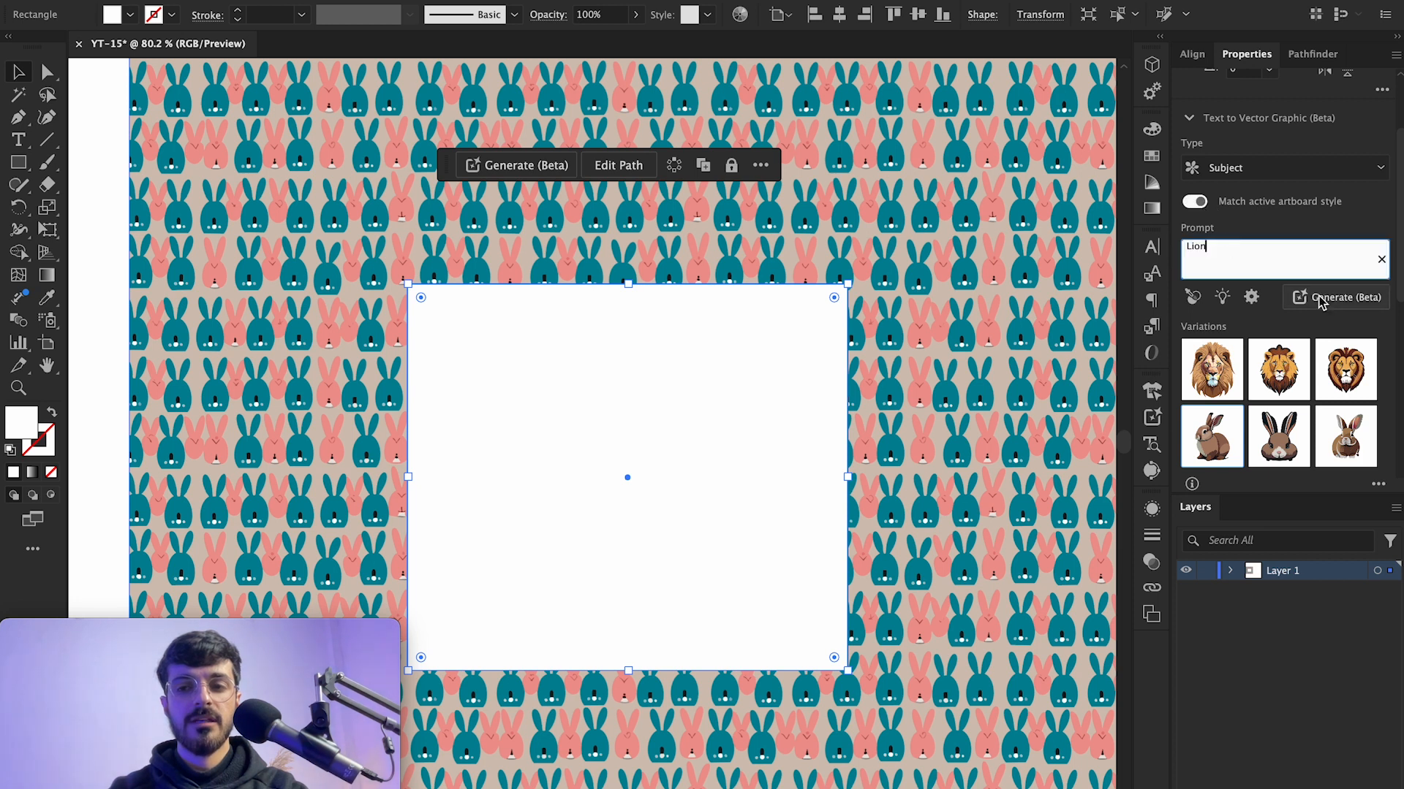
left_click(1332, 299)
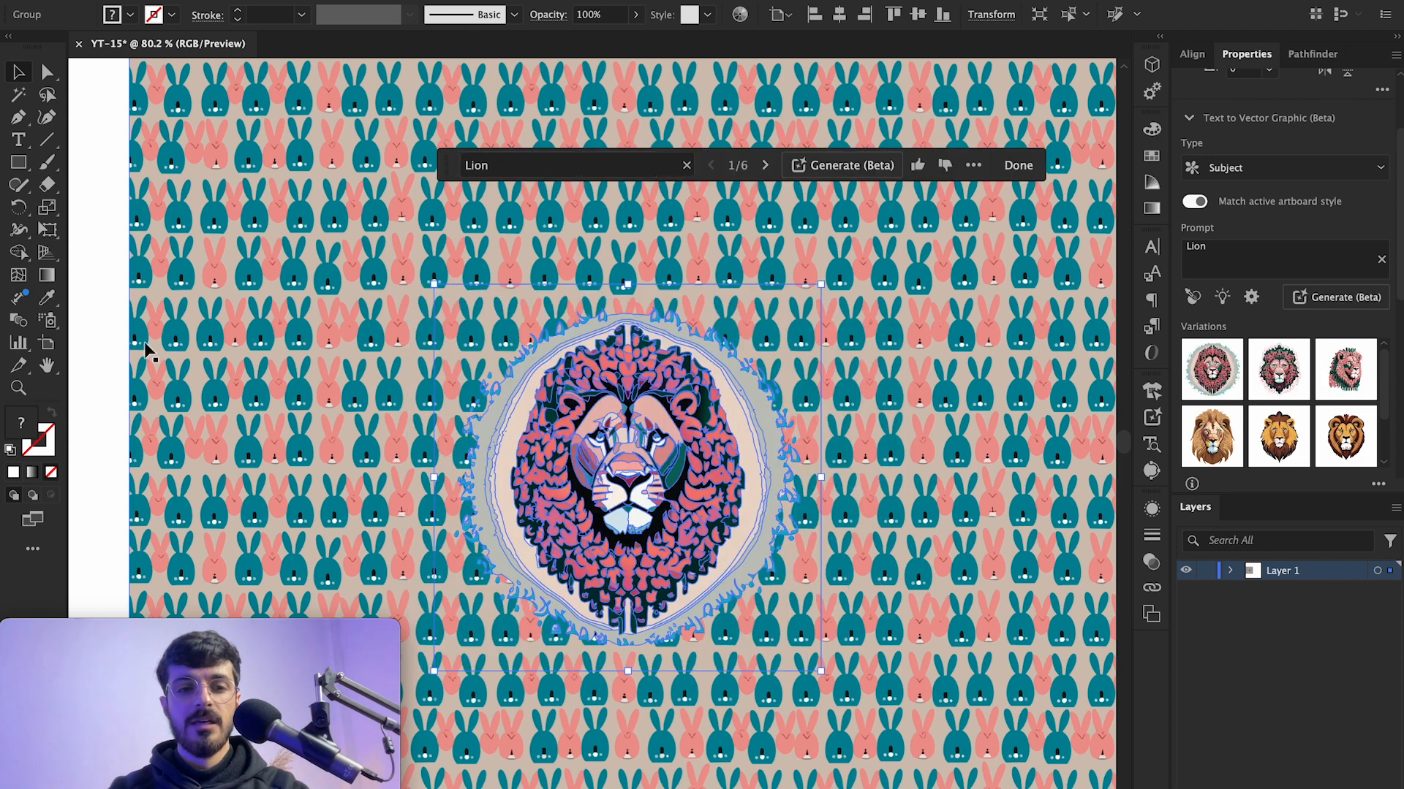
Step: Zoom in and select the generated lion to examine its vector artwork
left_click(95, 349)
scroll(714, 541, "up", 5)
scroll(714, 541, "left", 2)
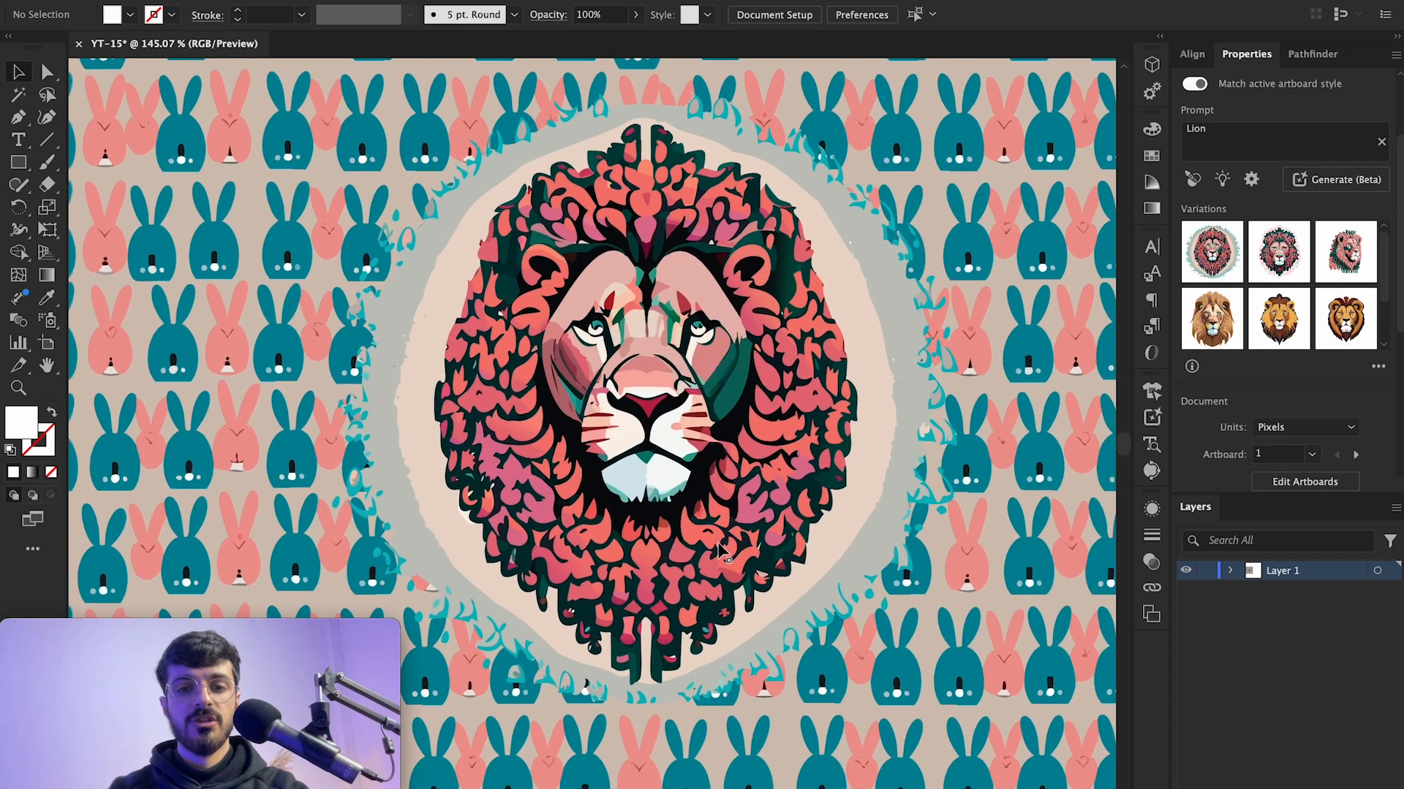
scroll(433, 347, "up", 5)
scroll(434, 348, "down", 6)
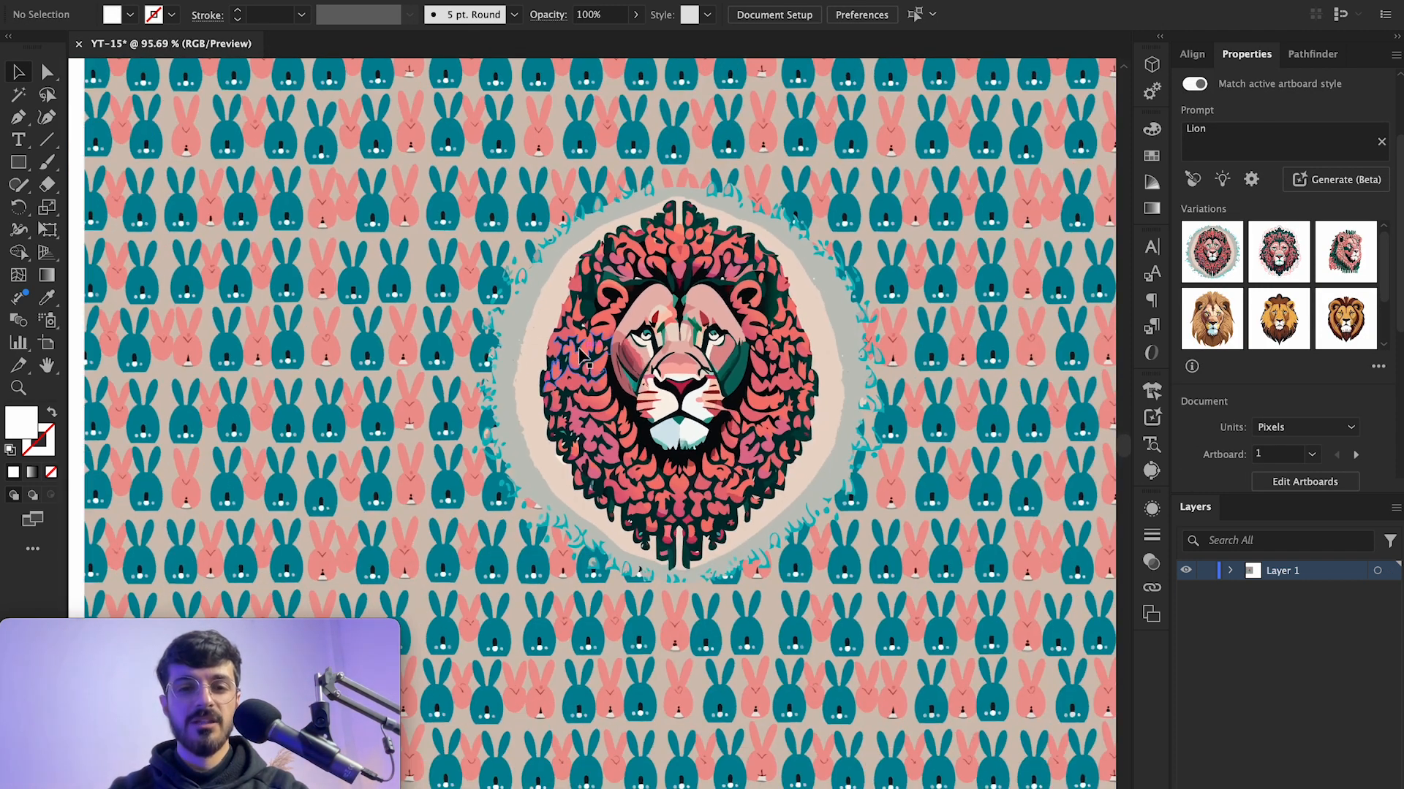
scroll(655, 349, "up", 5)
left_click(707, 332)
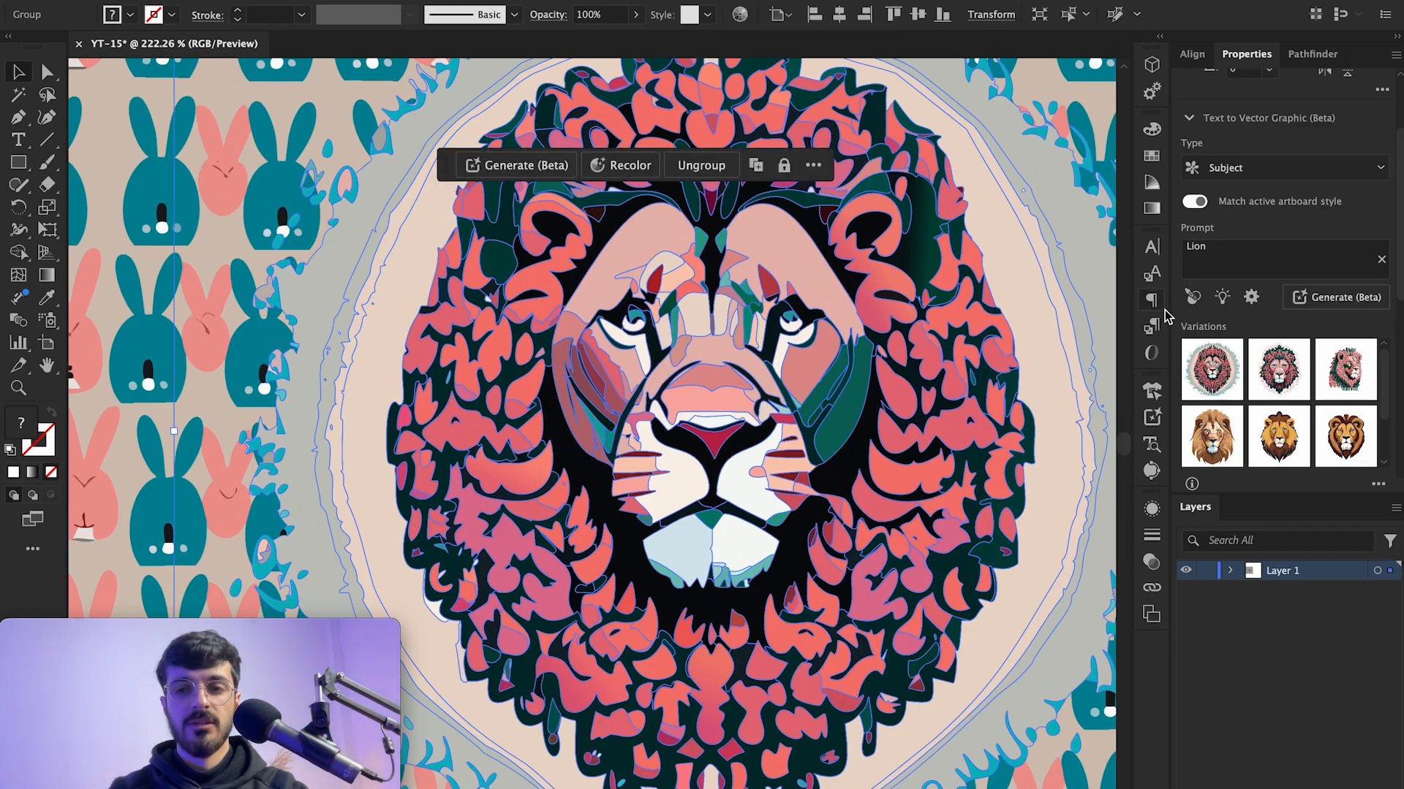
scroll(927, 427, "down", 4)
scroll(831, 364, "up", 3)
scroll(826, 354, "up", 1)
scroll(825, 361, "down", 2)
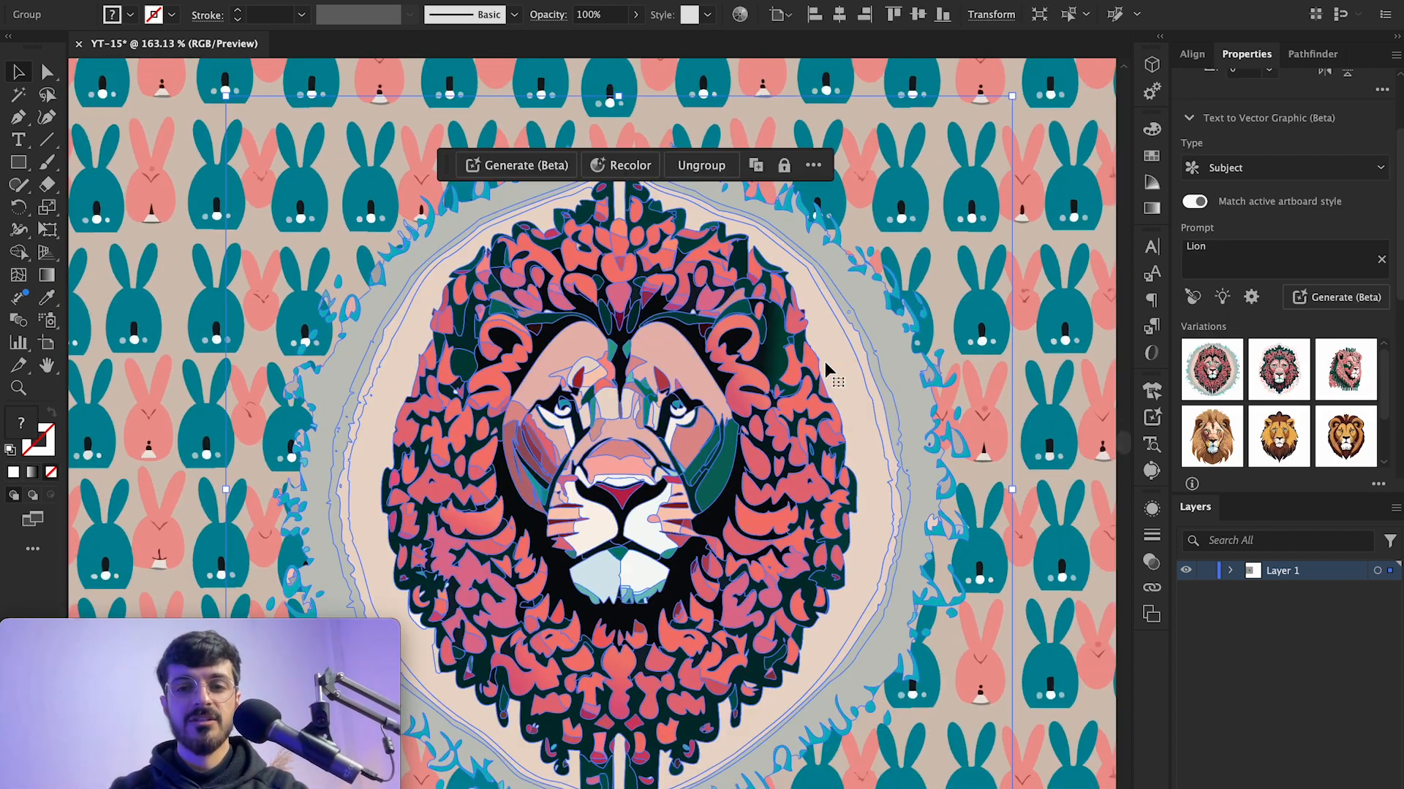
scroll(825, 361, "right", 2)
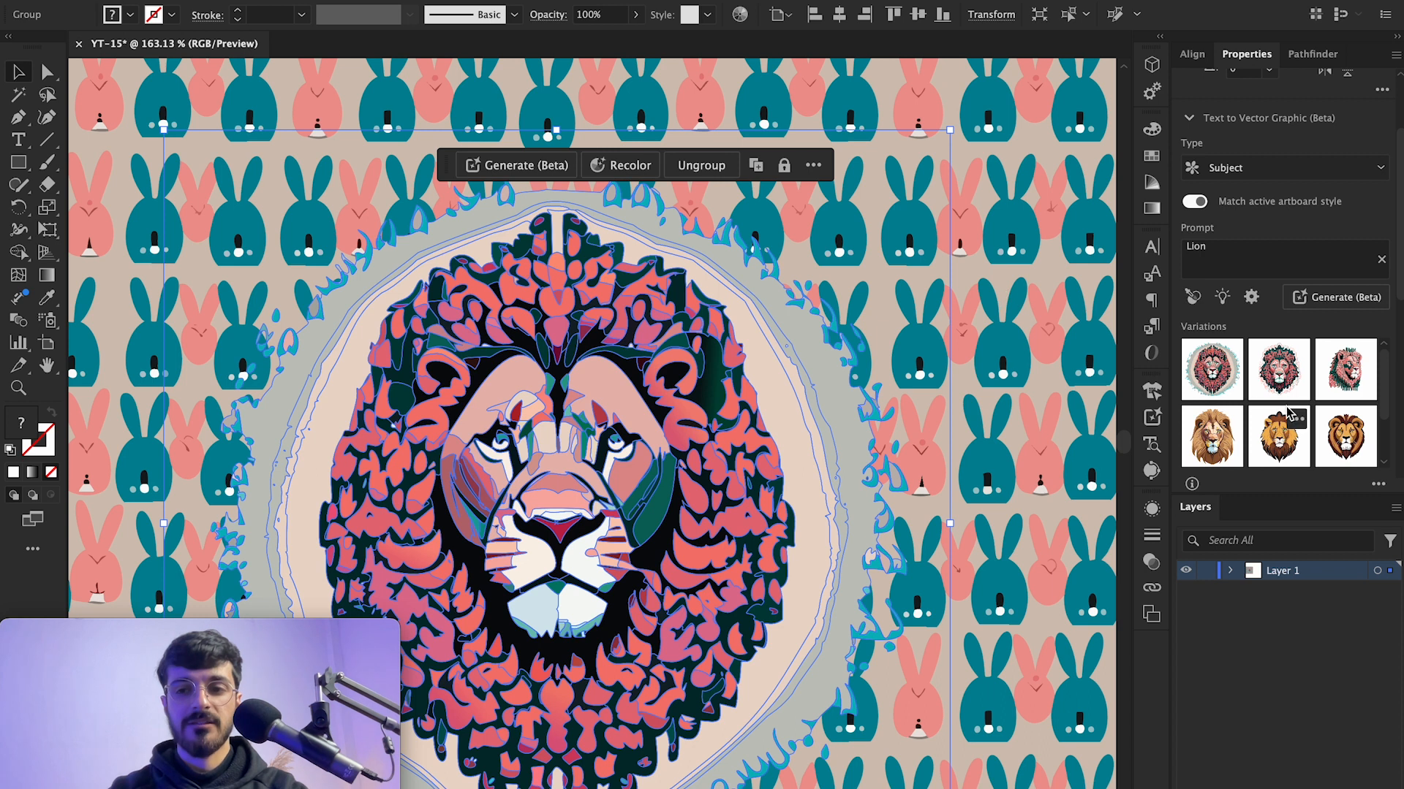
Step: Swap the lion for the second and then the third variation
left_click(1287, 375)
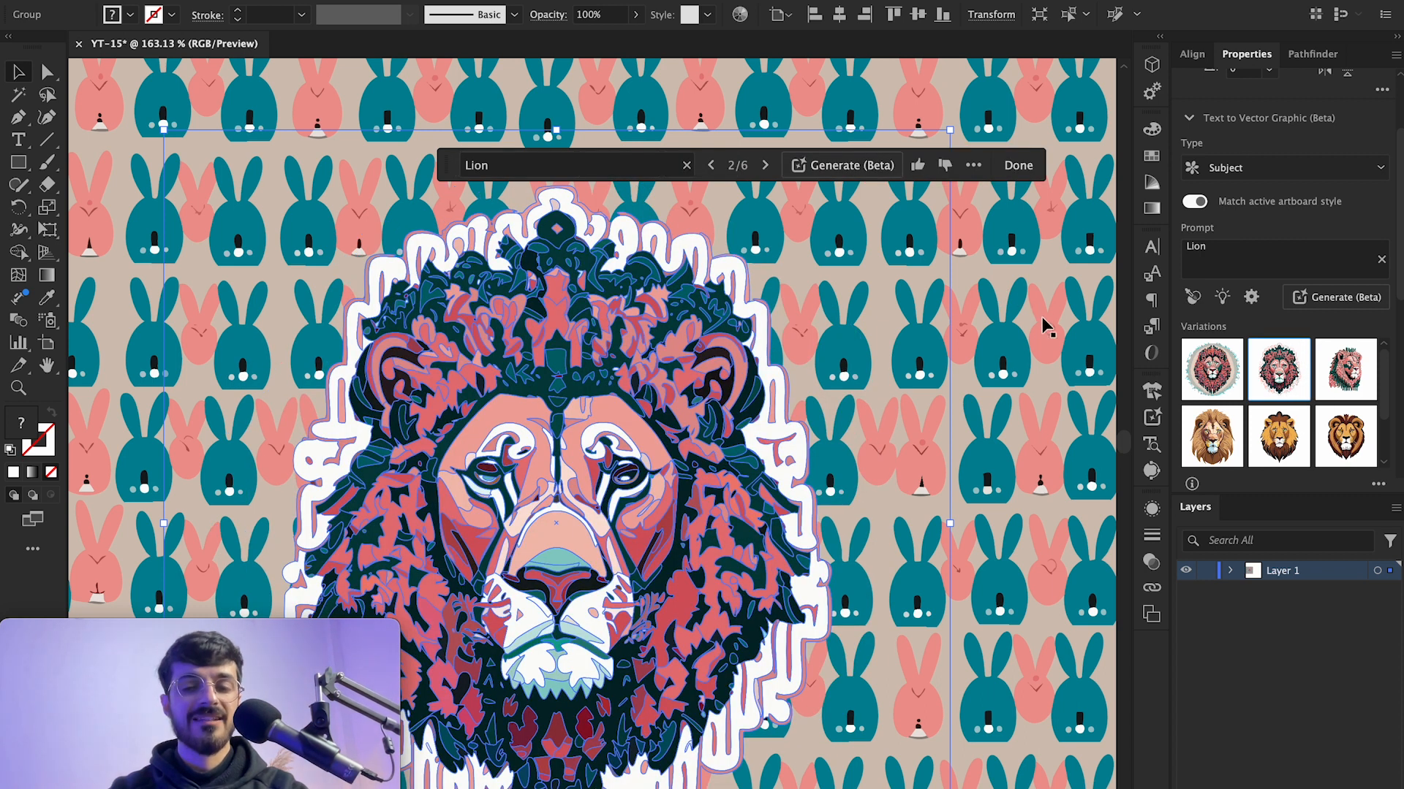
left_click(1345, 369)
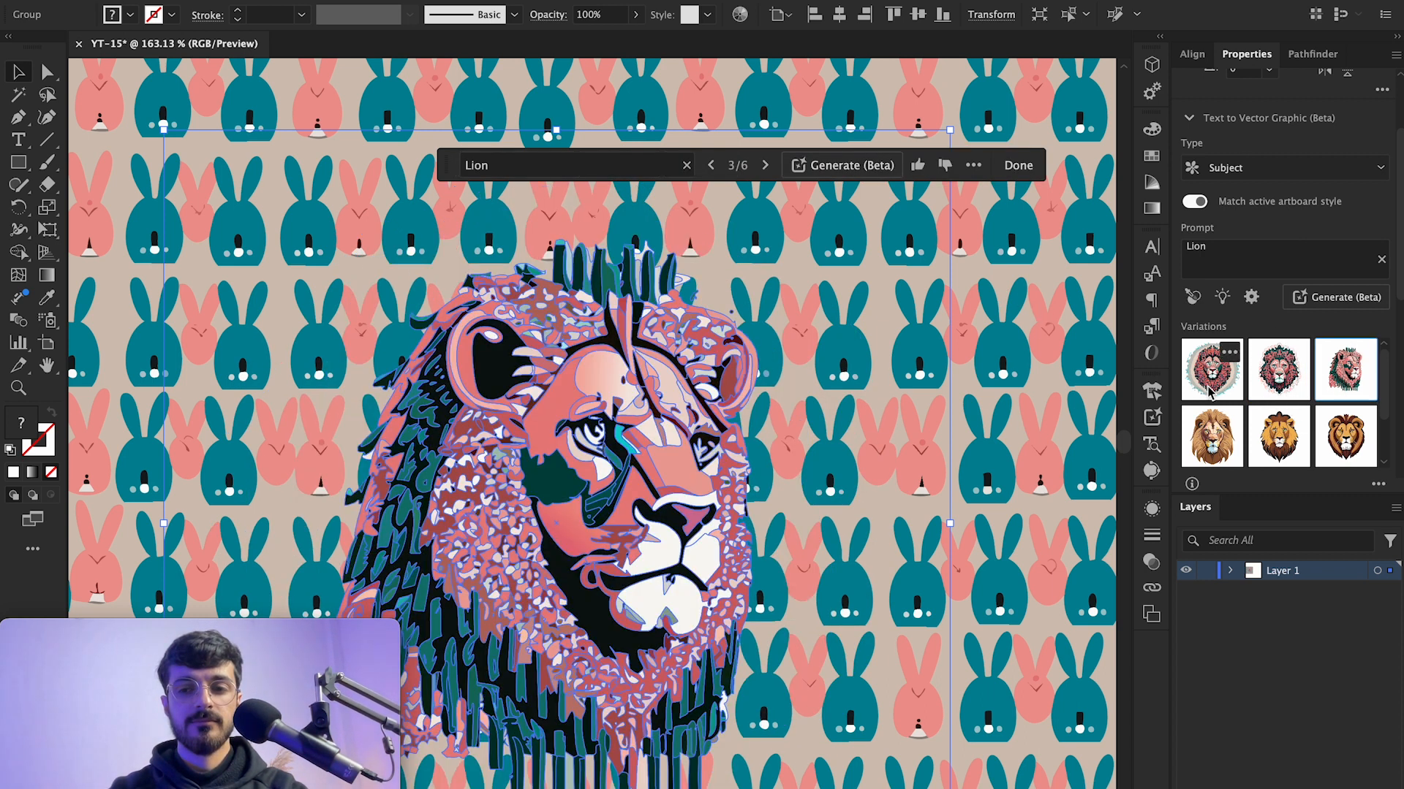
left_click(966, 394)
scroll(848, 479, "down", 3)
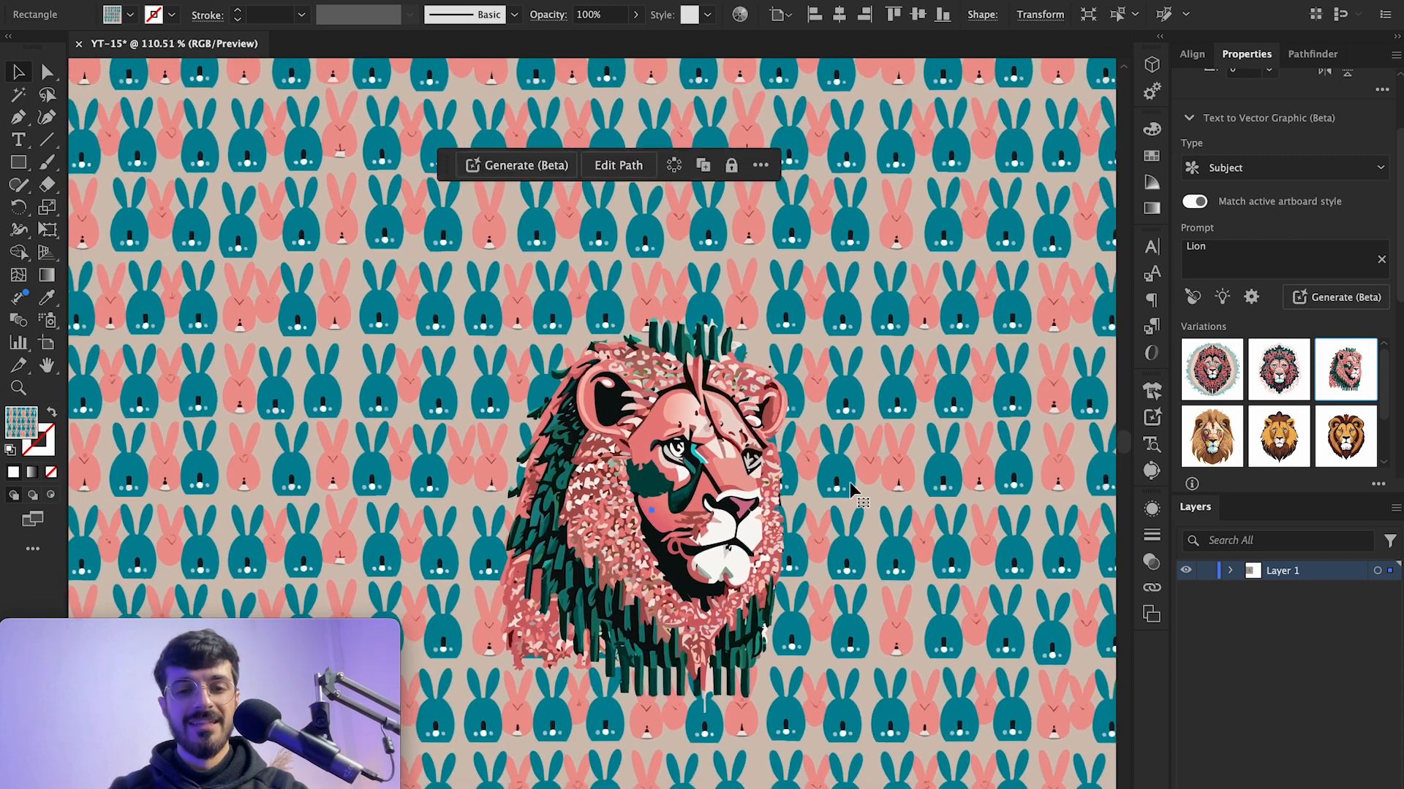
Step: Copy the Better Days Are Coming image from Pinterest in the browser and paste it onto Artboard 2
scroll(850, 481, "down", 5)
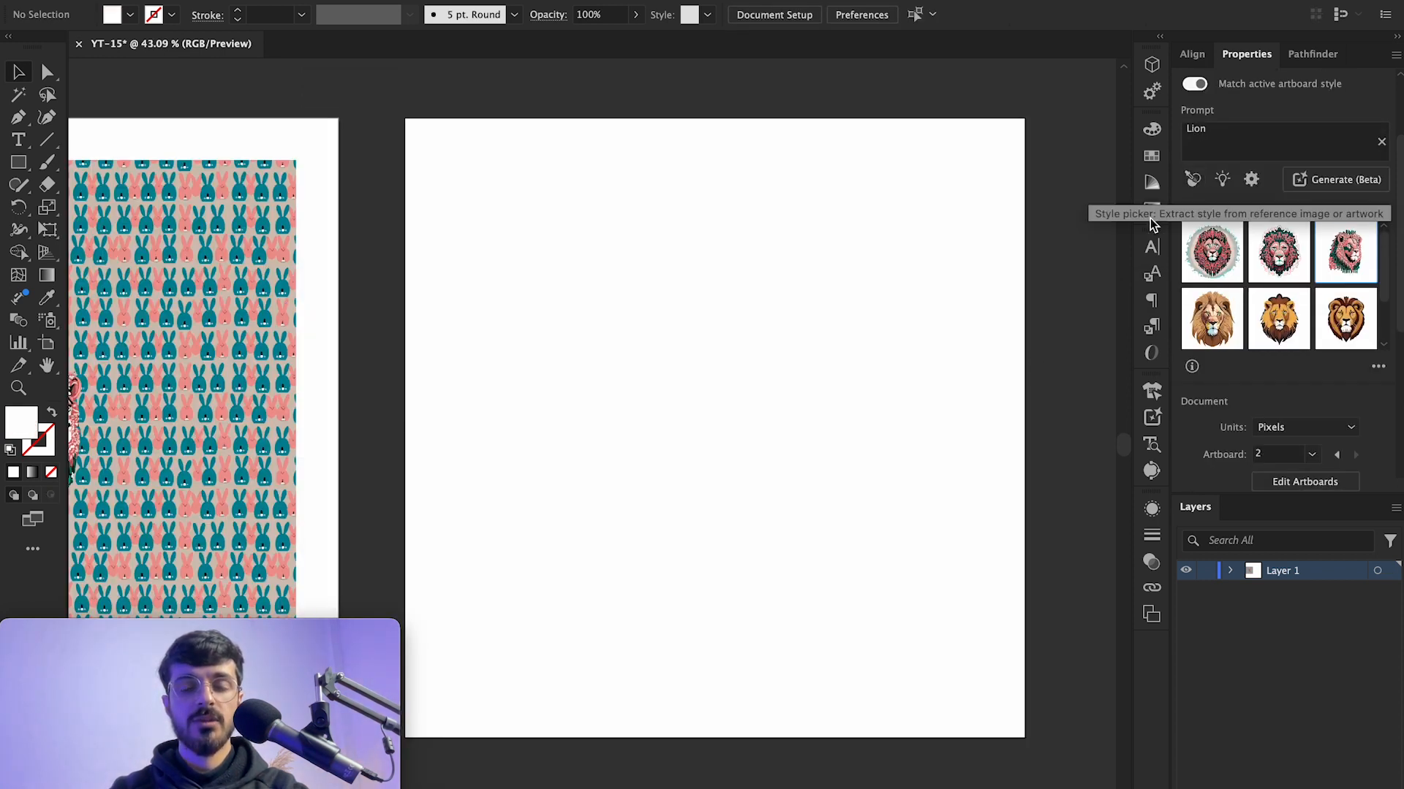
scroll(1042, 298, "right", 1)
scroll(1042, 297, "left", 1)
scroll(1042, 297, "right", 5)
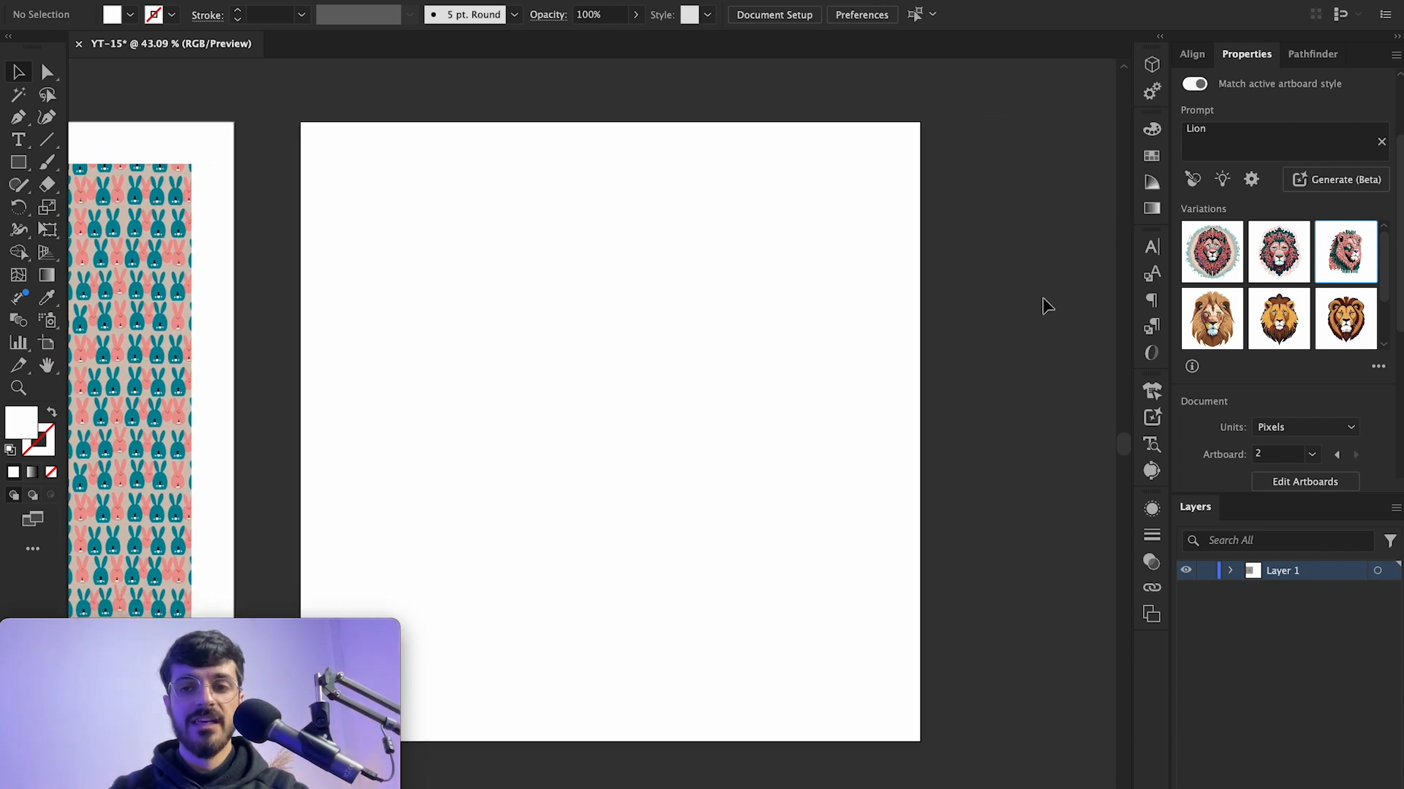
scroll(1001, 322, "left", 1)
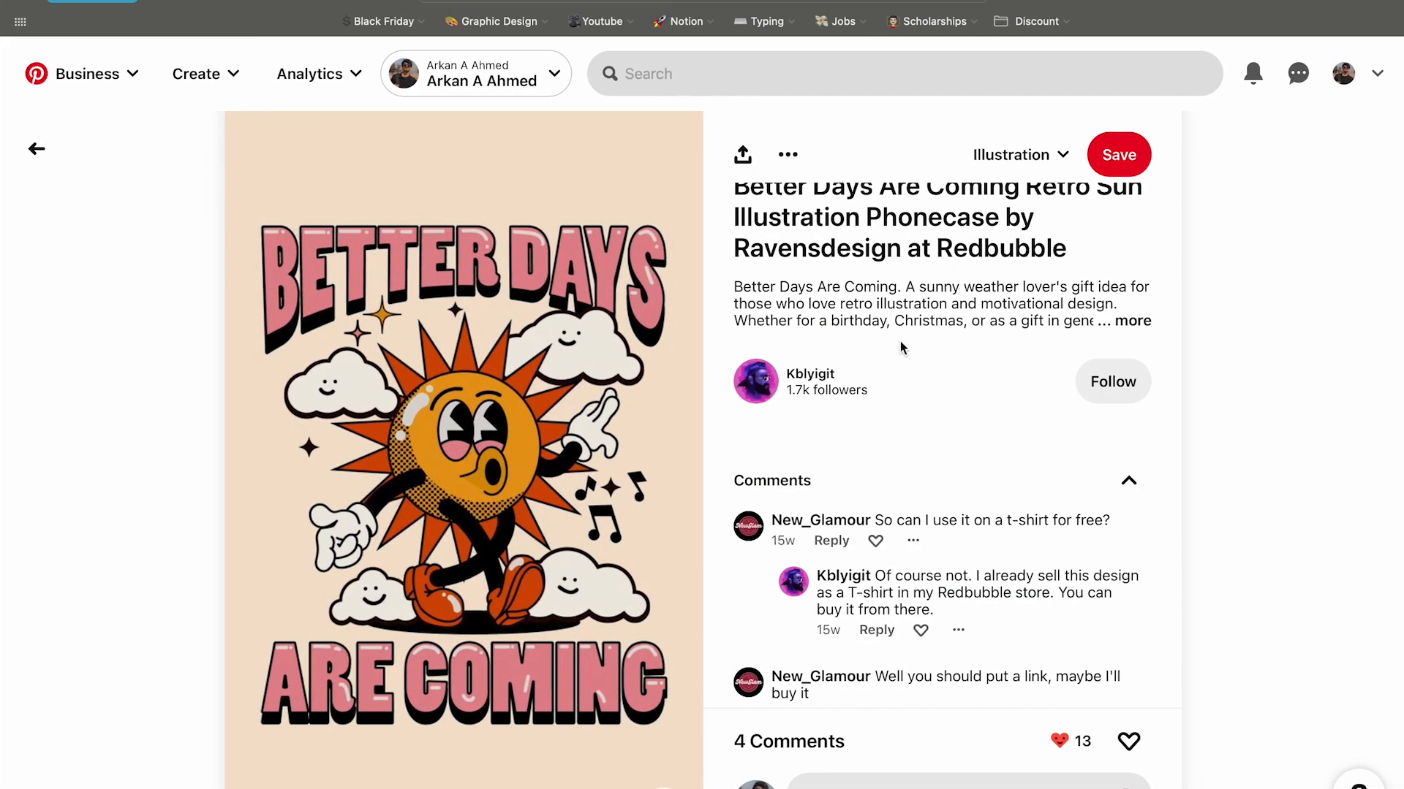
scroll(900, 341, "down", 3)
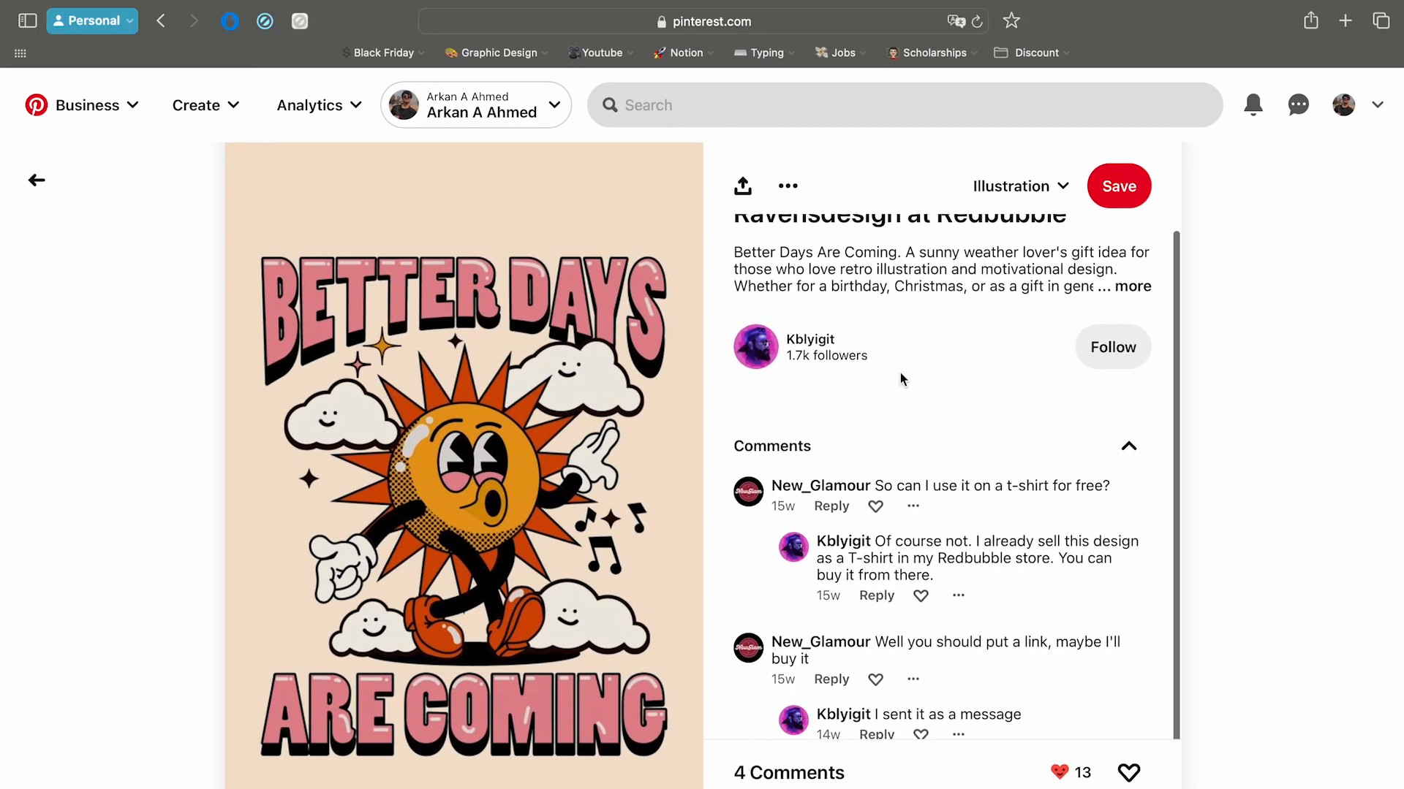
right_click(513, 406)
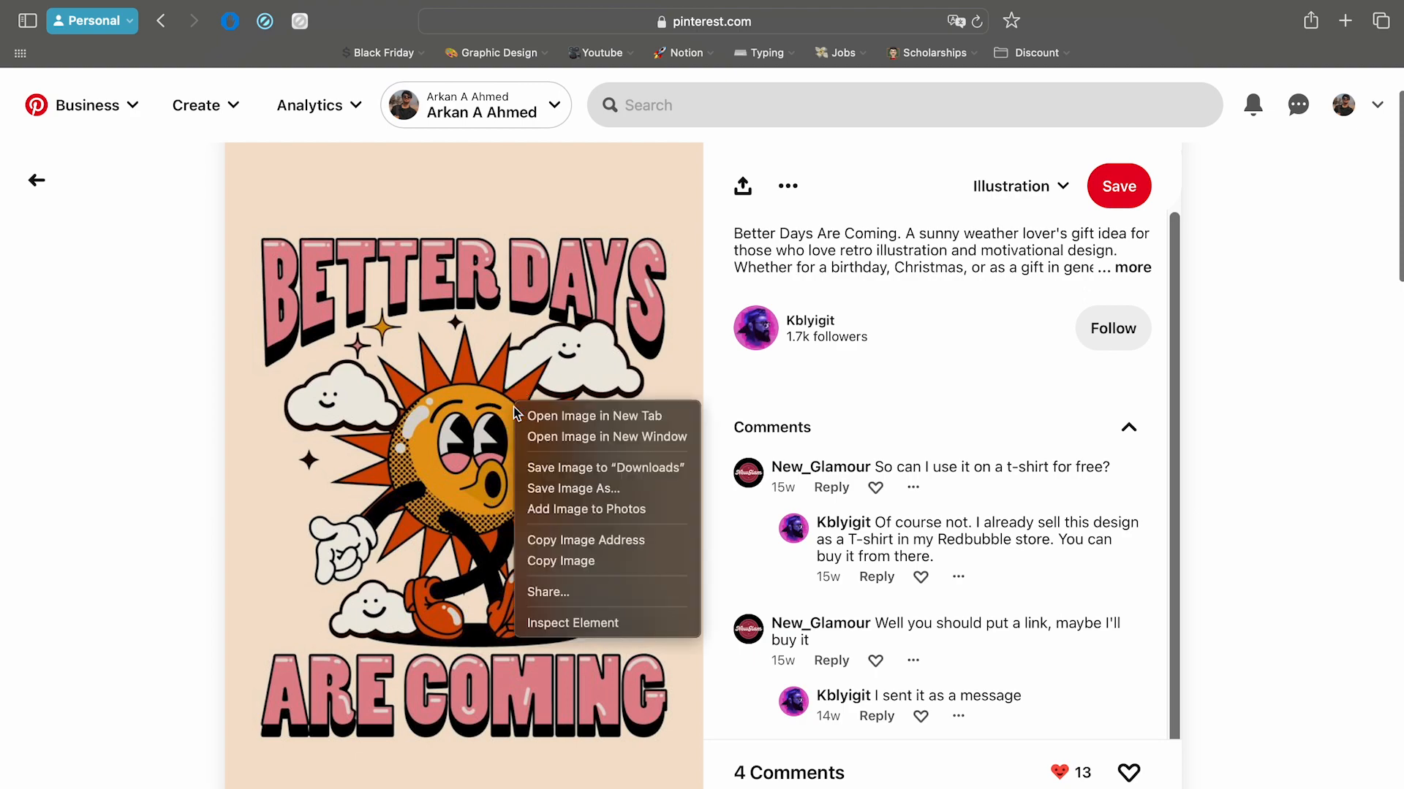
left_click(583, 557)
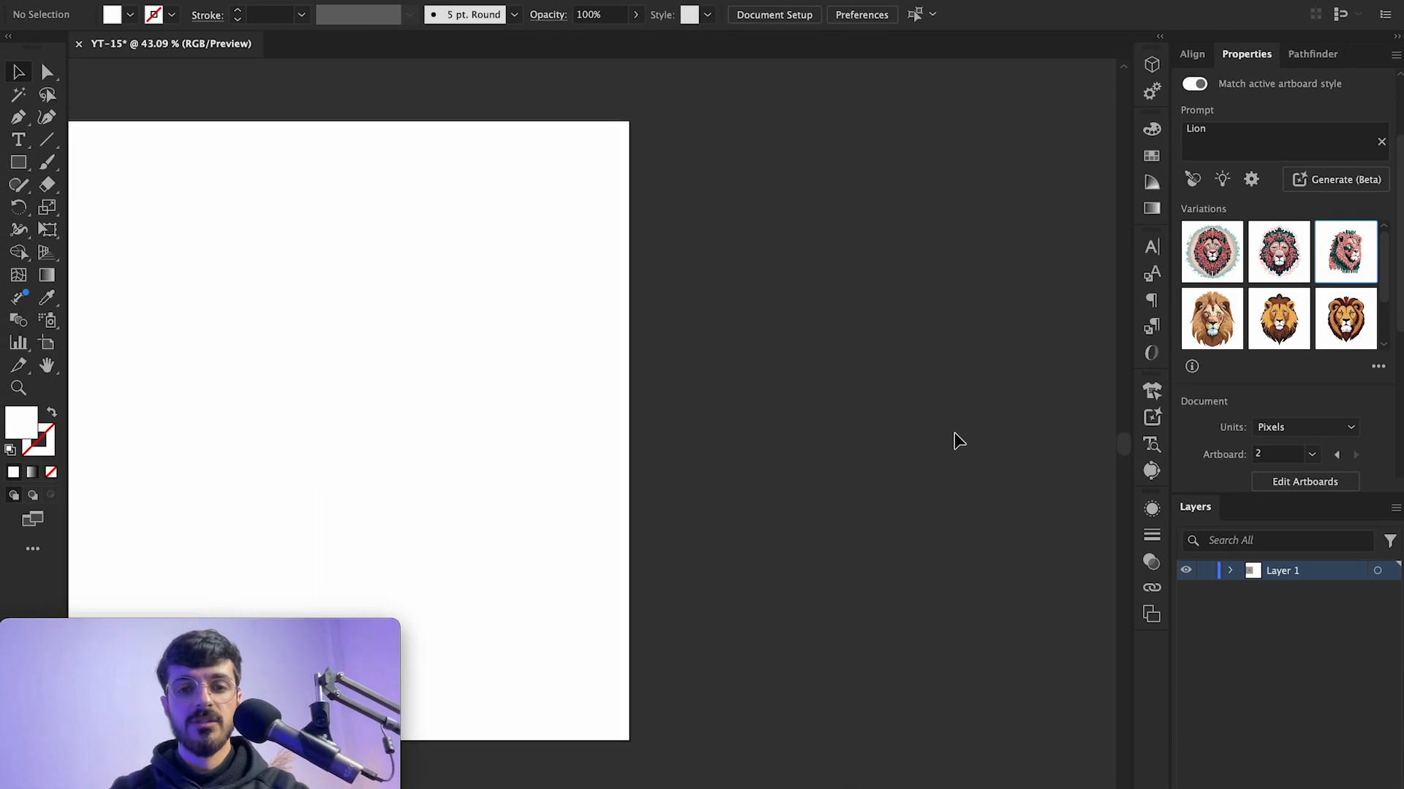
scroll(954, 432, "down", 2)
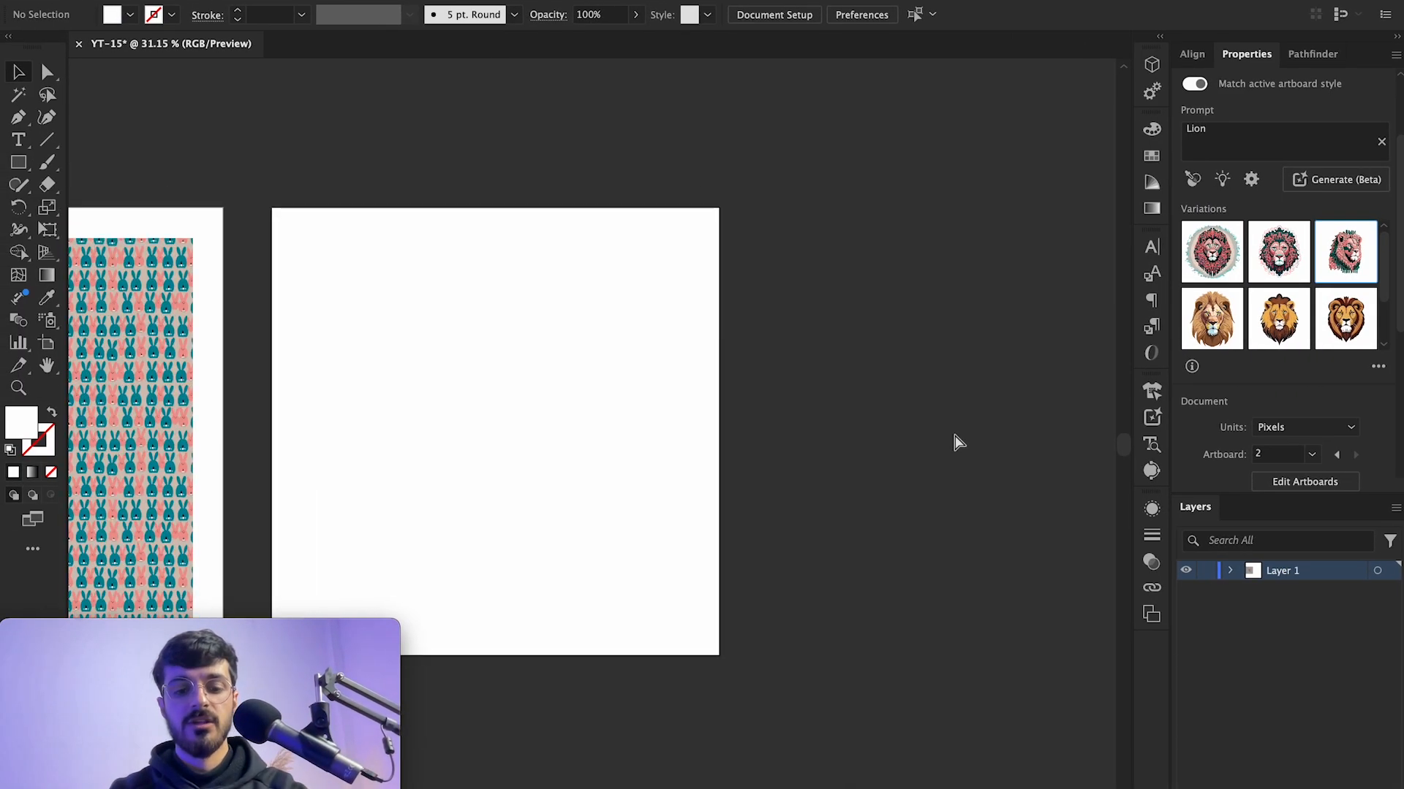
key("super+v")
mouse_move(623, 388)
left_mouse_down()
mouse_move(691, 441)
mouse_move(636, 410)
mouse_move(698, 404)
mouse_move(595, 381)
mouse_move(614, 385)
left_mouse_up()
left_click(771, 314)
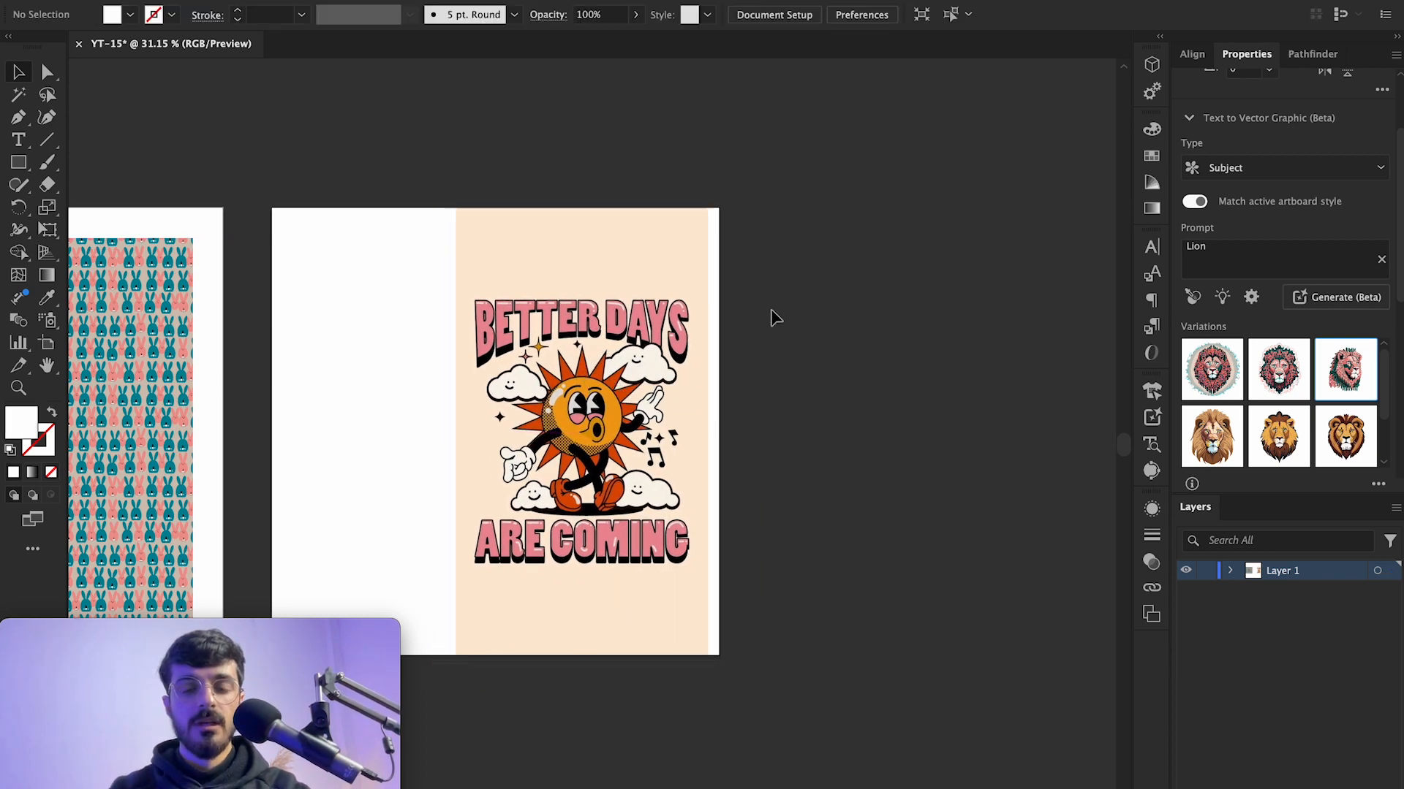
Step: Zoom in and use the Style picker to extract the style from the Better Days Are Coming image
scroll(385, 370, "up", 4)
left_click(692, 164)
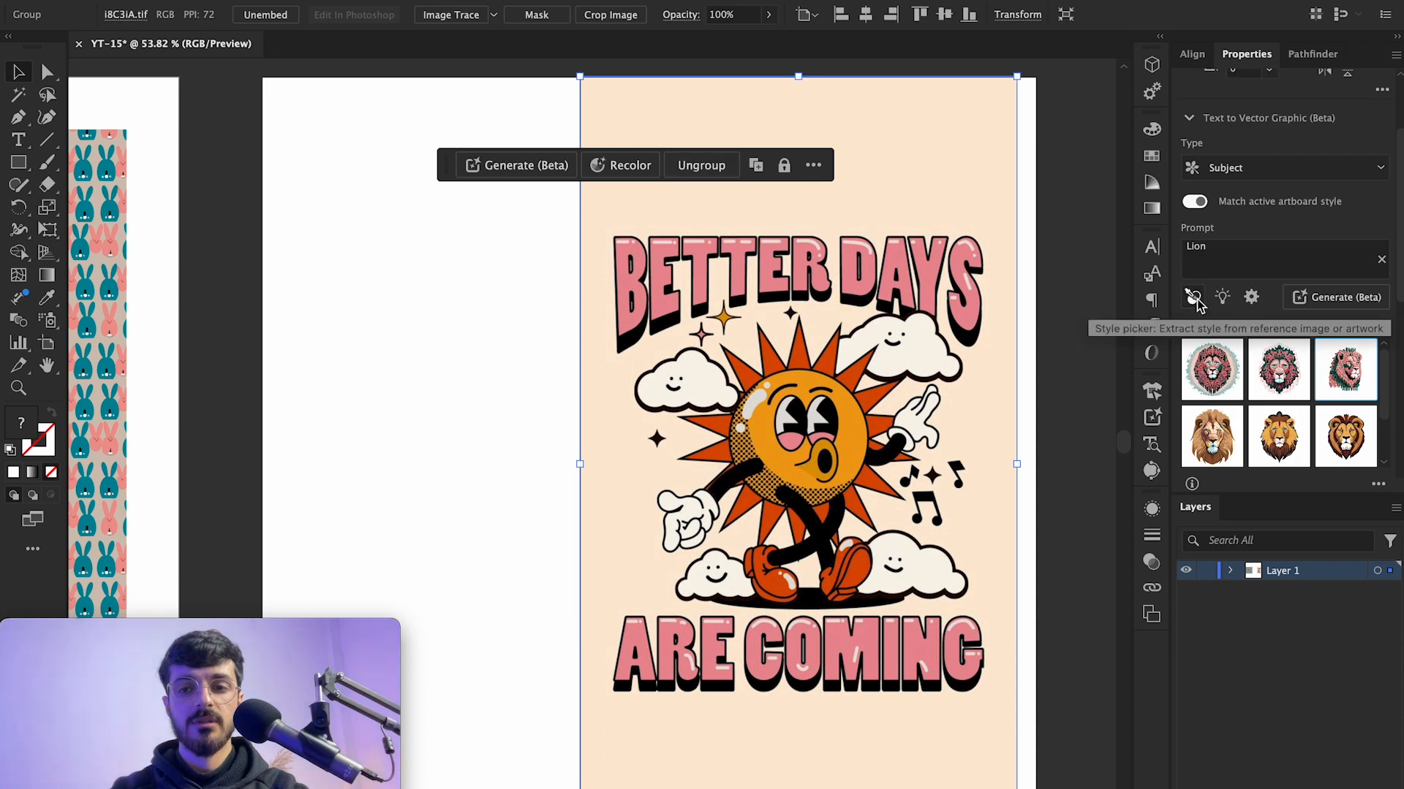
left_click(1194, 298)
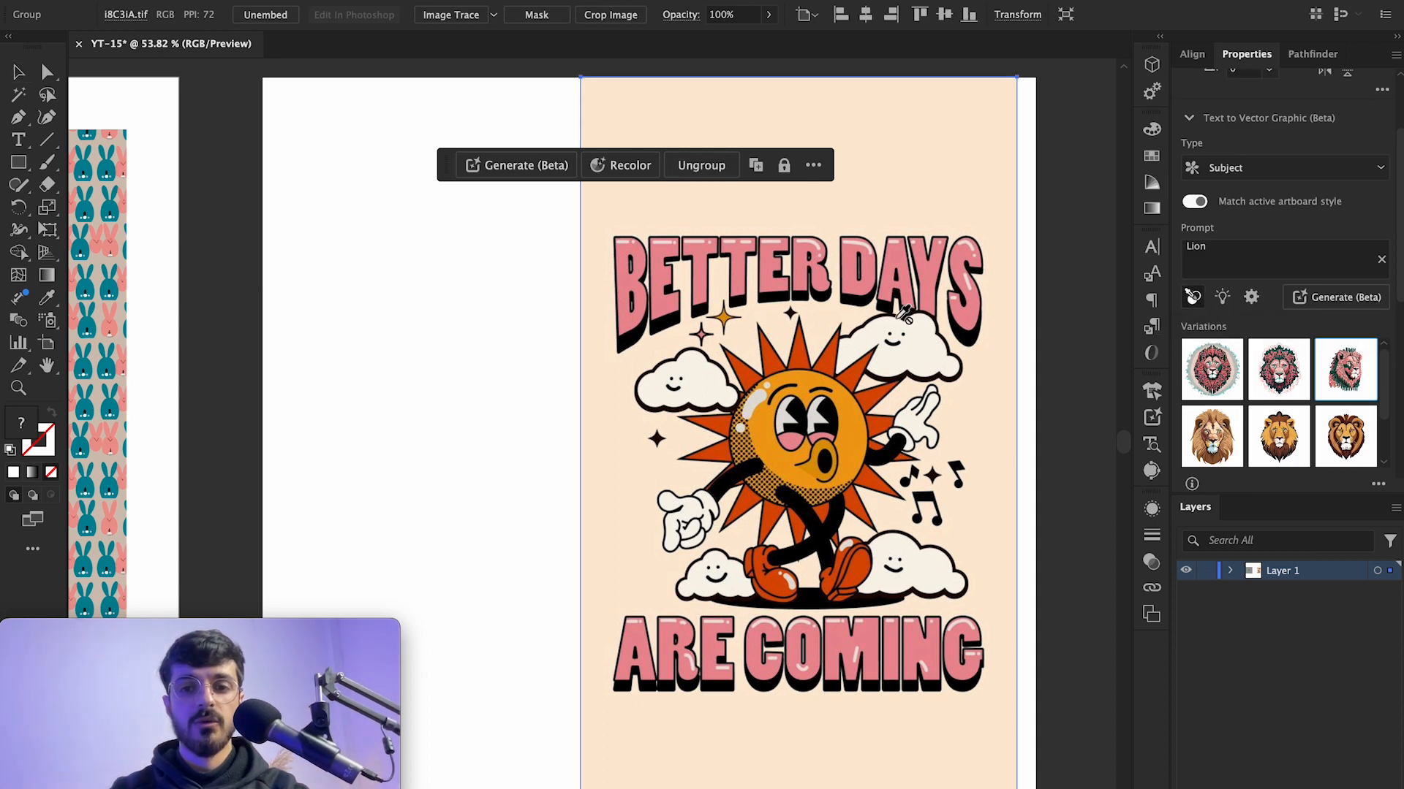
left_click(913, 286)
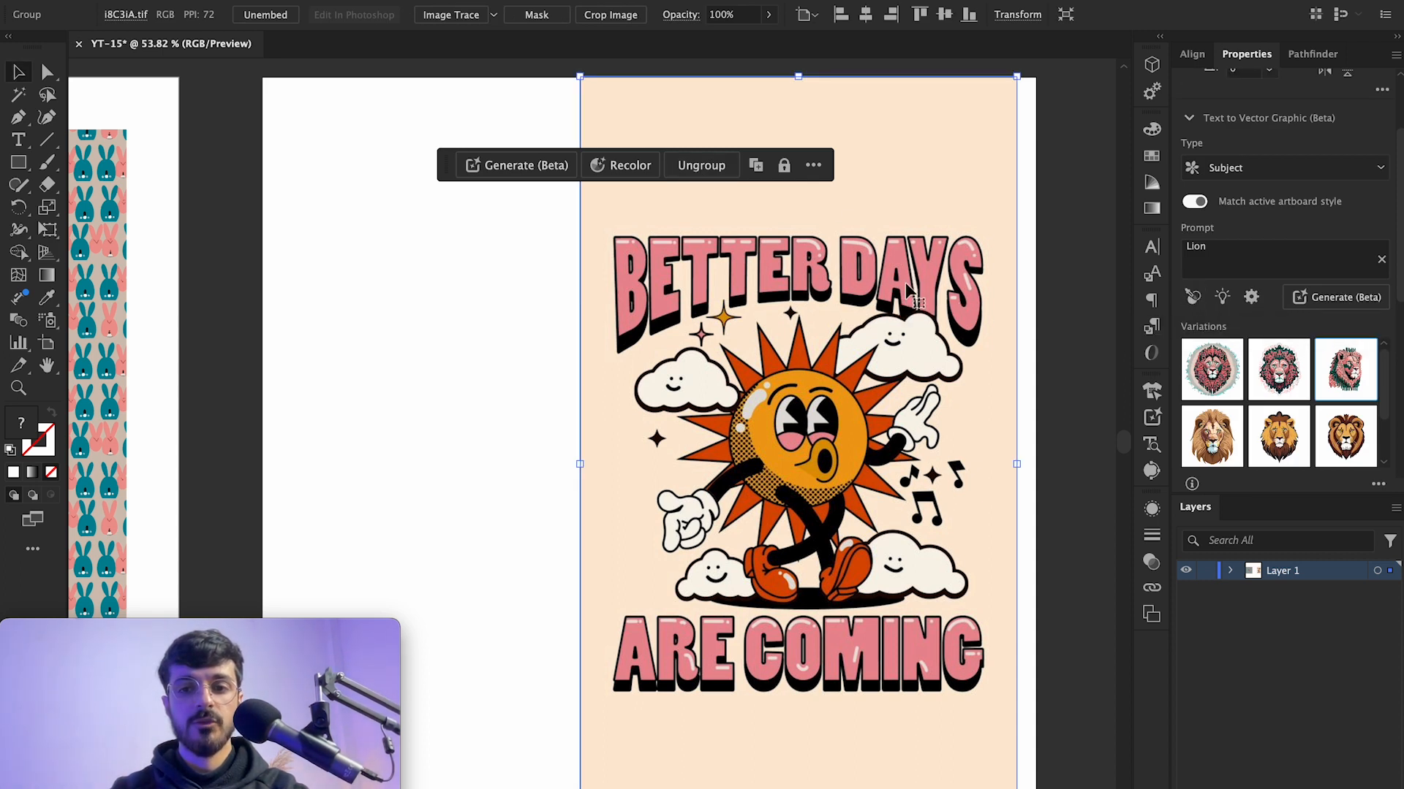
Step: Select the empty rectangle on Artboard 2 and generate the Lion prompt using the picked reference style
left_click(537, 375)
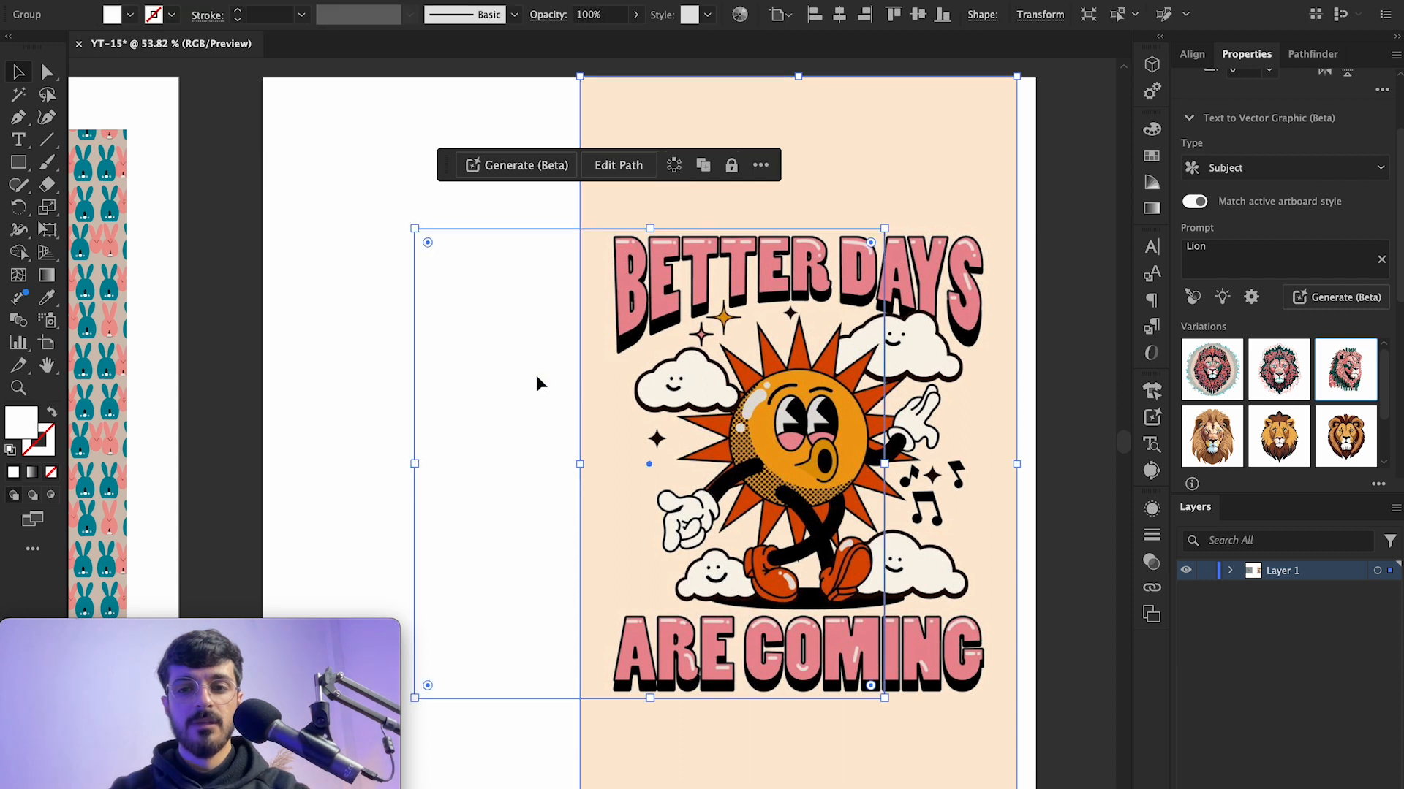
scroll(1093, 225, "right", 4)
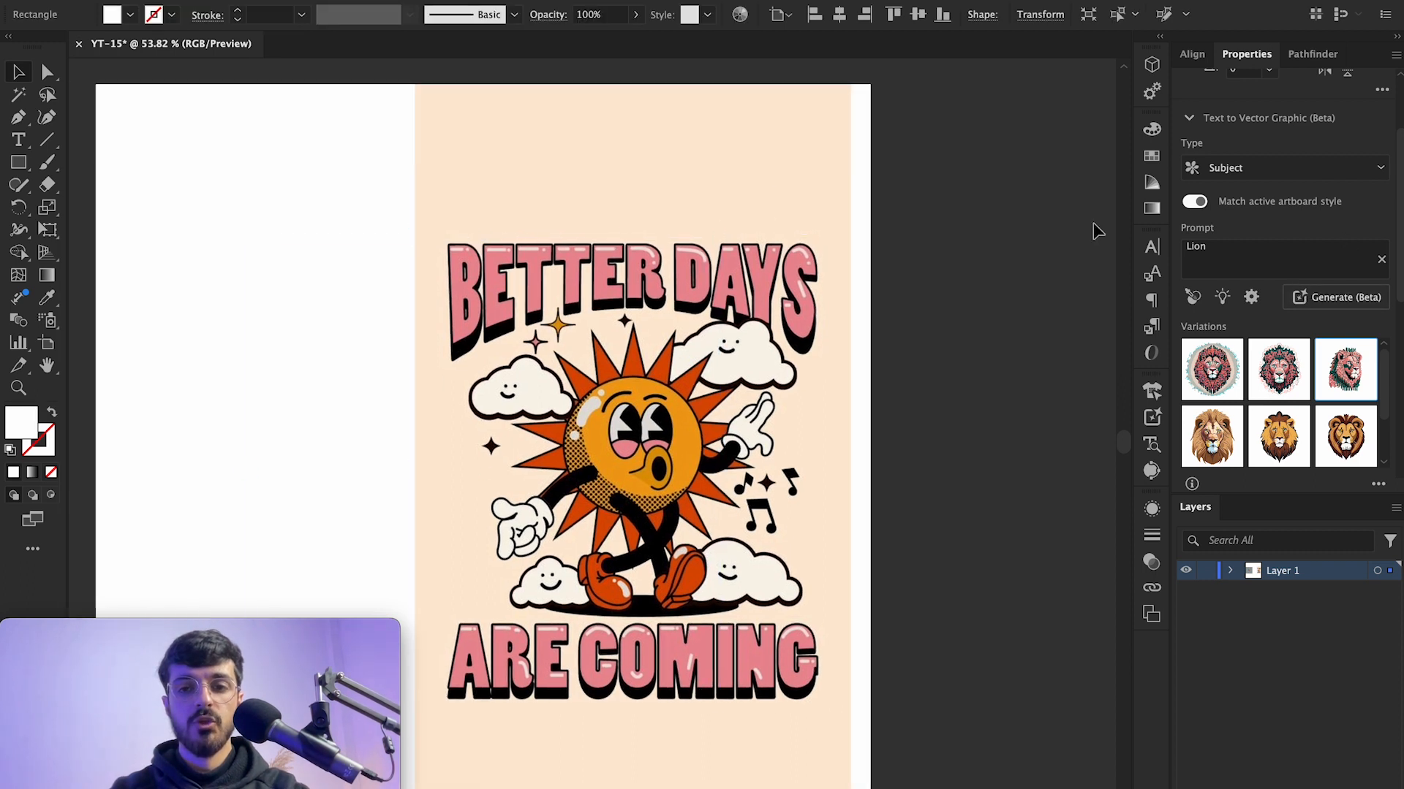
scroll(880, 317, "left", 3)
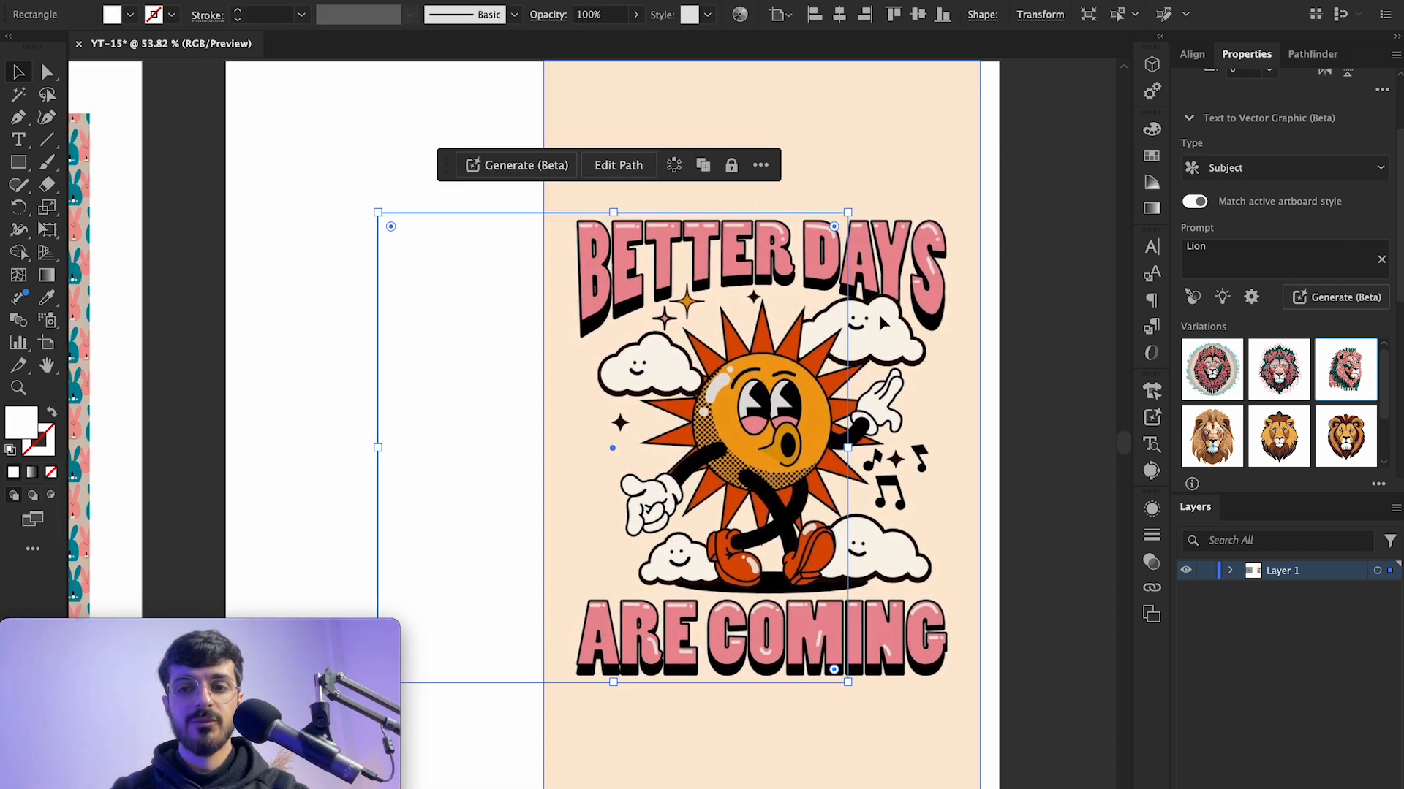
left_click(1326, 302)
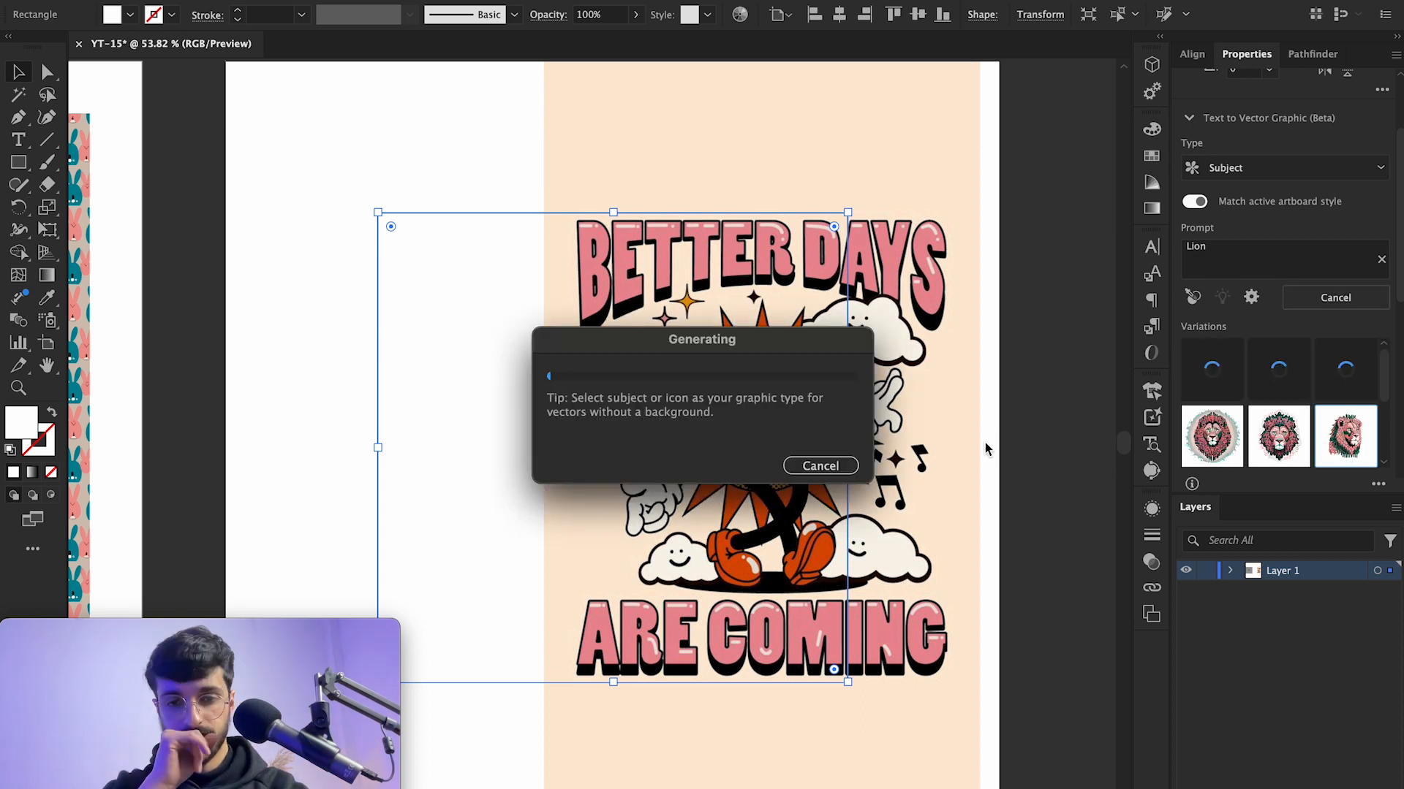
left_click(1086, 408)
Step: Select the styled lion and swap it for the second and then the third variation
scroll(1031, 396, "right", 3)
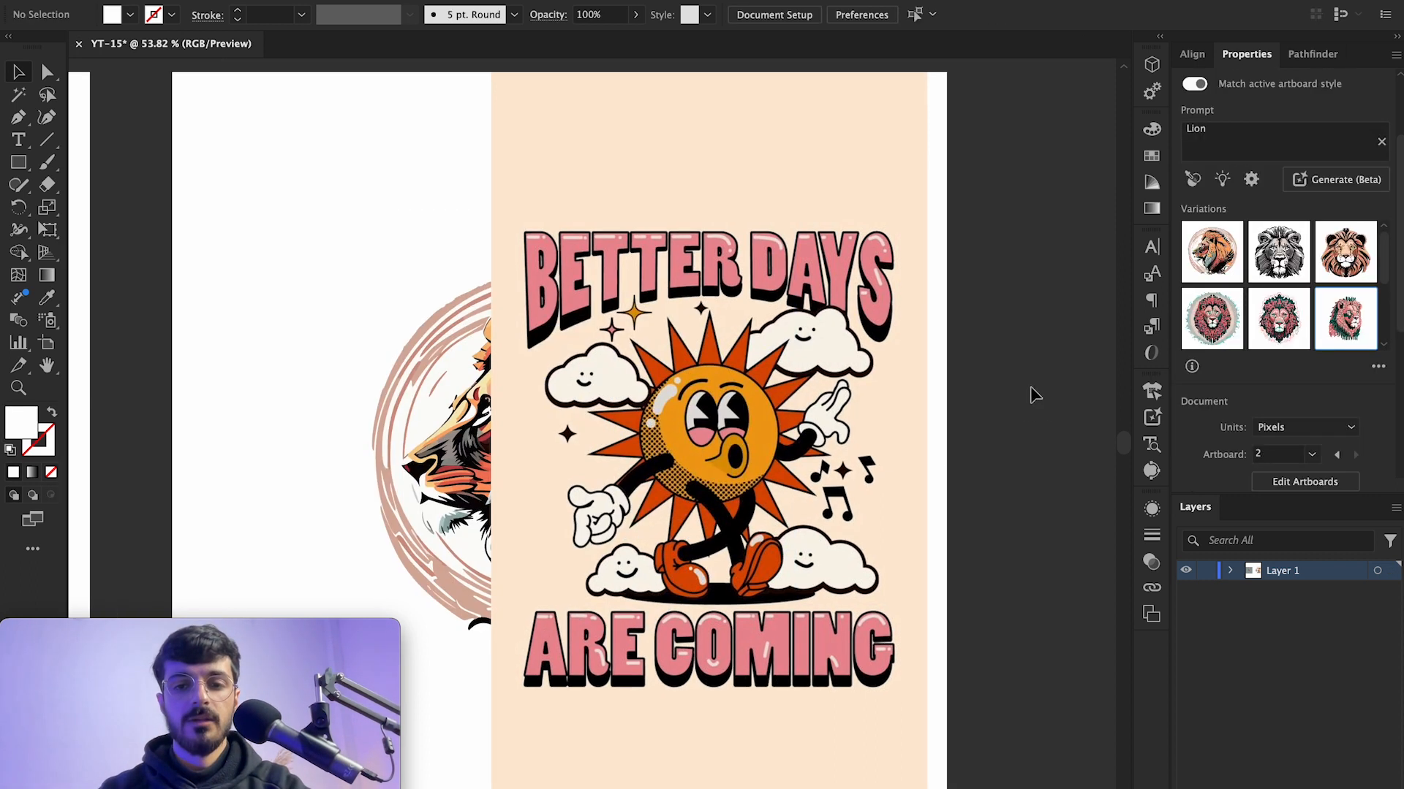
scroll(1025, 402, "down", 2)
left_click_drag(786, 308, 1063, 314)
left_click(636, 417)
left_click(1278, 369)
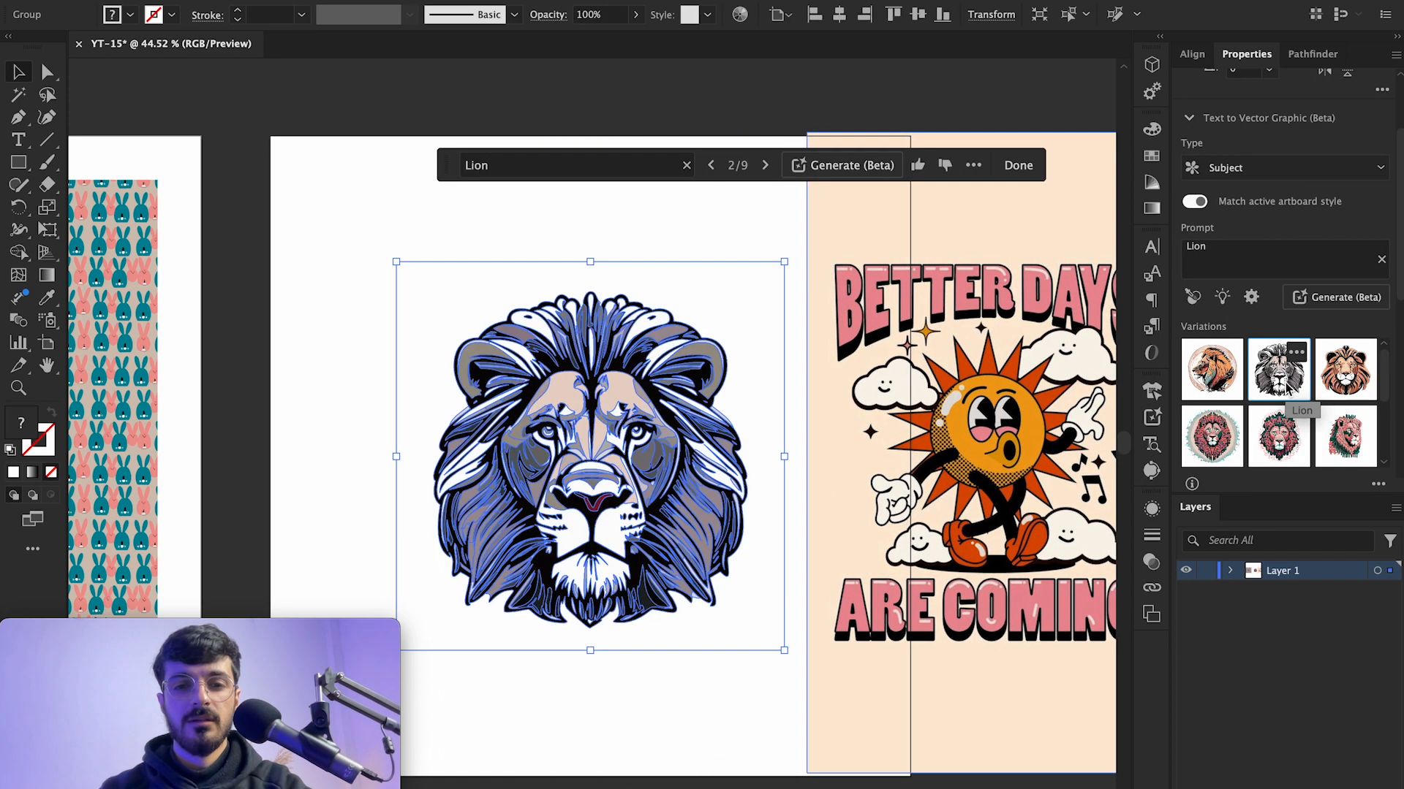
left_click(1346, 369)
left_click(720, 196)
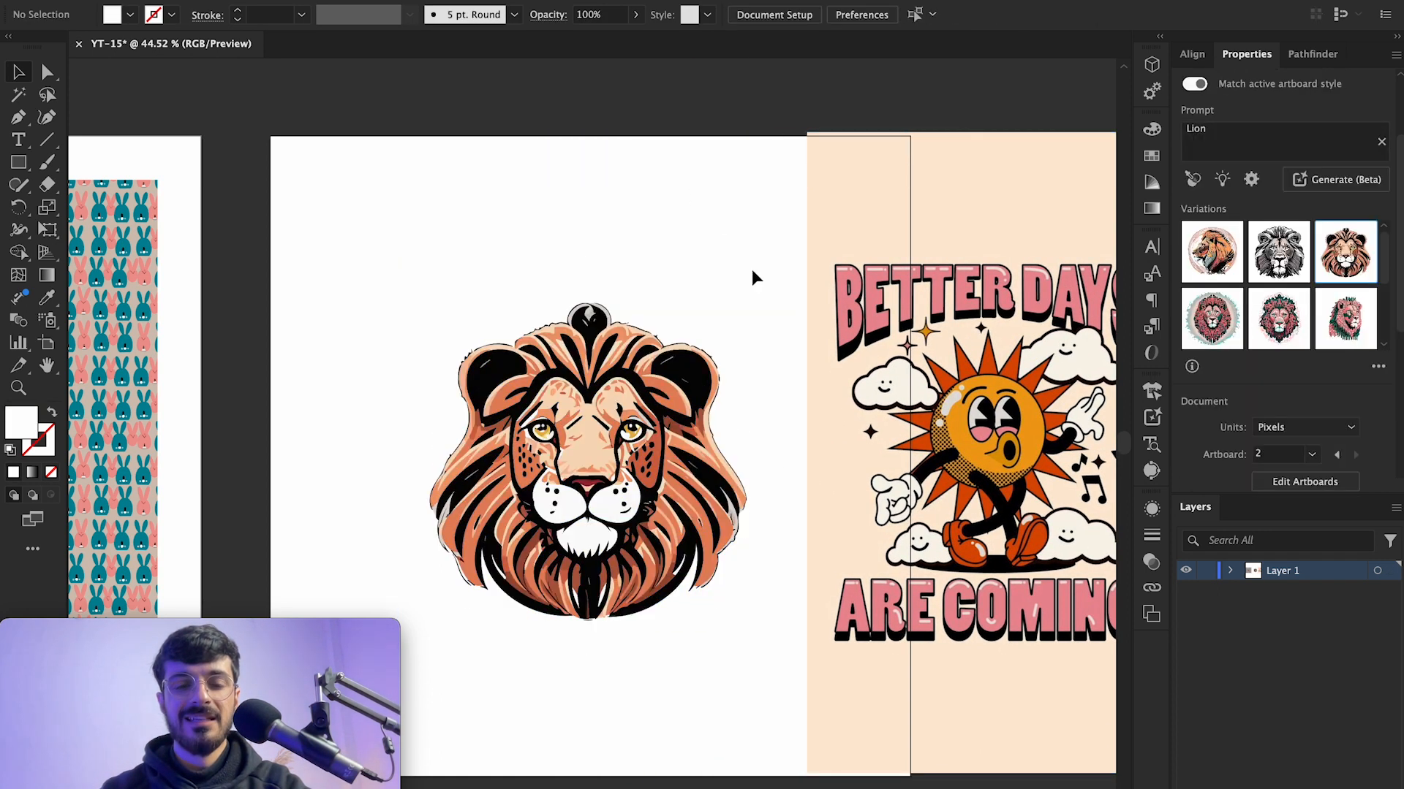
Step: Select the lion again and swap it for the first variation
scroll(751, 272, "right", 3)
scroll(752, 272, "down", 1)
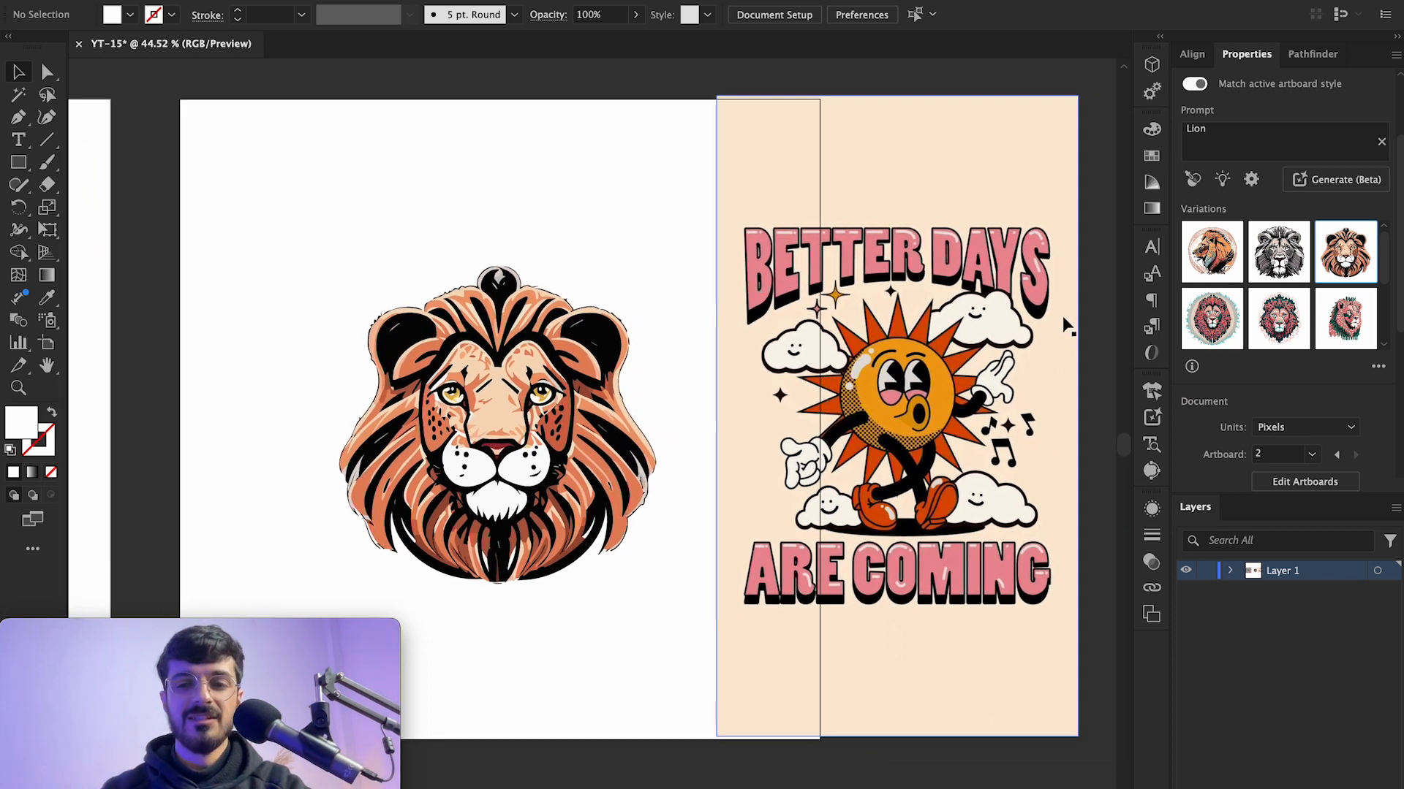
left_click(599, 387)
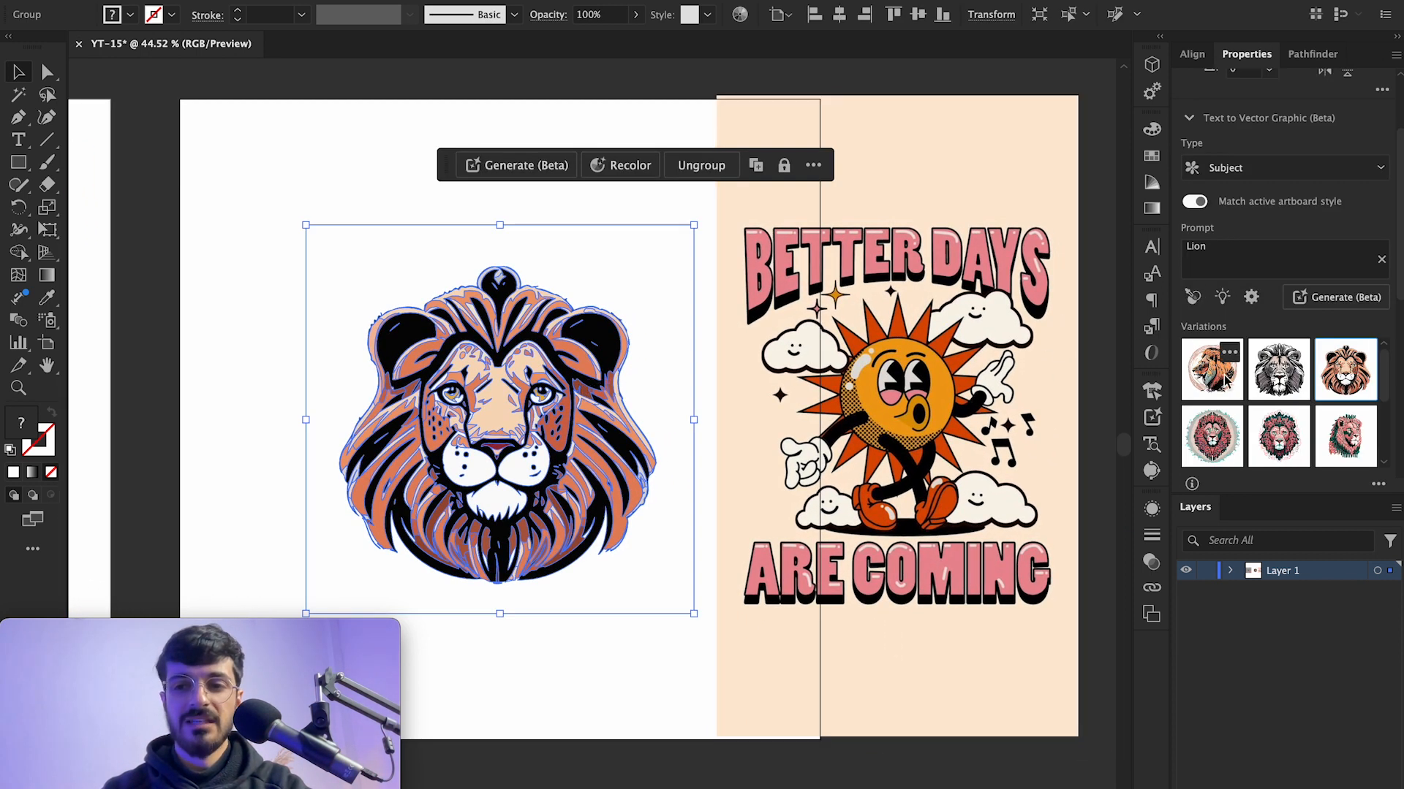
left_click(1224, 375)
left_click(579, 666)
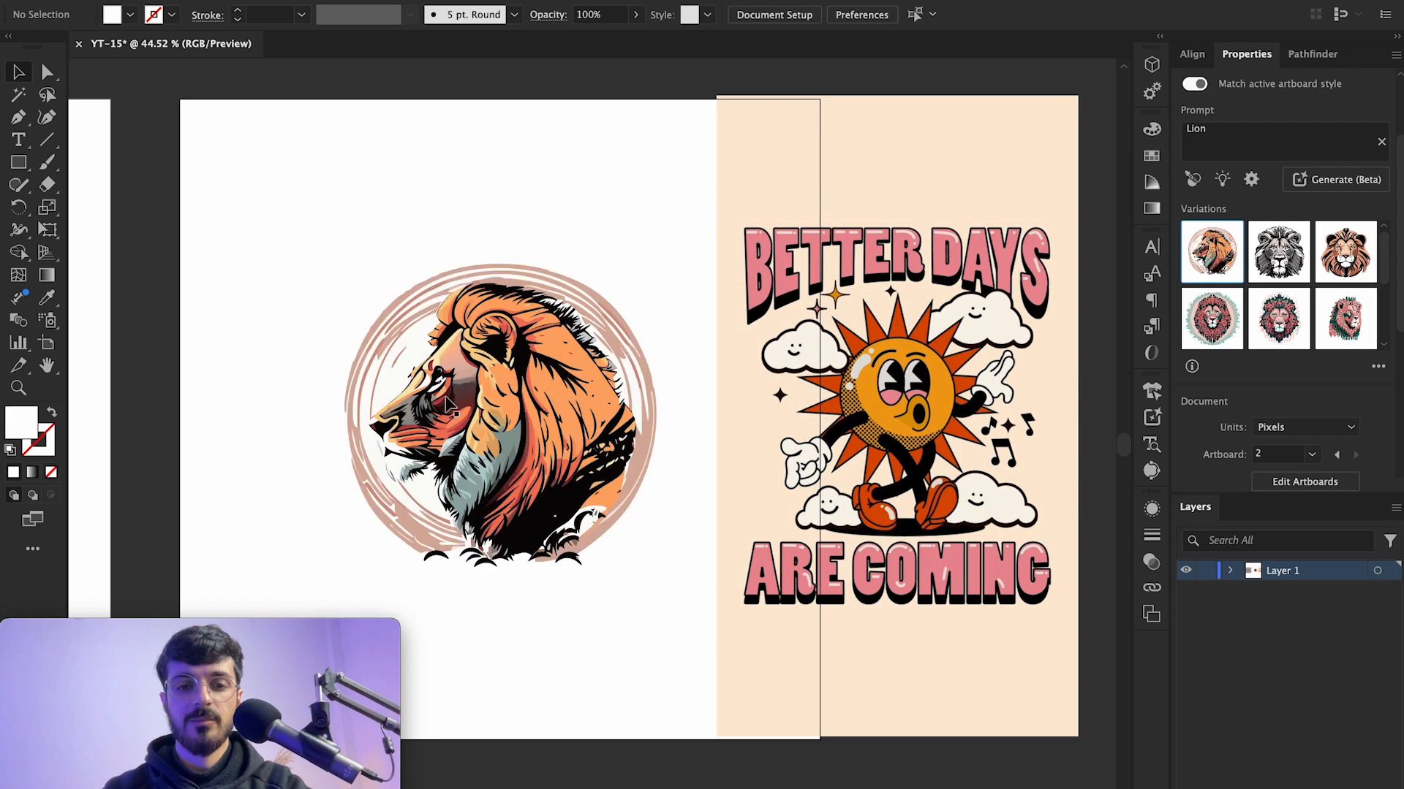
scroll(448, 405, "up", 10)
scroll(448, 407, "down", 8)
scroll(447, 412, "right", 4)
scroll(448, 409, "down", 6)
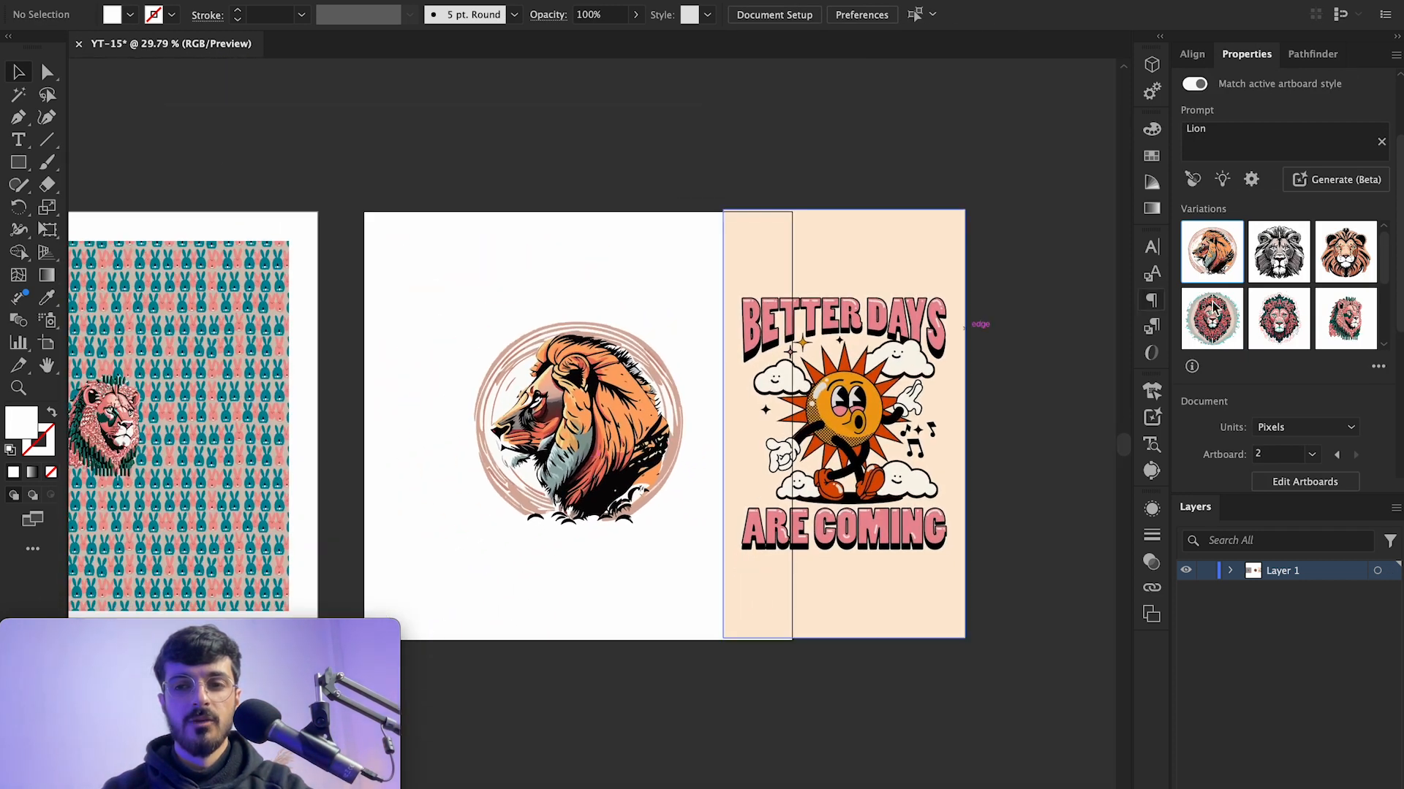
scroll(630, 272, "up", 4)
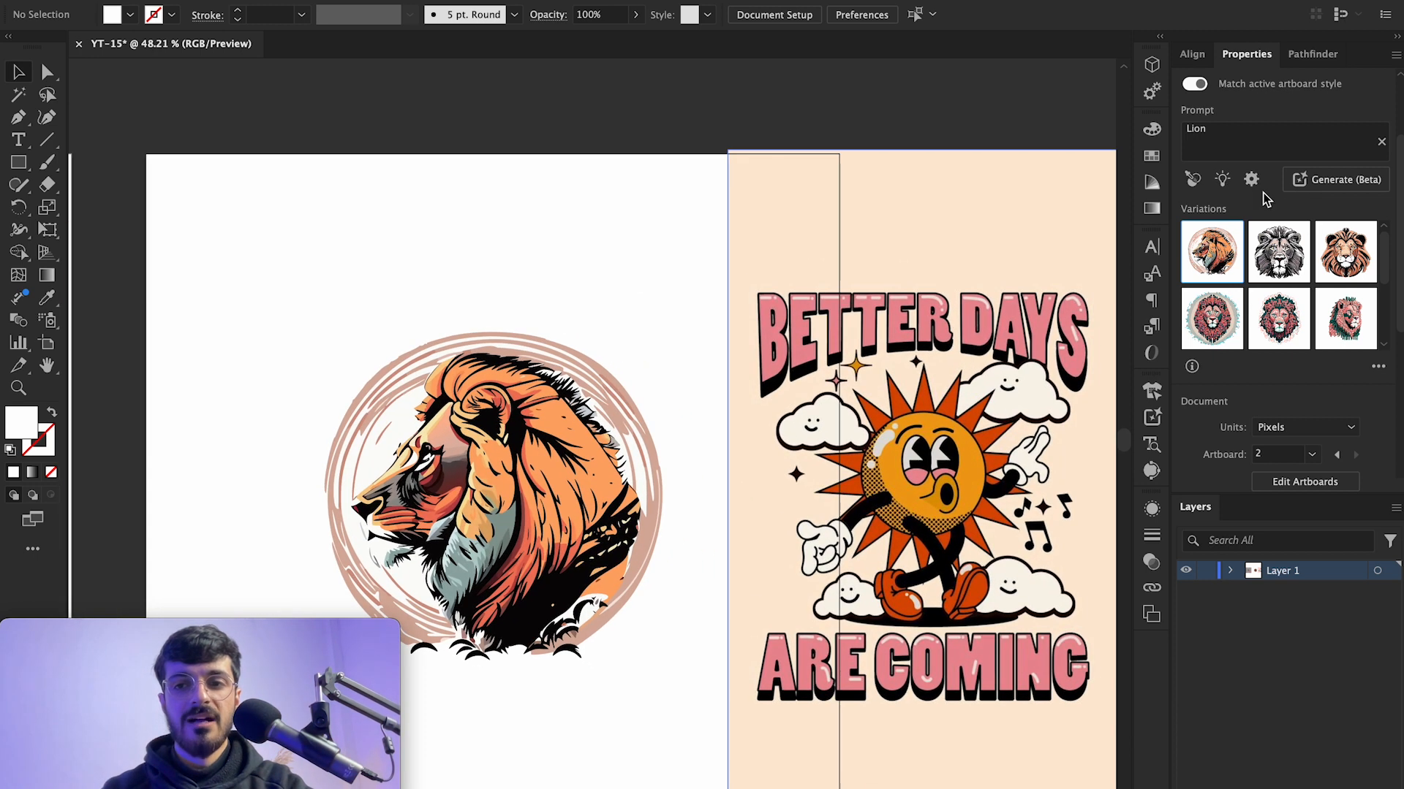
left_click(1224, 180)
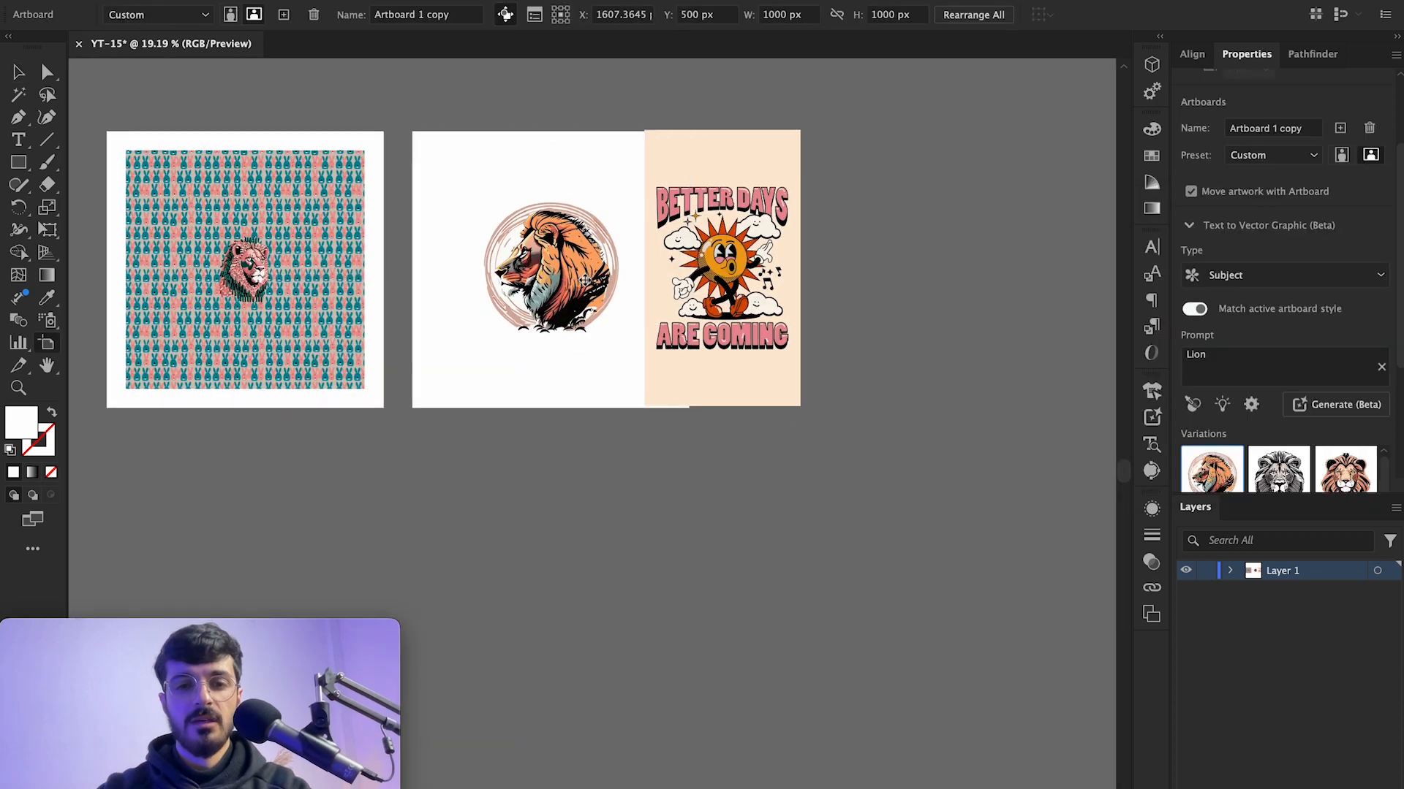
Step: Duplicate Artboard 2 as a new artboard below it and delete the copied artwork on it
left_click_drag(575, 294, 575, 597)
scroll(584, 556, "down", 1)
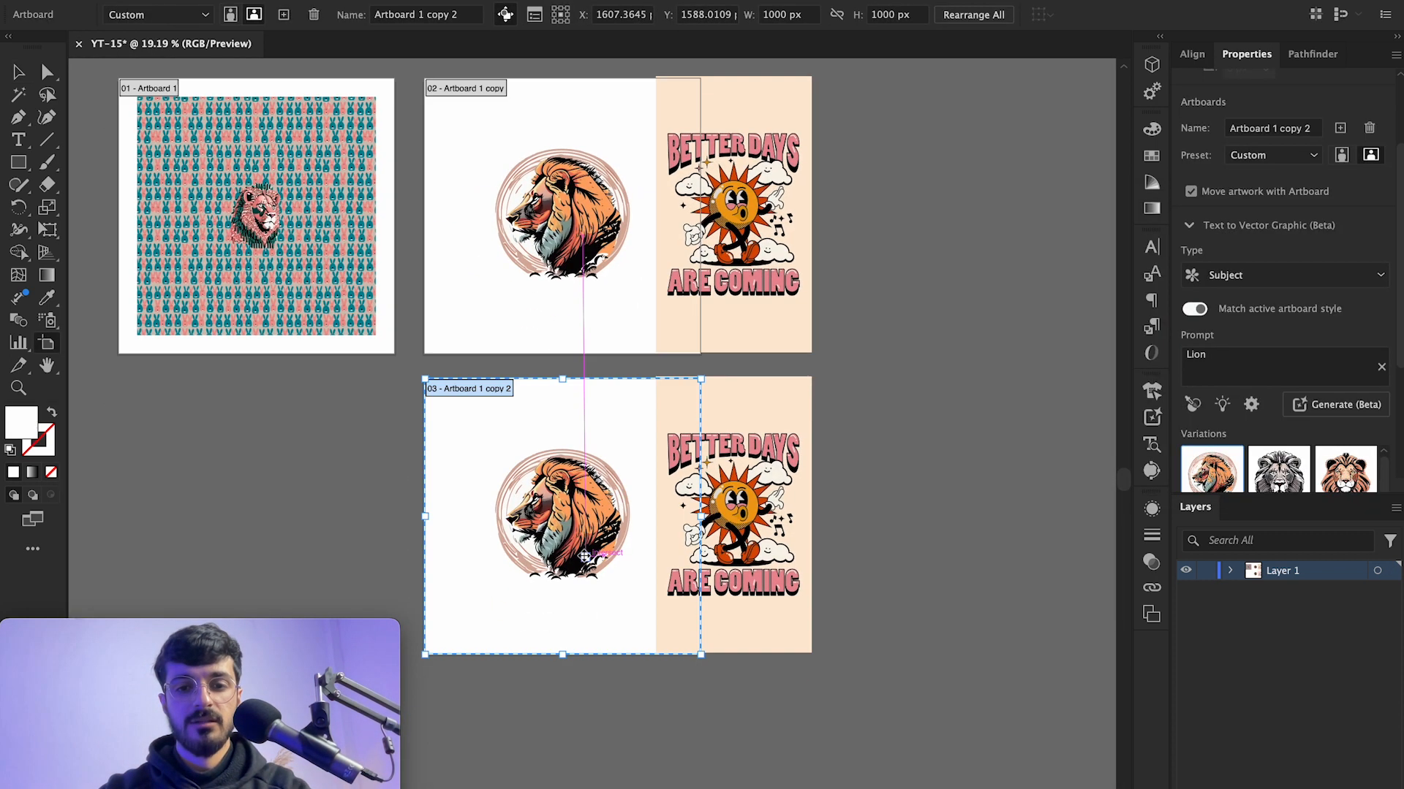
scroll(584, 556, "up", 3)
key("v")
left_click_drag(928, 714, 471, 410)
key("Delete")
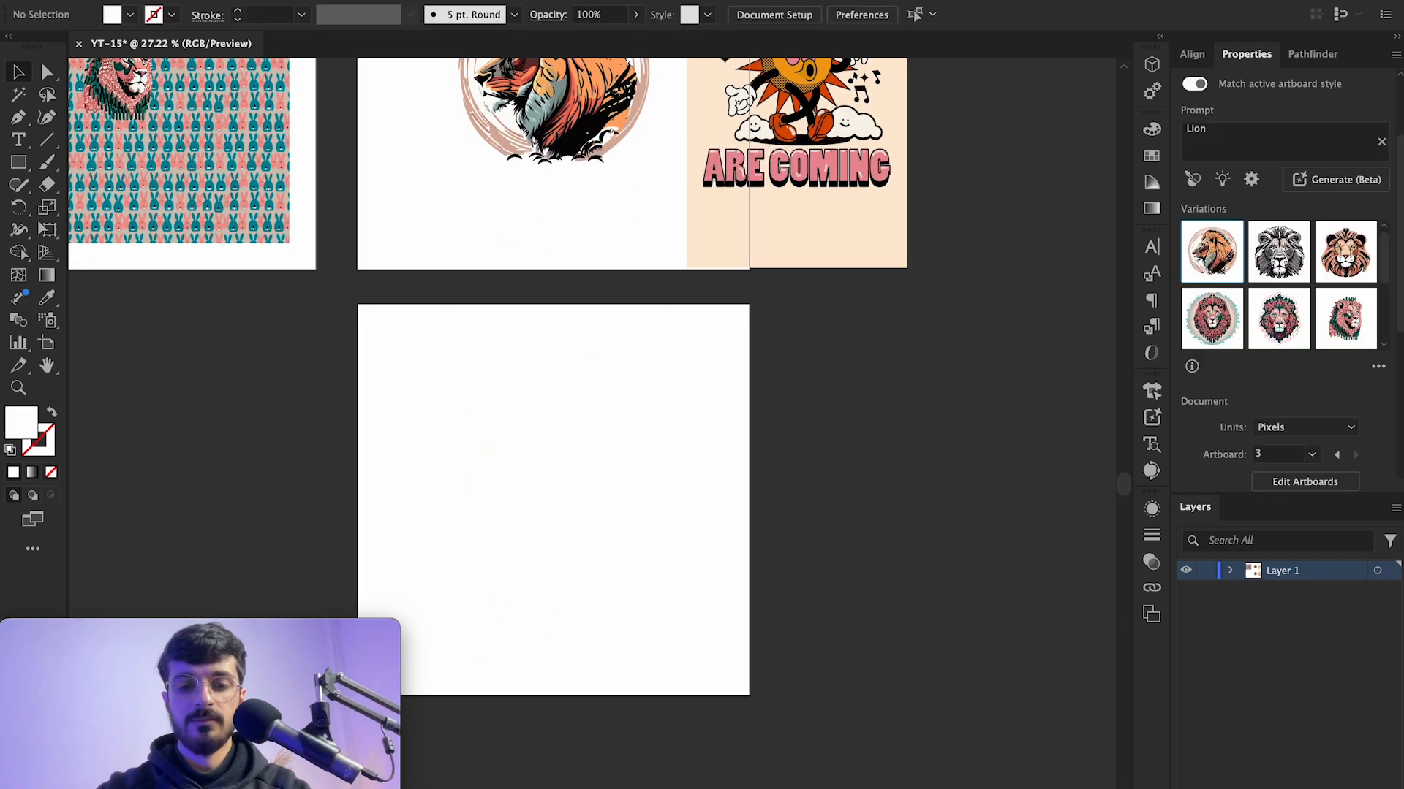
Step: Generate a dragon on the new artboard from the sample prompt "Cute baby dragon blowing fire, character, cartoon, smiling"
scroll(468, 476, "up", 2)
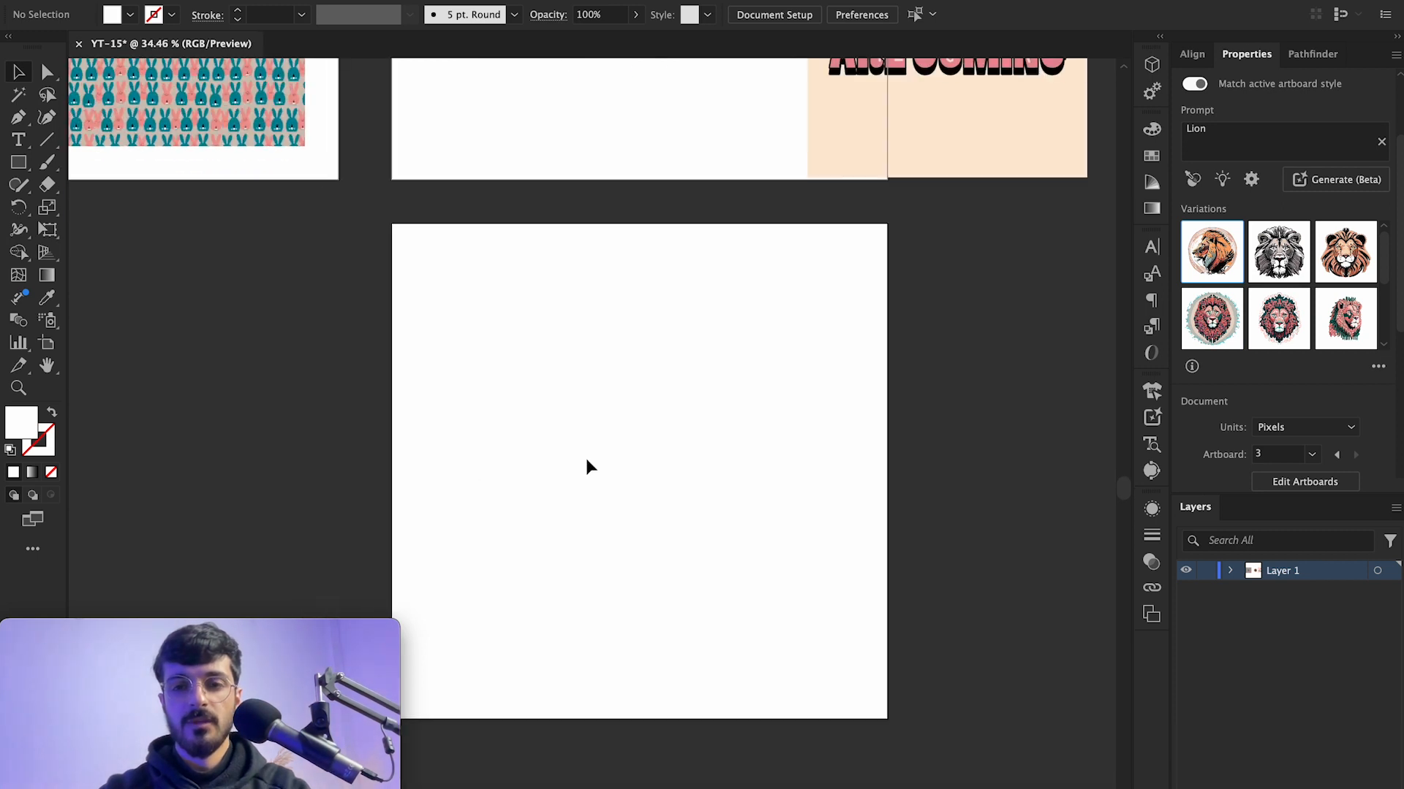
left_click_drag(585, 459, 638, 449)
scroll(861, 317, "up", 1)
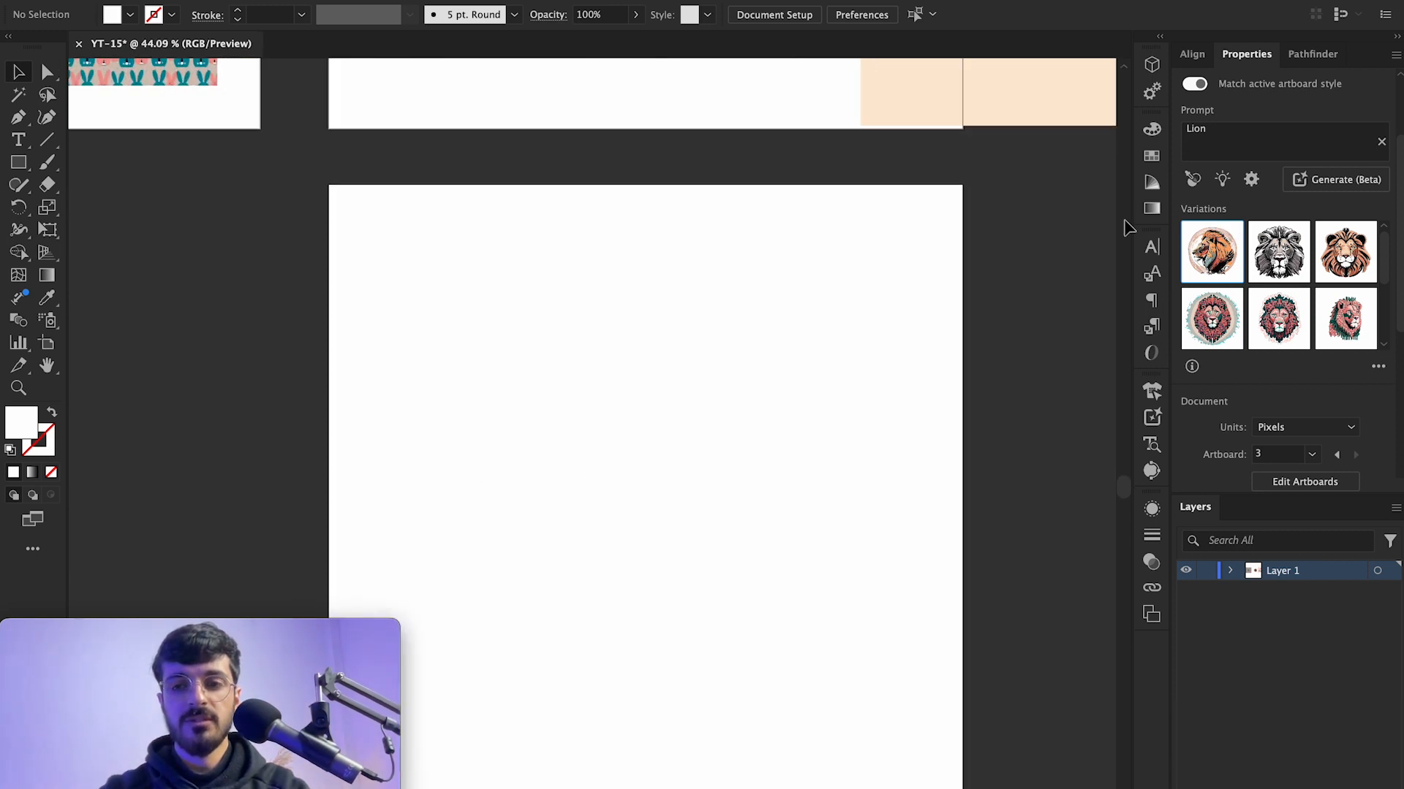
left_click(1222, 180)
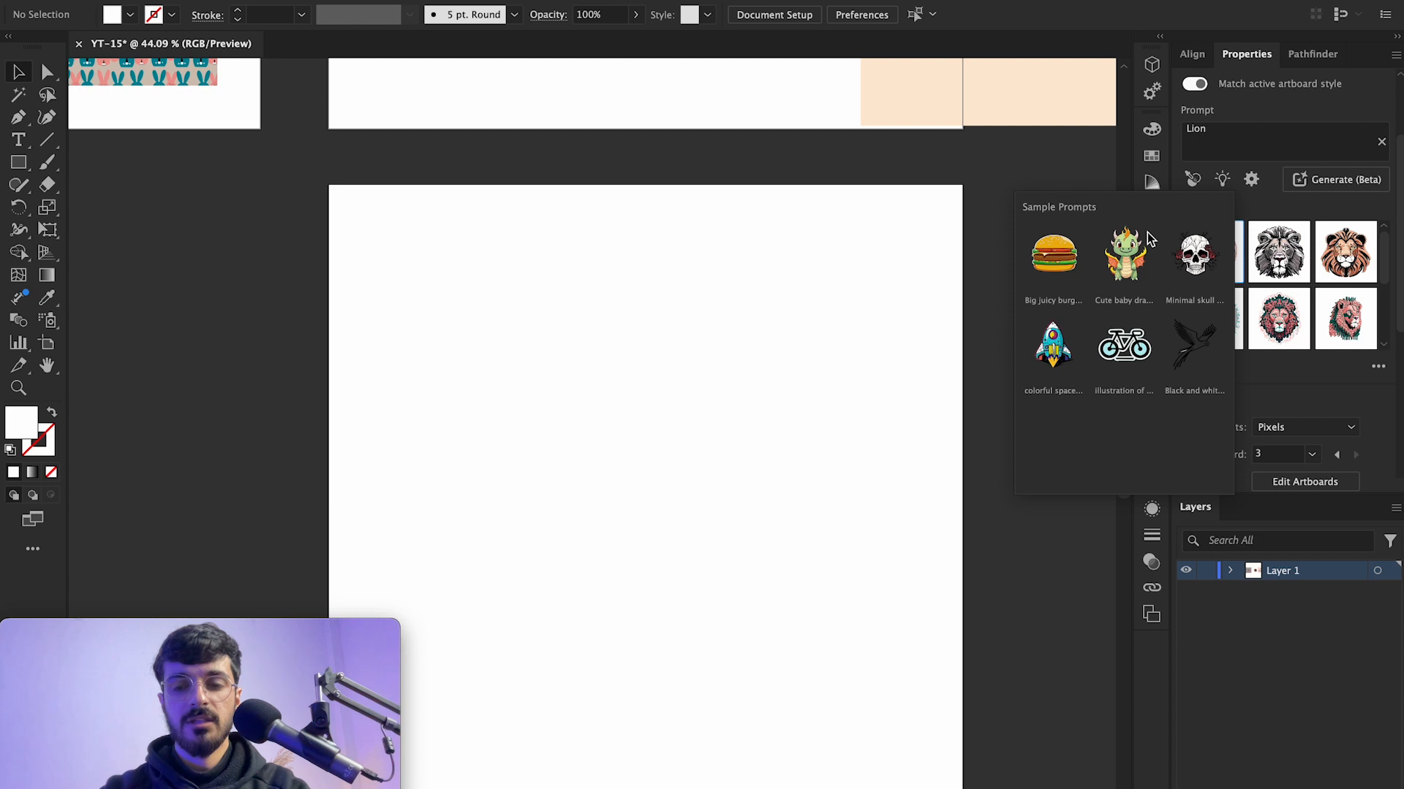
left_click(1124, 255)
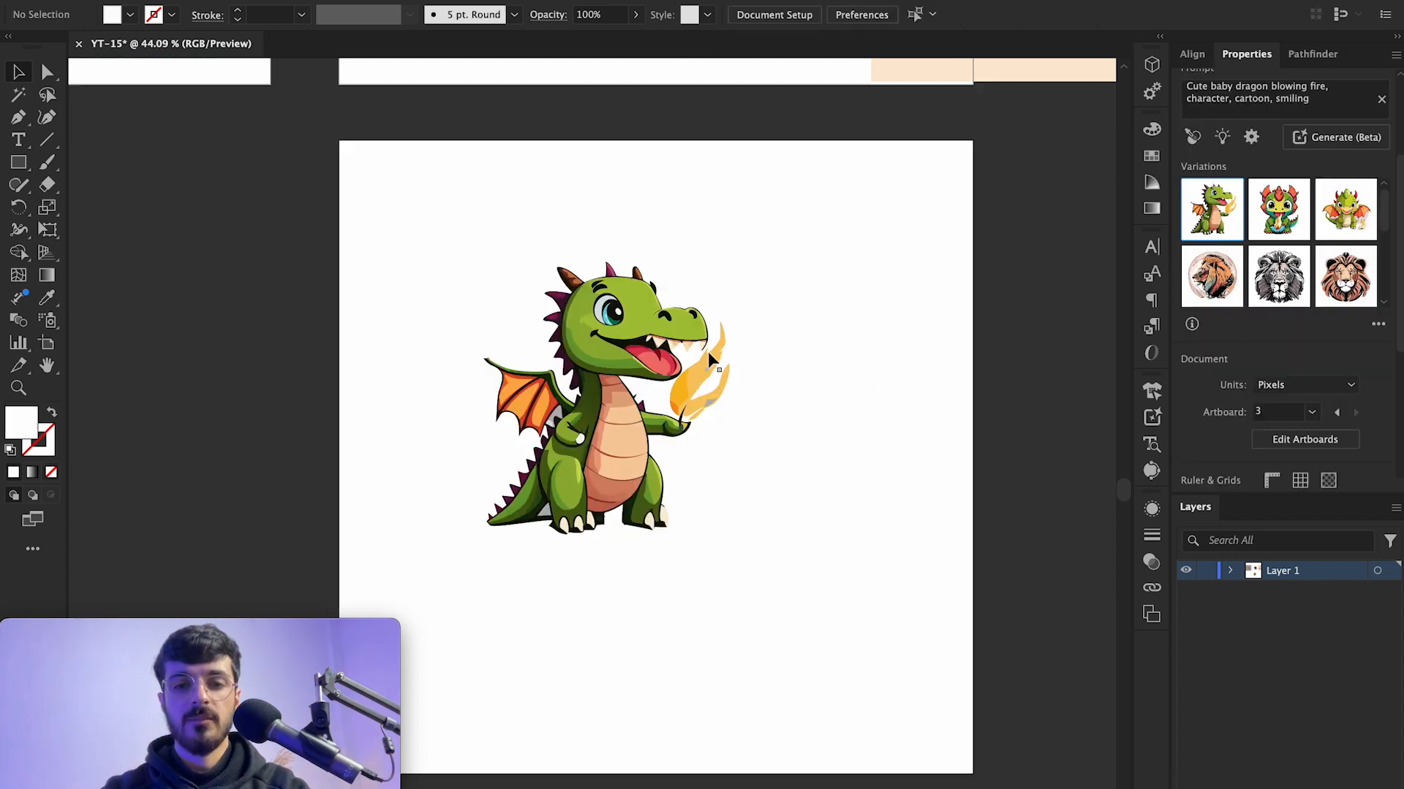
Step: Swap the dragon for the second variation and zoom in to inspect it
left_click(697, 348)
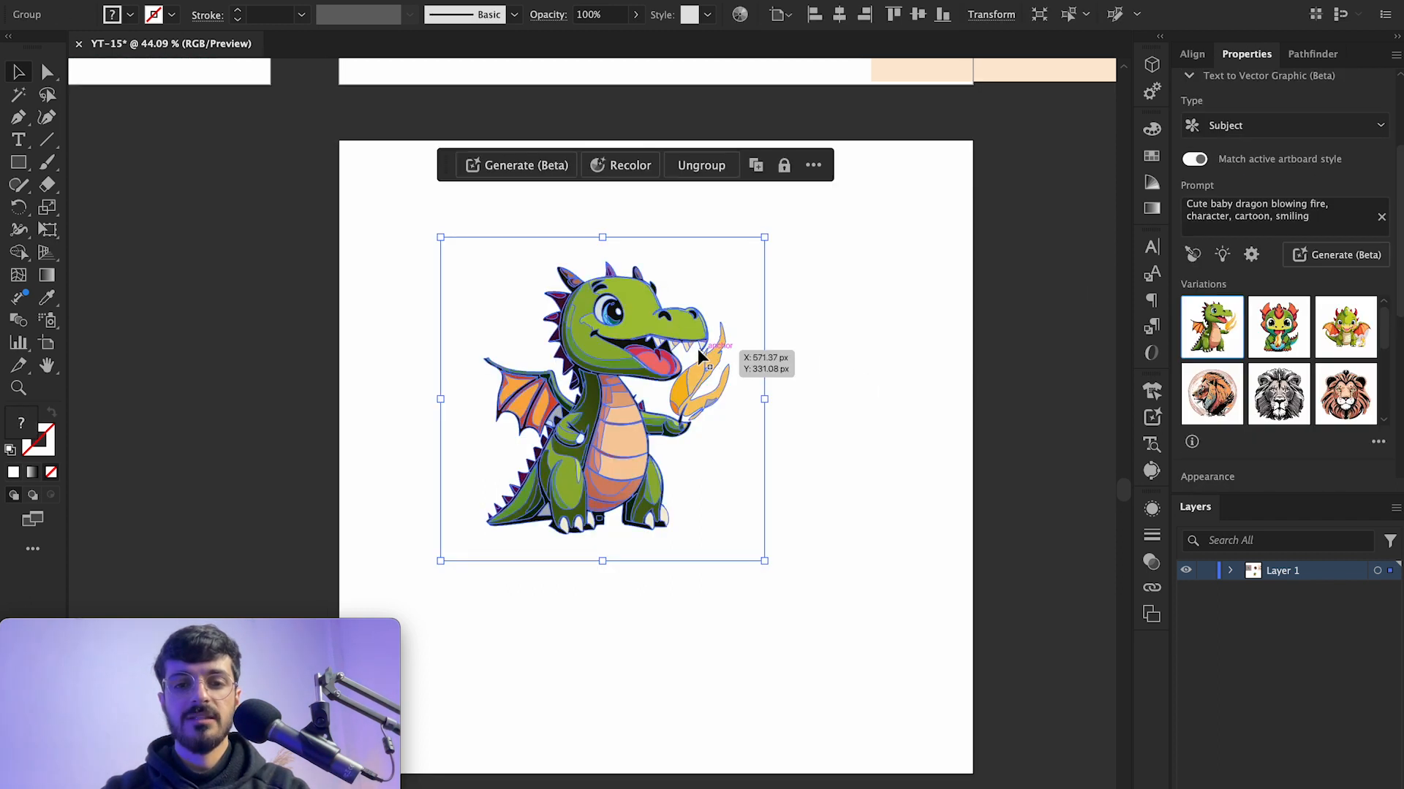
left_click(1276, 335)
left_click(854, 419)
scroll(630, 398, "up", 5)
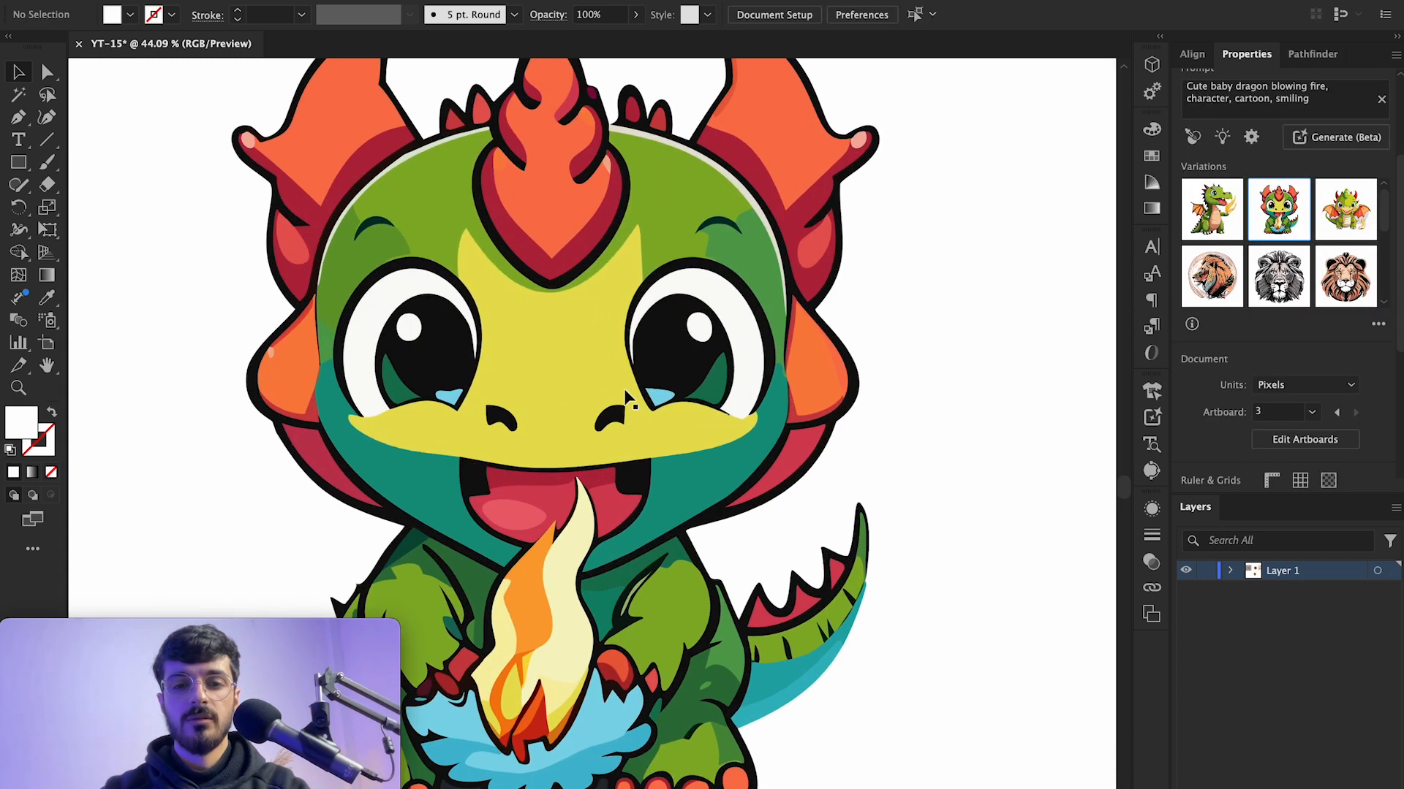
scroll(630, 398, "down", 2)
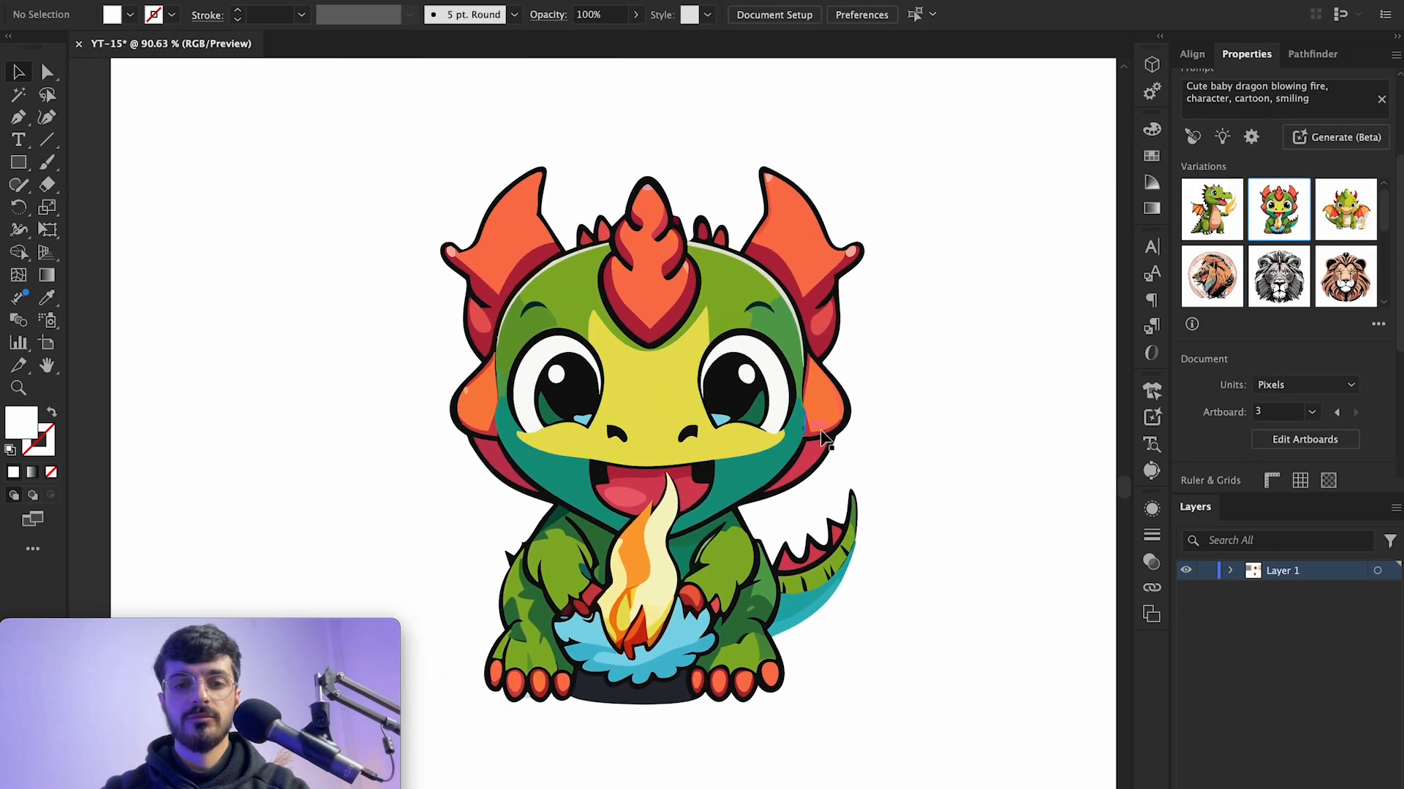
Step: Swap the dragon for the third variation and zoom in to inspect its vector detail
left_click(912, 363)
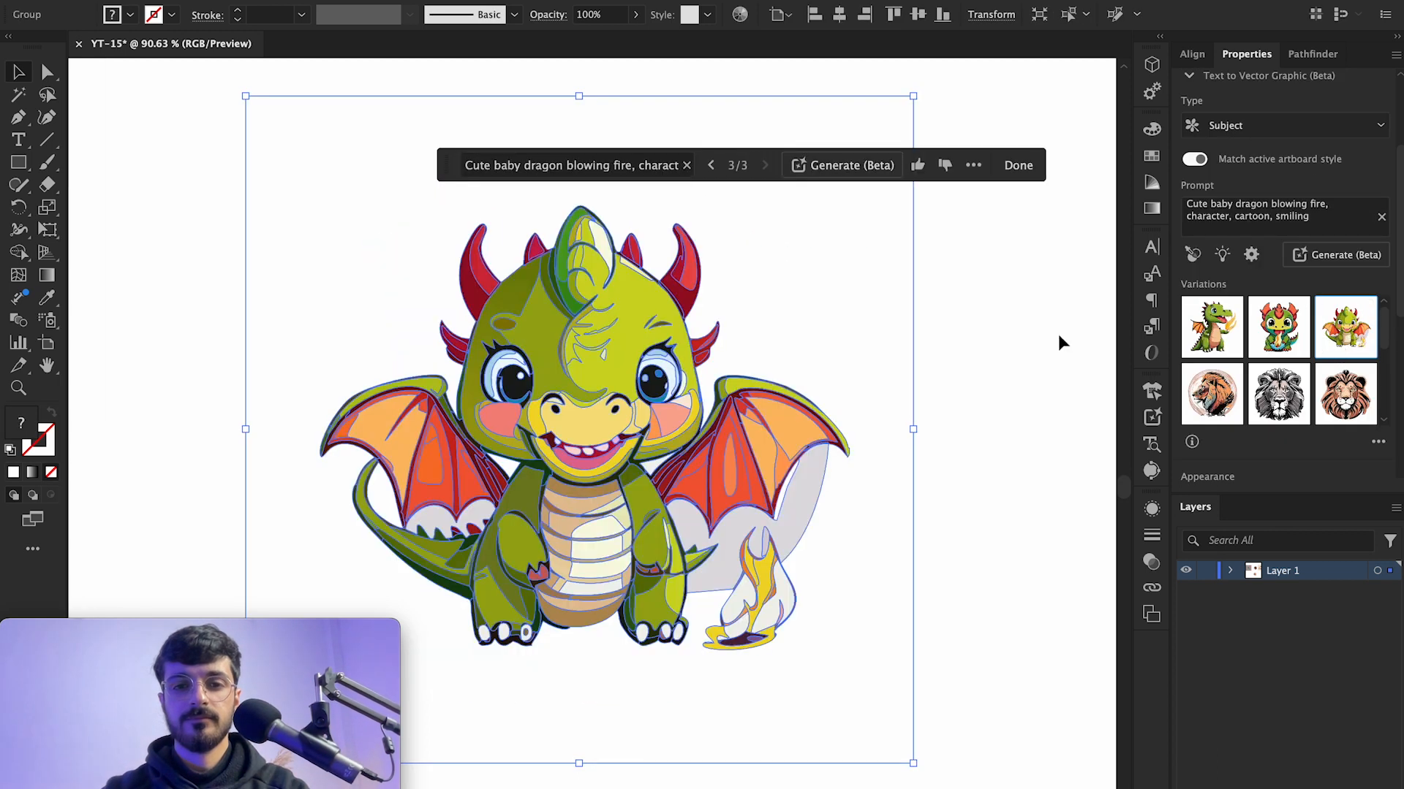
left_click(977, 331)
scroll(606, 380, "up", 10)
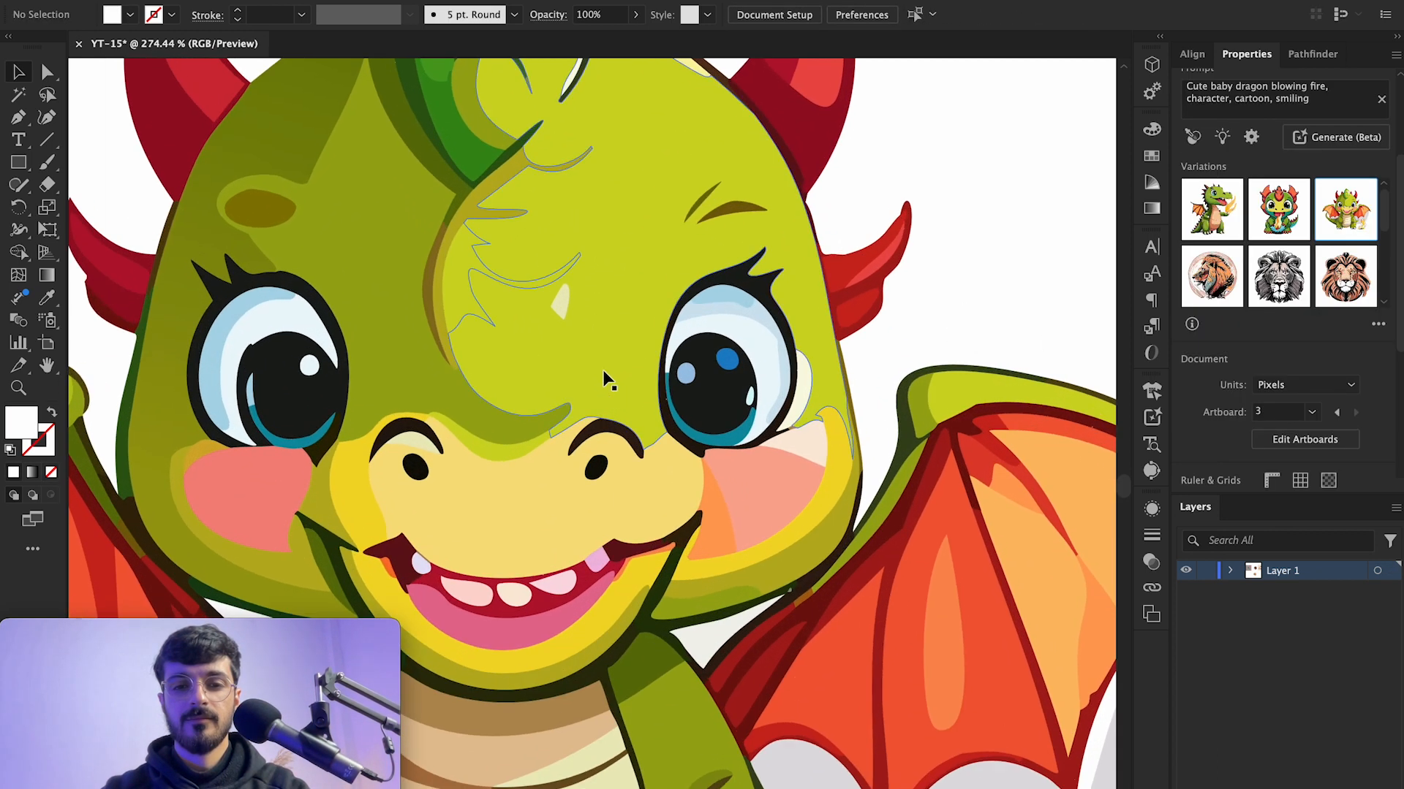
scroll(603, 374, "down", 5)
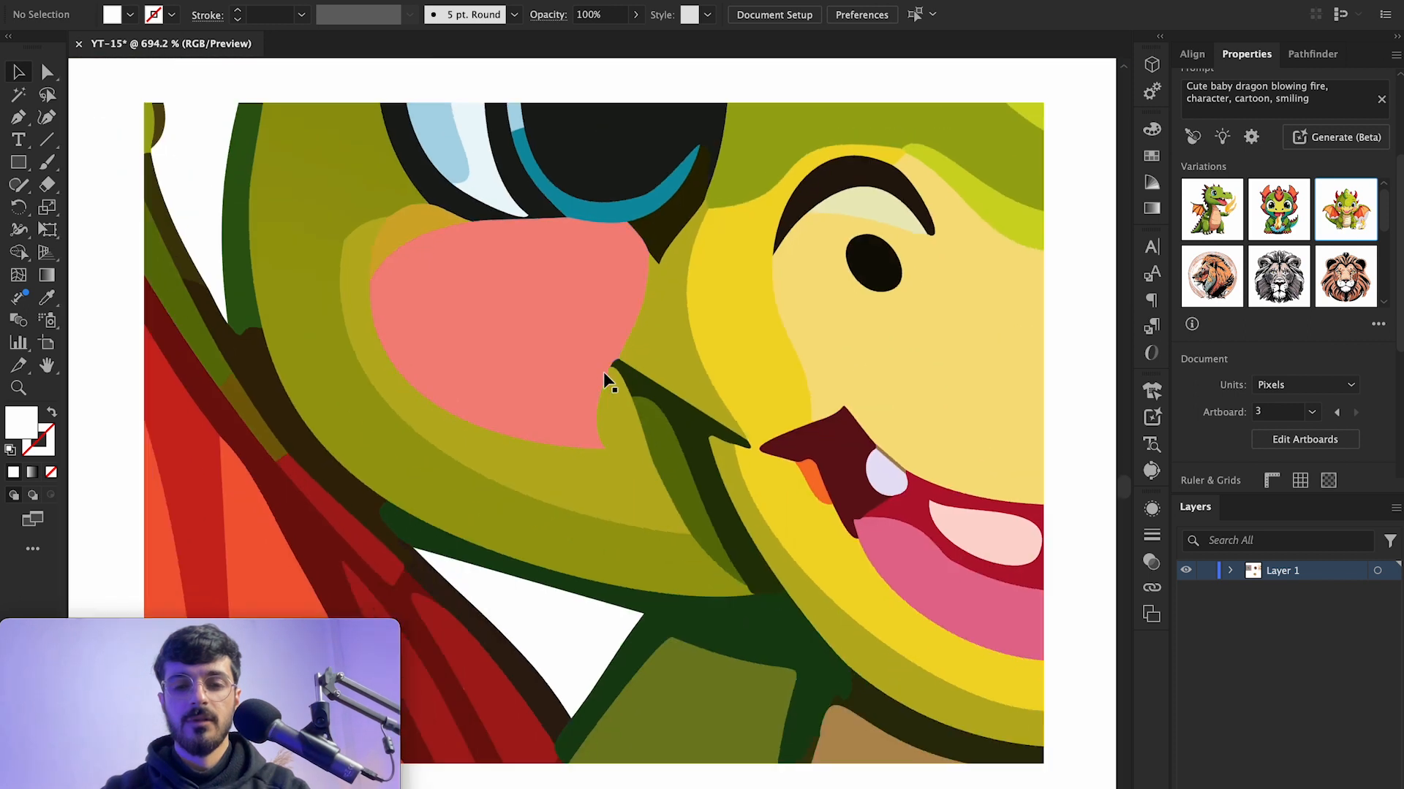
scroll(604, 379, "down", 5)
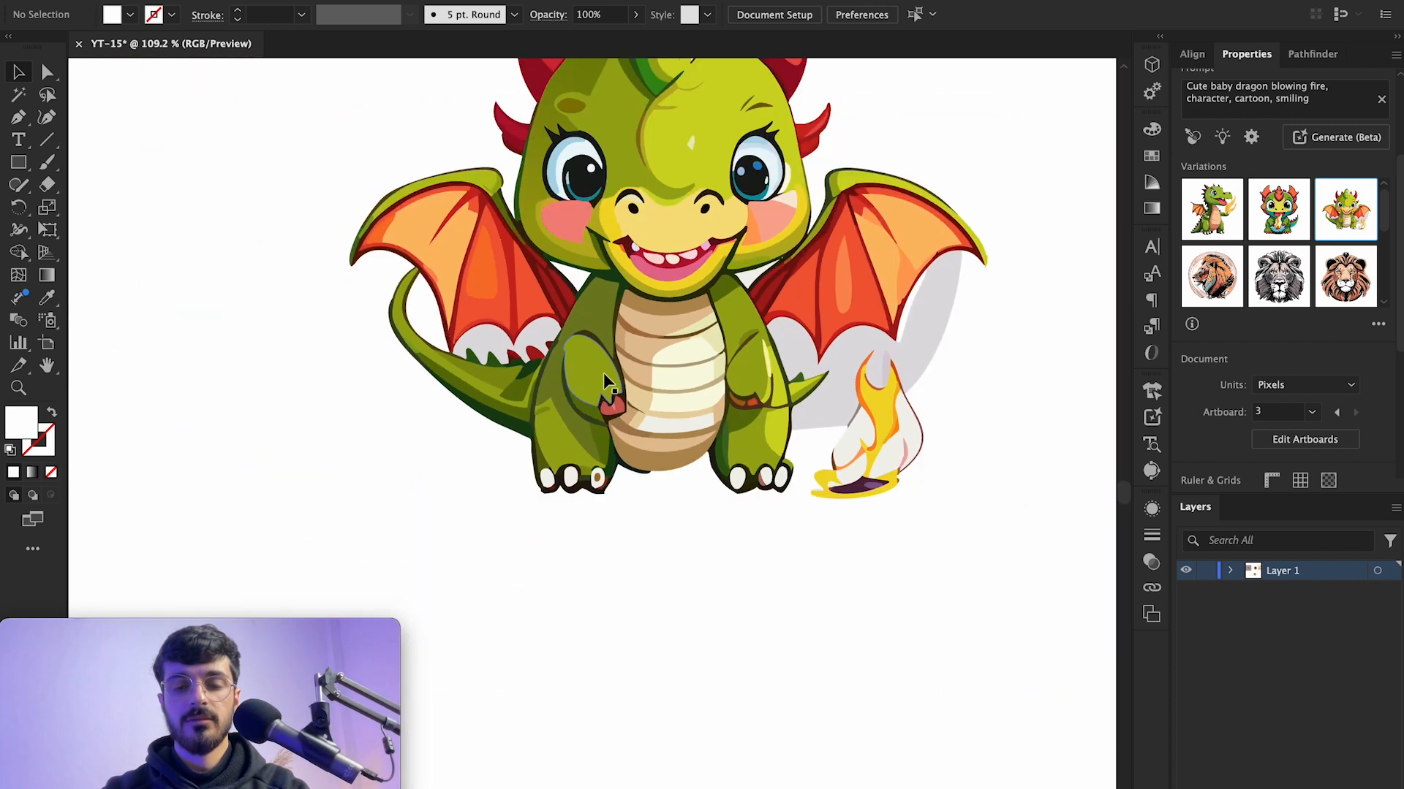
scroll(1011, 243, "down", 5)
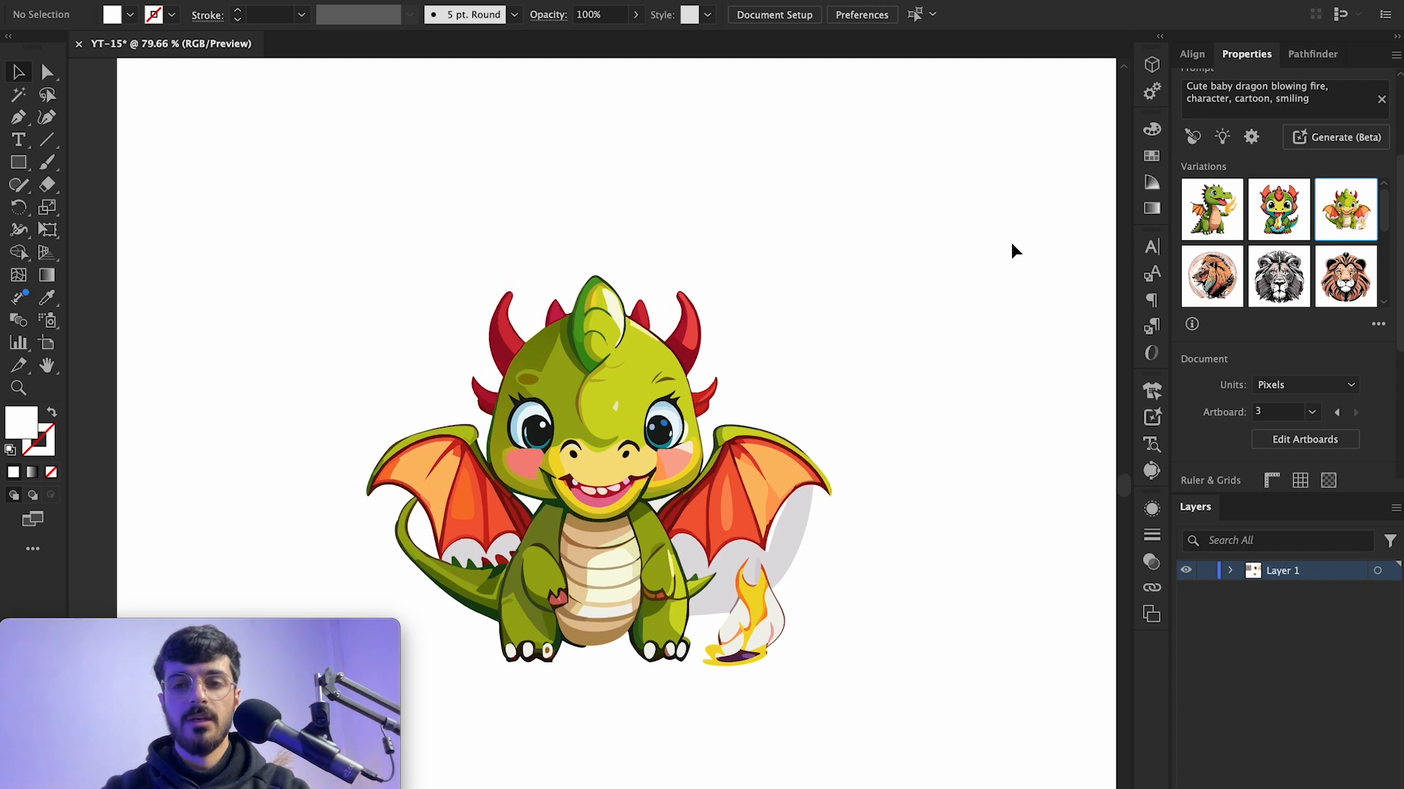
scroll(1010, 245, "down", 4)
Step: Duplicate the dragon artboard to the right and delete the copied dragon on the new artboard
key("shift+o")
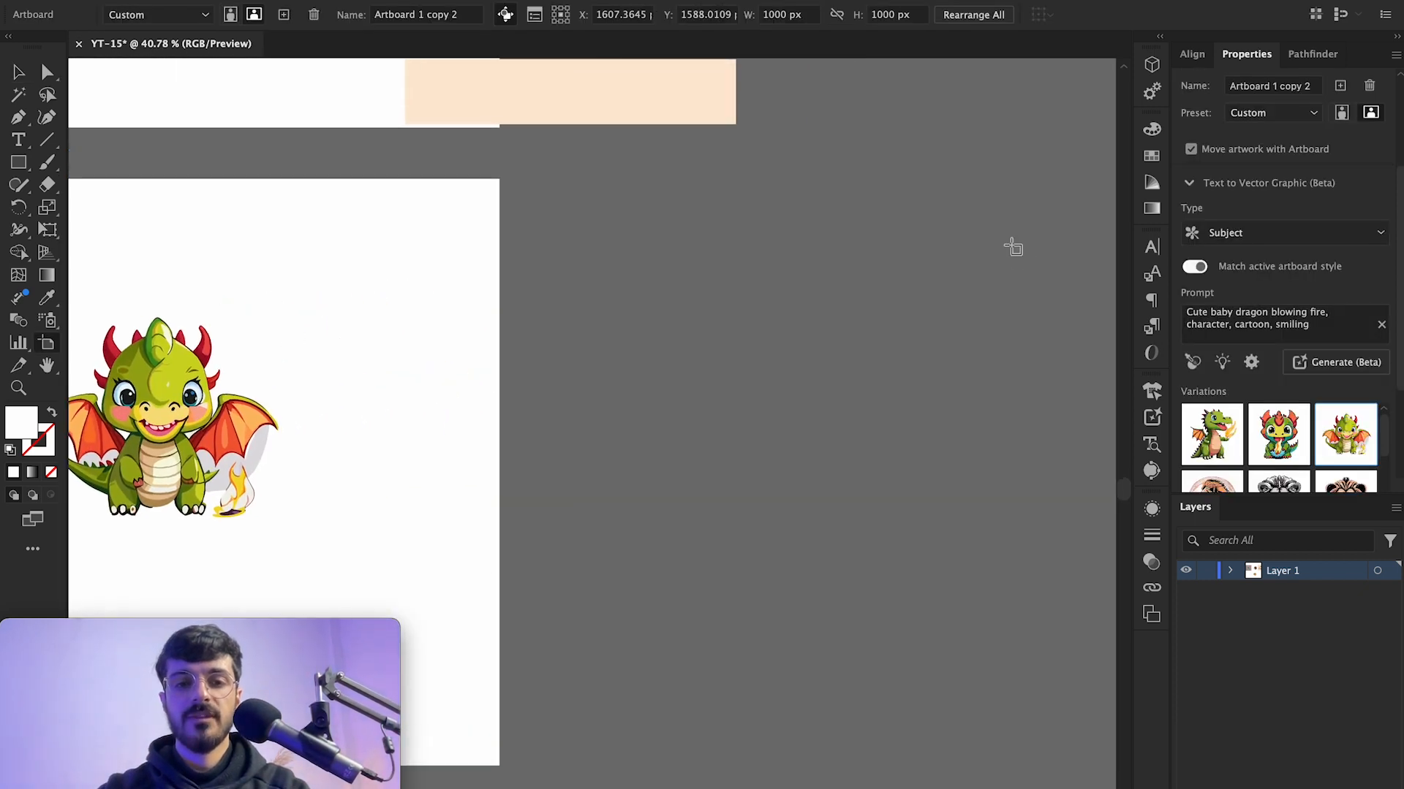
left_click_drag(662, 331, 984, 316)
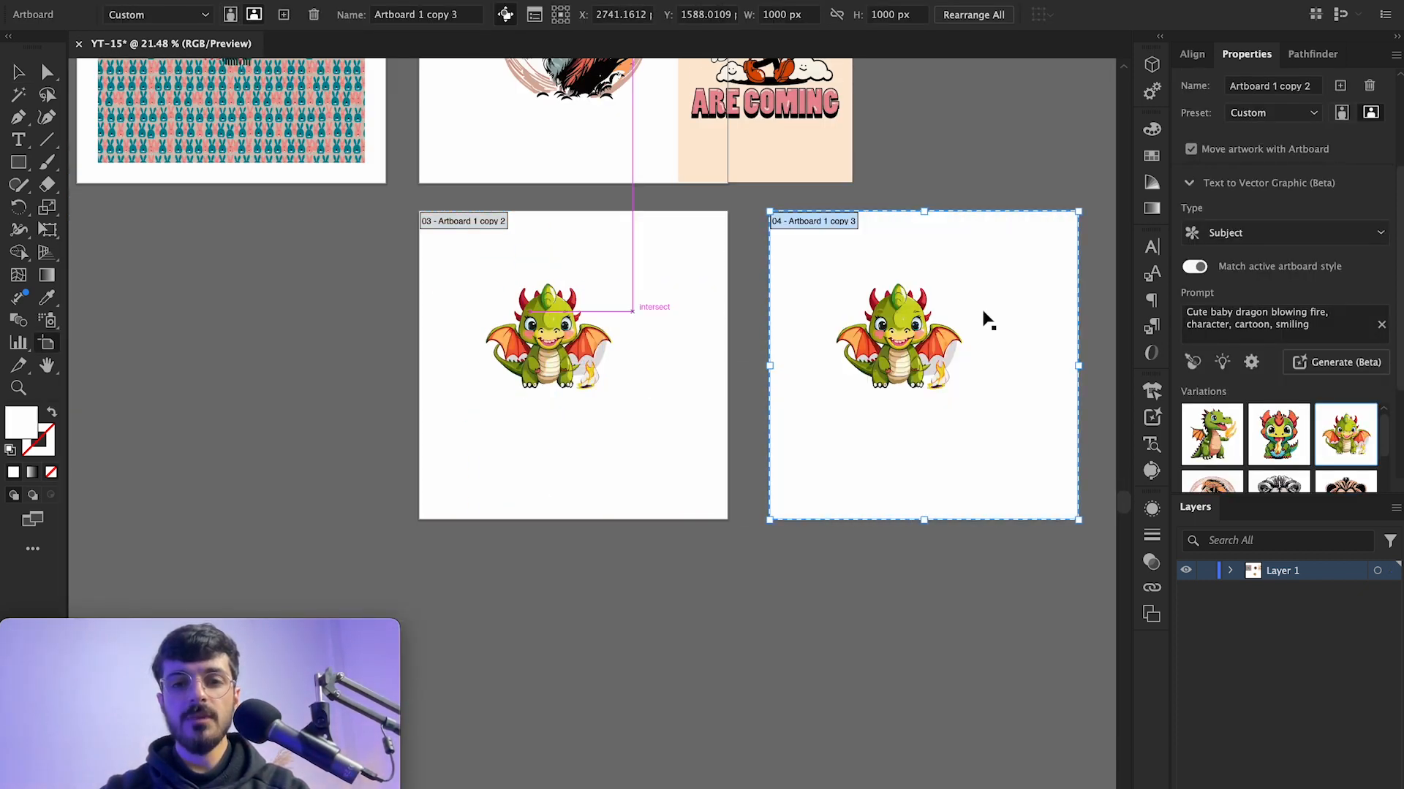
scroll(980, 313, "right", 3)
key("Escape")
scroll(903, 275, "up", 2)
scroll(903, 275, "up", 1)
left_click_drag(958, 235, 439, 614)
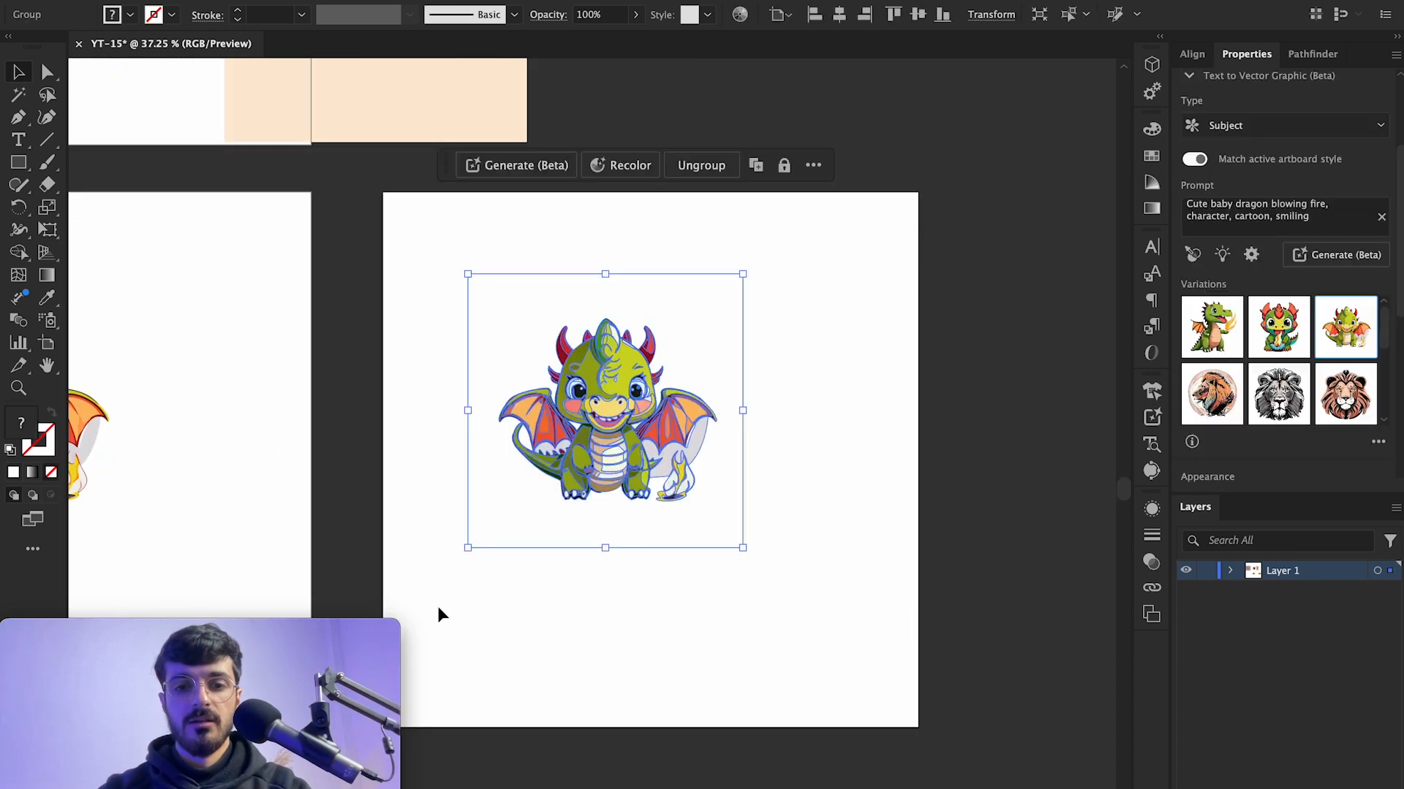
key("Delete")
Step: Draw a square frame on the empty artboard and lower the generation Detail setting to 1
key("m")
left_click_drag(538, 320, 820, 601)
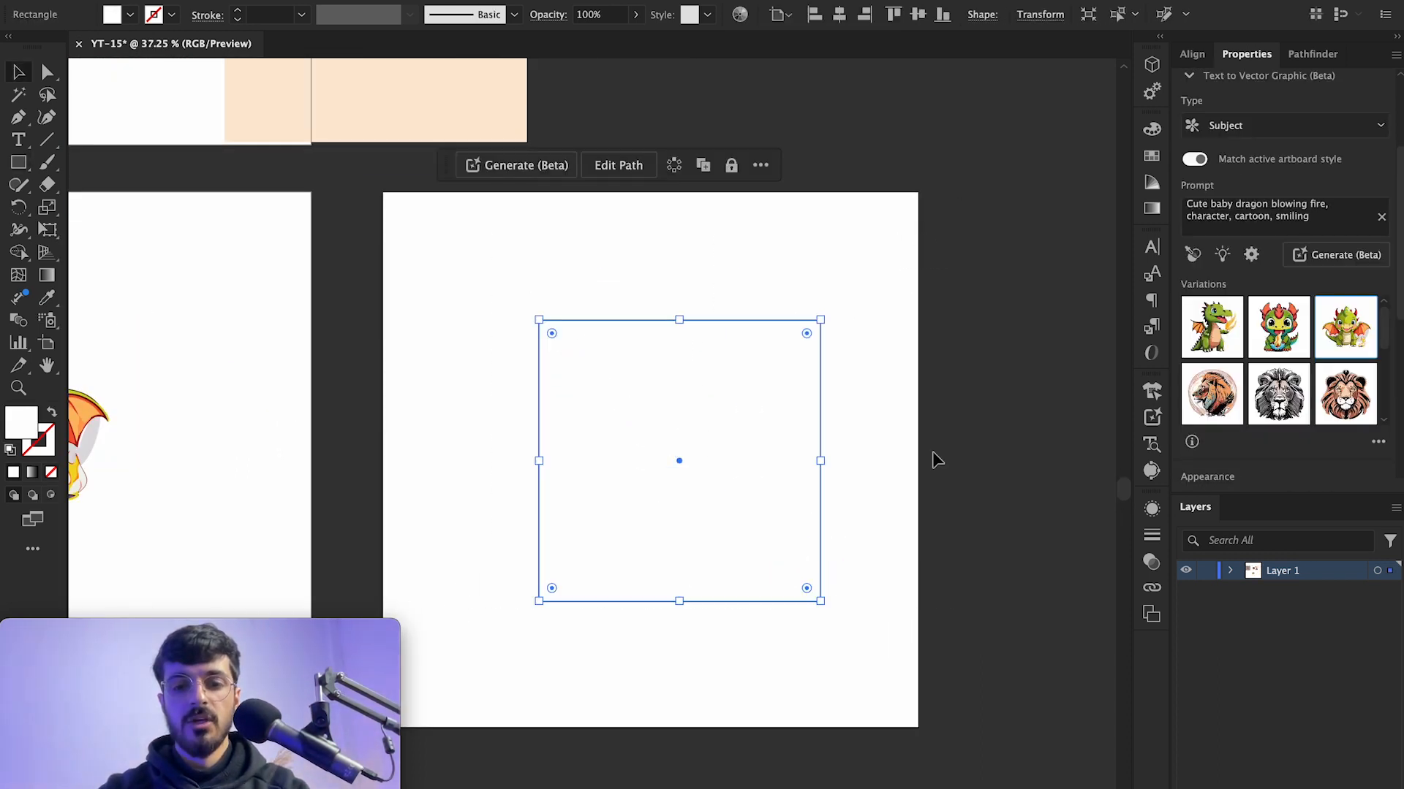
left_click(1251, 255)
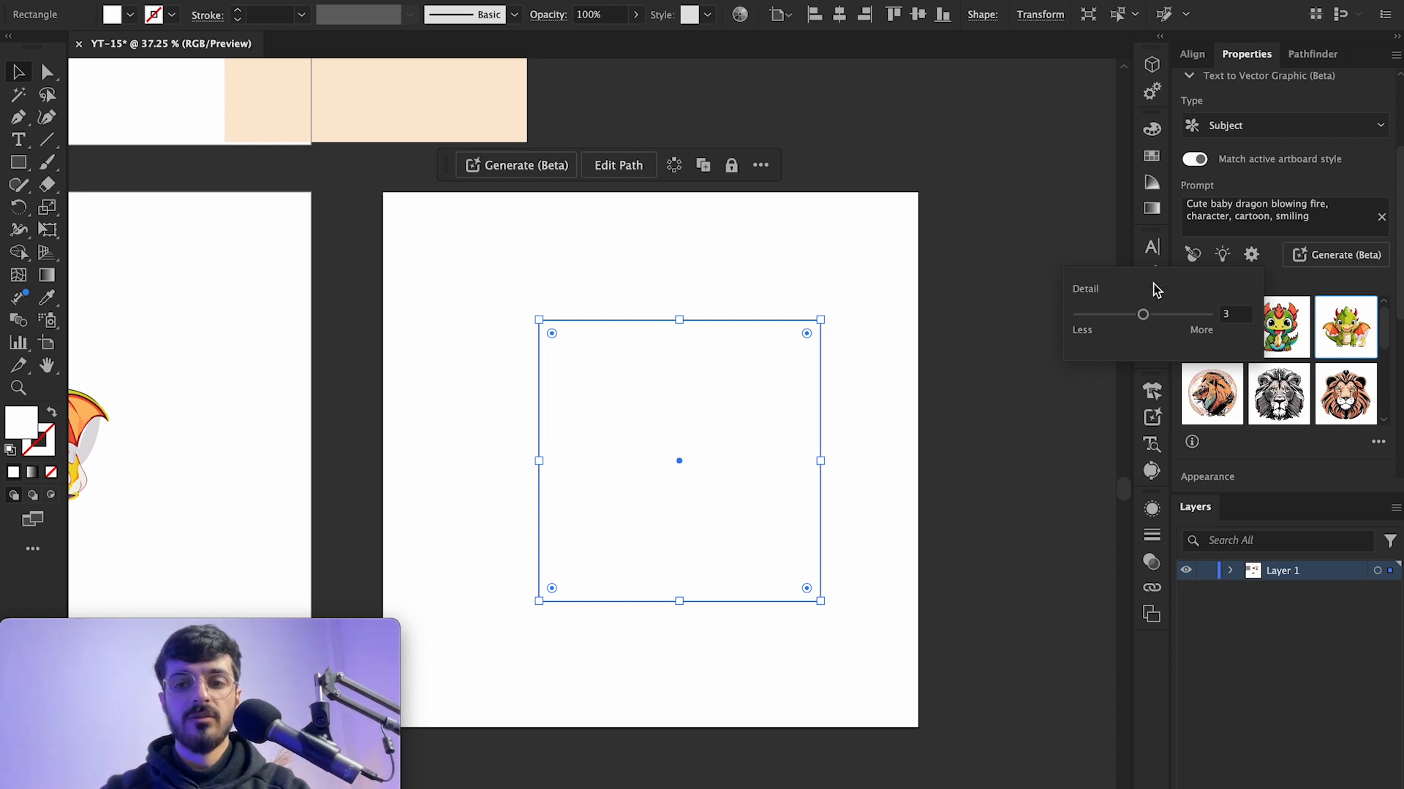
left_click_drag(1146, 323, 1064, 318)
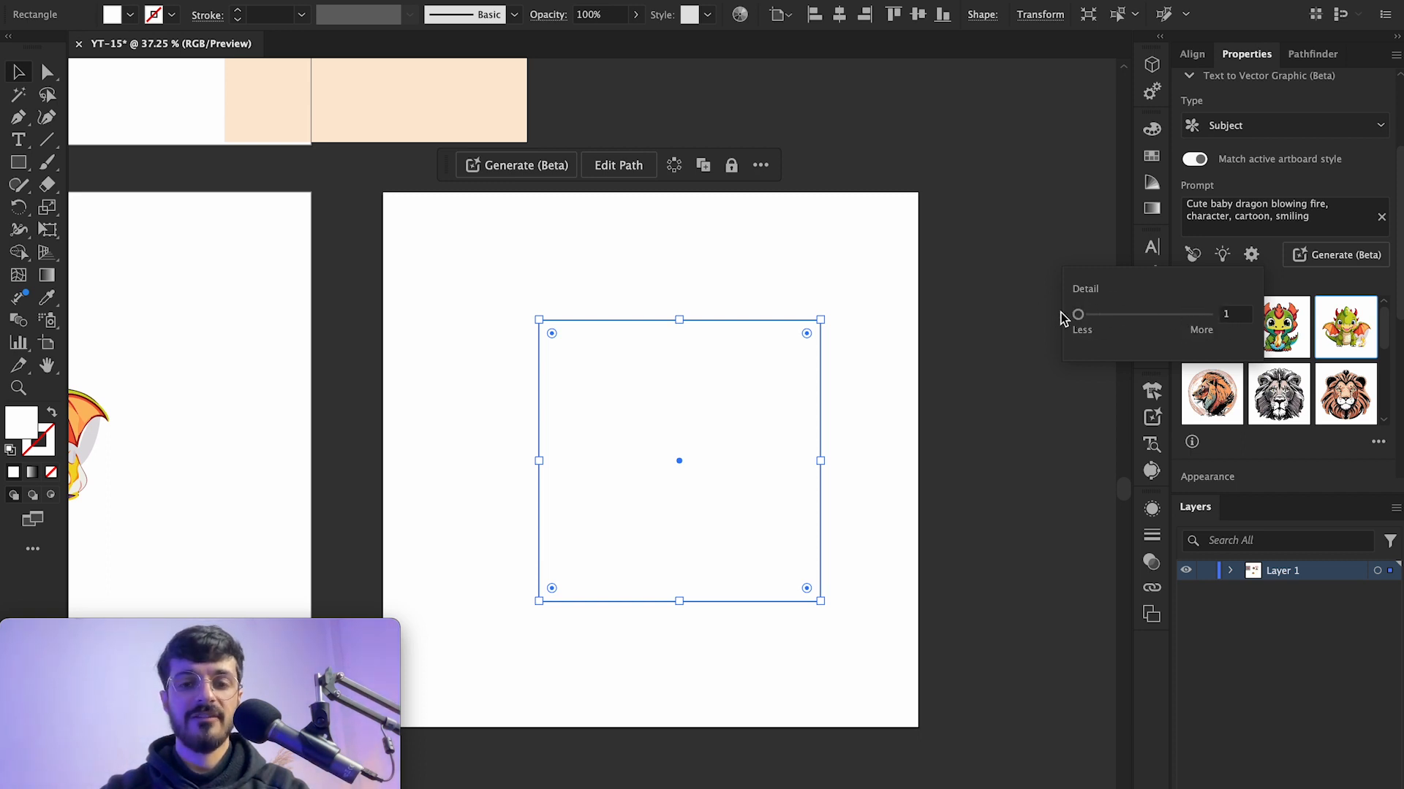
Step: Replace the prompt with "rabbit" and generate a rabbit inside the frame
scroll(918, 344, "up", 5)
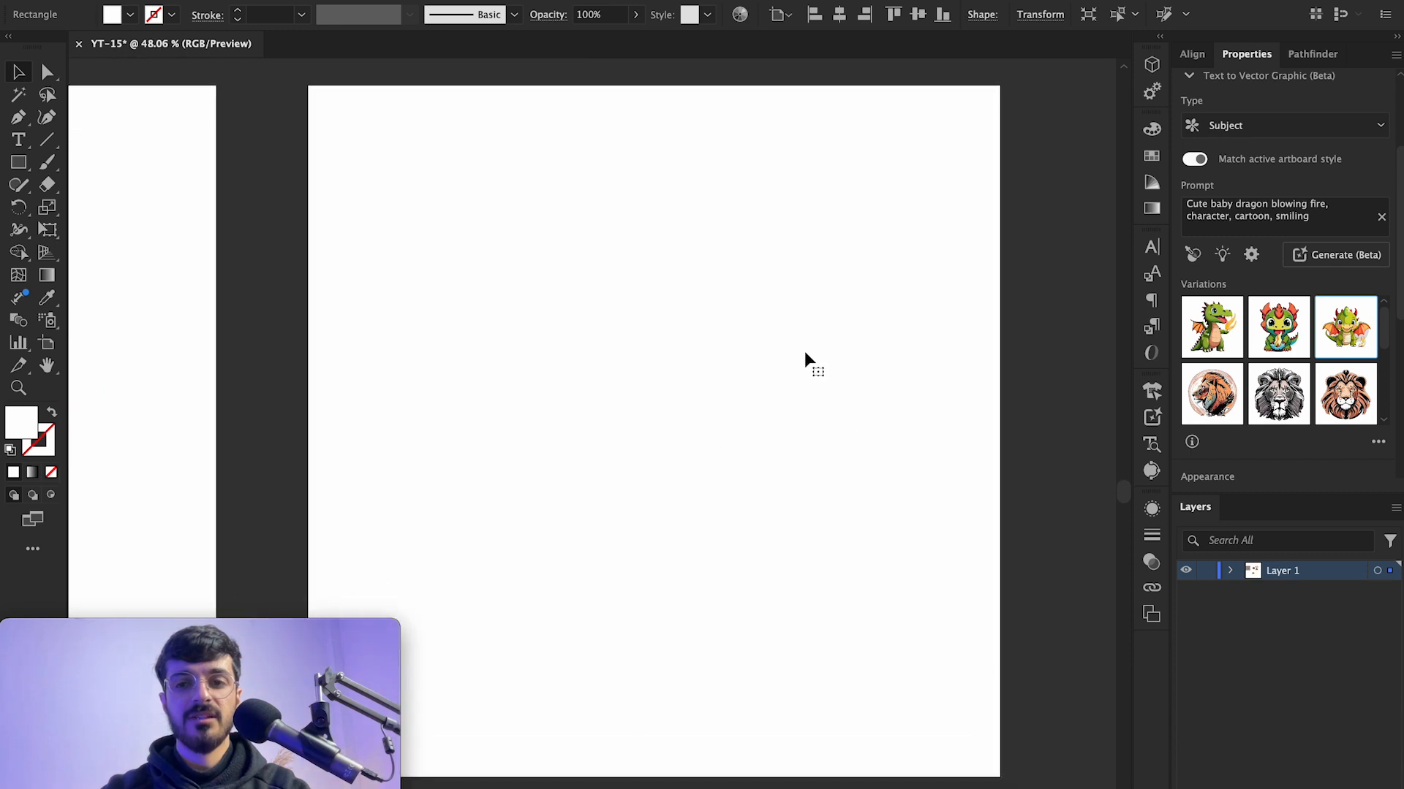
left_click(1294, 212)
key("super+a")
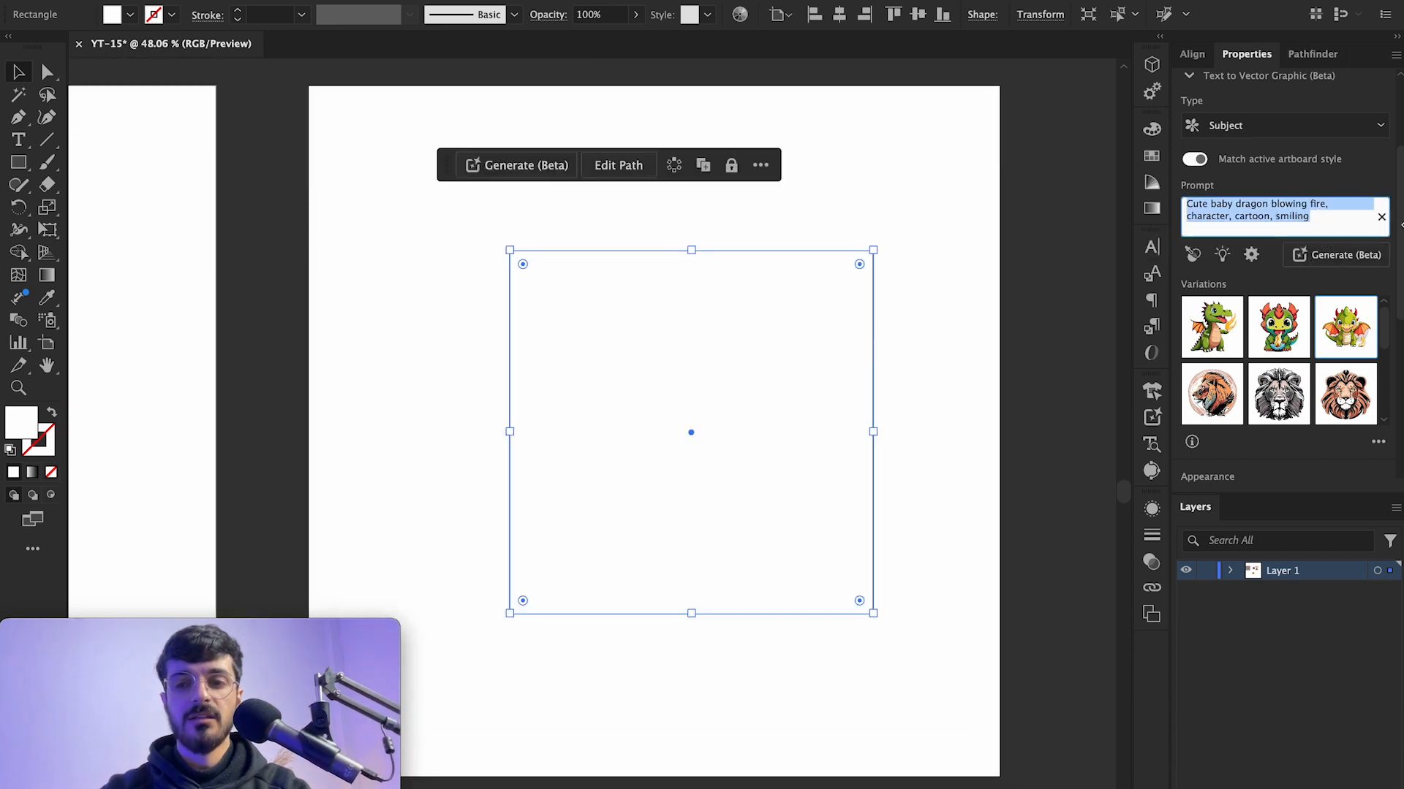
key("BackSpace")
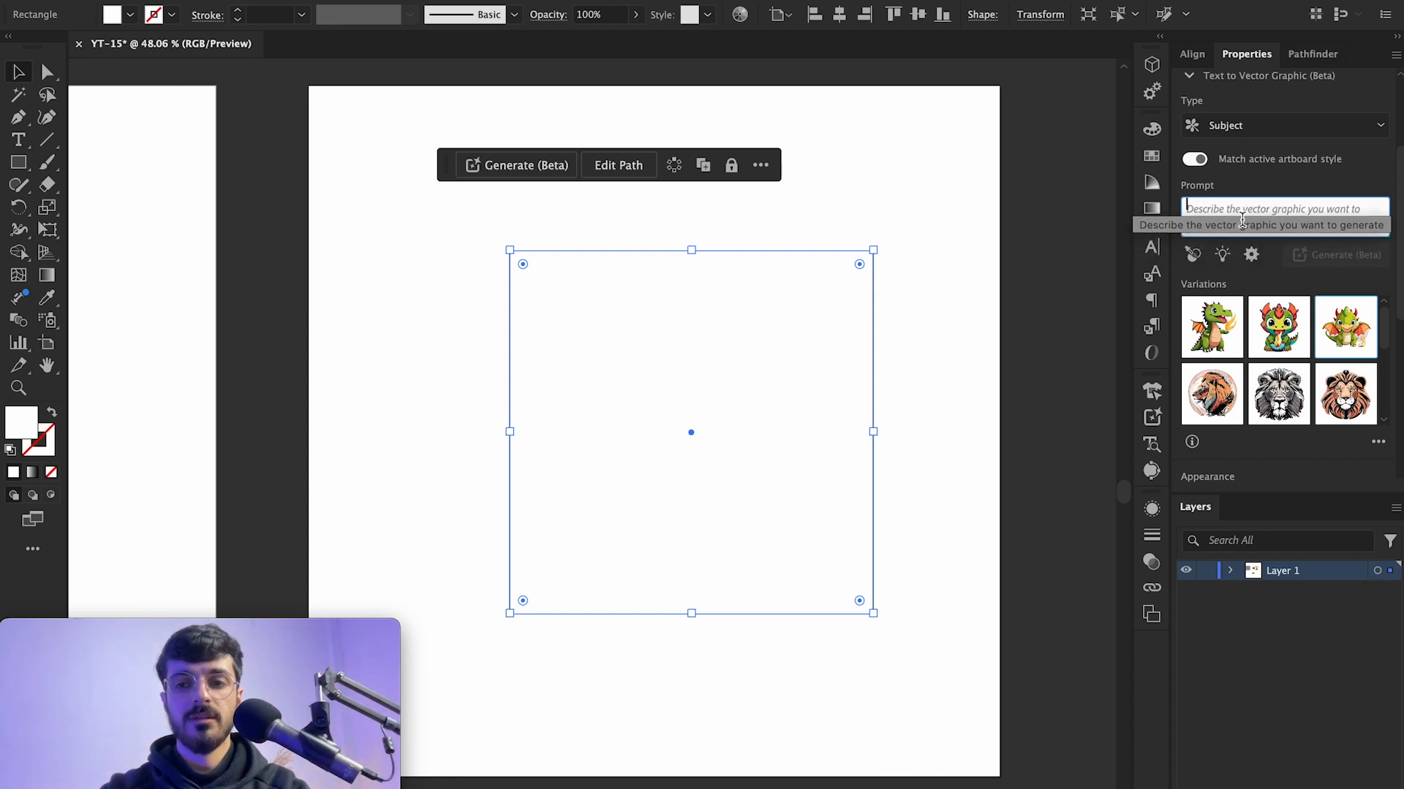
type("rabbit")
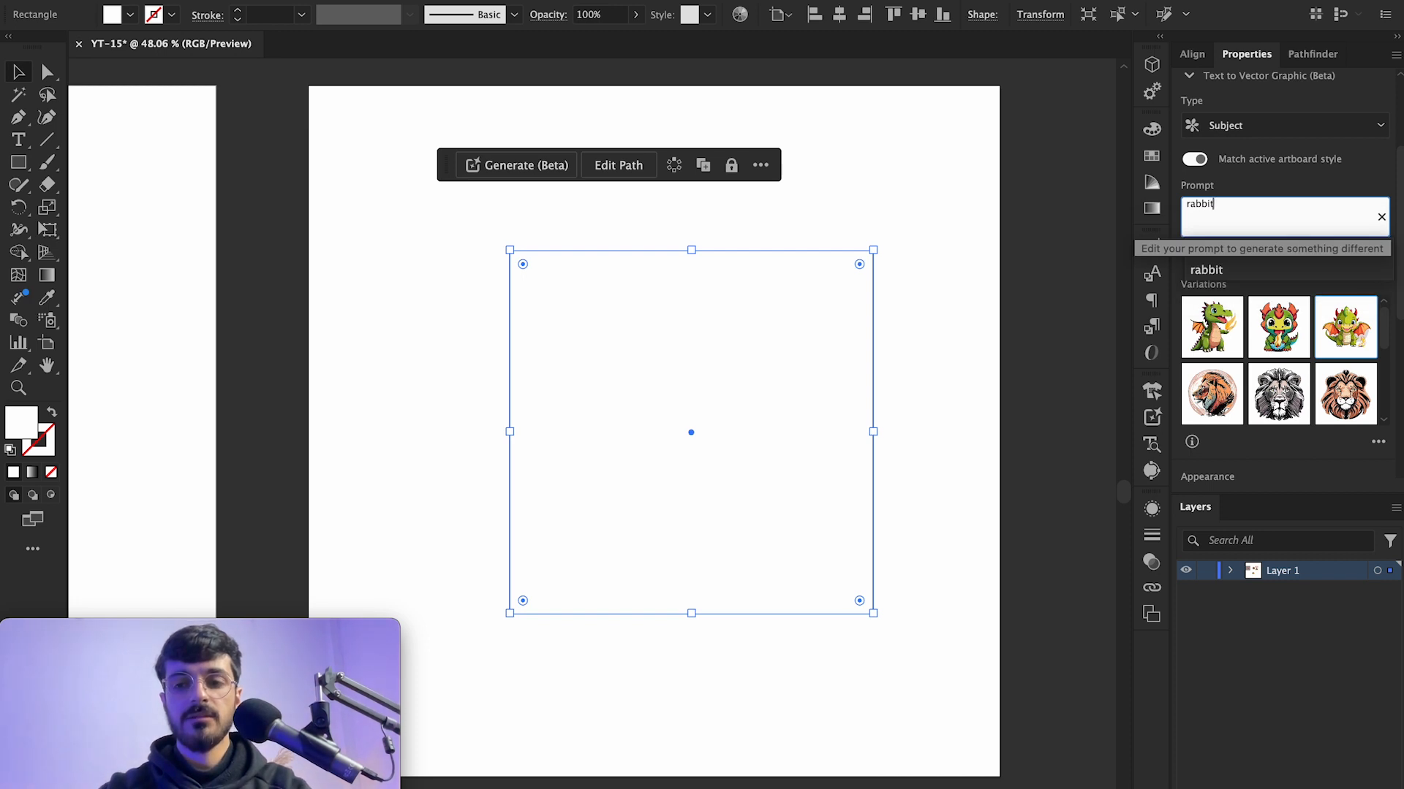
key("Return")
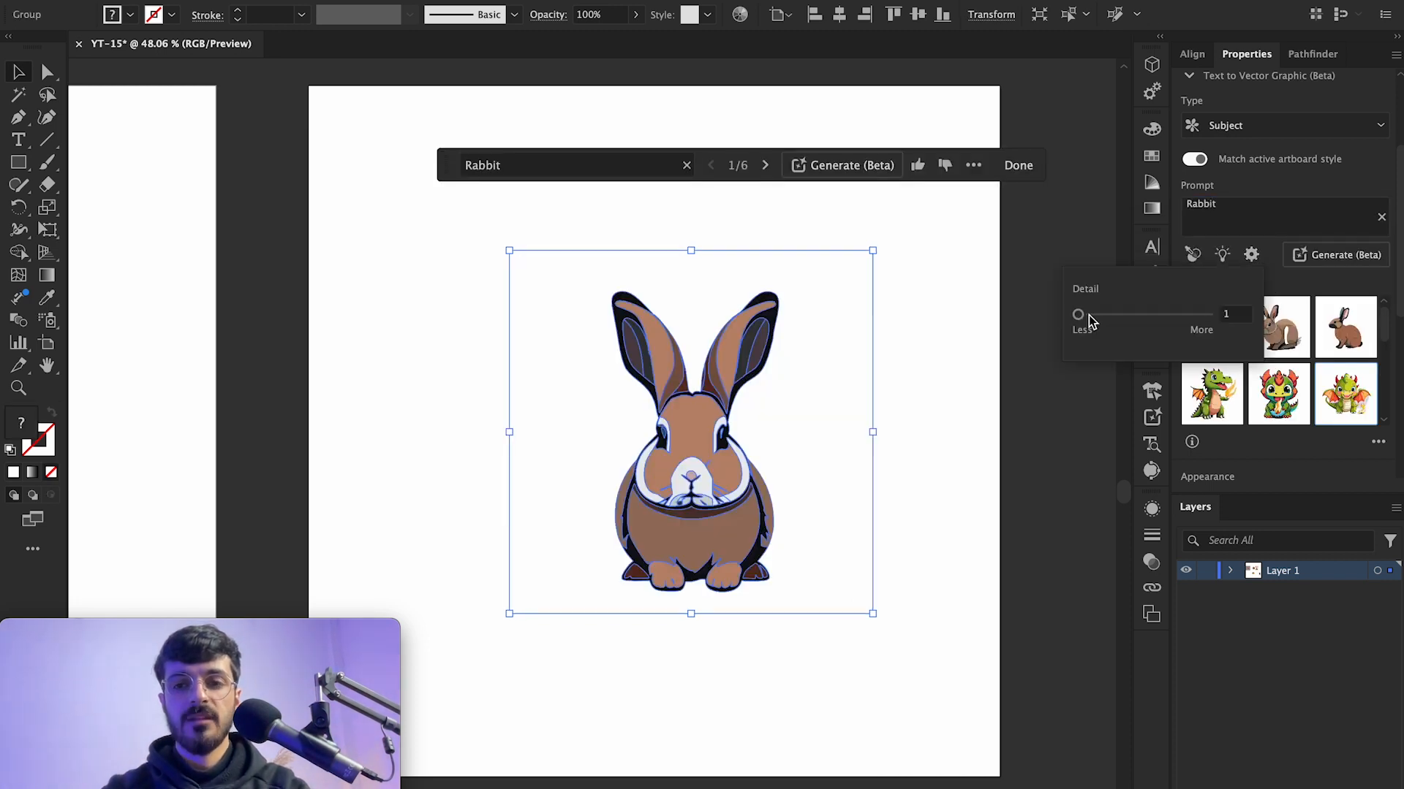
Step: Zoom in to inspect the low-detail rabbit's shapes
left_click(907, 443)
scroll(709, 476, "up", 5)
scroll(709, 476, "right", 3)
scroll(709, 476, "down", 2)
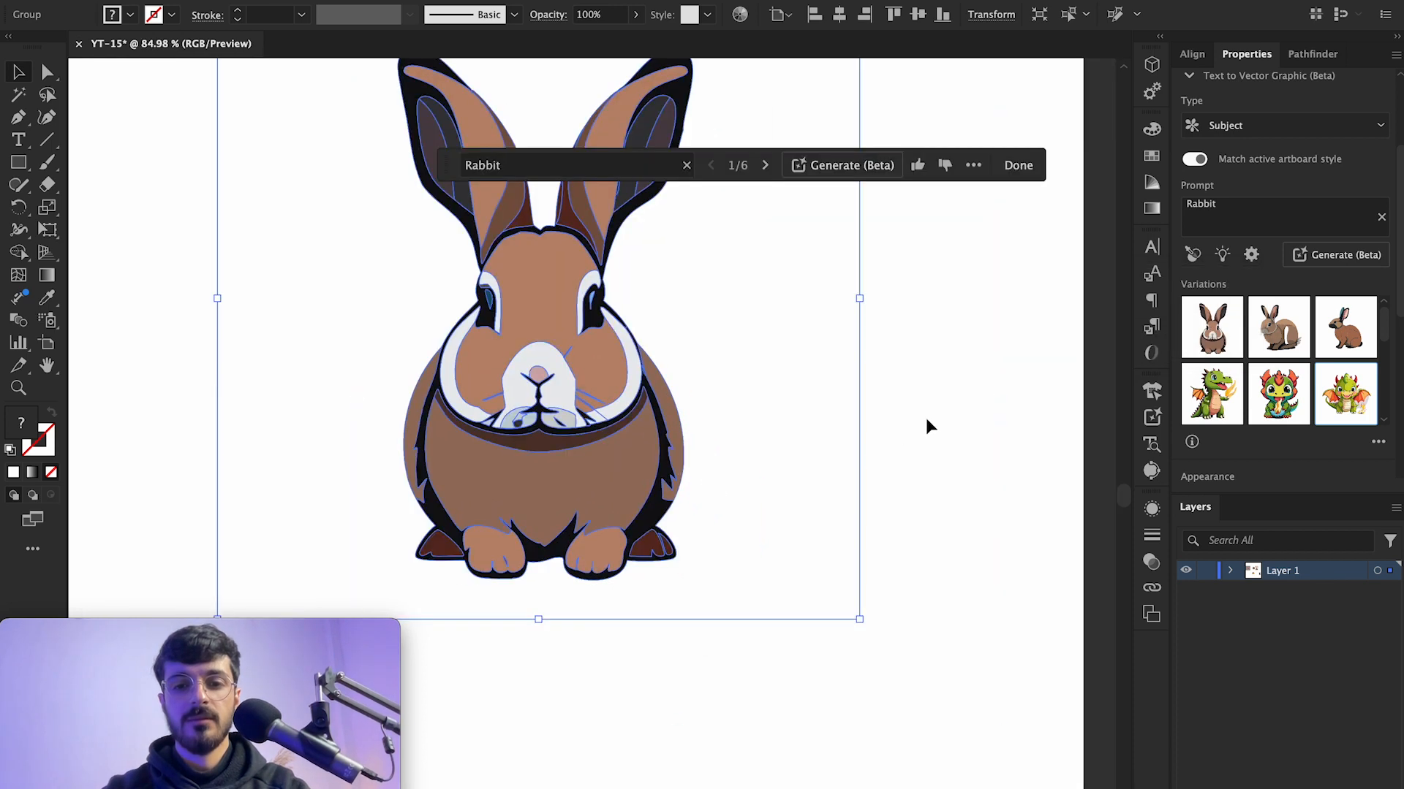
left_click(927, 419)
scroll(597, 350, "down", 5)
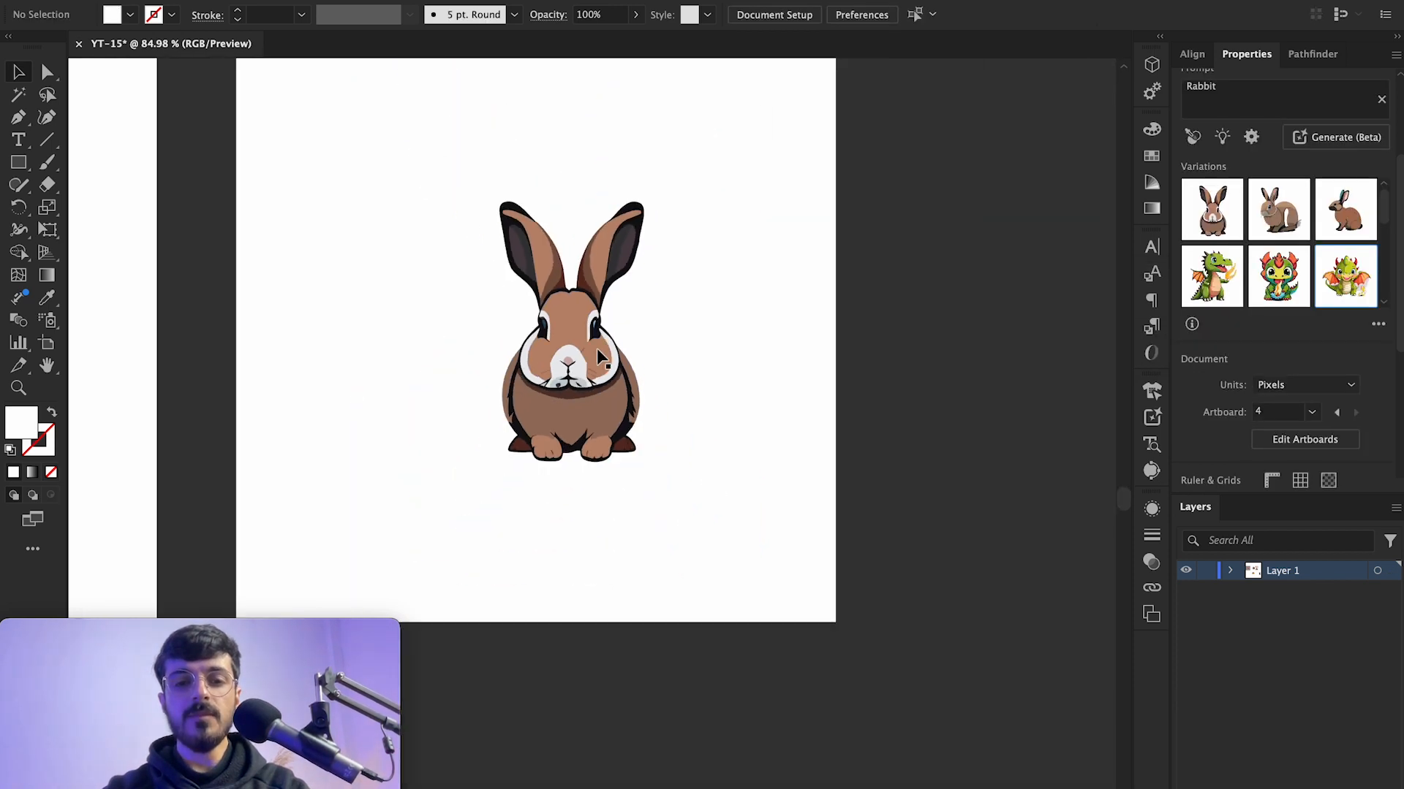
Step: Raise the Detail slider to the More end and regenerate the rabbit in the frame
left_click(597, 348)
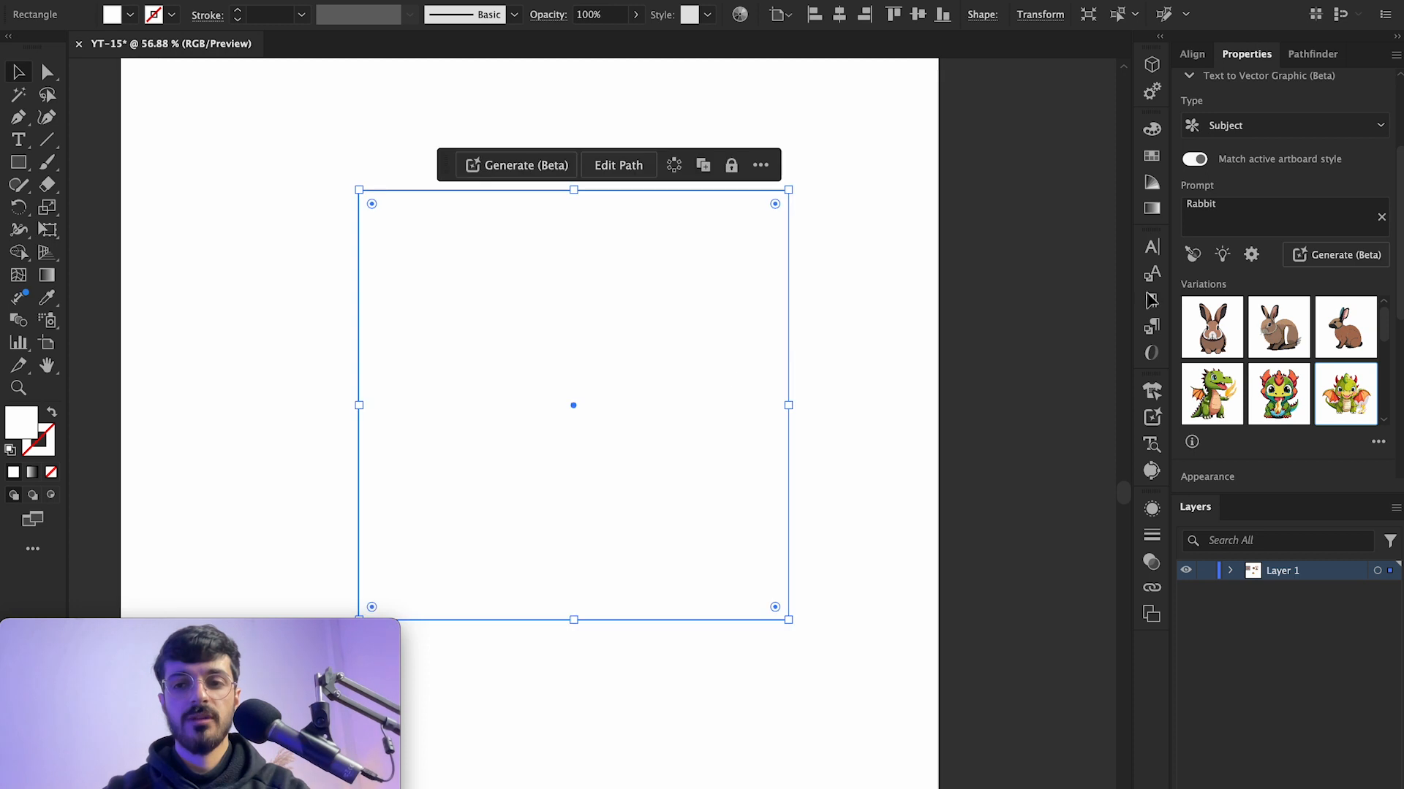
left_click(1251, 255)
left_click_drag(1078, 316, 1209, 314)
left_click(1267, 193)
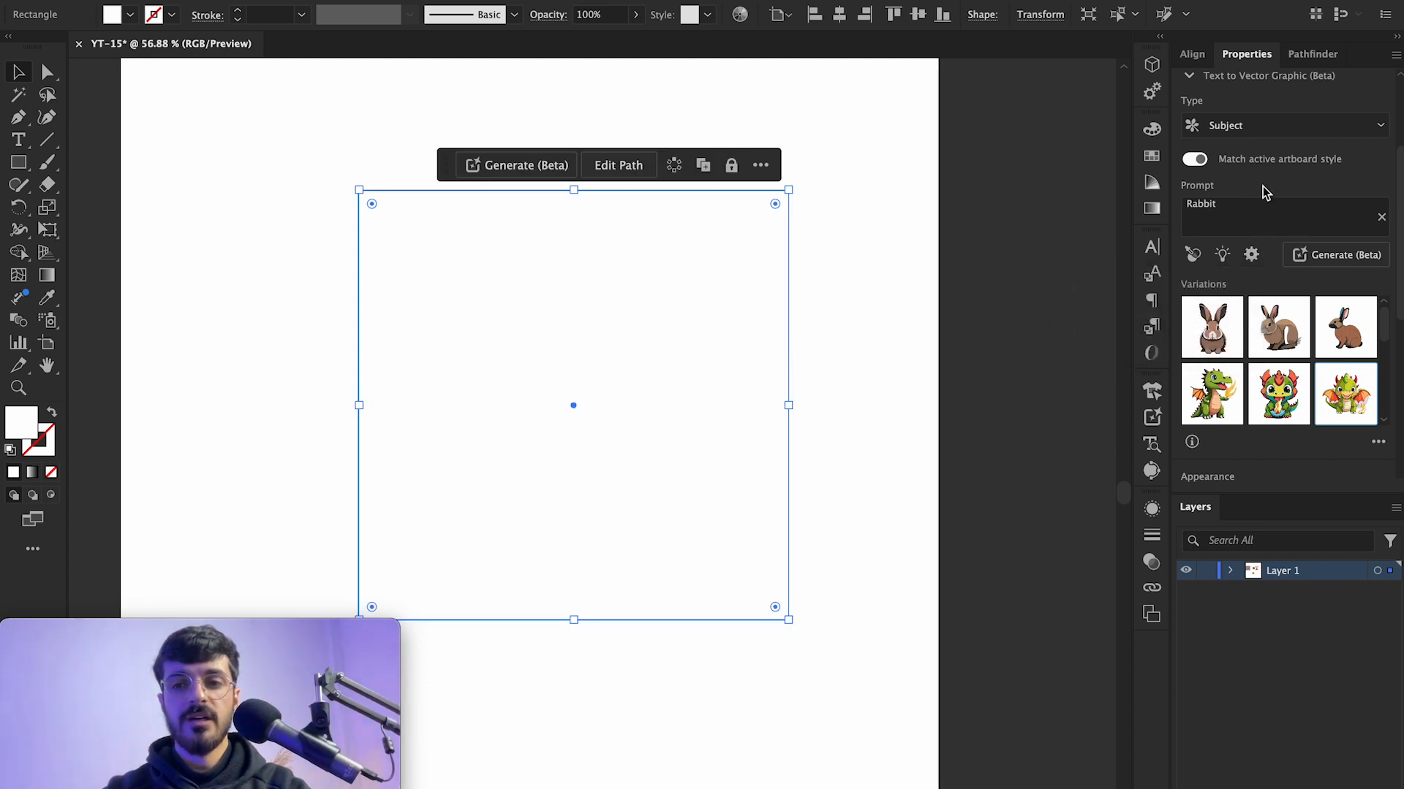
left_click(1365, 256)
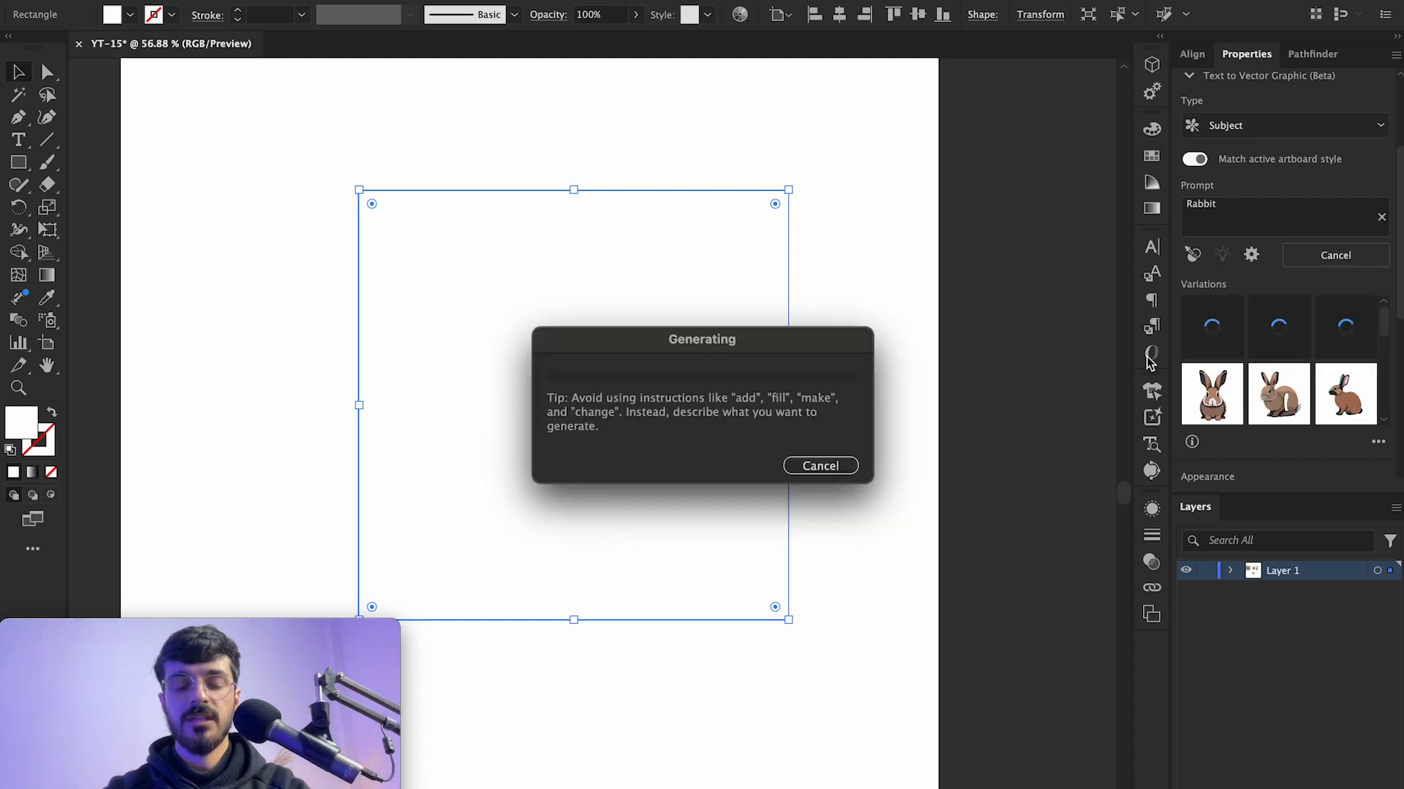
Step: Zoom in and out to inspect the high-detail rabbit's vector paths
scroll(725, 494, "up", 5)
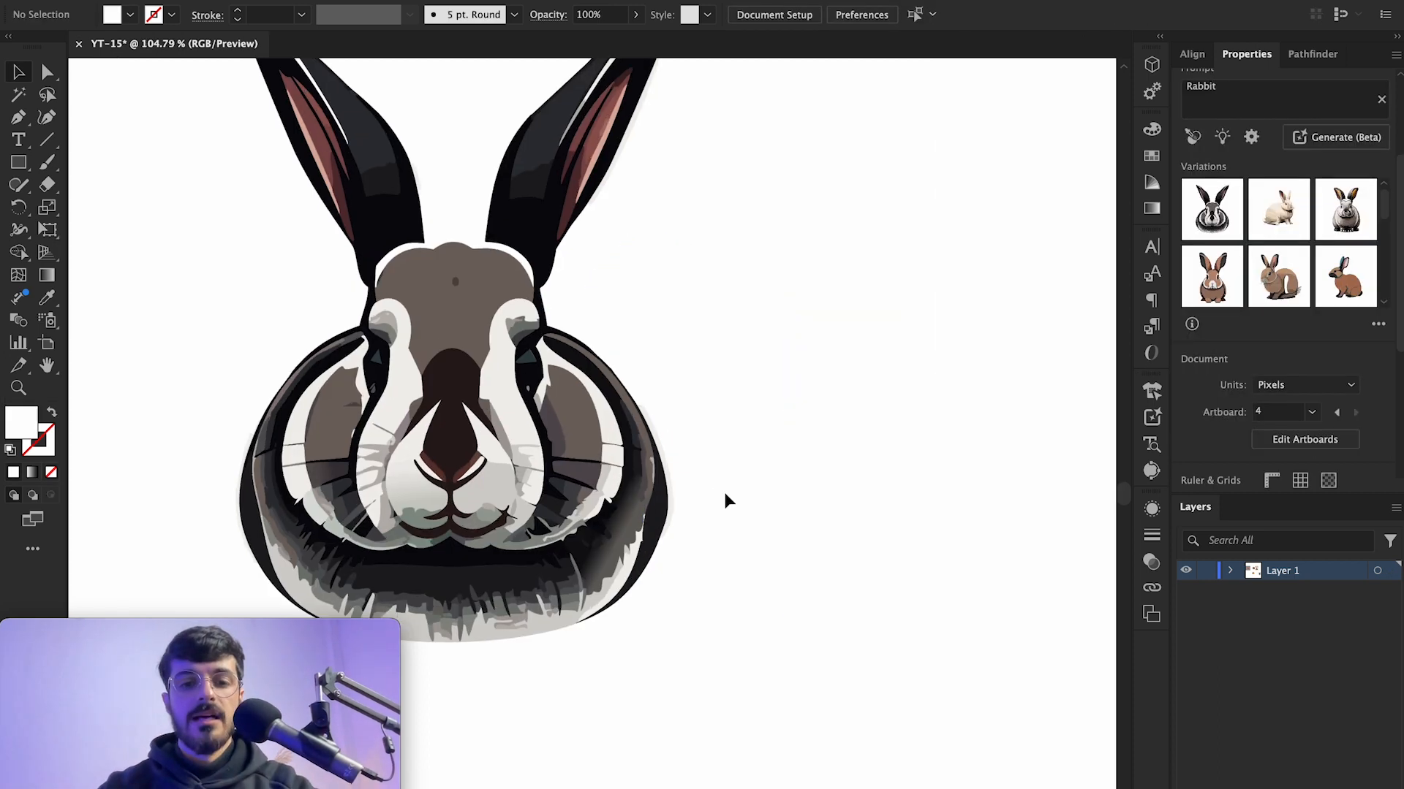
scroll(735, 497, "left", 5)
scroll(734, 497, "down", 2)
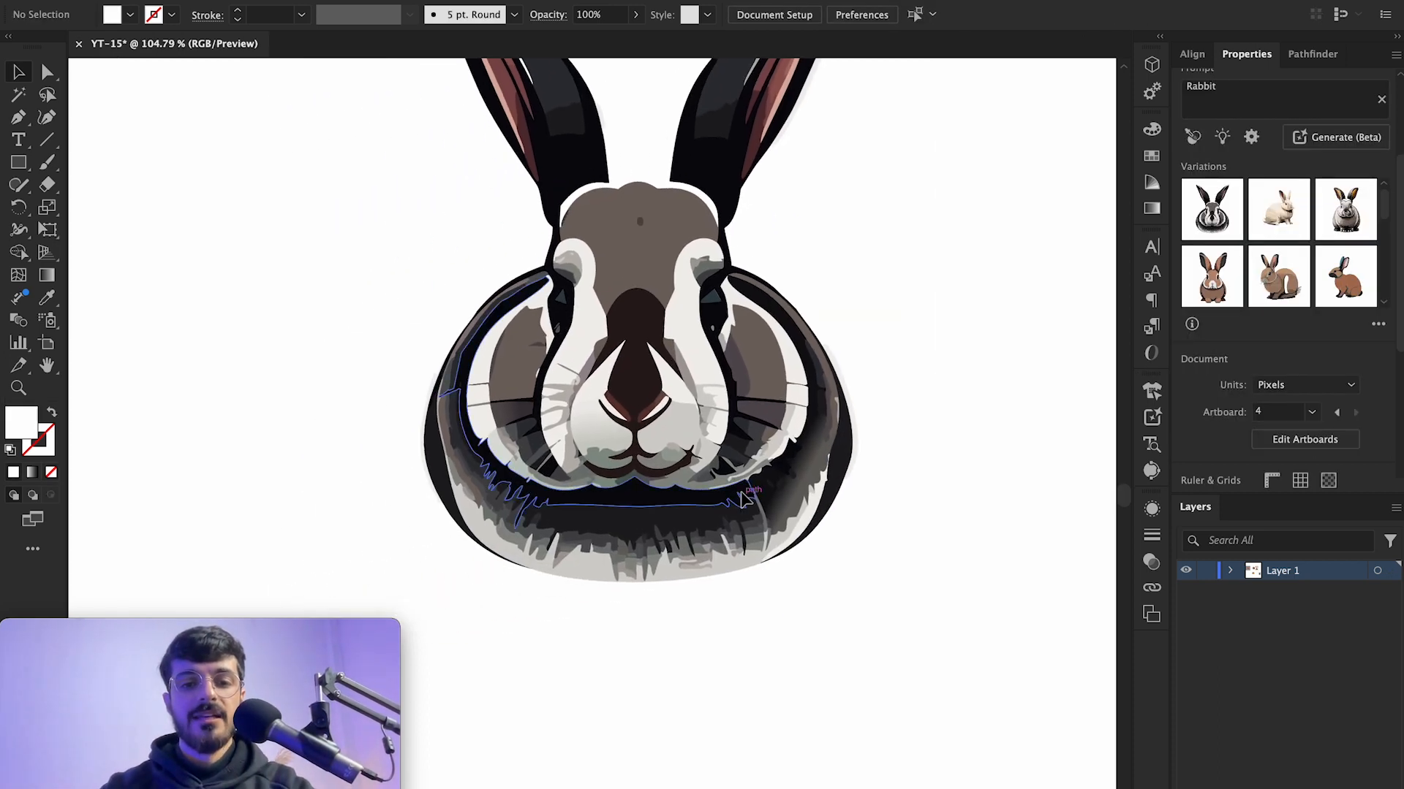
scroll(609, 432, "up", 5)
scroll(610, 434, "down", 4)
scroll(610, 435, "up", 5)
scroll(611, 439, "down", 5)
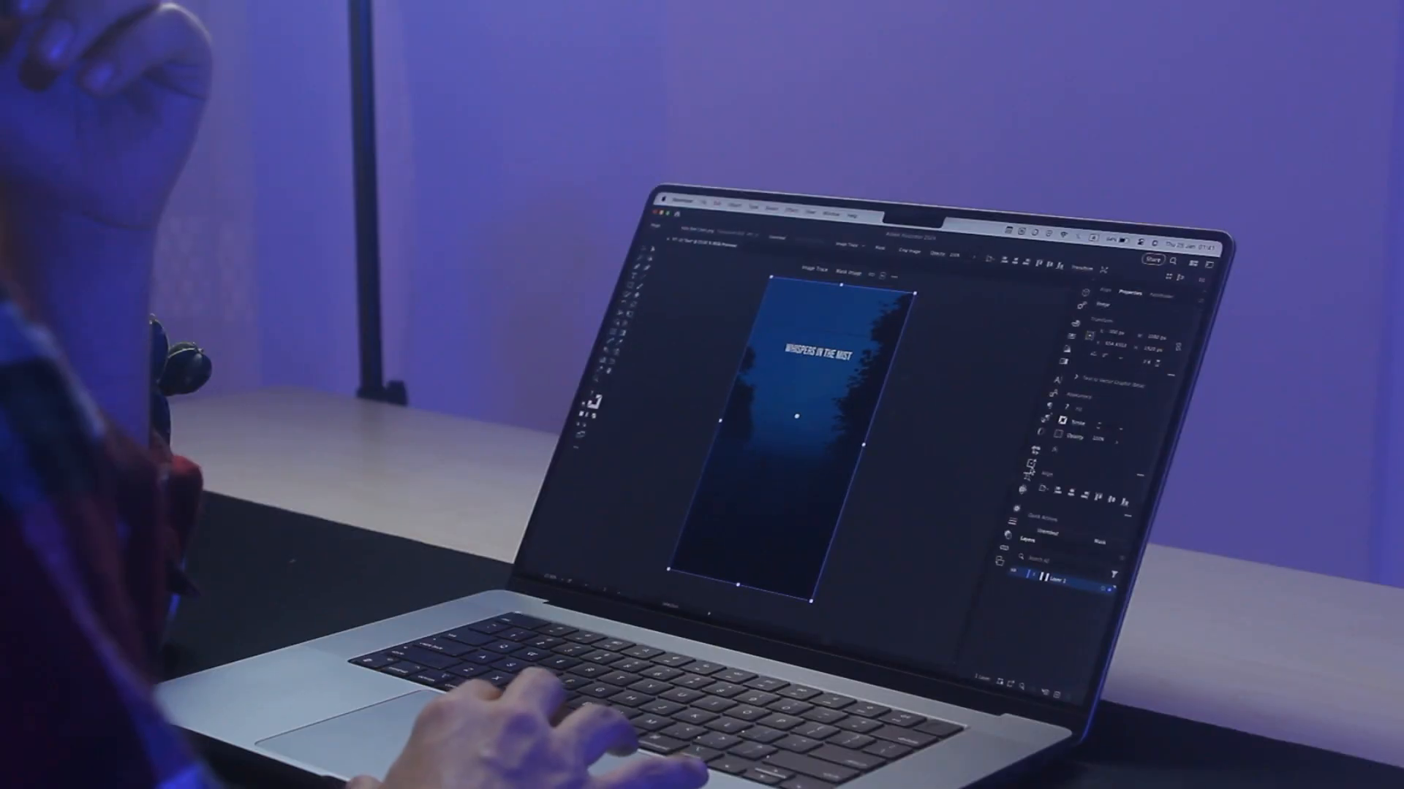
left_click(1029, 472)
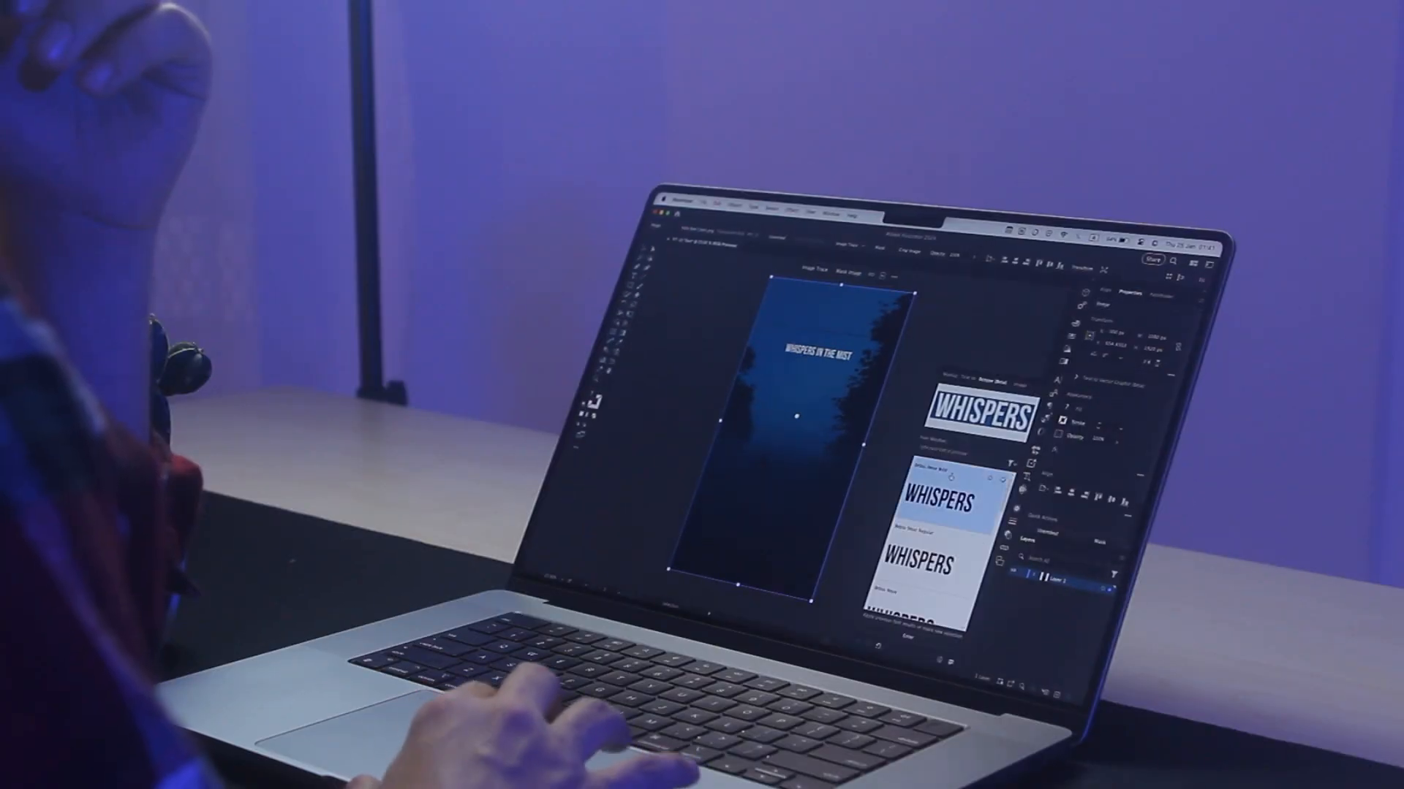
left_click(898, 635)
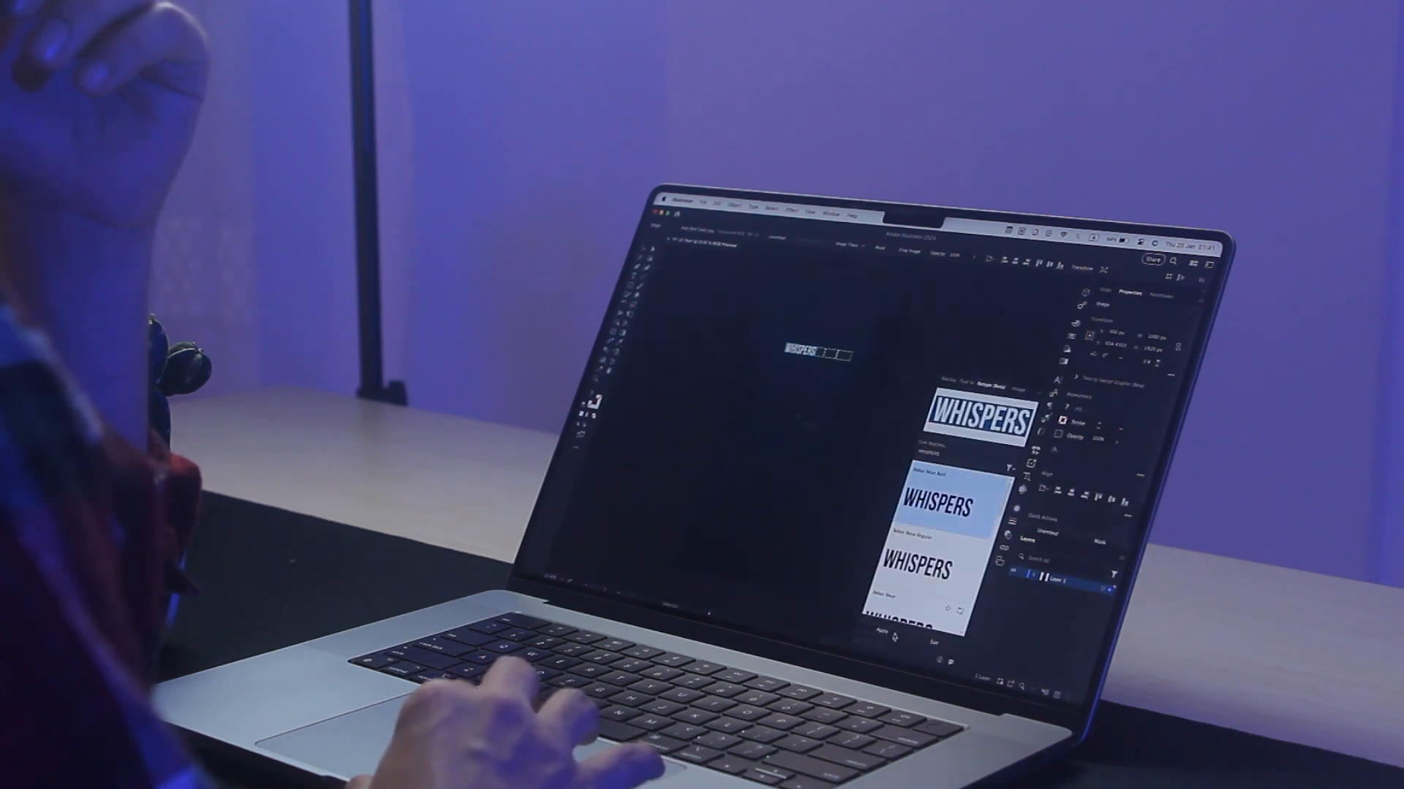
left_click(890, 633)
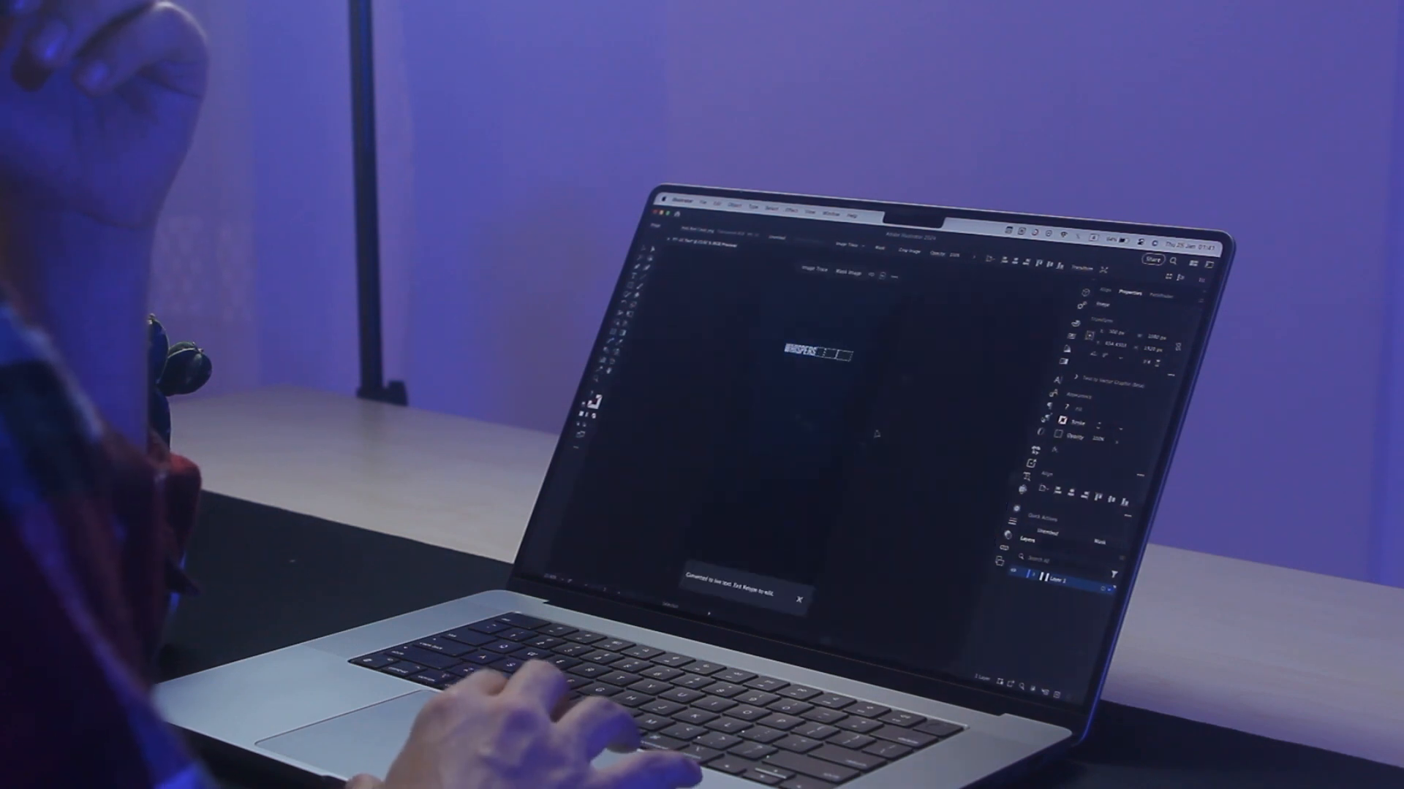
left_click_drag(806, 356, 839, 376)
double_click(839, 376)
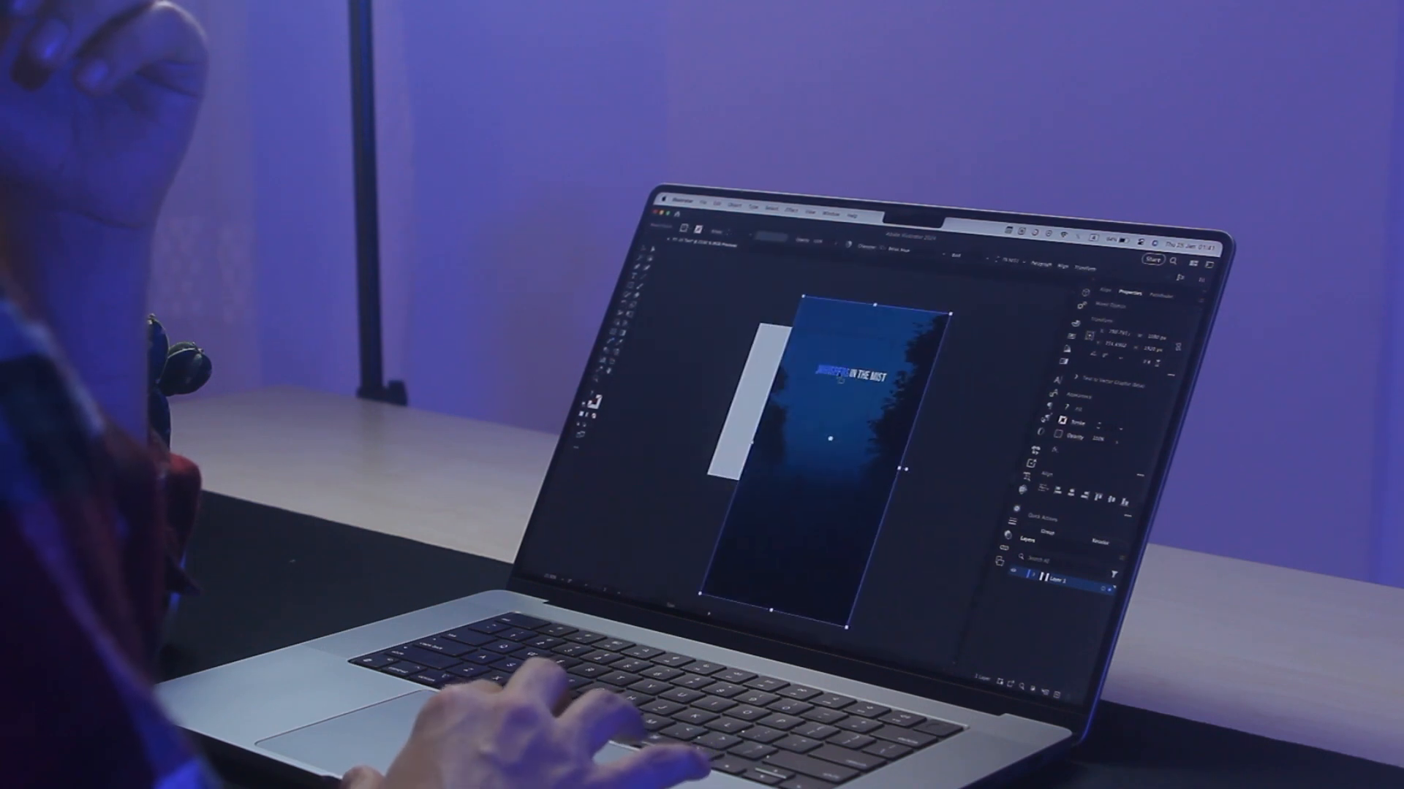
key("super+a")
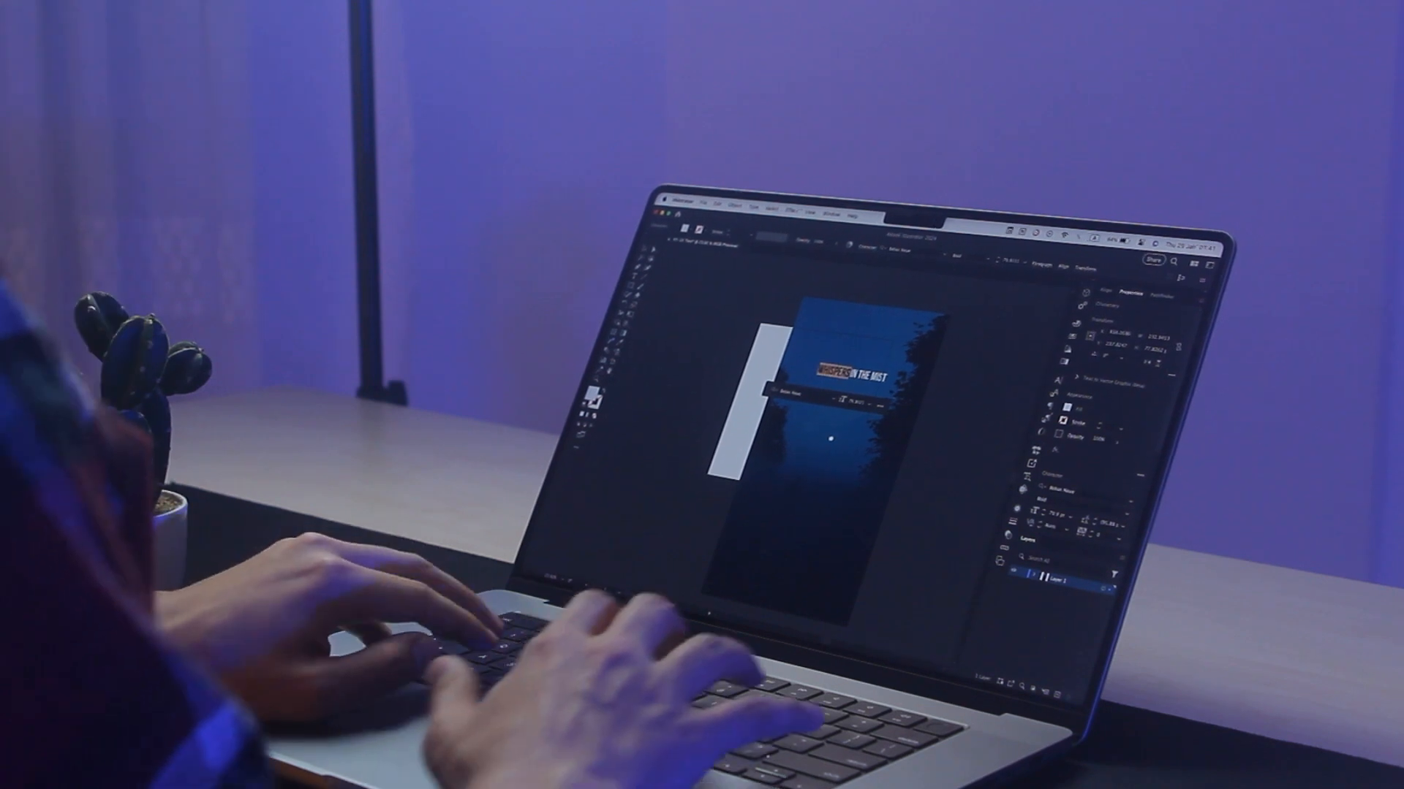
type("ALONE")
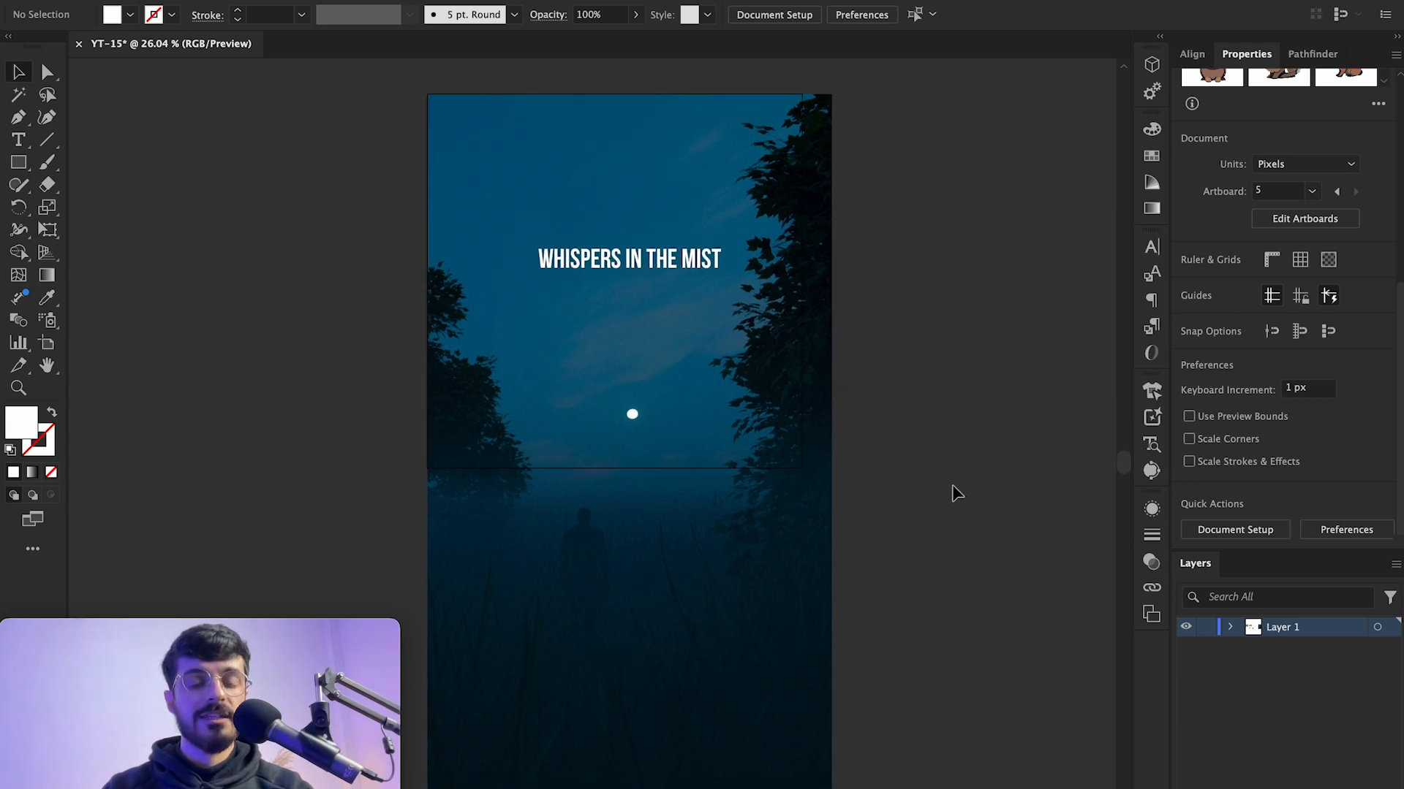
Step: Search the Type and Window menus and the Quick Actions for Retype (Beta) with the cover image selected
left_click(768, 469)
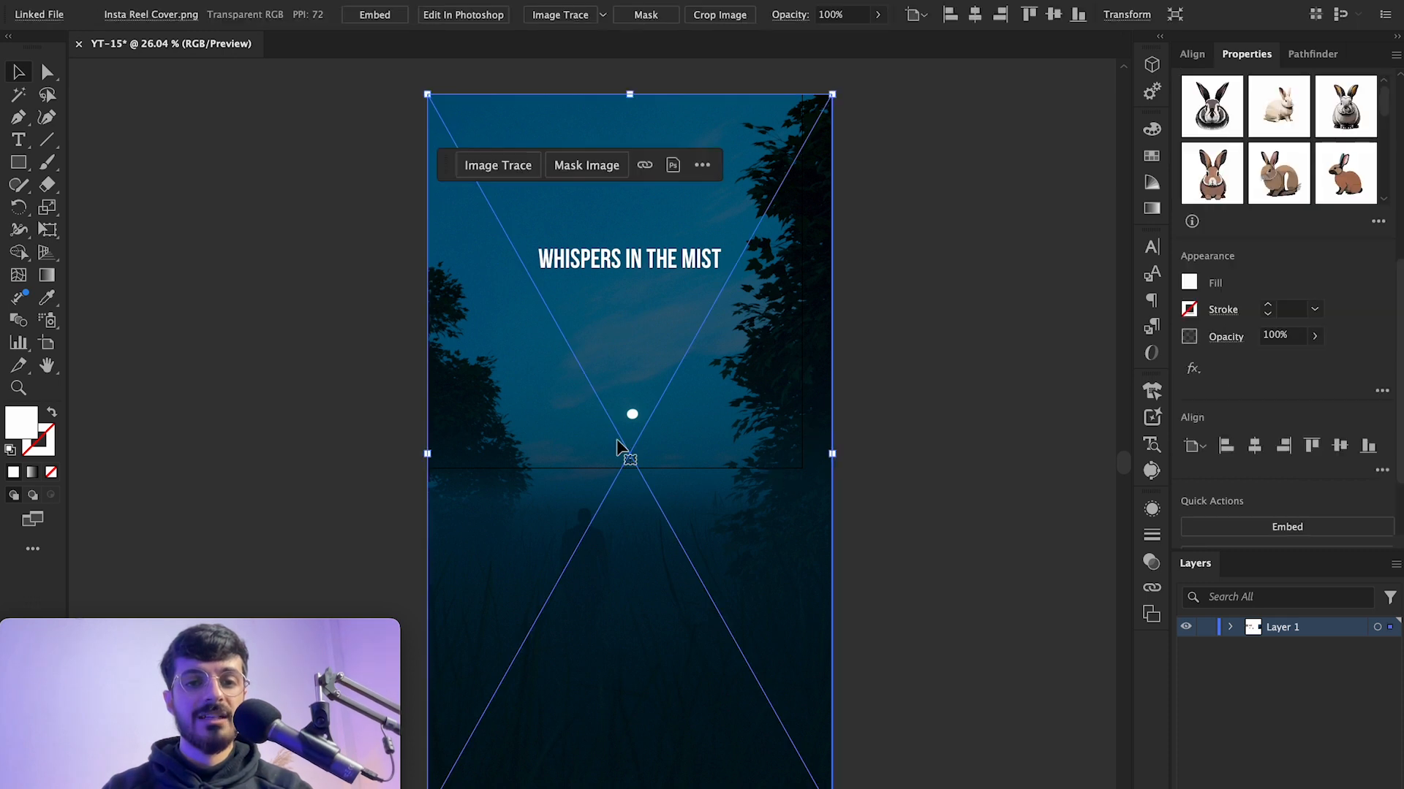
left_click(381, 323)
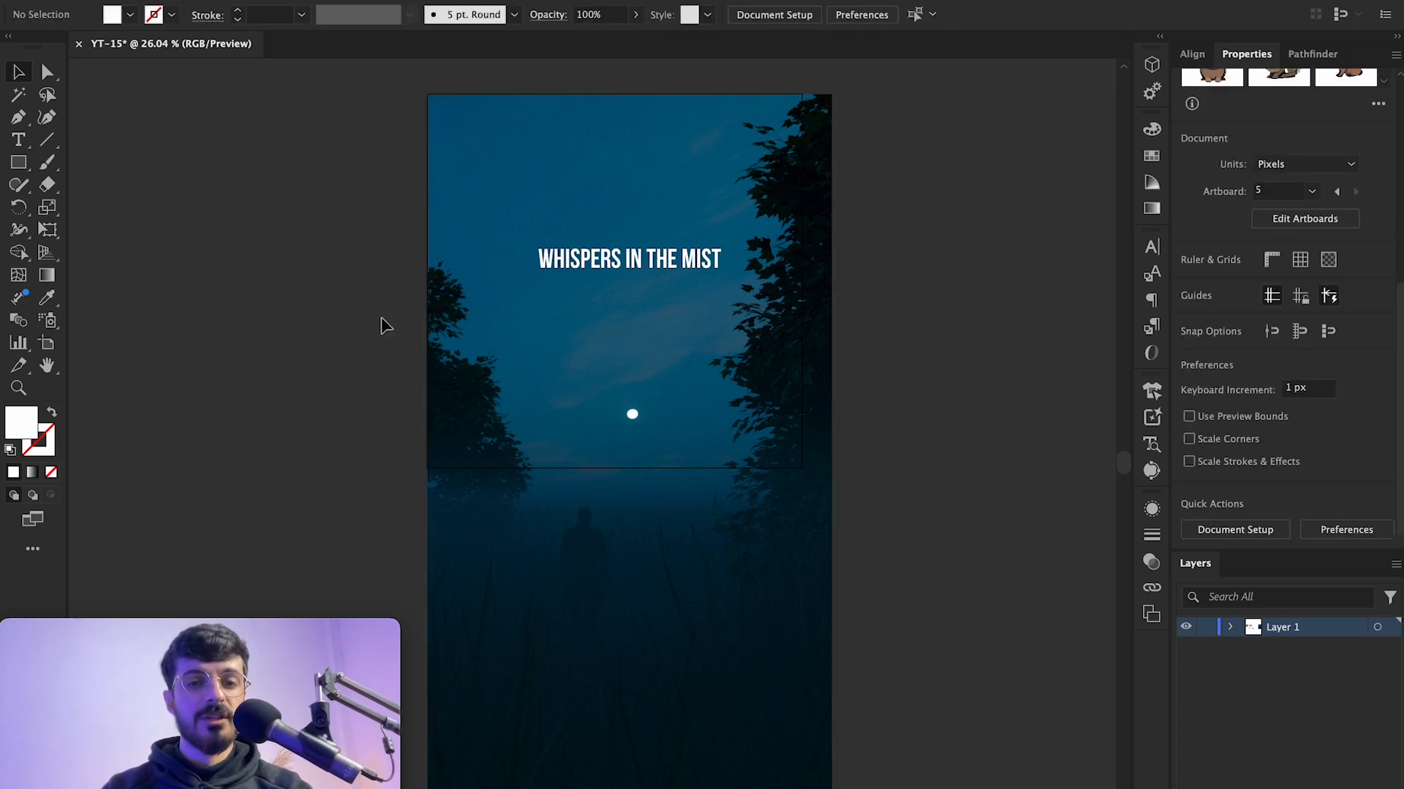
left_click(272, 0)
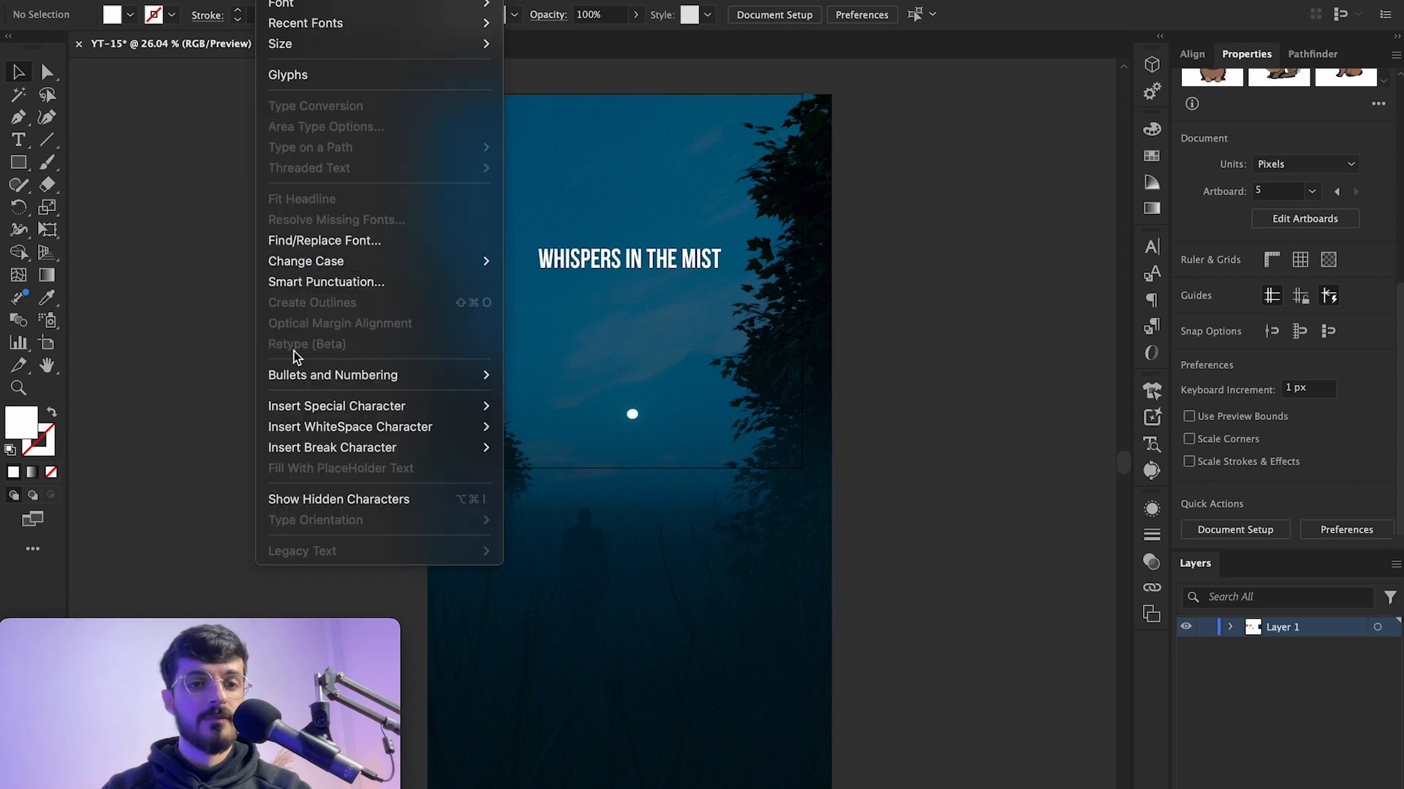
left_click(734, 314)
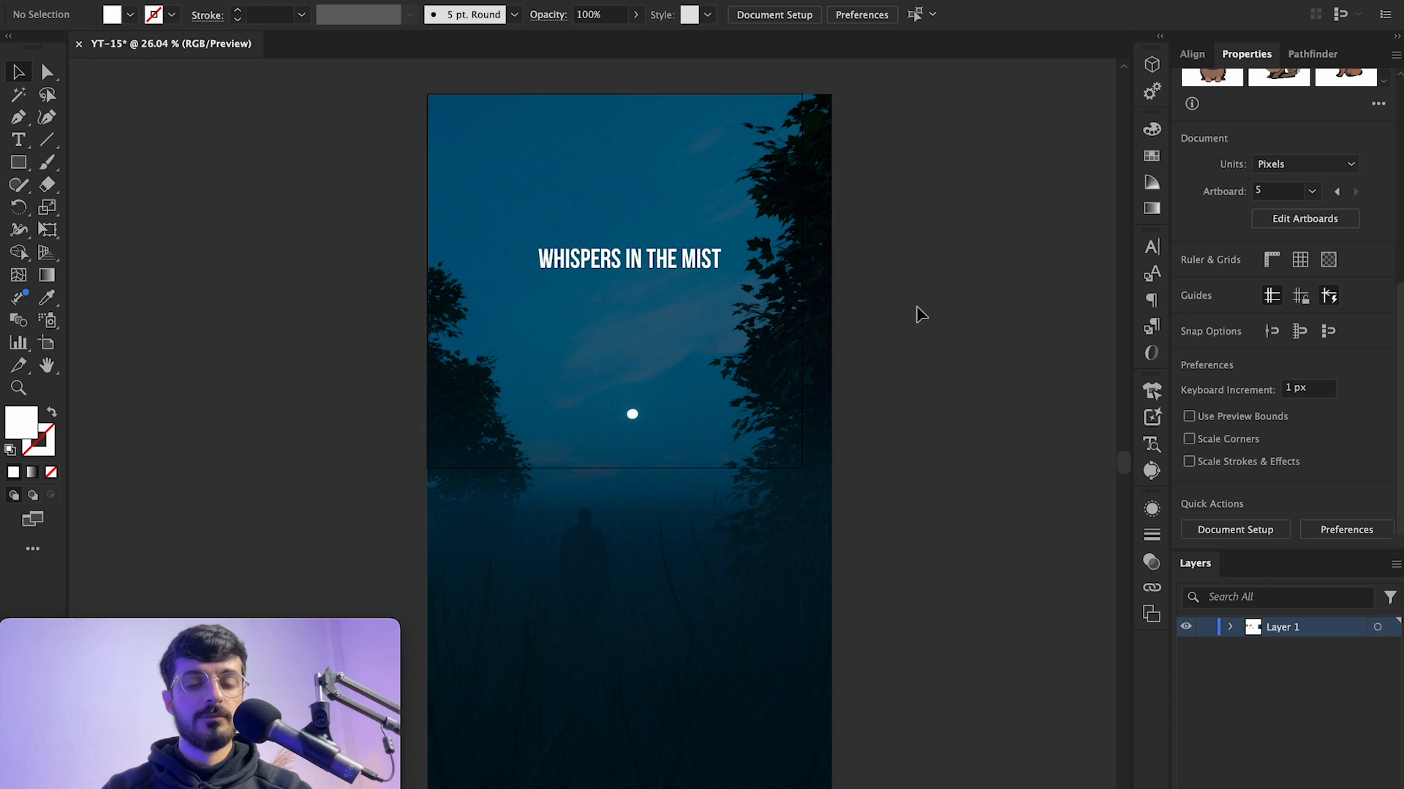
left_click(624, 320)
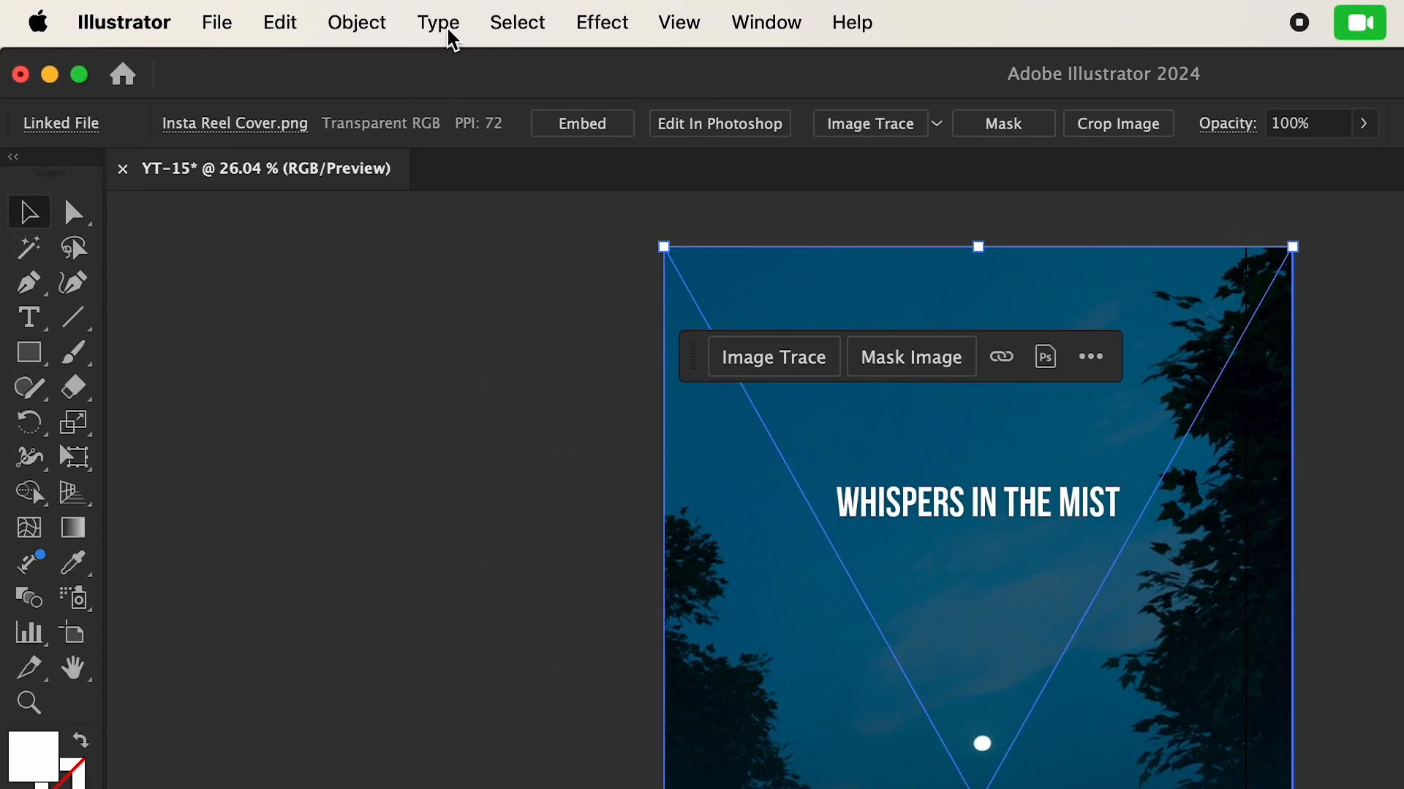
left_click(283, 0)
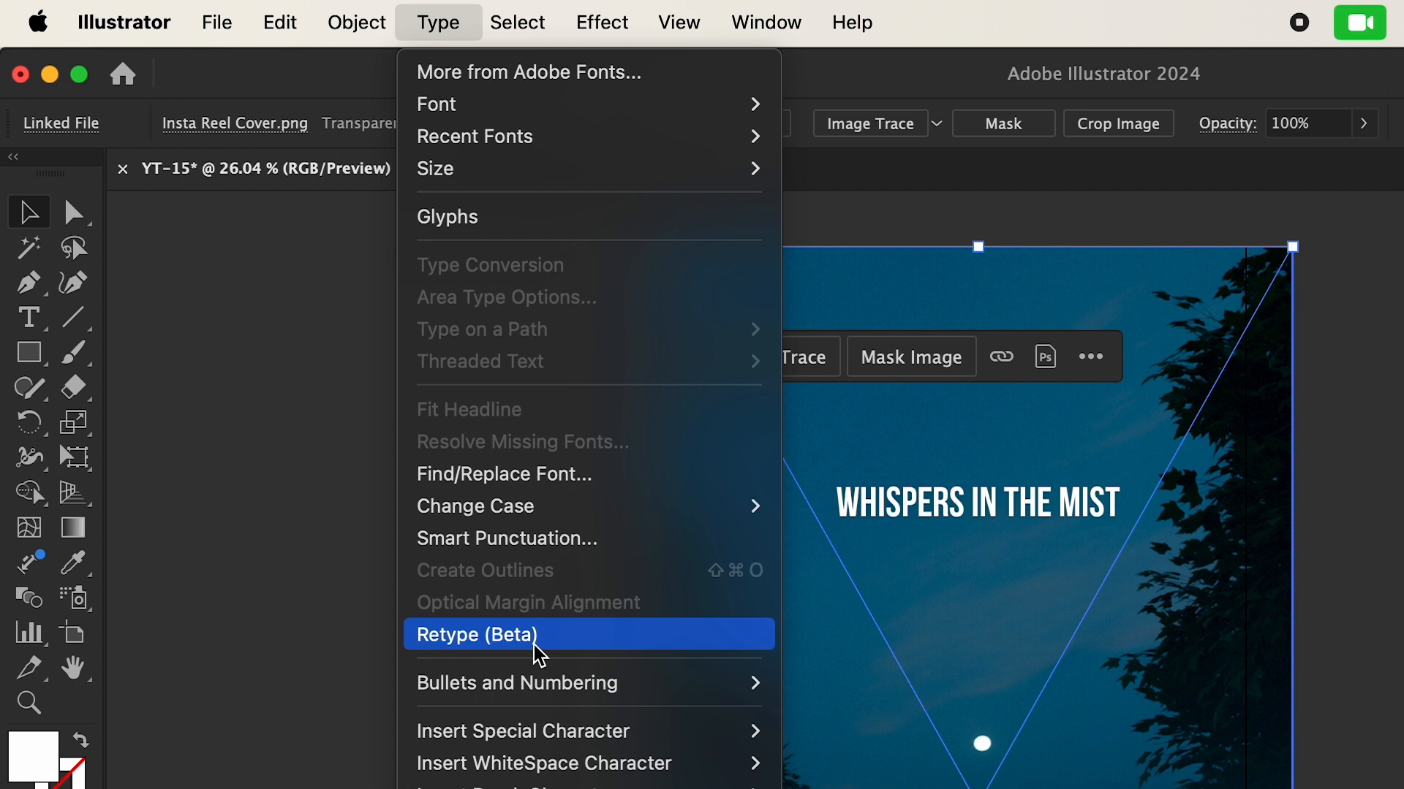
left_click(1318, 483)
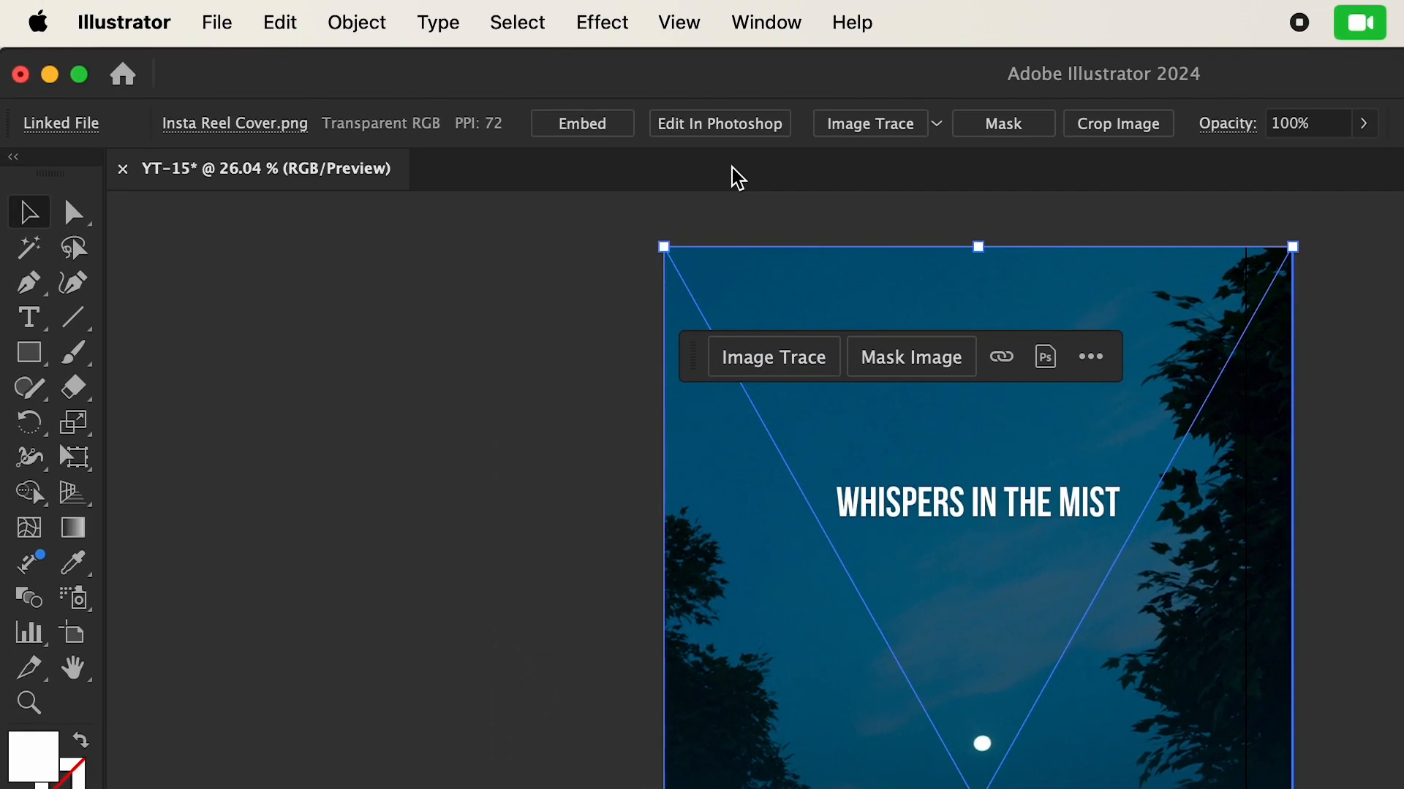
left_click(766, 24)
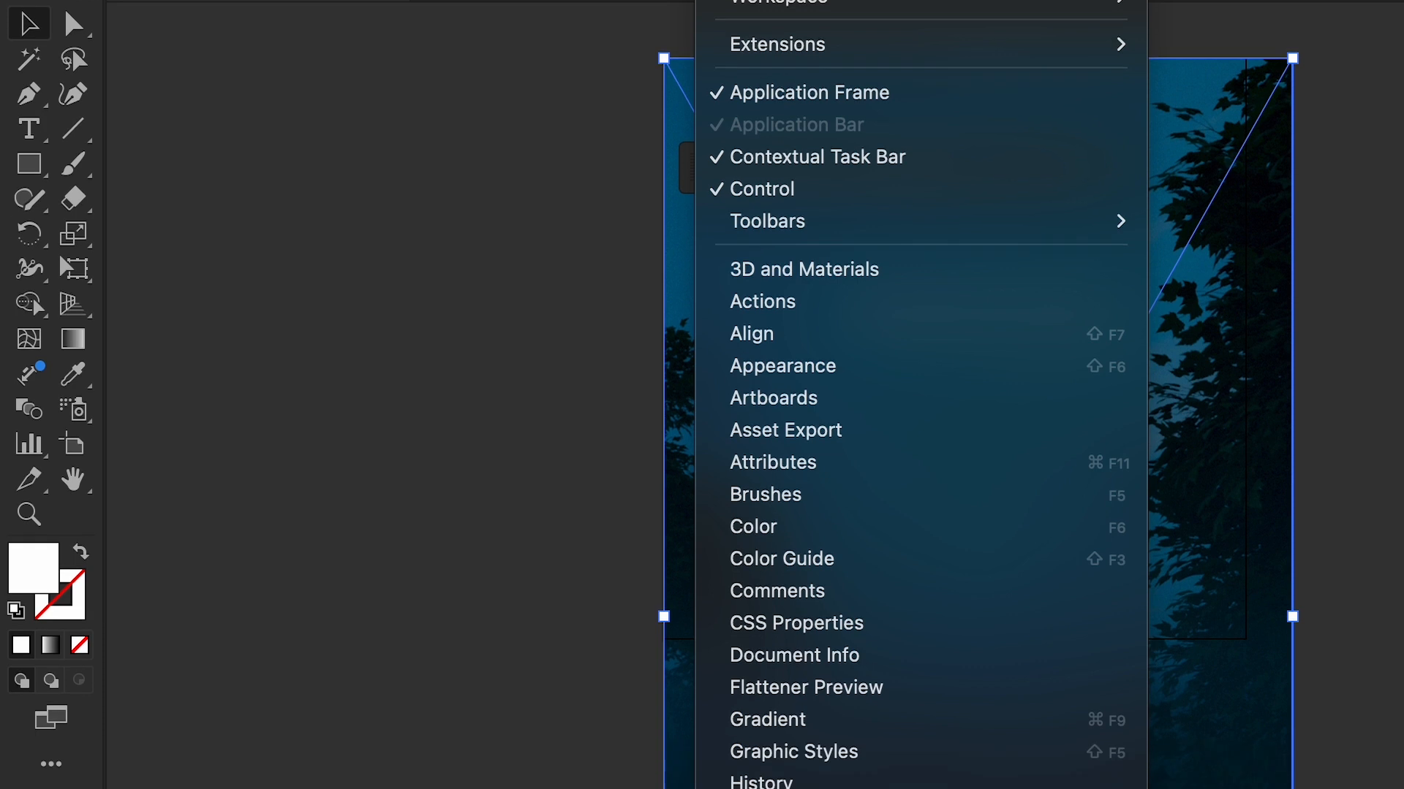
scroll(921, 511, "down", 6)
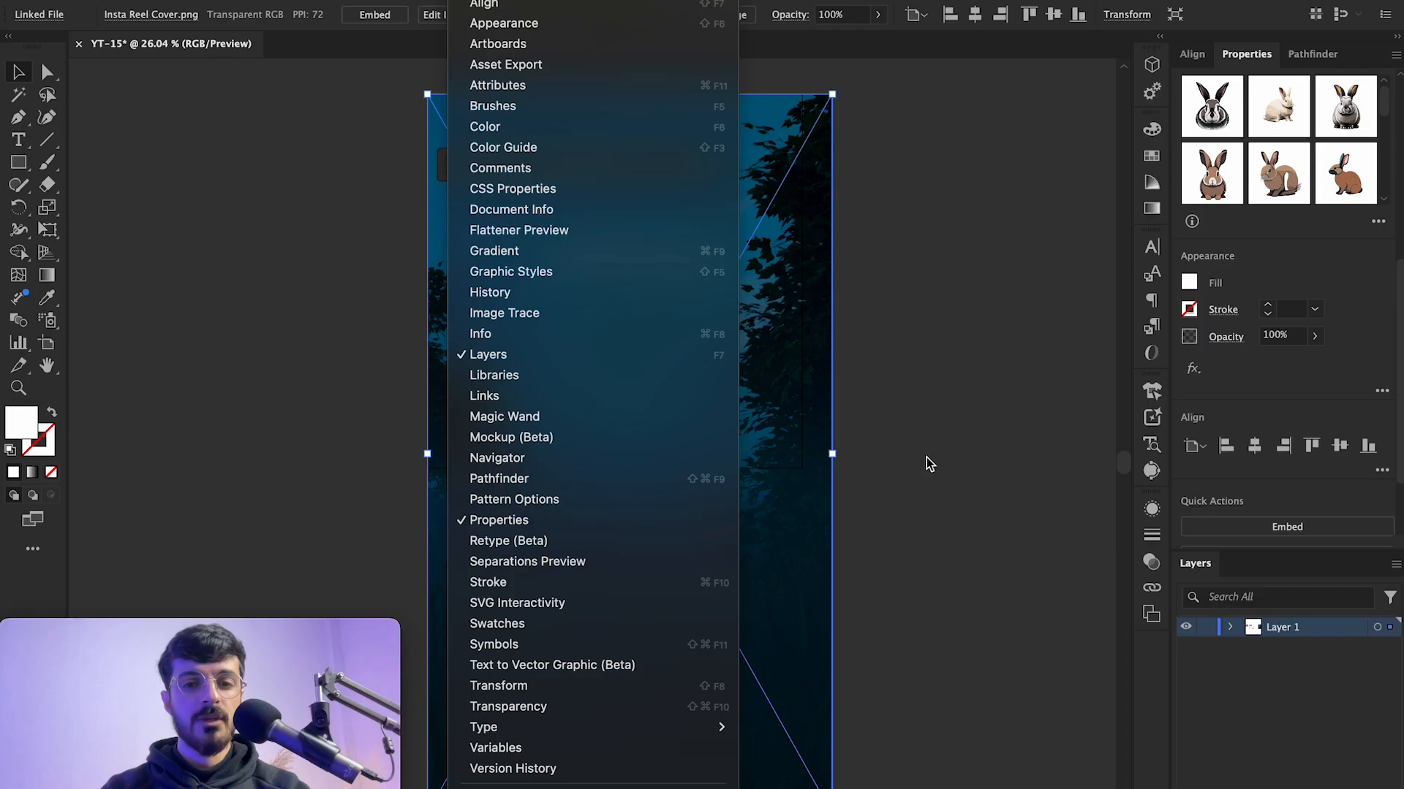
left_click(923, 458)
left_click(918, 410)
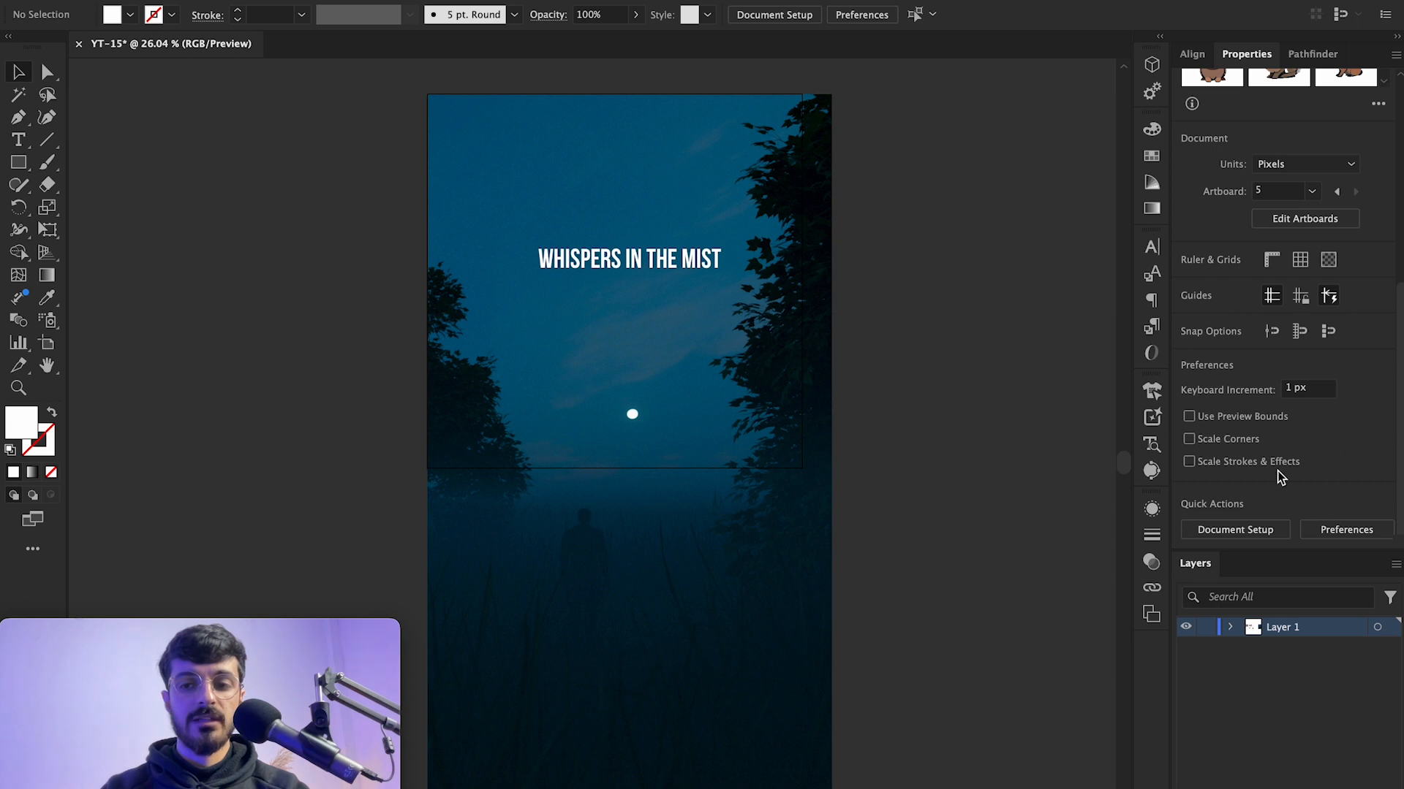
left_click(761, 352)
scroll(1299, 383, "down", 3)
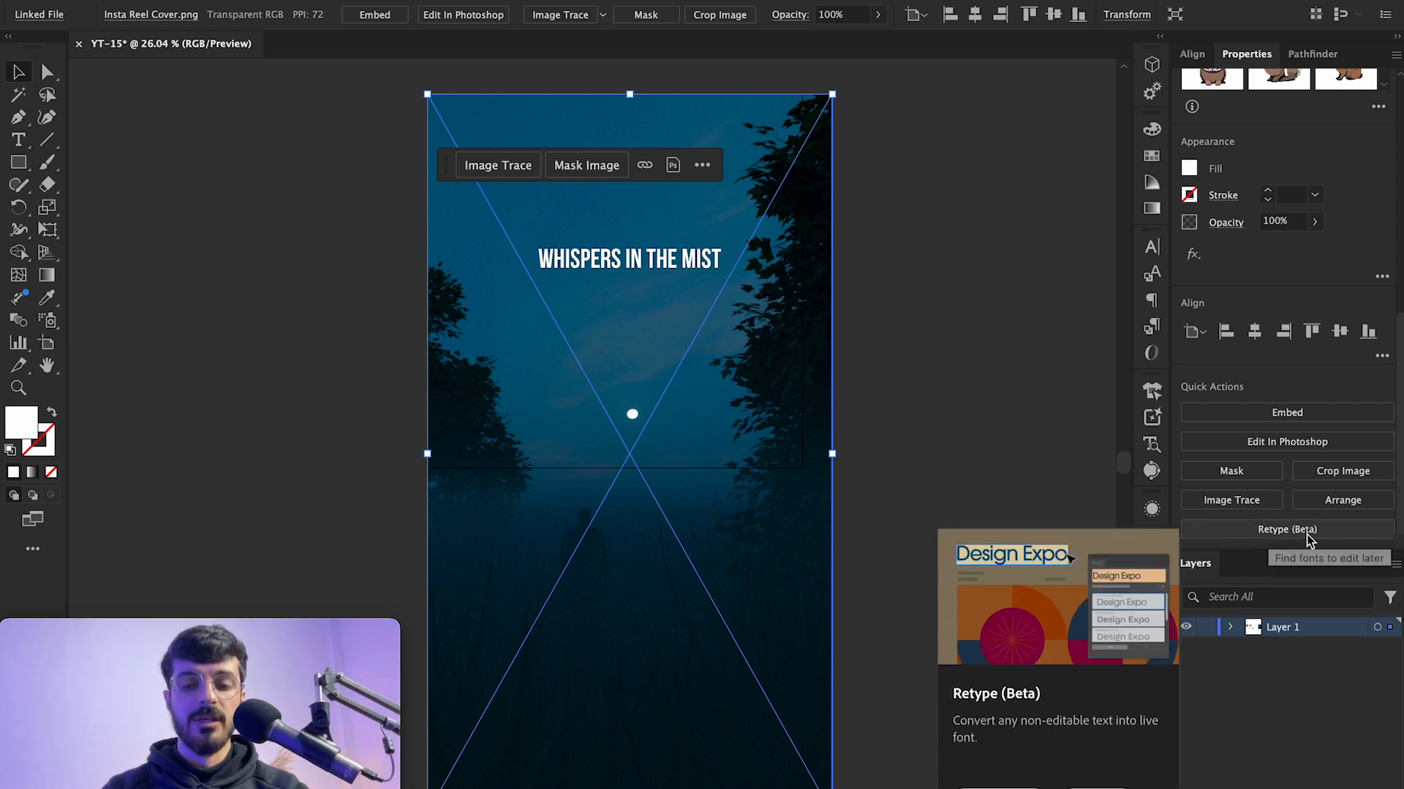
left_click(947, 545)
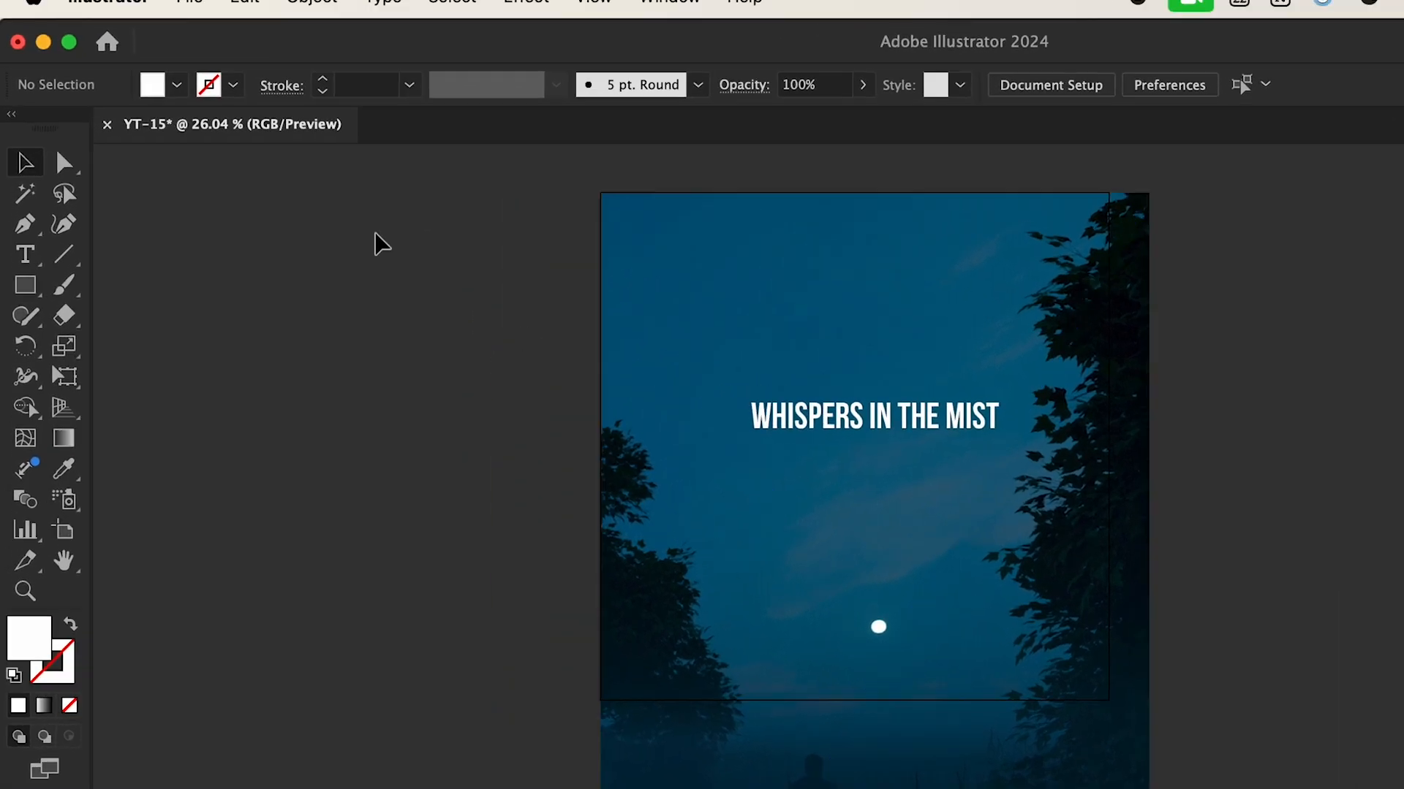
Step: Switch the document to Outline view
left_click(224, 23)
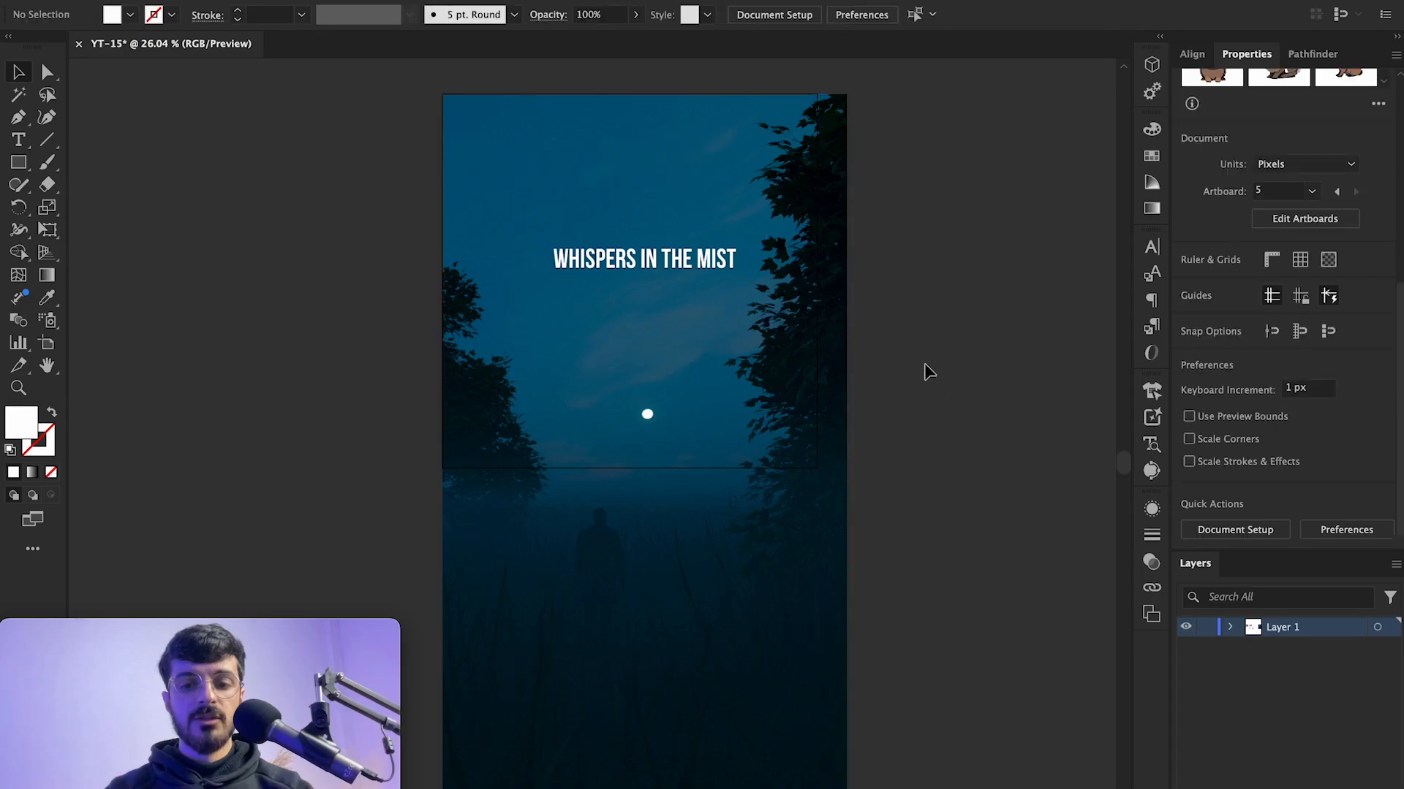
key("super+y")
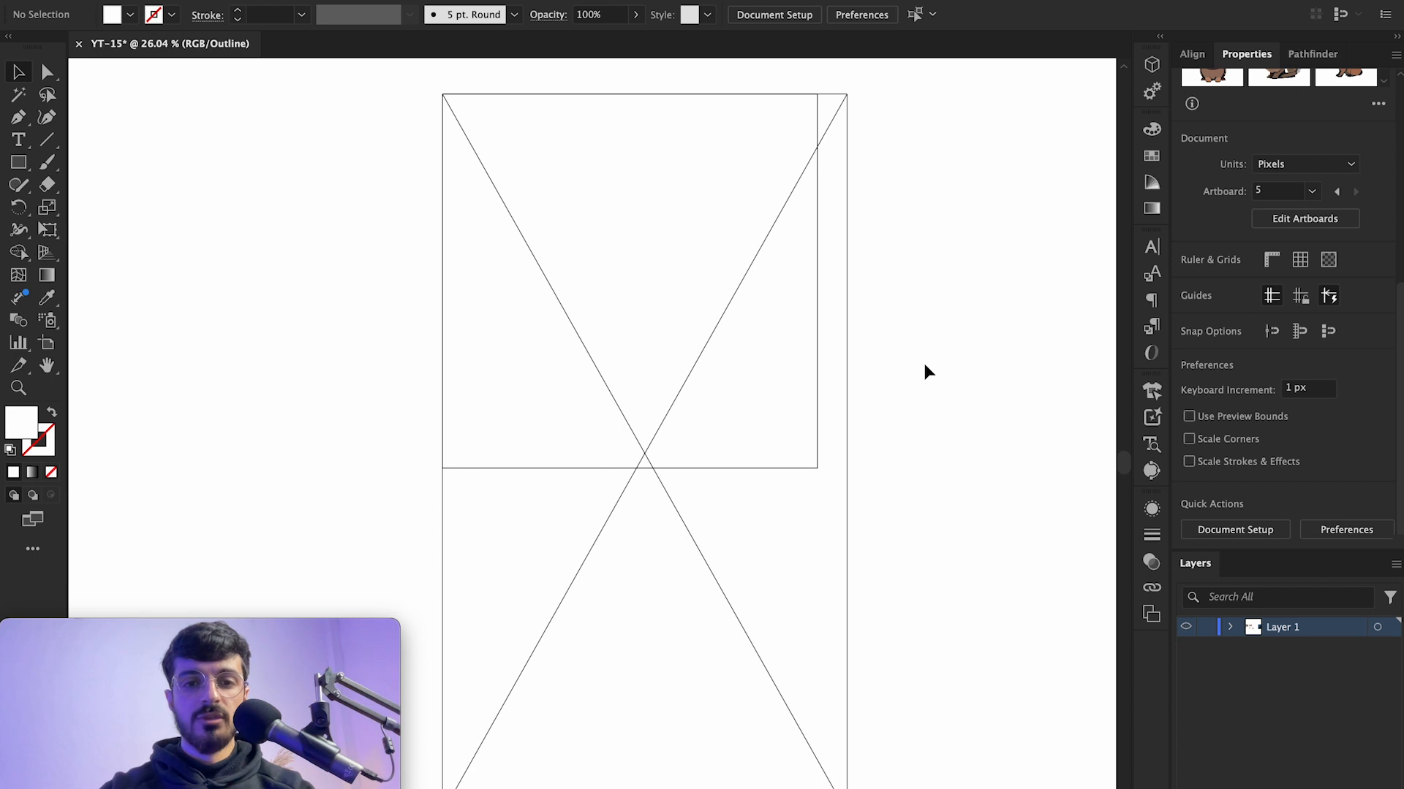
left_click_drag(857, 516, 647, 579)
left_click_drag(846, 479, 889, 450)
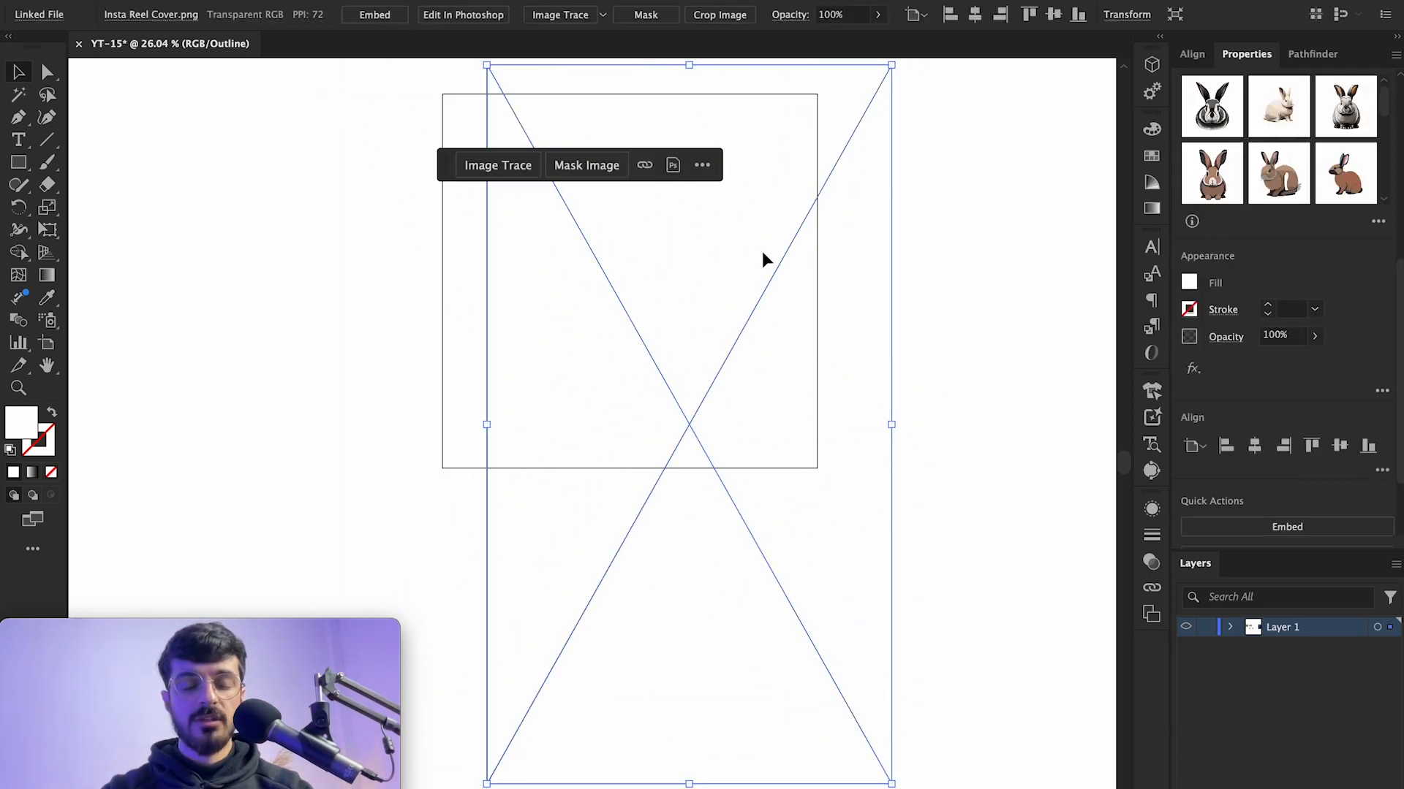
key("super+z")
left_click(922, 422)
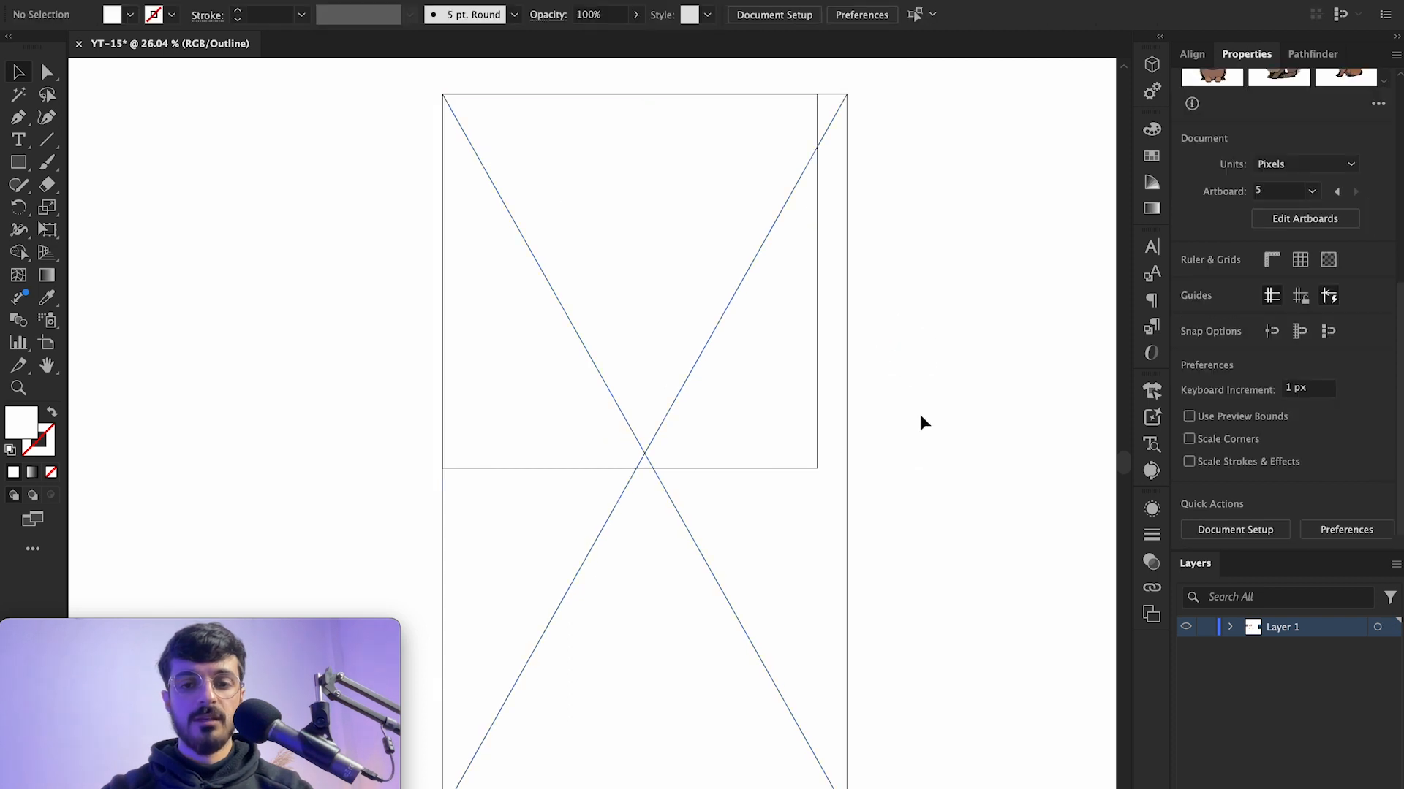
left_click_drag(888, 488, 768, 582)
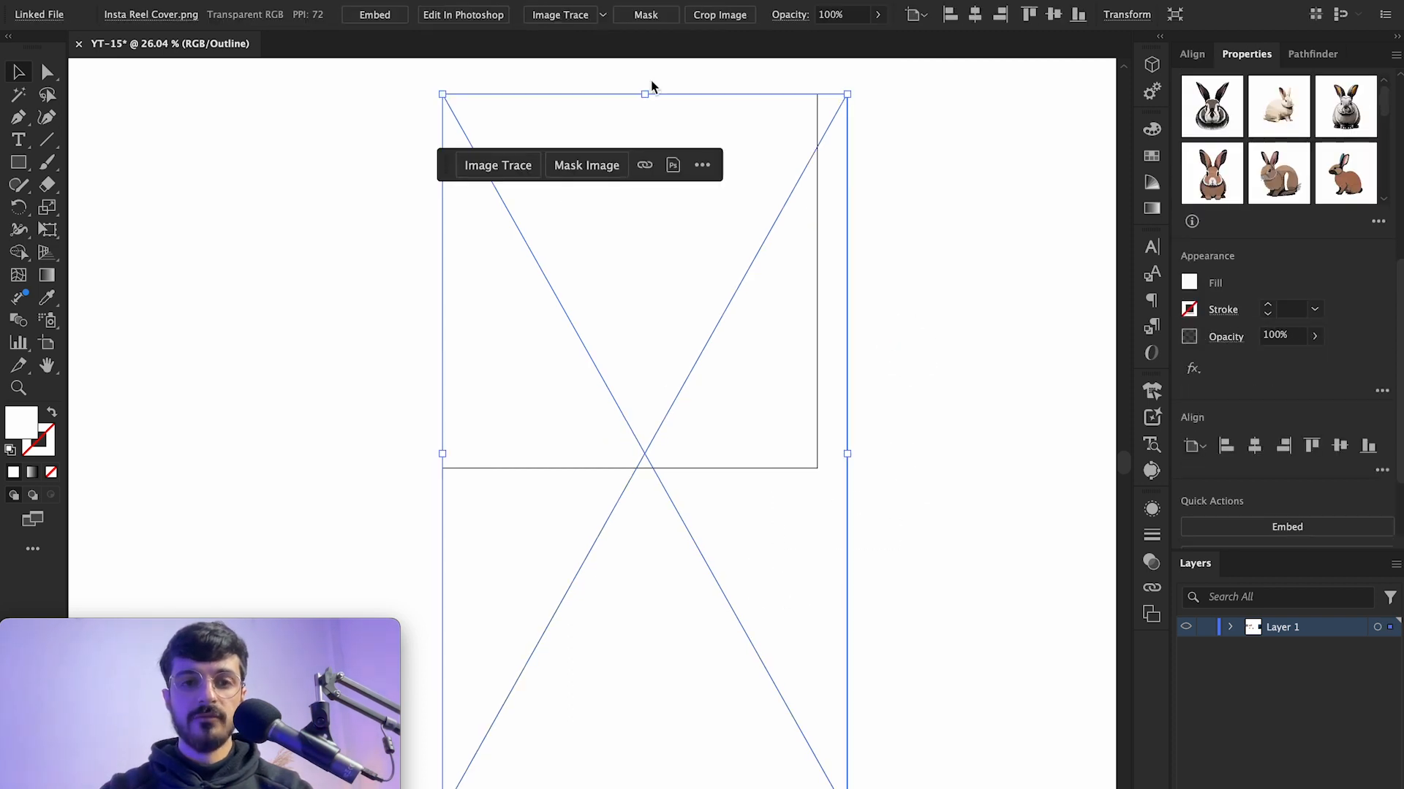
left_click(953, 178)
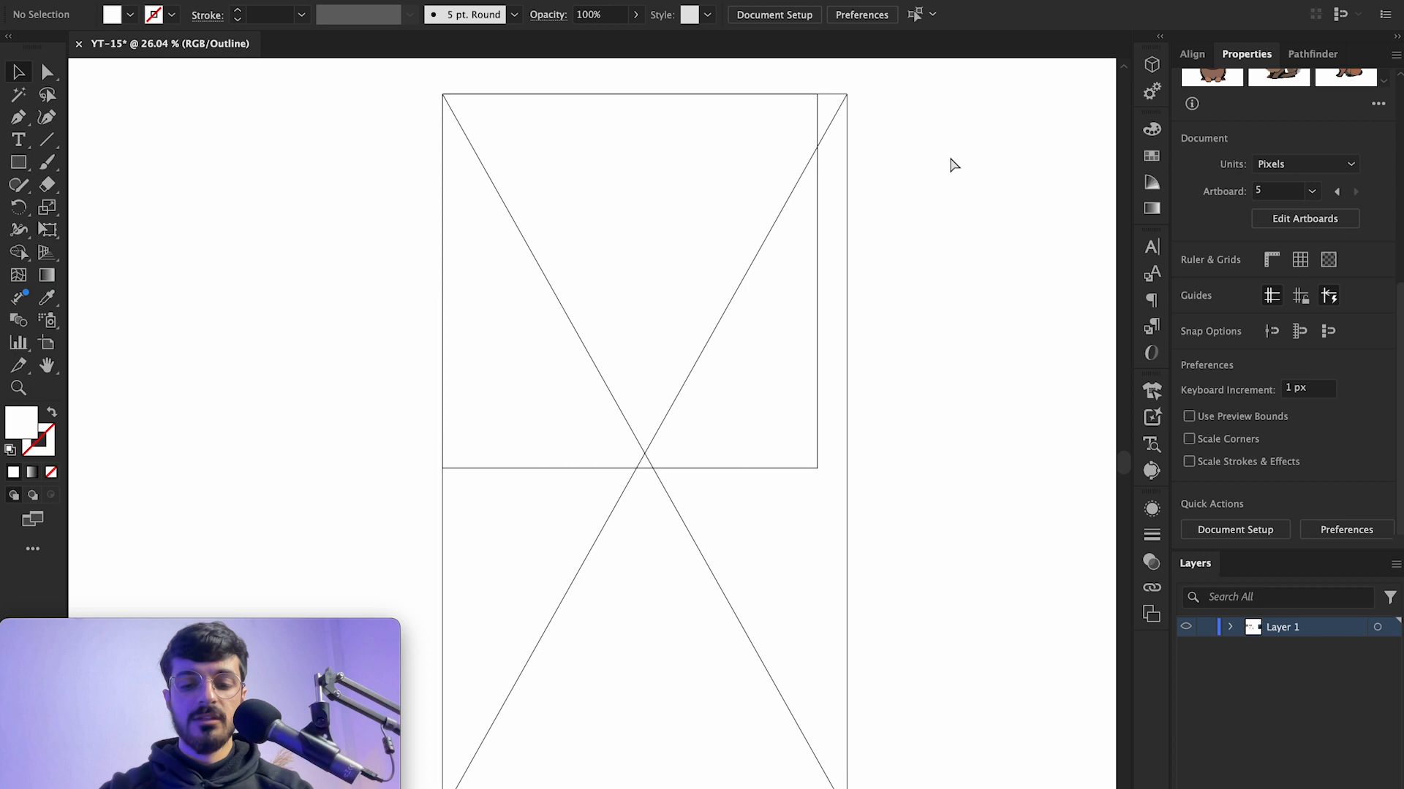
Step: Switch back to Preview view with the cover image selected
key("super+y")
left_click(668, 250)
left_click(429, 1)
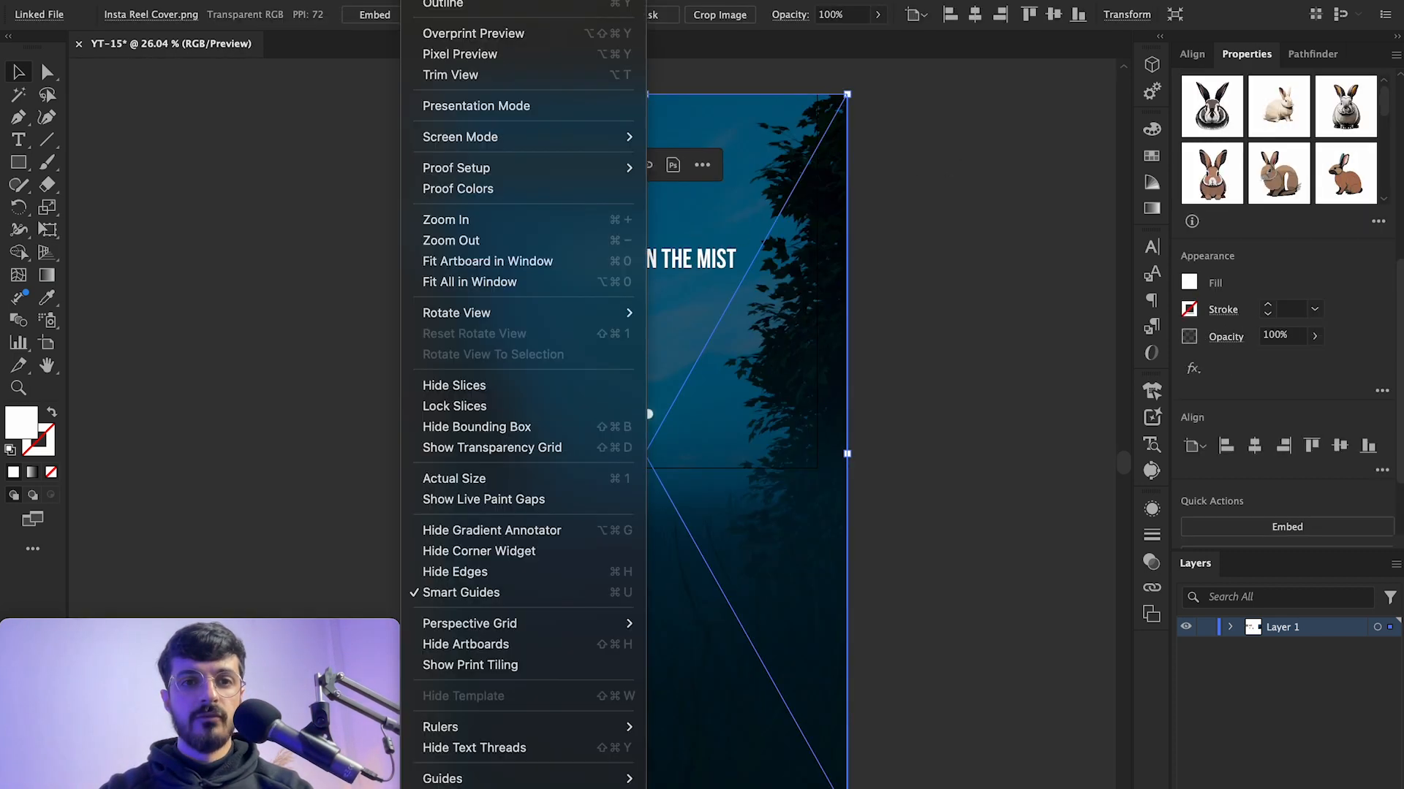
left_click(462, 4)
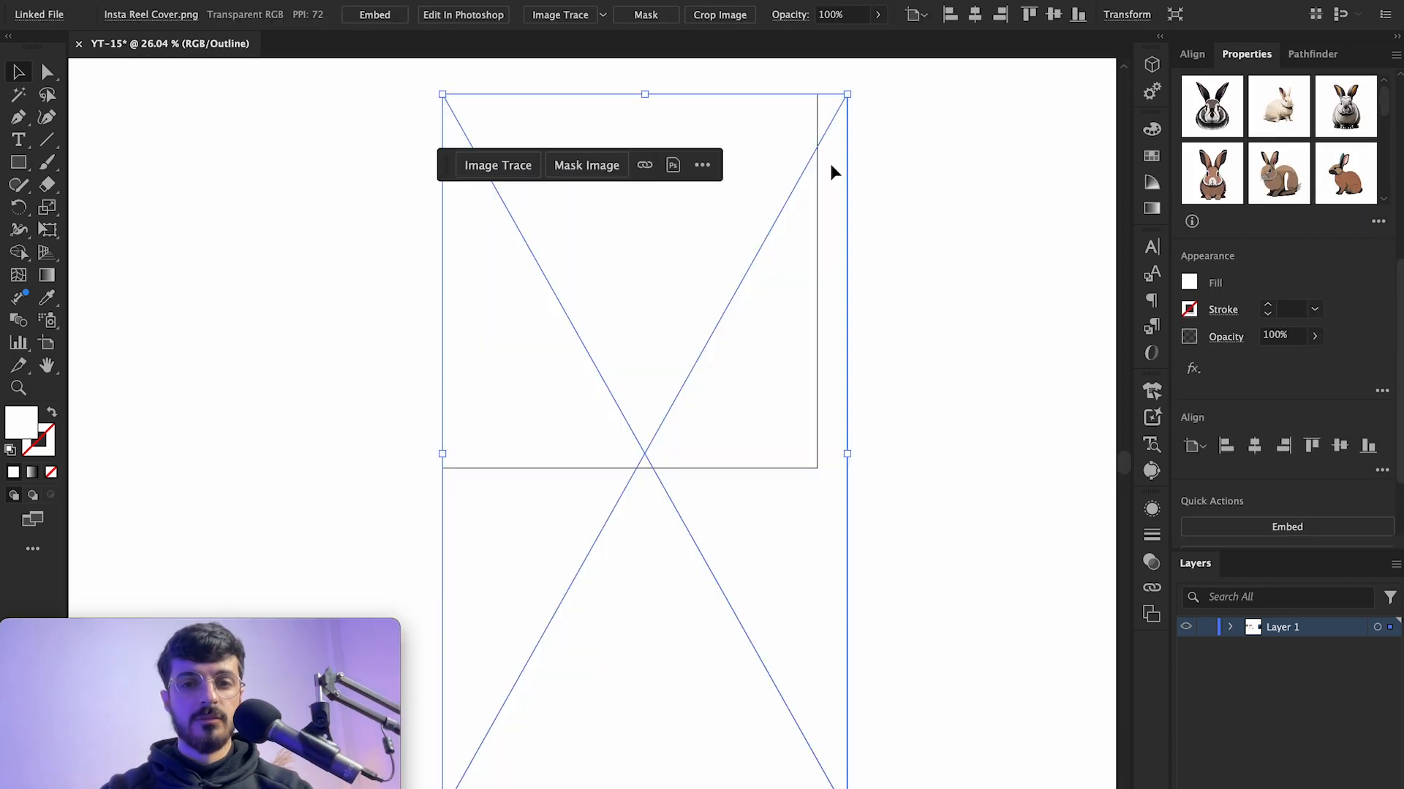
left_click(885, 178)
left_click(619, 352)
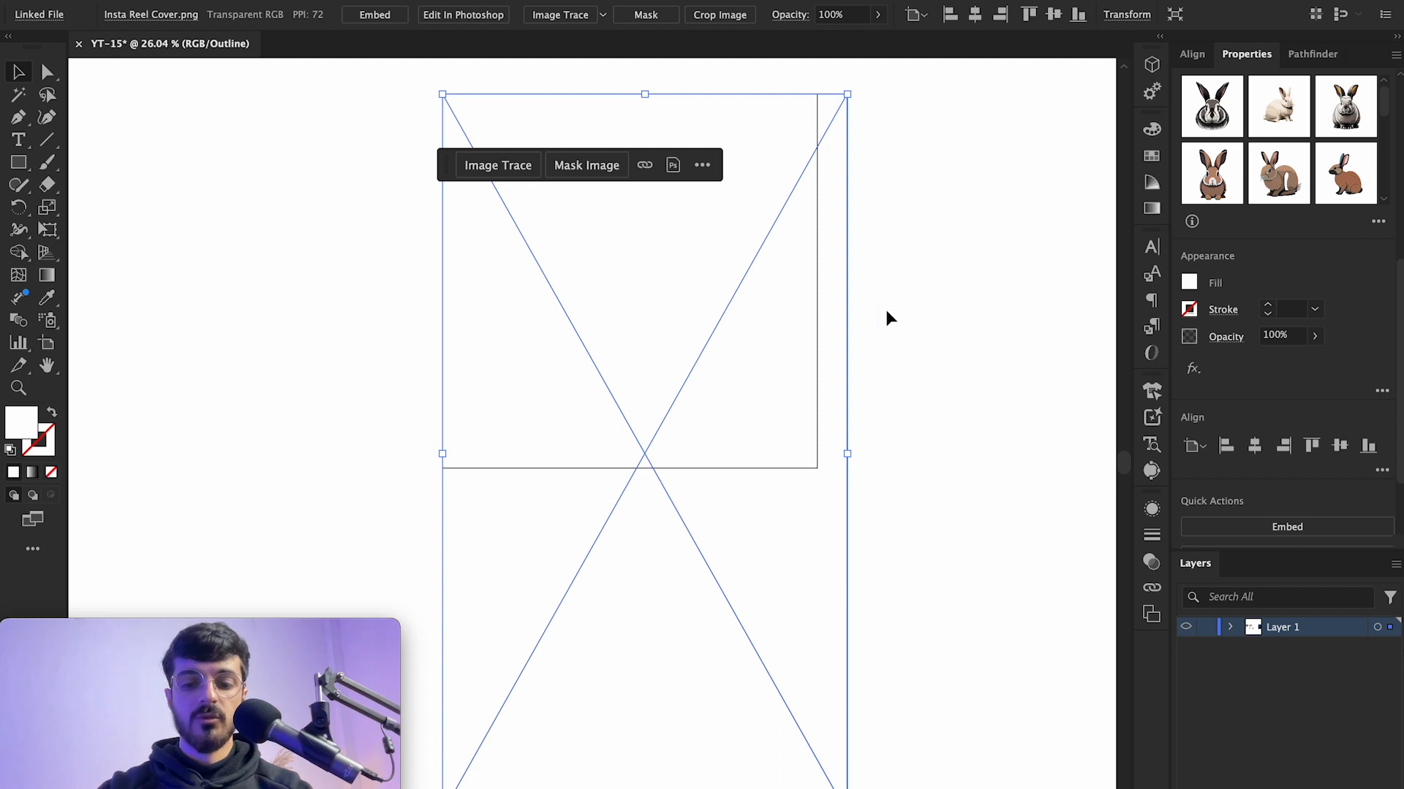
key("super+y")
left_click(889, 359)
left_click(812, 395)
left_click(988, 258)
left_click(512, 414)
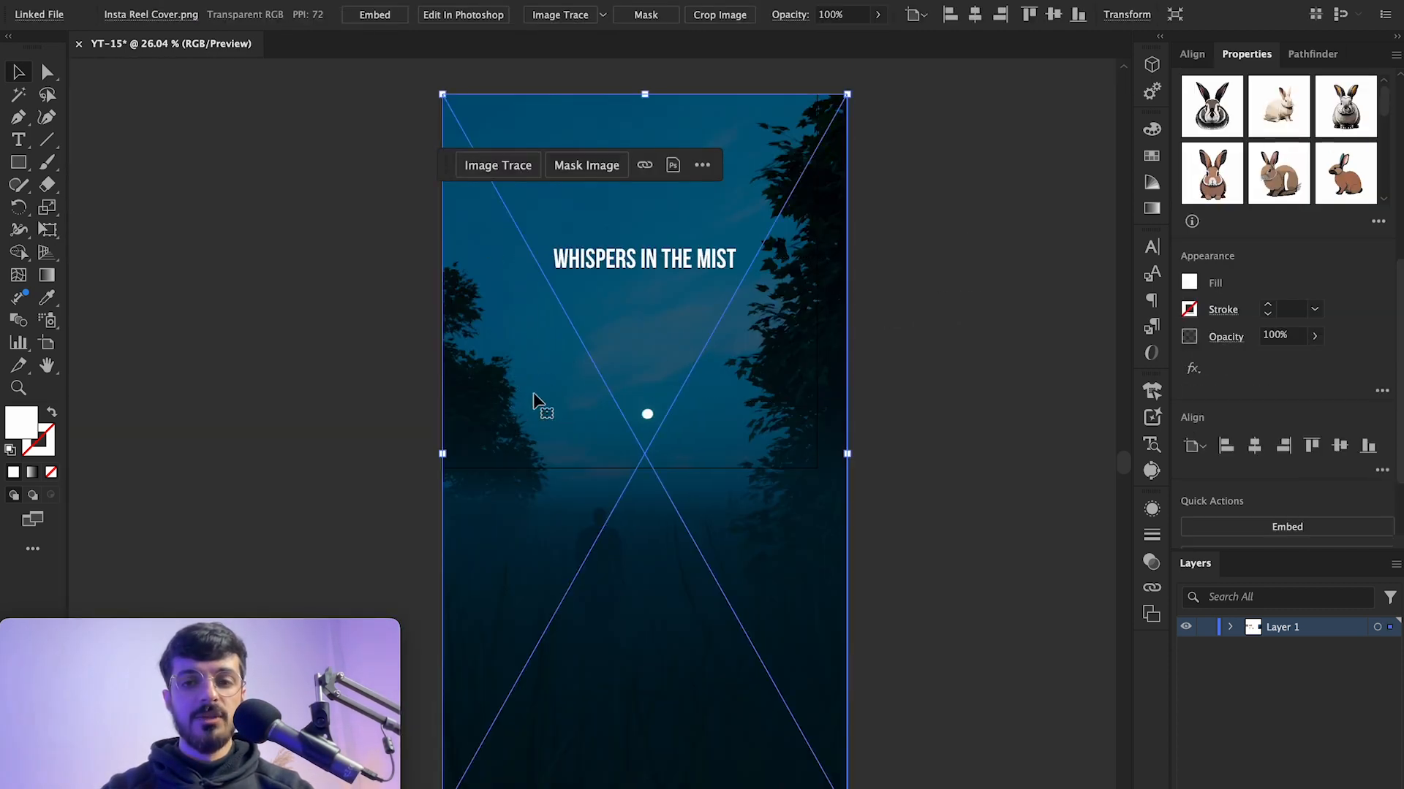
Step: Open Retype (Beta) for the selected cover image and detect the fonts in its title text
left_click(1152, 442)
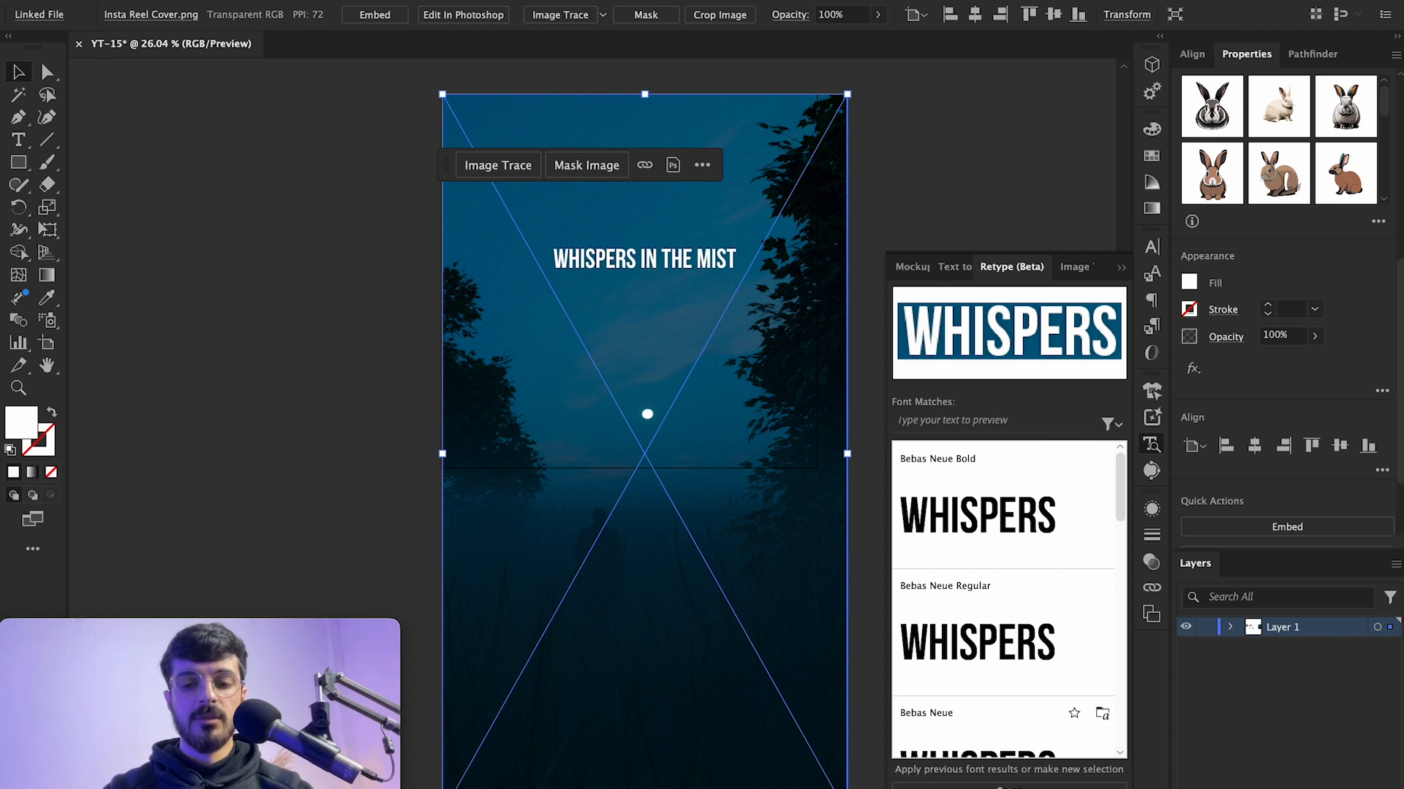
left_click(1057, 404)
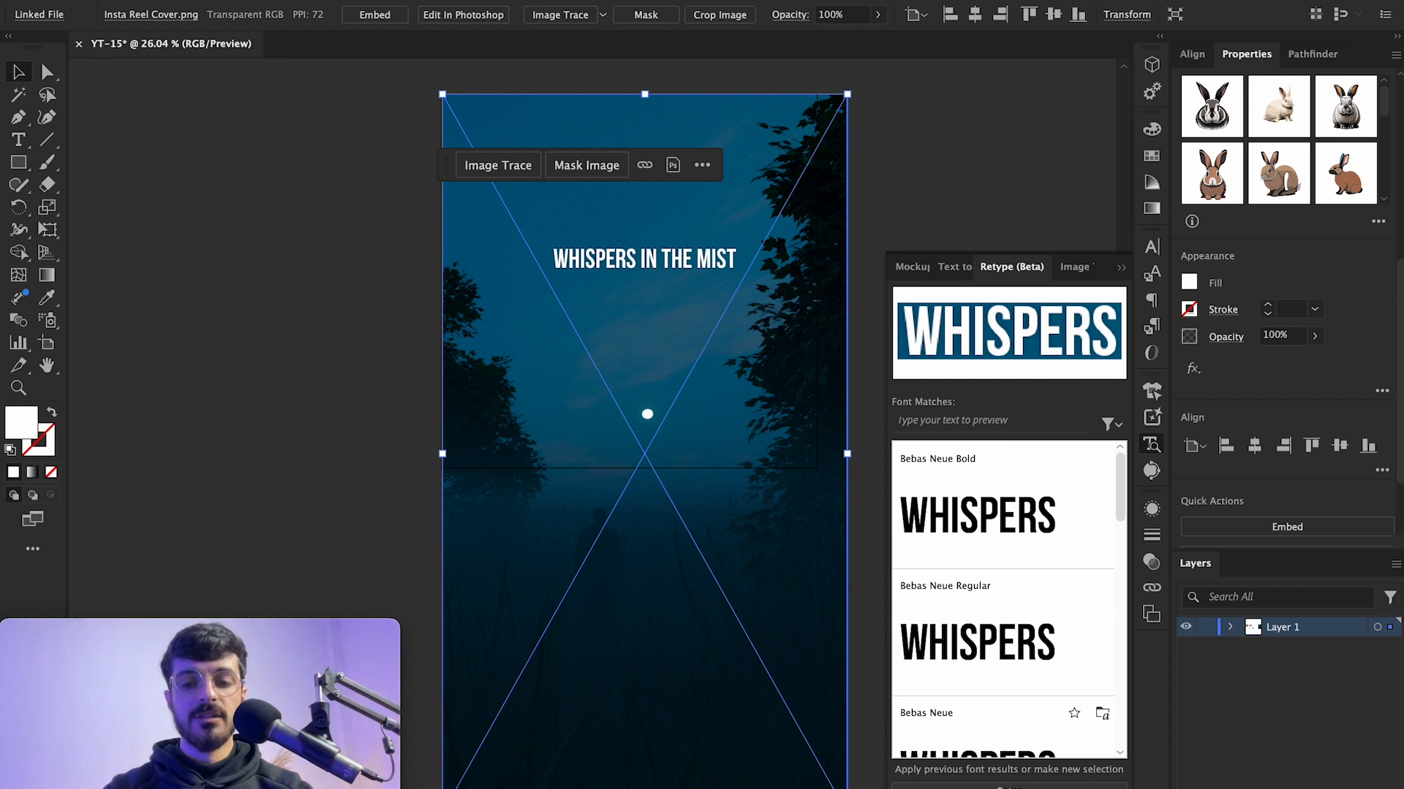
left_click(1009, 787)
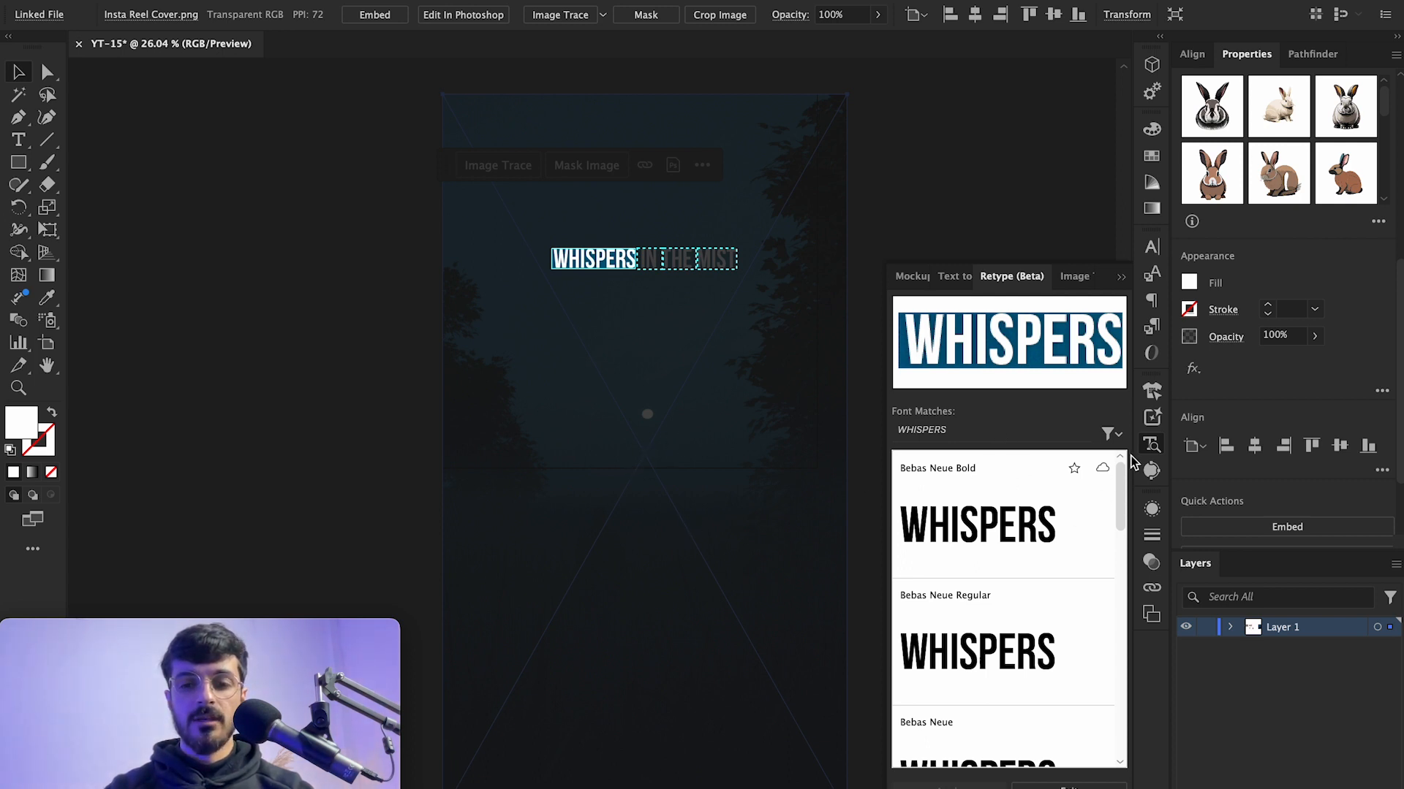
Step: Pick Bebas Neue Bold from the font matches, apply it, and confirm embedding the linked image
mouse_move(1112, 470)
left_mouse_down()
mouse_move(1106, 714)
mouse_move(1128, 614)
mouse_move(1103, 720)
mouse_move(1121, 651)
mouse_move(1120, 474)
left_mouse_up()
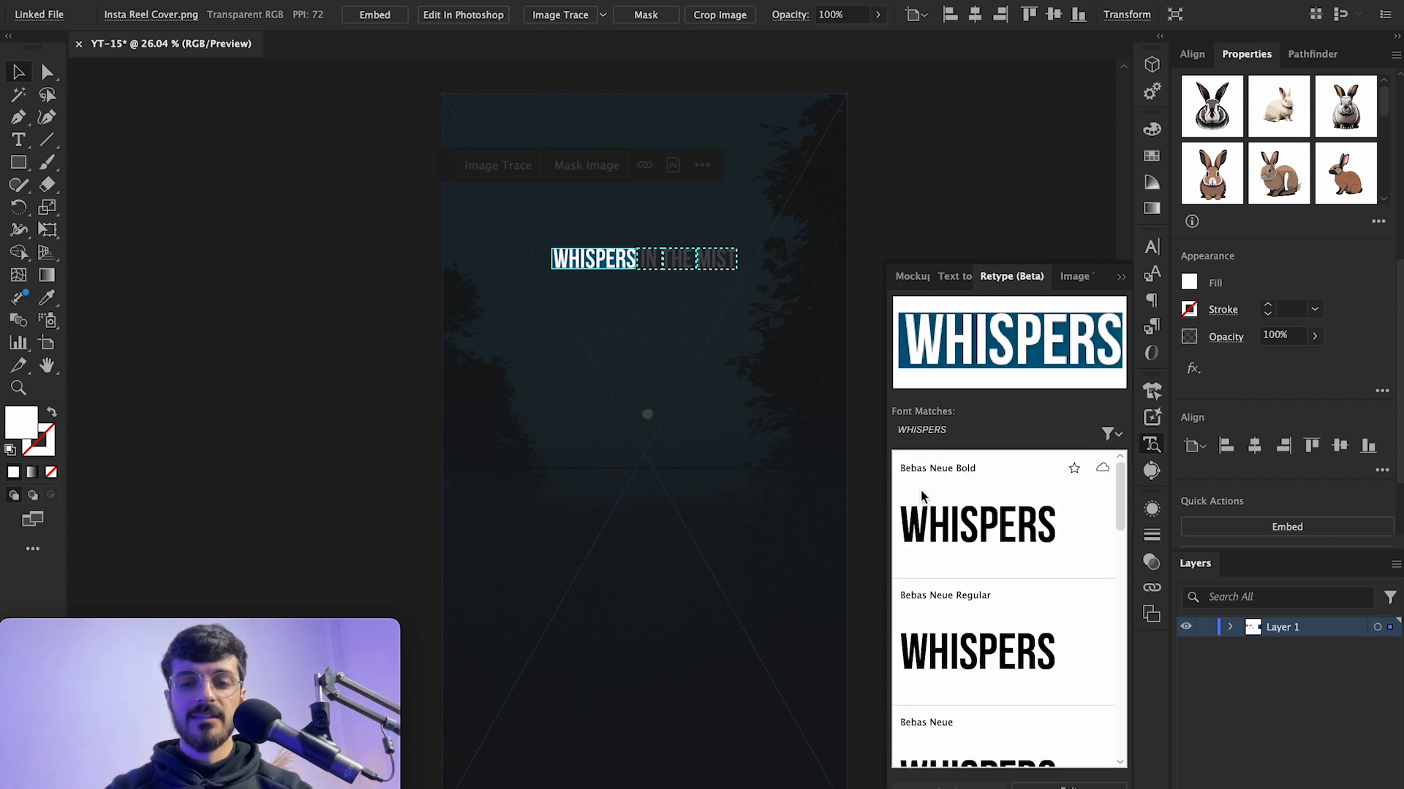
left_click(1101, 472)
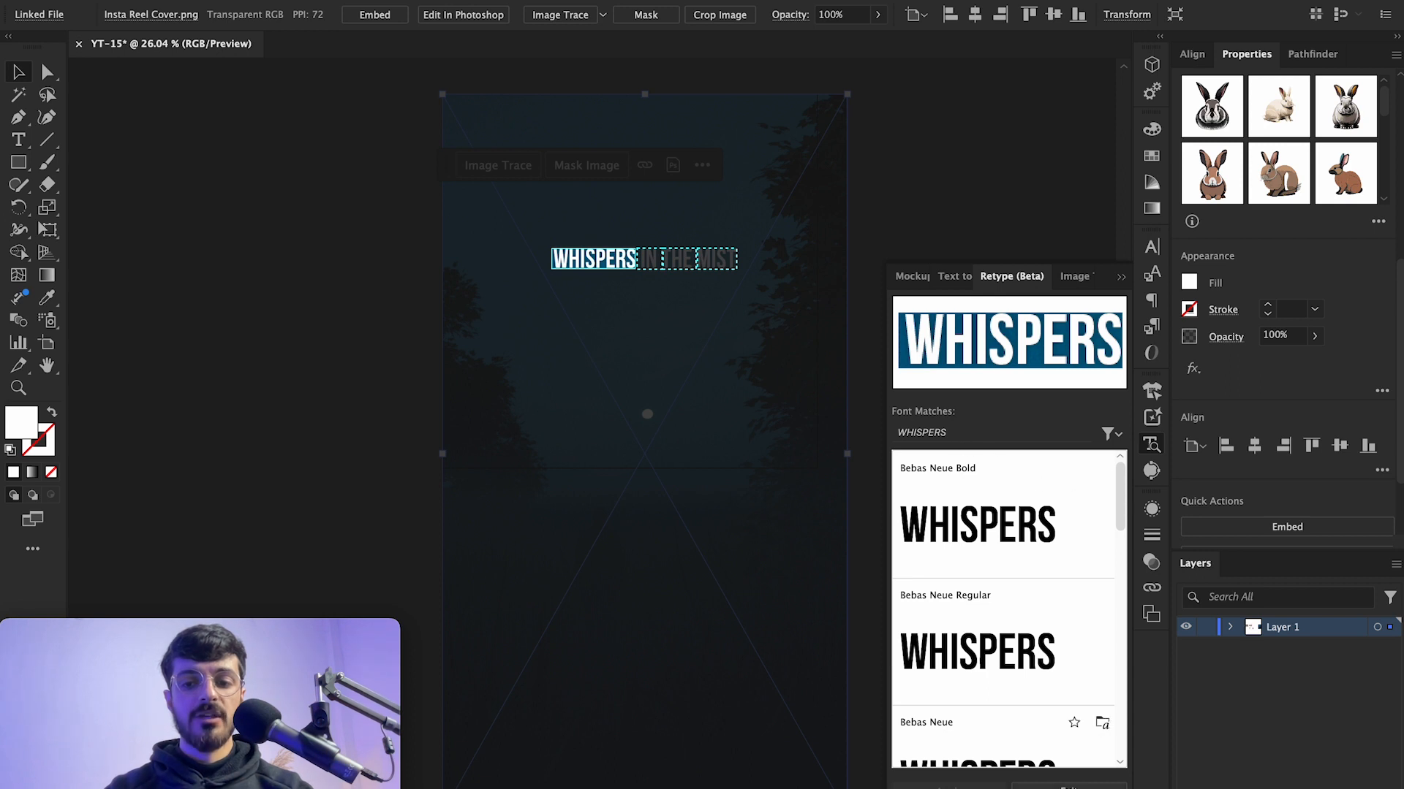
left_click(1068, 786)
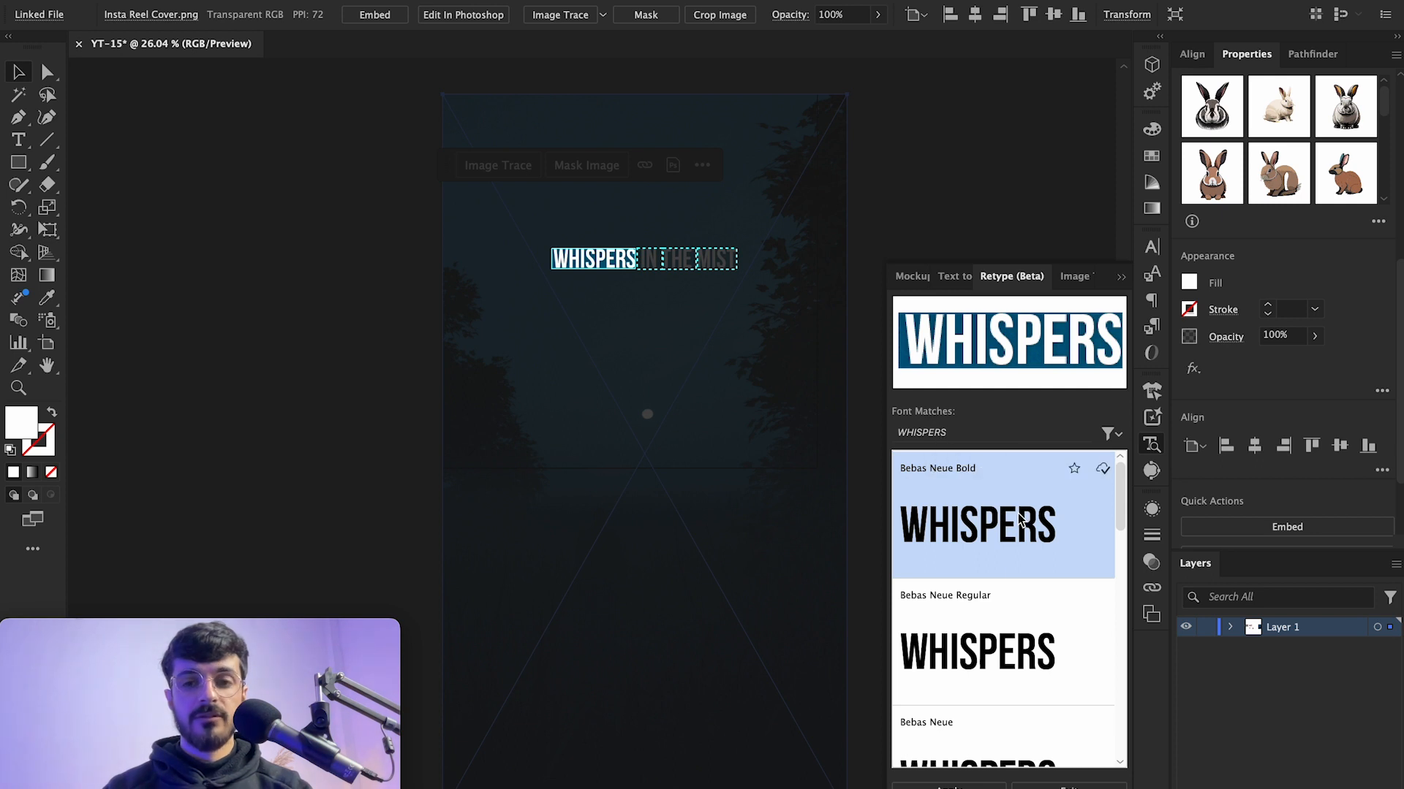
left_click(948, 788)
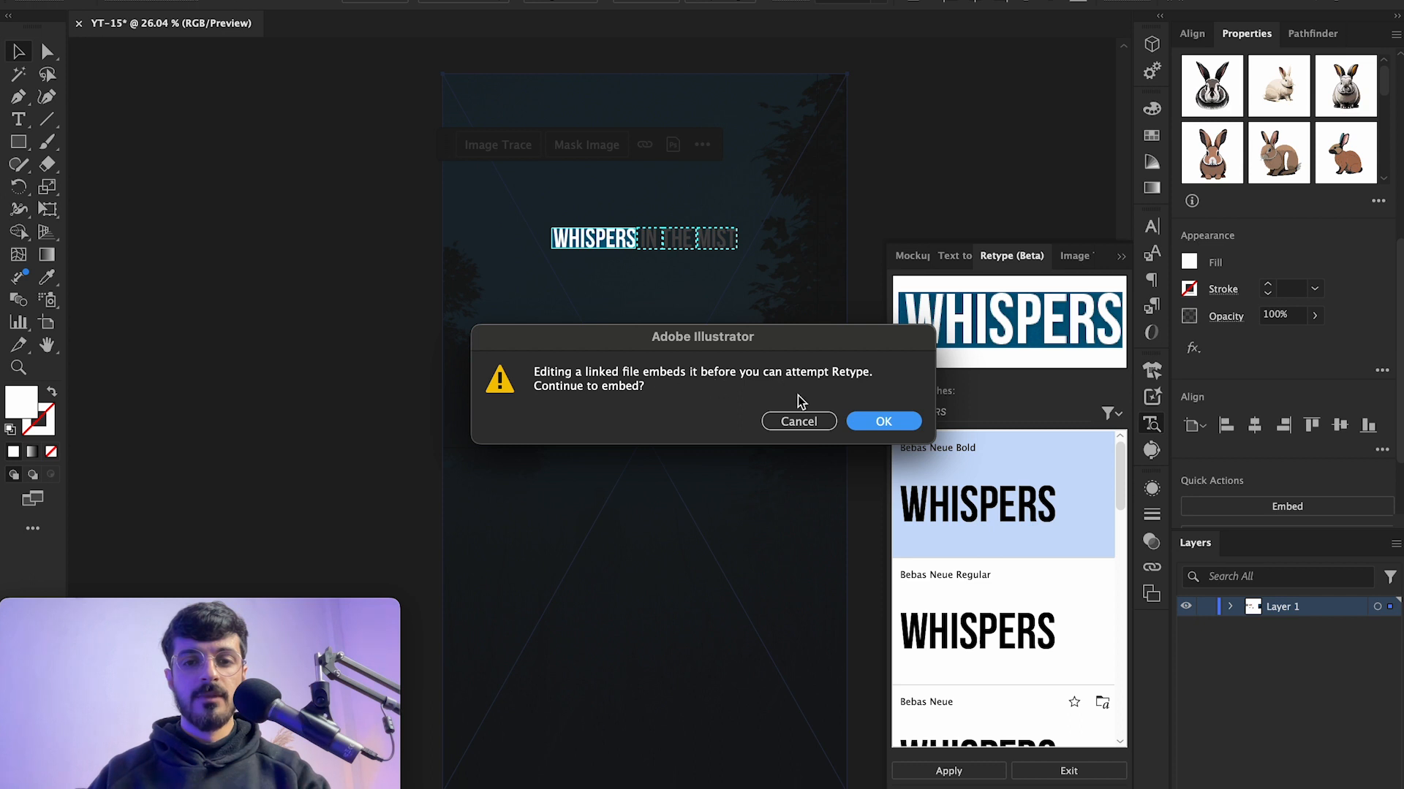
left_click(875, 427)
Step: Try replacing the WHISPERS word with new letters in the converted live text
left_click(620, 234)
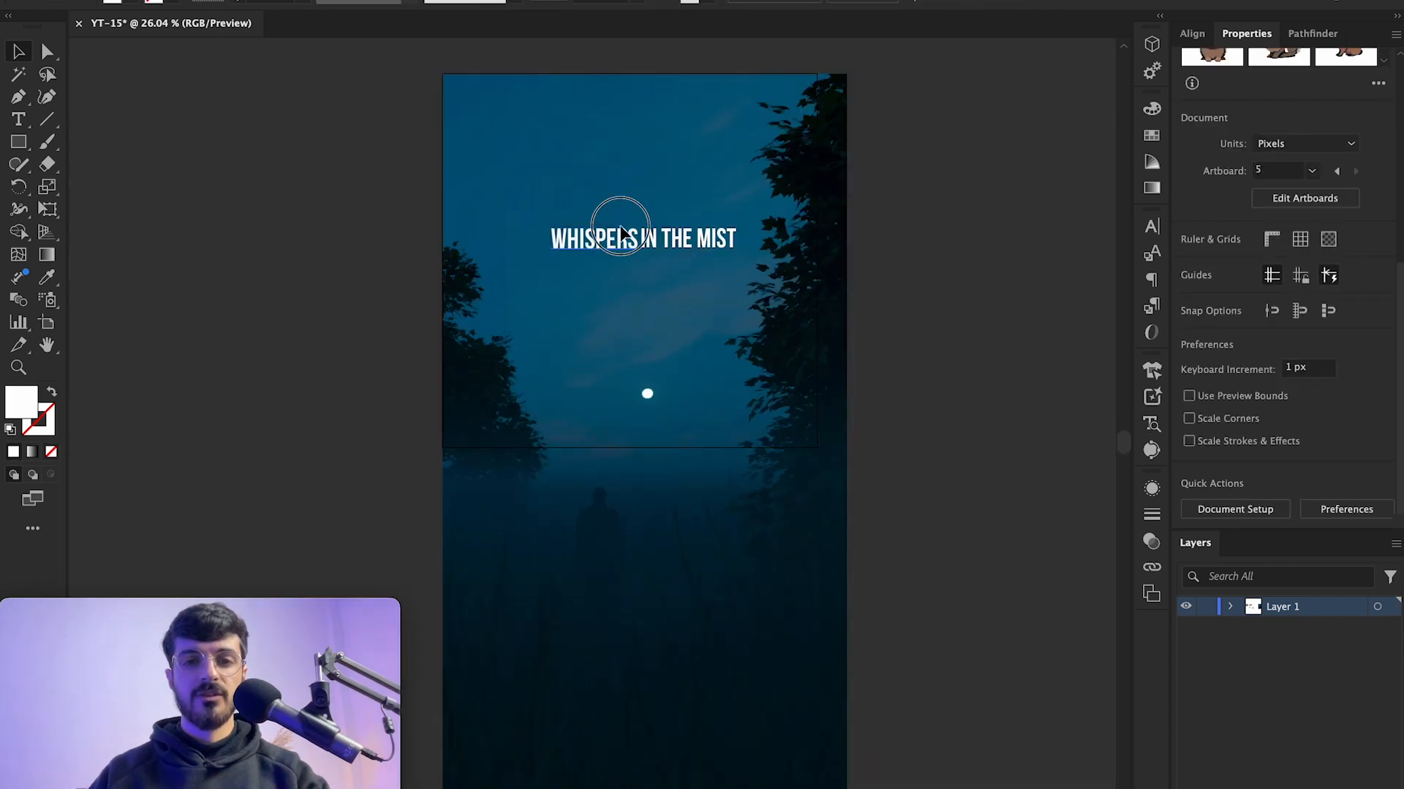
double_click(634, 250)
key("super+a")
scroll(612, 240, "up", 5)
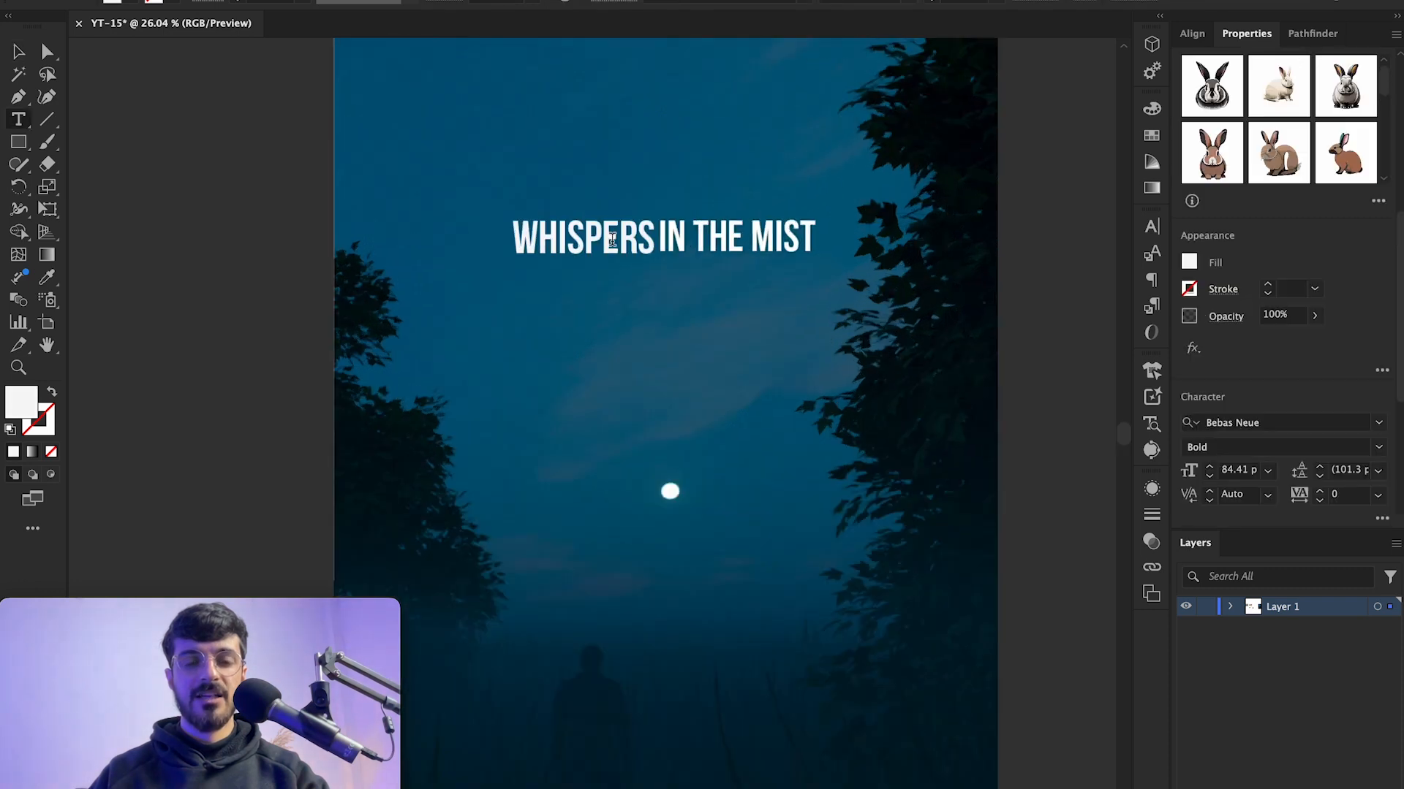
type("DJDSJ AJS")
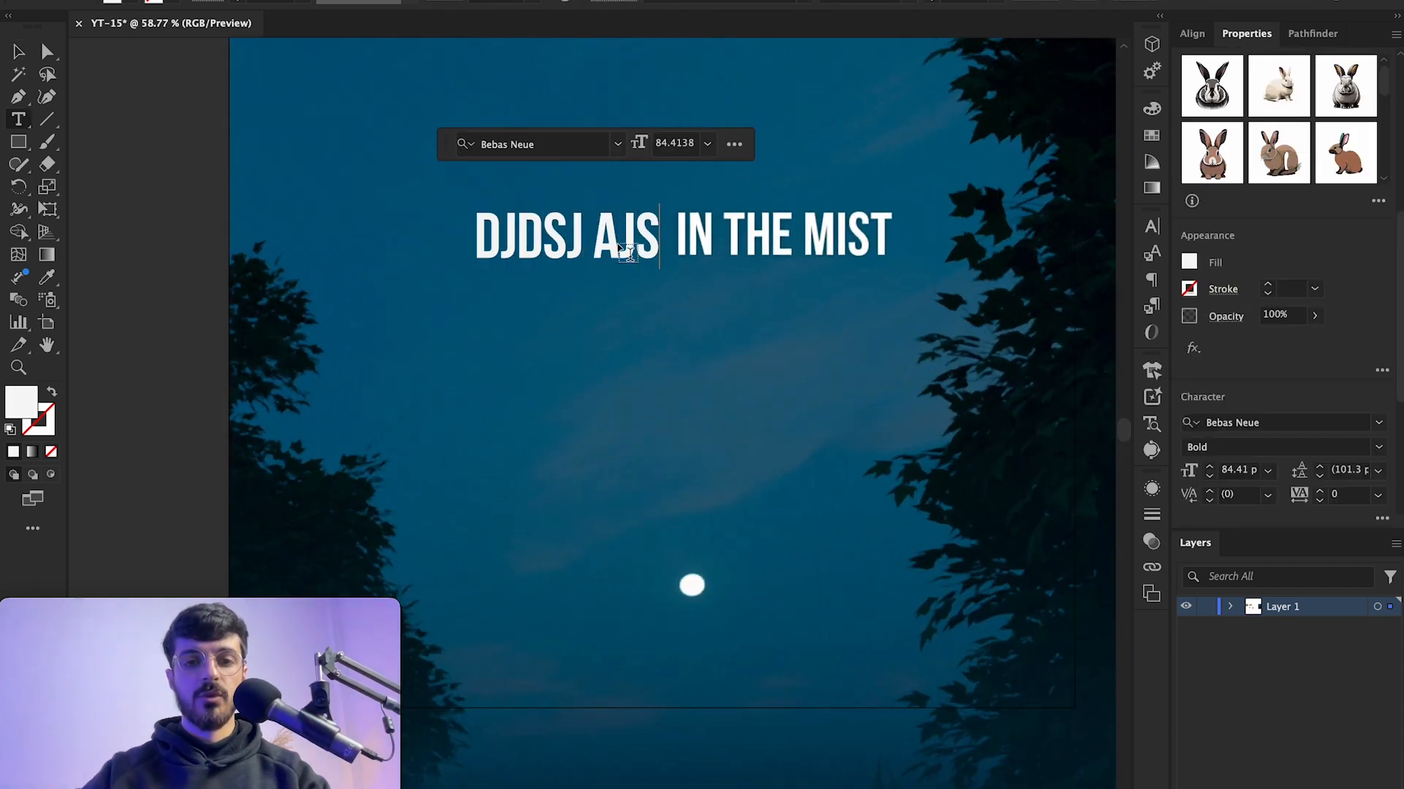
type("AD")
key("super+z")
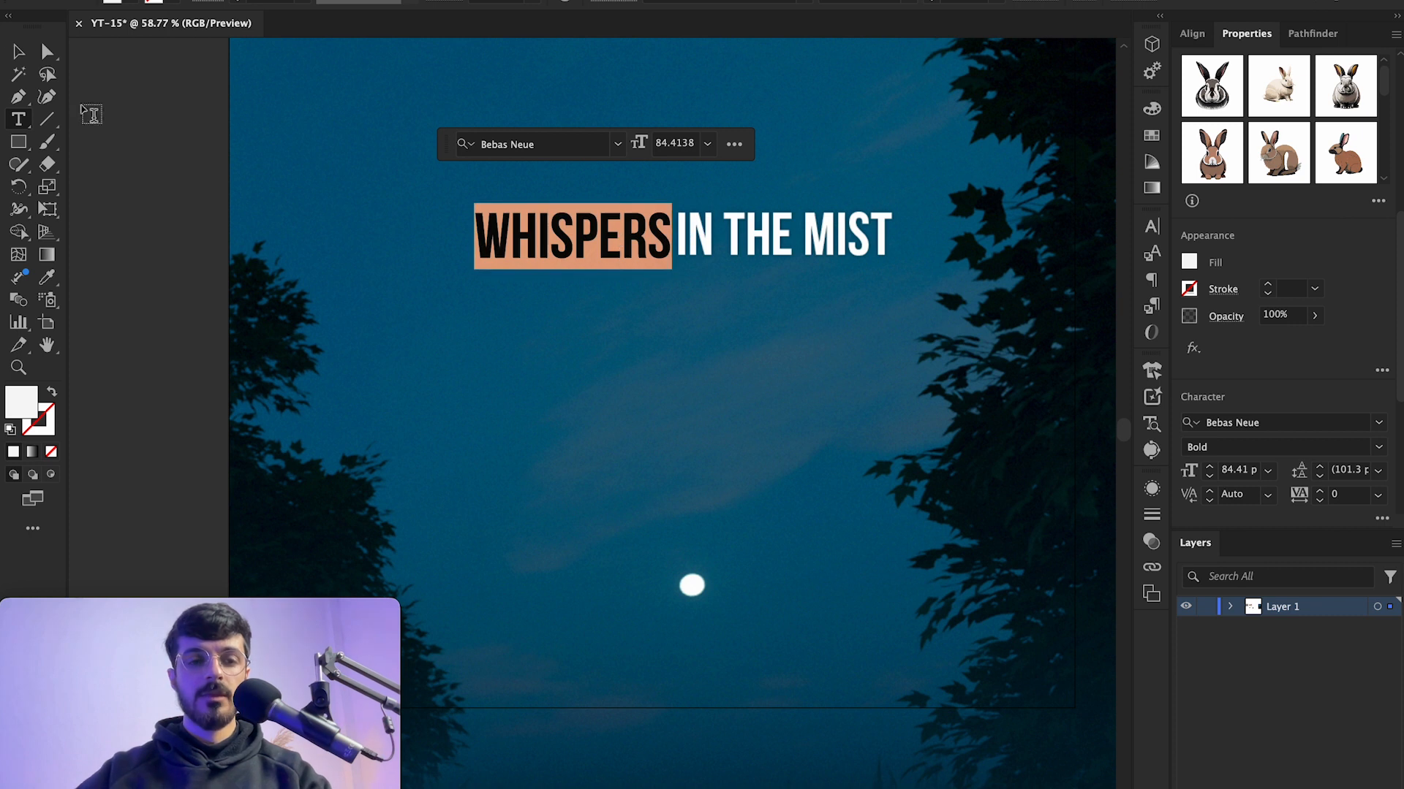
key("Escape")
Step: Move the WHISPERS text below the IN THE MIST line
scroll(567, 275, "down", 5)
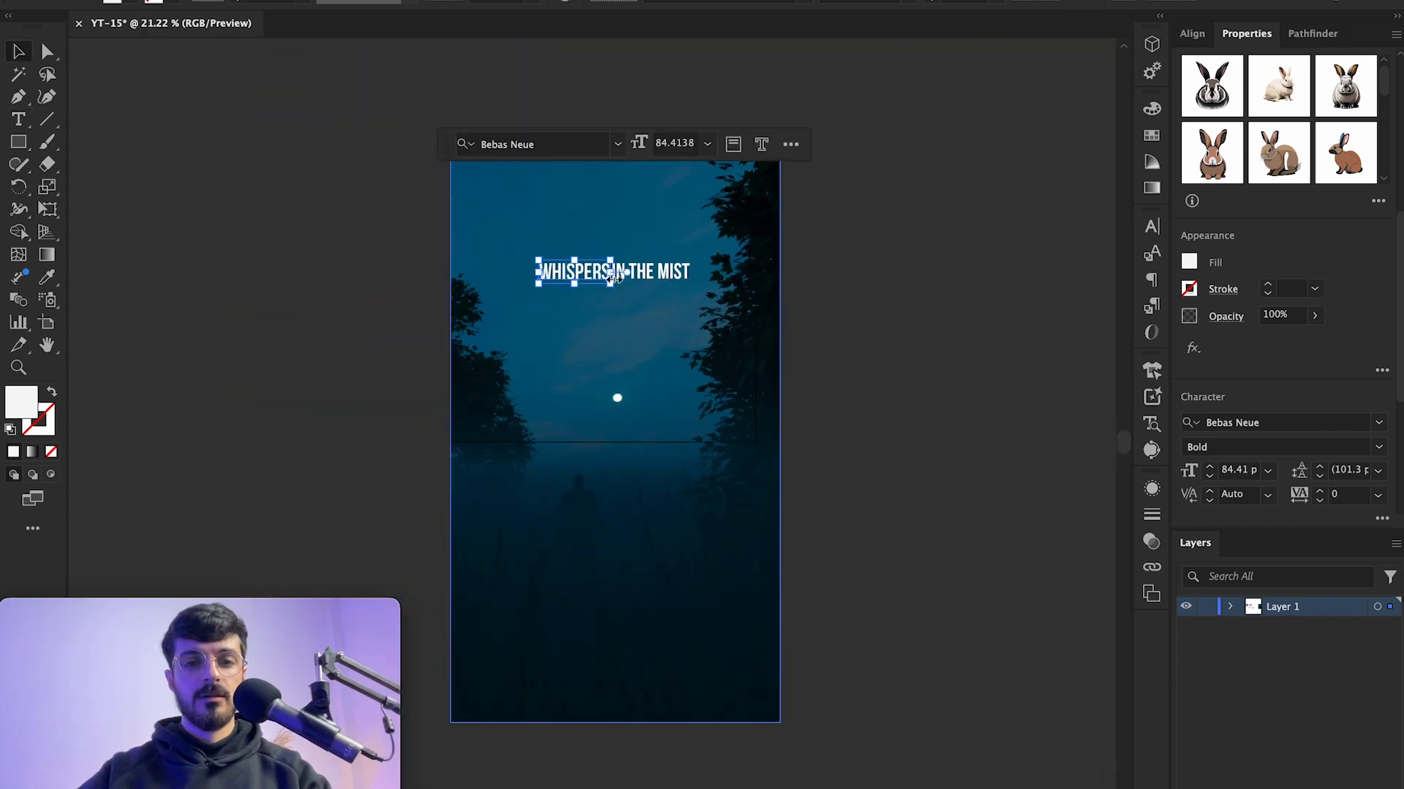
scroll(564, 231, "up", 3)
left_click(908, 275)
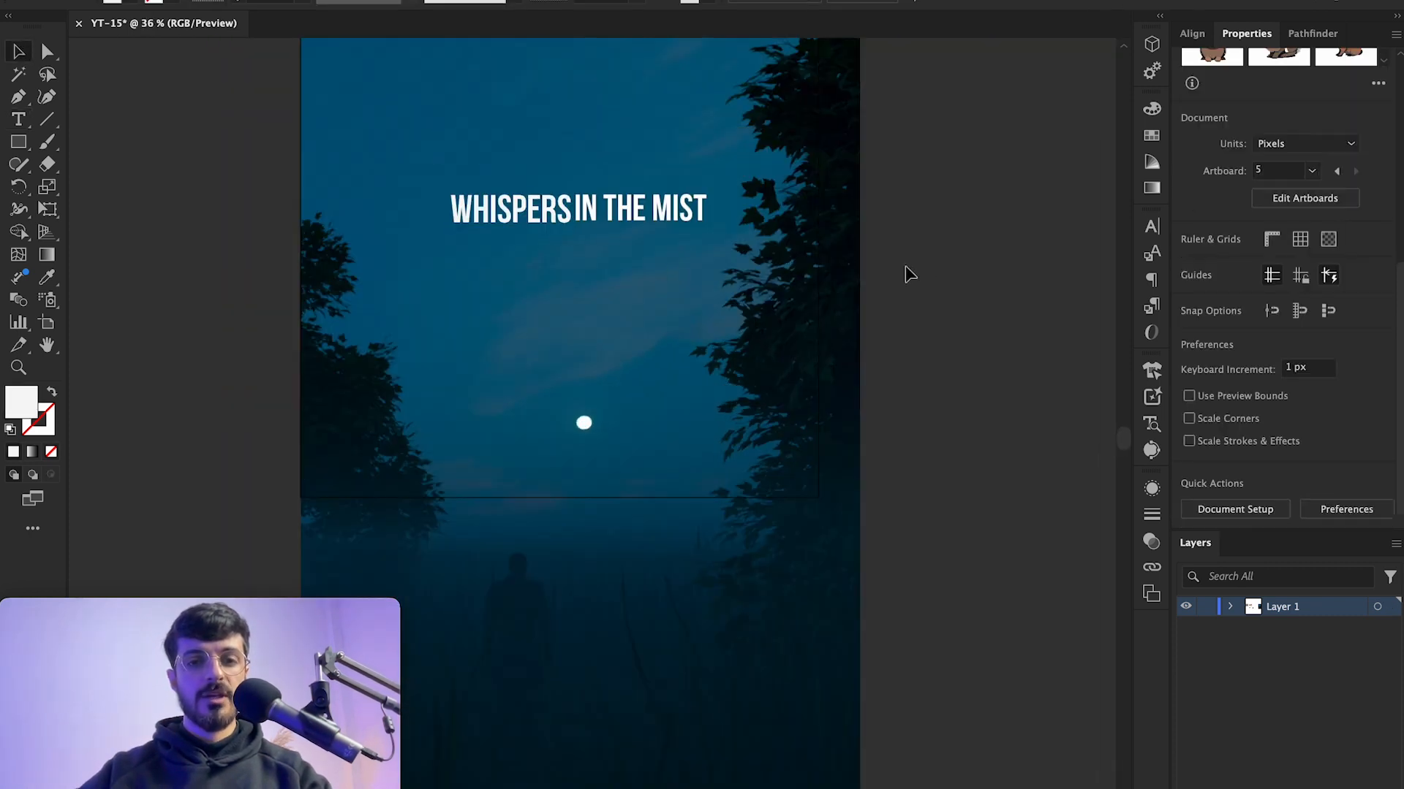
left_click_drag(558, 197, 742, 293)
scroll(627, 345, "up", 3)
scroll(792, 312, "left", 3)
left_click_drag(737, 354, 698, 312)
Step: Convert the WHISPERS text to outlines
right_click(737, 324)
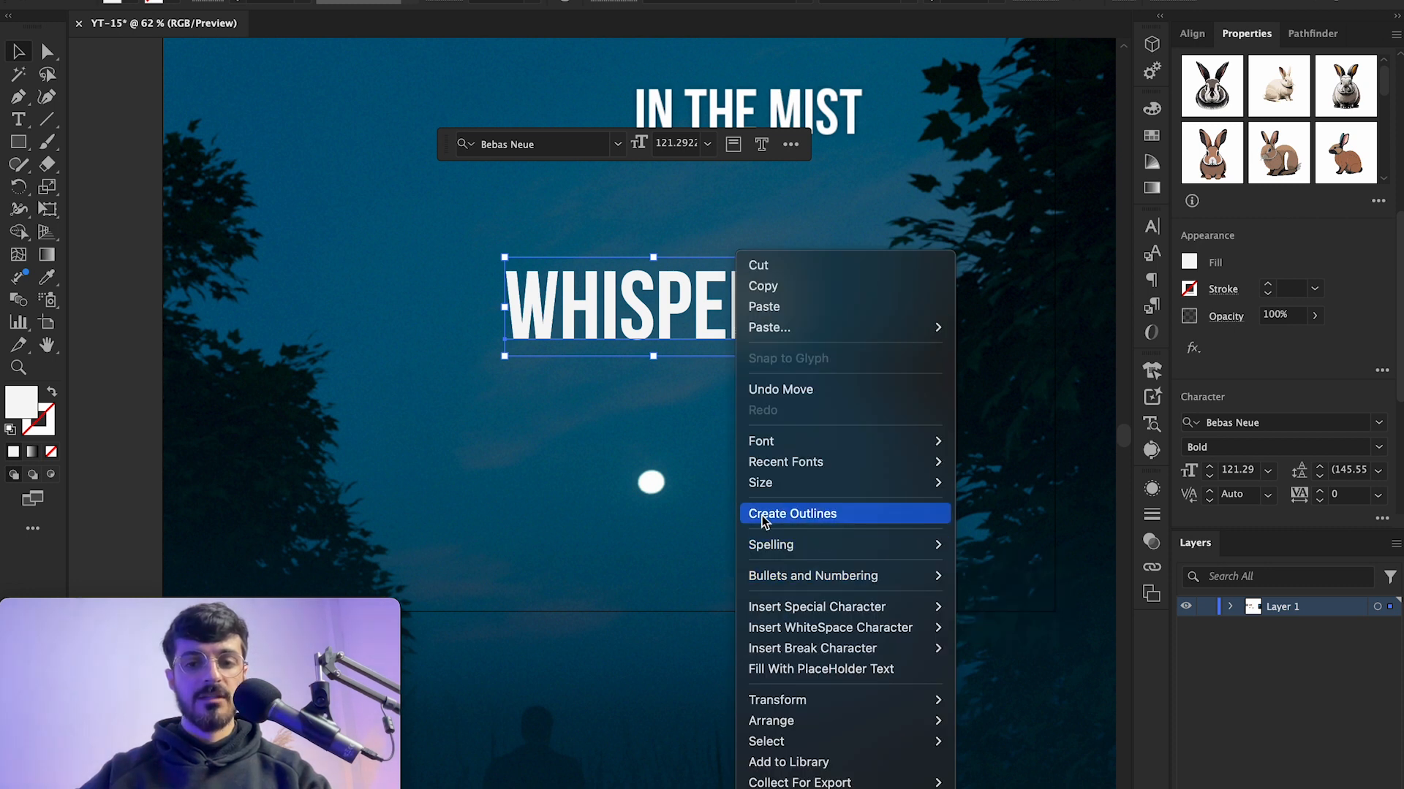
left_click(805, 516)
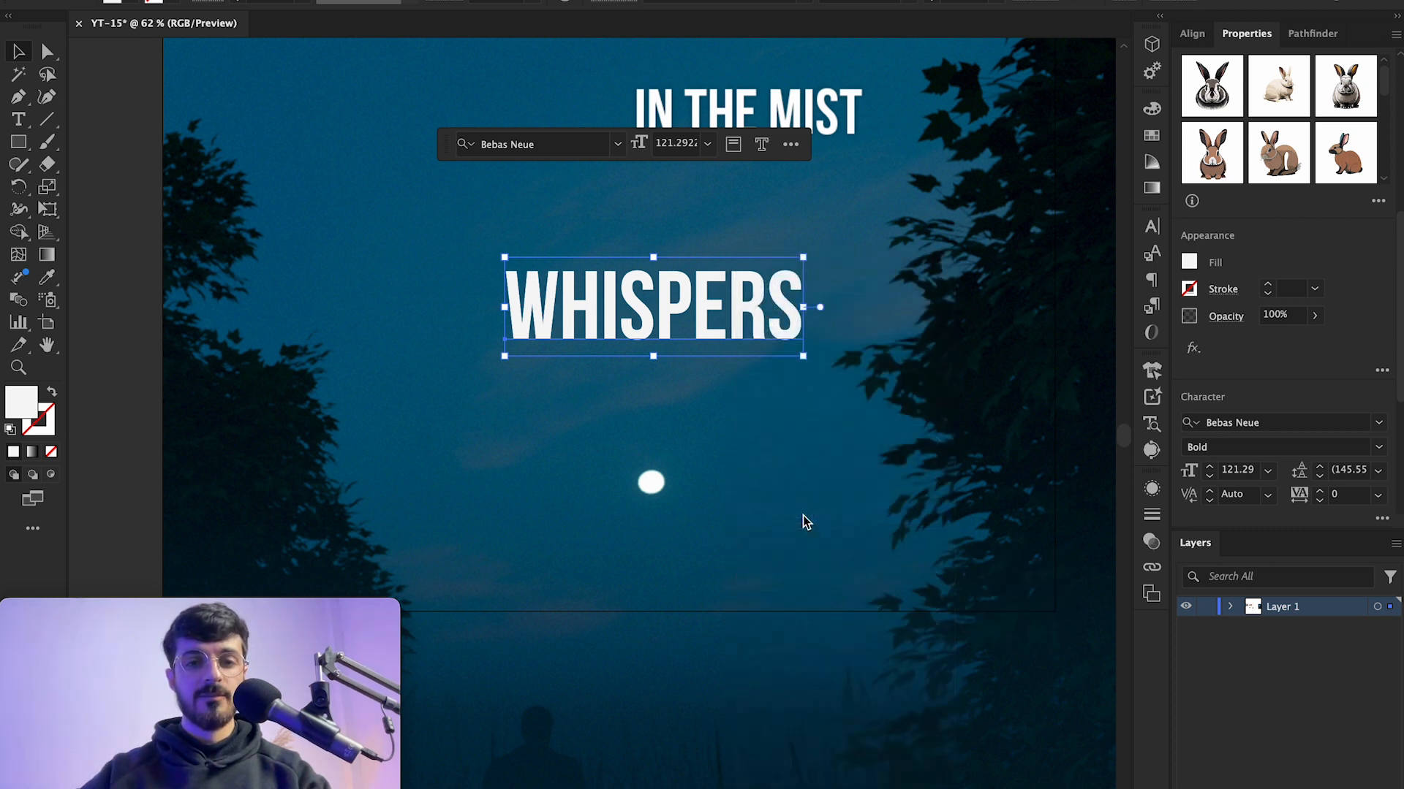
left_click(144, 282)
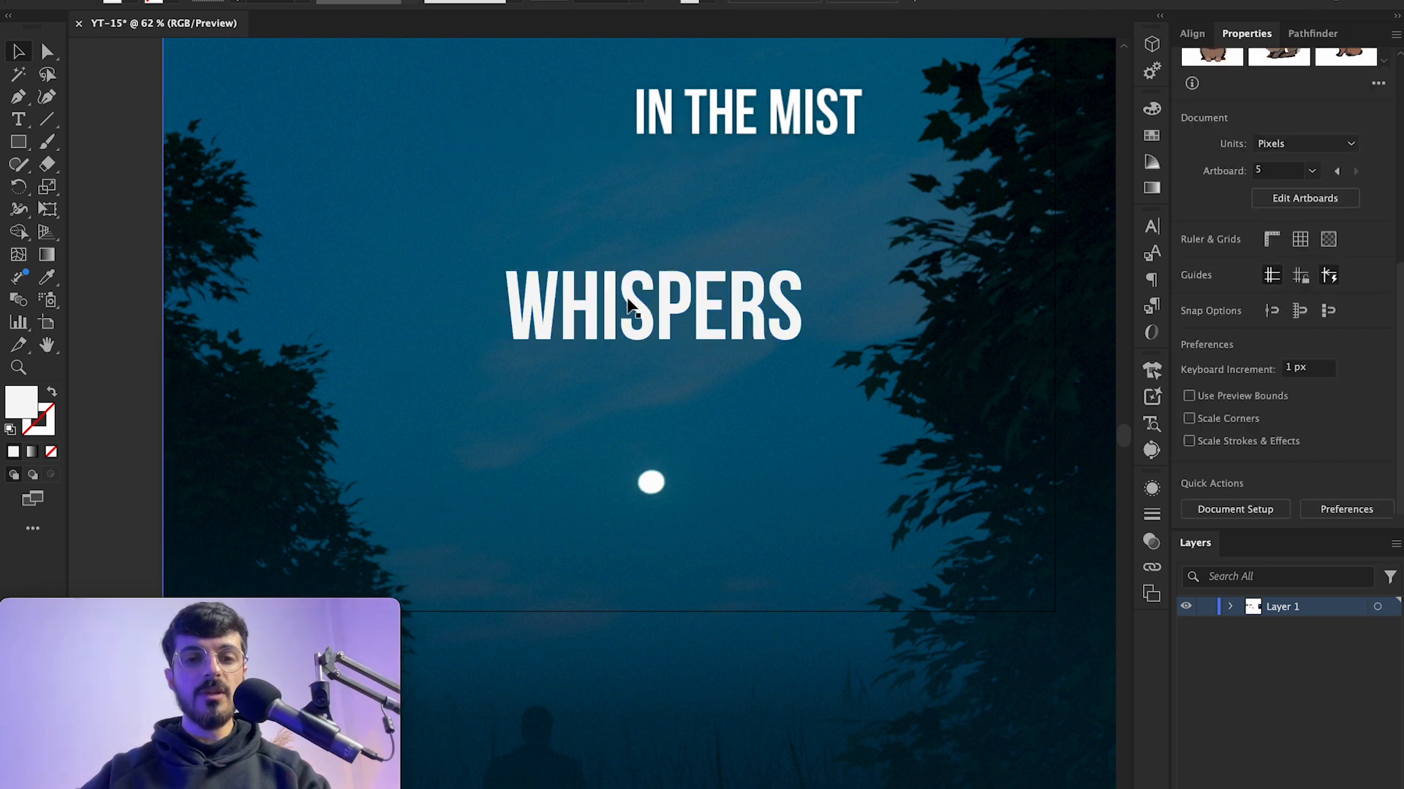
Step: Inspect the outlined WHISPERS letter paths up close in Outline view
left_click(636, 315)
key("super+equal")
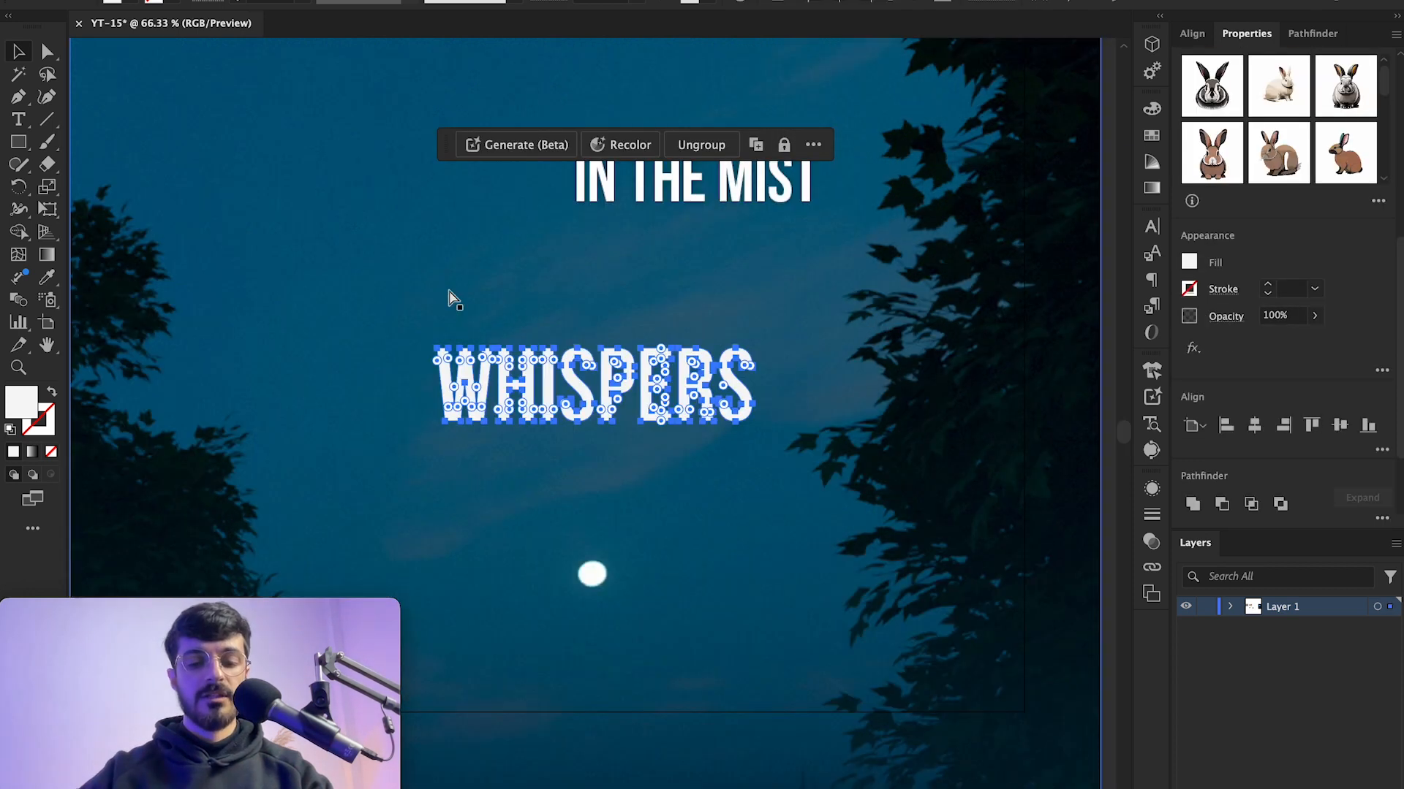
key("super+y")
left_click(1057, 399)
scroll(1058, 392, "down", 3)
scroll(555, 402, "up", 6)
scroll(857, 382, "right", 1)
scroll(859, 382, "down", 4)
scroll(862, 375, "right", 2)
left_click(821, 407)
scroll(819, 409, "up", 4)
scroll(820, 410, "down", 2)
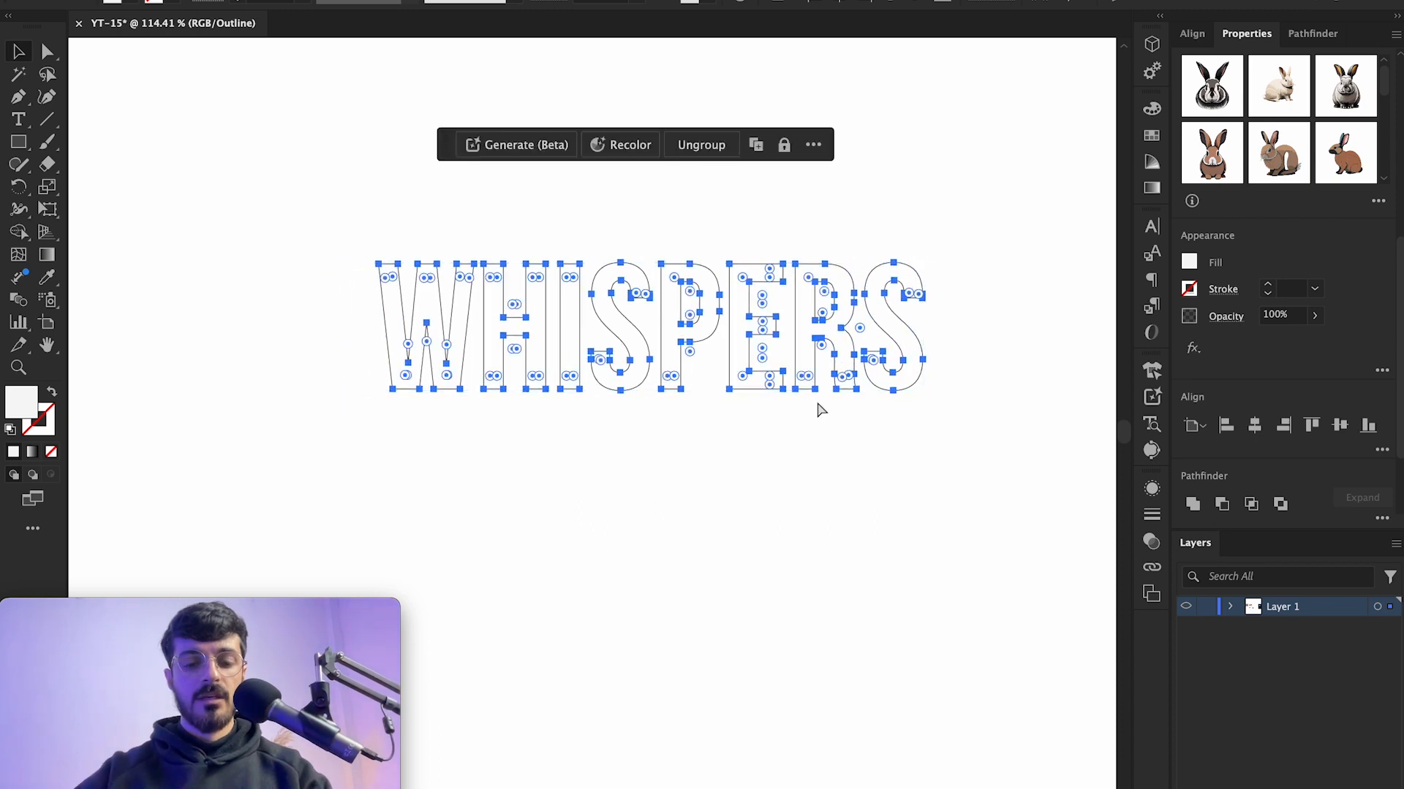
key("super+t")
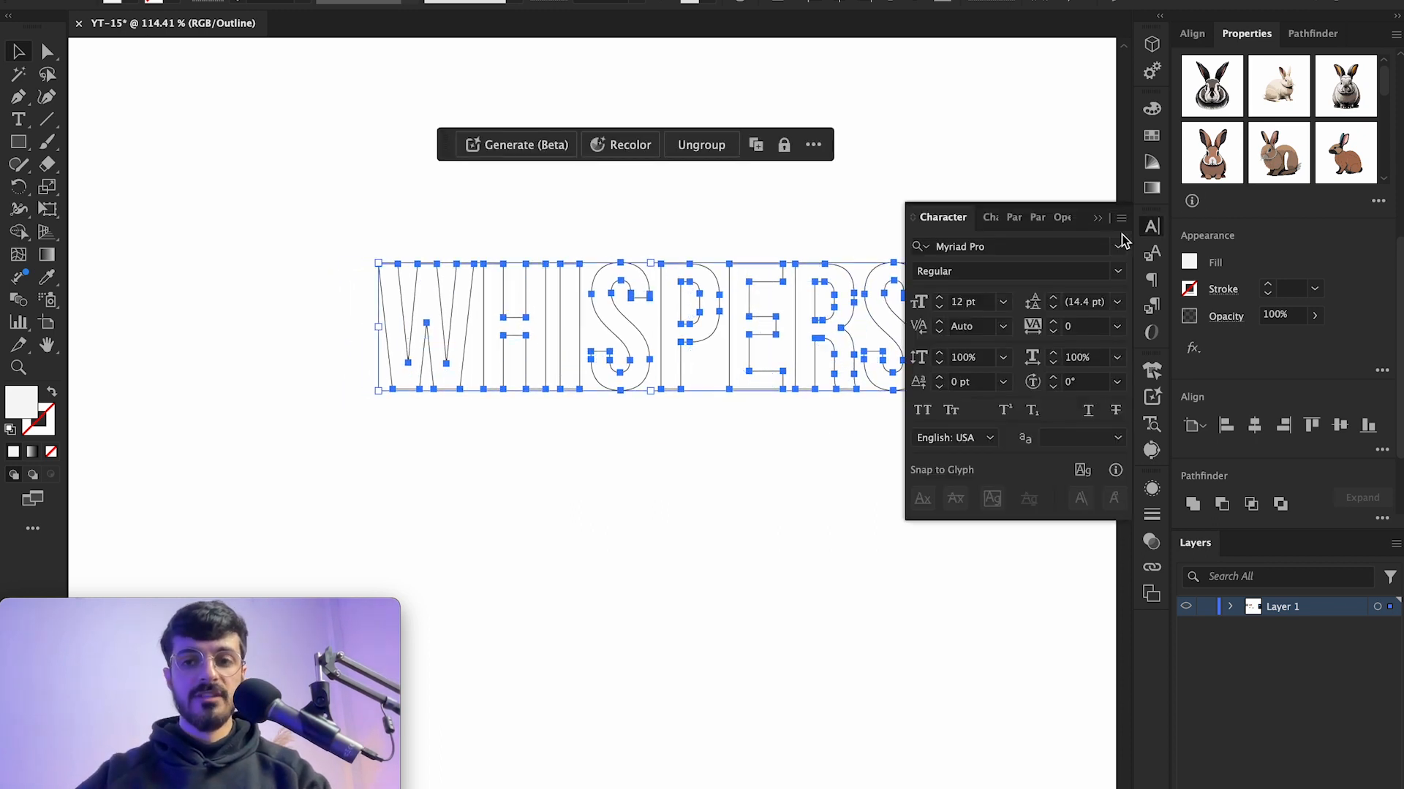
left_click(1097, 218)
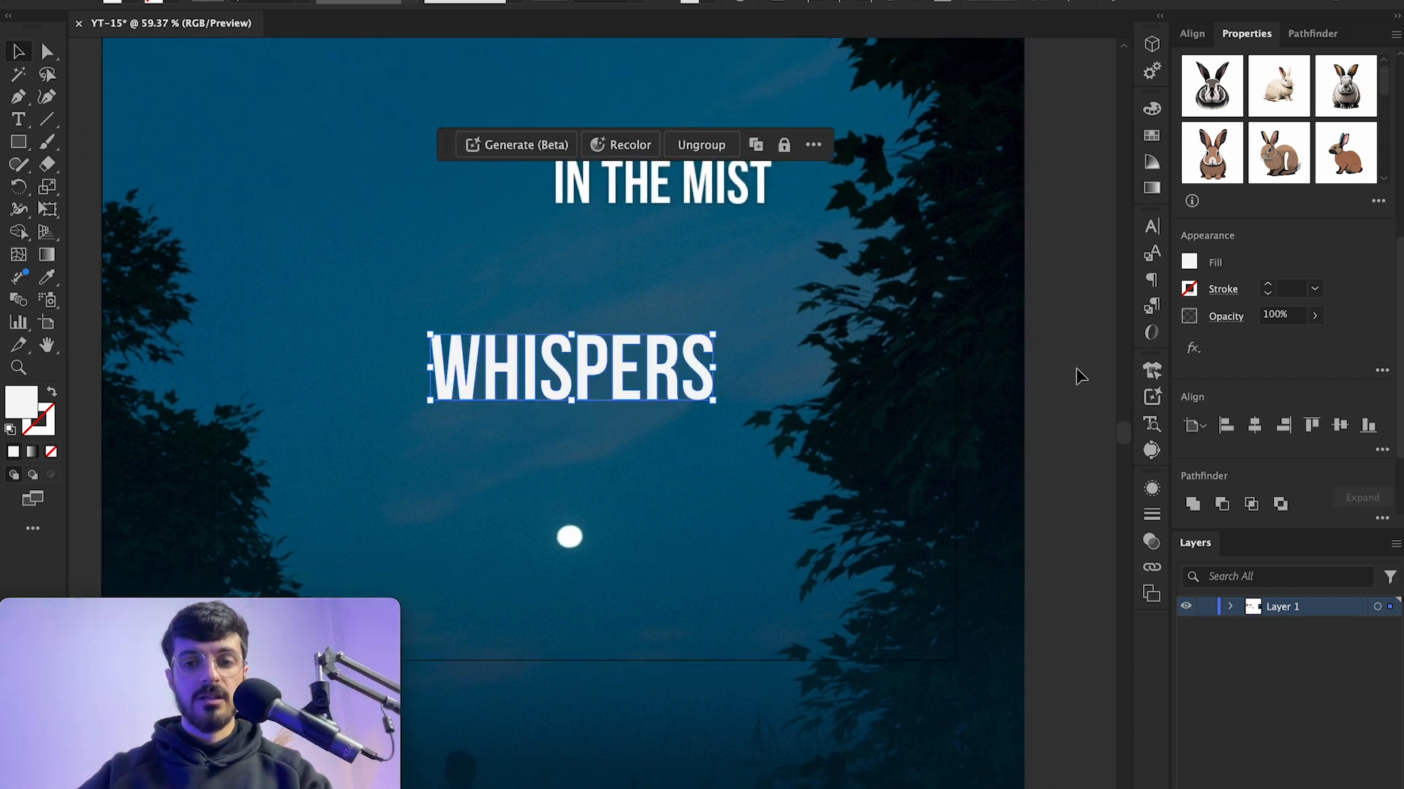
Step: Retype the outlined WHISPERS with Bebas Neue Bold to turn it back into live text and exit Retype
left_click(760, 374)
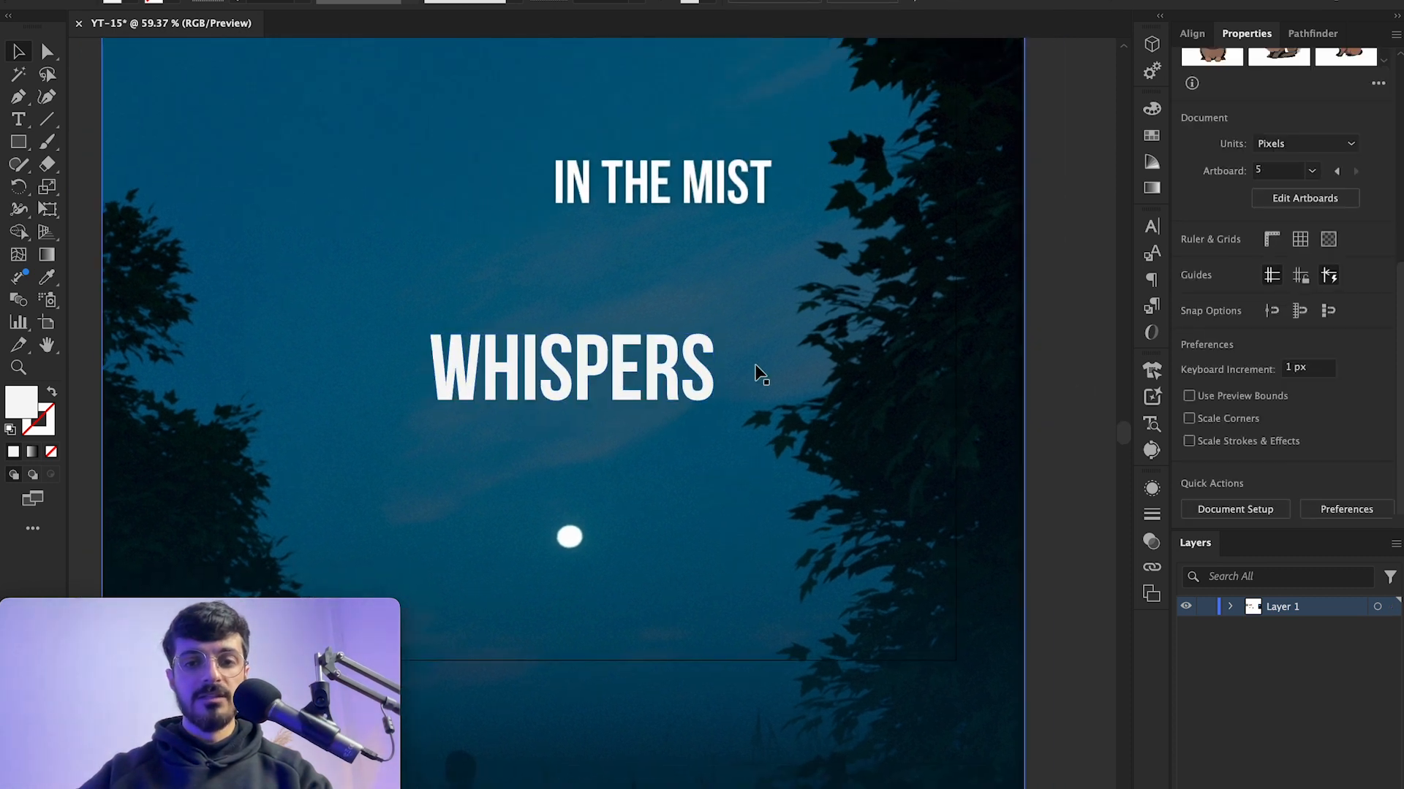
left_click(709, 370)
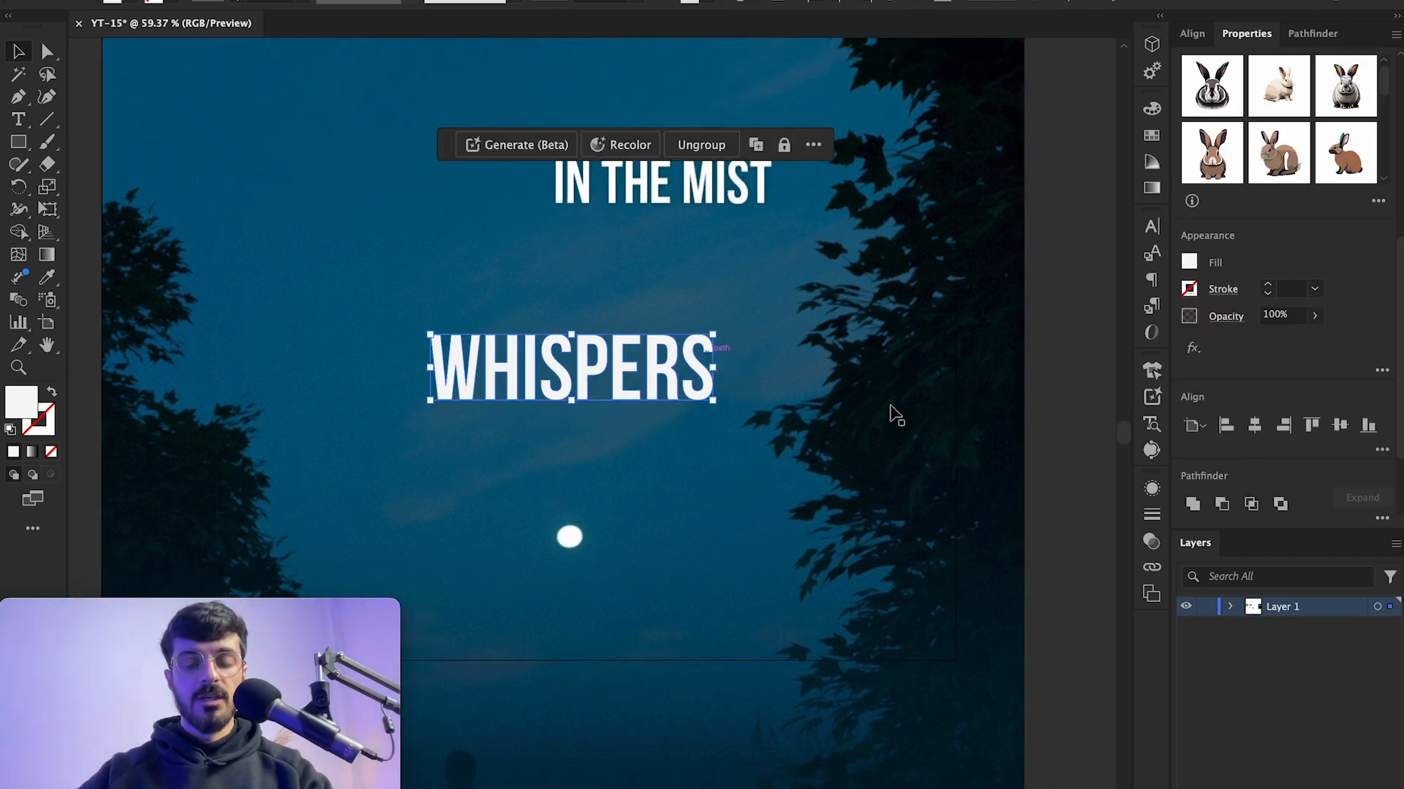
left_click(1153, 425)
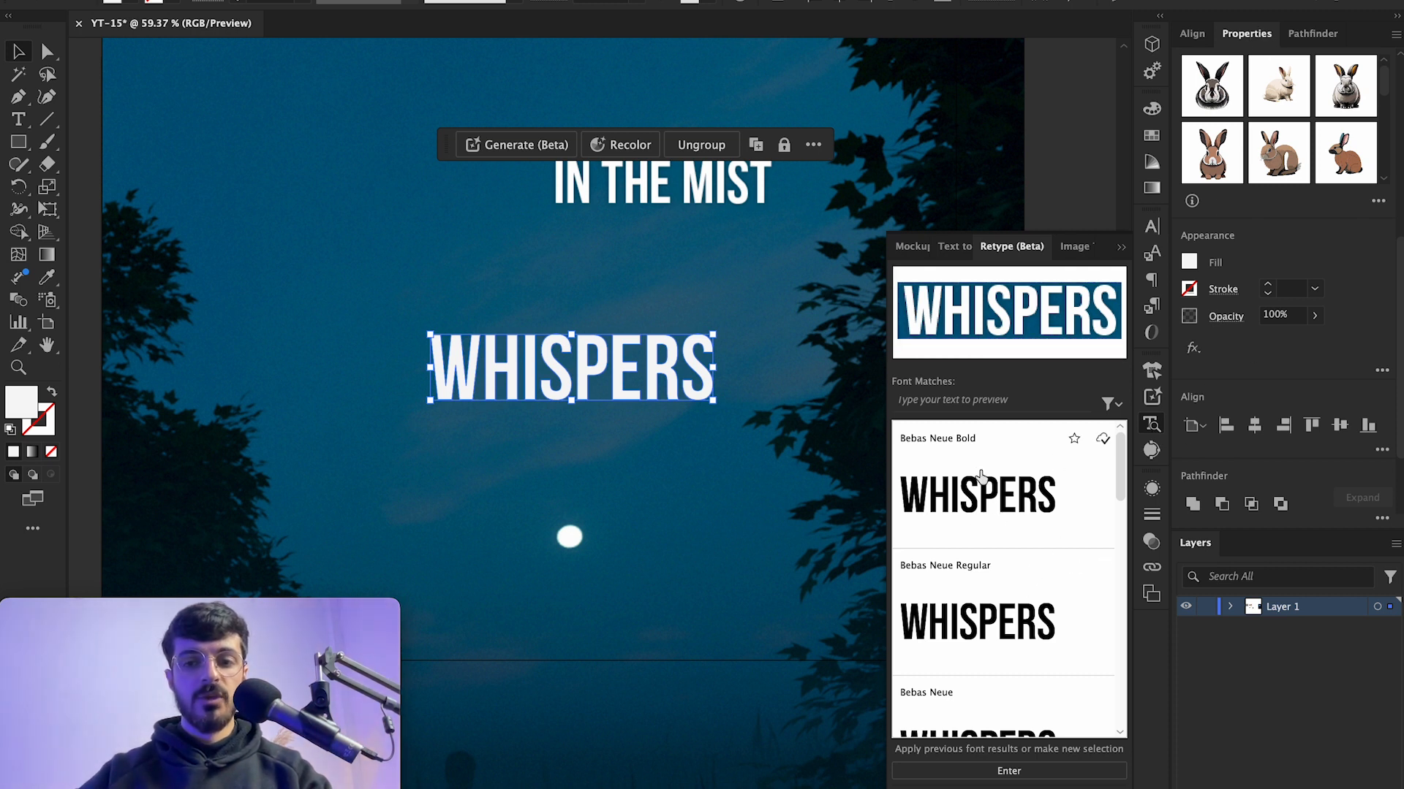
left_click(1009, 771)
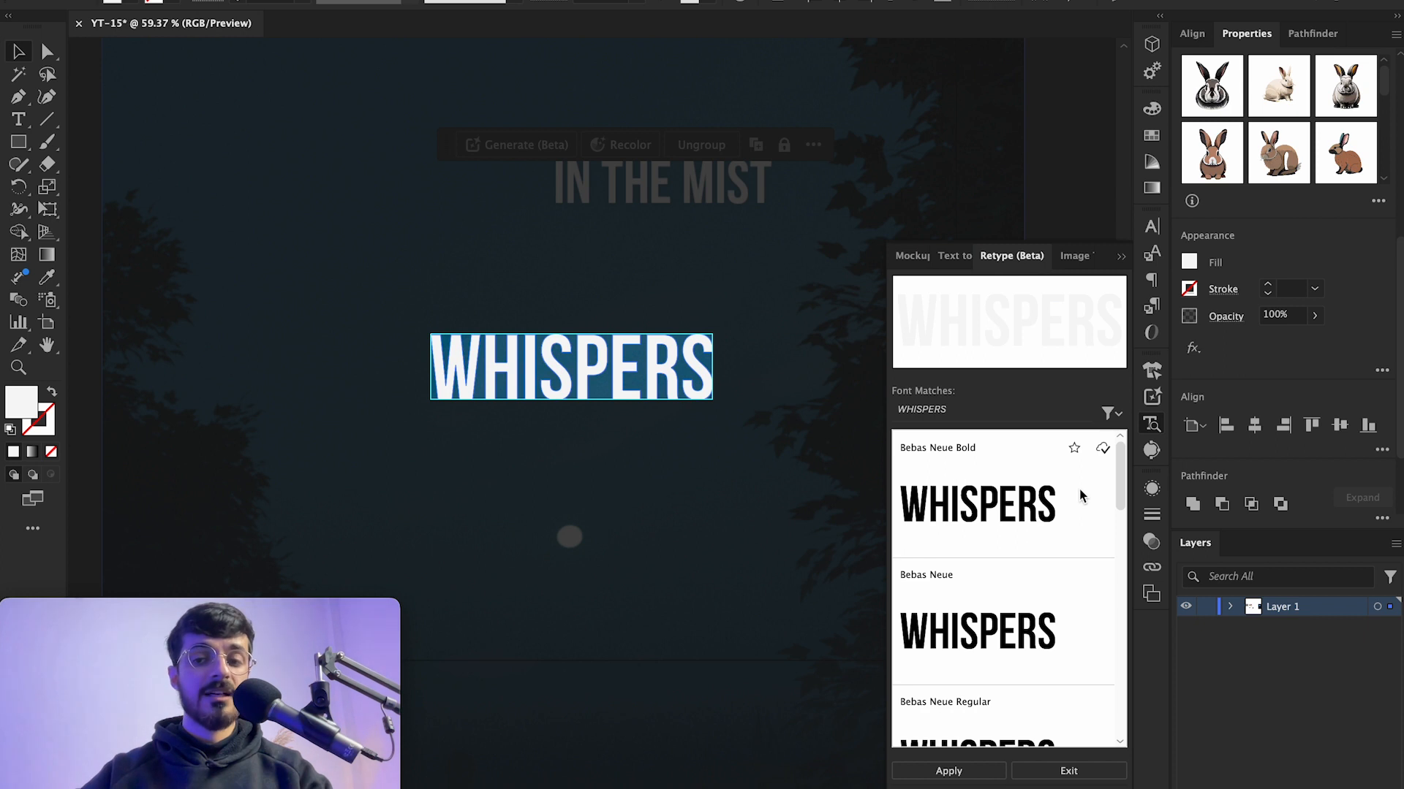
mouse_move(1120, 485)
left_mouse_down()
mouse_move(1120, 458)
mouse_move(1118, 523)
mouse_move(1120, 456)
left_mouse_up()
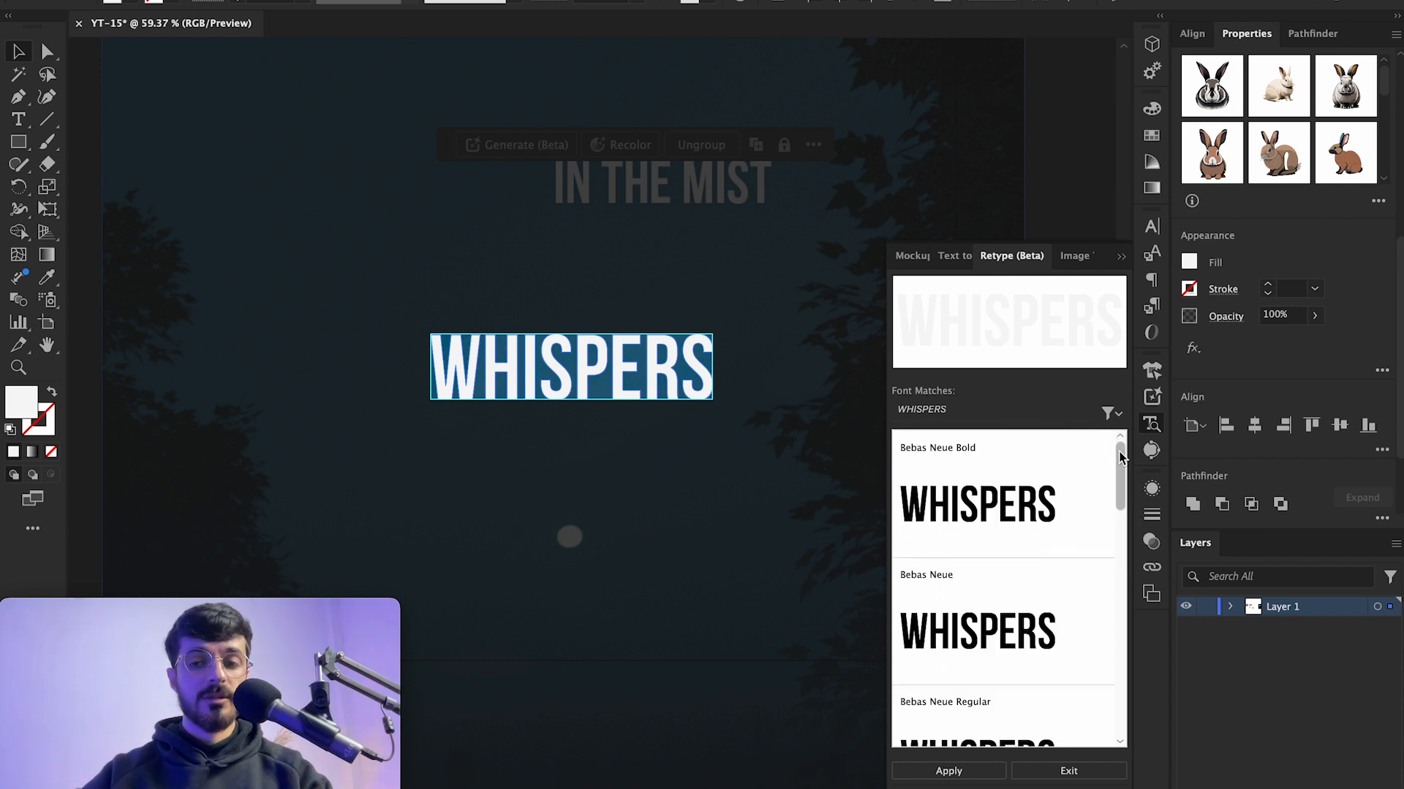
left_click(954, 497)
left_click(979, 775)
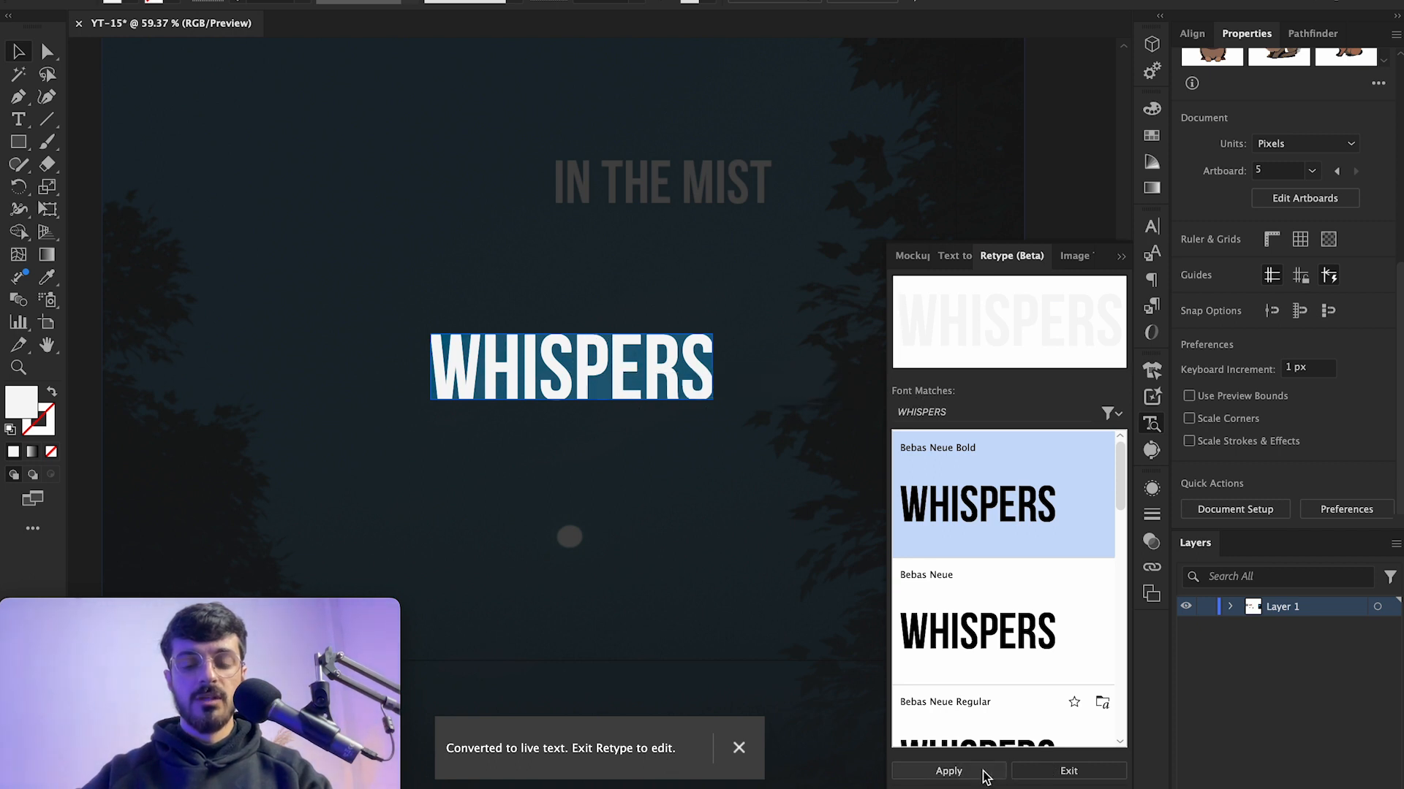
left_click(1121, 256)
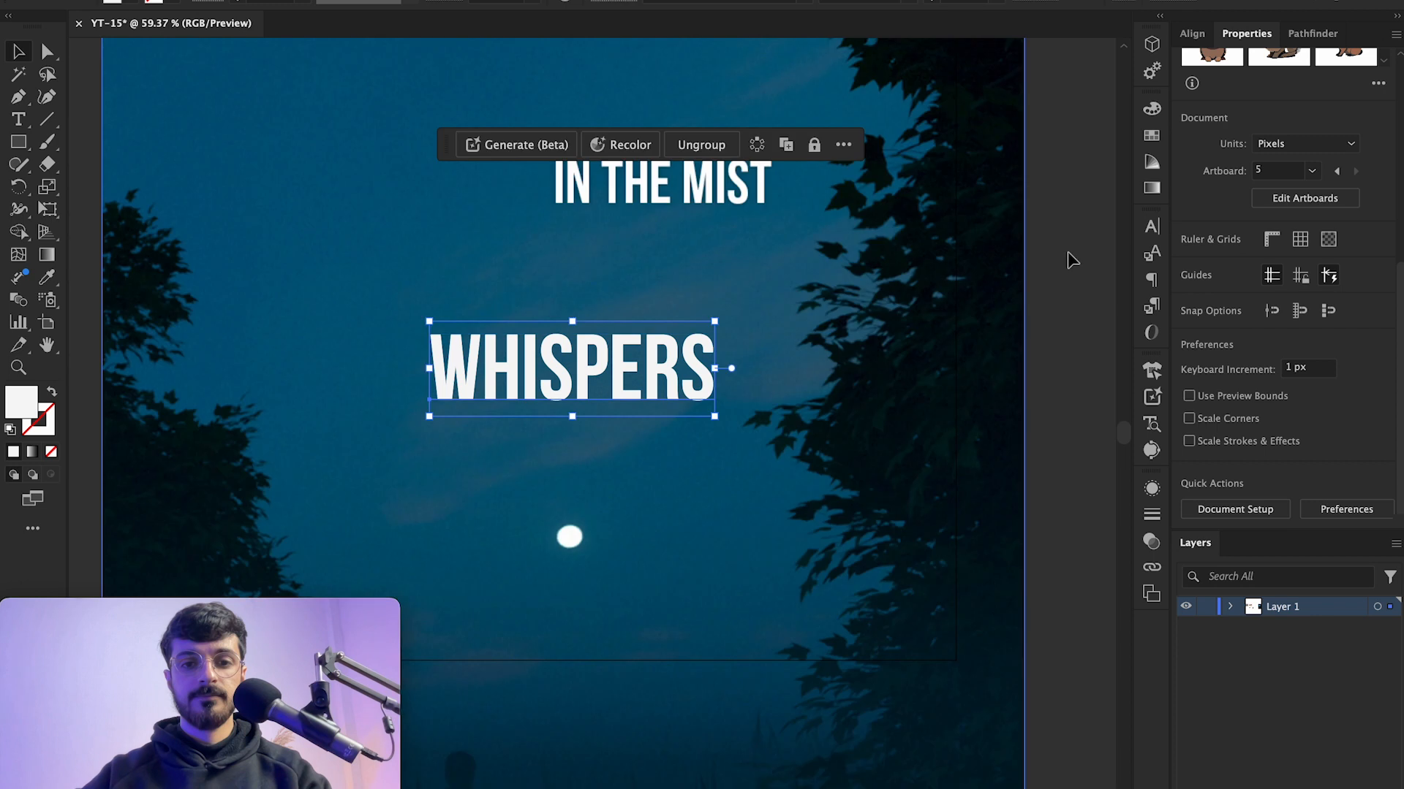
Step: Test editing the live WHISPERS text by typing replacement letters, then undo all those edits
double_click(585, 369)
double_click(605, 373)
type("SDBDHBAHSBHBS")
key("super+z")
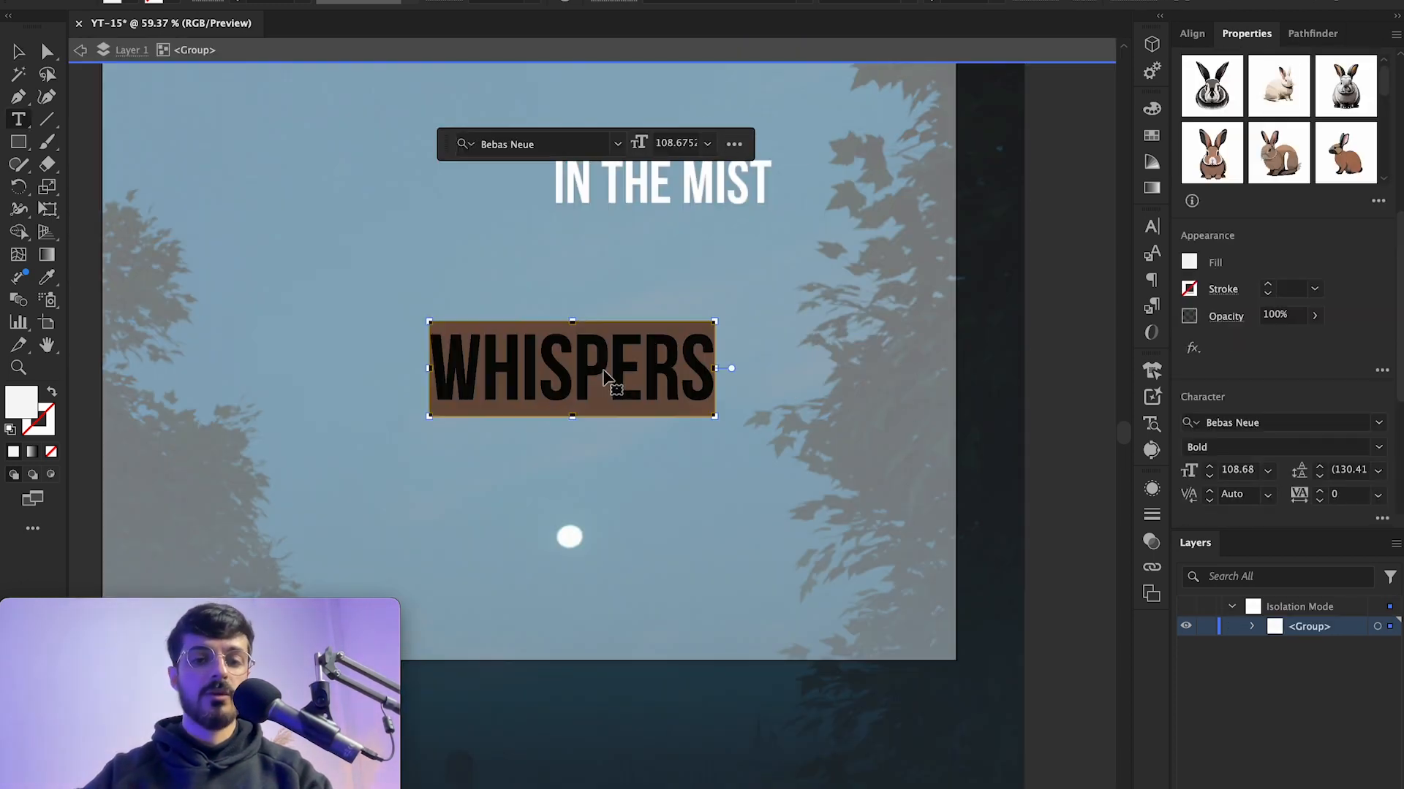
type("FJASF;FJD")
key("BackSpace")
key("BackSpace")
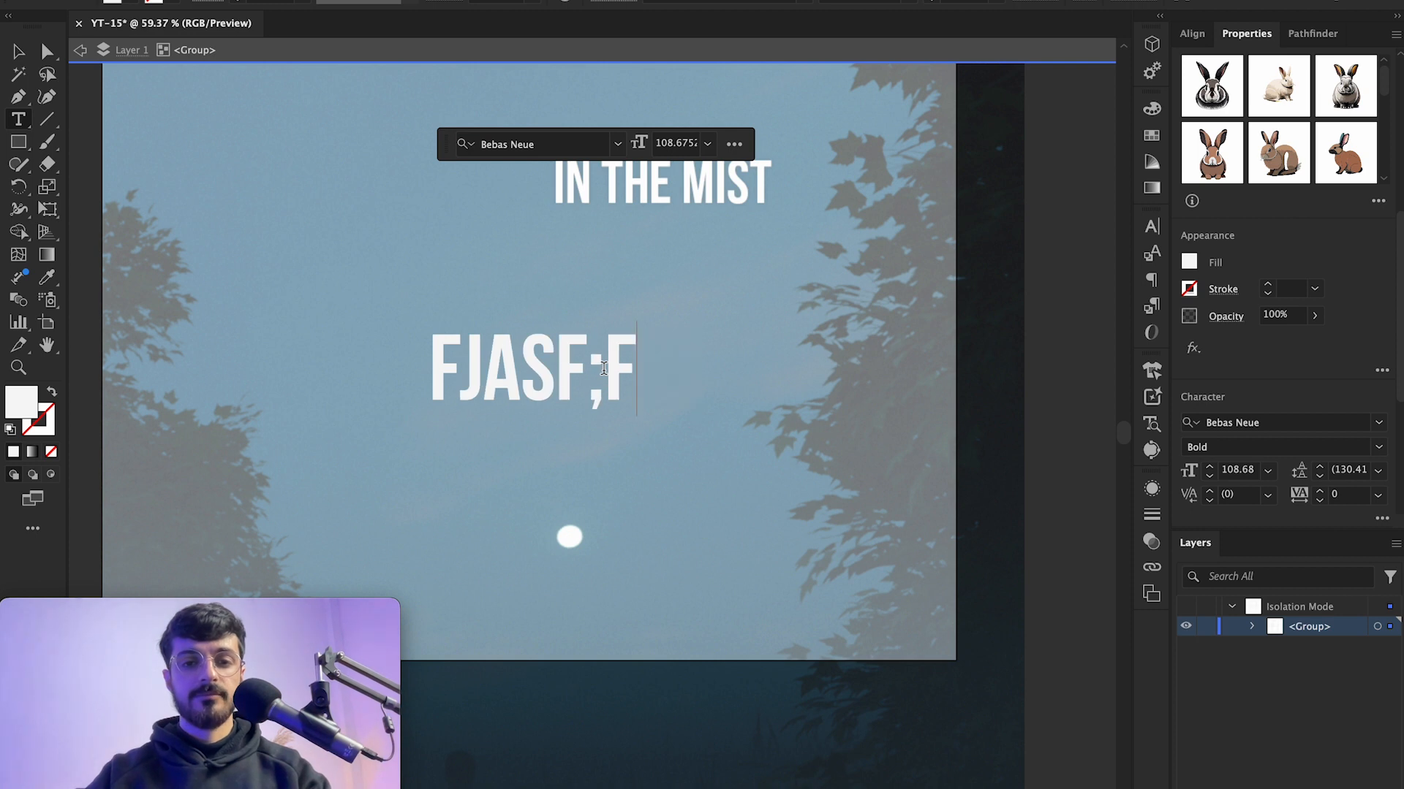
key("BackSpace")
key("super+a")
type("AJDA")
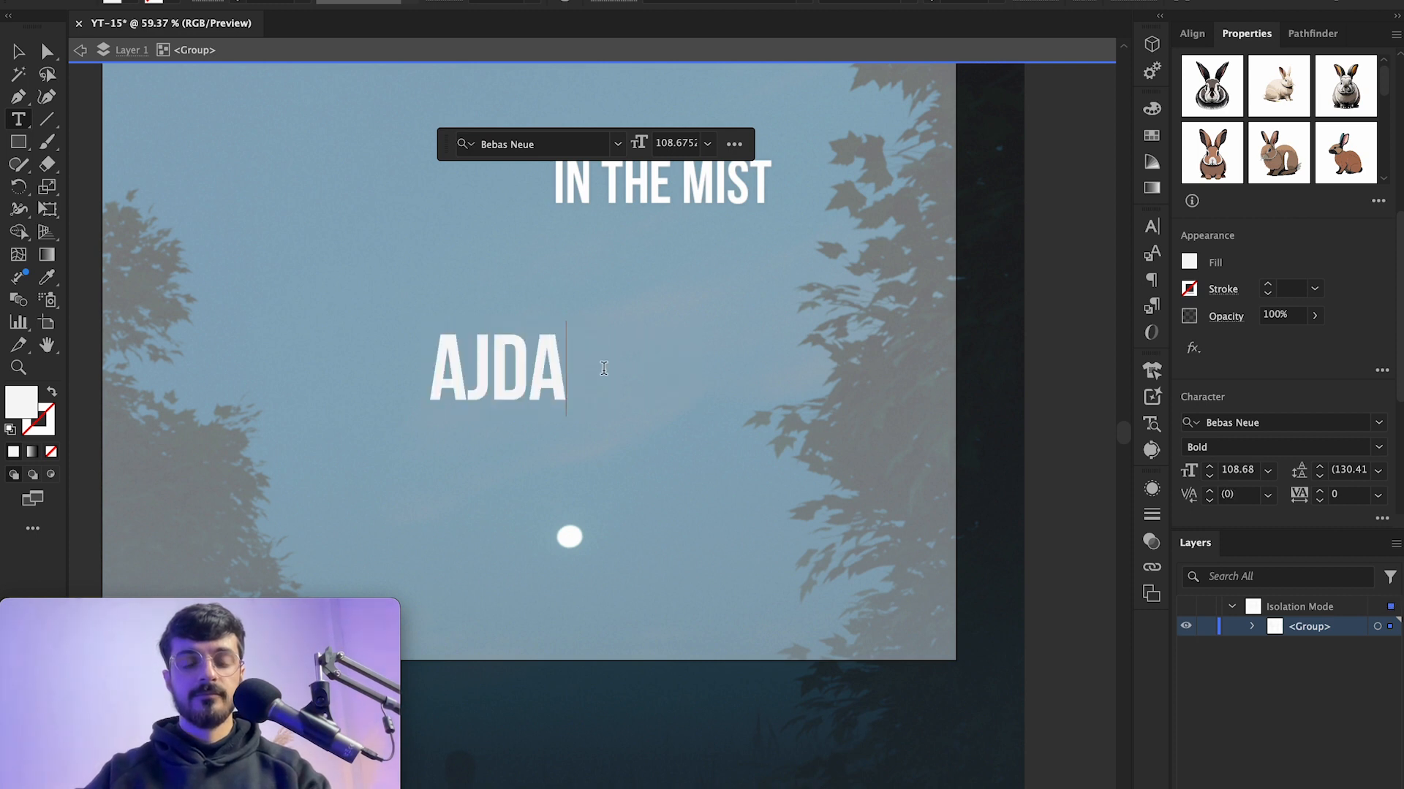
key("BackSpace")
key("BackSpace")
key("BackSpace")
key("BackSpace")
key("super+z")
key("super+z")
type("Z")
key("super+z")
key("super+z")
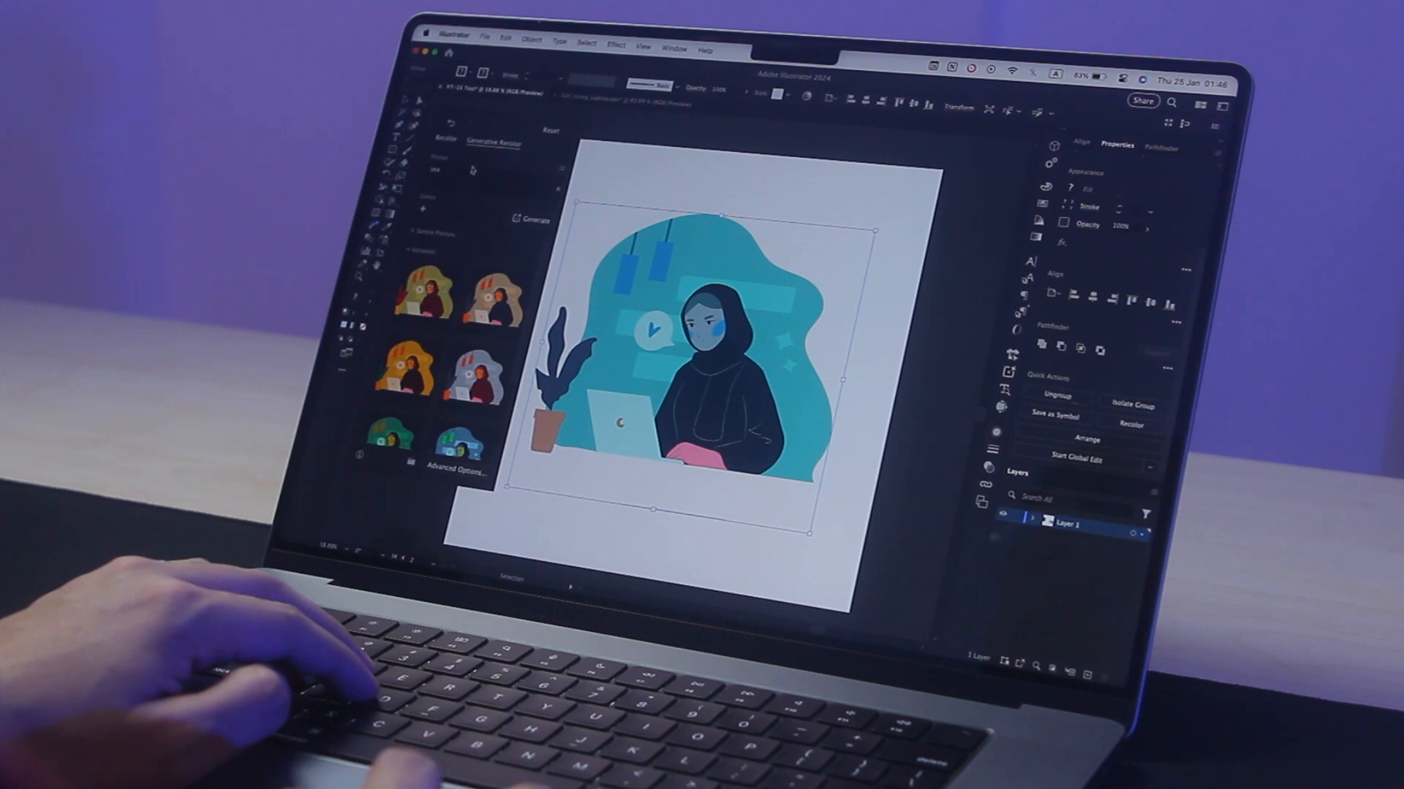
left_click(472, 171)
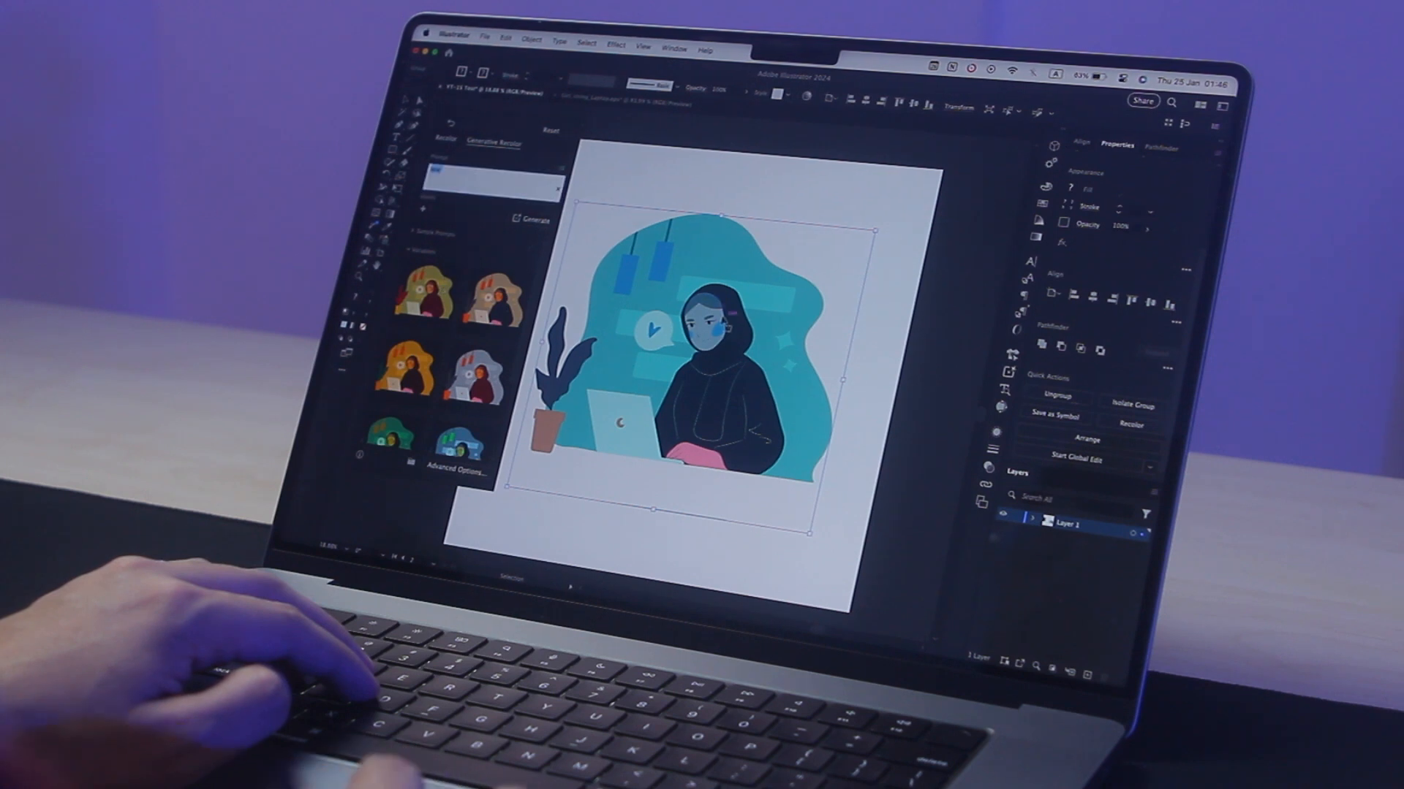
scroll(723, 332, "up", 5)
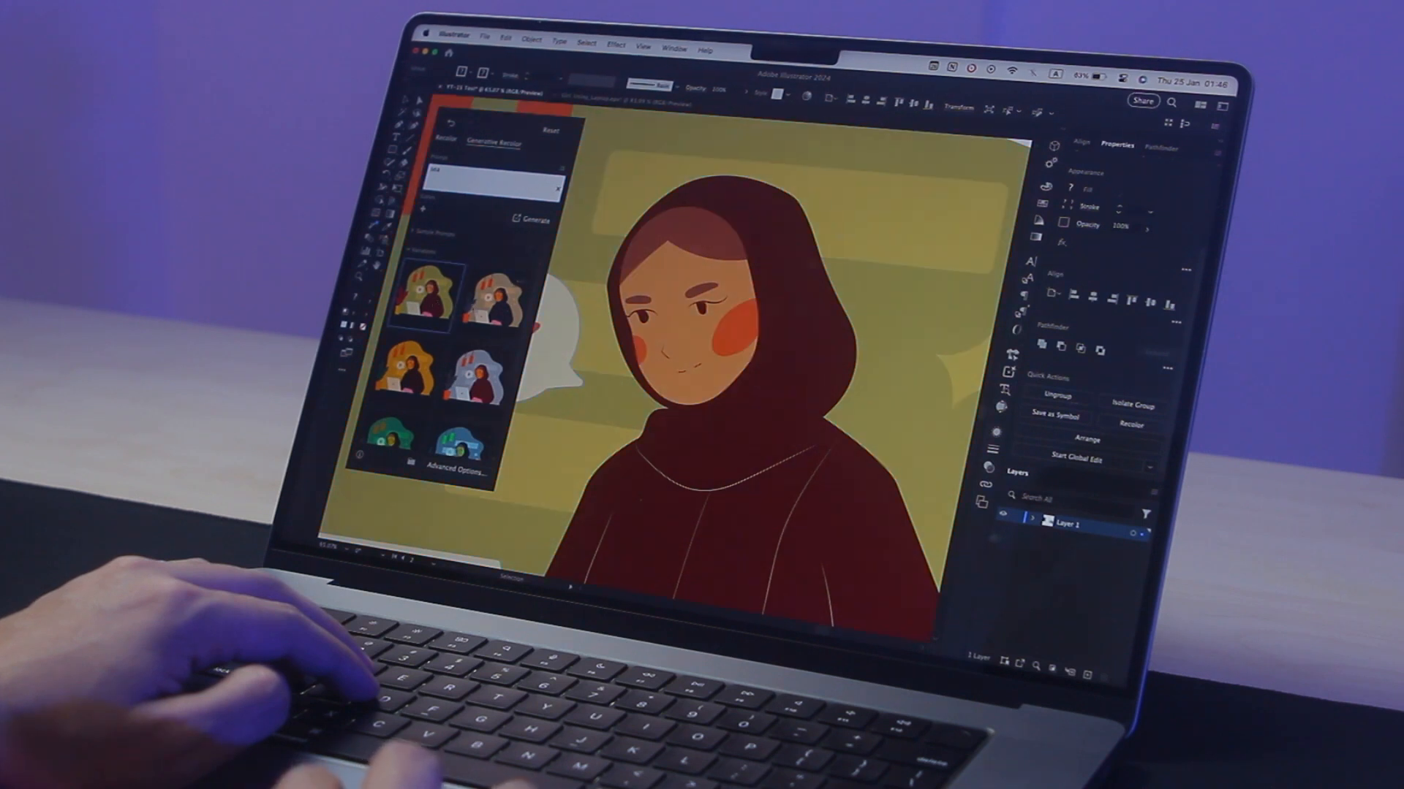
scroll(733, 343, "up", 2)
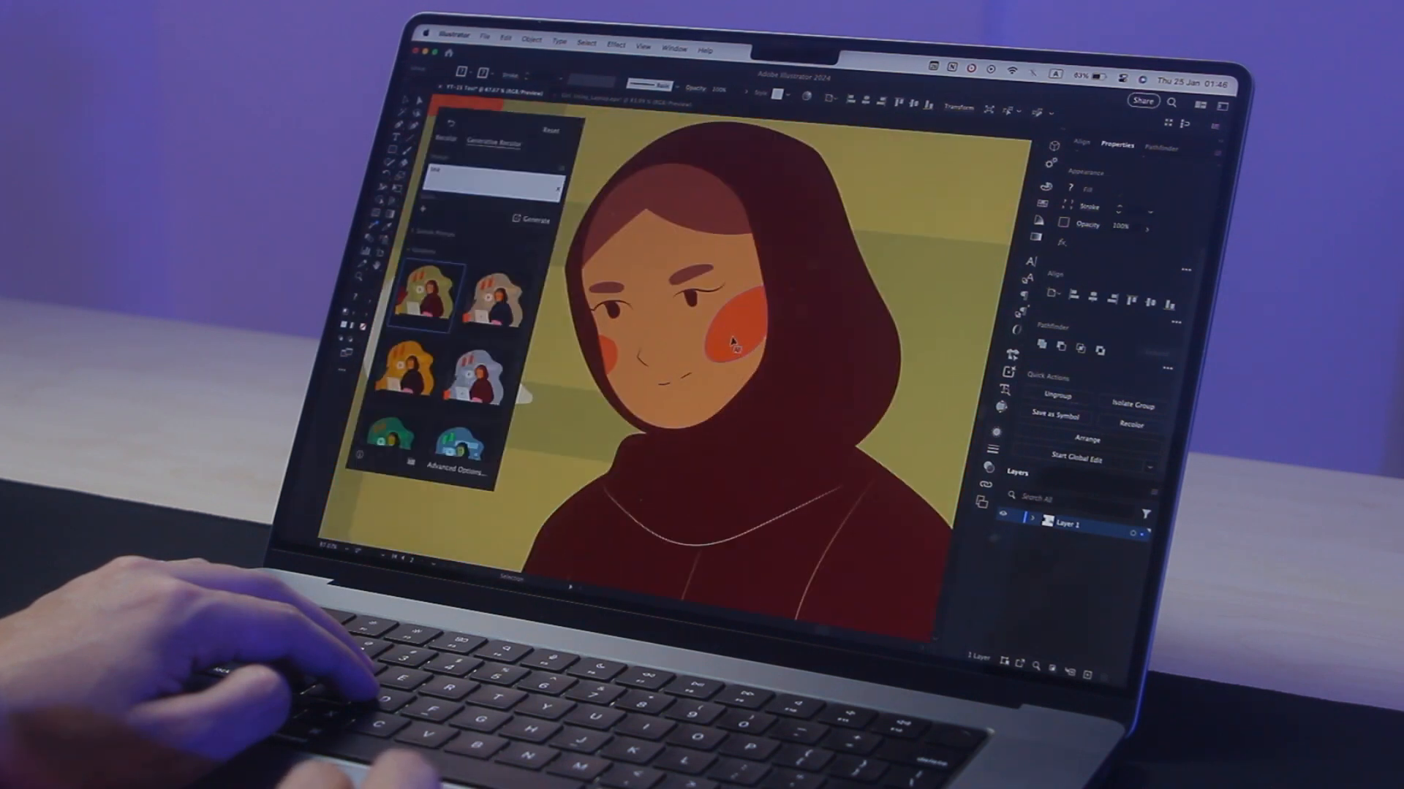
left_click(735, 343)
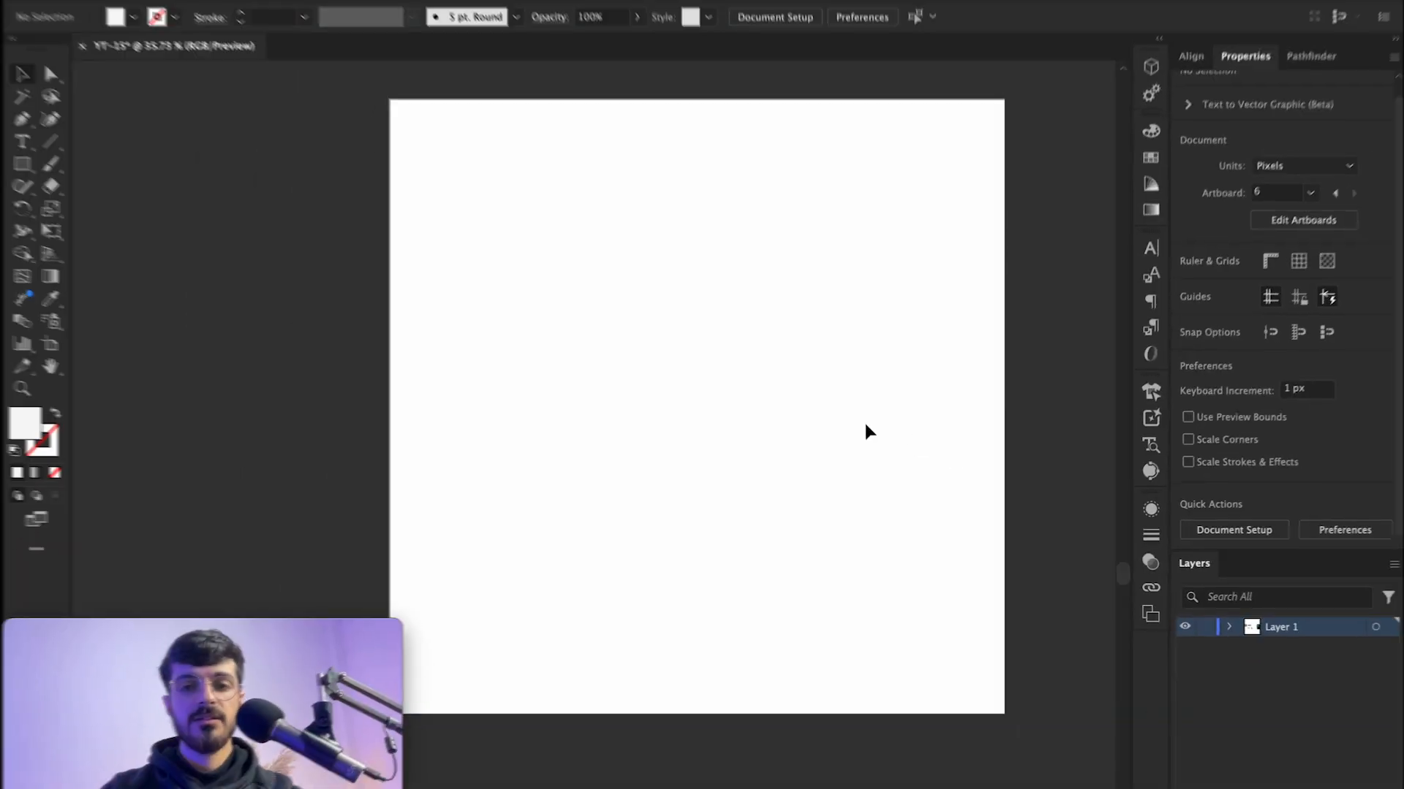
scroll(865, 424, "left", 1)
scroll(865, 424, "up", 1)
scroll(865, 424, "left", 1)
scroll(865, 424, "down", 1)
scroll(866, 424, "up", 1)
scroll(865, 424, "right", 2)
scroll(865, 424, "left", 1)
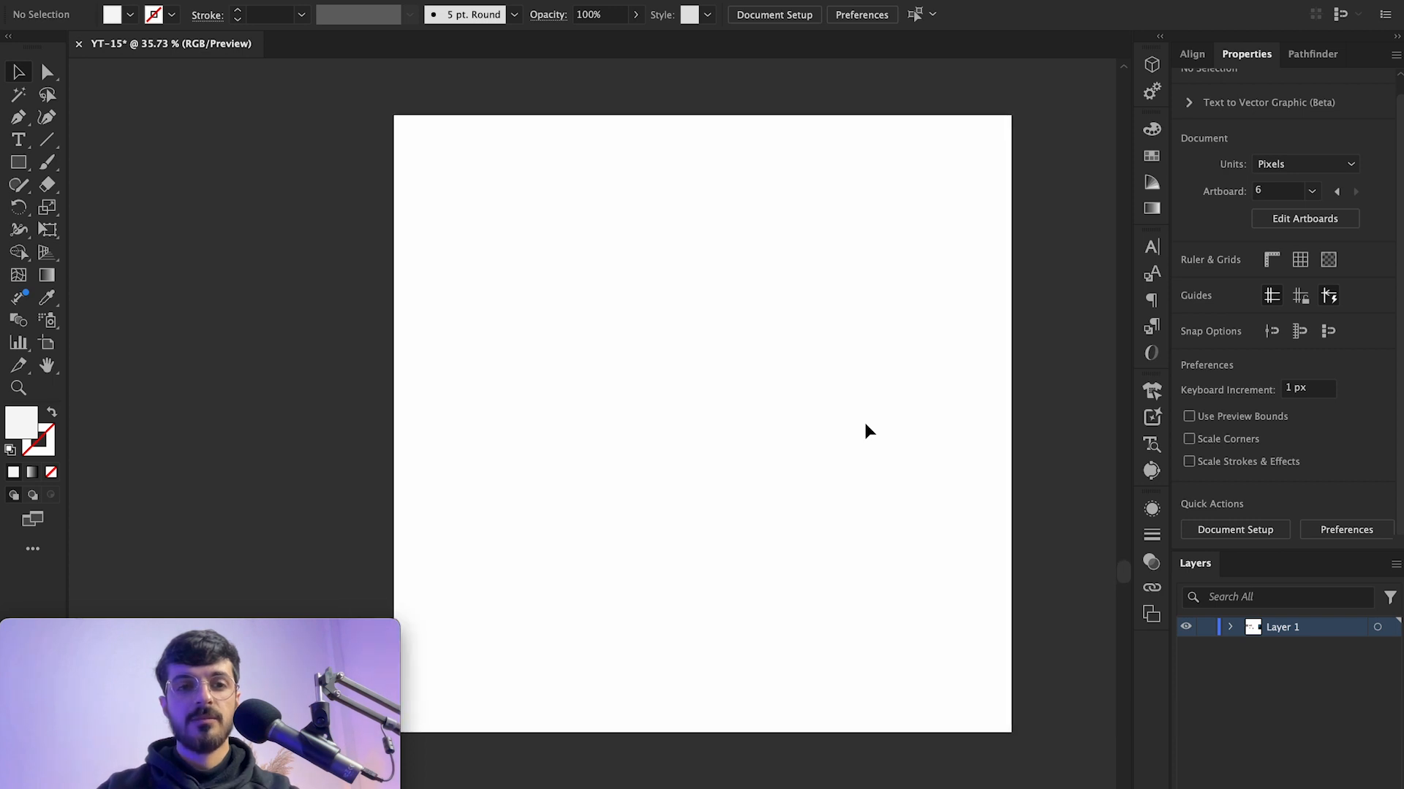
Step: Open the Girl_Cooking.ai file from the Eva_Cooking folder
left_click(213, 19)
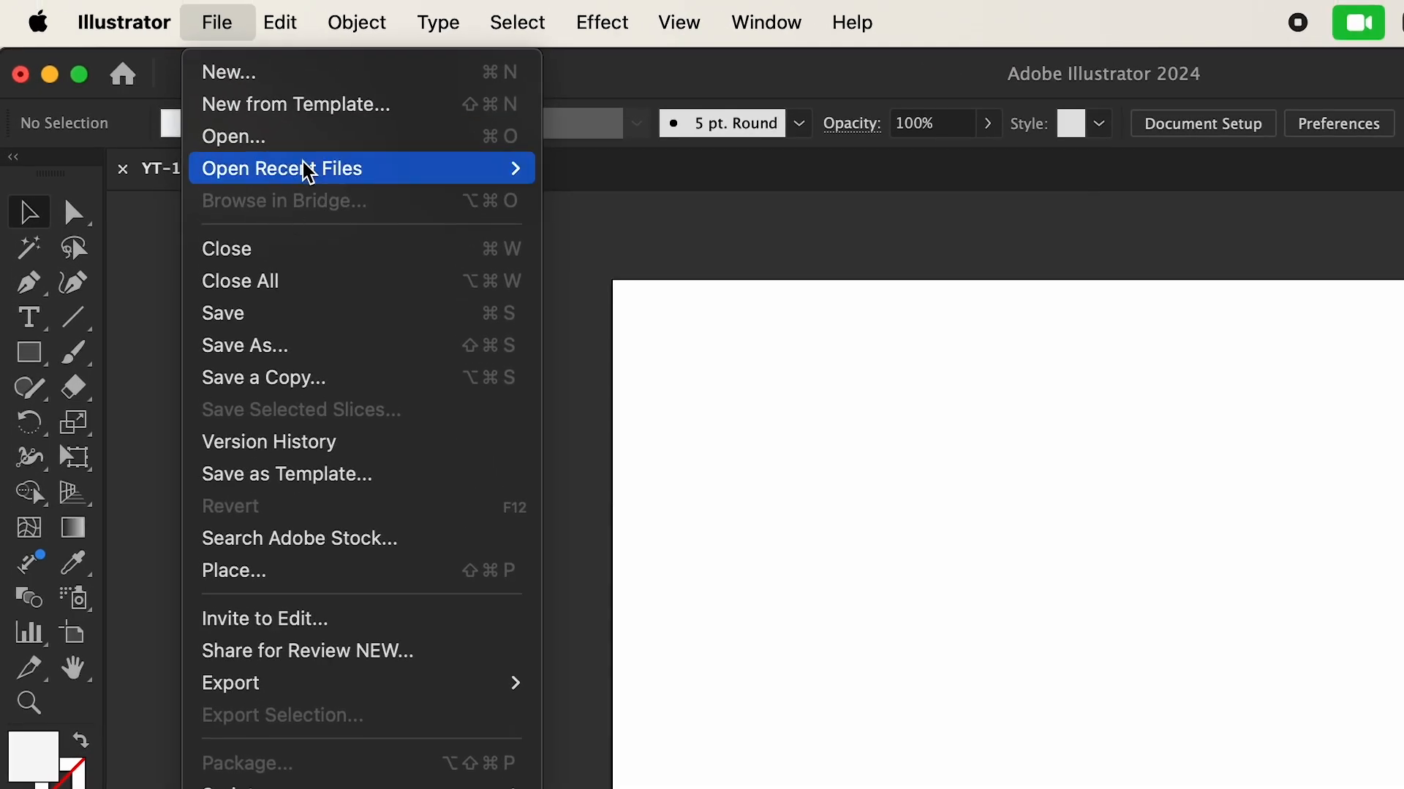
left_click(259, 148)
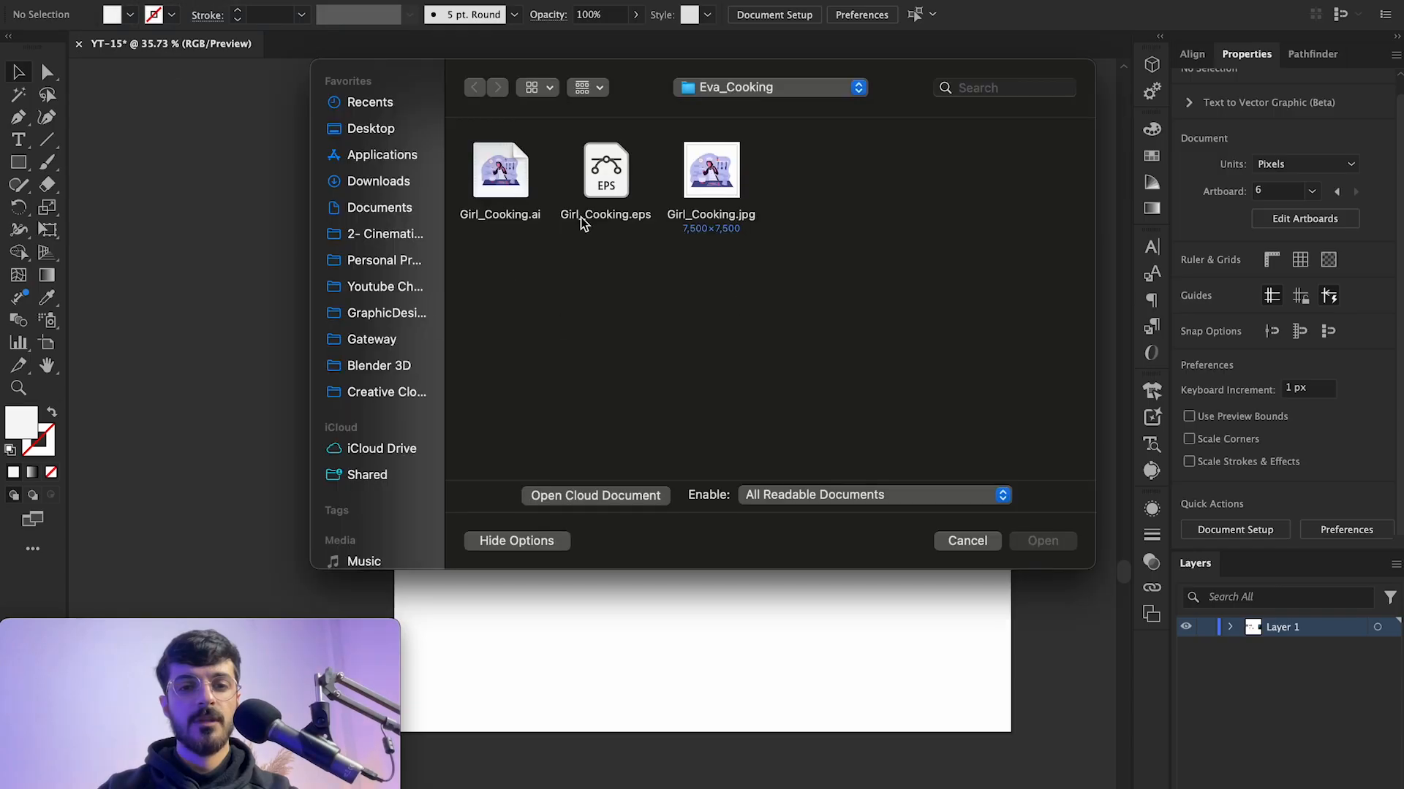
left_click(513, 173)
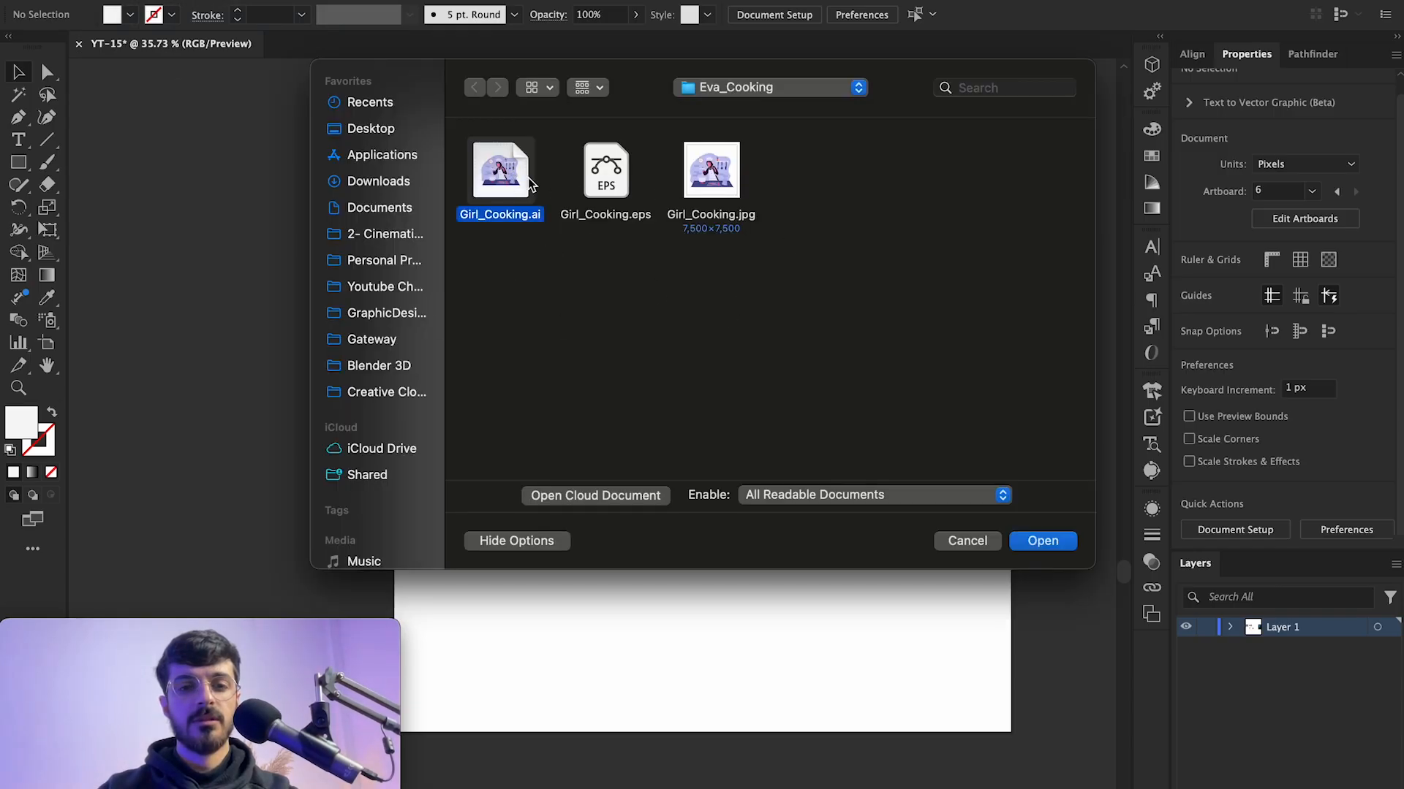
double_click(528, 181)
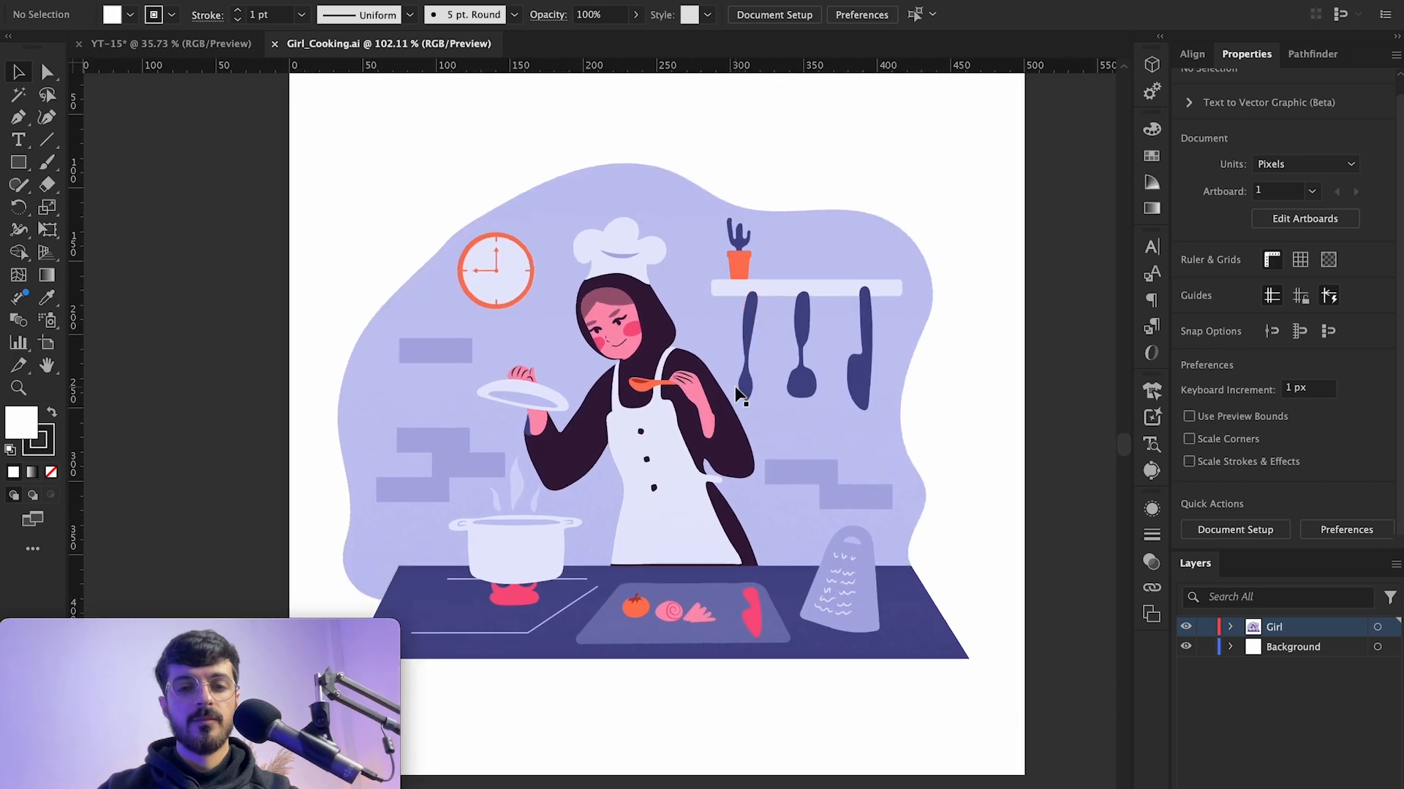
Step: Inspect the cooking illustration's paths in Outline view
scroll(739, 395, "down", 3)
key("ctrl+y")
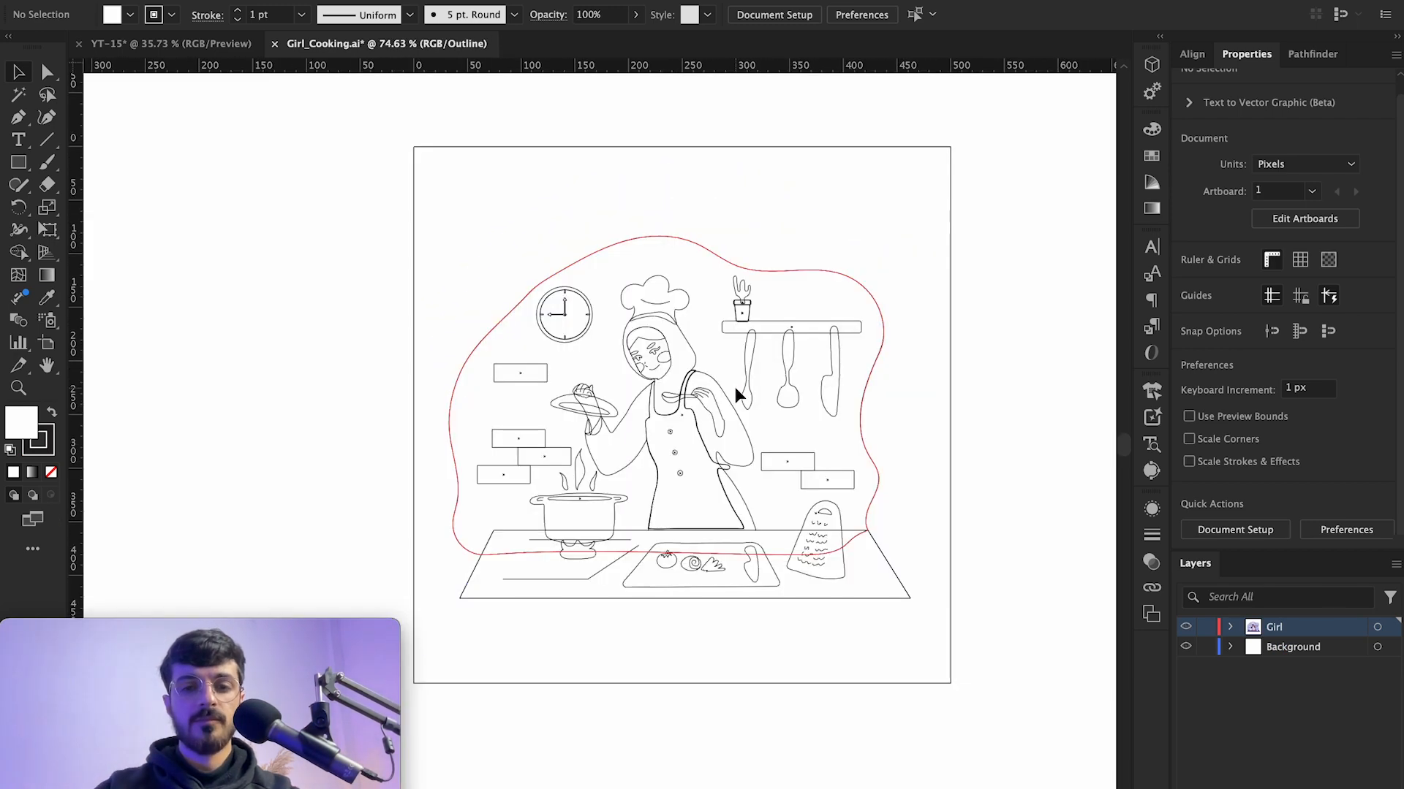
scroll(808, 384, "up", 5)
left_click_drag(870, 366, 920, 465)
key("ctrl+z")
scroll(558, 462, "left", 3)
scroll(558, 463, "down", 1)
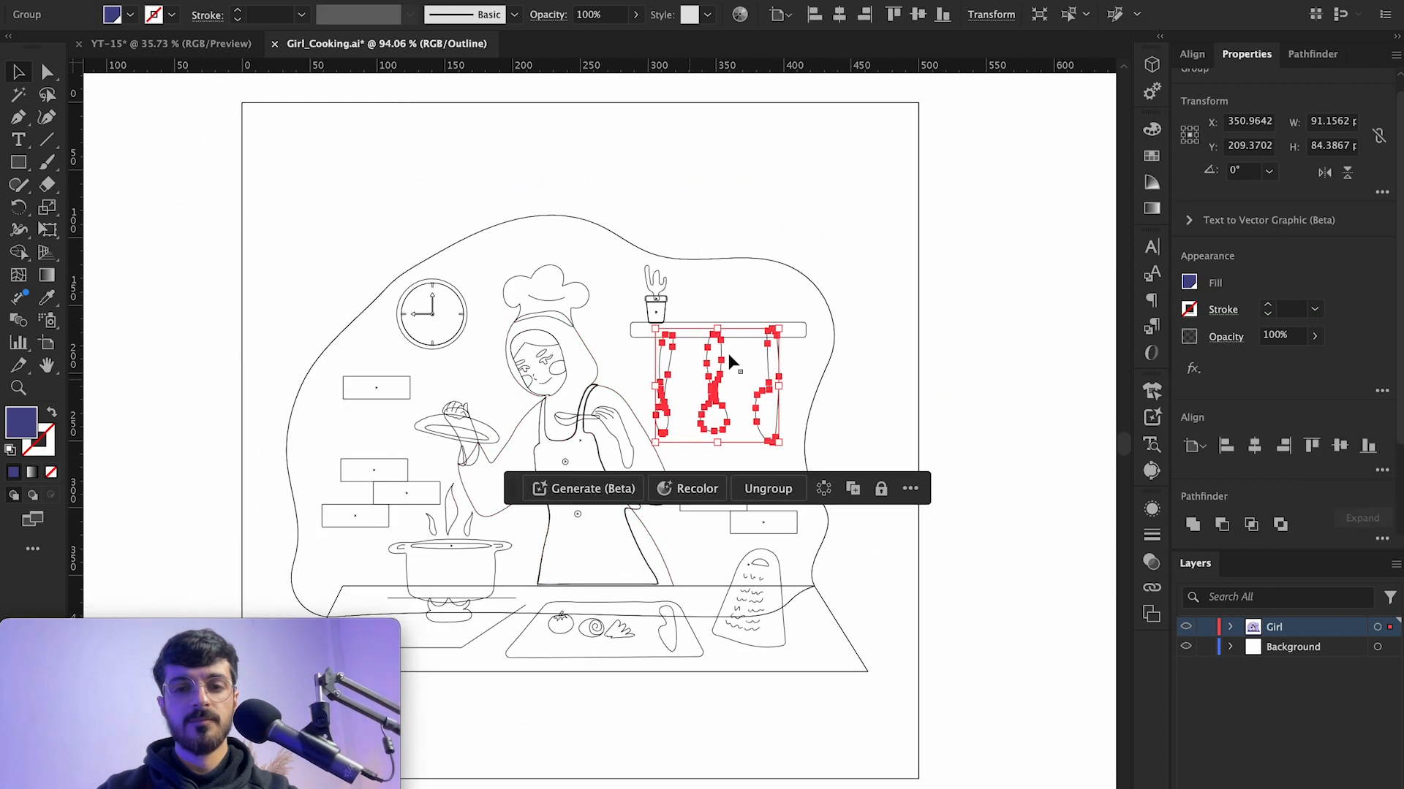
Step: Return to Preview, select all the cooking illustration artwork and paste it into the YT-15 document
left_click(796, 317)
key("super+y")
left_click_drag(1031, 205, 281, 760)
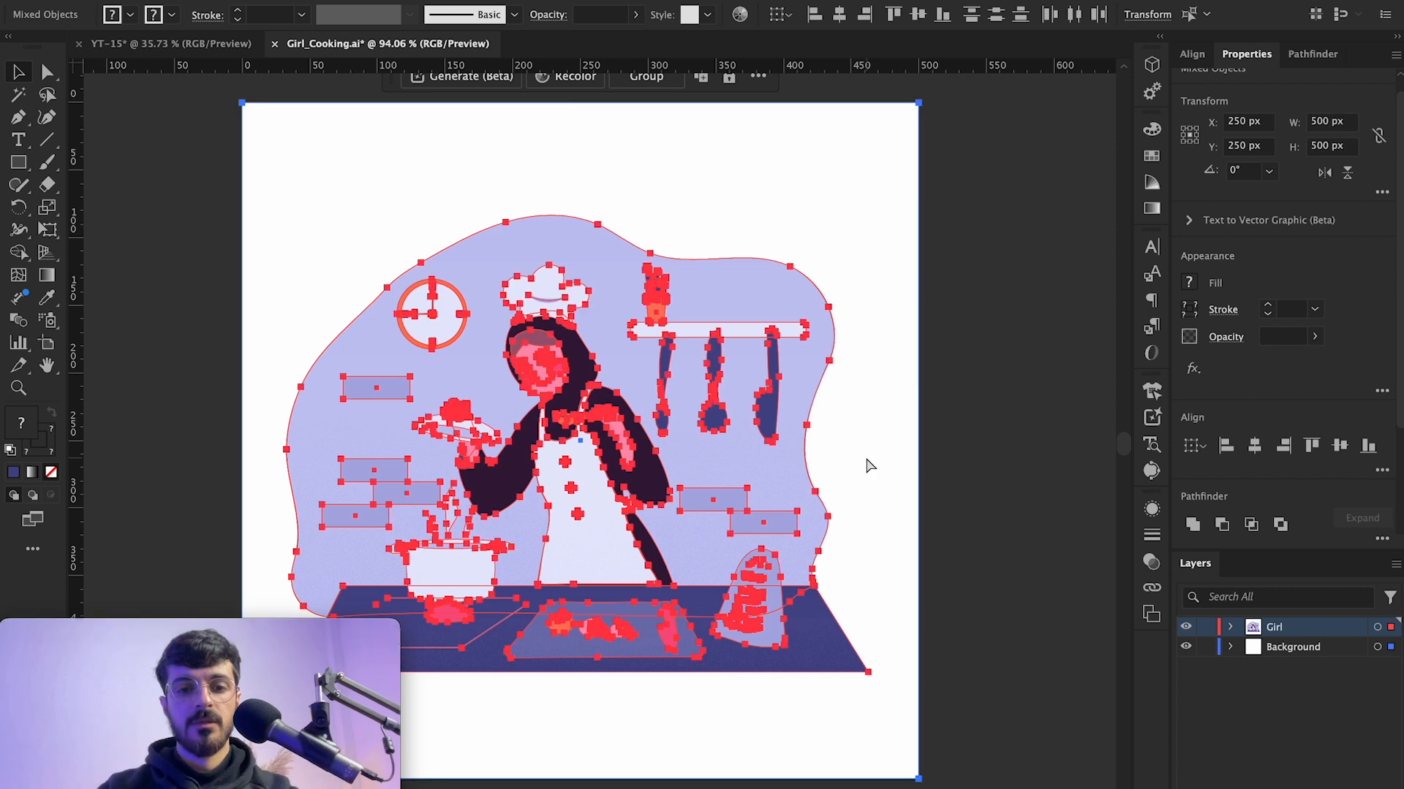
scroll(1005, 335, "left", 3)
left_click(202, 45)
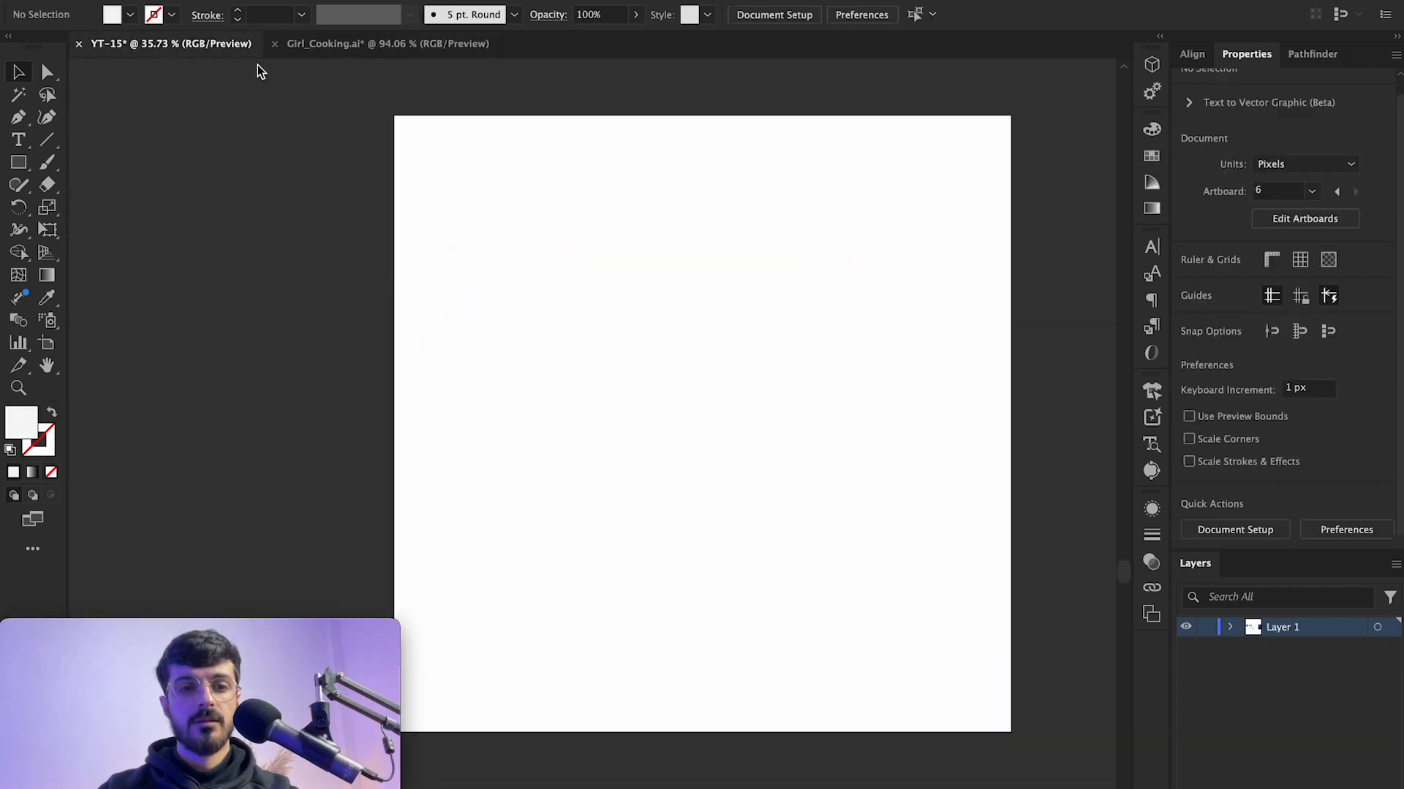
key("ctrl+v")
Step: Scale the pasted illustration to about 1060 px wide so it fills the artboard
left_click_drag(722, 316, 1035, 119)
left_click_drag(918, 571, 1049, 662)
scroll(1050, 662, "left", 3)
scroll(1050, 662, "down", 2)
left_click_drag(590, 572, 521, 665)
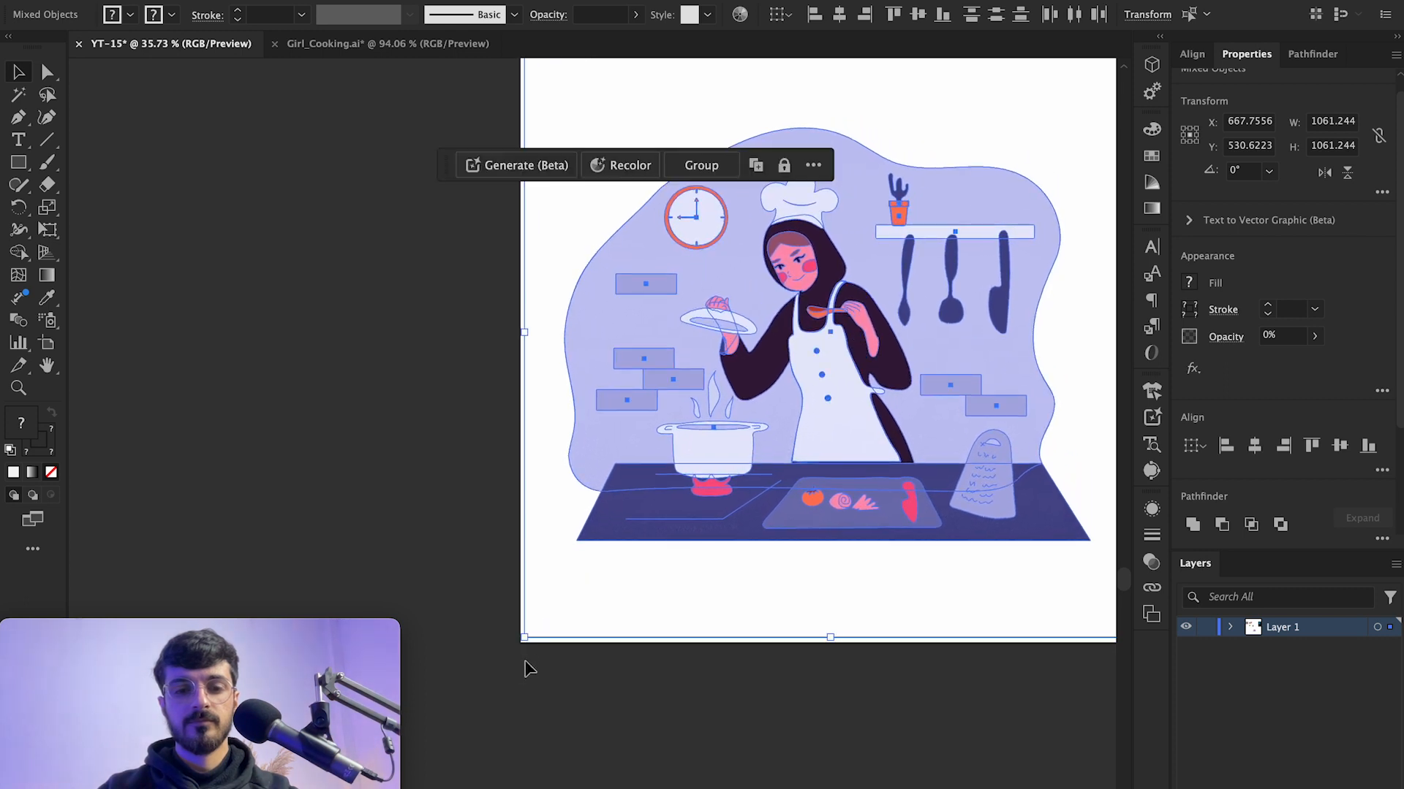
Step: Group the illustration and center it on the artboard
key("ctrl+g")
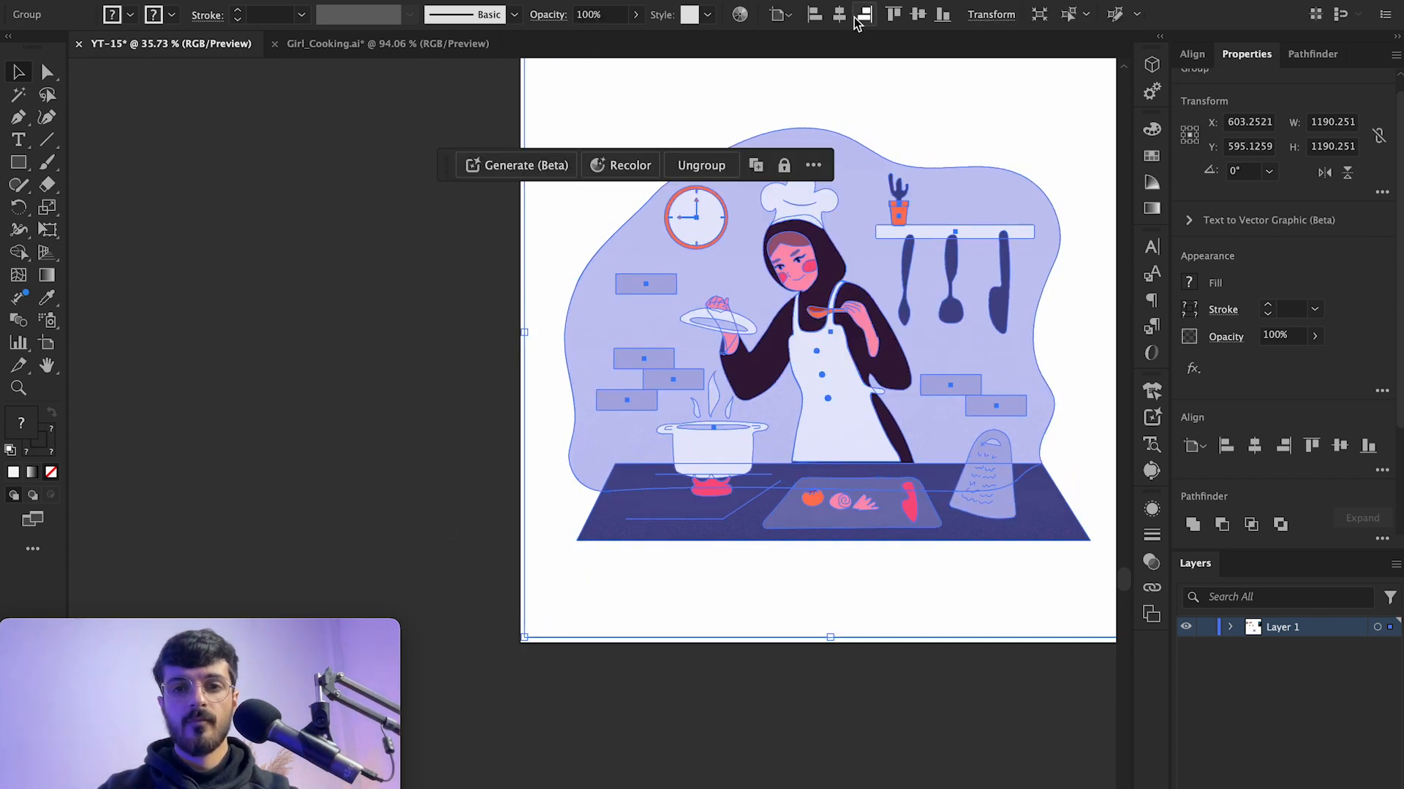
left_click(916, 16)
scroll(665, 369, "right", 3)
scroll(664, 370, "up", 2)
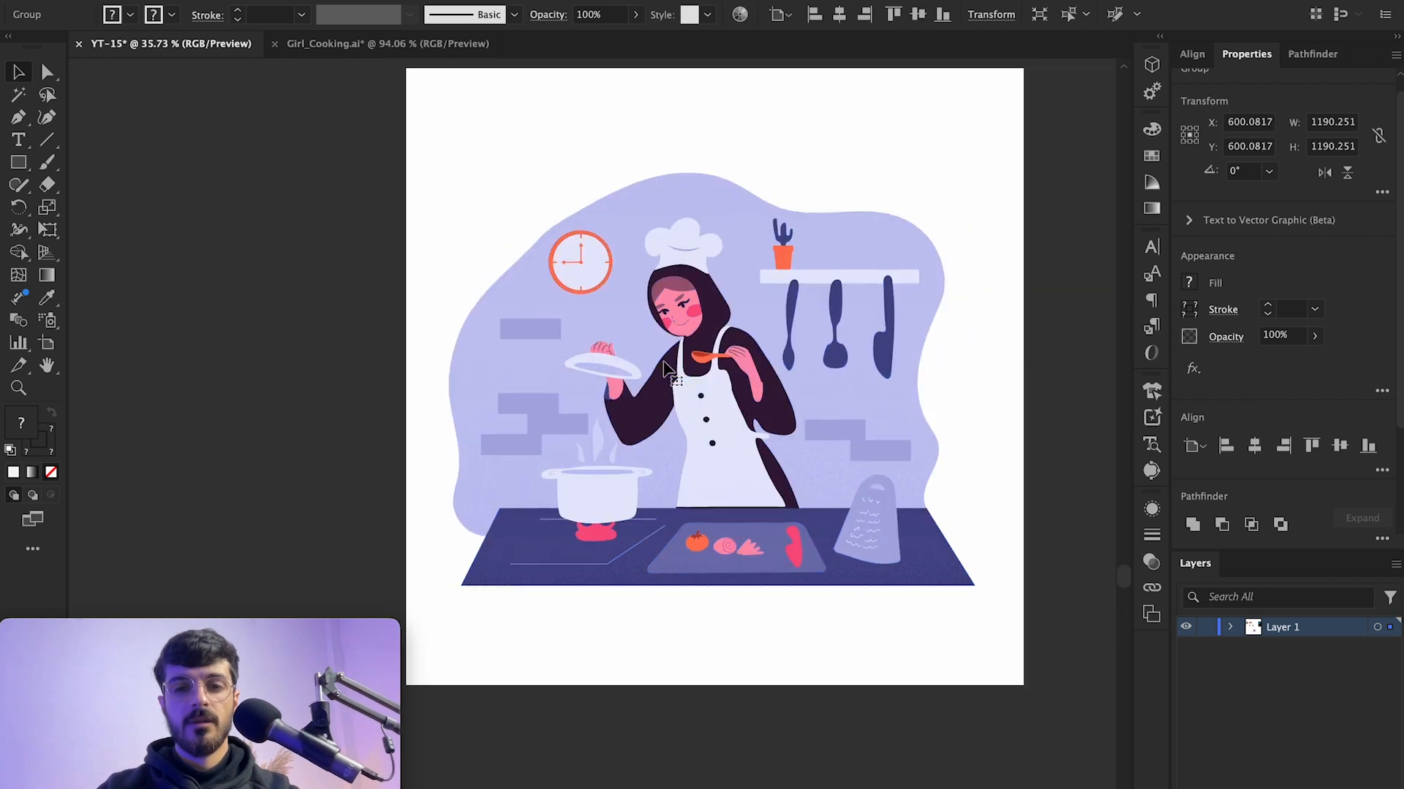
Step: Select the grouped illustration and ungroup it
scroll(899, 332, "right", 2)
scroll(899, 332, "up", 1)
left_click(1030, 291)
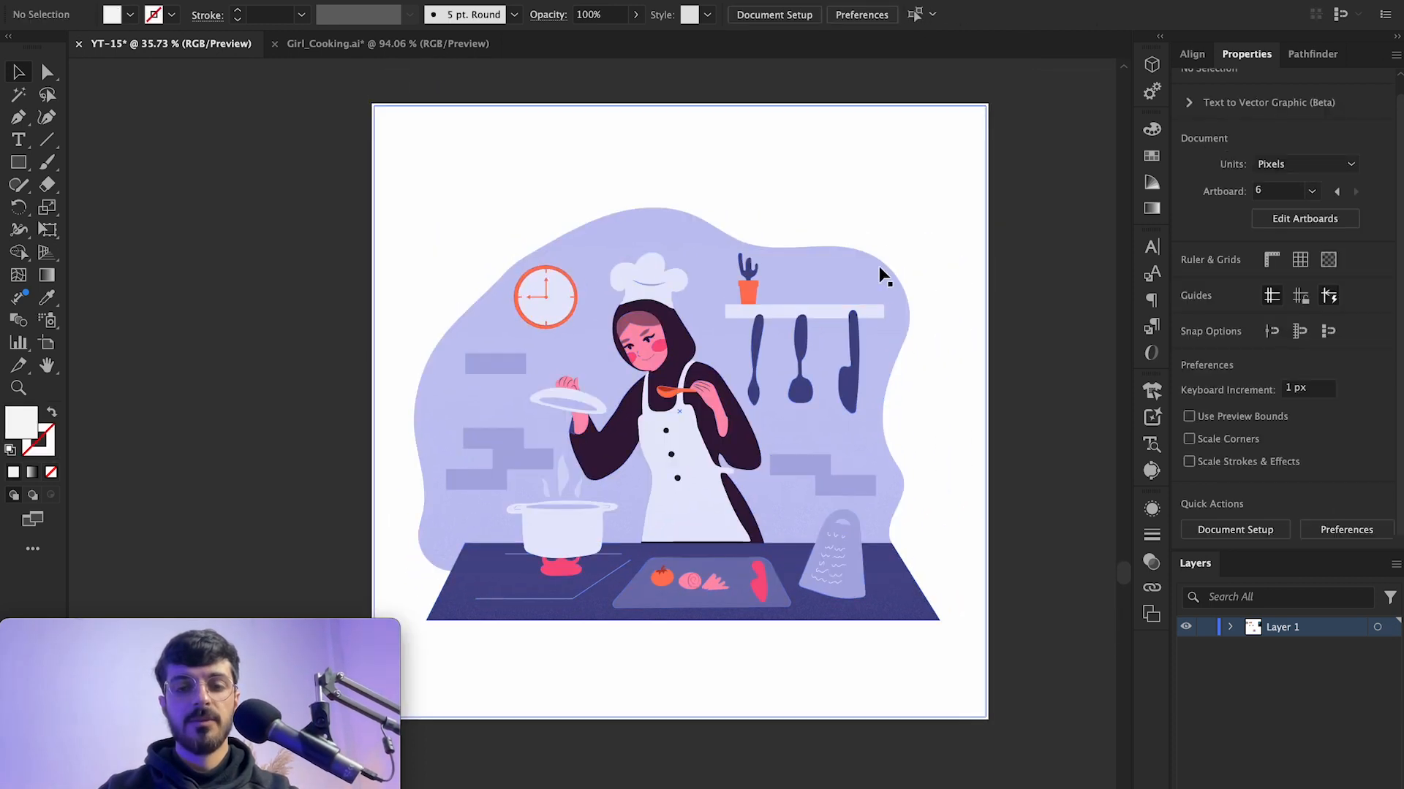
scroll(880, 275, "right", 1)
scroll(880, 275, "up", 1)
left_click_drag(1046, 195, 643, 585)
key("ctrl+shift+g")
left_click(1041, 178)
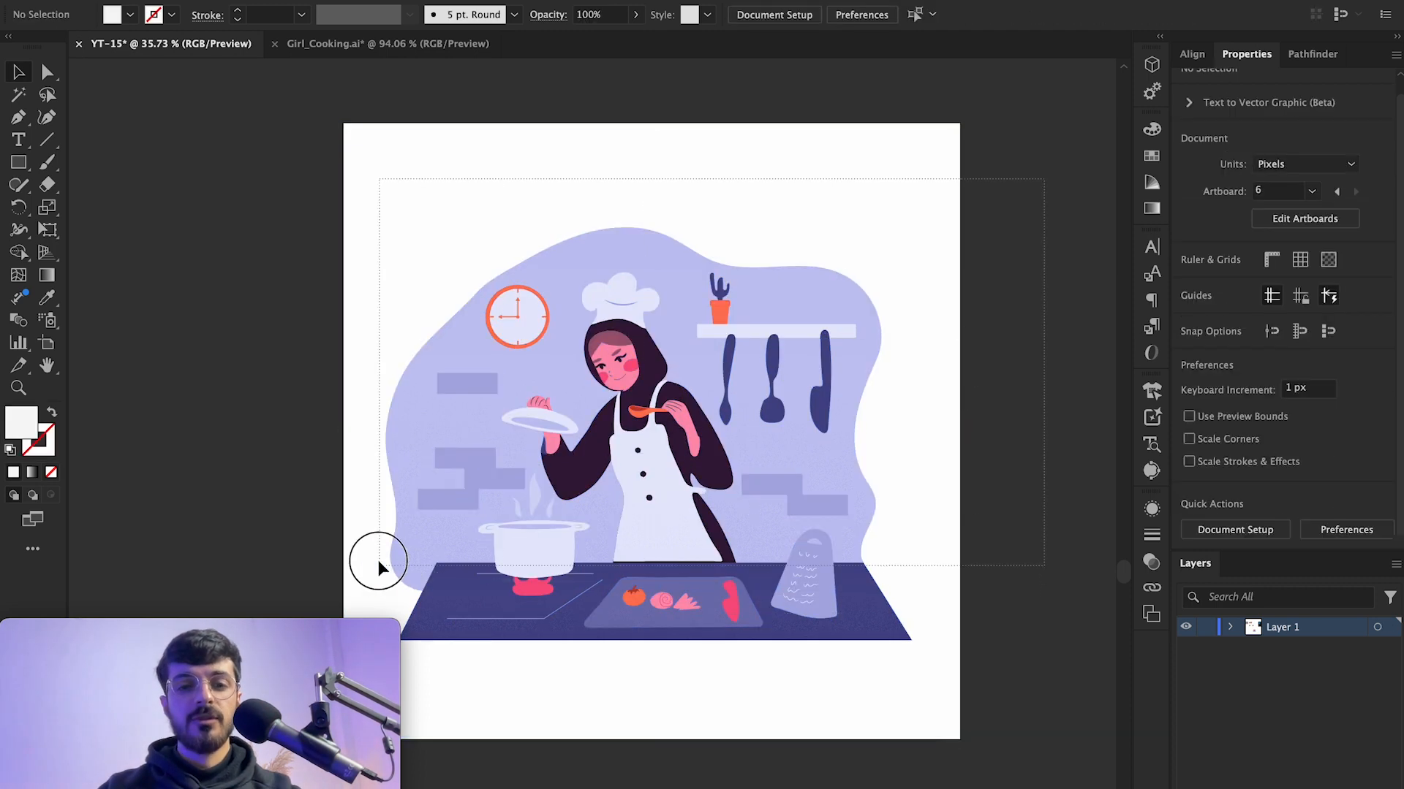
Step: Select all the illustration artwork and open Generative Recolor for it
left_click_drag(534, 690, 534, 690)
left_click(1012, 336)
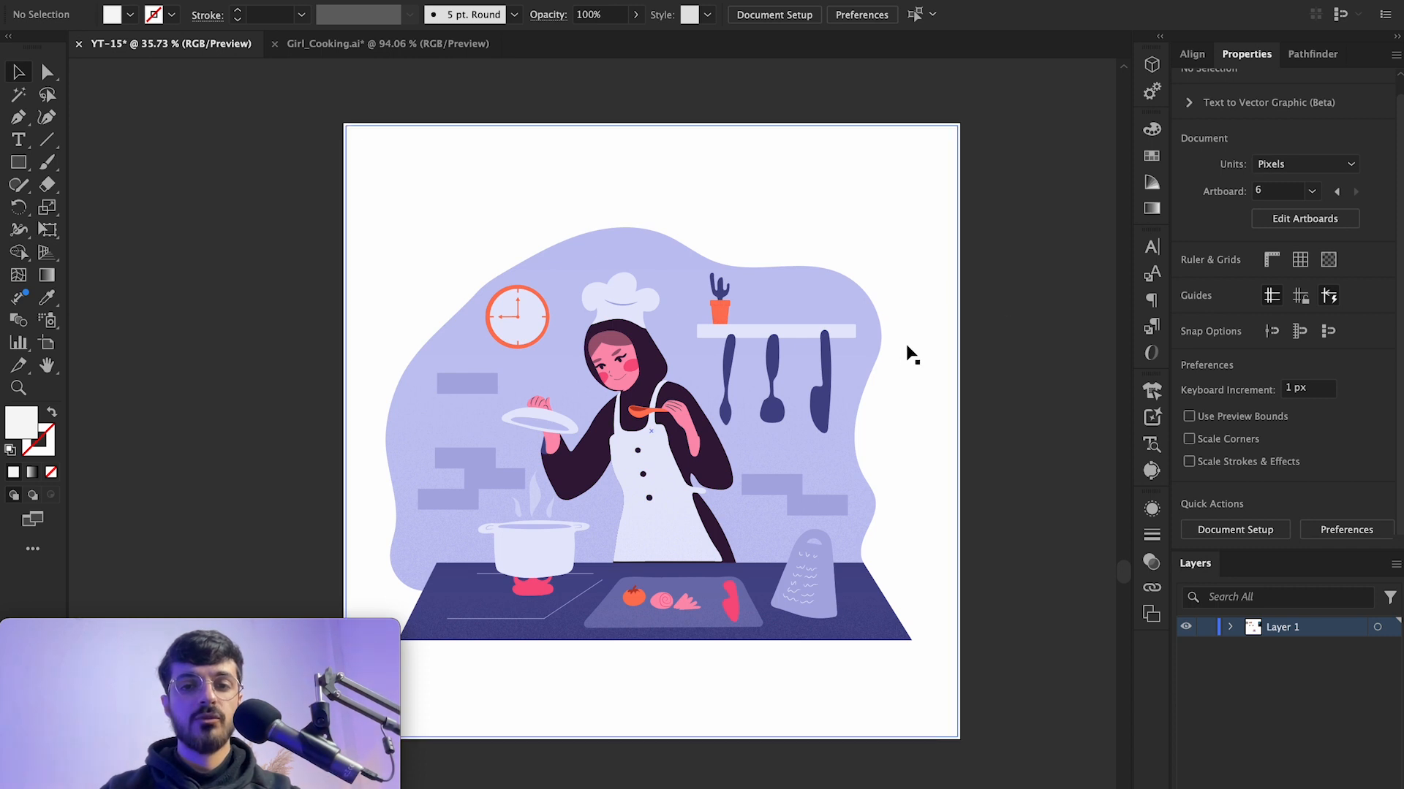
left_click_drag(1014, 214, 459, 611)
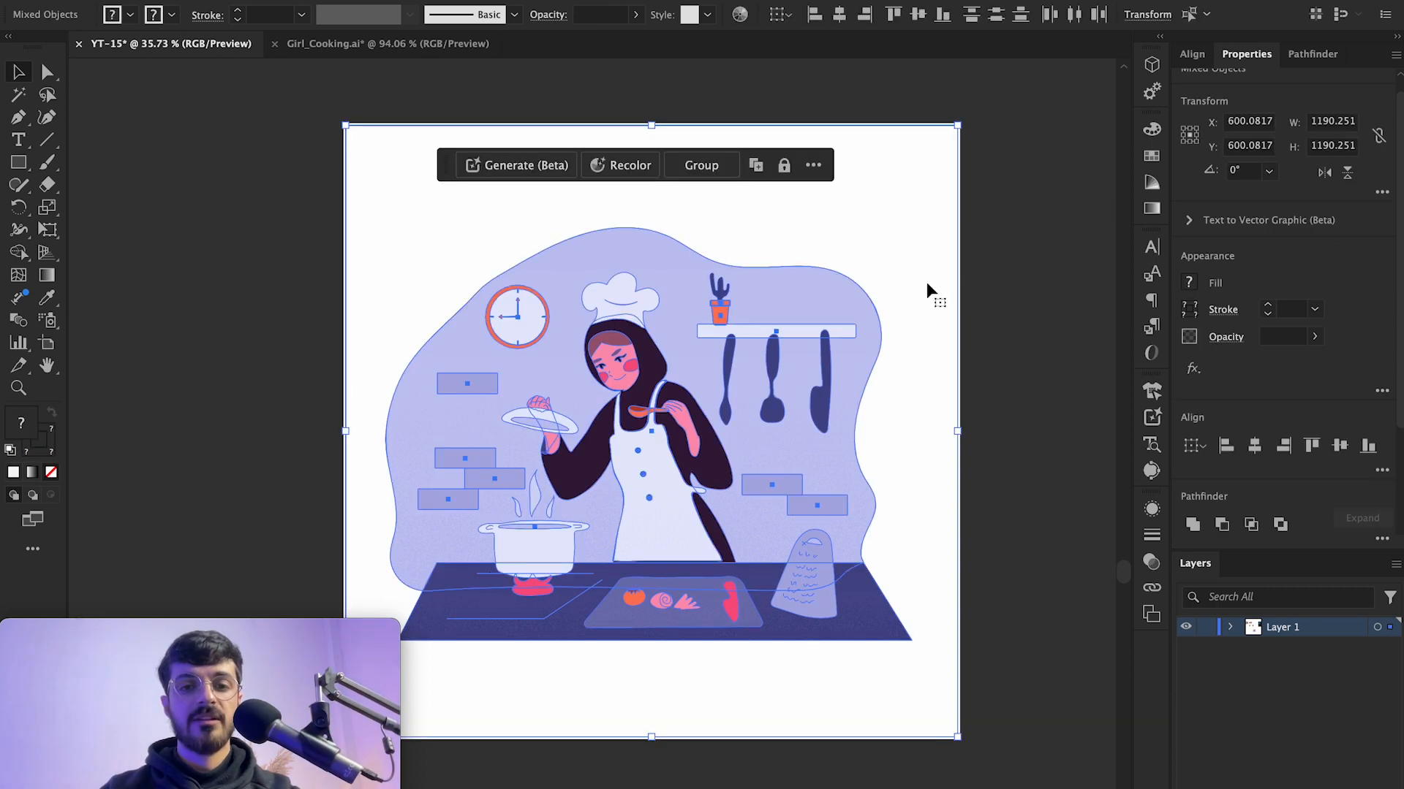
left_click(993, 282)
left_click_drag(968, 199, 432, 549)
left_click_drag(909, 244, 437, 605)
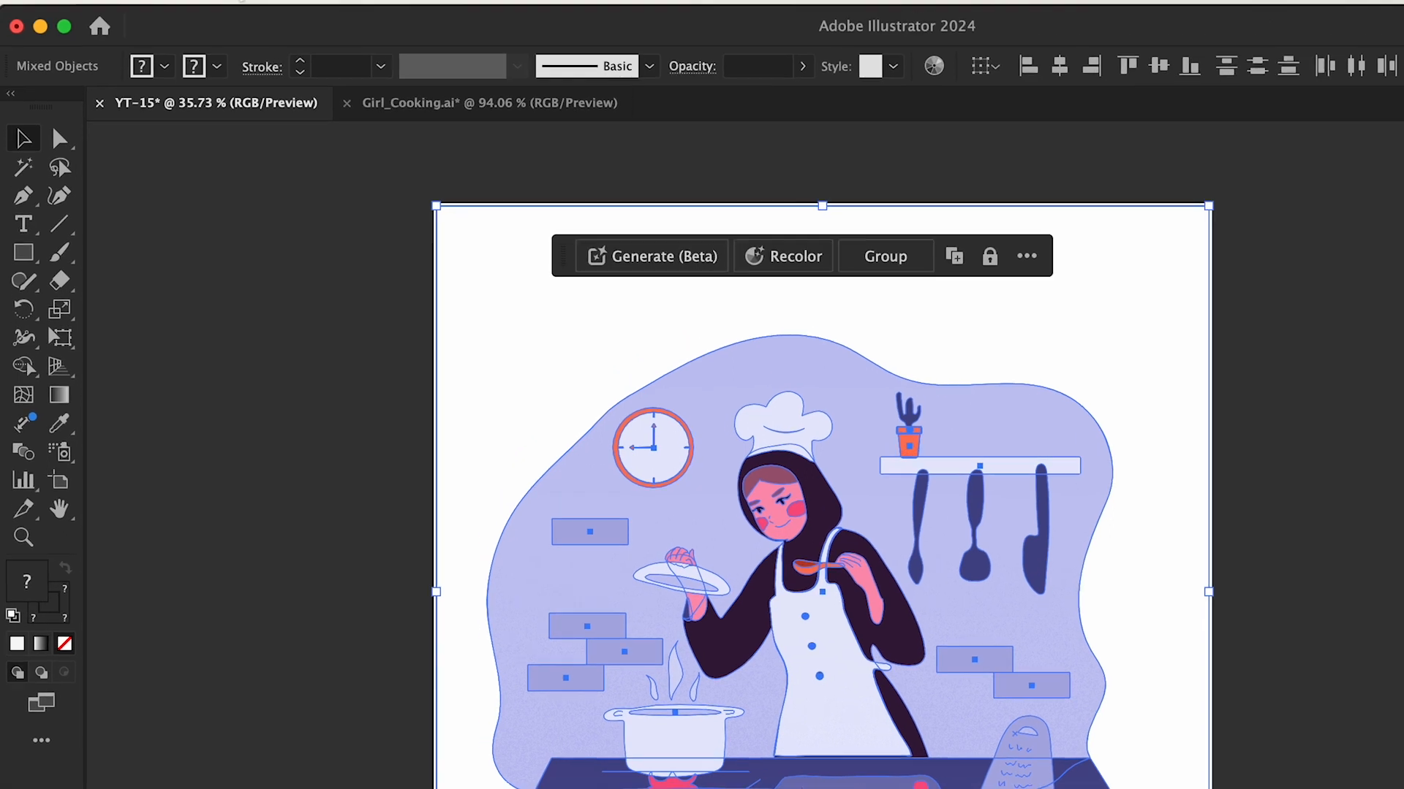
left_click(283, 20)
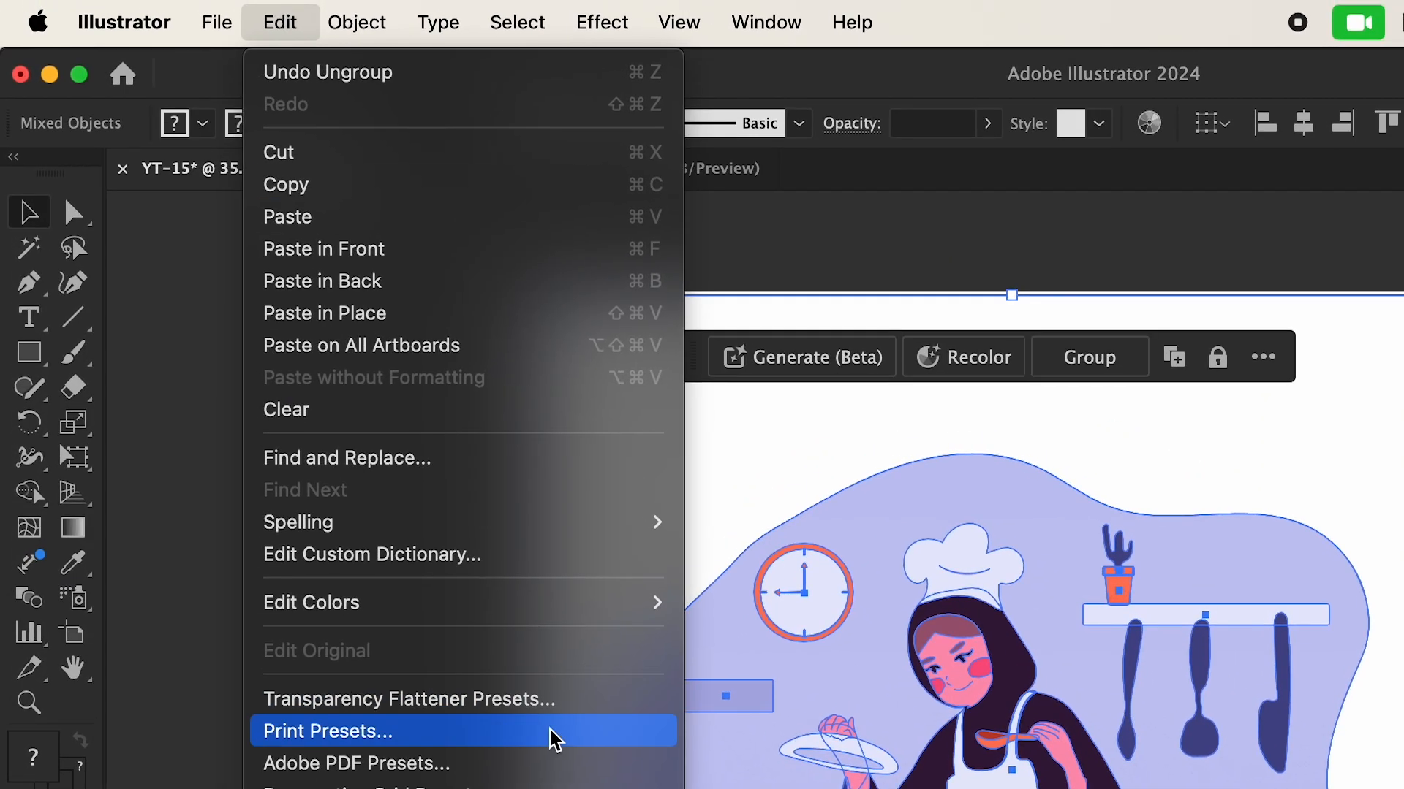
mouse_move(561, 611)
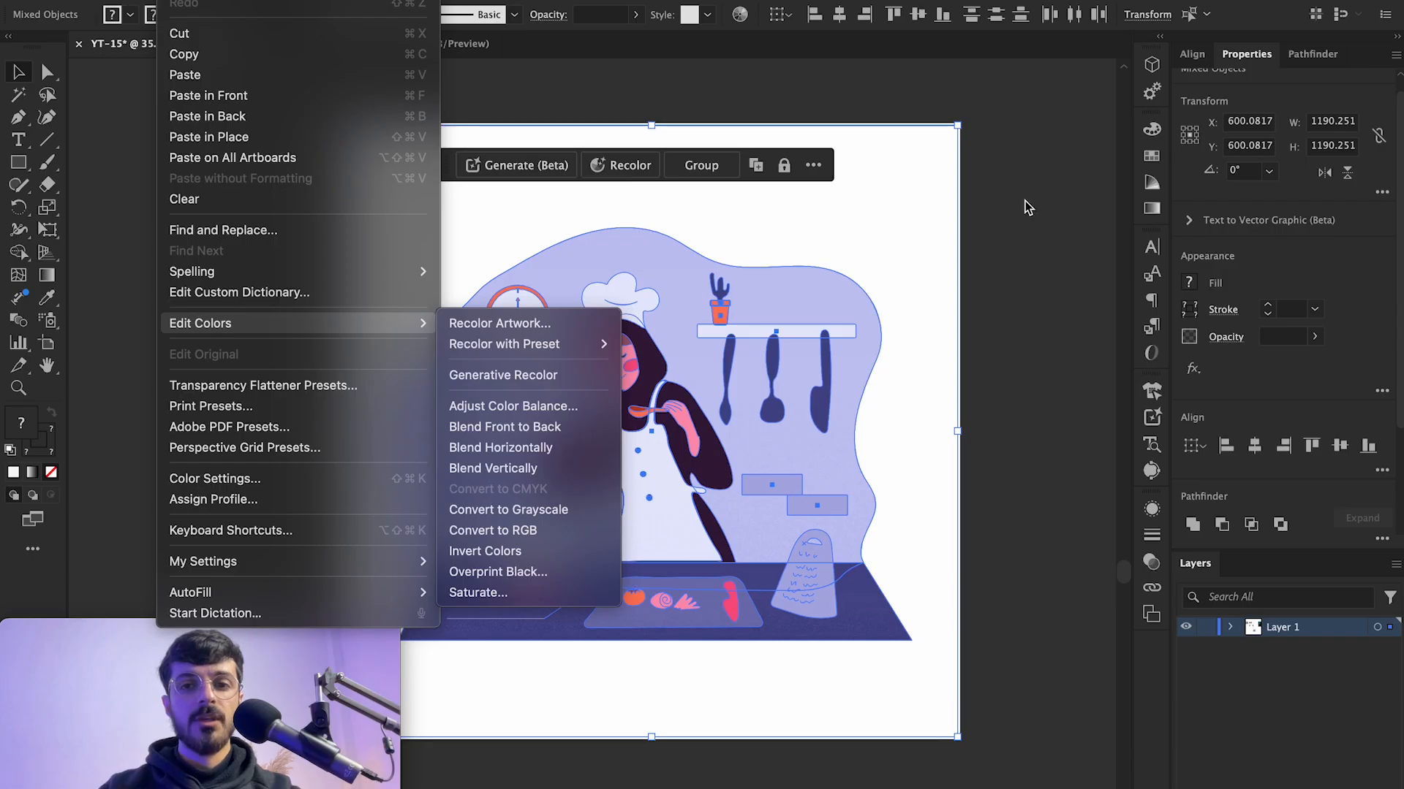
left_click(1027, 208)
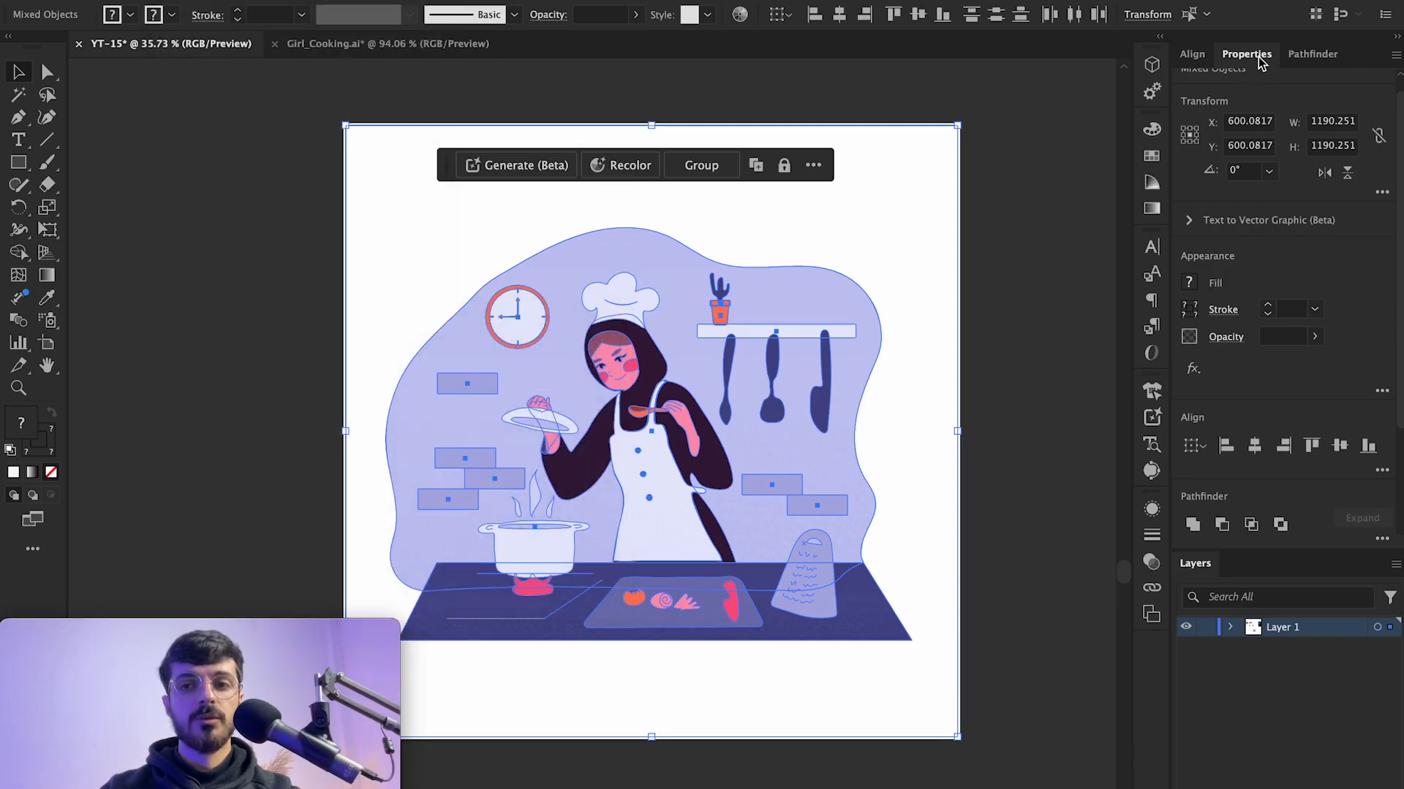
scroll(1290, 359, "down", 3)
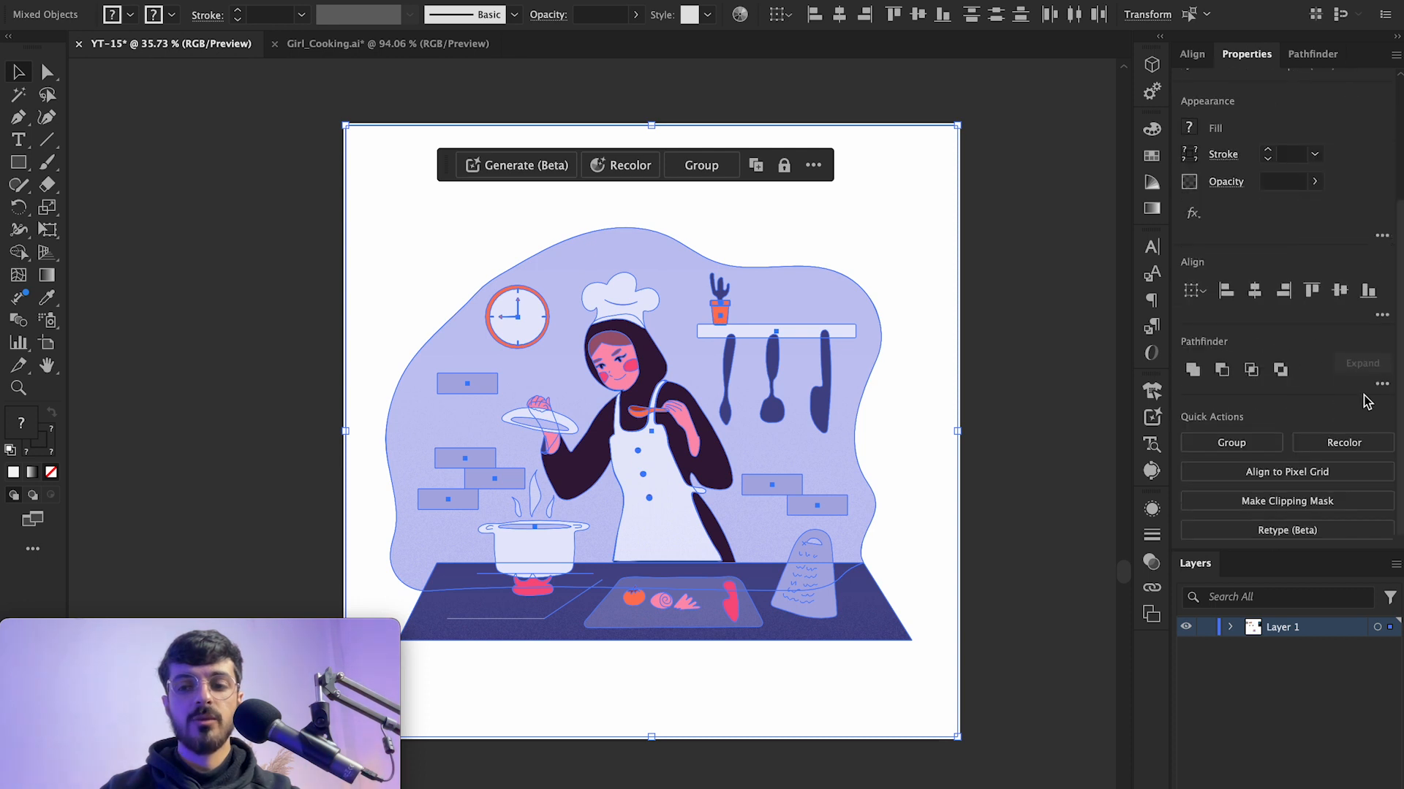
left_click(1343, 443)
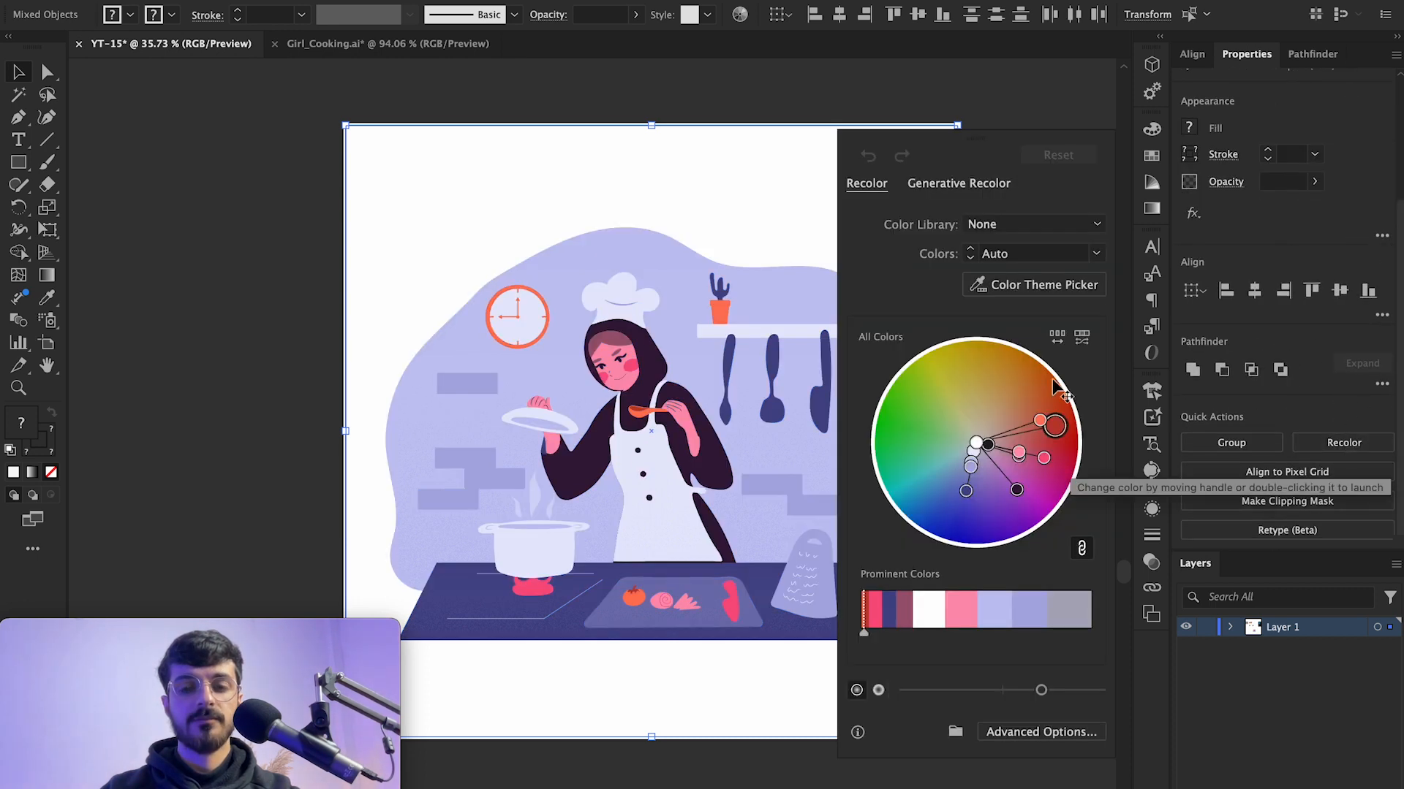
left_click(951, 187)
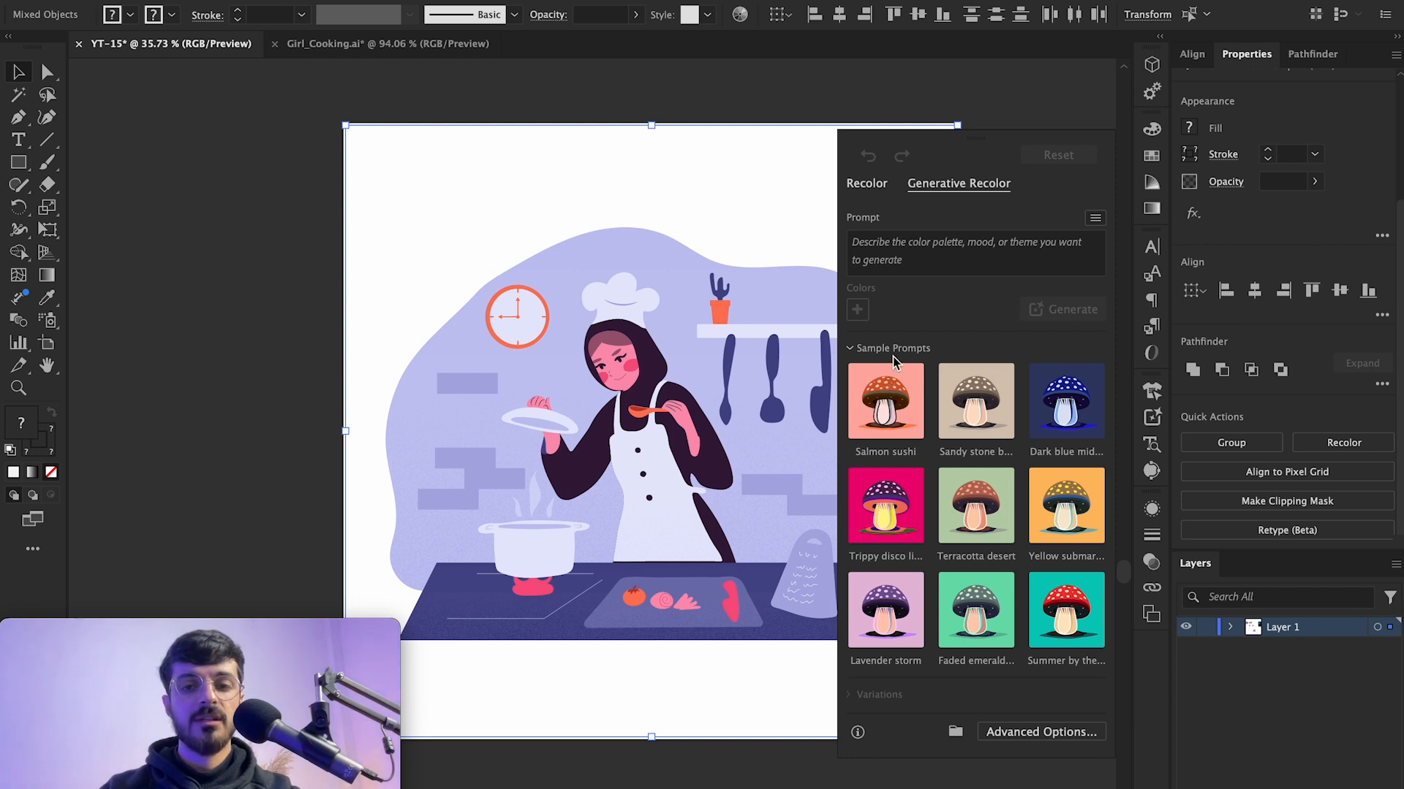
Step: Generate recolor variations from the Salmon sushi sample prompt, preview each, and apply the third variation
left_click(915, 431)
left_click_drag(738, 403, 665, 367)
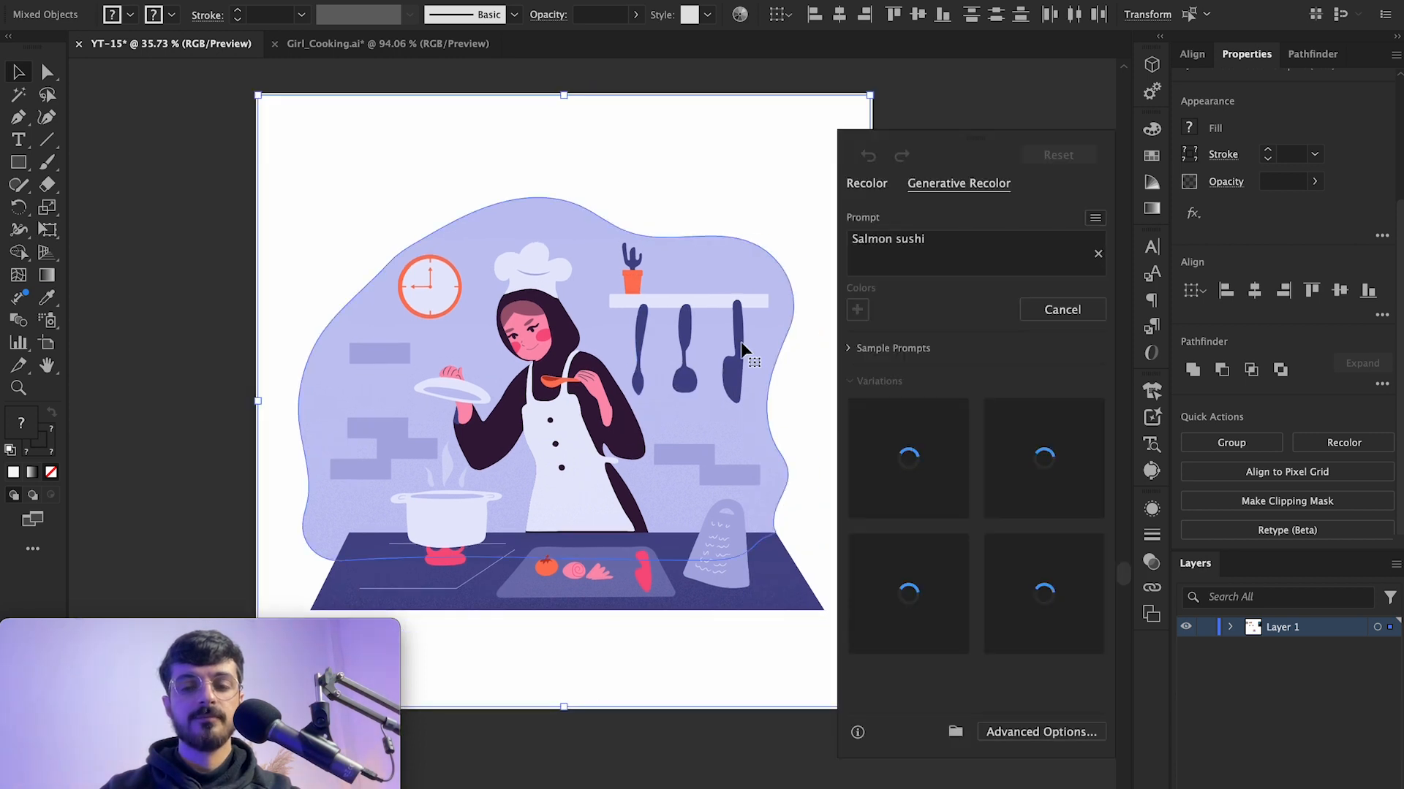
left_click(950, 461)
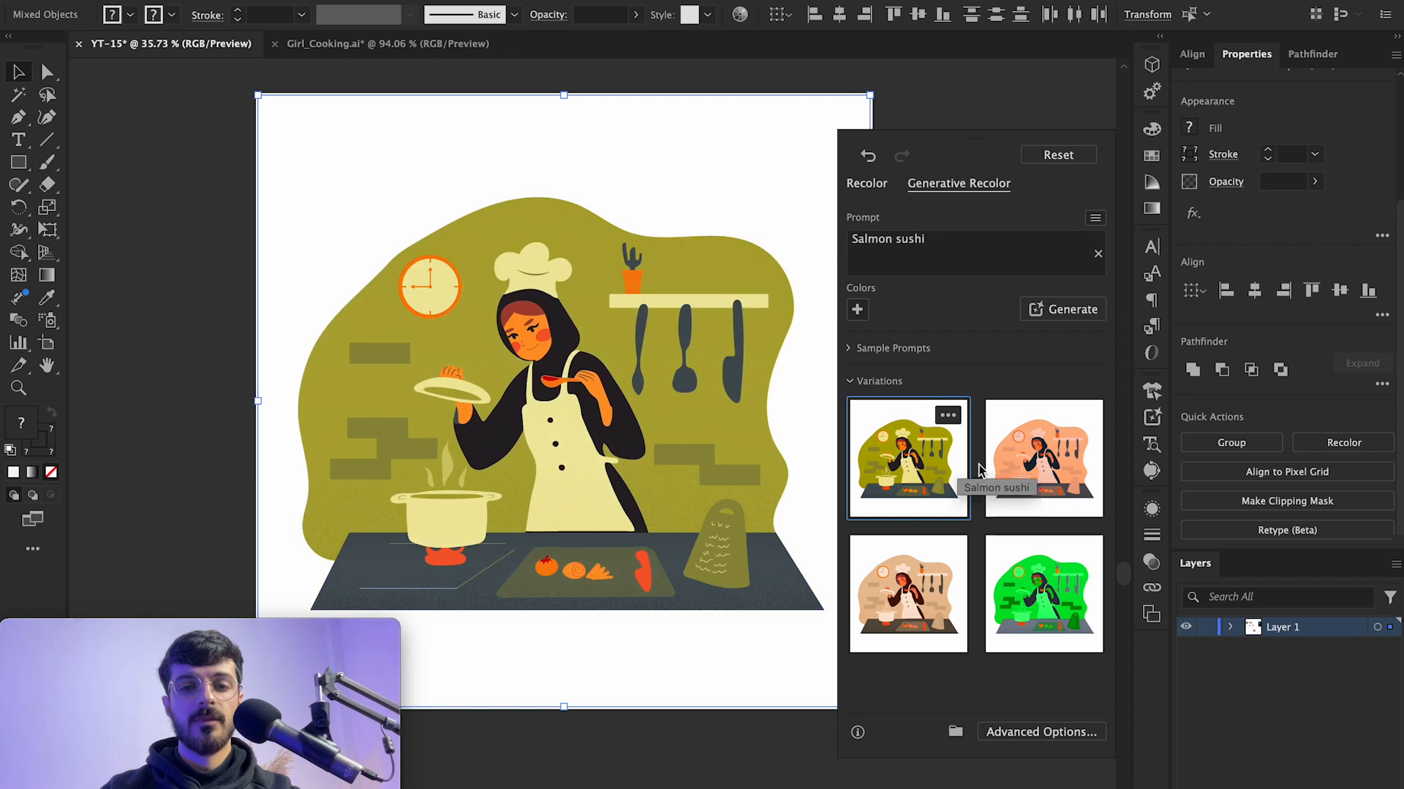
left_click(1009, 471)
left_click(918, 603)
left_click(1023, 603)
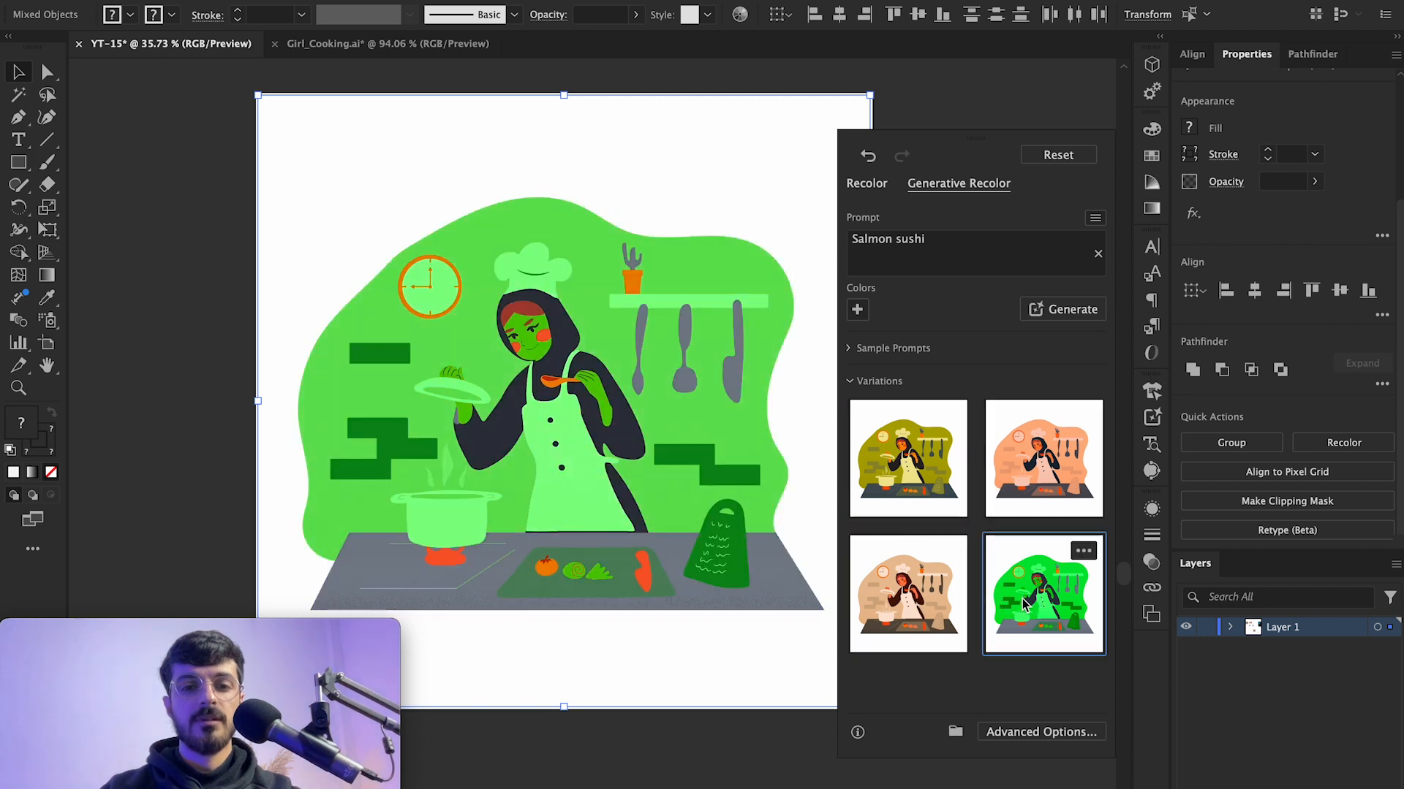
left_click(950, 607)
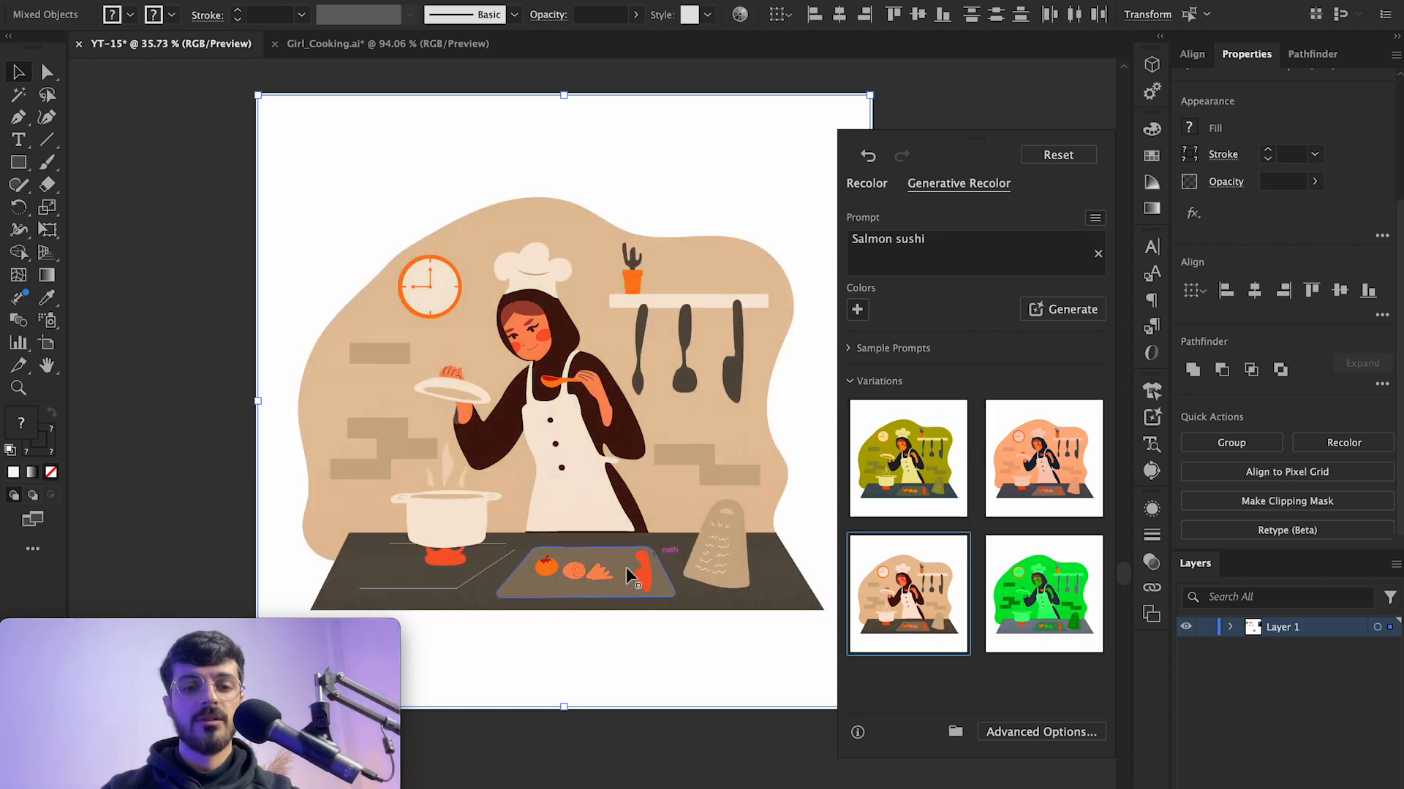
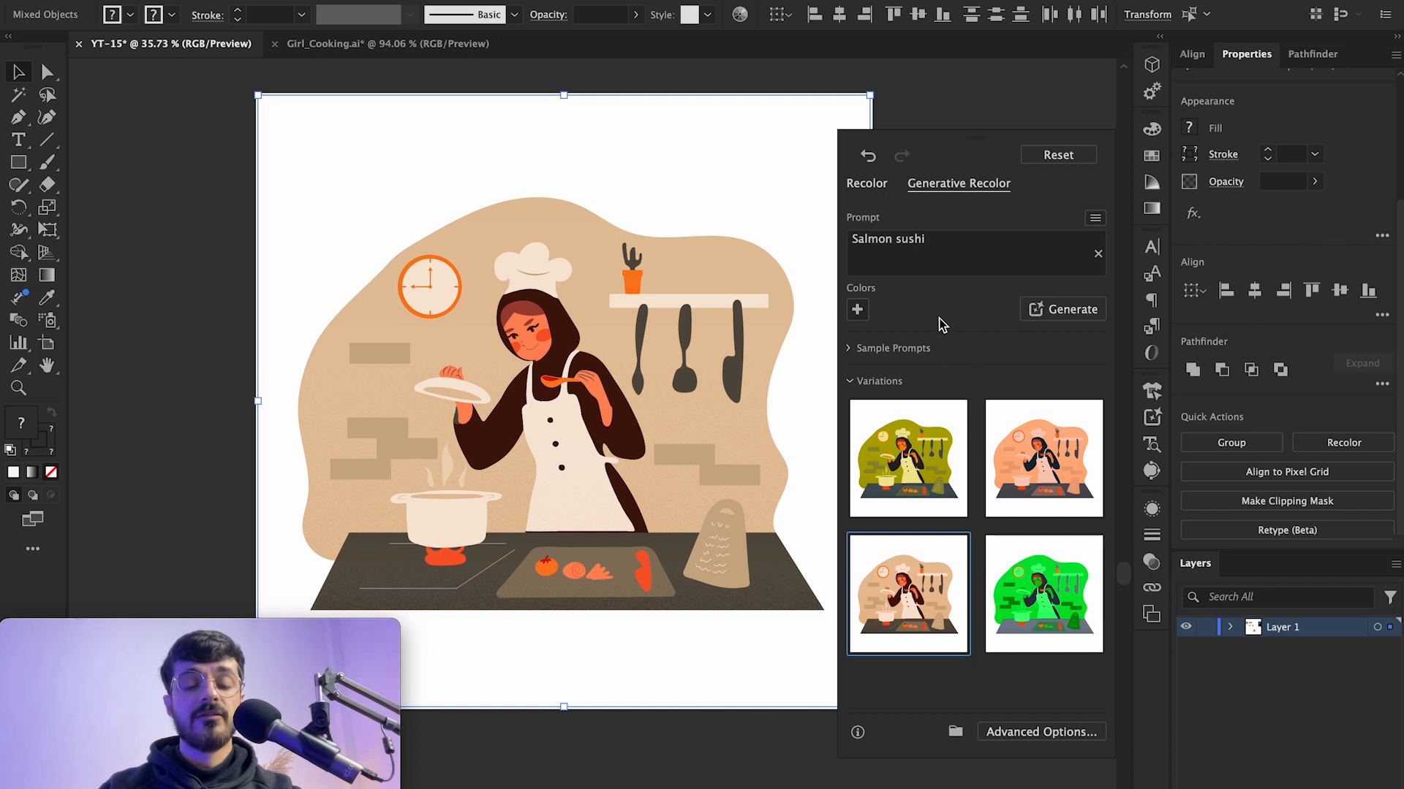
Step: Add yellow, mauve and navy guide colors to the Salmon sushi prompt and generate new recolor variations
left_click(856, 309)
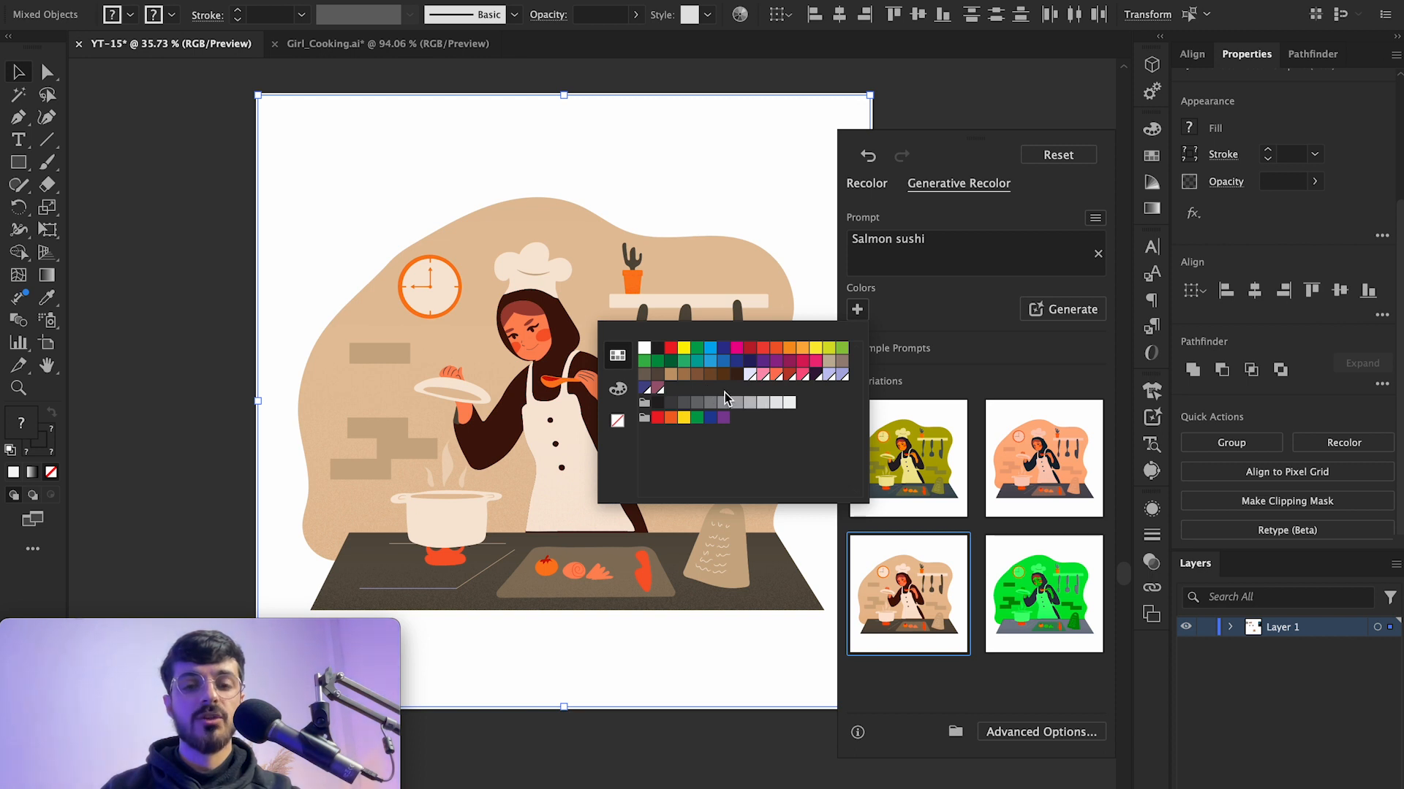
left_click(816, 348)
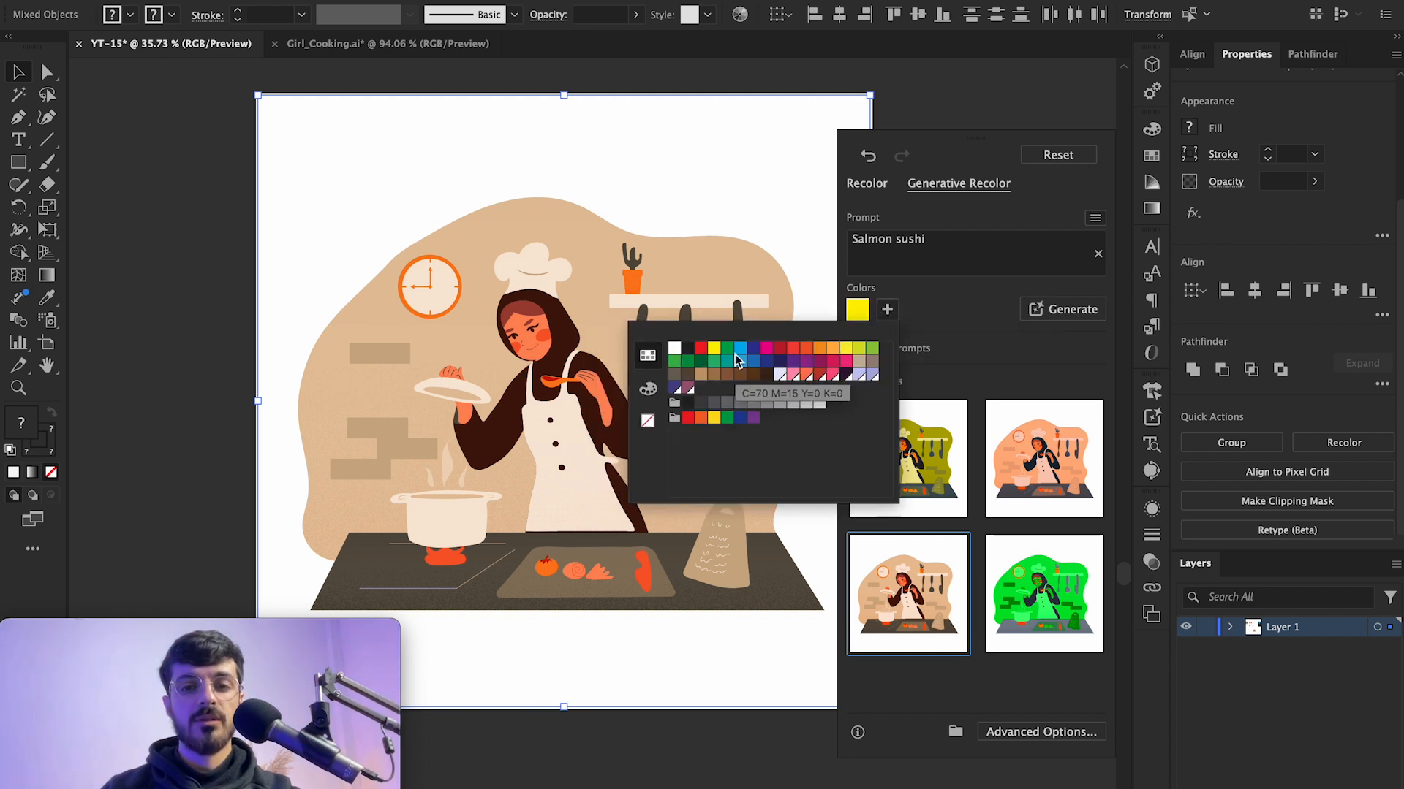
left_click(686, 387)
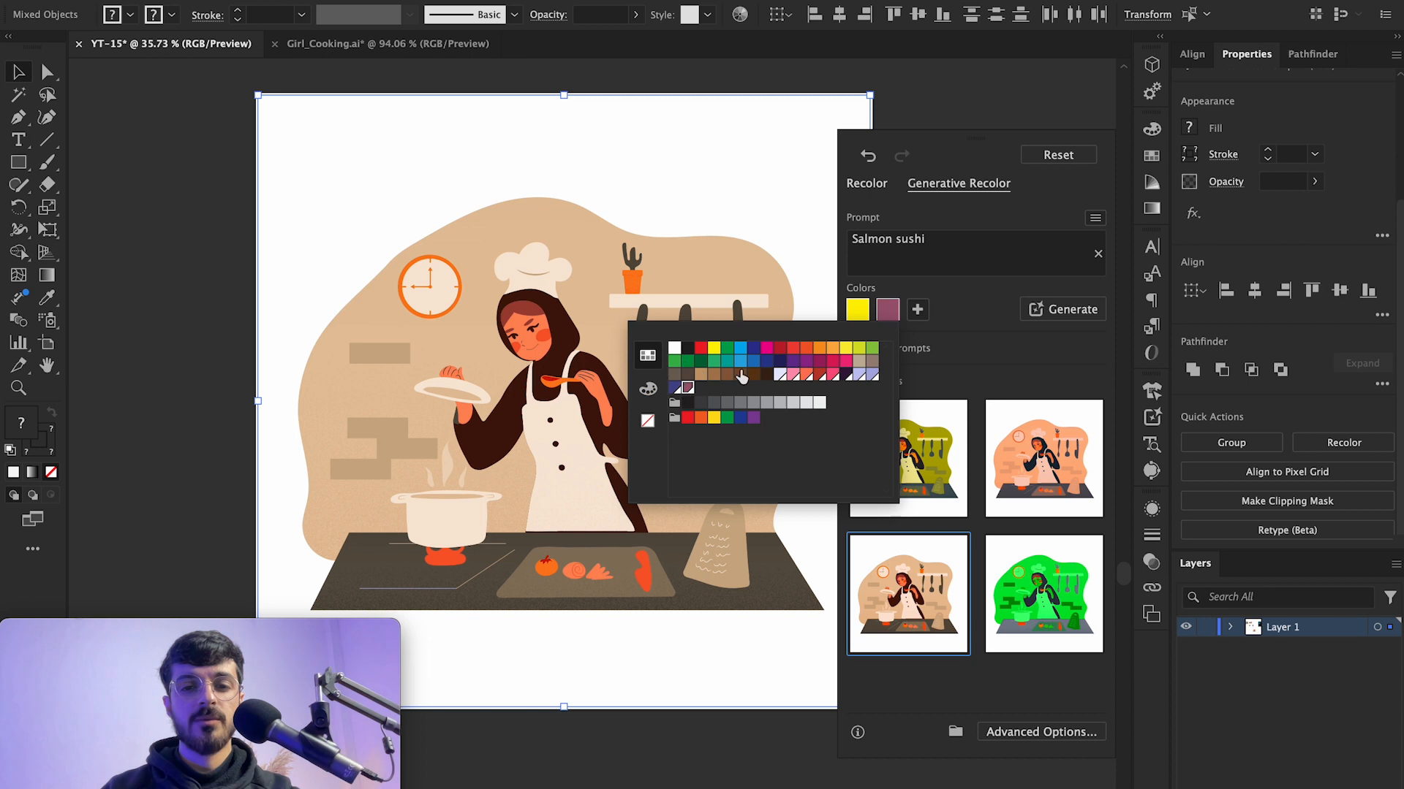
left_click(926, 315)
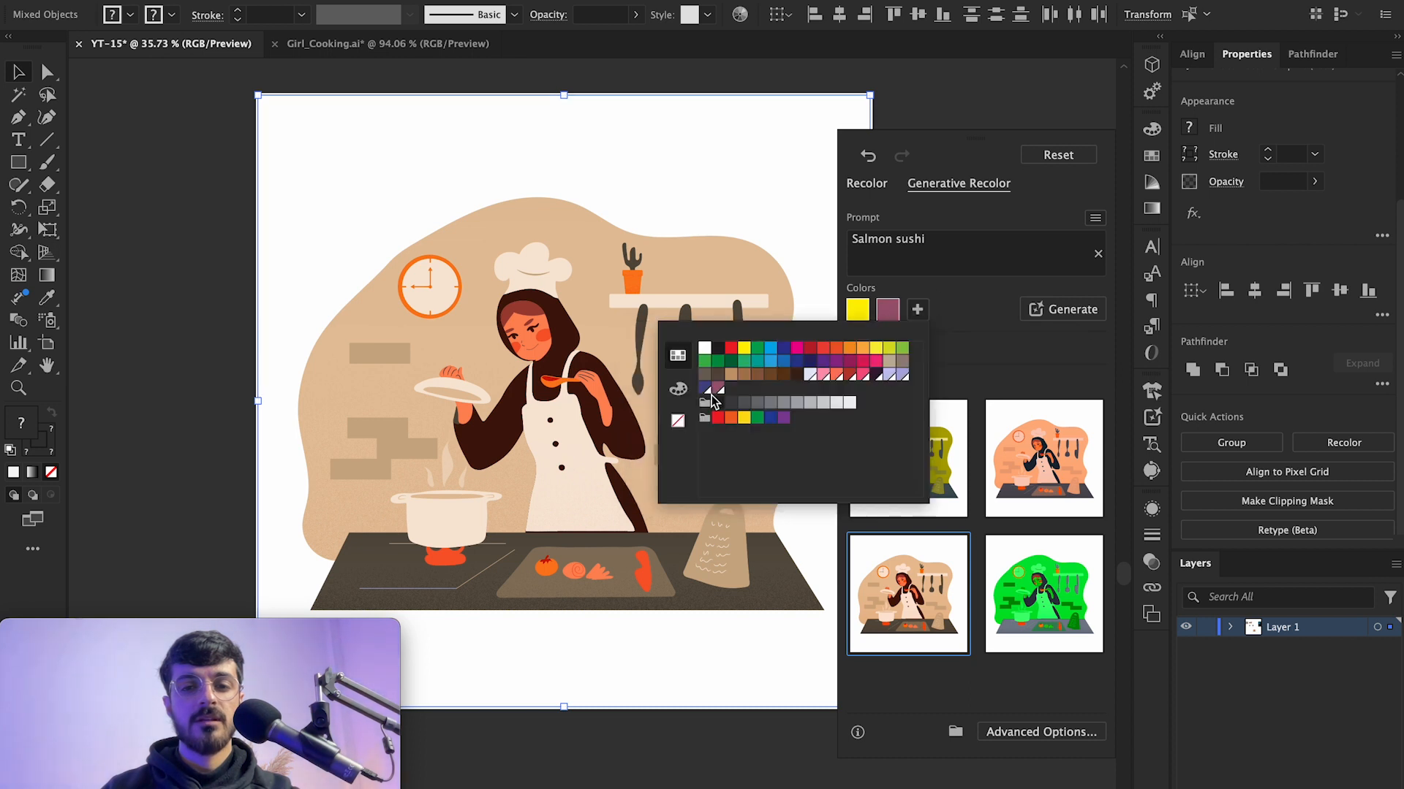
left_click(705, 388)
left_click(994, 317)
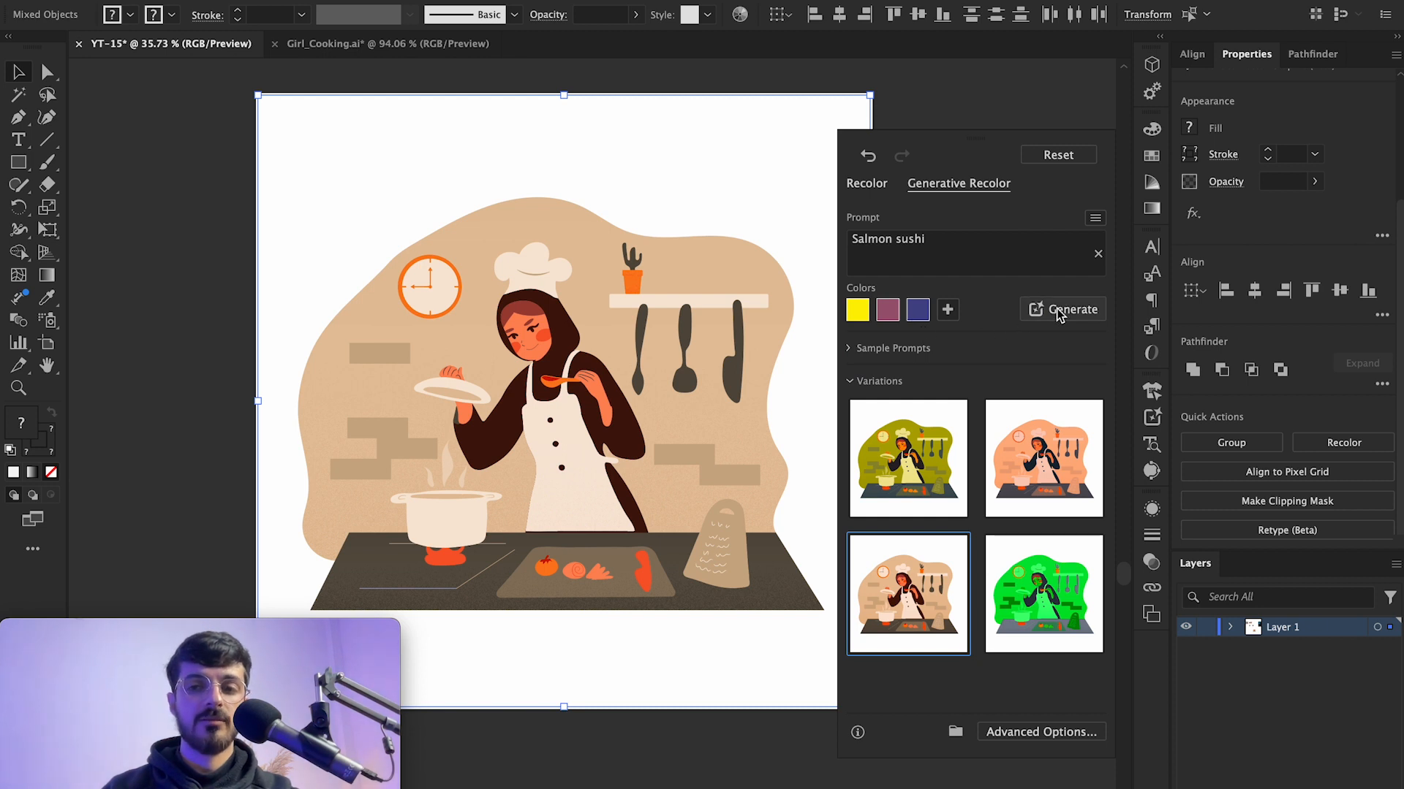
left_click(1032, 313)
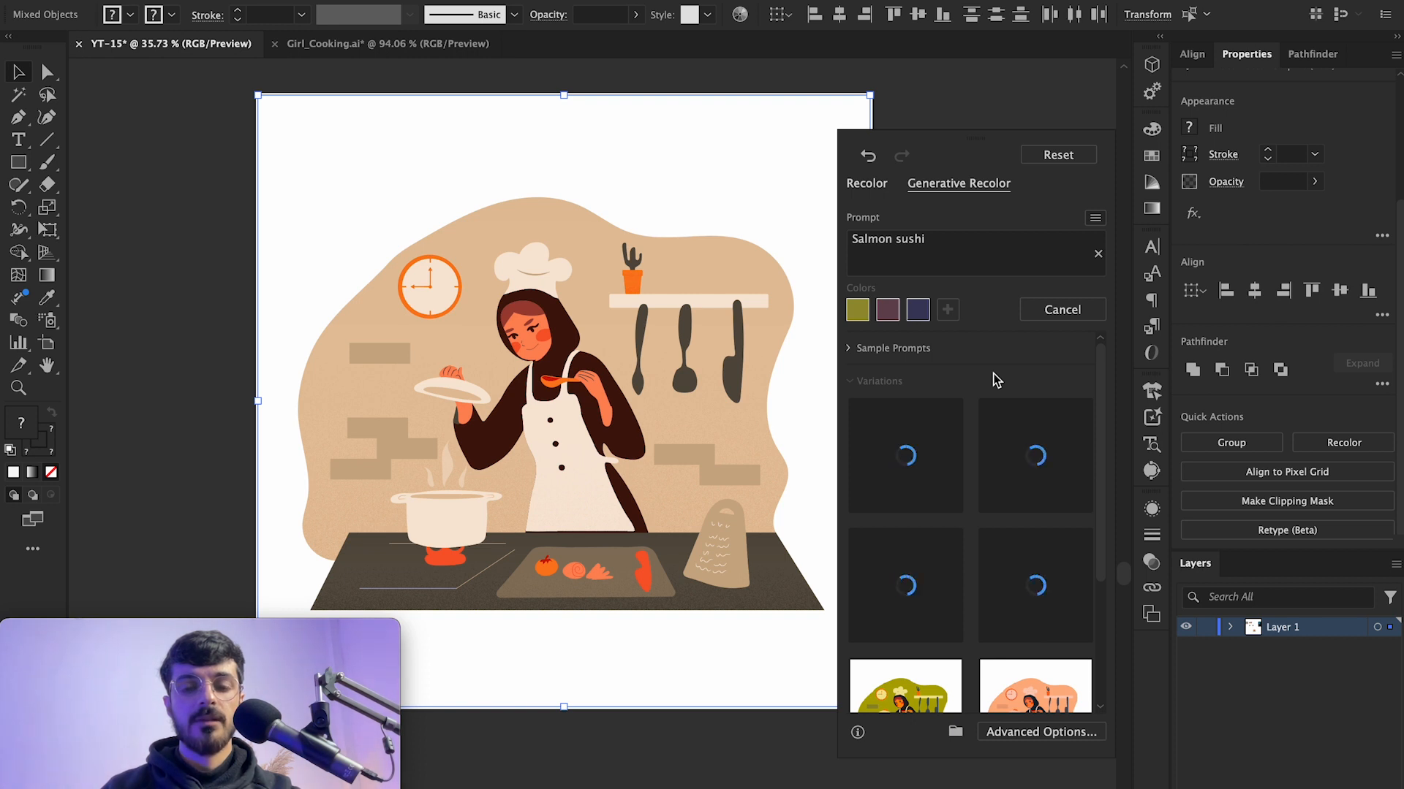
Step: Preview the new variations on the illustration and apply the second one
left_click(943, 437)
left_click(994, 456)
left_click(910, 538)
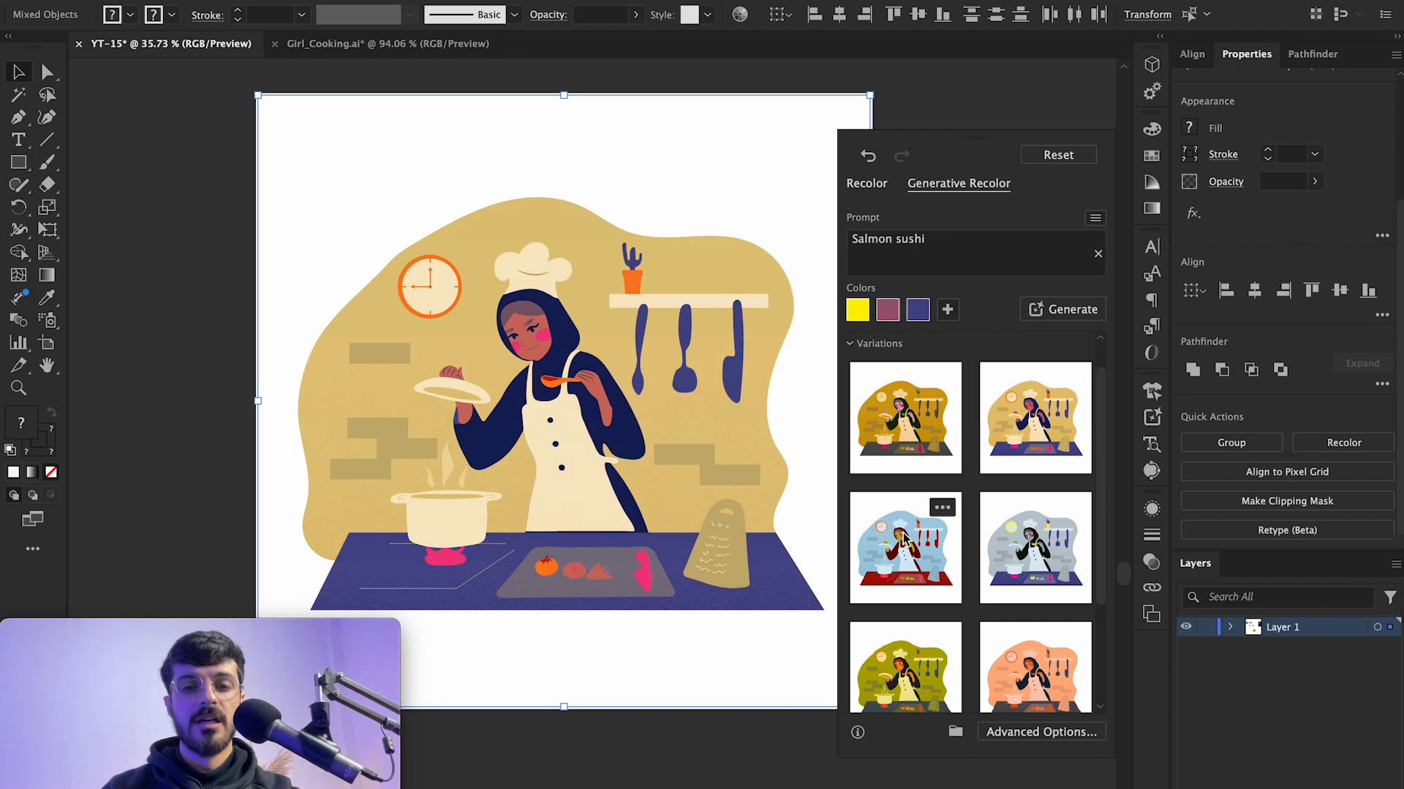
left_click(1031, 538)
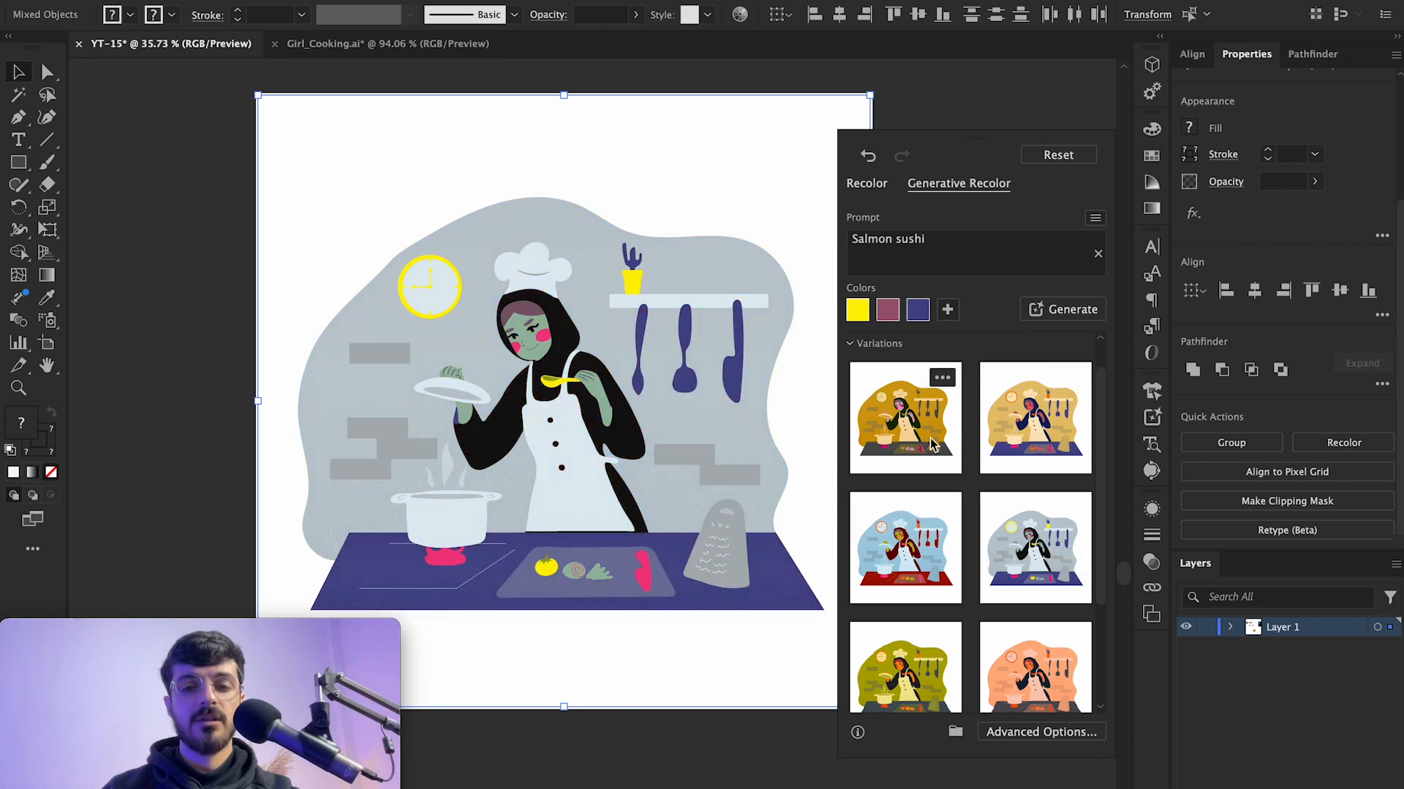
left_click(925, 445)
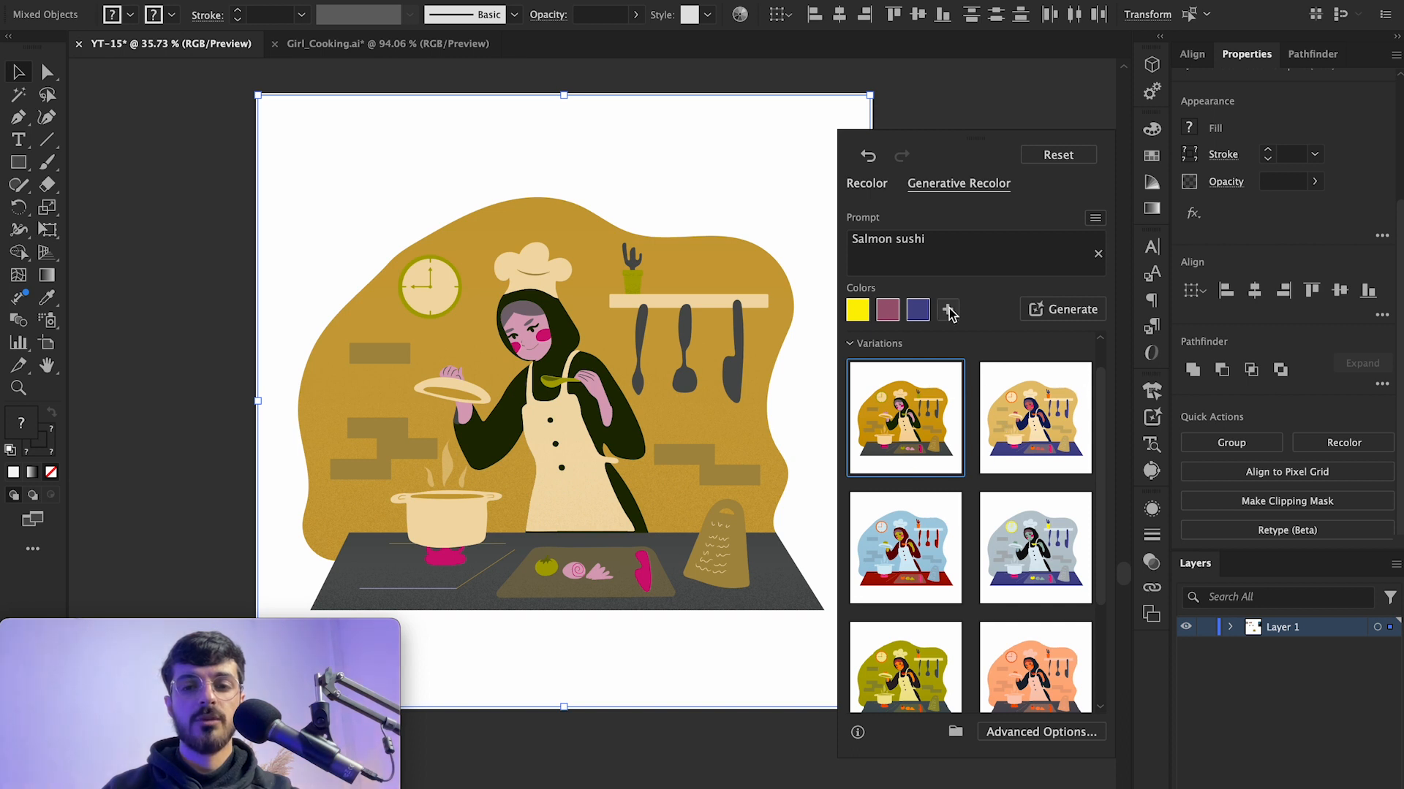
left_click(1027, 411)
left_click(934, 425)
left_click(987, 424)
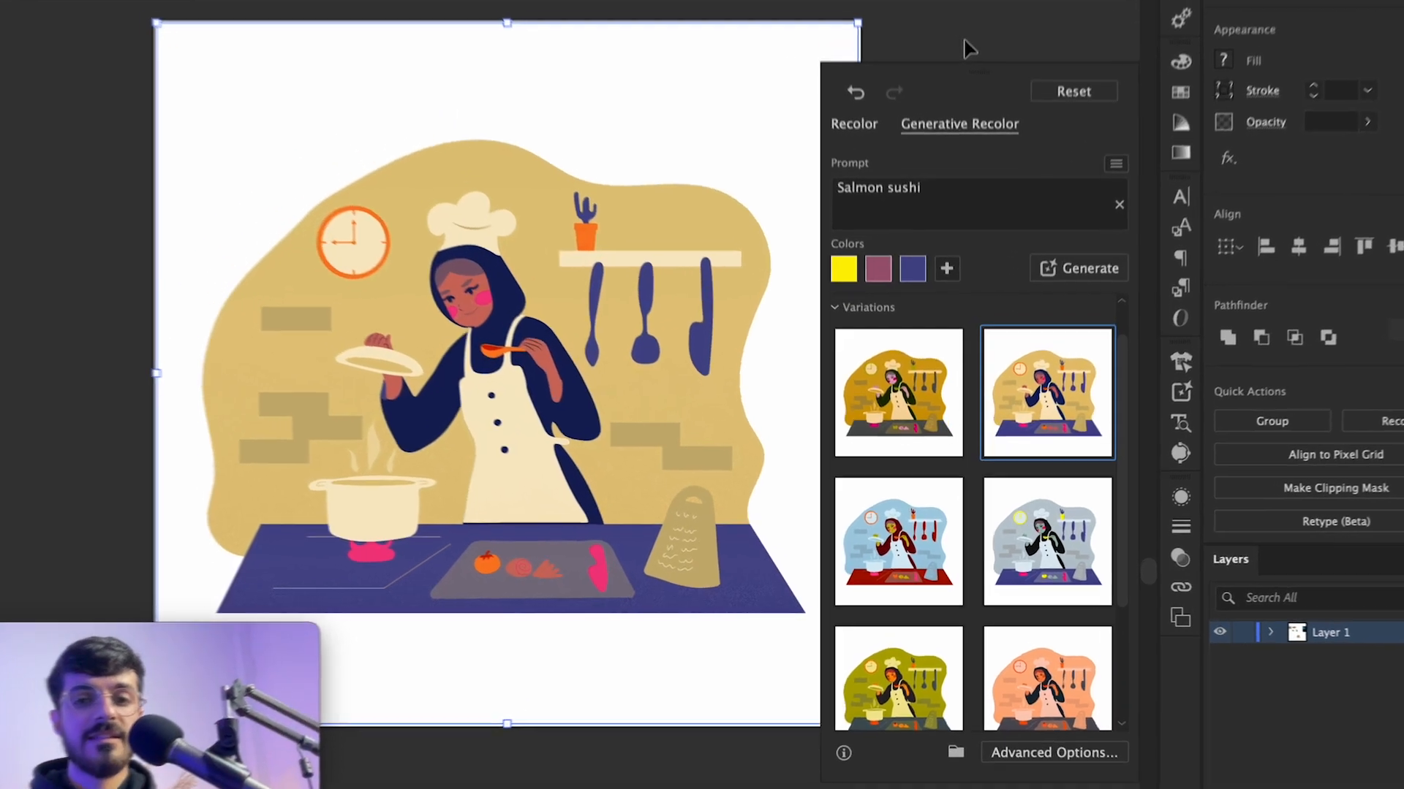
left_click(963, 115)
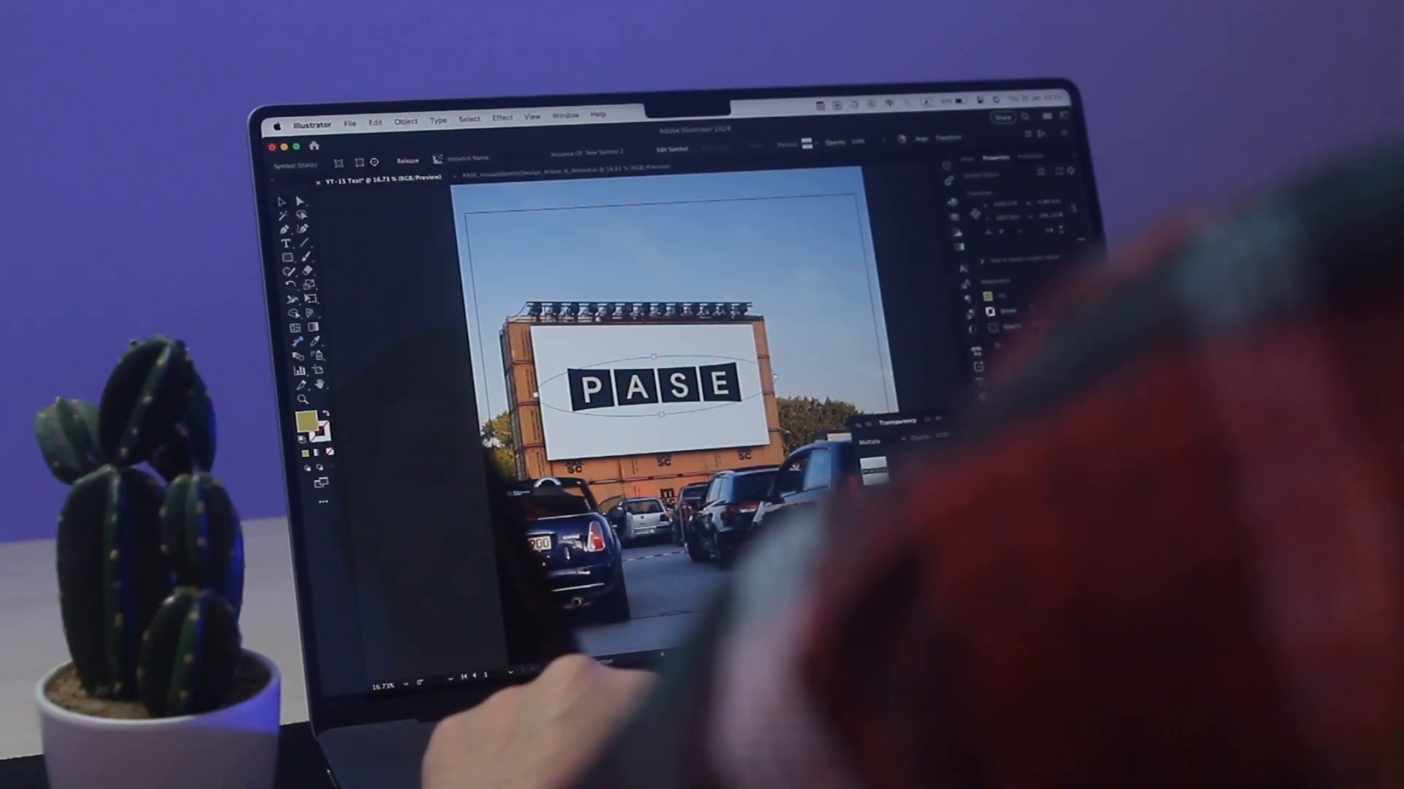
left_click(948, 435)
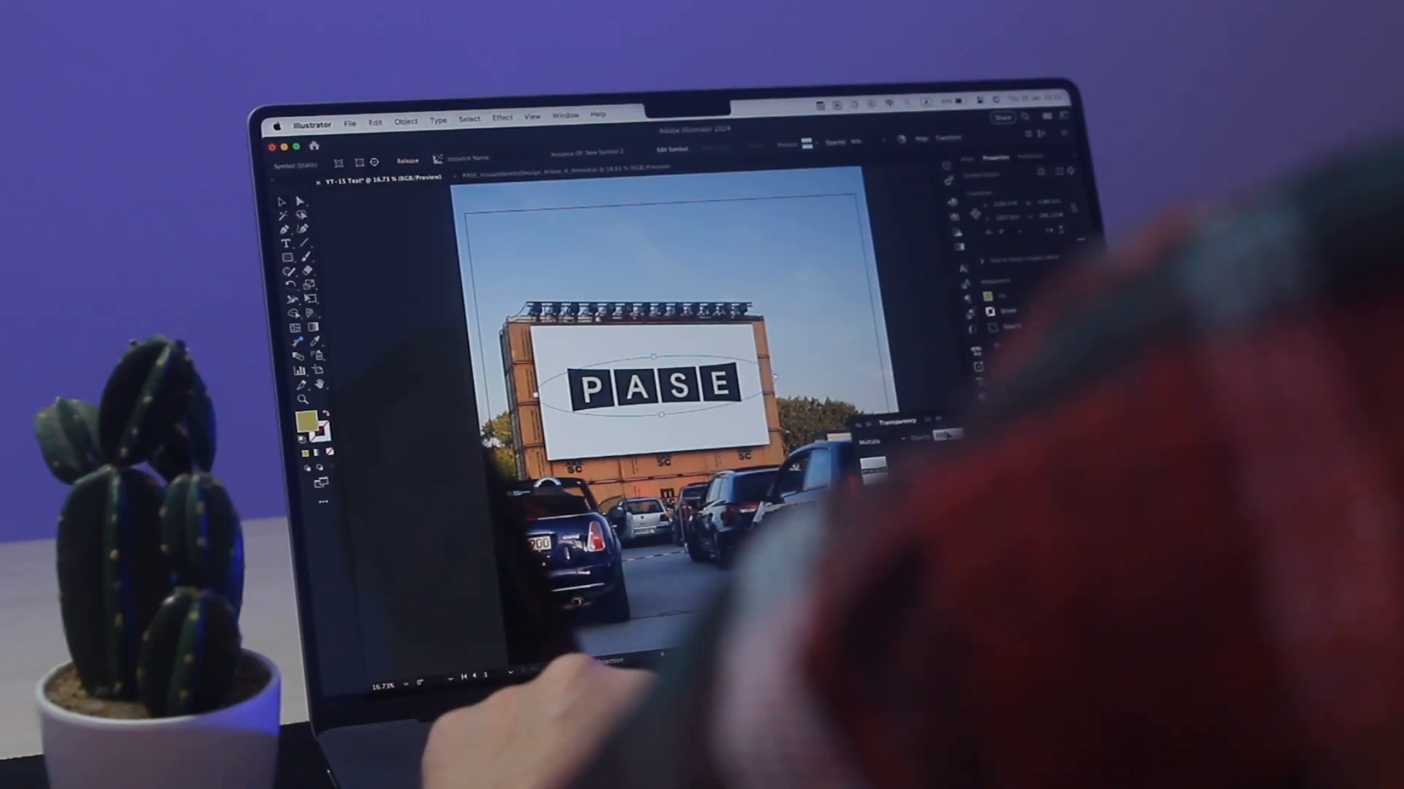
key("shift+Down")
key("shift+Down")
key("shift+Up")
key("shift+Up")
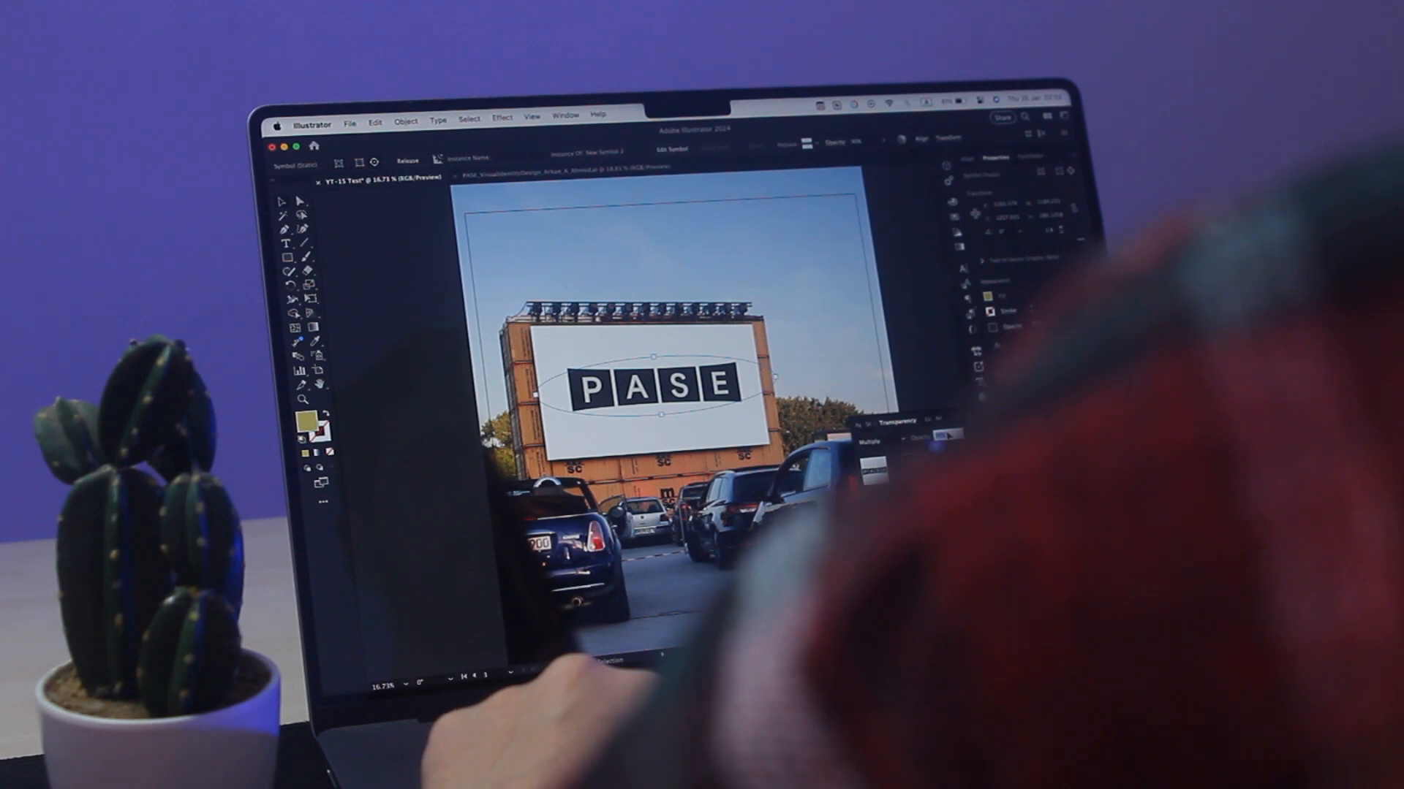
scroll(680, 298, "up", 10)
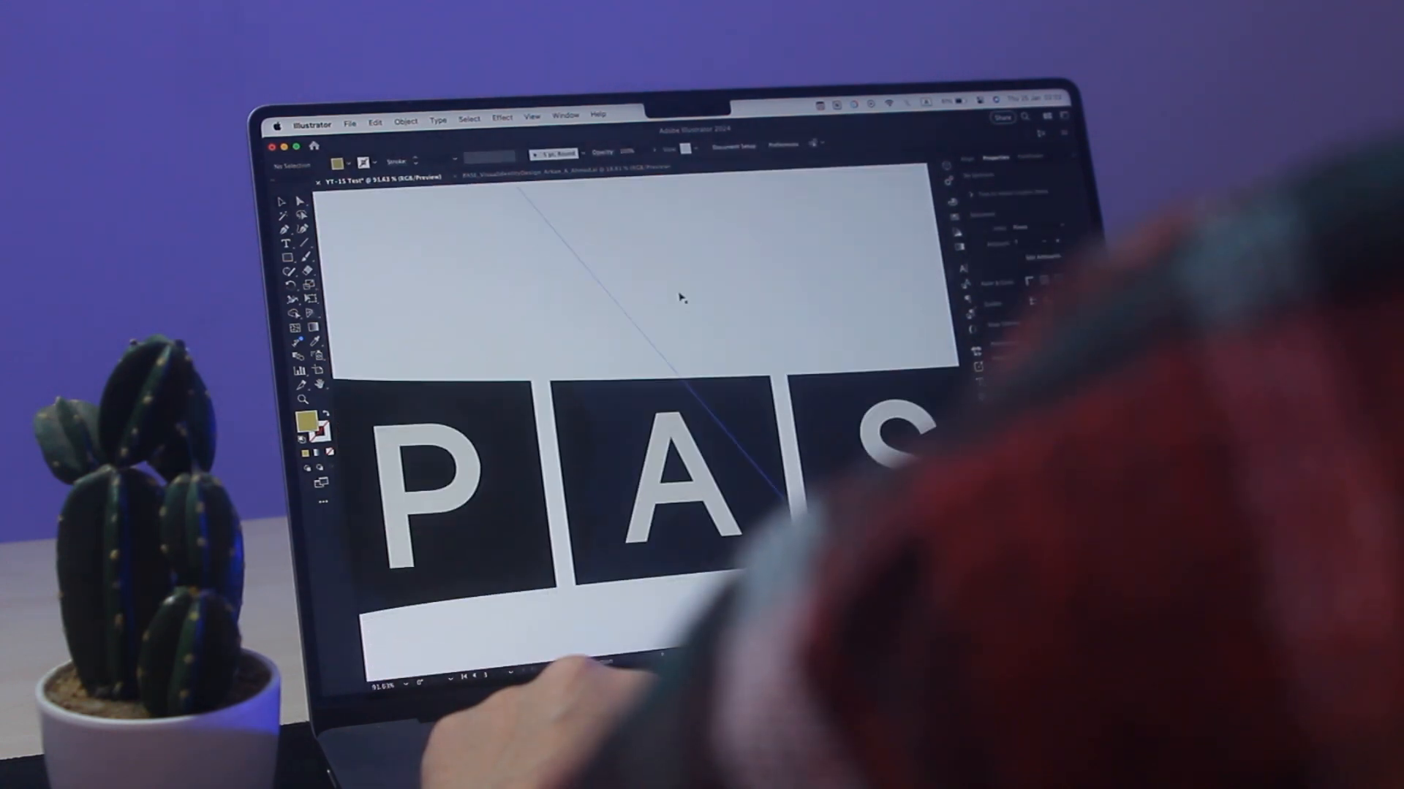
scroll(679, 298, "down", 8)
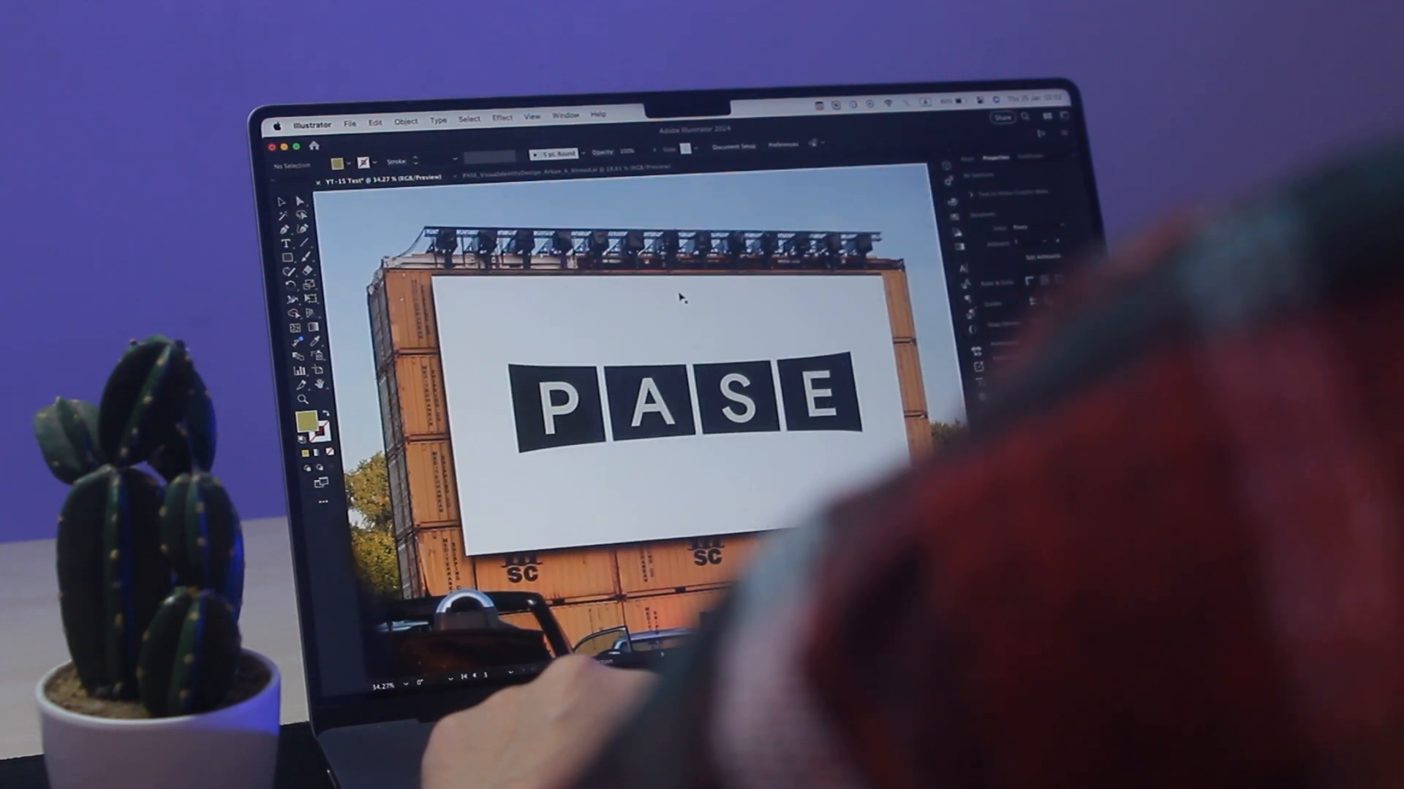
scroll(680, 298, "down", 3)
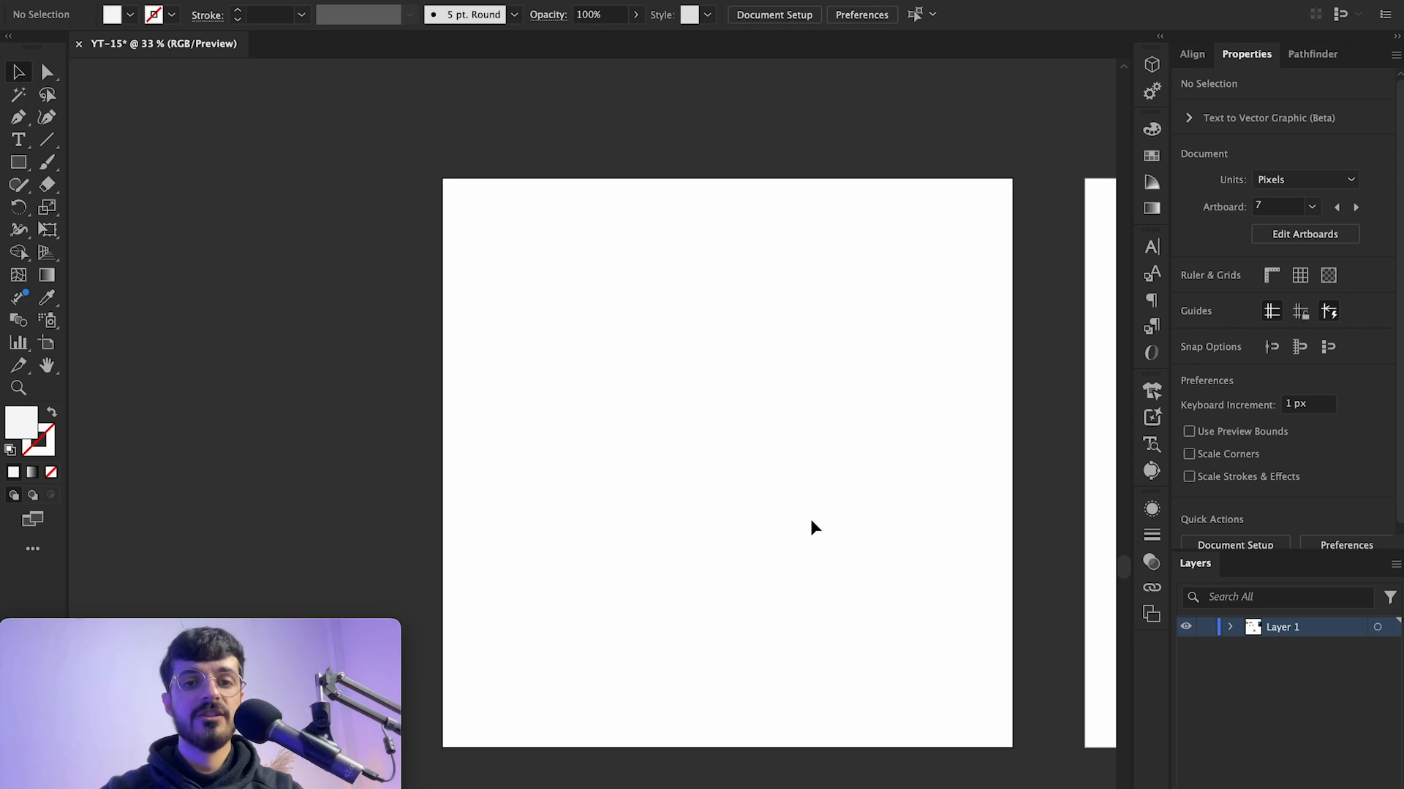
Step: Switch to the browser and download the white open box photo from the Unsplash box search results
scroll(811, 520, "left", 1)
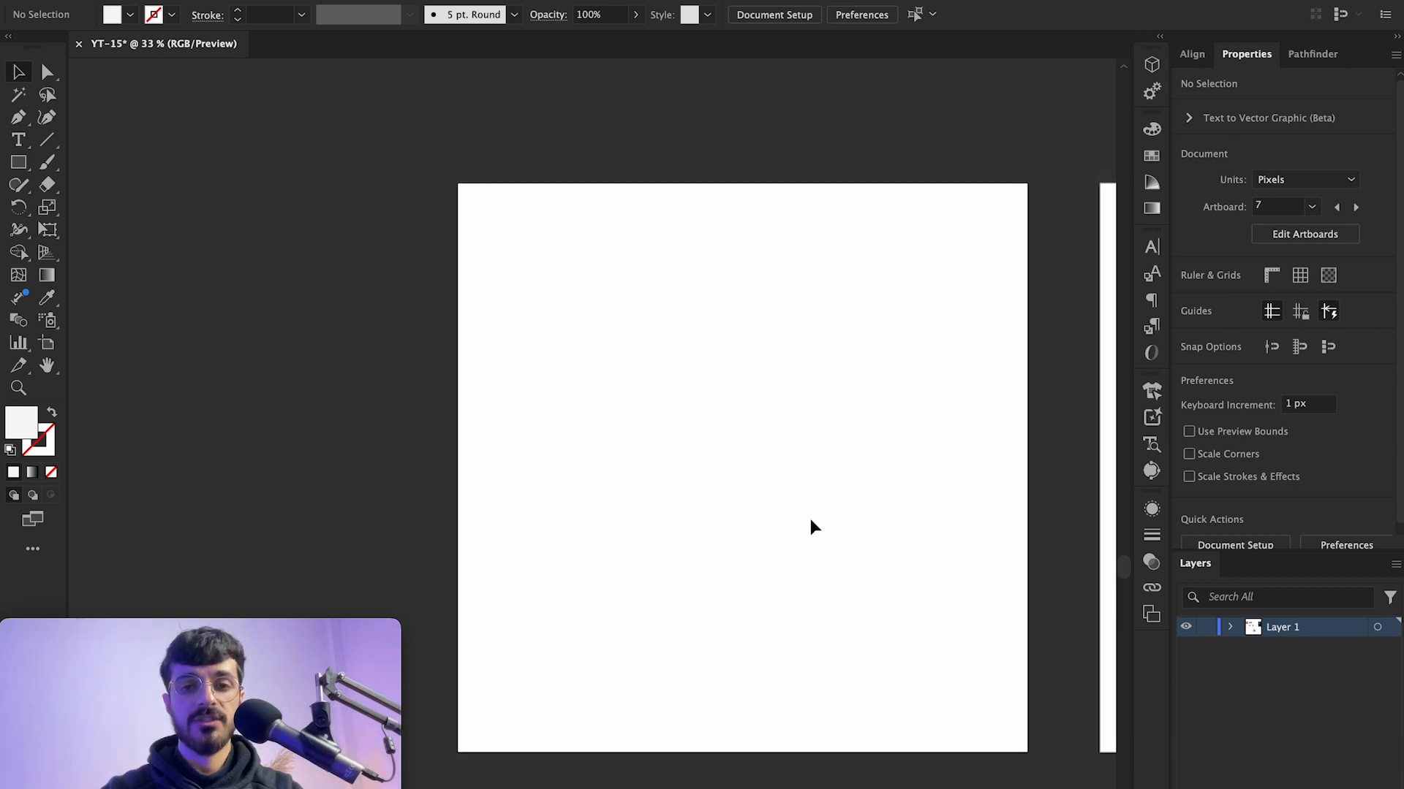
scroll(981, 362, "down", 1)
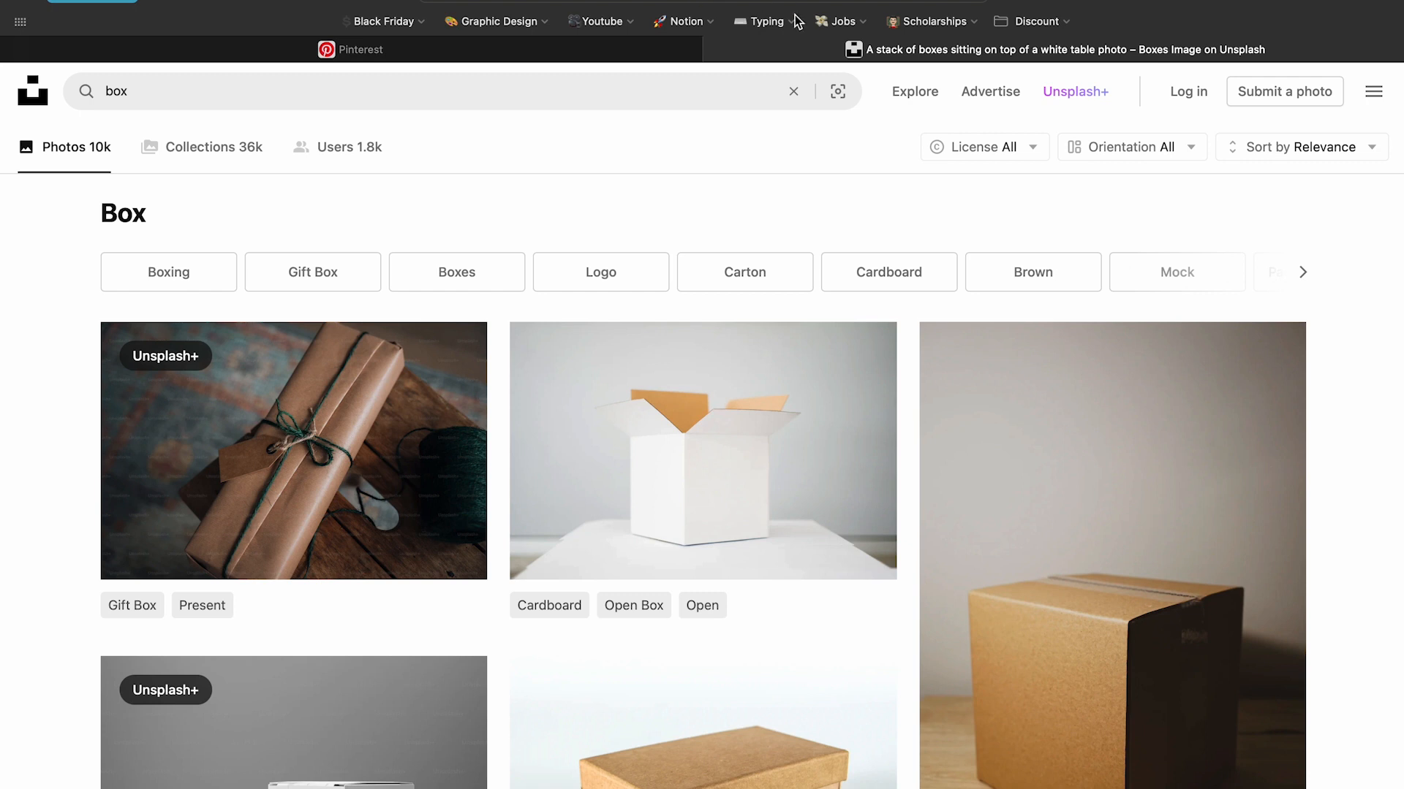
left_click(245, 89)
left_click(944, 199)
left_click(694, 403)
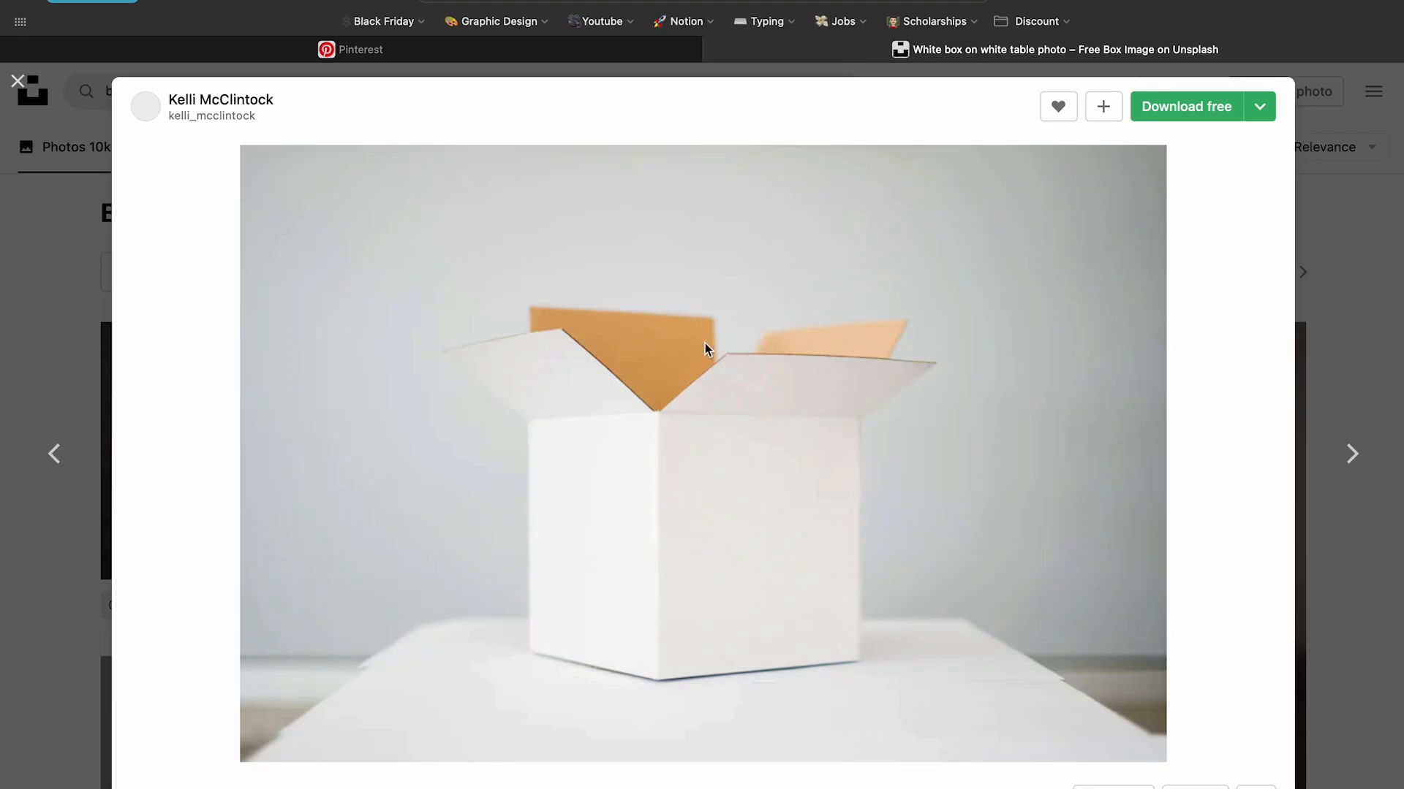
left_click(1259, 107)
left_click(1129, 277)
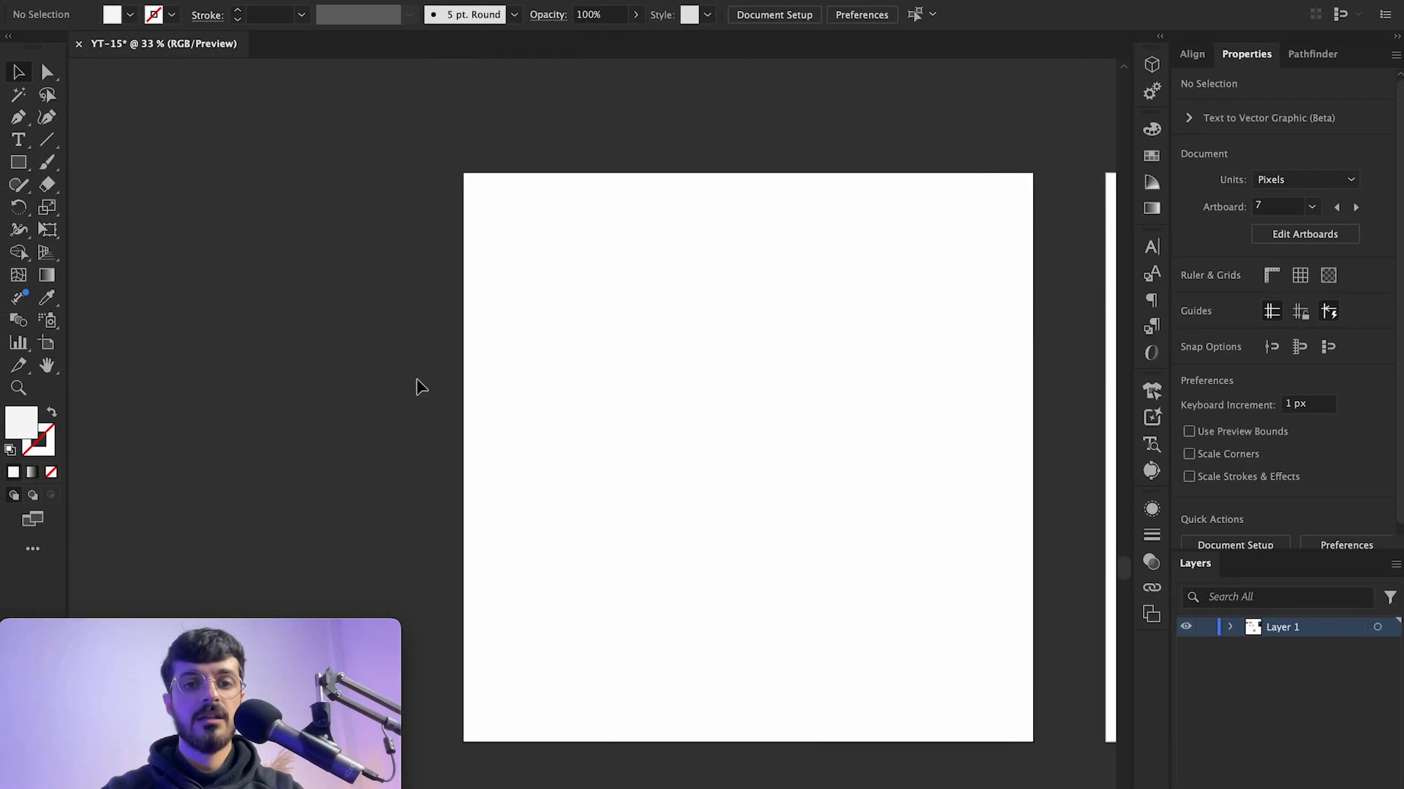
Step: Place the downloaded box photo from the Downloads folder into the document
left_click(137, 0)
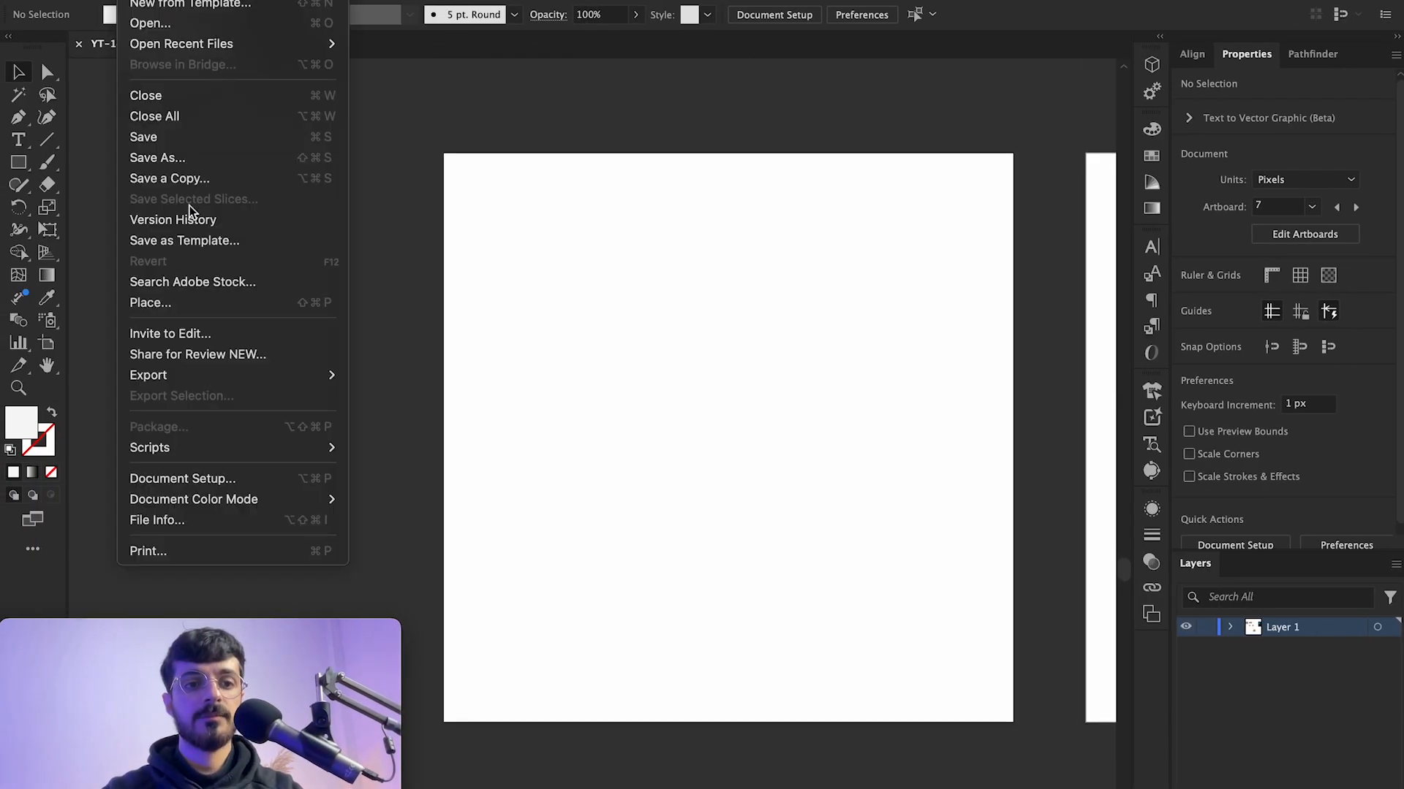
left_click(190, 301)
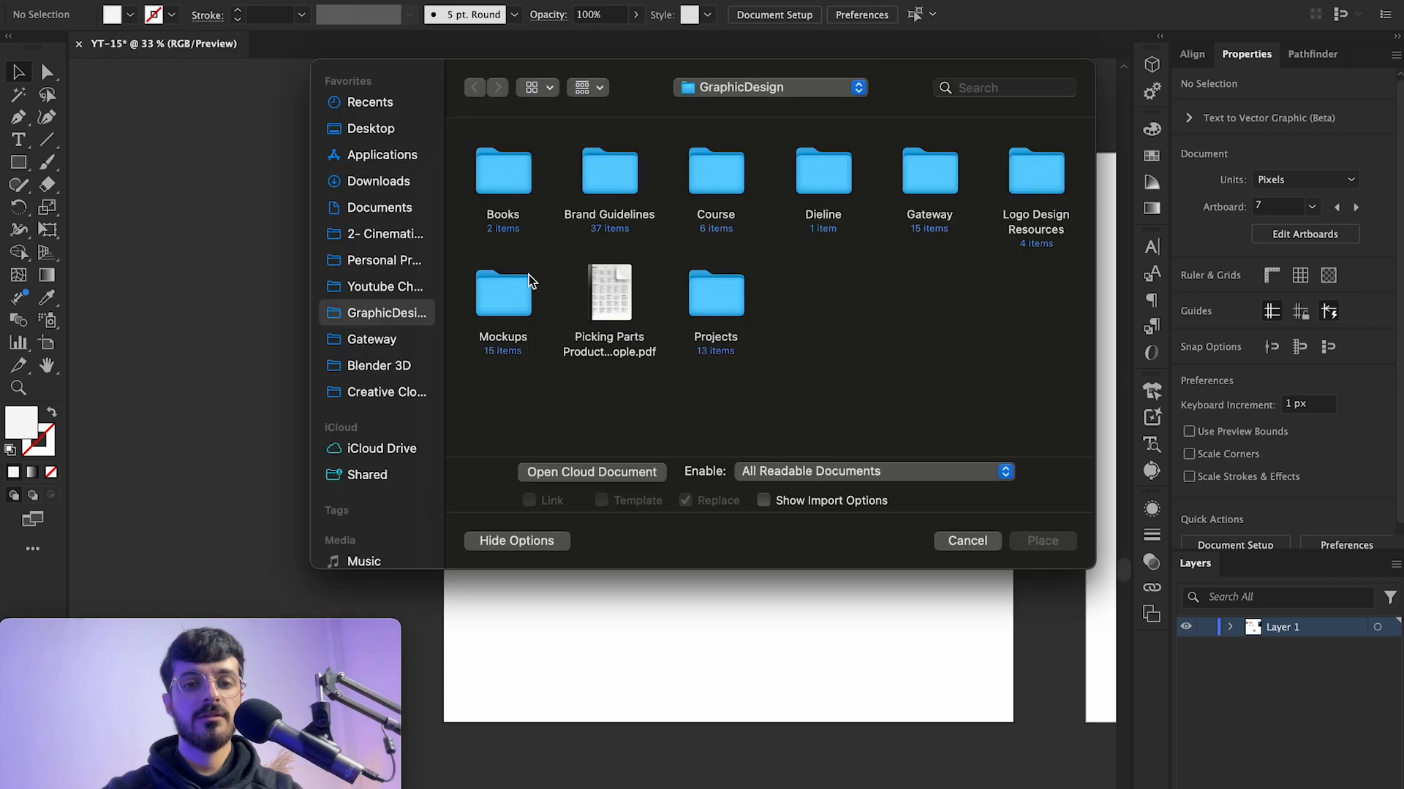
left_click(379, 183)
left_click(504, 172)
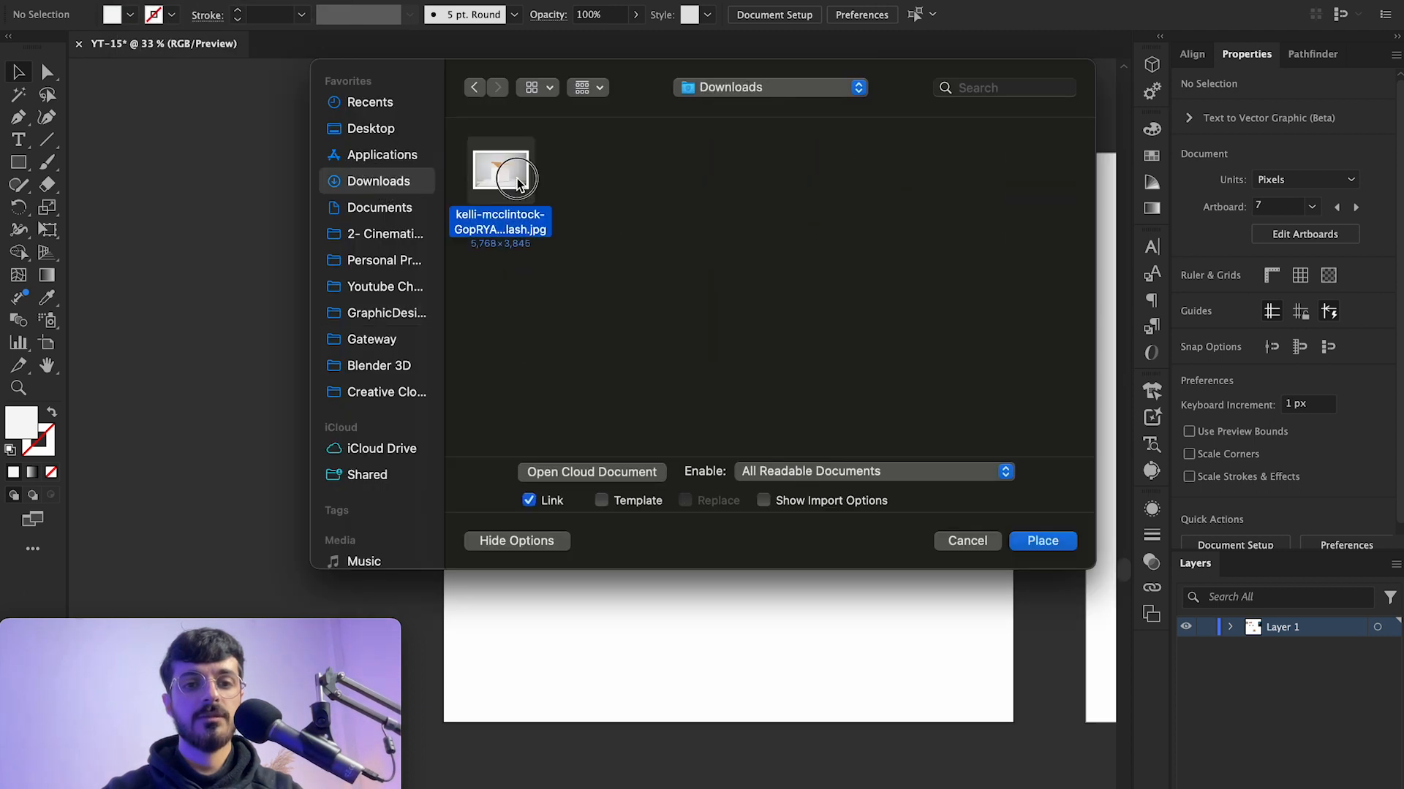
left_click(1019, 540)
left_click(609, 383)
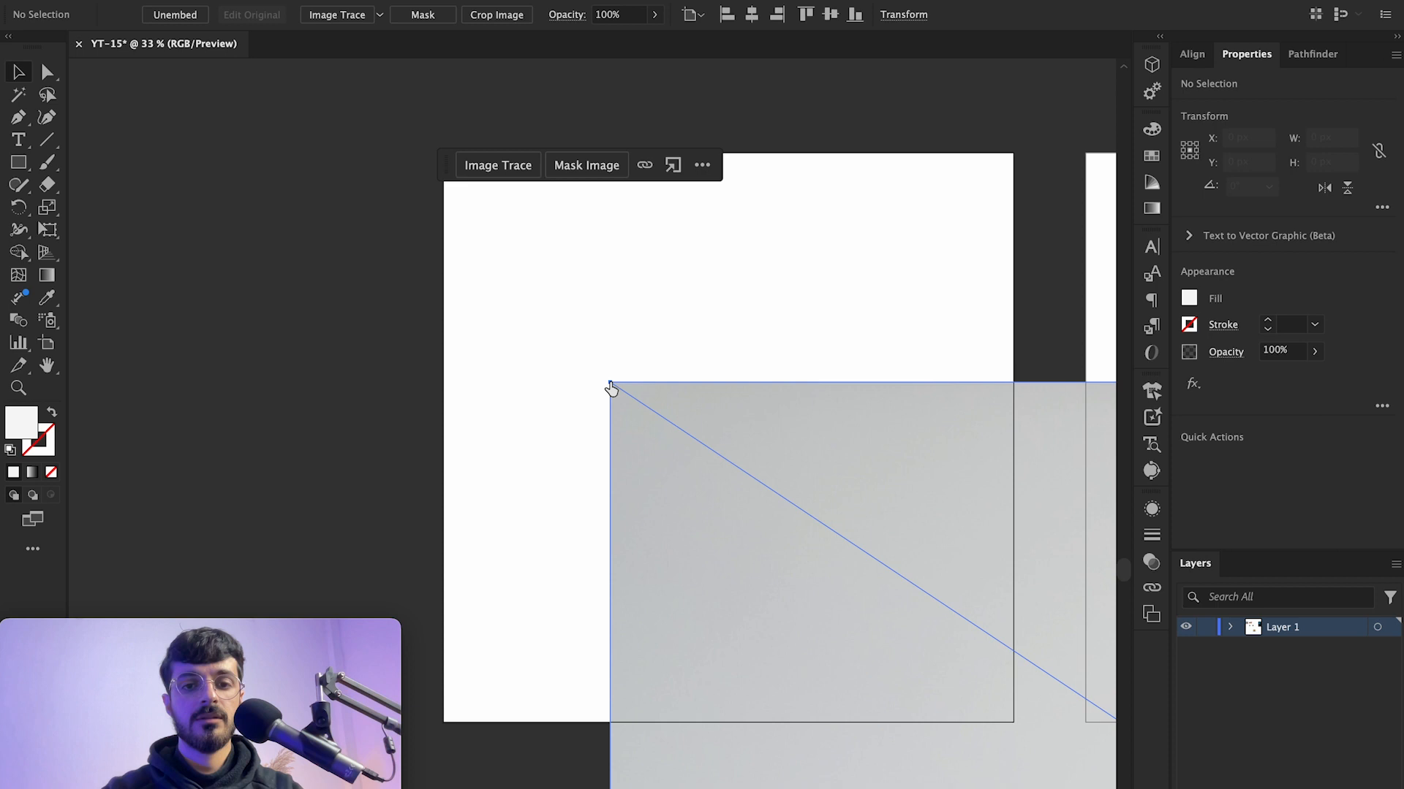
Step: Scale the placed photo down to about 1364 × 909 px and move it onto the empty artboard
scroll(820, 528, "down", 5)
scroll(819, 522, "right", 3)
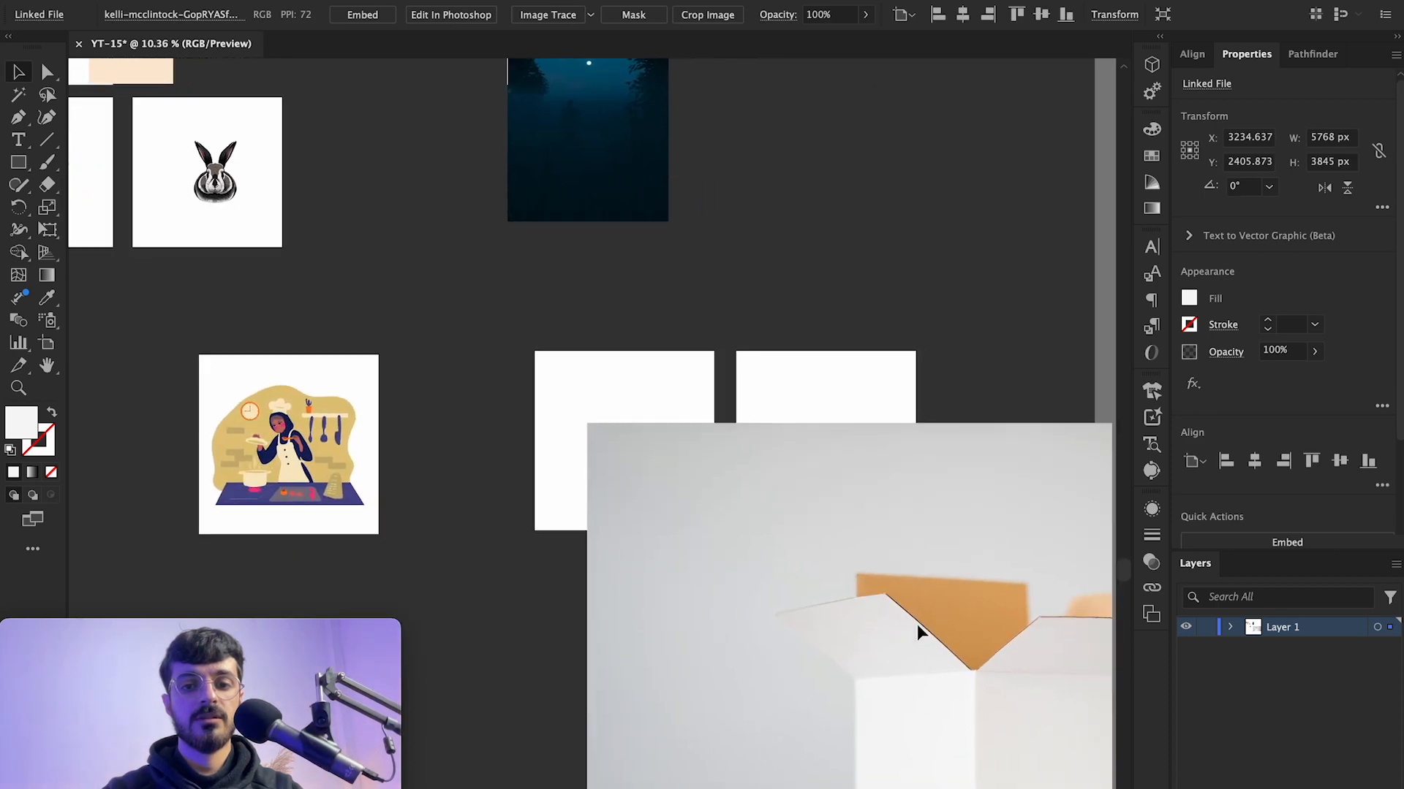
left_click_drag(588, 423, 919, 644)
left_click_drag(1008, 689, 643, 555)
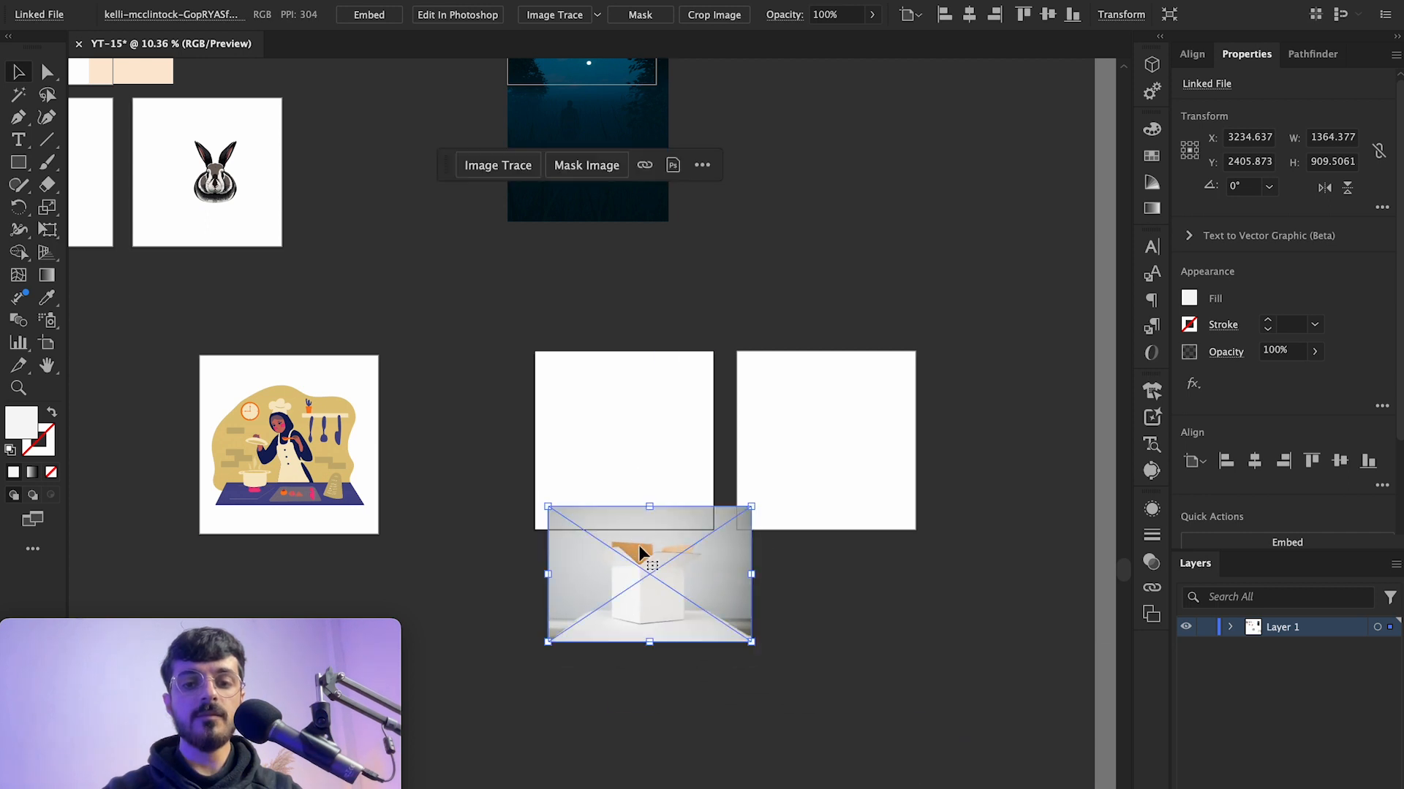
scroll(630, 447, "up", 5)
left_click_drag(680, 604, 638, 363)
scroll(599, 364, "up", 5)
left_click(690, 231)
left_click(713, 301)
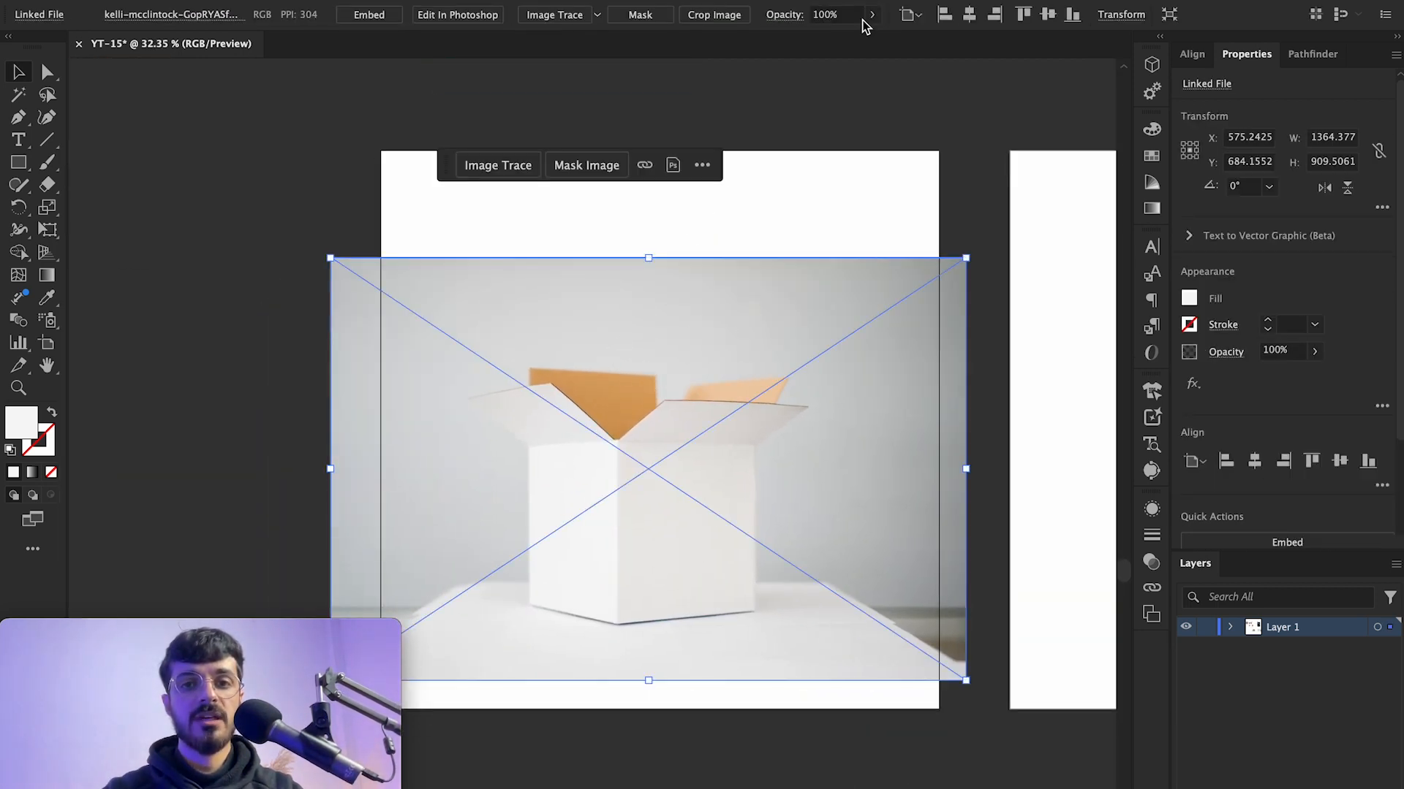
Step: Center the box photo horizontally and vertically on the artboard
left_click(970, 15)
left_click(1047, 15)
left_click(940, 130)
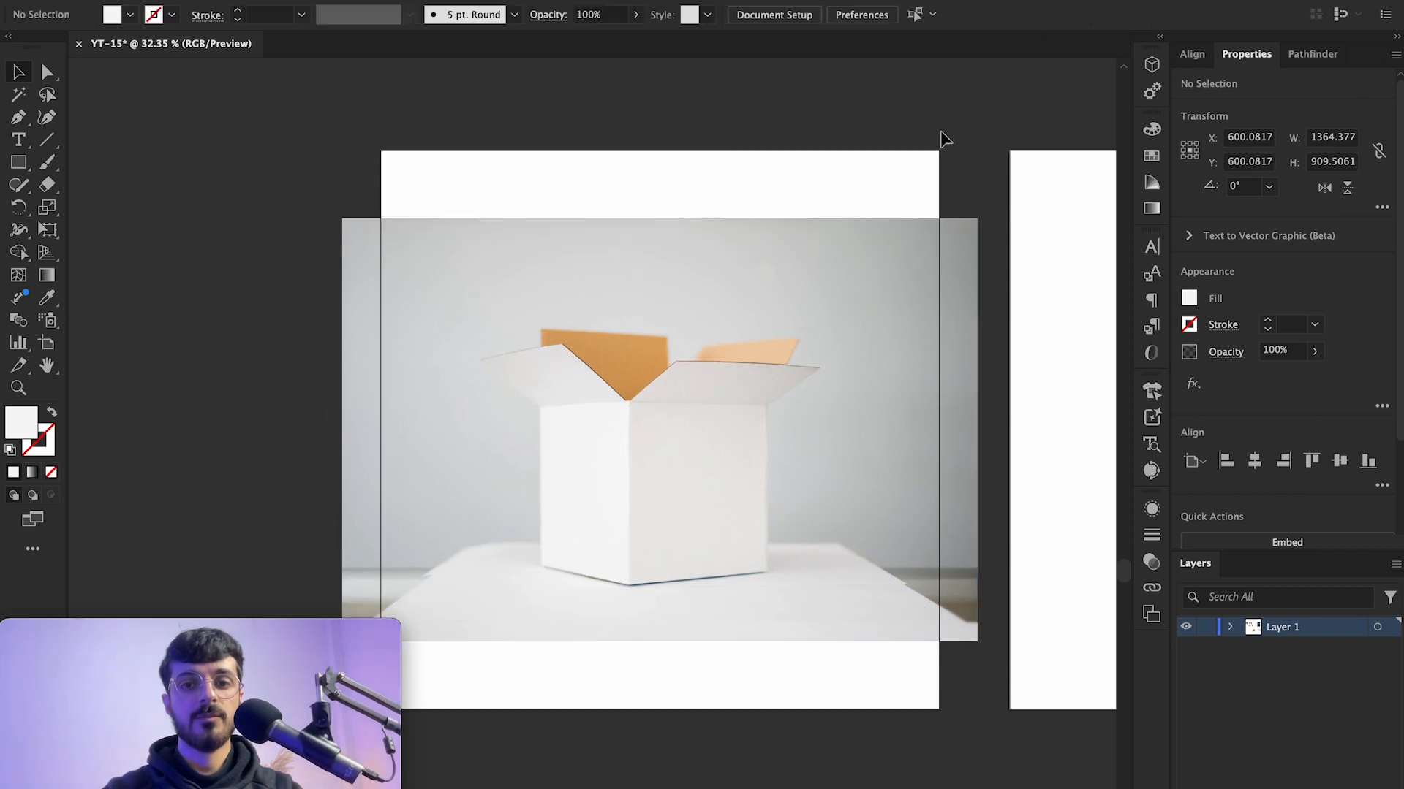
left_click(720, 376)
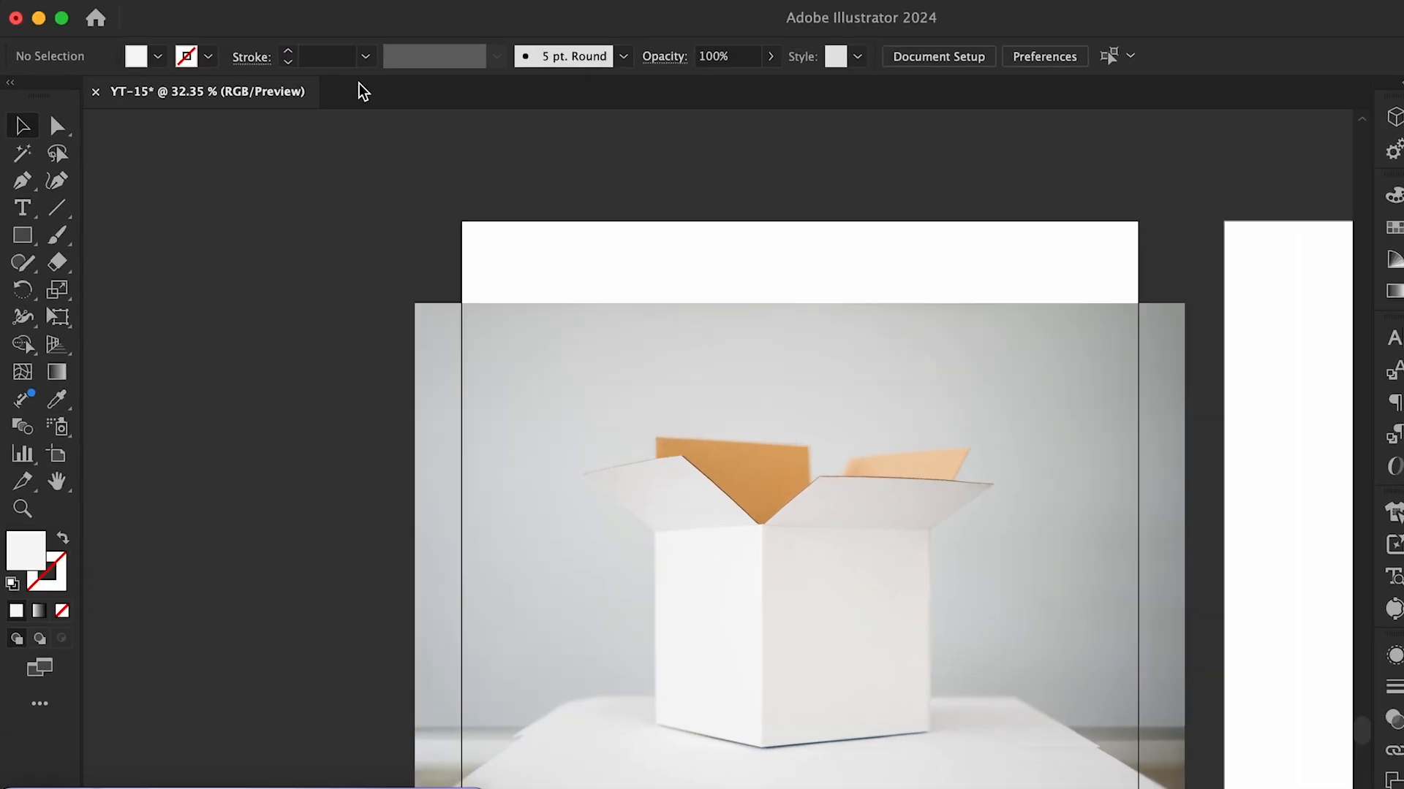
left_click(220, 0)
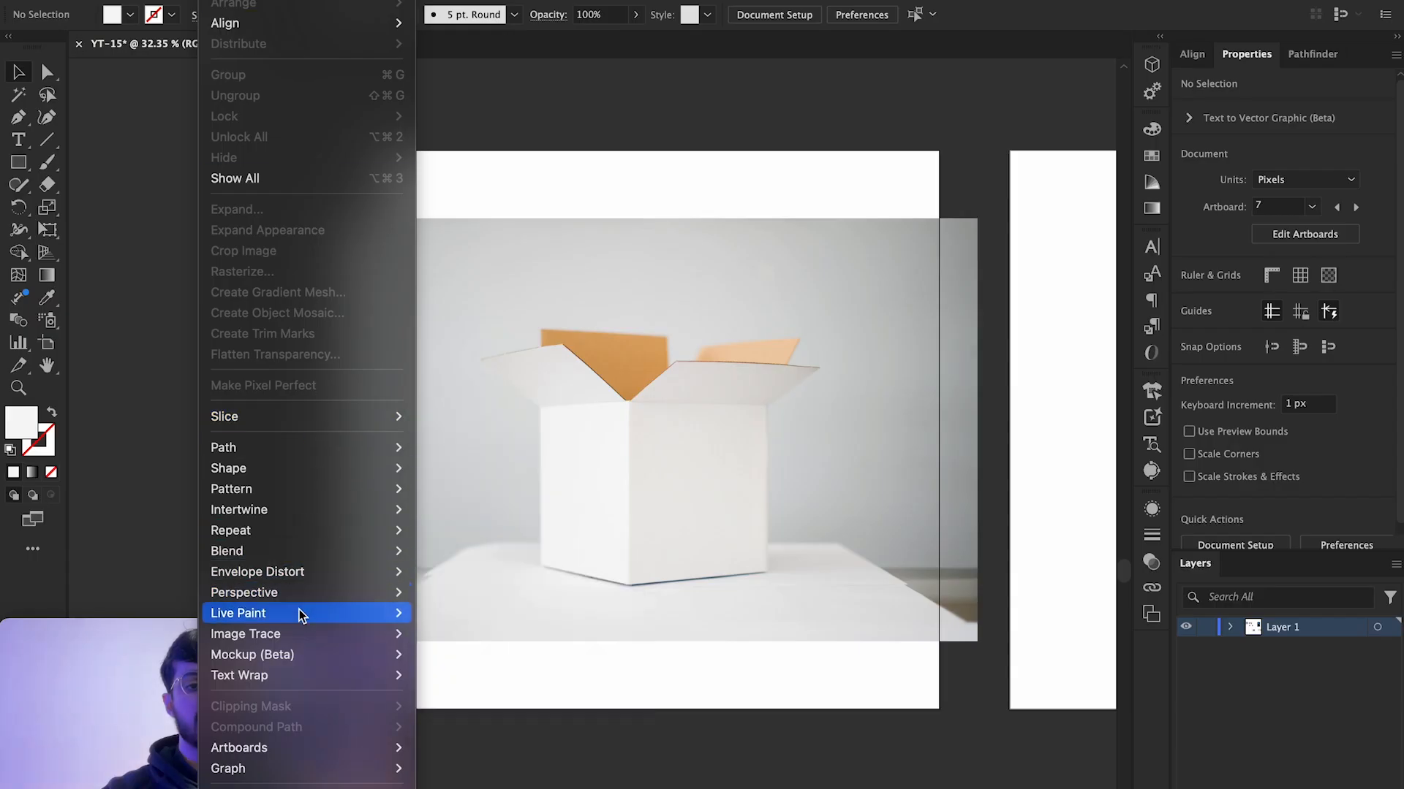
mouse_move(248, 659)
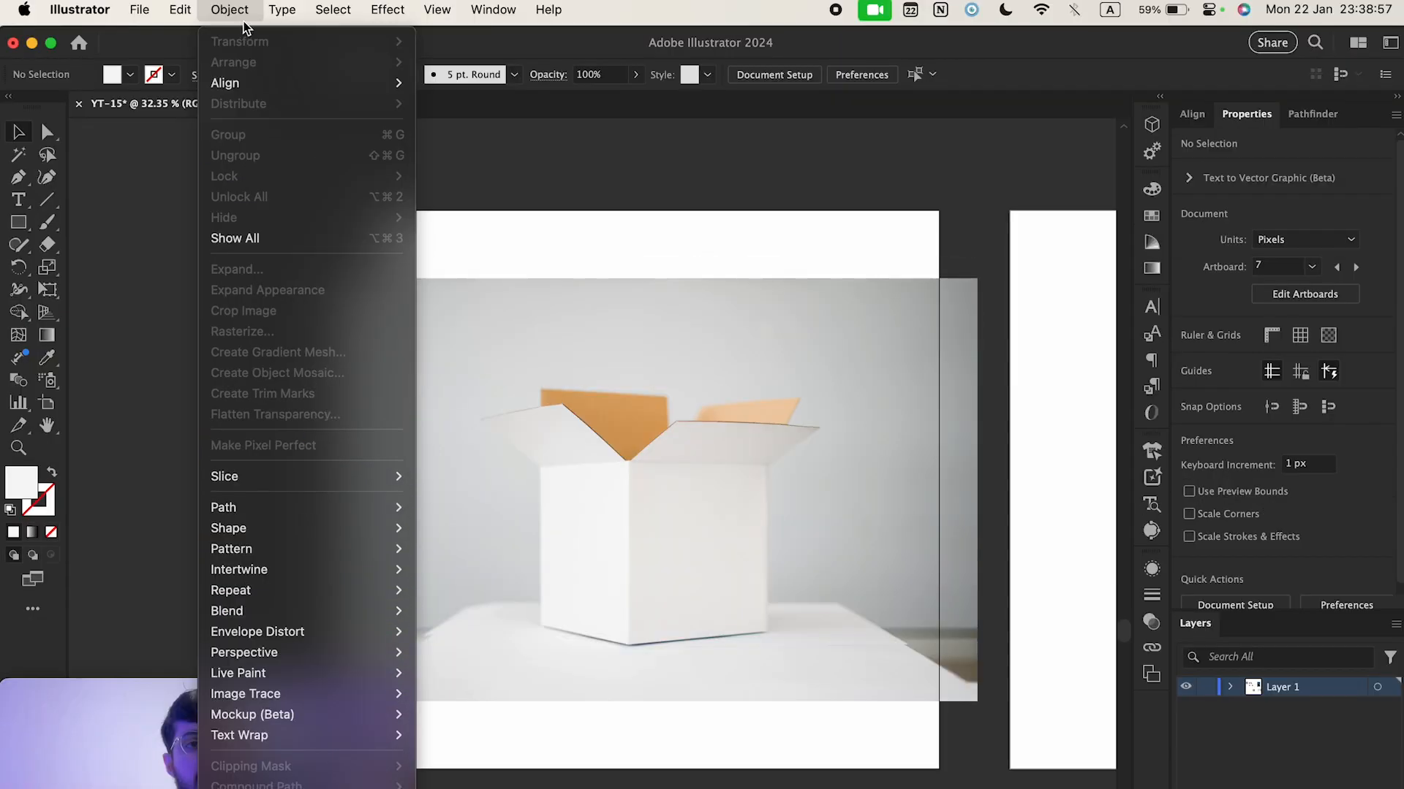
mouse_move(487, 8)
scroll(577, 526, "down", 5)
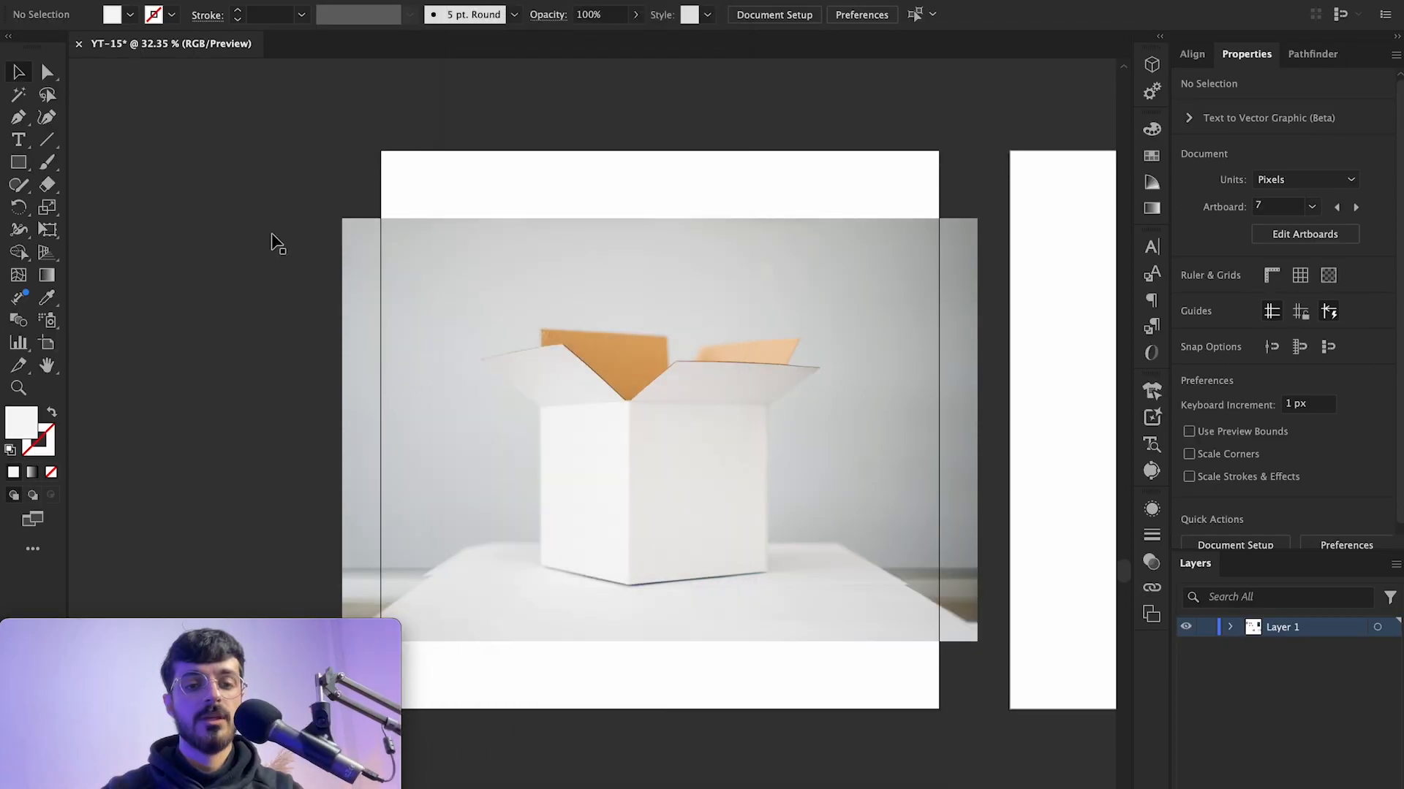
left_click(585, 300)
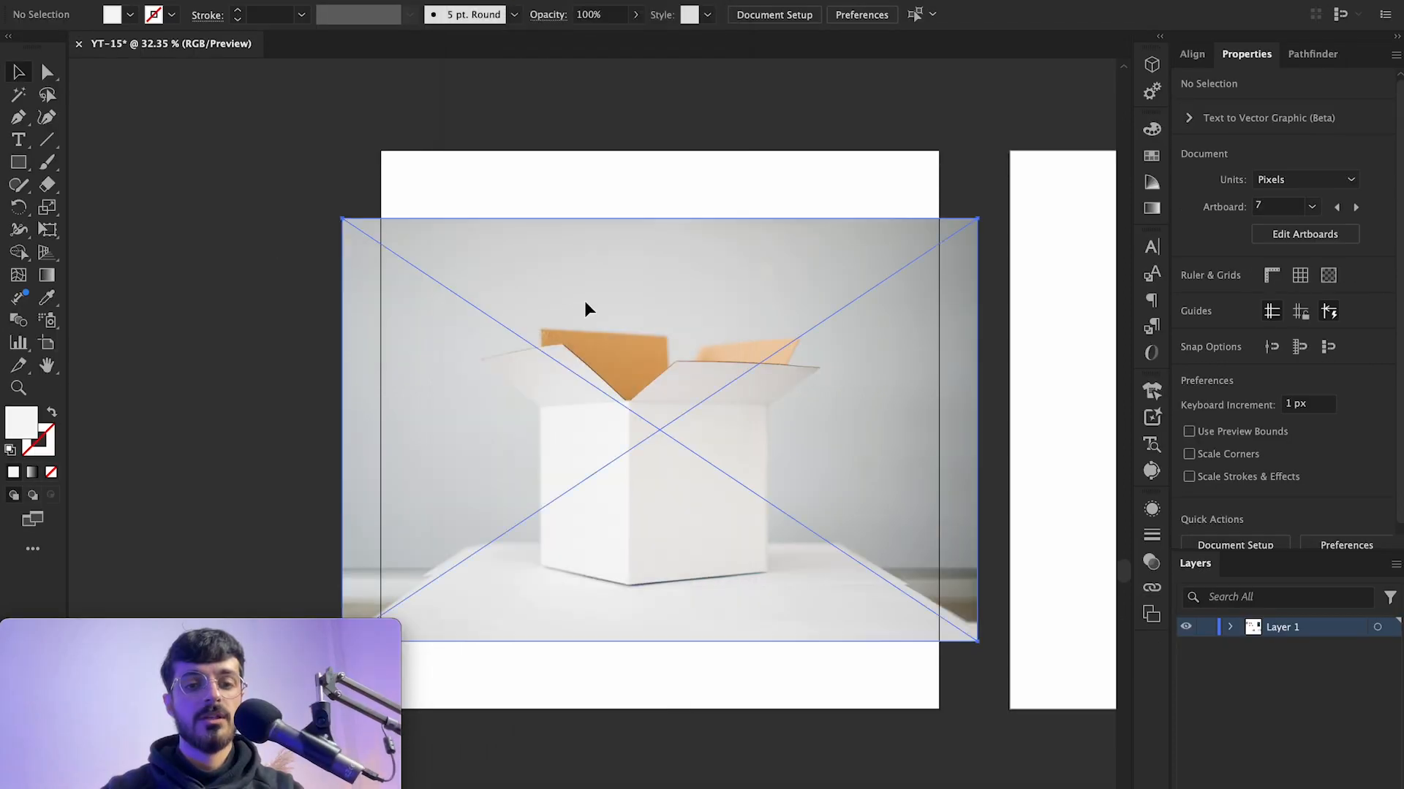
left_click(362, 124)
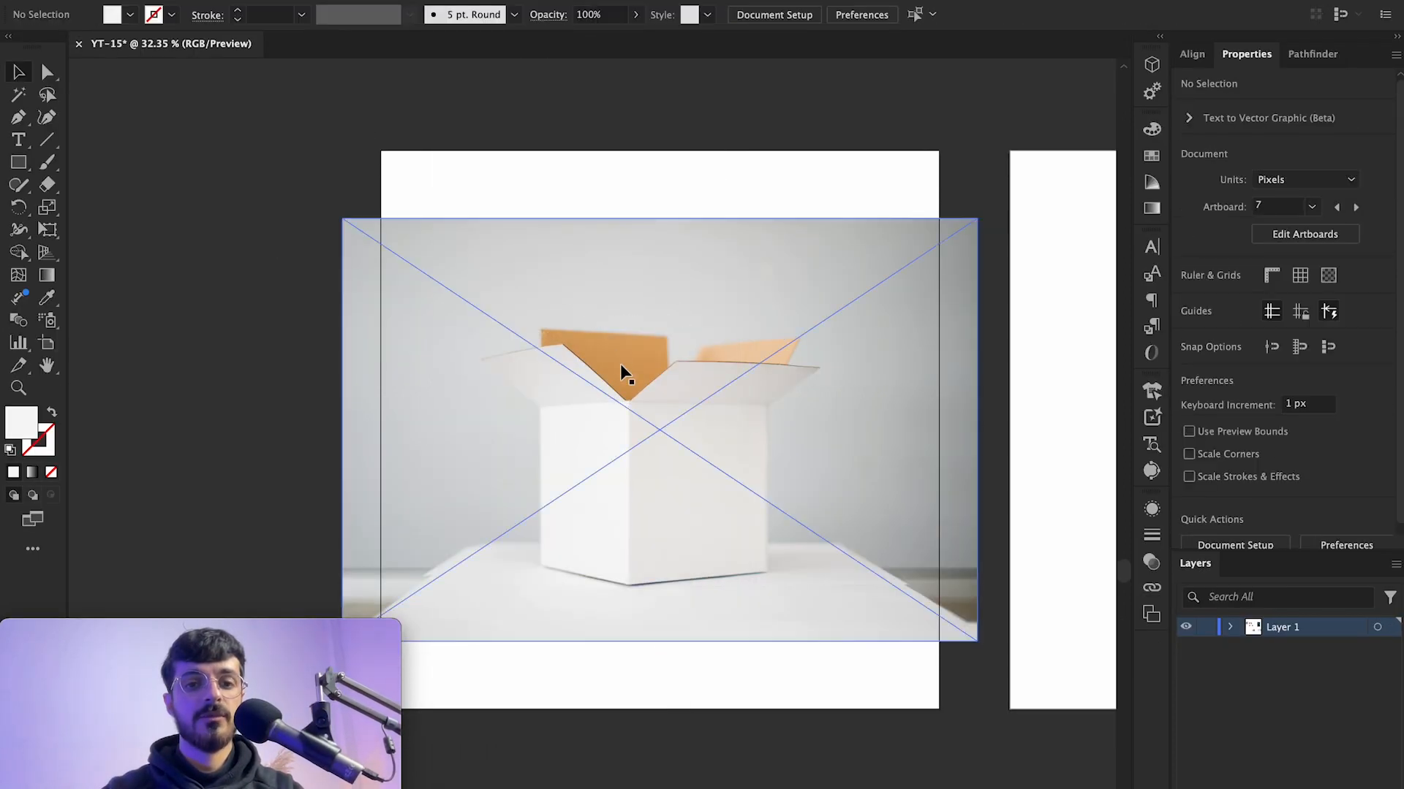
left_click(135, 0)
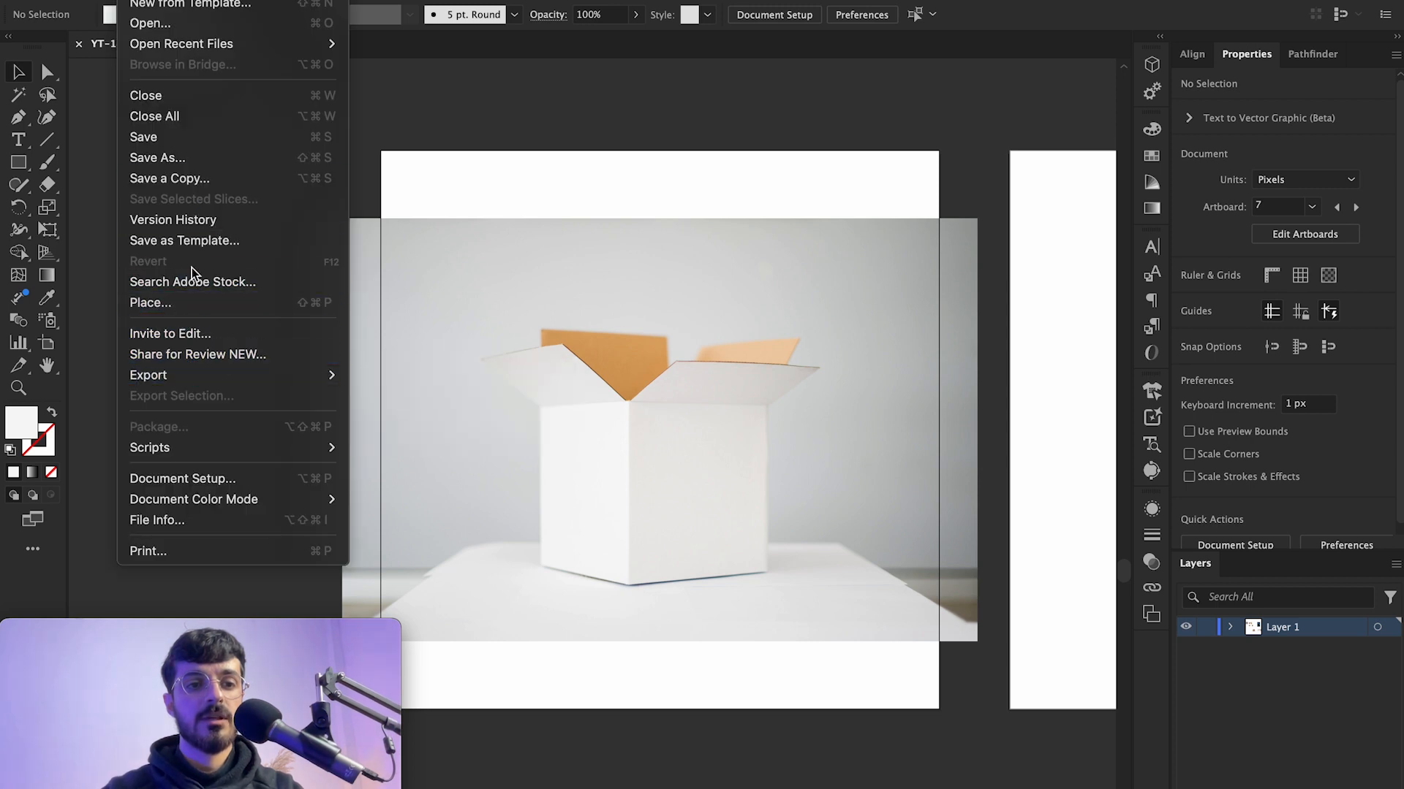
left_click(150, 302)
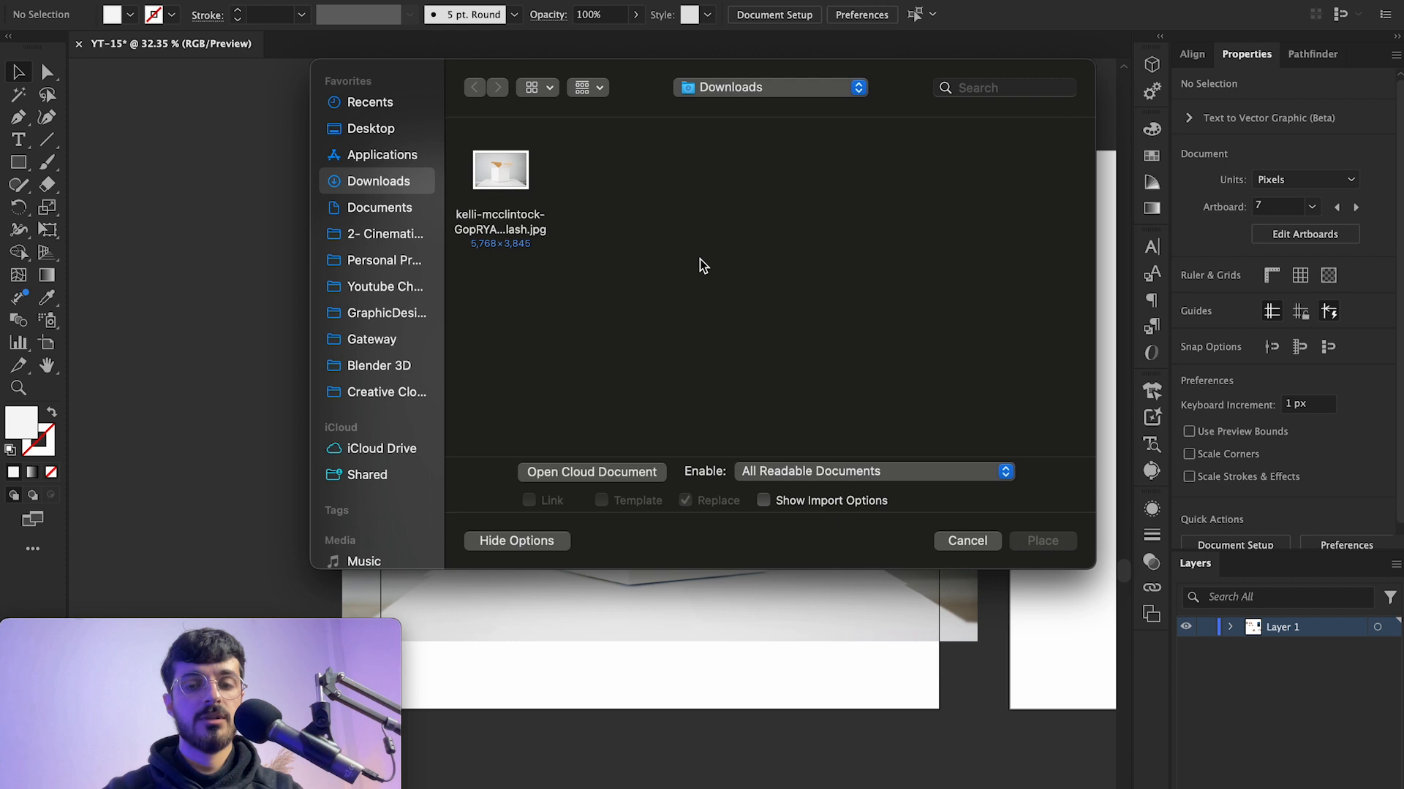
left_click(946, 537)
Step: Open the Poemtree_Logo_Design.ai file from the GraphicDesign > Projects > Poemtree folder
left_click(139, 0)
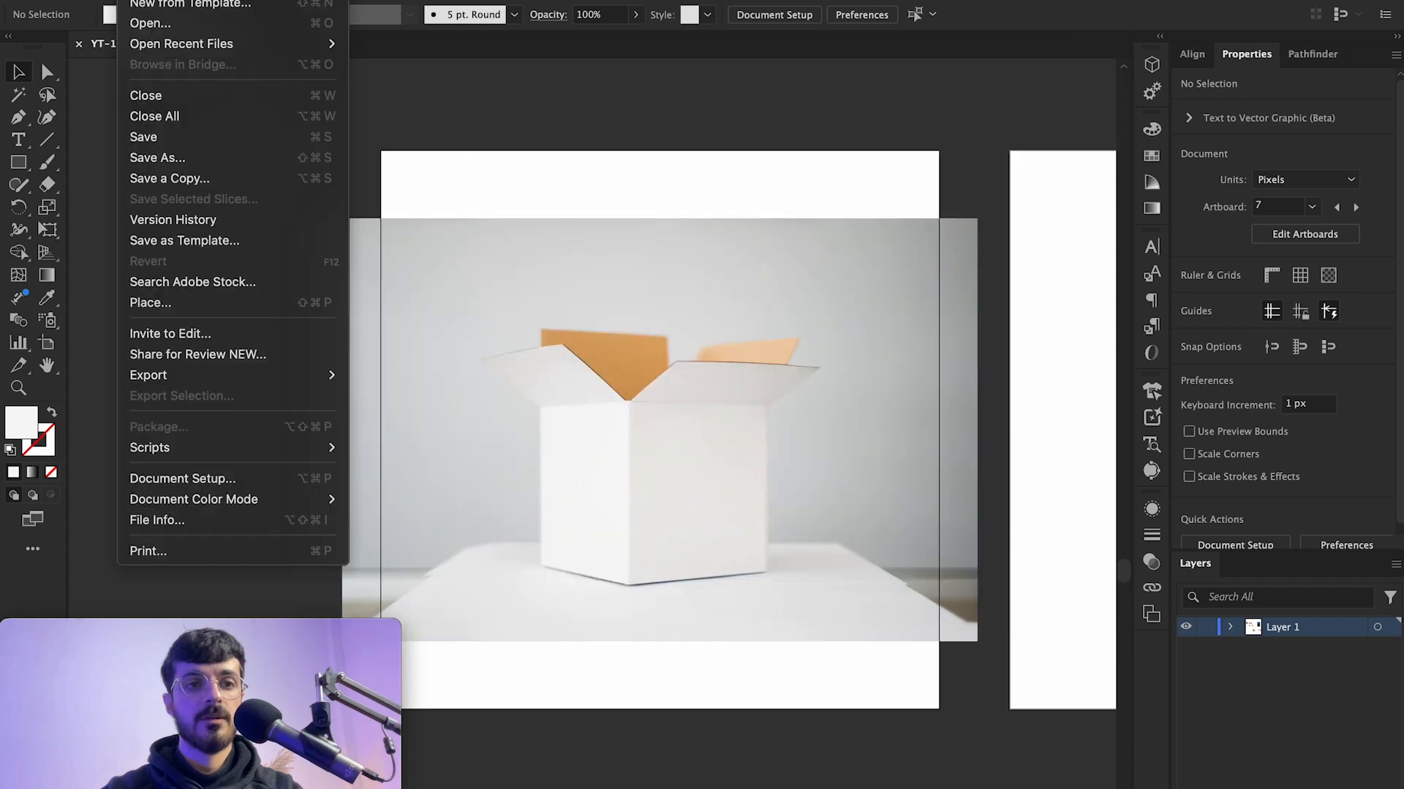
left_click(178, 20)
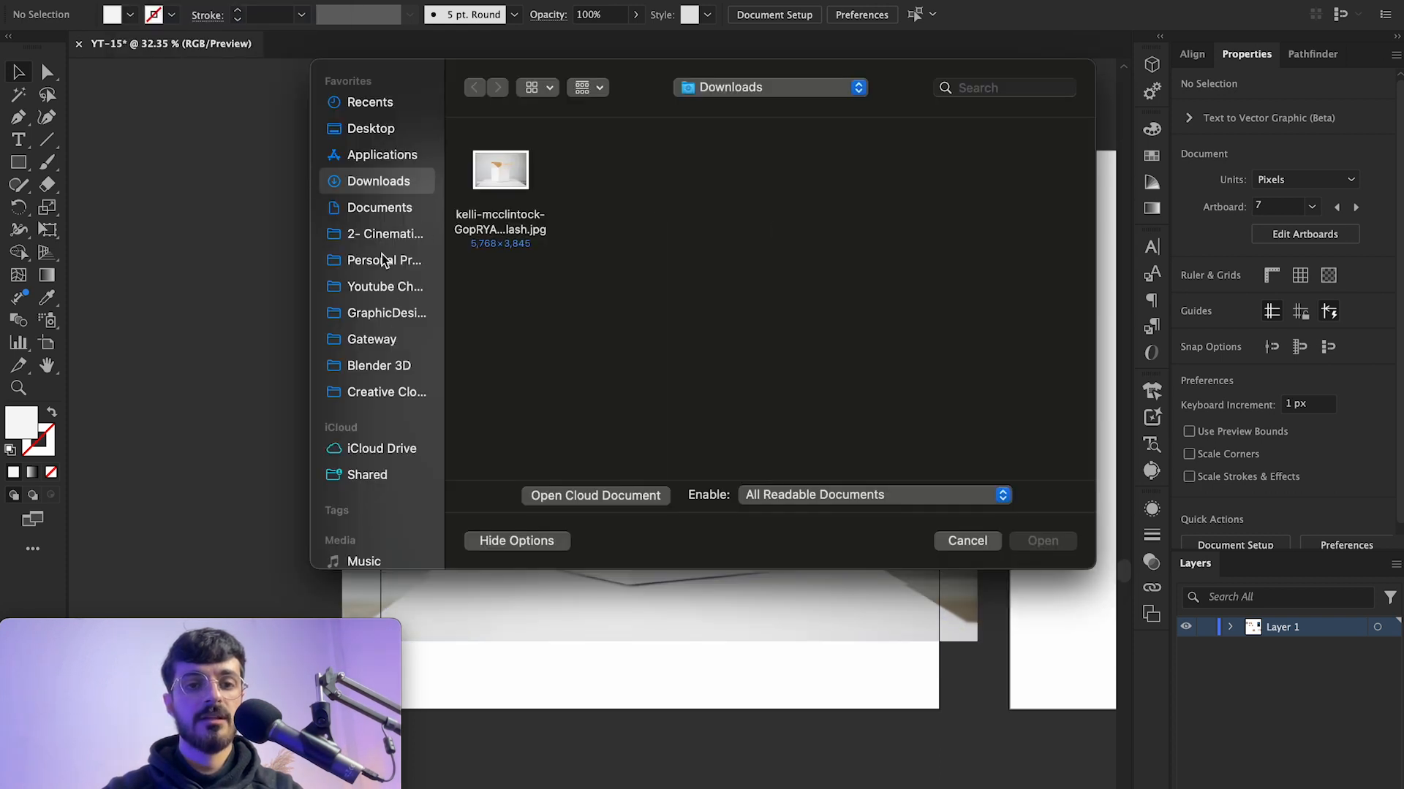
left_click(362, 344)
left_click(384, 260)
left_click(386, 313)
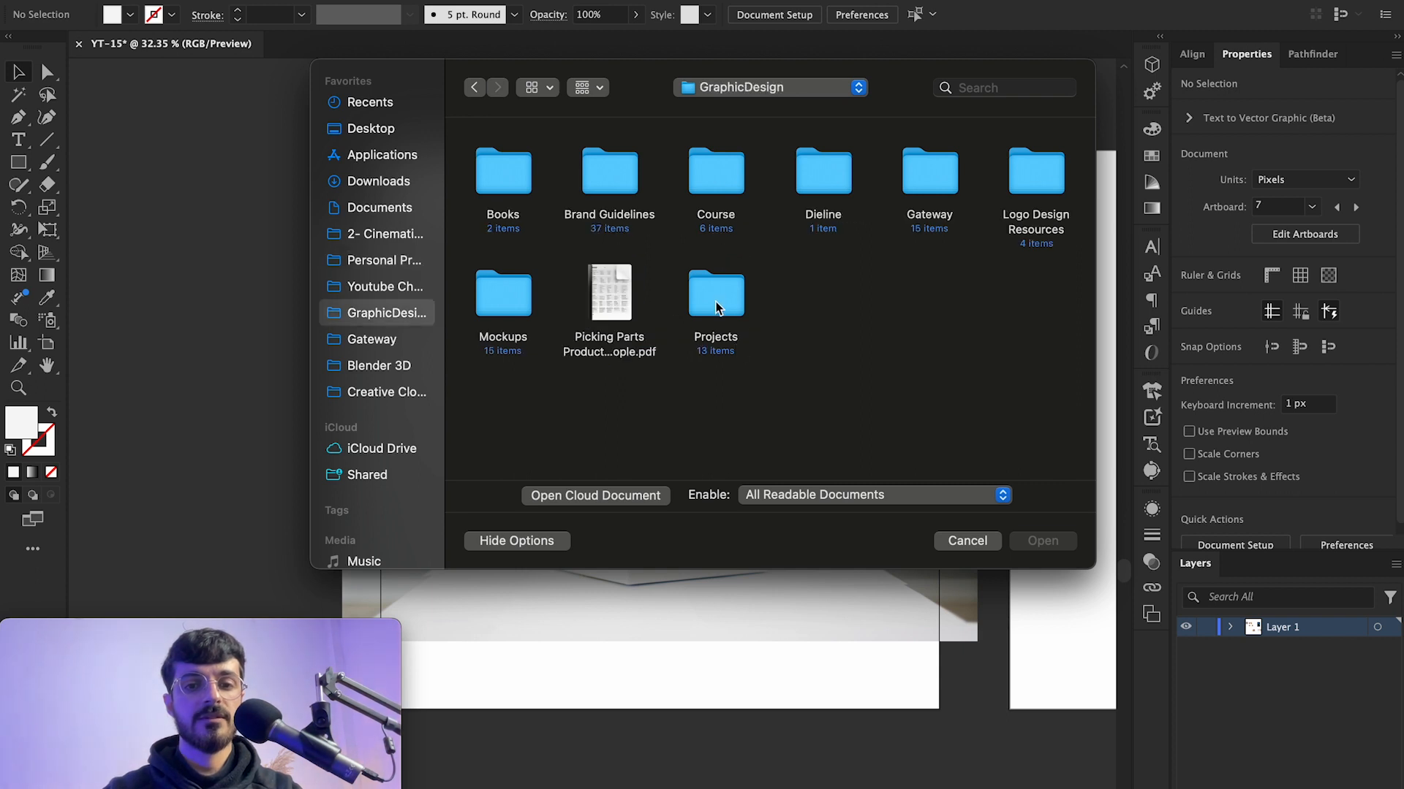
double_click(716, 294)
double_click(716, 294)
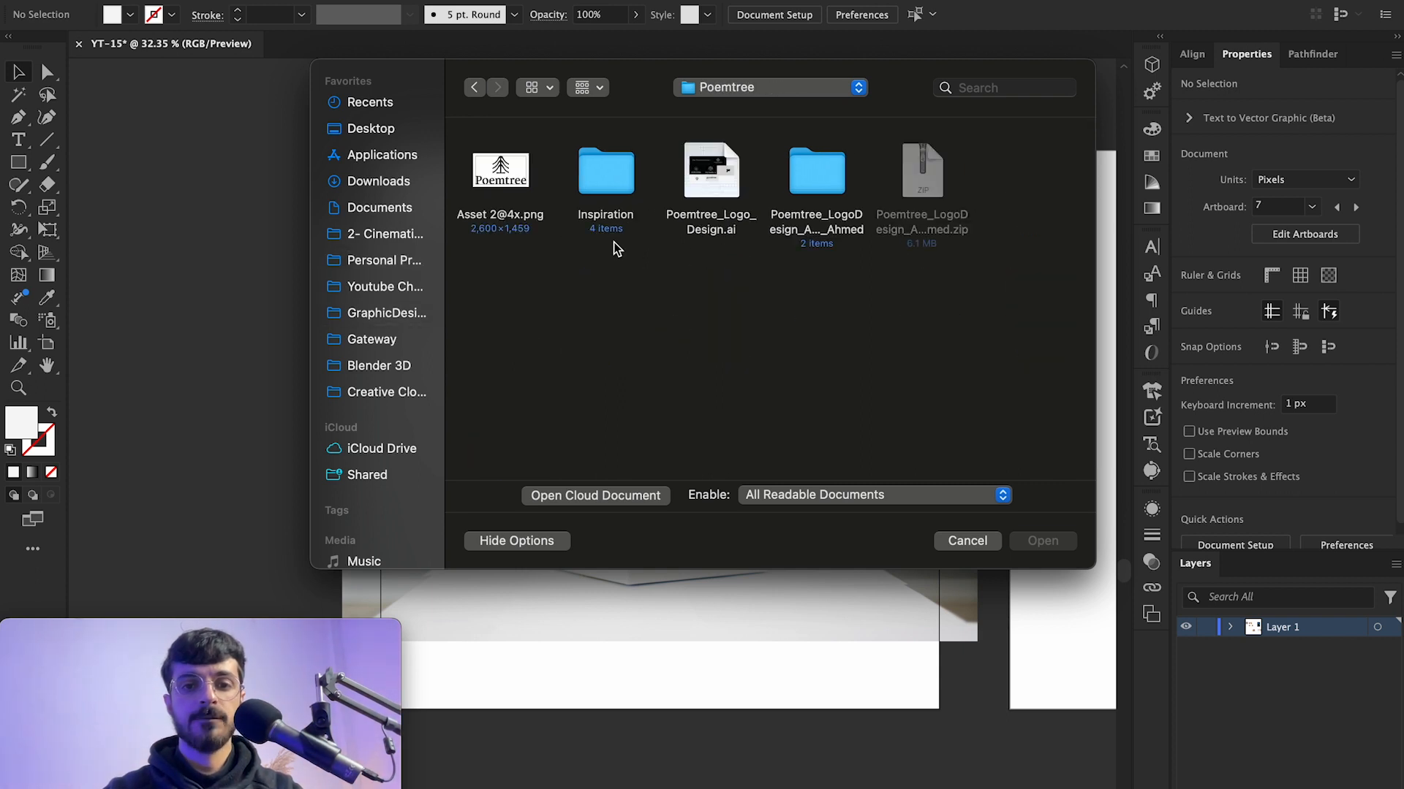
double_click(830, 186)
double_click(630, 189)
double_click(501, 175)
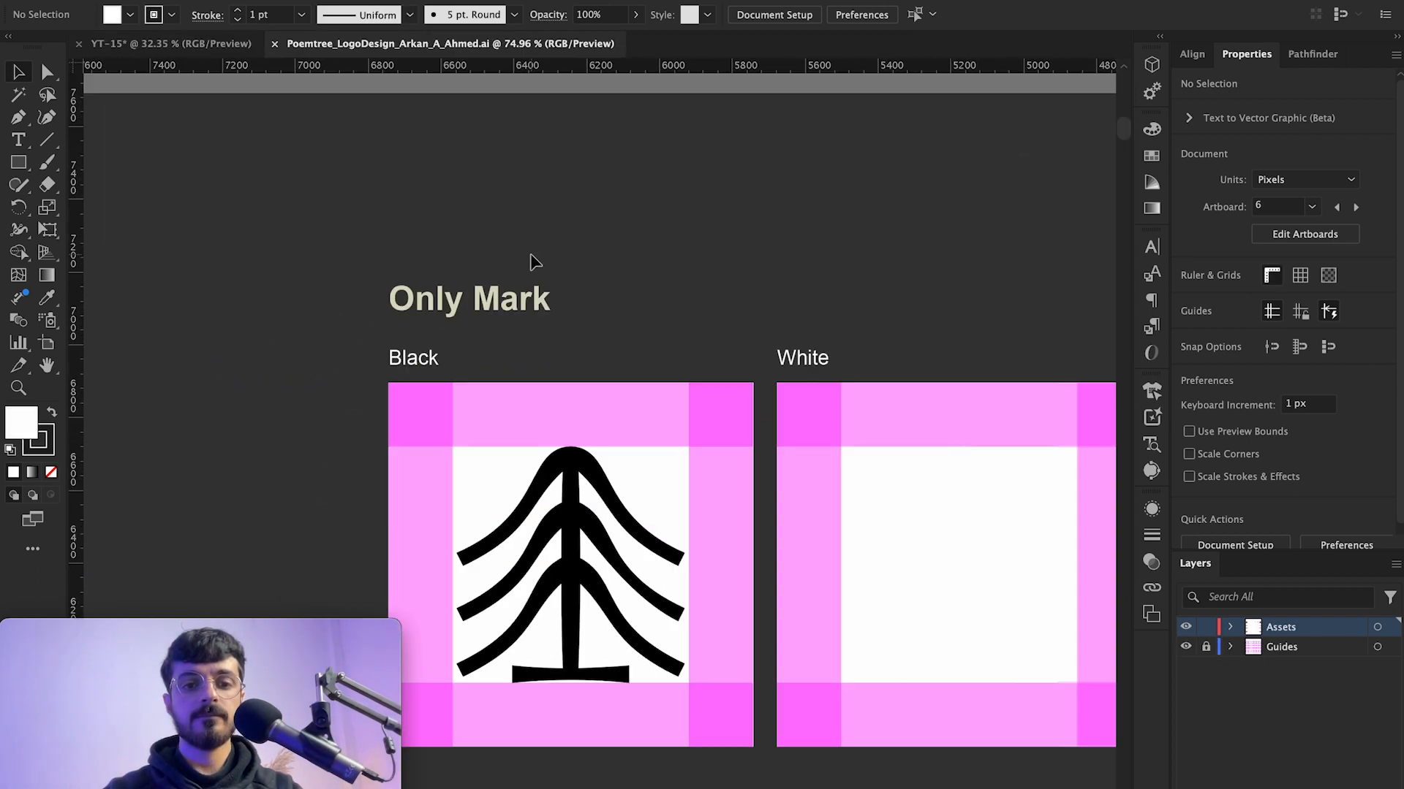
Step: Copy the vertical Poemtree combination mark and paste it into the box mockup document
scroll(530, 252, "down", 10)
scroll(563, 463, "up", 6)
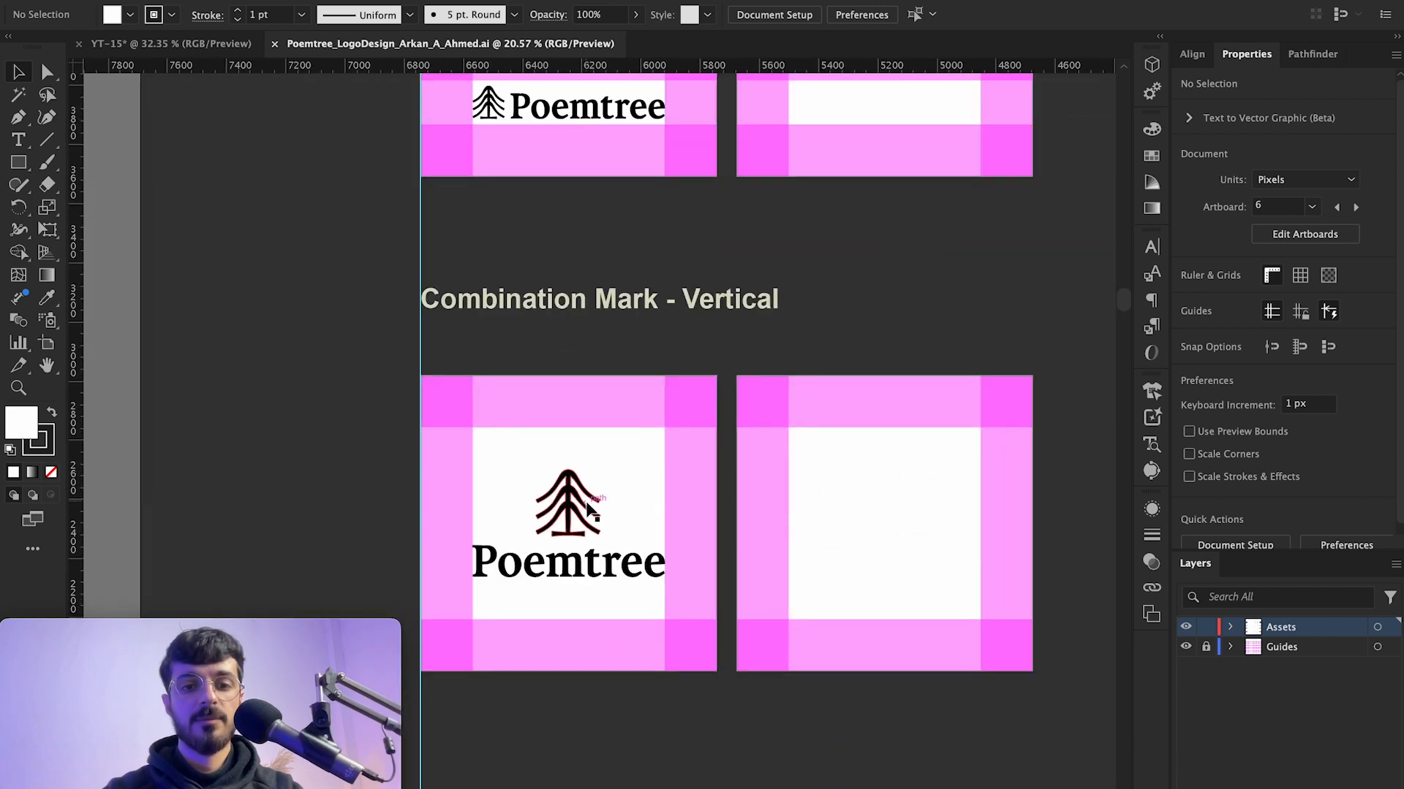
left_click(589, 509)
left_click(202, 46)
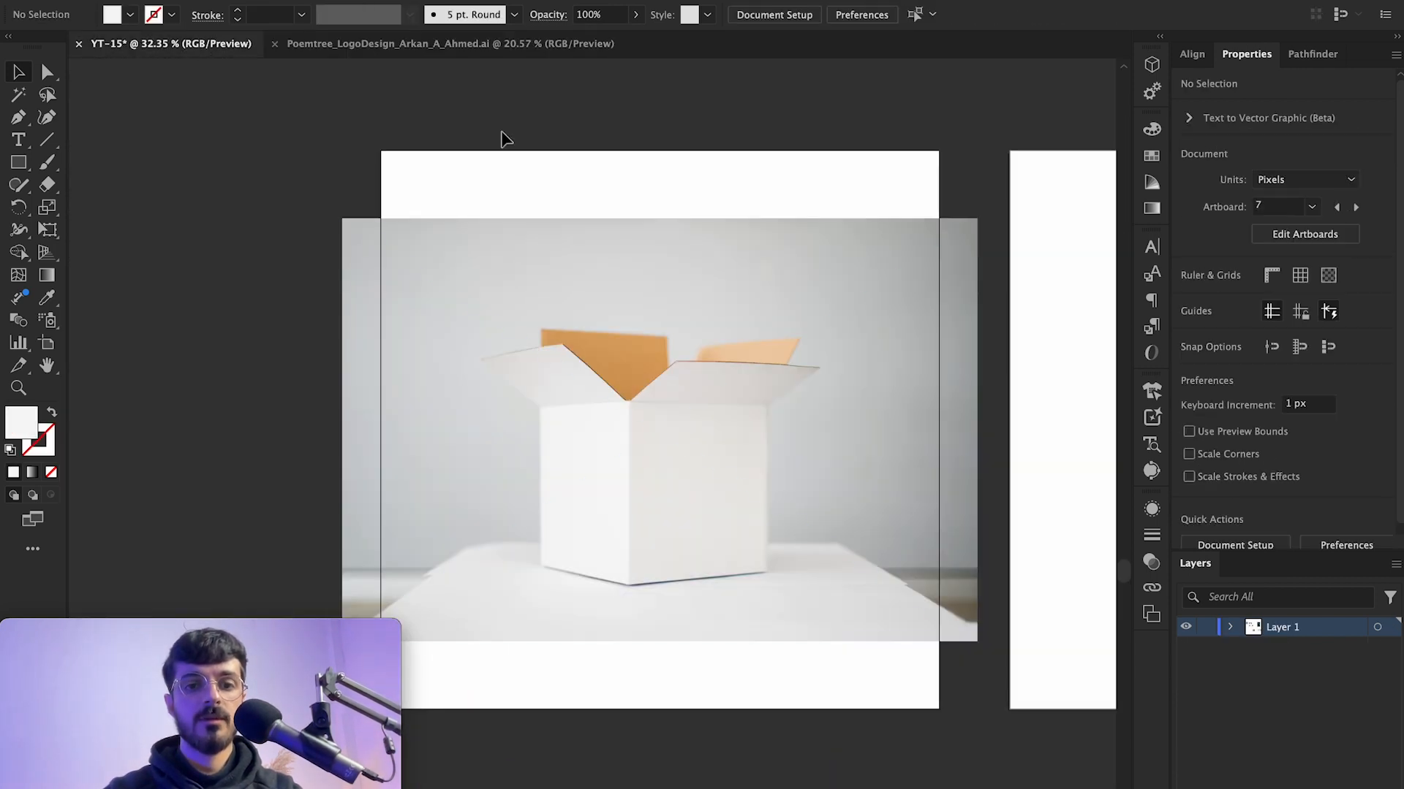
key("ctrl+v")
Step: Scale the pasted logo down to about 399 × 224 px and place it on the box's front
left_click(898, 191)
left_click(637, 432)
scroll(643, 433, "up", 4)
left_click_drag(297, 307, 387, 349)
left_click_drag(546, 405, 678, 479)
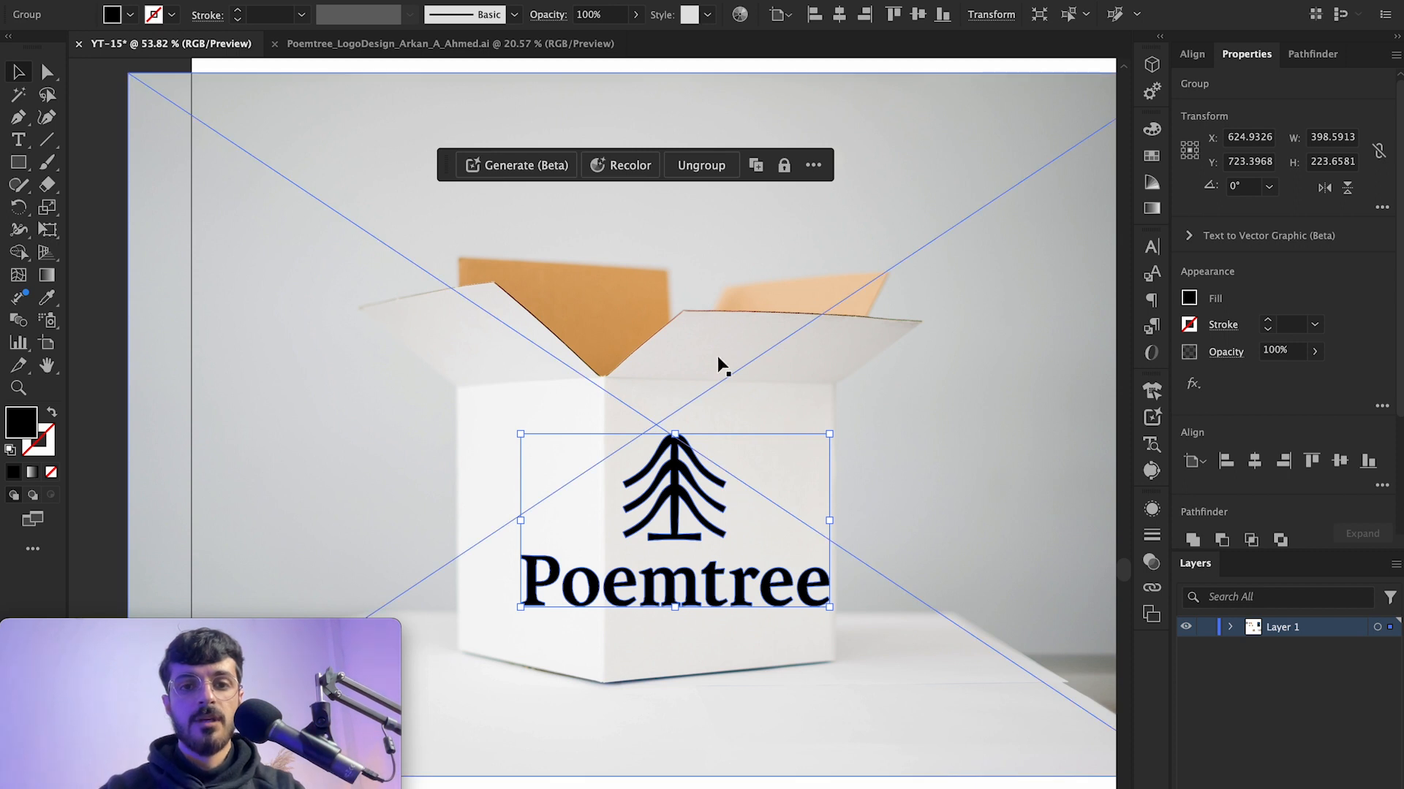
Step: Select the logo together with the box photo and apply Mockup to wrap the logo onto the box
scroll(592, 365, "down", 4)
left_click(799, 115)
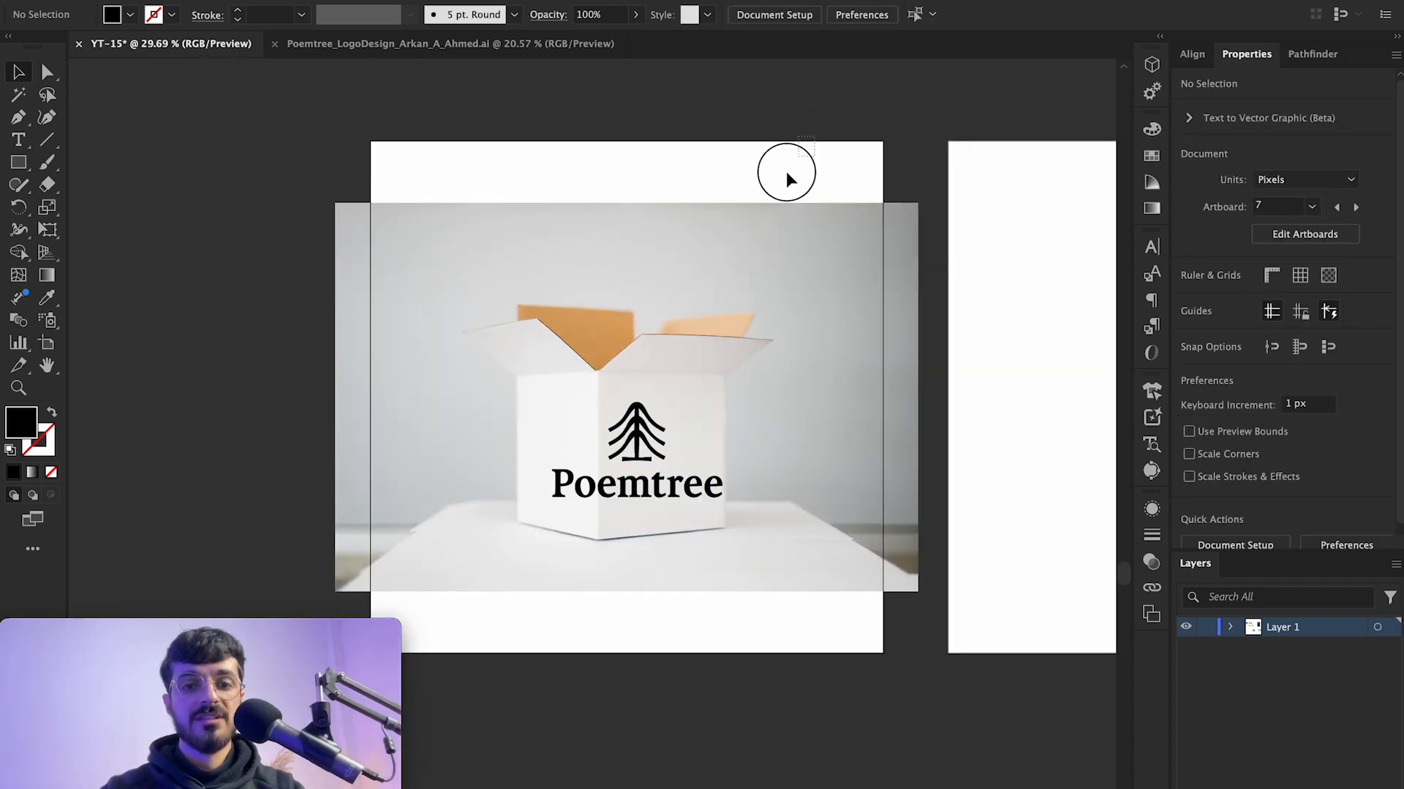
left_click_drag(507, 594, 626, 524)
scroll(626, 523, "up", 4)
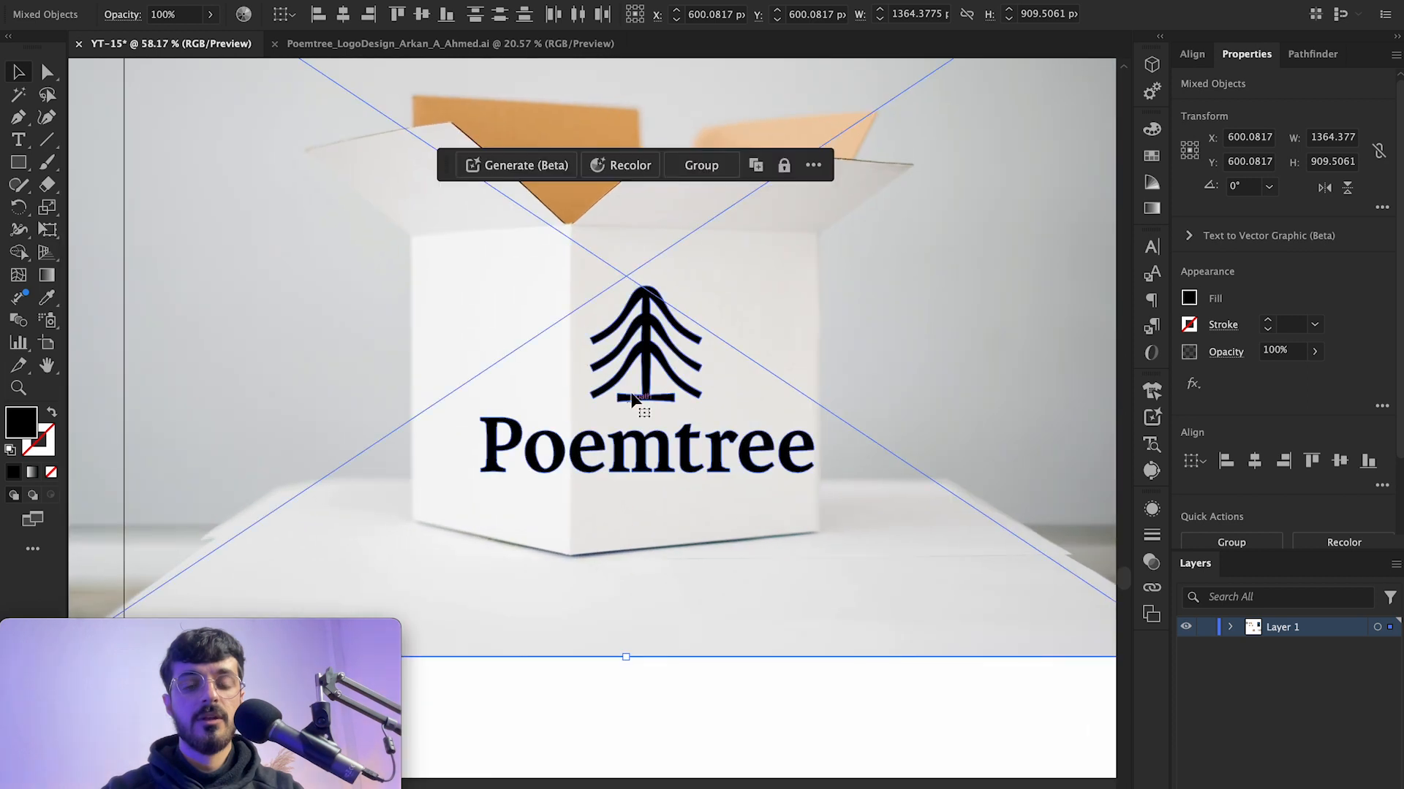
scroll(492, 322, "up", 2)
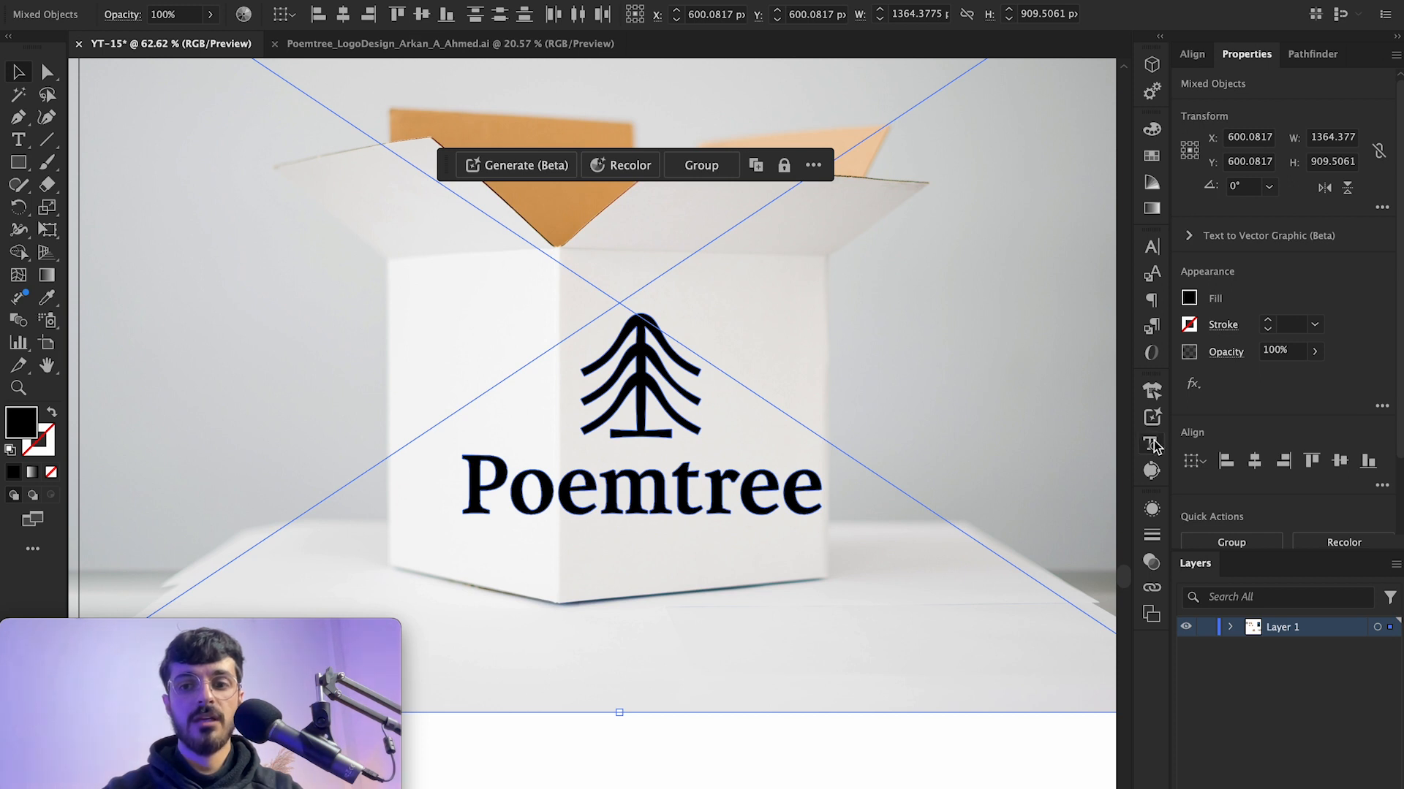
left_click(1153, 393)
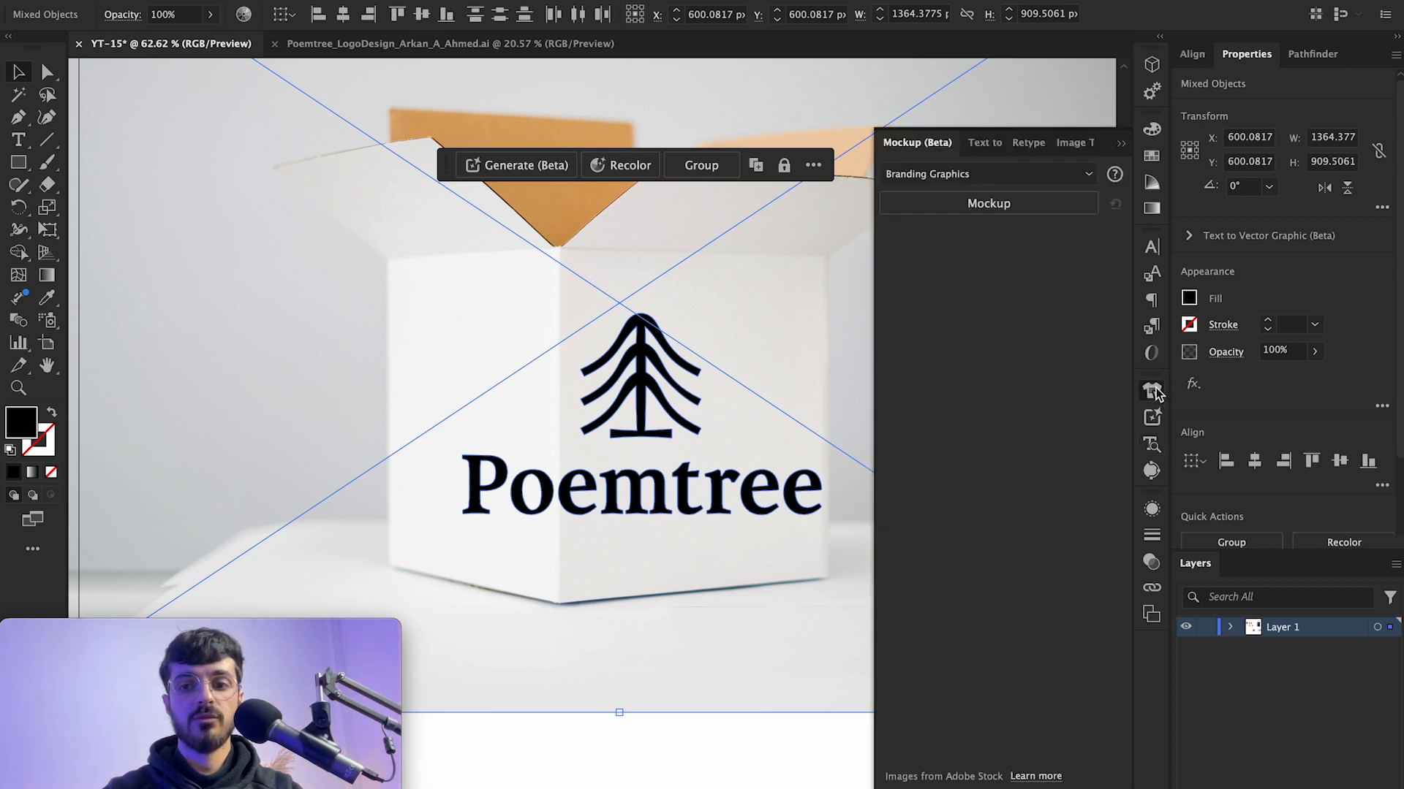
left_click(989, 209)
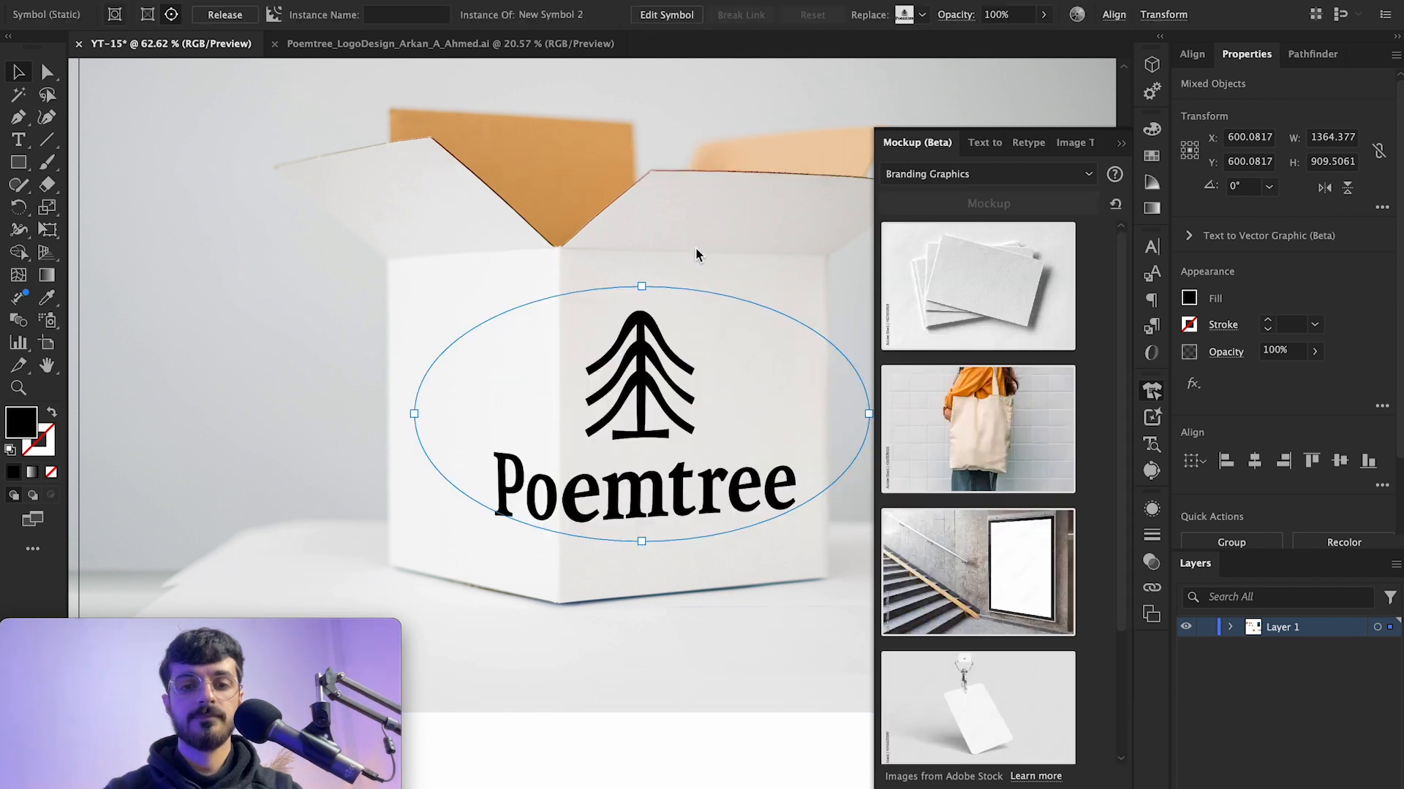
Step: Scale the mockup logo down to about 253 × 142 px and move it onto the box's left face
mouse_move(572, 406)
left_mouse_down()
mouse_move(555, 424)
mouse_move(512, 420)
mouse_move(627, 418)
mouse_move(695, 395)
mouse_move(494, 395)
mouse_move(567, 415)
mouse_move(519, 415)
mouse_move(601, 421)
mouse_move(596, 410)
left_mouse_up()
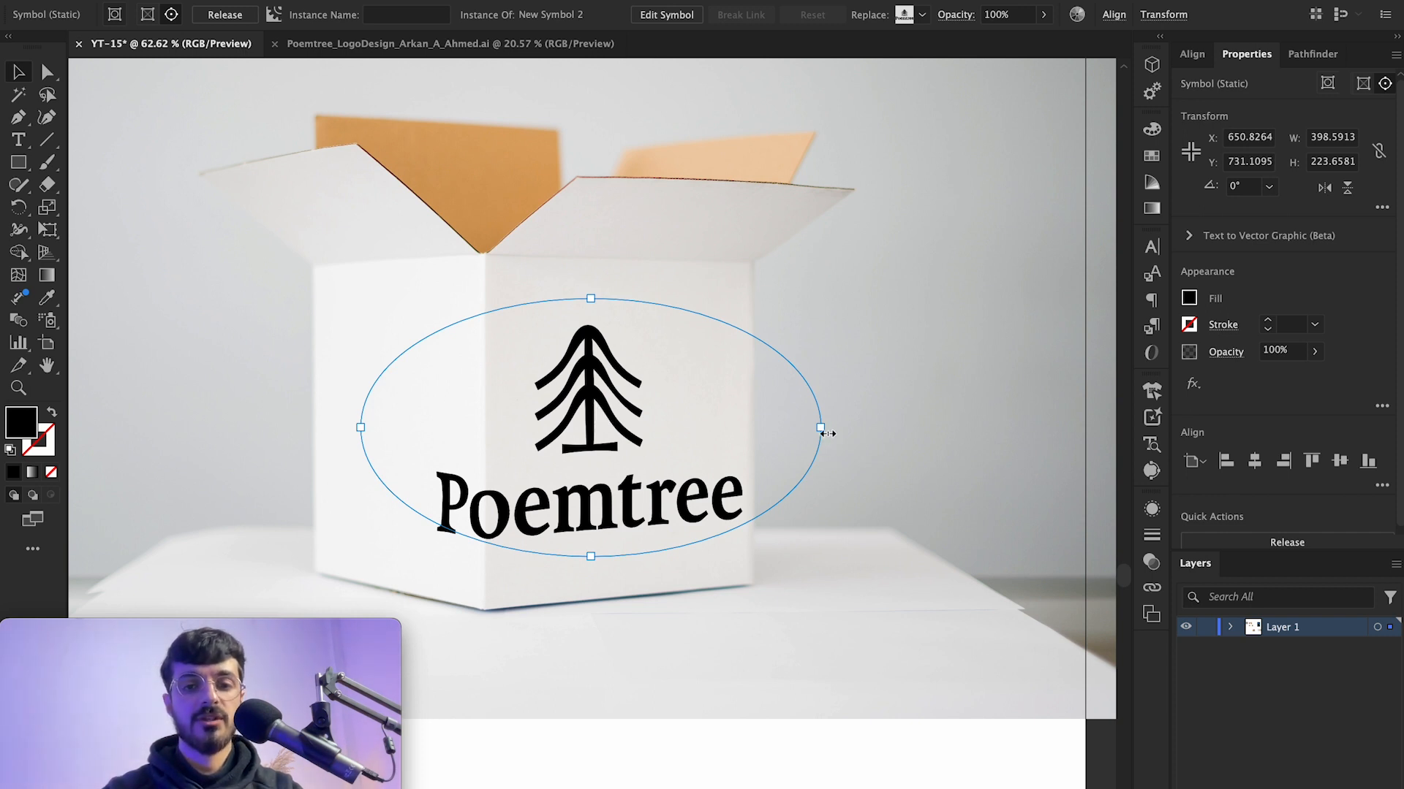
left_click_drag(824, 431, 488, 422)
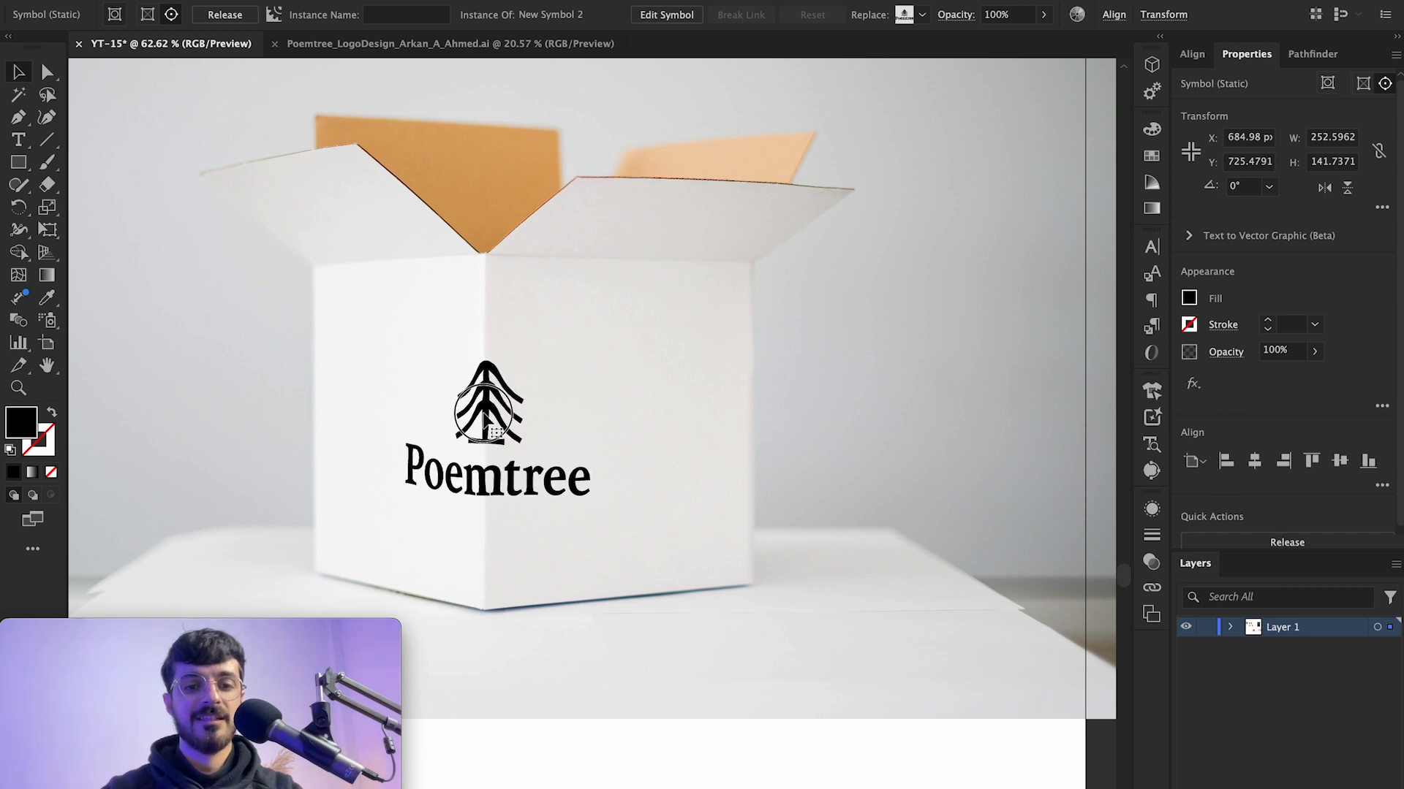
left_click_drag(481, 417, 399, 414)
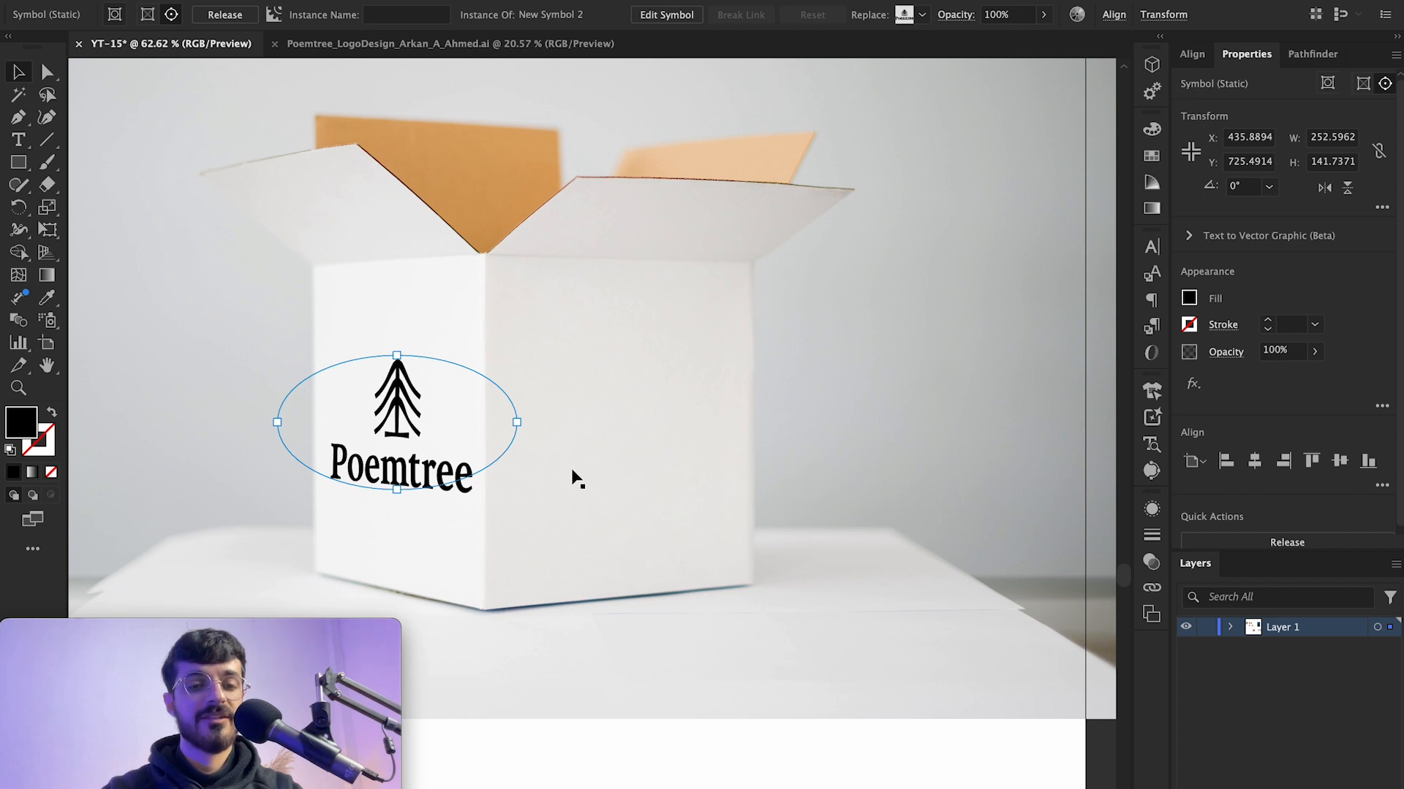
Step: Set the mockup logo's opacity to 80%
scroll(581, 484, "down", 5)
scroll(581, 484, "up", 10)
scroll(581, 484, "left", 5)
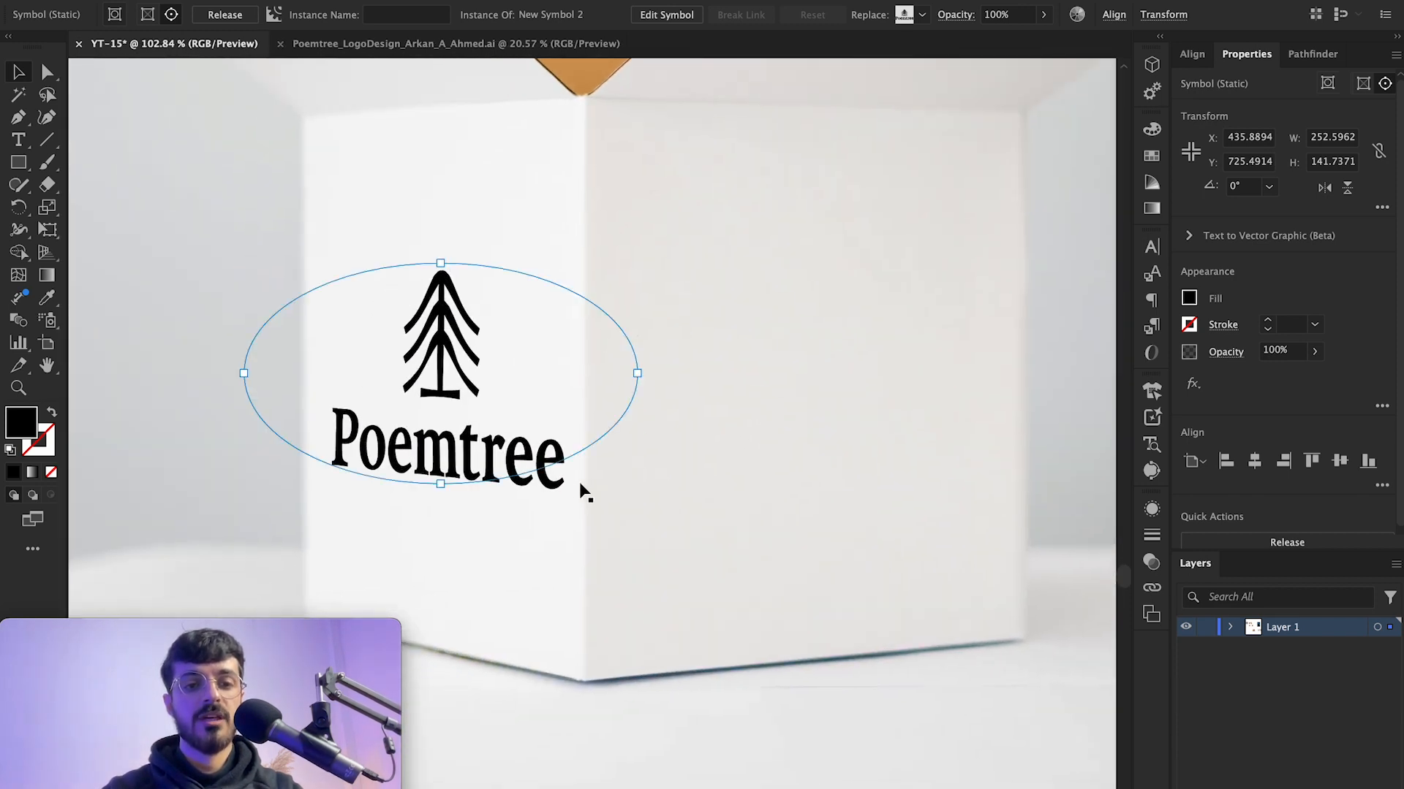
scroll(580, 381, "up", 5)
scroll(804, 438, "left", 3)
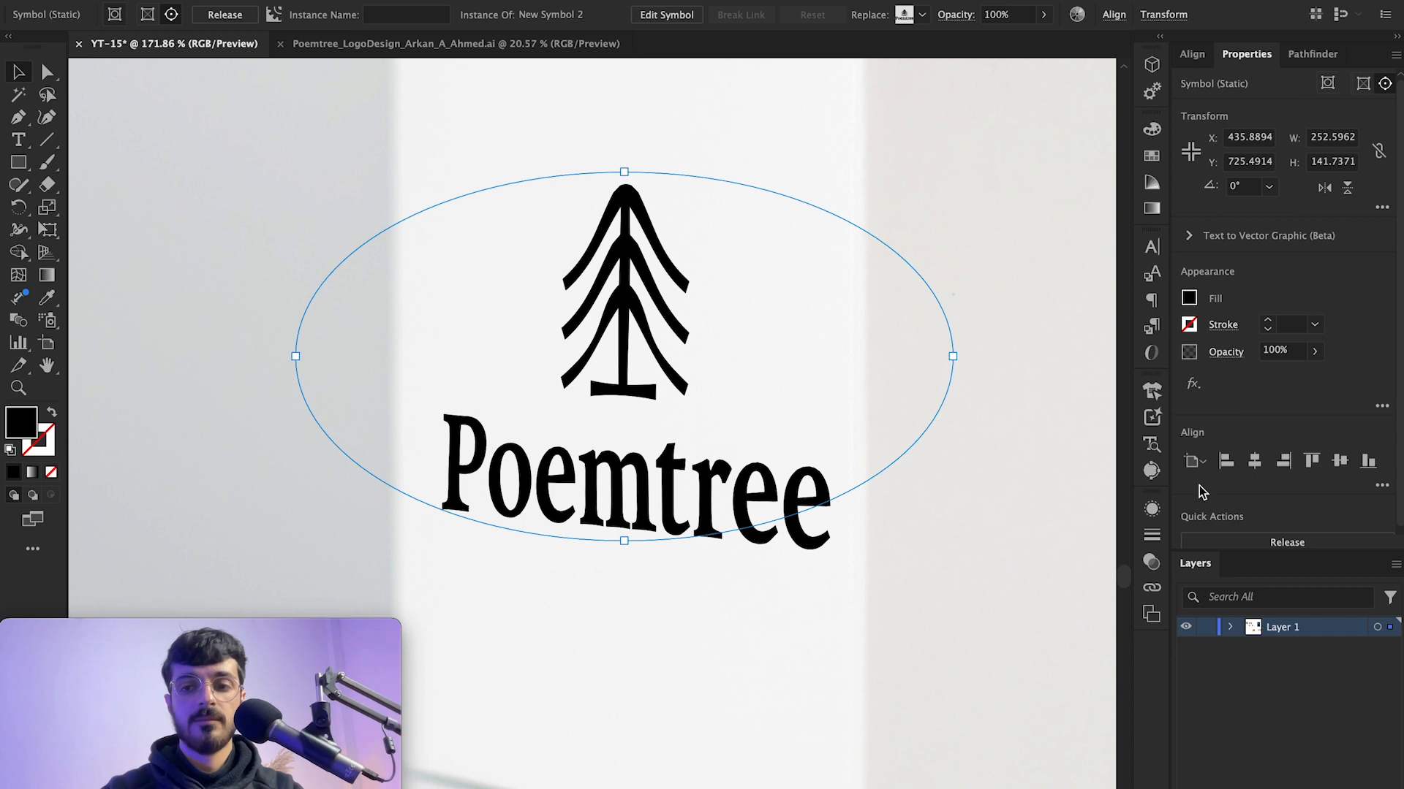
left_click(1153, 556)
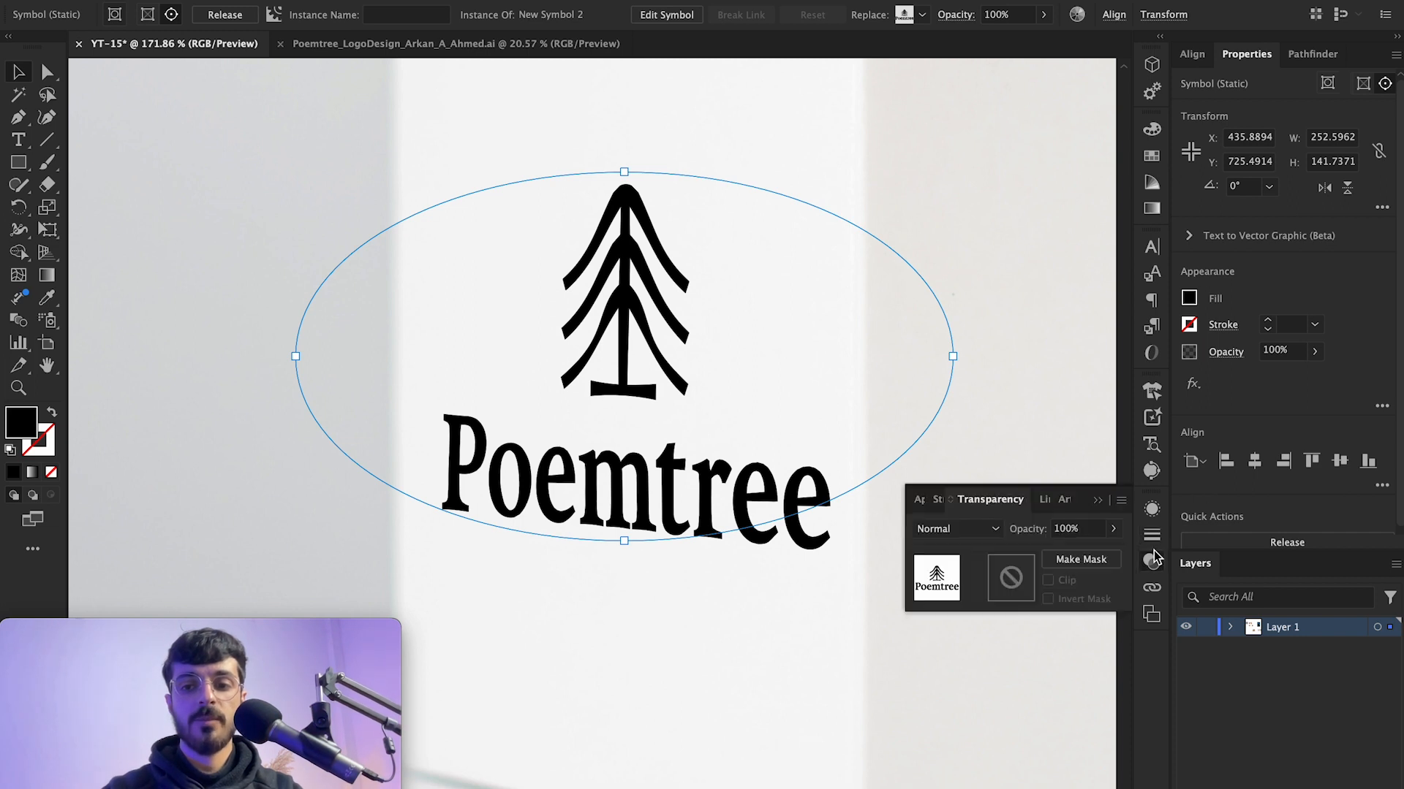
left_click(966, 531)
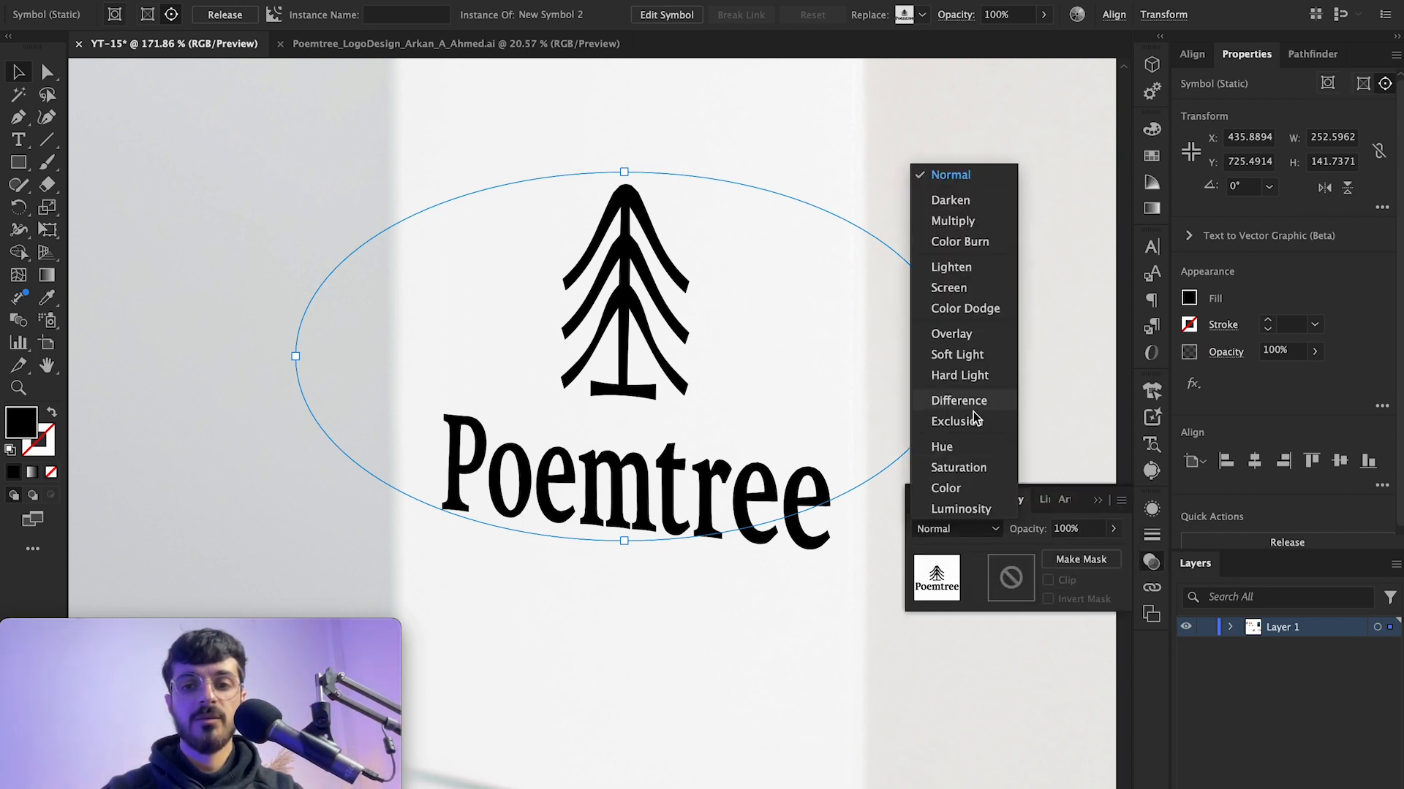
left_click(741, 423)
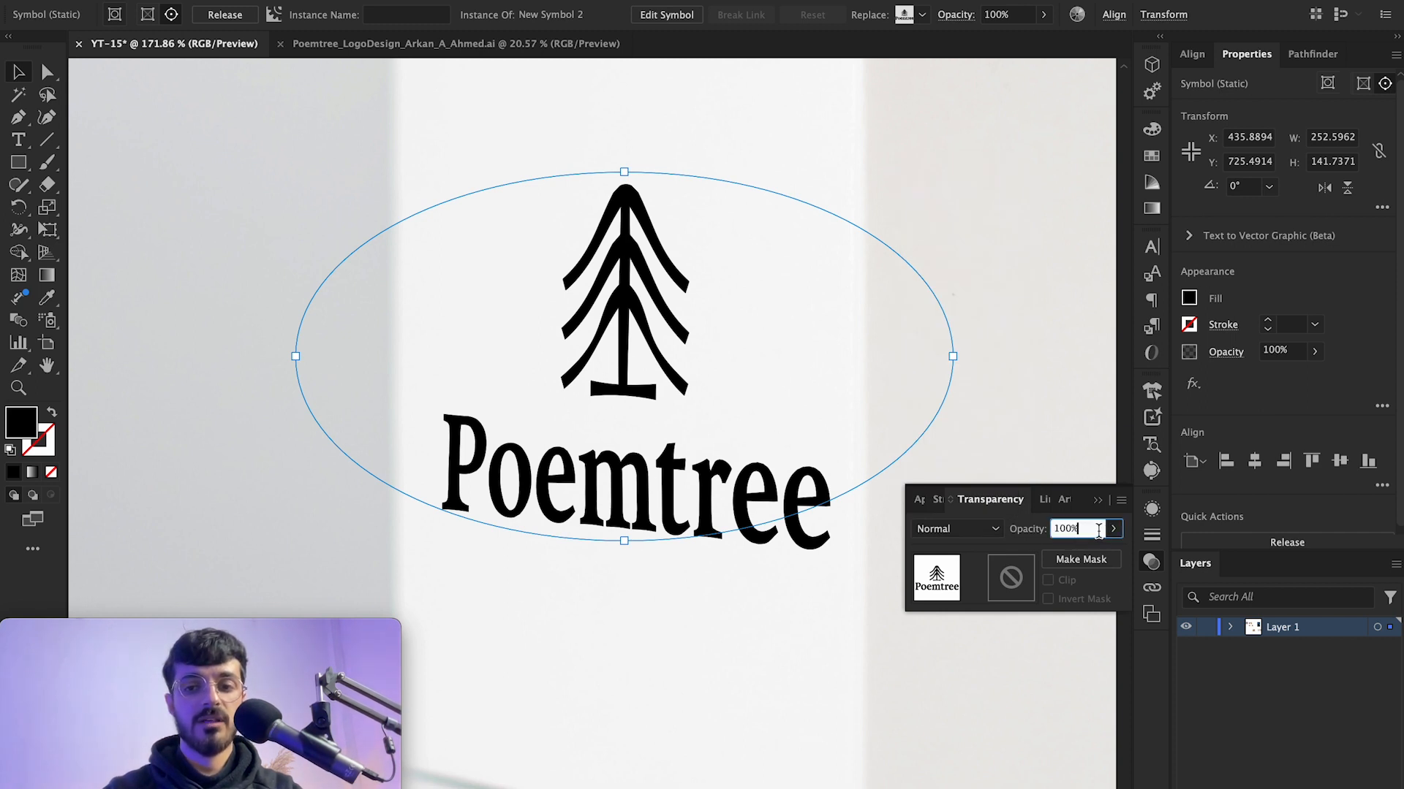
key("shift+Down")
key("shift+Down")
key("shift+Up")
key("shift+Down")
key("shift+Down")
key("shift+Down")
key("shift+Up")
key("shift+Up")
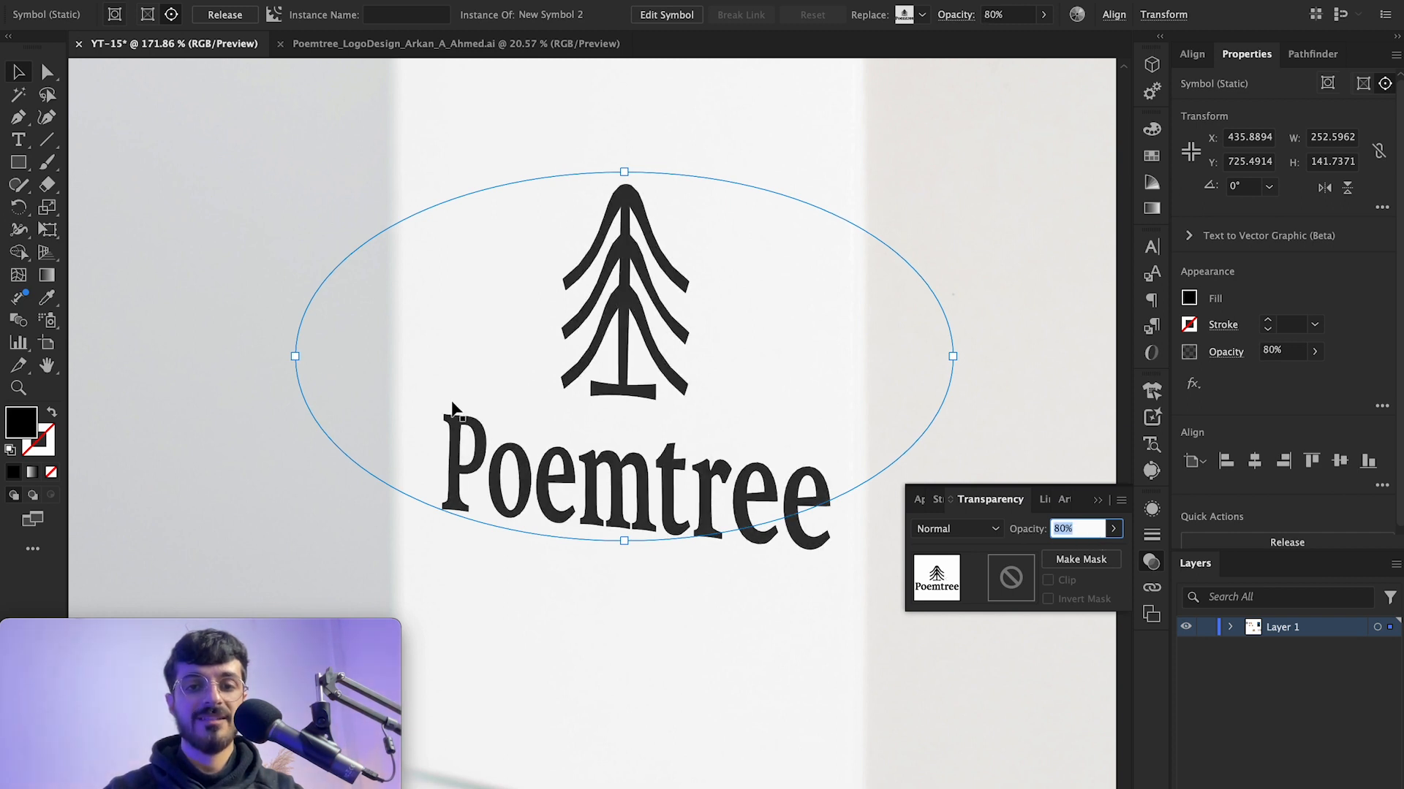
Step: Deselect everything and switch to Trim View to preview the finished mockup
left_click(217, 408)
scroll(217, 408, "down", 5)
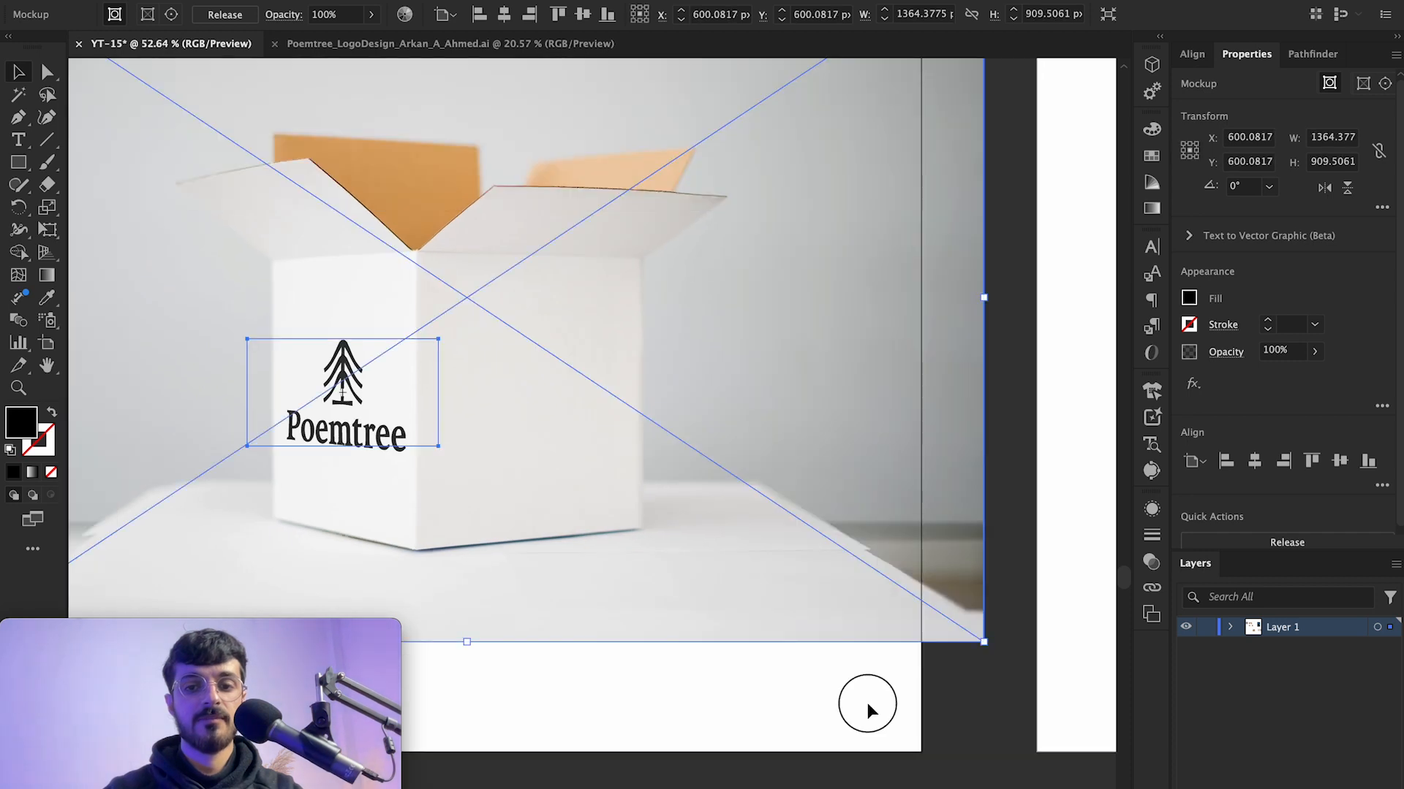
left_click(867, 703)
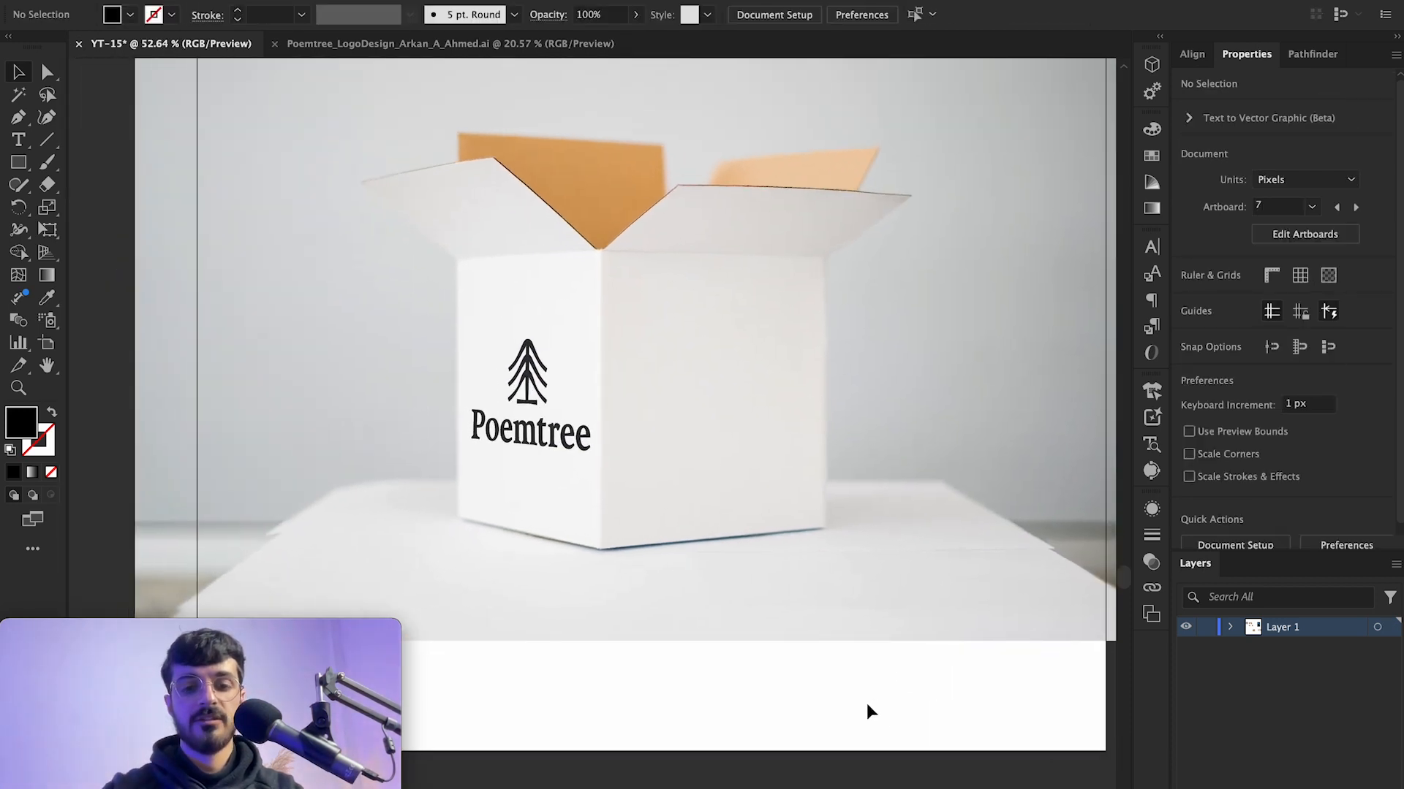
key("super+shift+t")
Step: Copy the Poemtree logo again from the logo file and paste it onto the empty next artboard
scroll(802, 665, "down", 1)
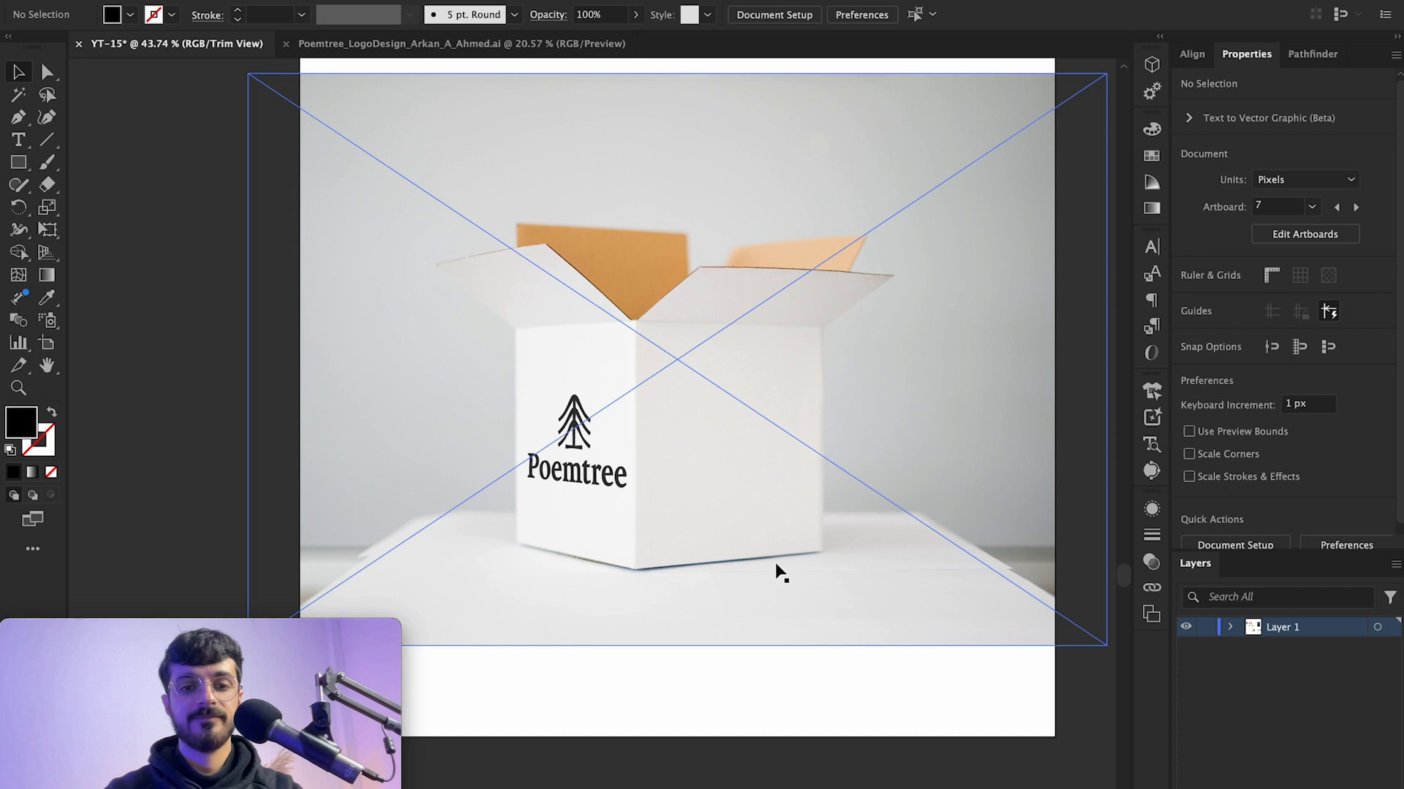
scroll(739, 556, "right", 10)
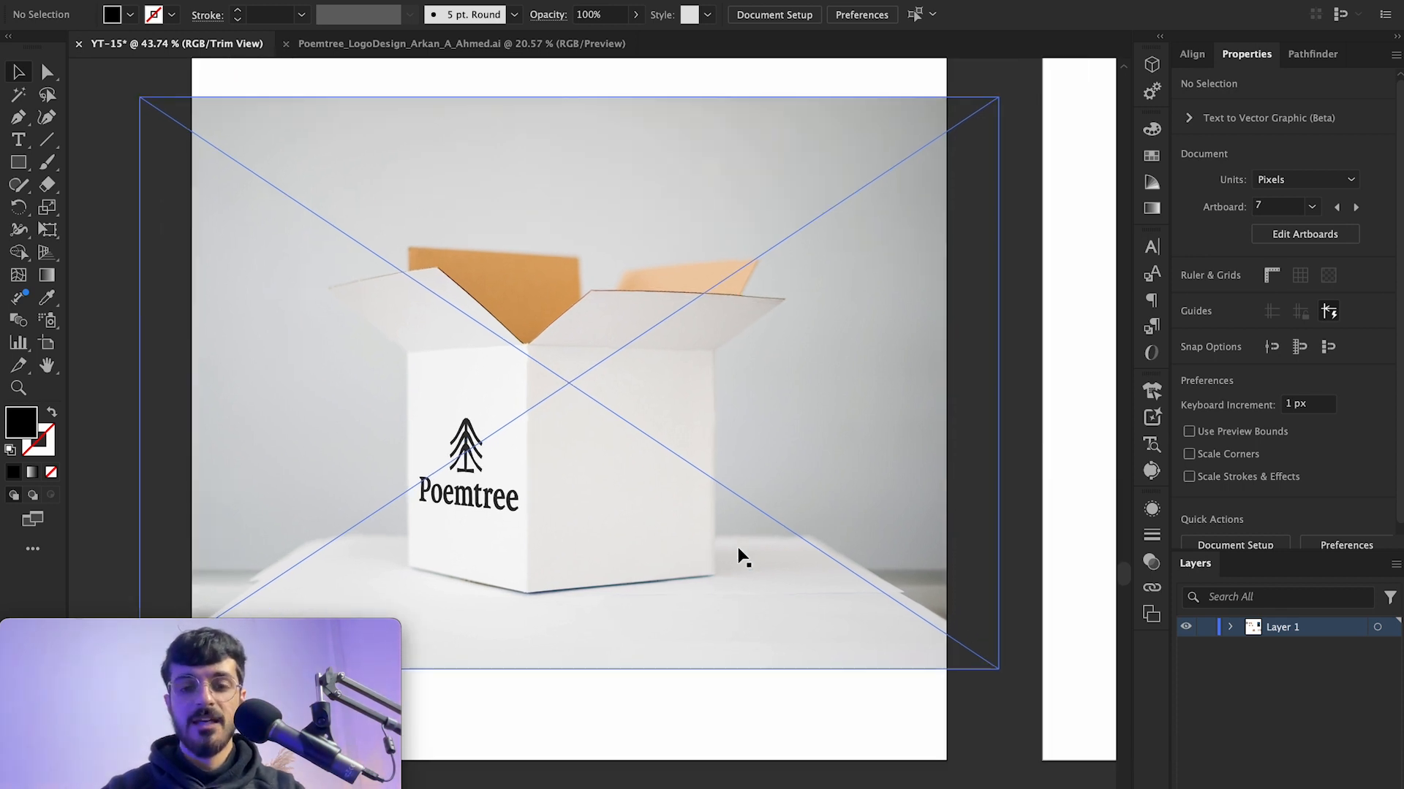
scroll(739, 556, "right", 10)
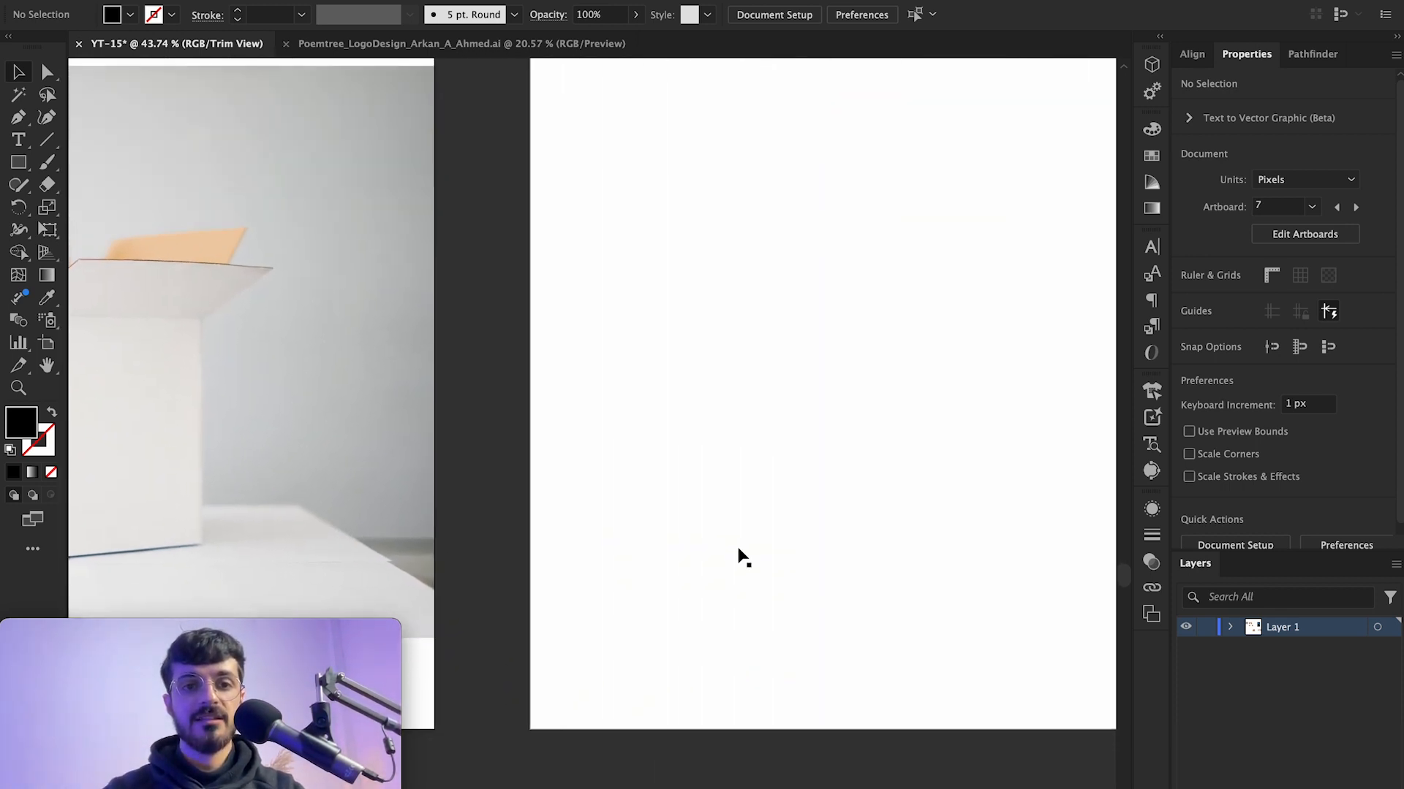
scroll(738, 555, "down", 2)
scroll(738, 549, "left", 2)
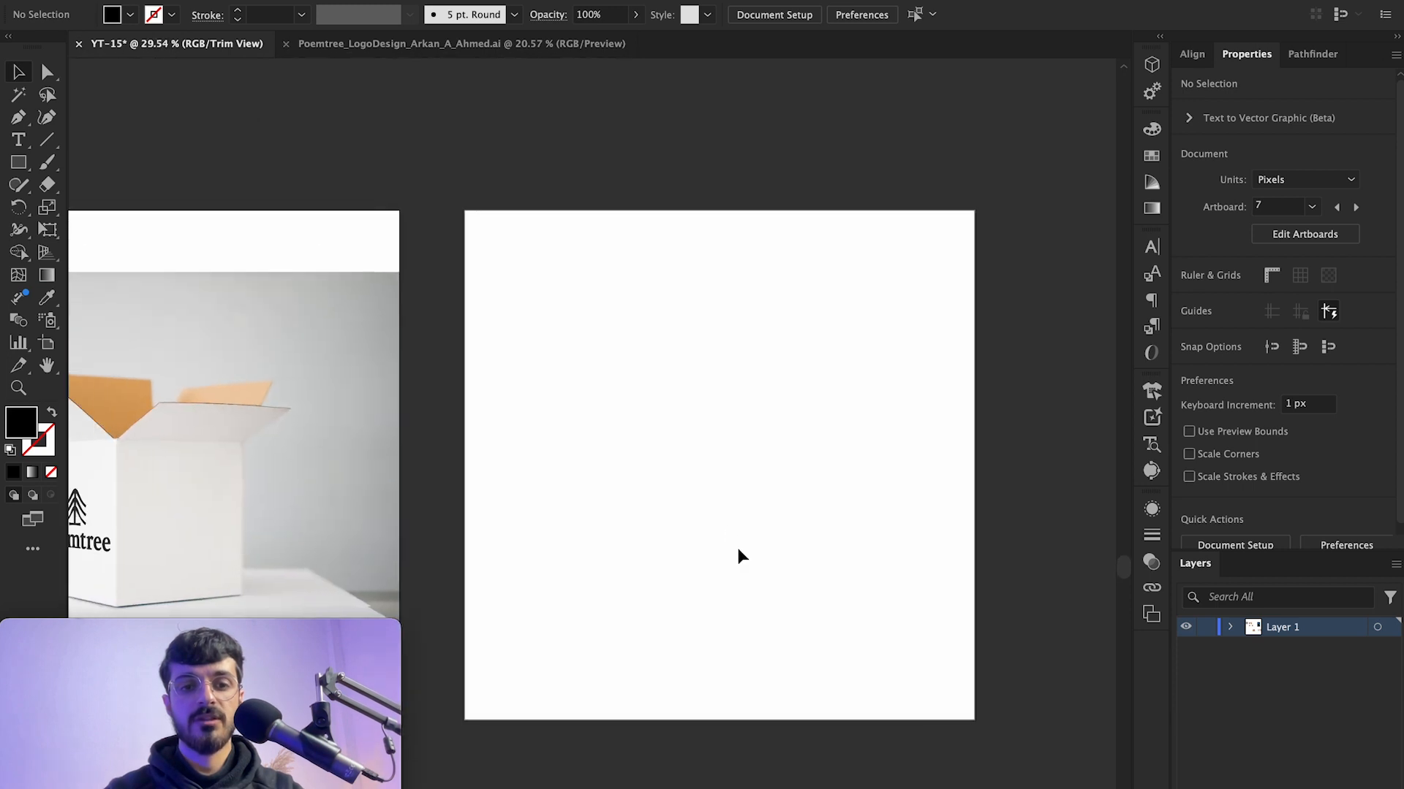
left_click(449, 45)
left_click(628, 460)
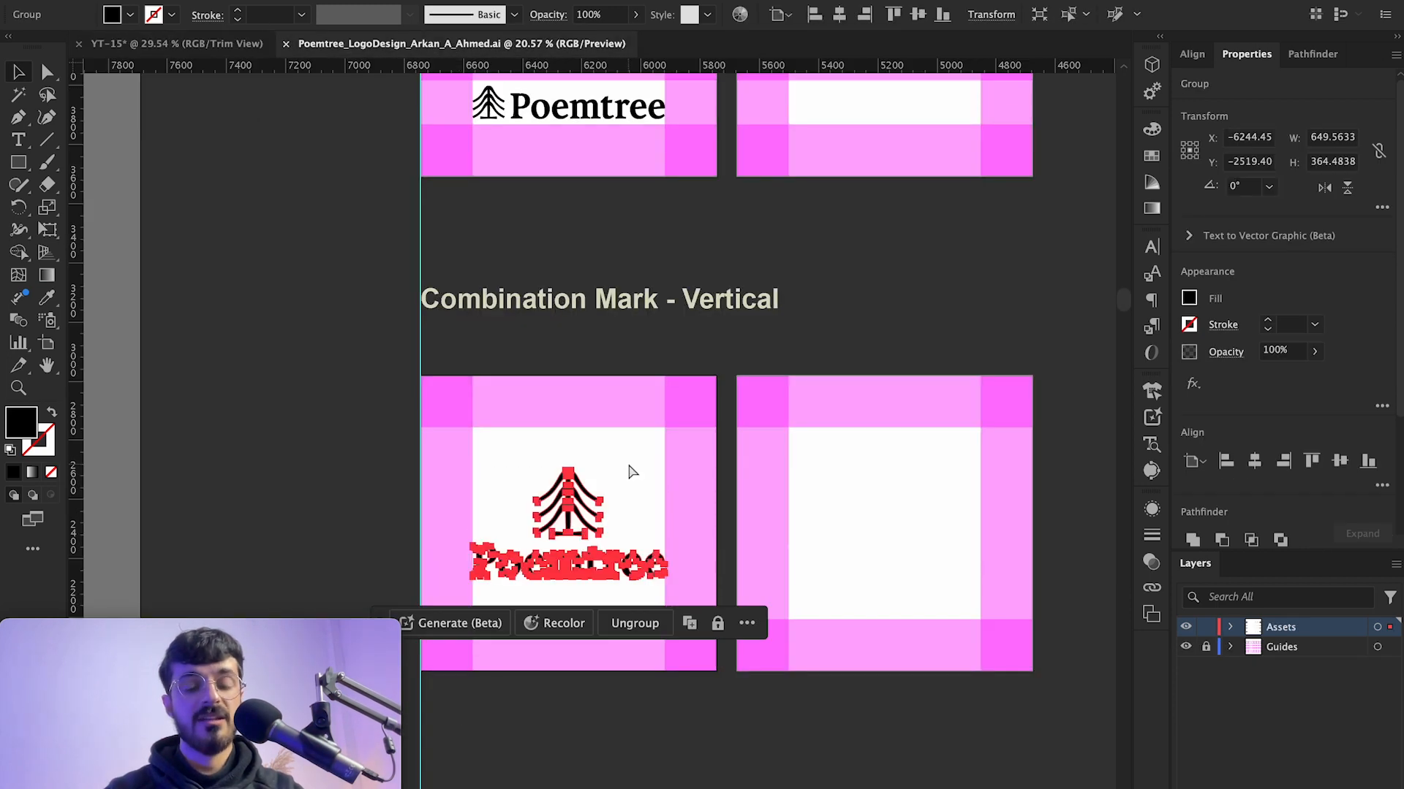
left_click(176, 43)
key("ctrl+v")
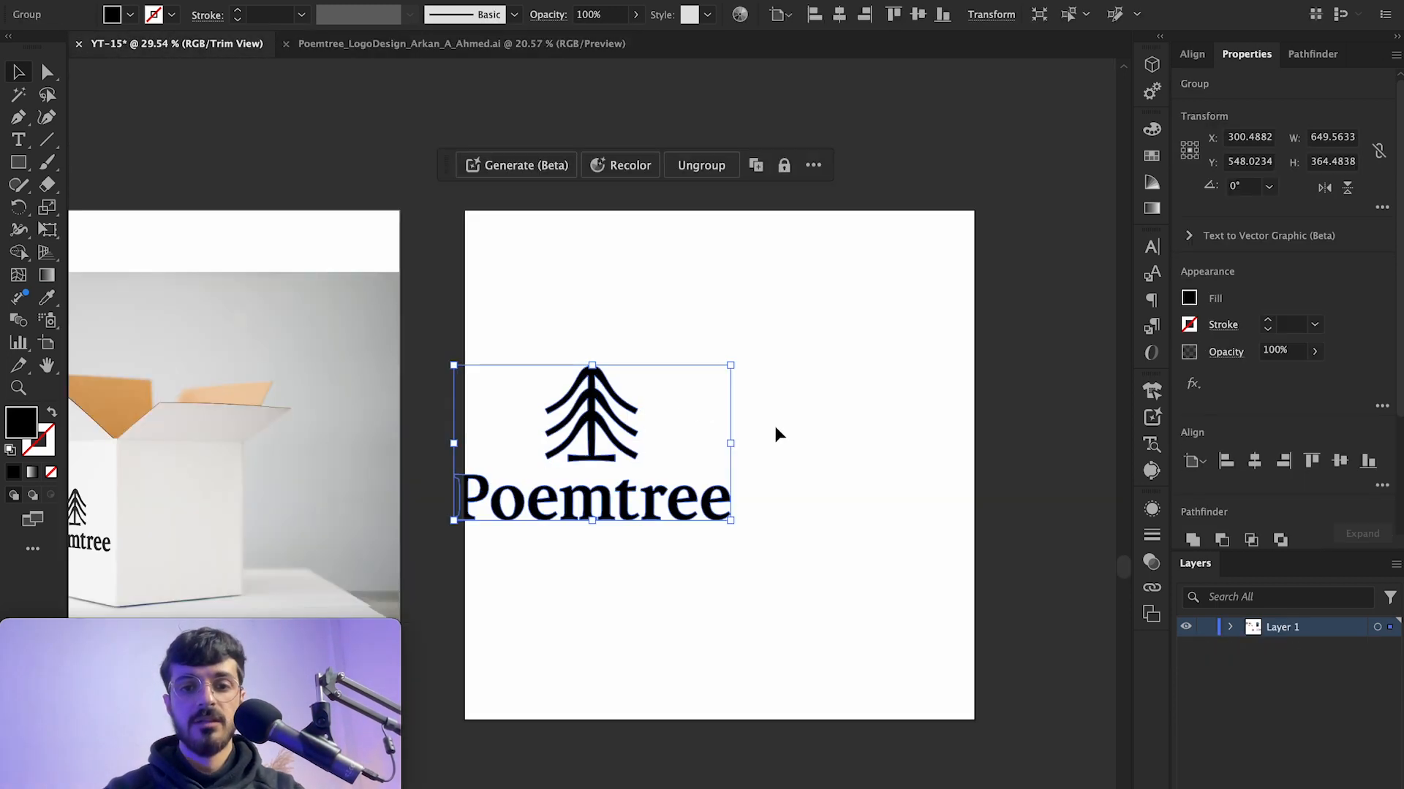
Step: Center the pasted logo horizontally and vertically on the artboard
left_click(804, 324)
left_click(588, 421)
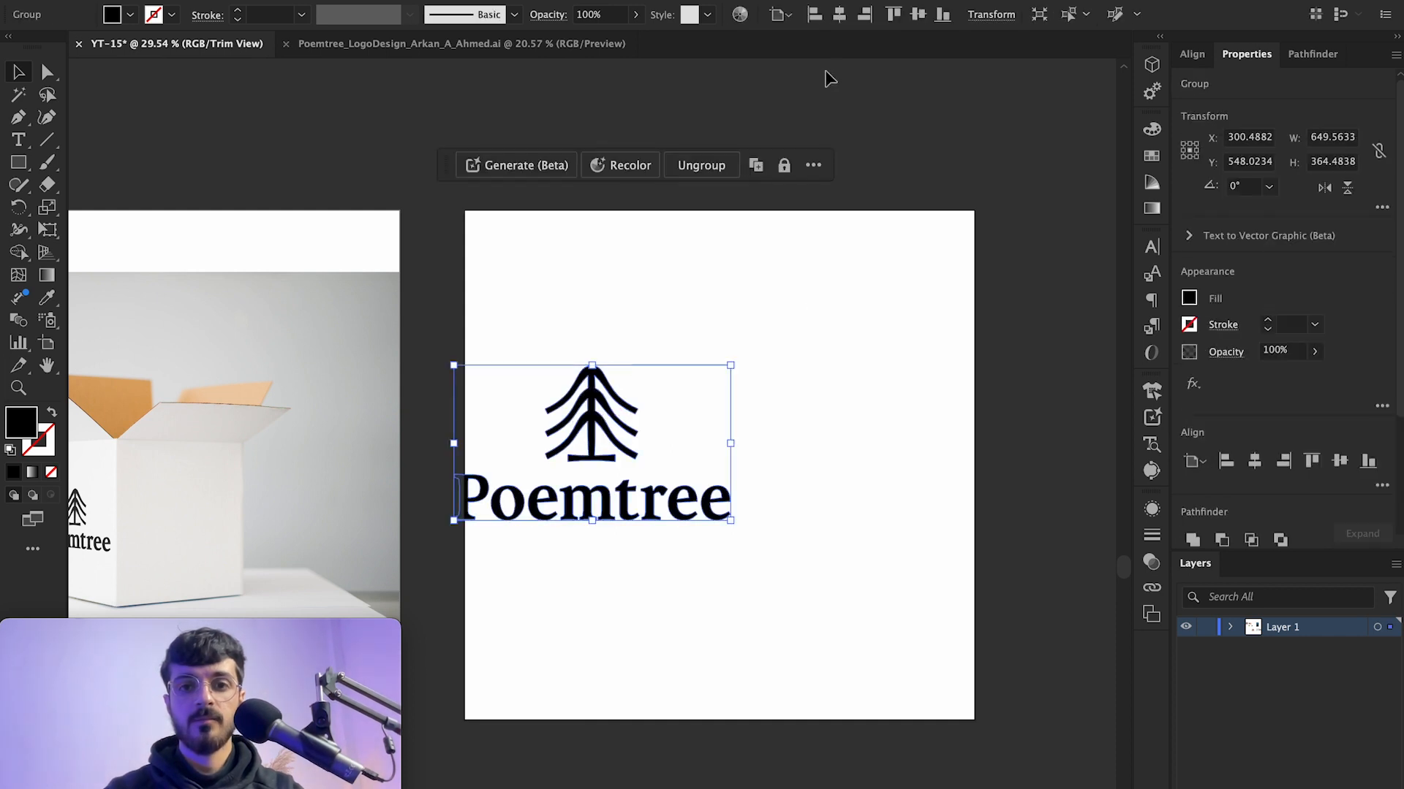
left_click(840, 14)
left_click(918, 14)
left_click(823, 226)
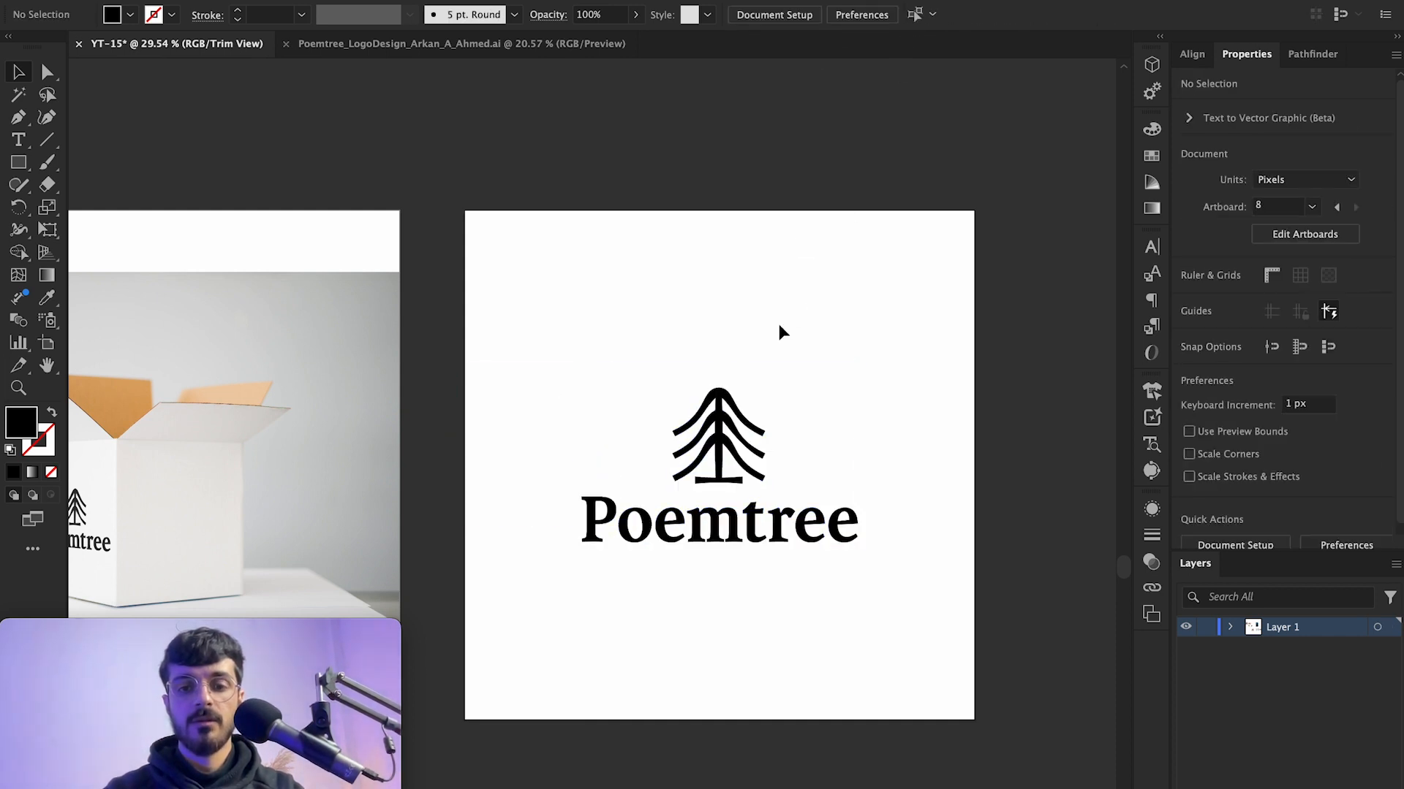
scroll(778, 322, "up", 2)
scroll(777, 322, "down", 3)
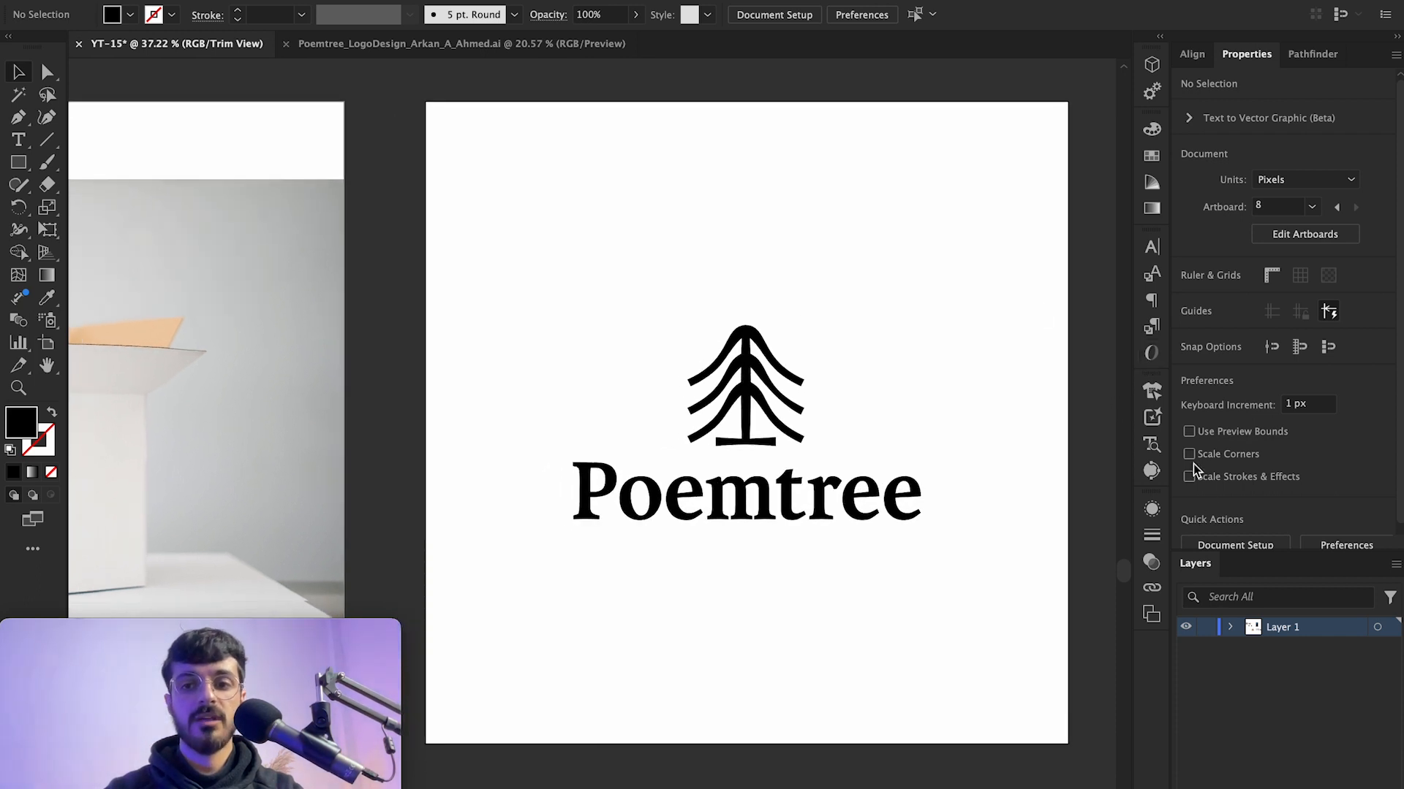
Step: Open the Mockup panel and apply the stairway poster template from Branding Graphics to the Poemtree logo
left_click(1152, 394)
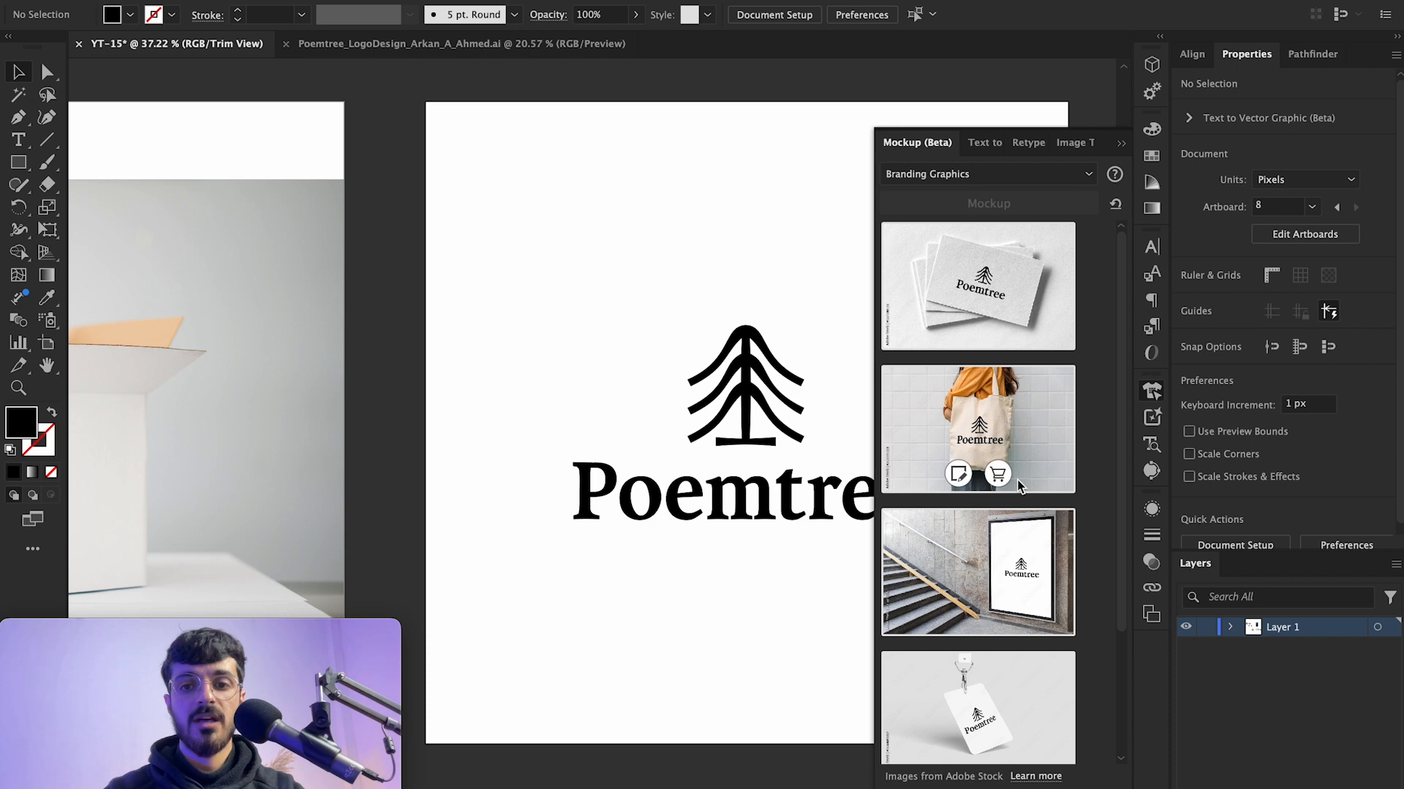
scroll(1082, 409, "down", 2)
left_click_drag(1122, 336, 1121, 450)
left_click_drag(1119, 400, 1120, 344)
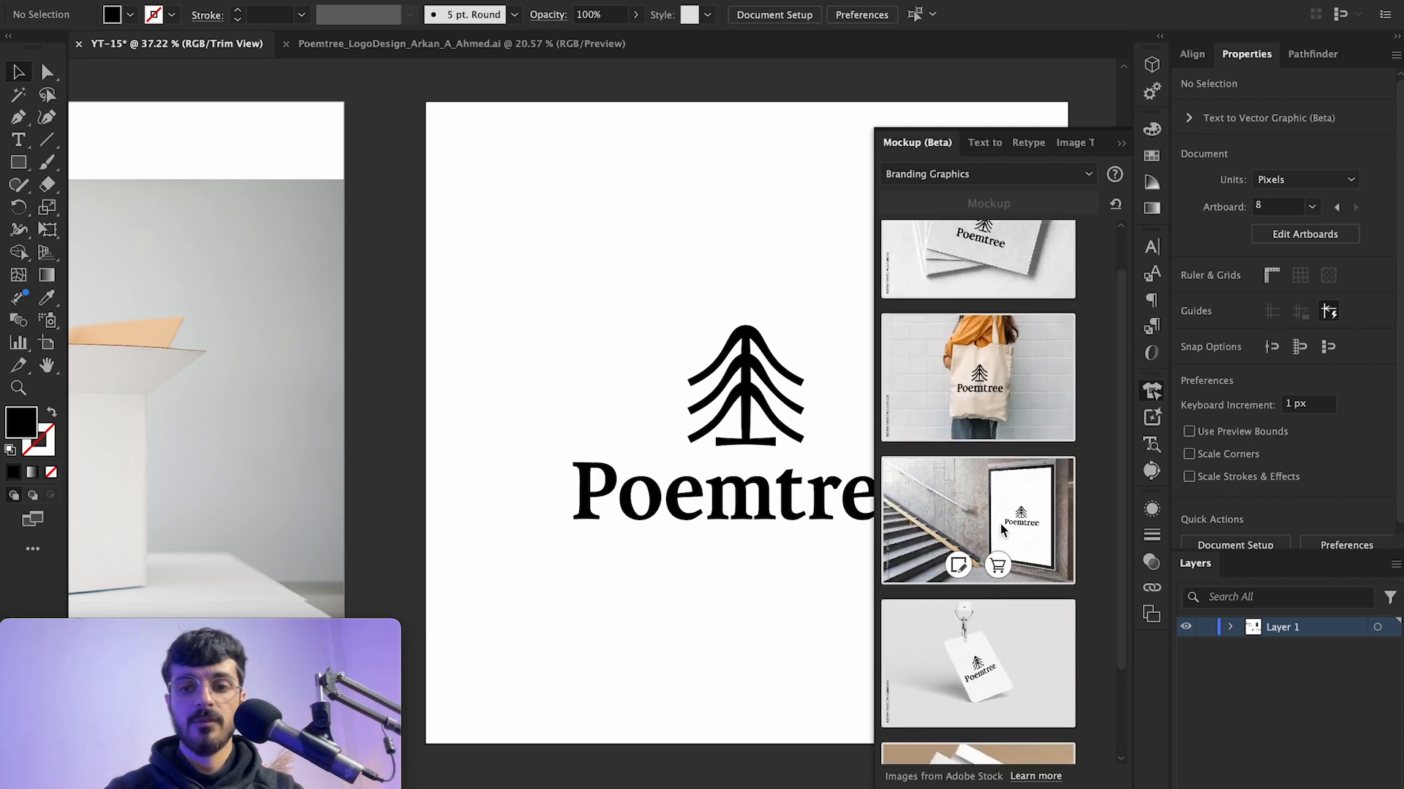
left_click(958, 566)
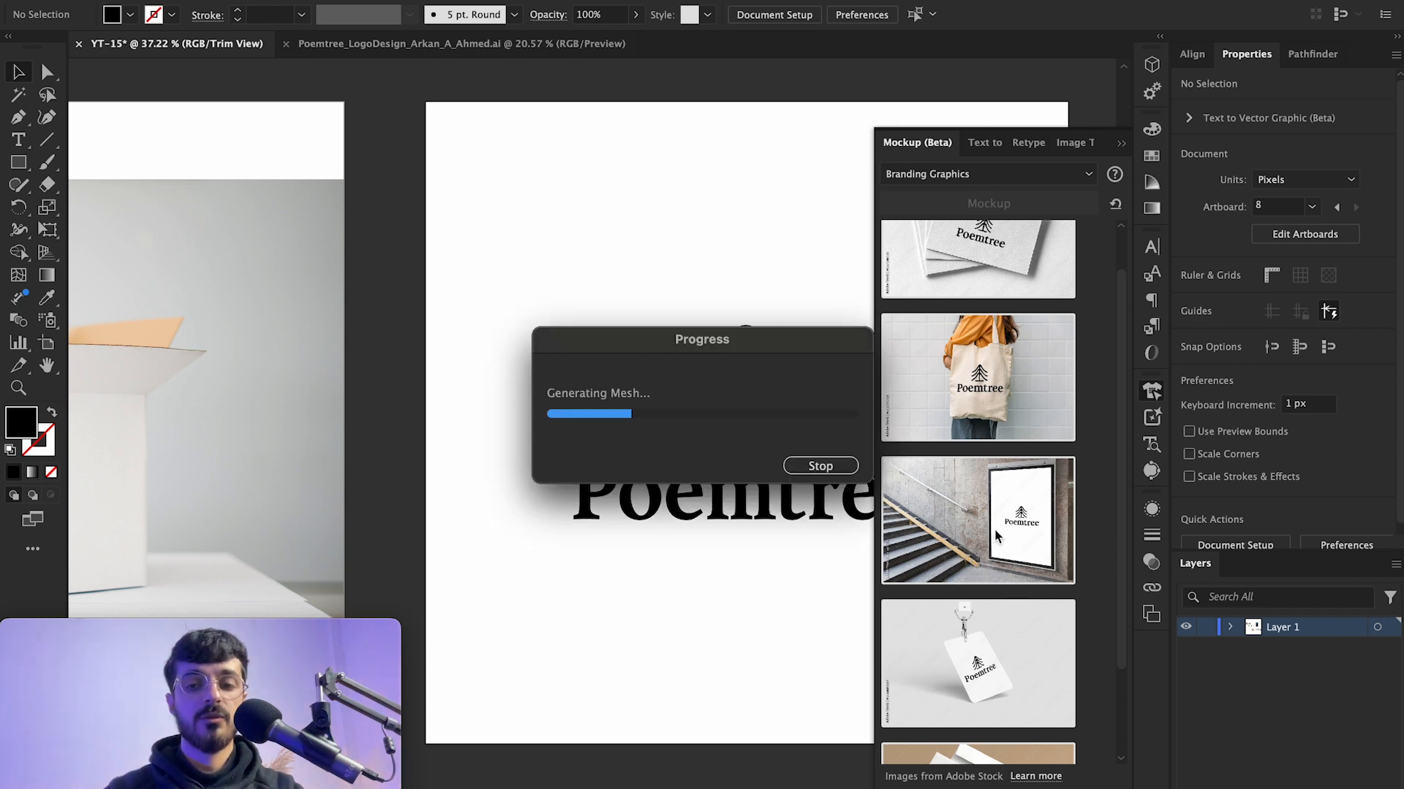
Step: Zoom in and around the poster mockup to examine how the logo sits on the poster
scroll(730, 566, "right", 4)
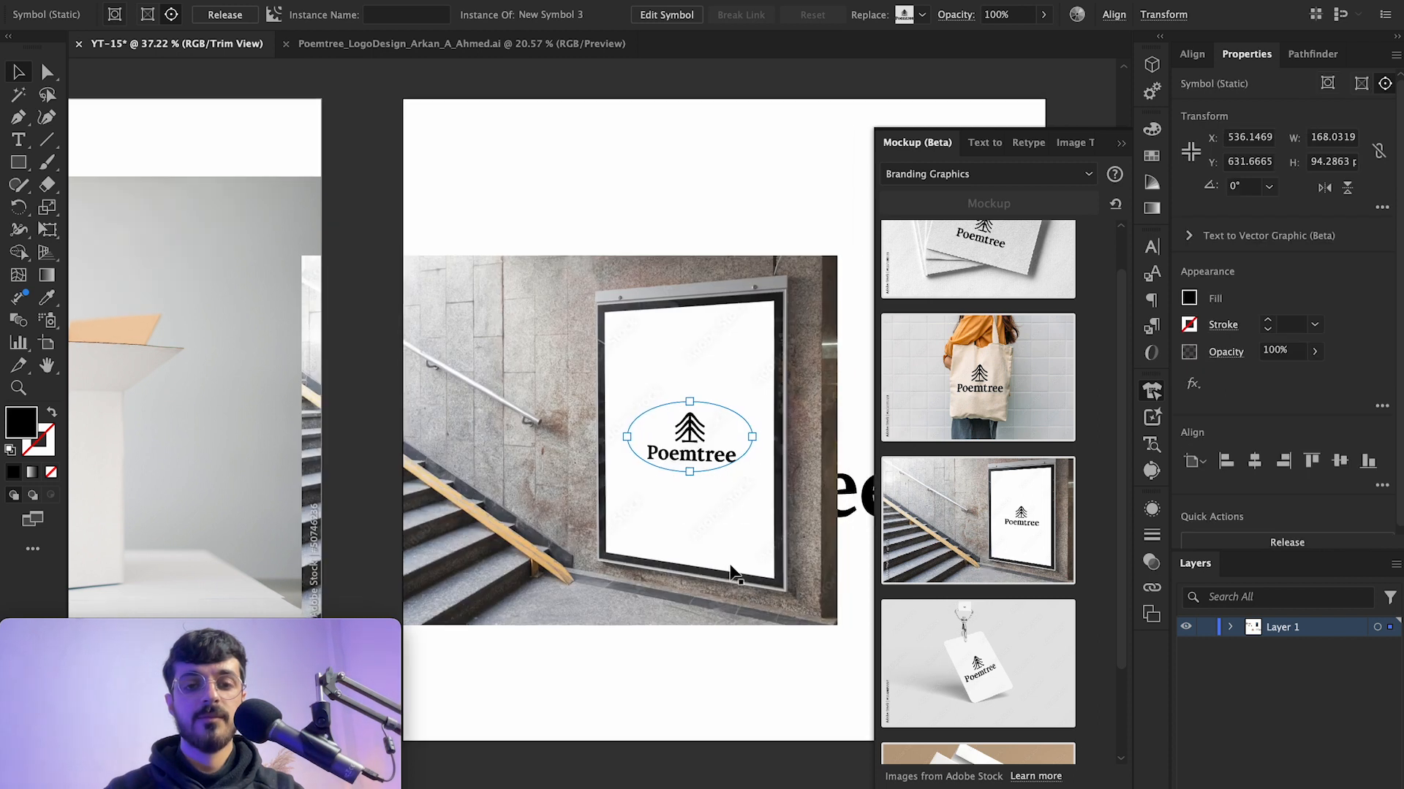
scroll(730, 566, "down", 3)
scroll(729, 566, "right", 3)
left_click_drag(533, 314, 593, 321)
scroll(592, 322, "up", 10)
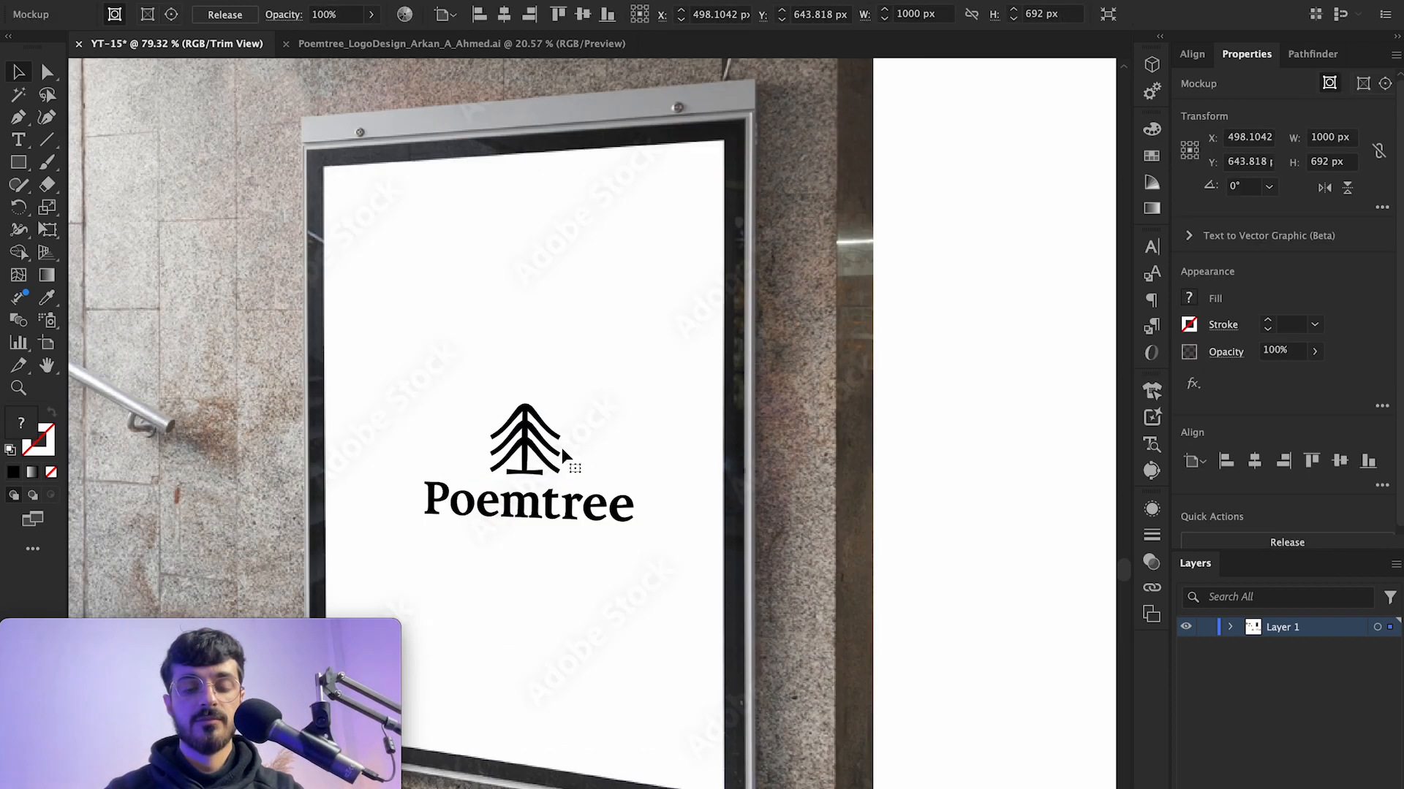
scroll(432, 433, "up", 5)
scroll(562, 391, "down", 5)
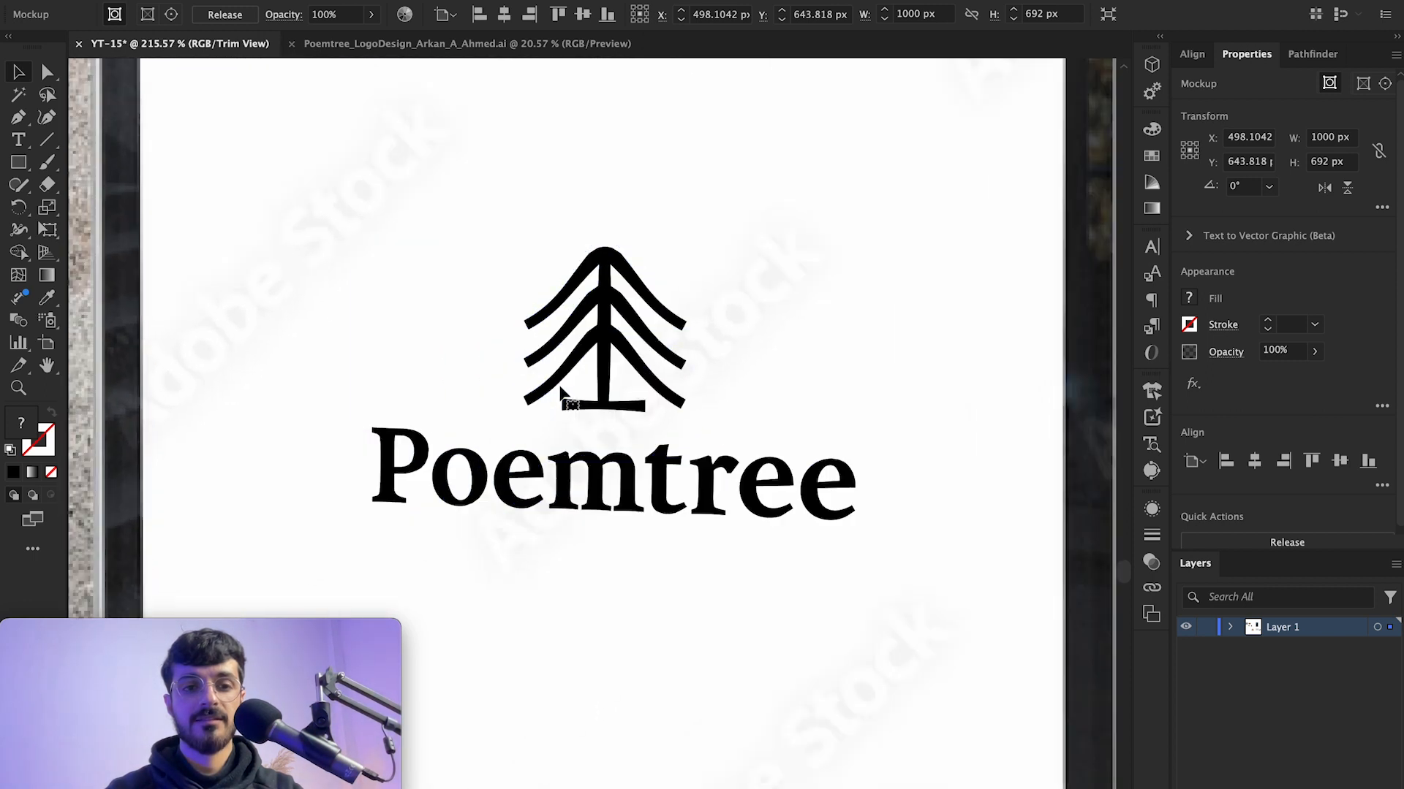
scroll(476, 226, "up", 3)
scroll(475, 233, "up", 1)
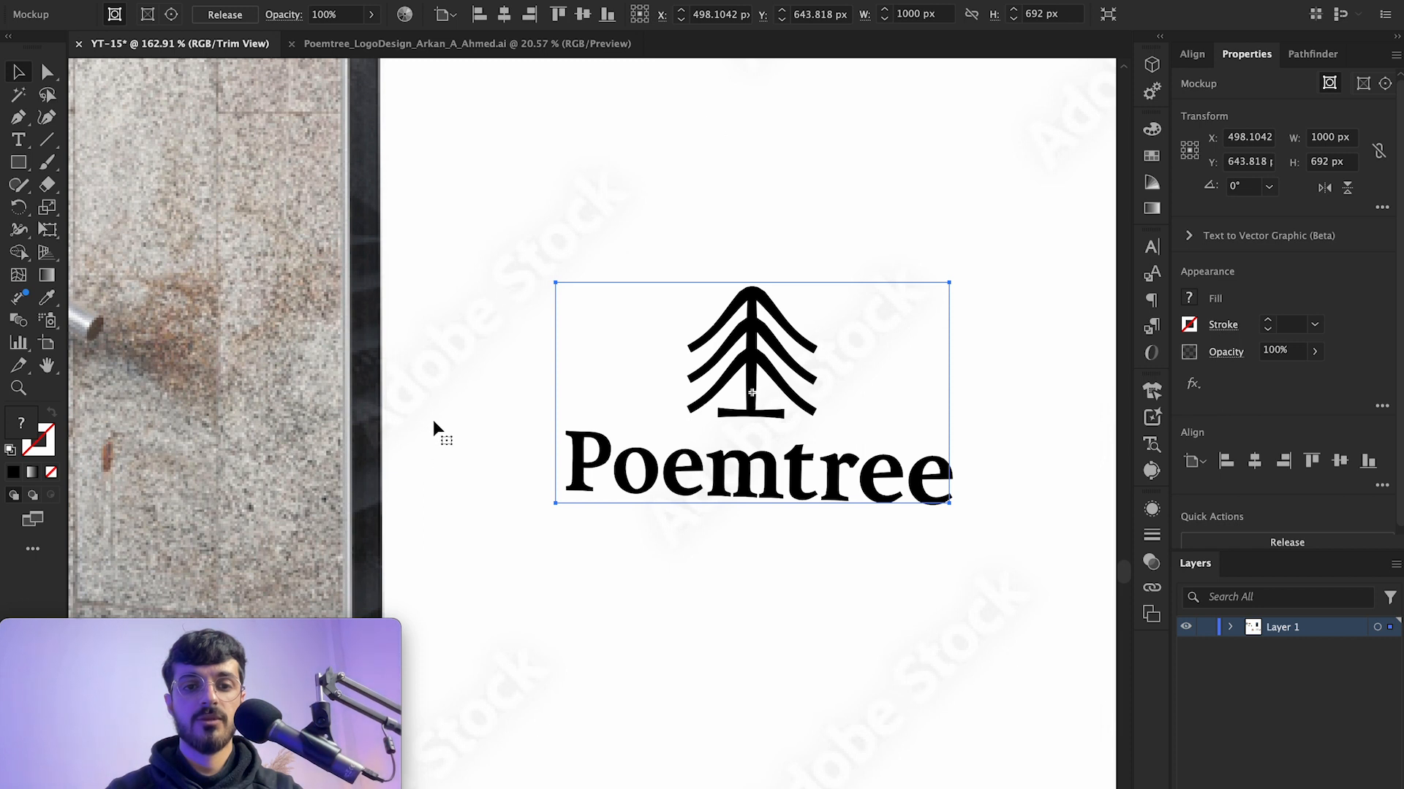
scroll(433, 423, "down", 6)
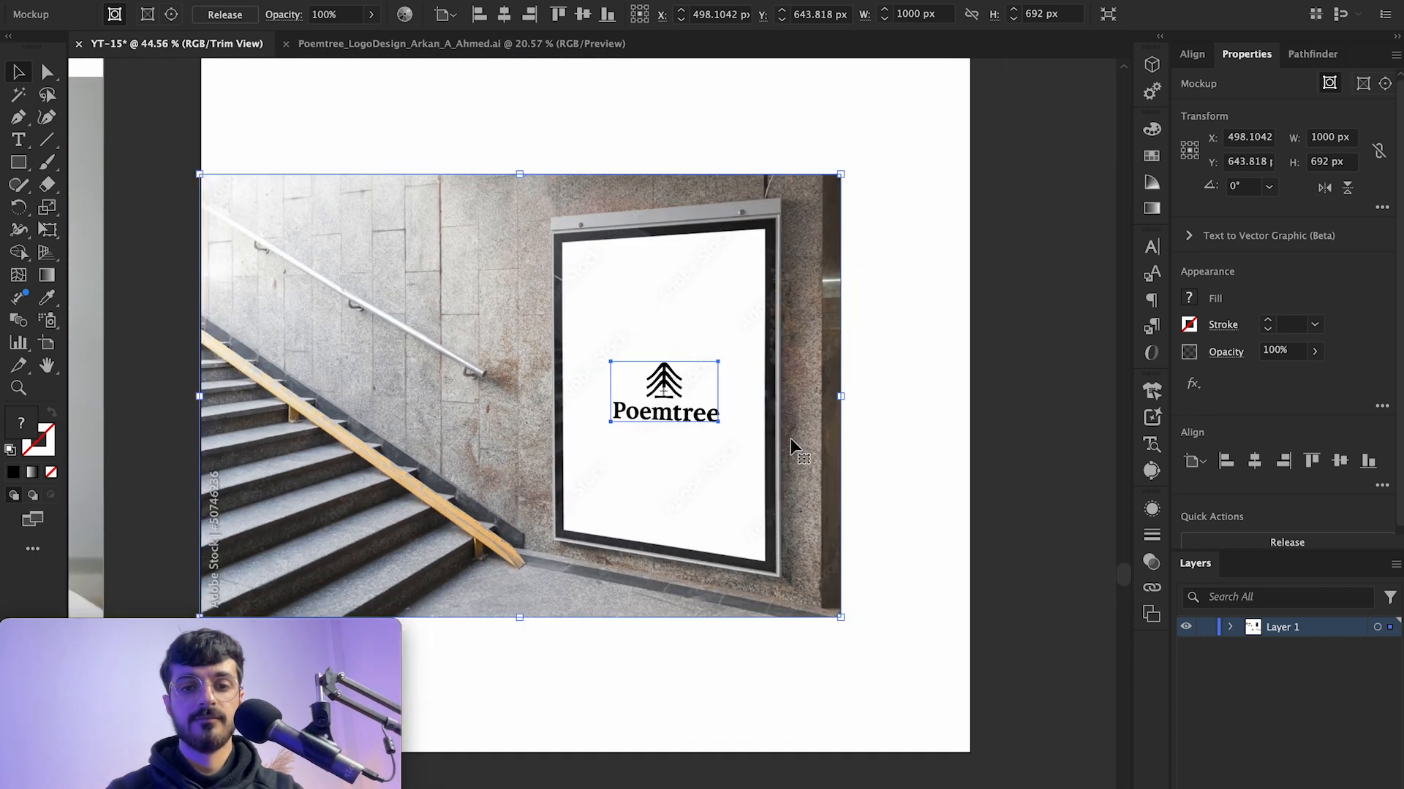
scroll(791, 437, "down", 1)
Step: Move the poster mockup to sit centred within the artboard, then deselect it
left_click(853, 339)
left_click_drag(722, 357, 759, 301)
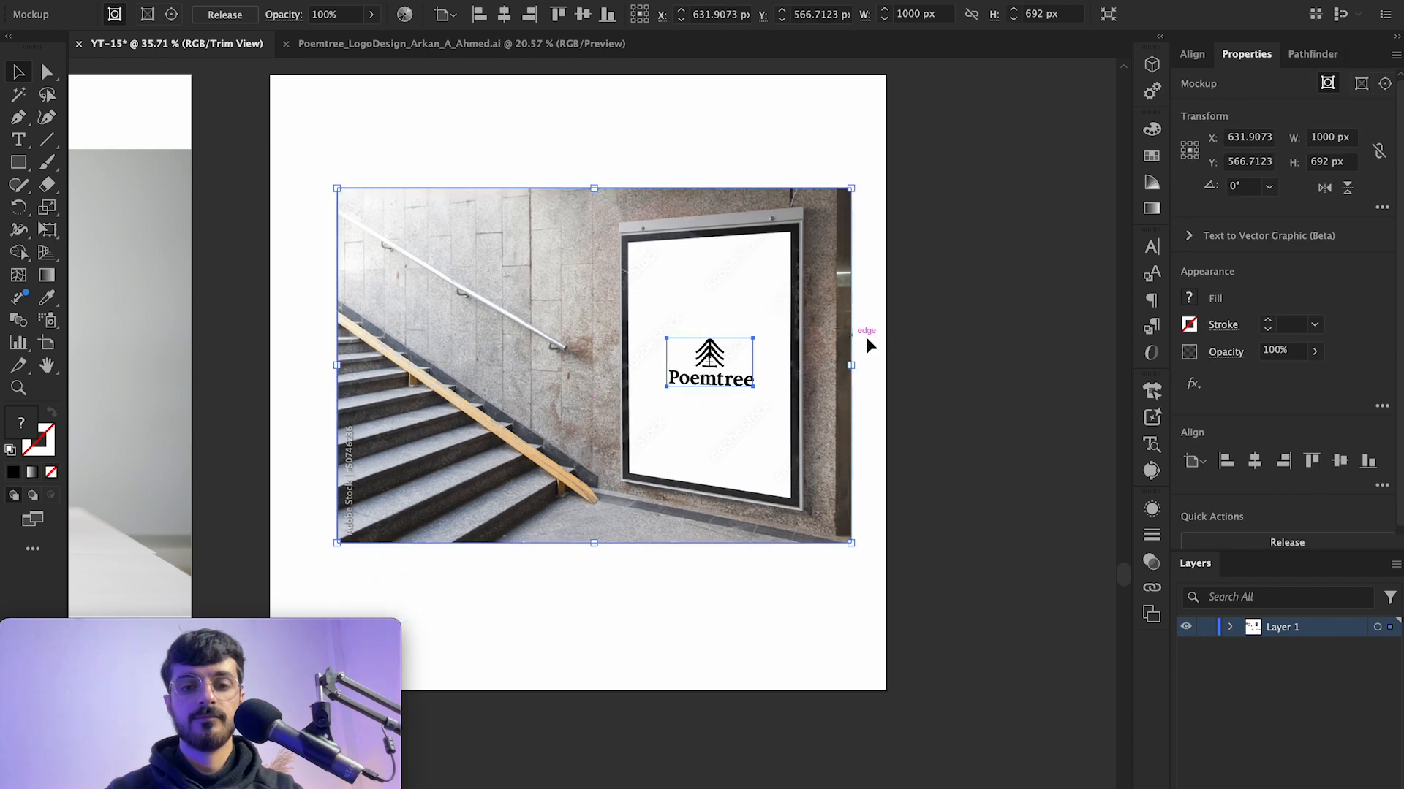
left_click(867, 339)
Step: Select both the box mockup and the poster mockup across the two artboards
scroll(870, 338, "left", 2)
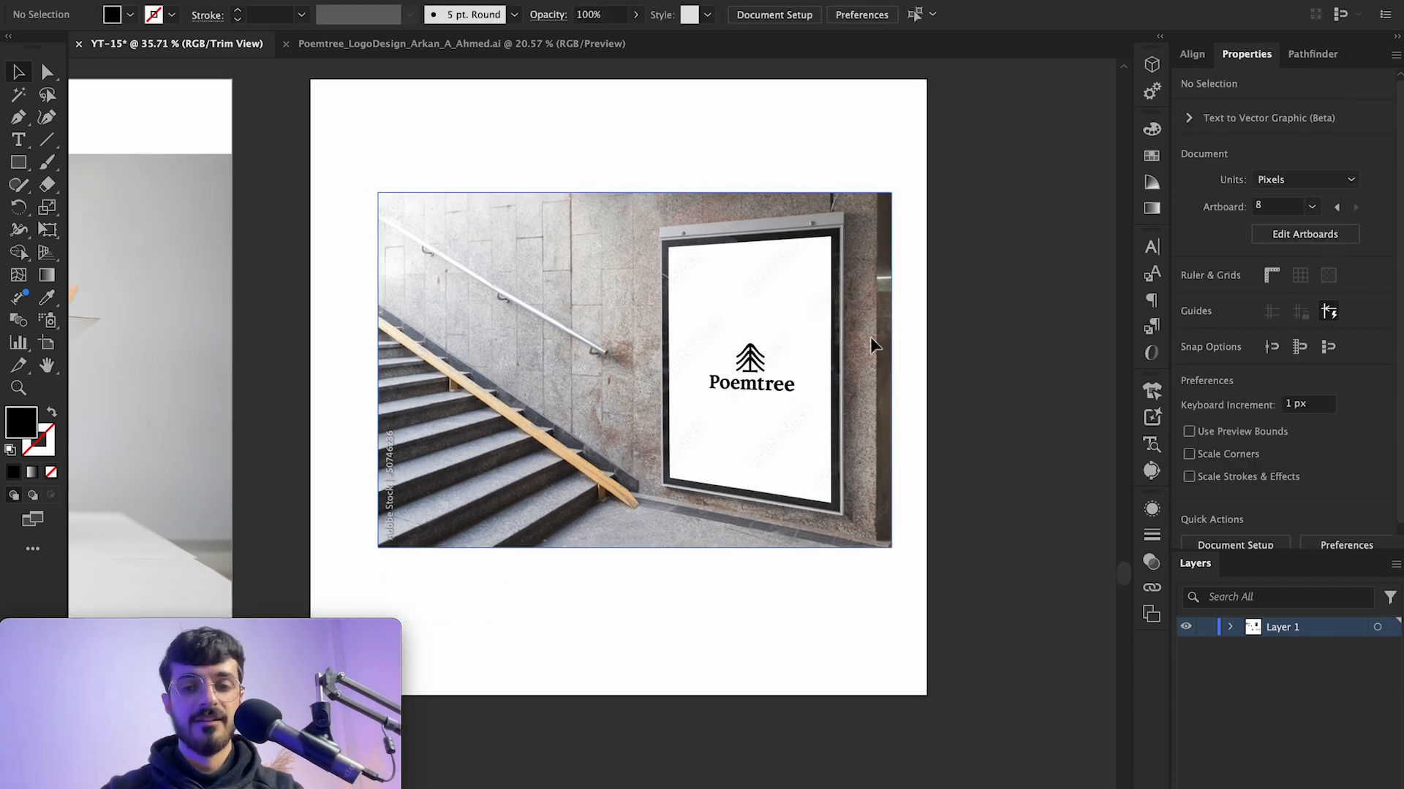
scroll(870, 337, "down", 3)
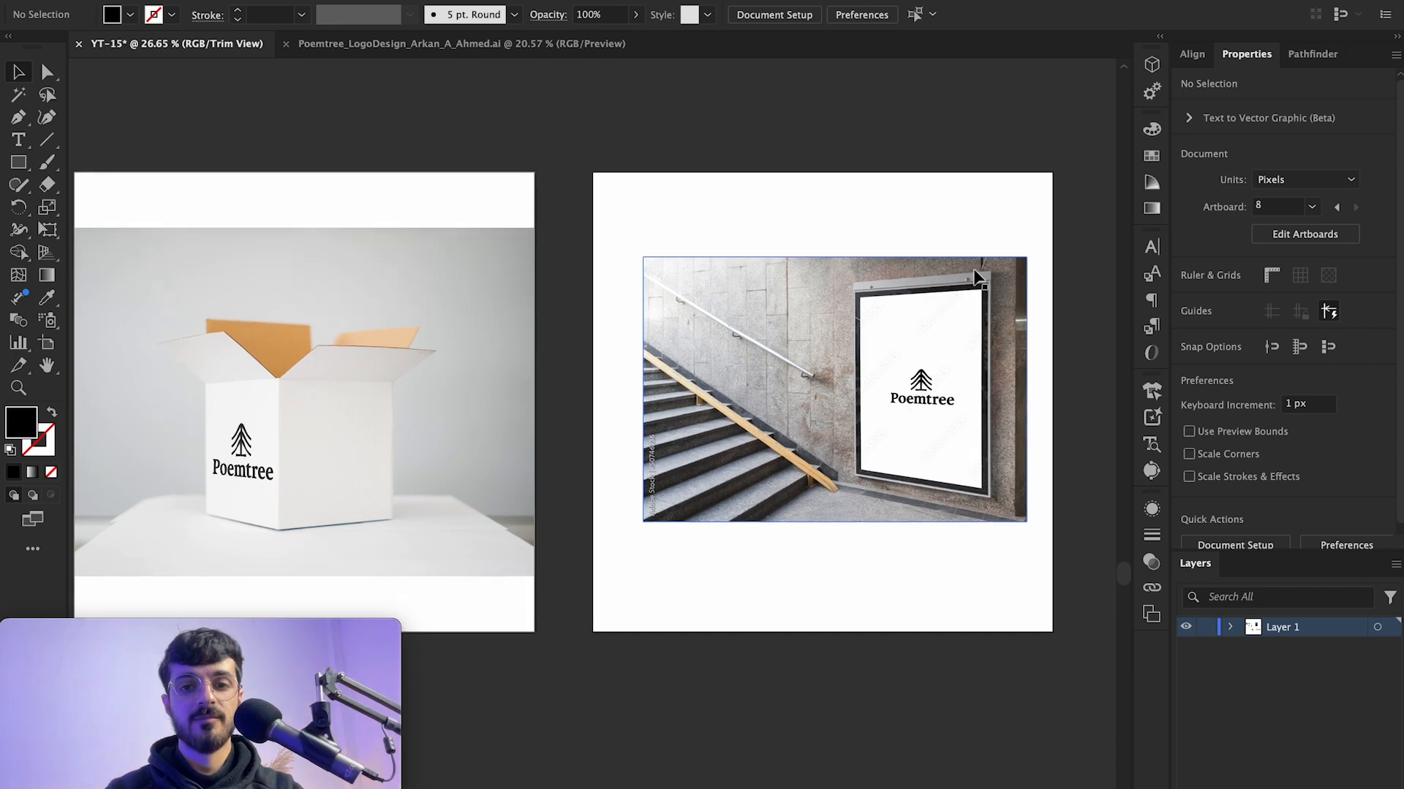
left_click_drag(1065, 194, 207, 558)
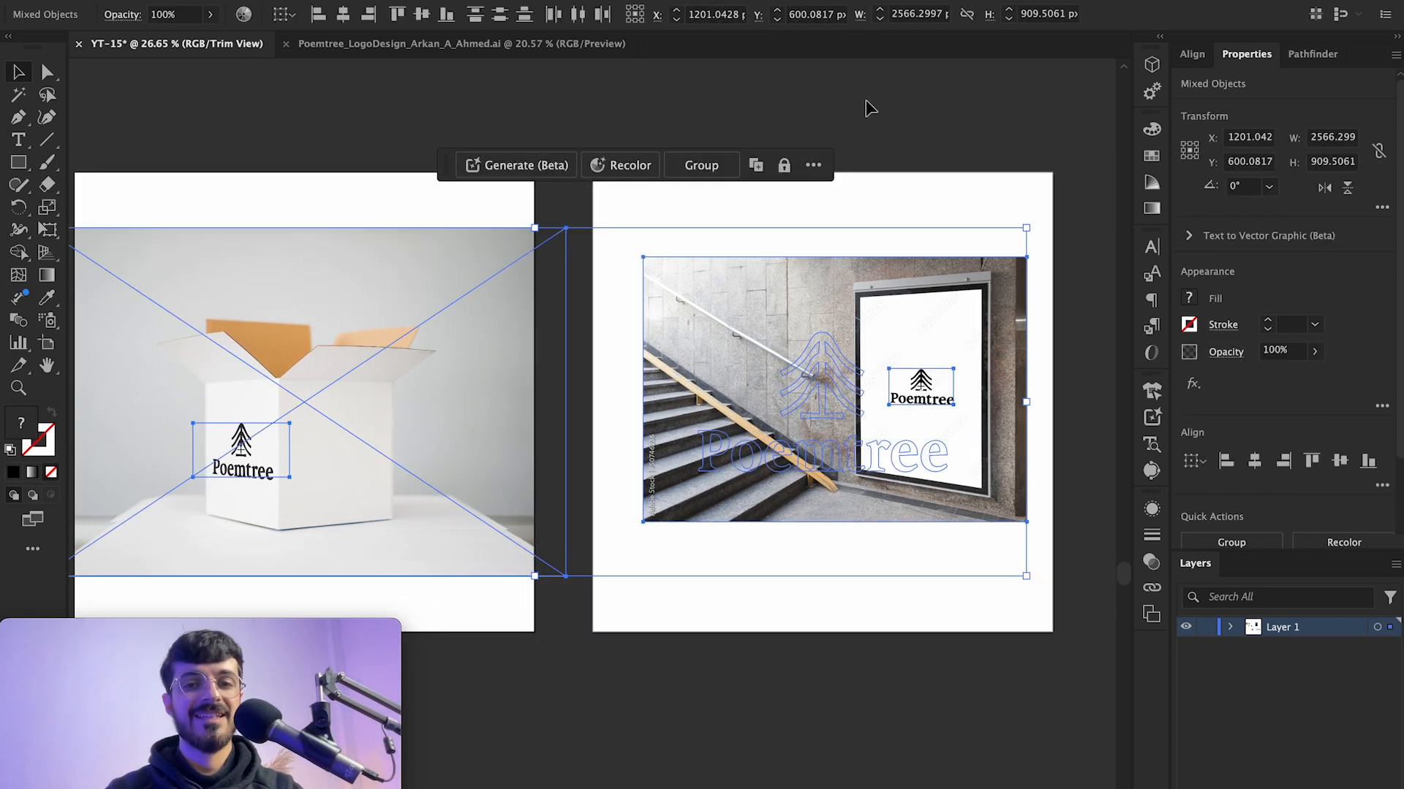